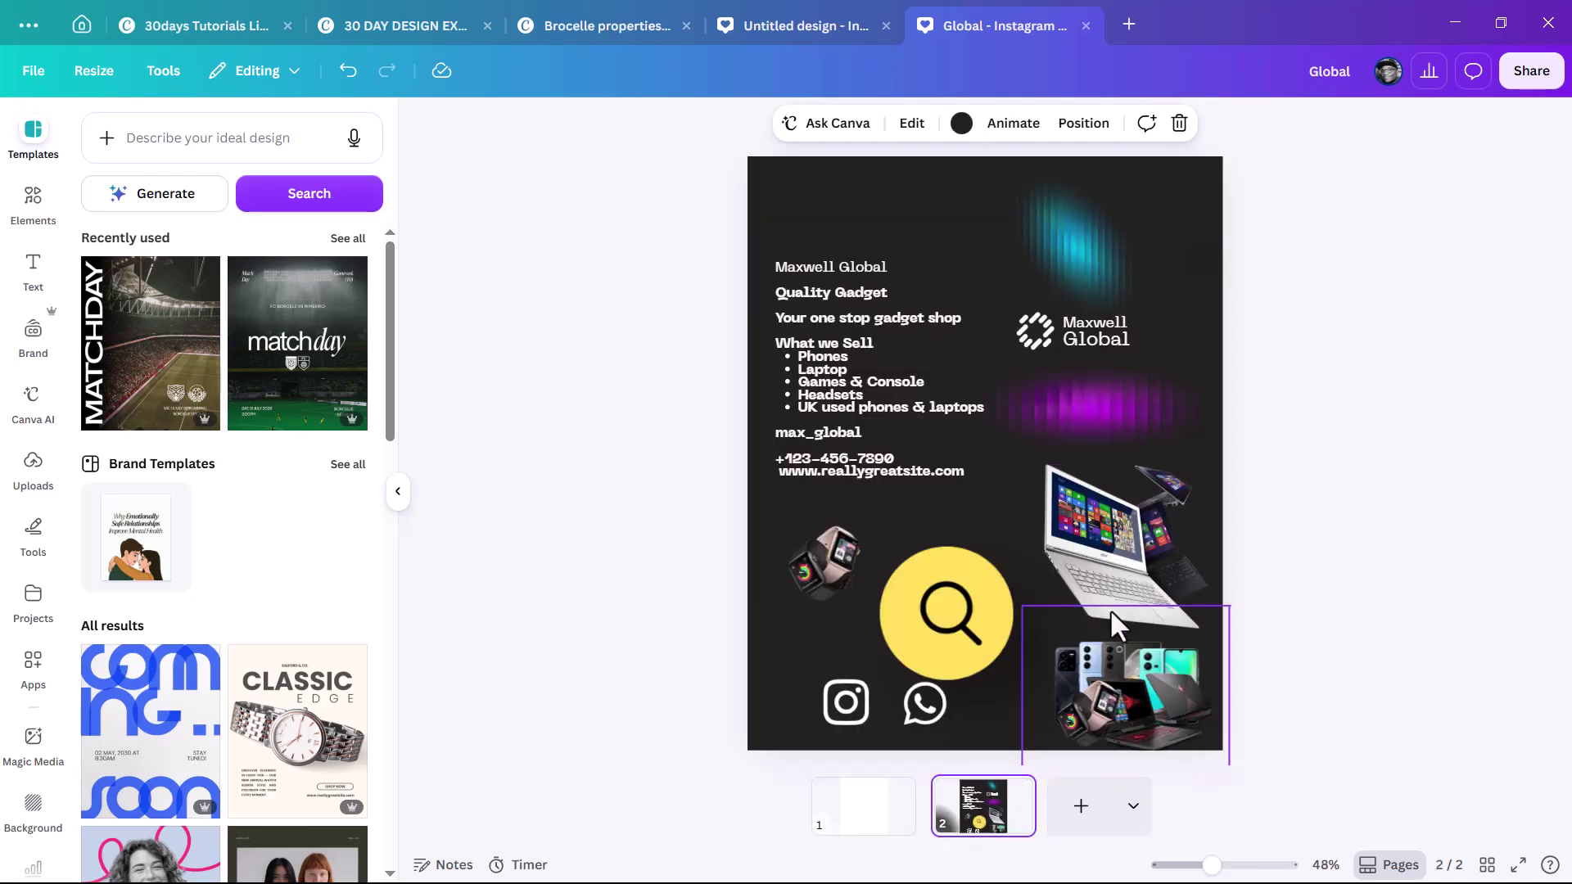
Step: Set the background of the blank first page to black from the Brand Kit palette
{"action": "left_click", "coordinate": [873, 819]}
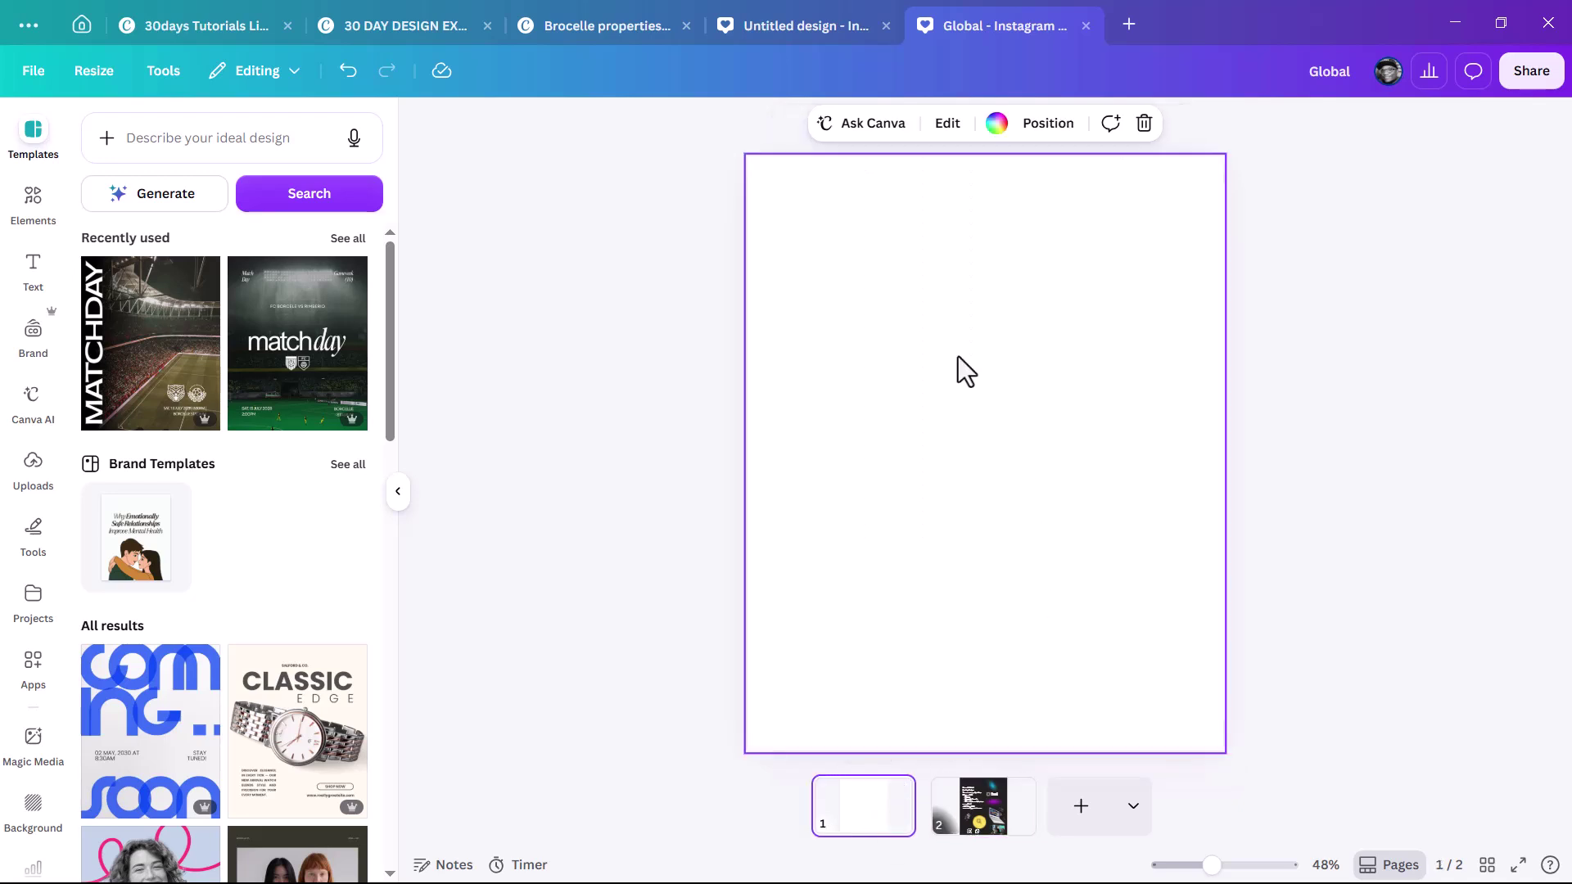
{"action": "left_click", "coordinate": [994, 124]}
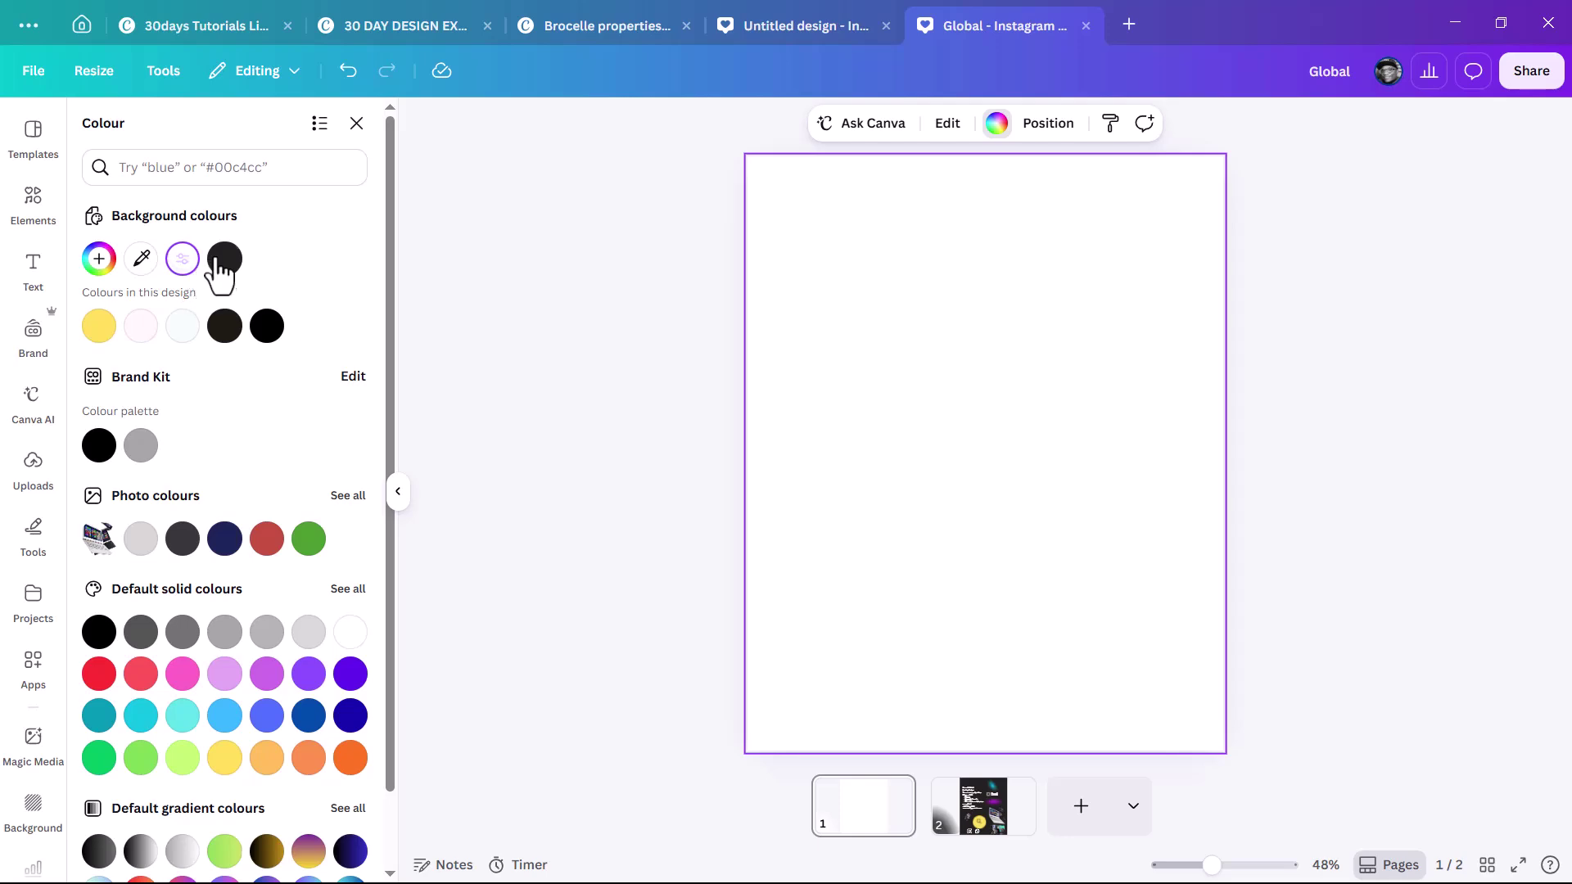
{"action": "left_click", "coordinate": [99, 446]}
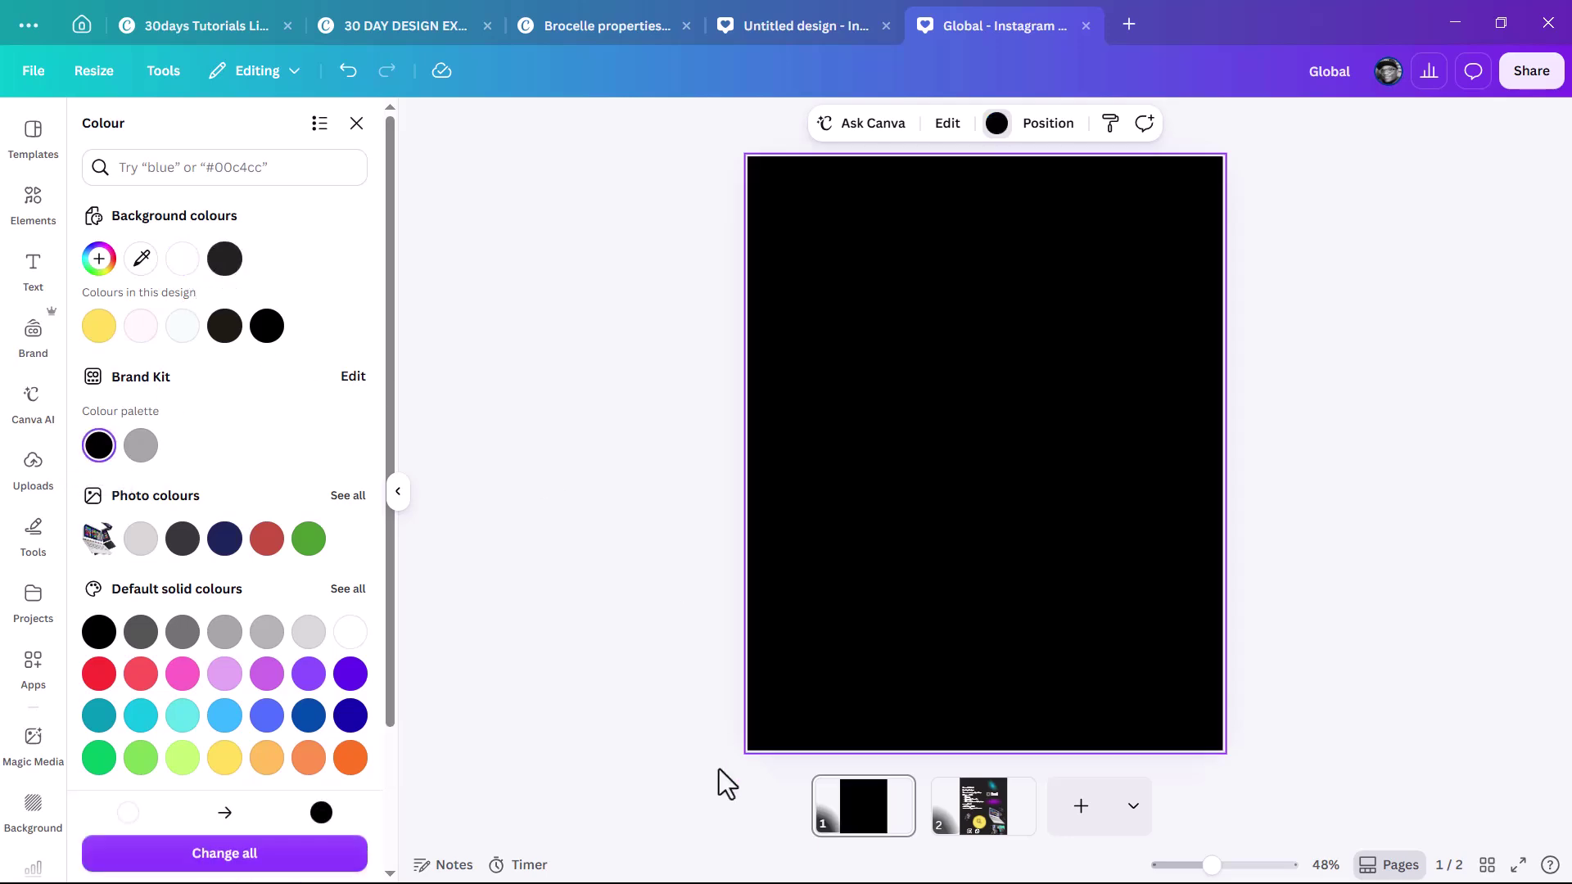
Step: Move the blue and purple glow graphics together from the second page onto the black first page
{"action": "left_click", "coordinate": [983, 807]}
{"action": "left_click", "coordinate": [1074, 257]}
{"action": "left_click", "coordinate": [1120, 421], "text": "shift"}
{"action": "left_click_drag", "start_coordinate": [1134, 405], "coordinate": [880, 812]}
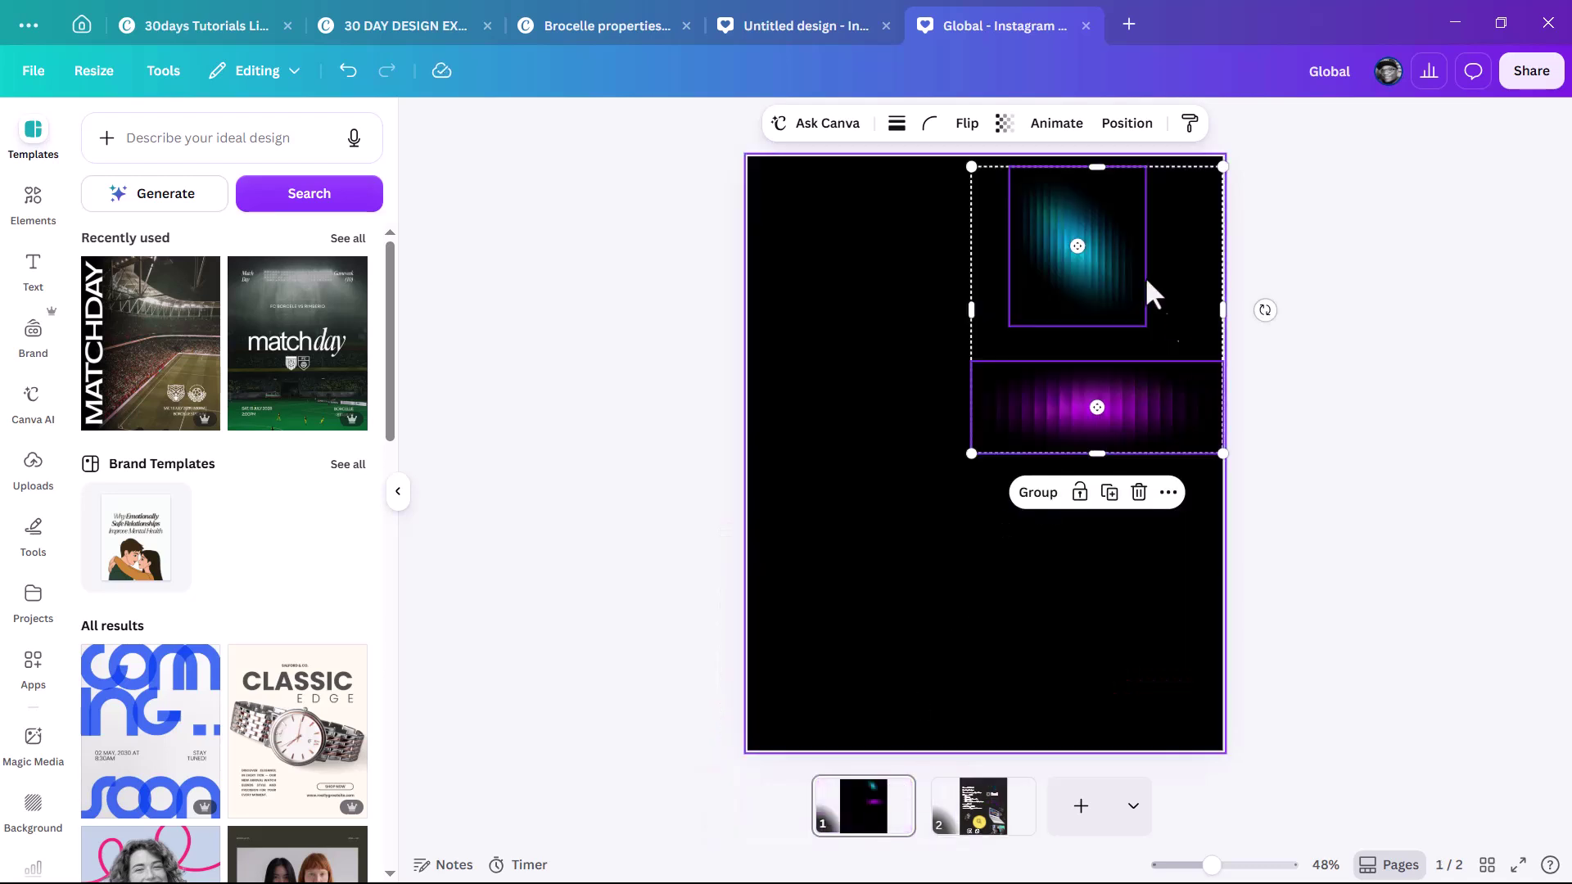
{"action": "left_click", "coordinate": [1341, 324]}
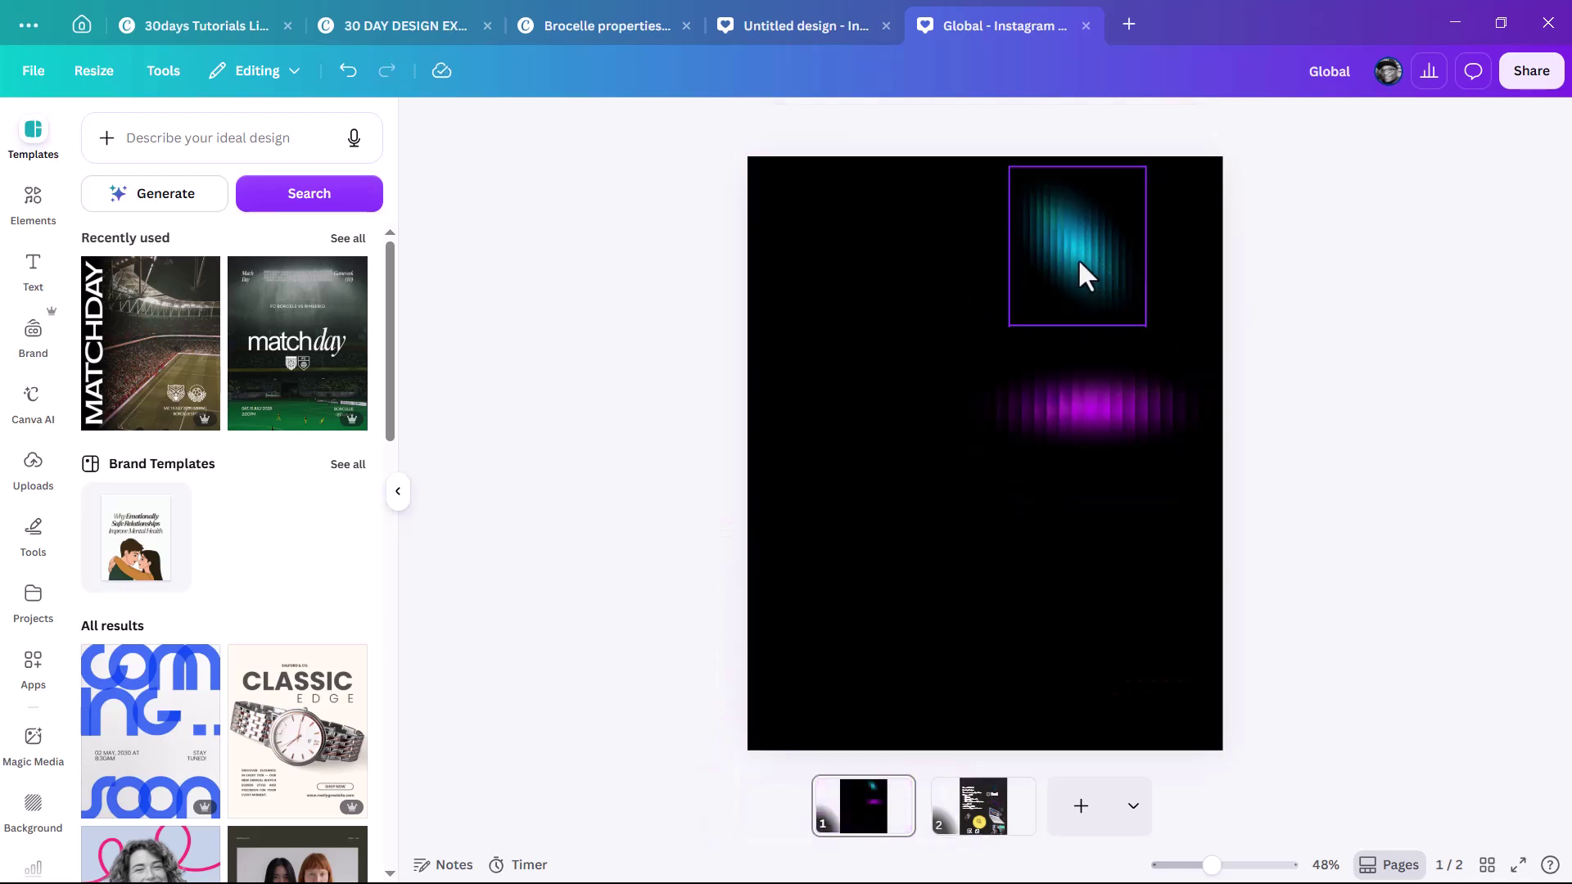
Step: Enlarge the blue glow graphic and place it partly beyond the page's right edge at mid-height
{"action": "left_click", "coordinate": [1077, 262]}
{"action": "left_click_drag", "start_coordinate": [1147, 327], "coordinate": [1543, 647]}
{"action": "left_click_drag", "start_coordinate": [1176, 419], "coordinate": [1235, 481]}
{"action": "left_click_drag", "start_coordinate": [1525, 234], "coordinate": [1457, 311]}
{"action": "left_click_drag", "start_coordinate": [1404, 365], "coordinate": [1359, 430]}
{"action": "left_click", "coordinate": [1009, 422]}
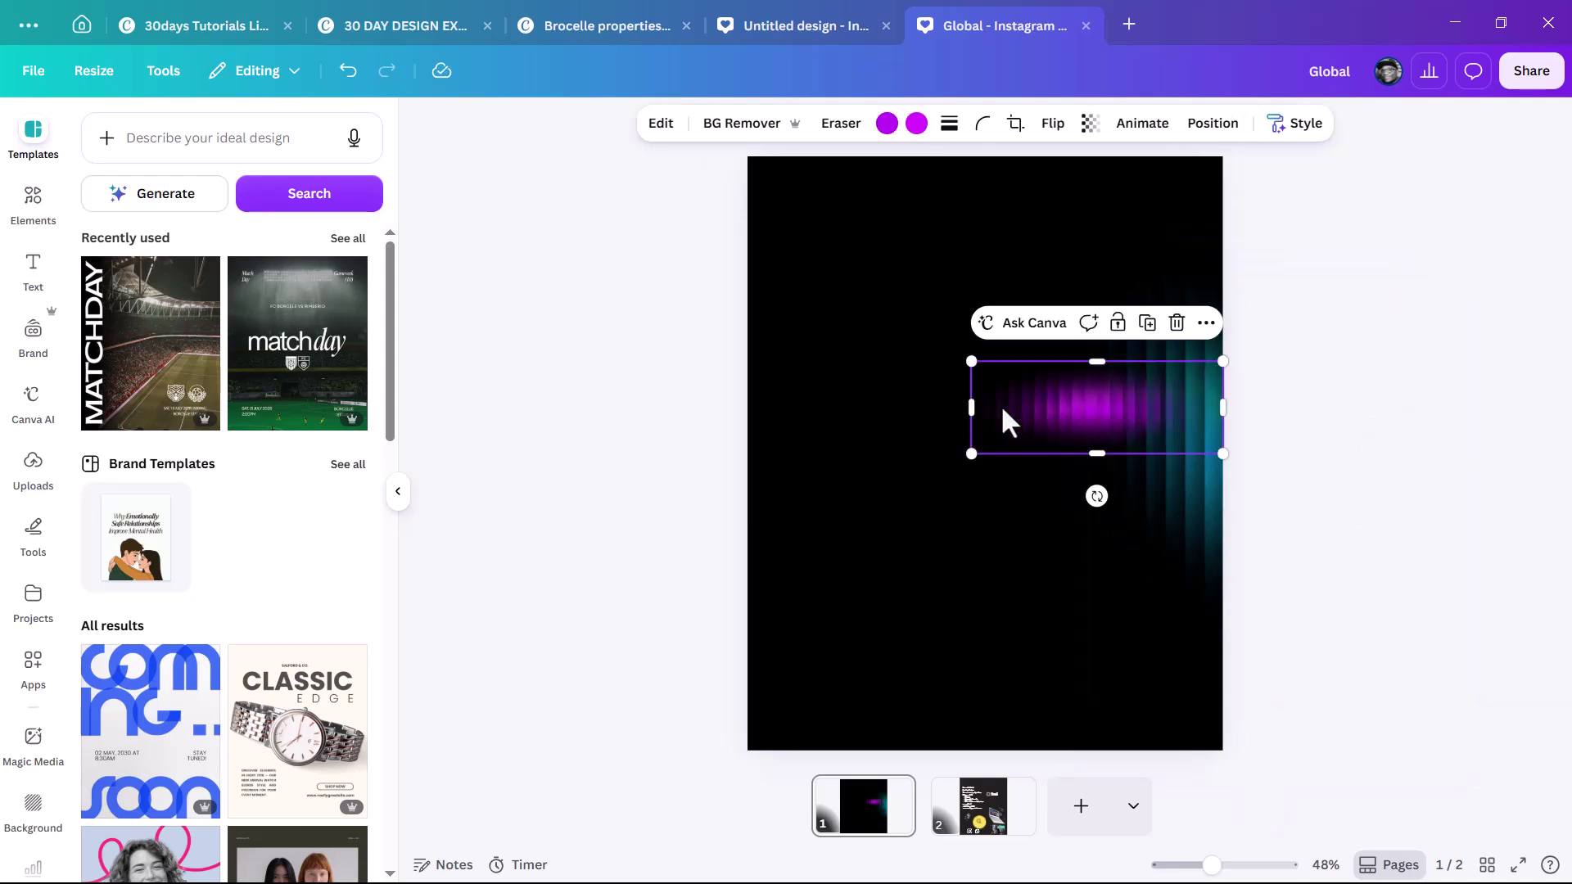
{"action": "key", "text": "Delete"}
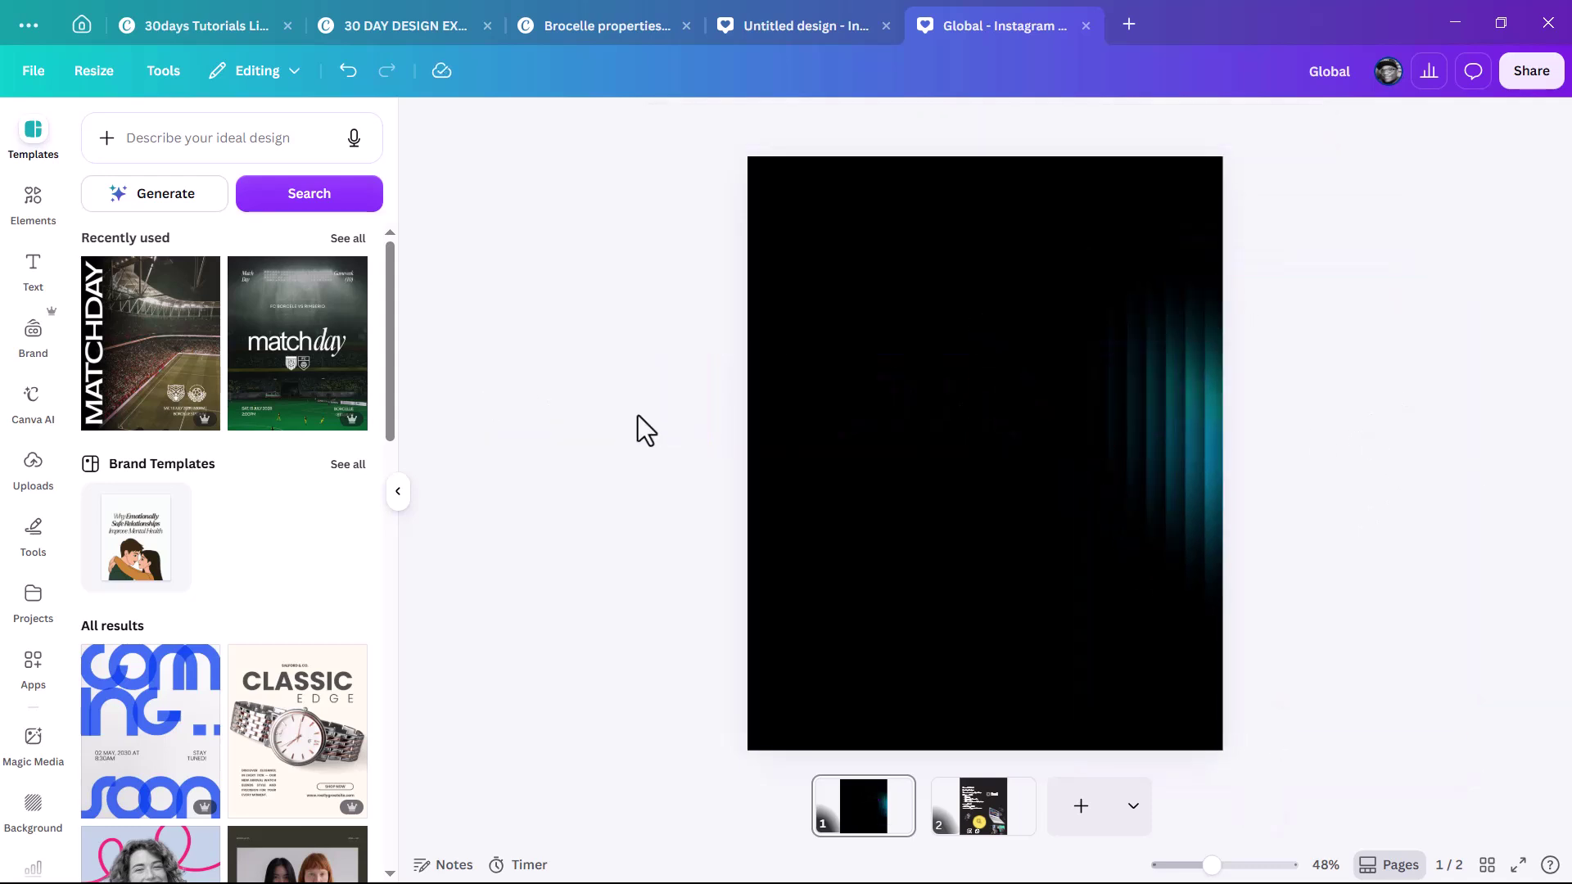
{"action": "key", "text": "ctrl+z"}
Step: Enlarge the purple glow graphic and place it partly beyond the page's left edge, opposite the blue glow
{"action": "left_click_drag", "start_coordinate": [1121, 409], "coordinate": [791, 394]}
{"action": "left_click_drag", "start_coordinate": [901, 454], "coordinate": [1484, 603]}
{"action": "left_click_drag", "start_coordinate": [1116, 572], "coordinate": [674, 474]}
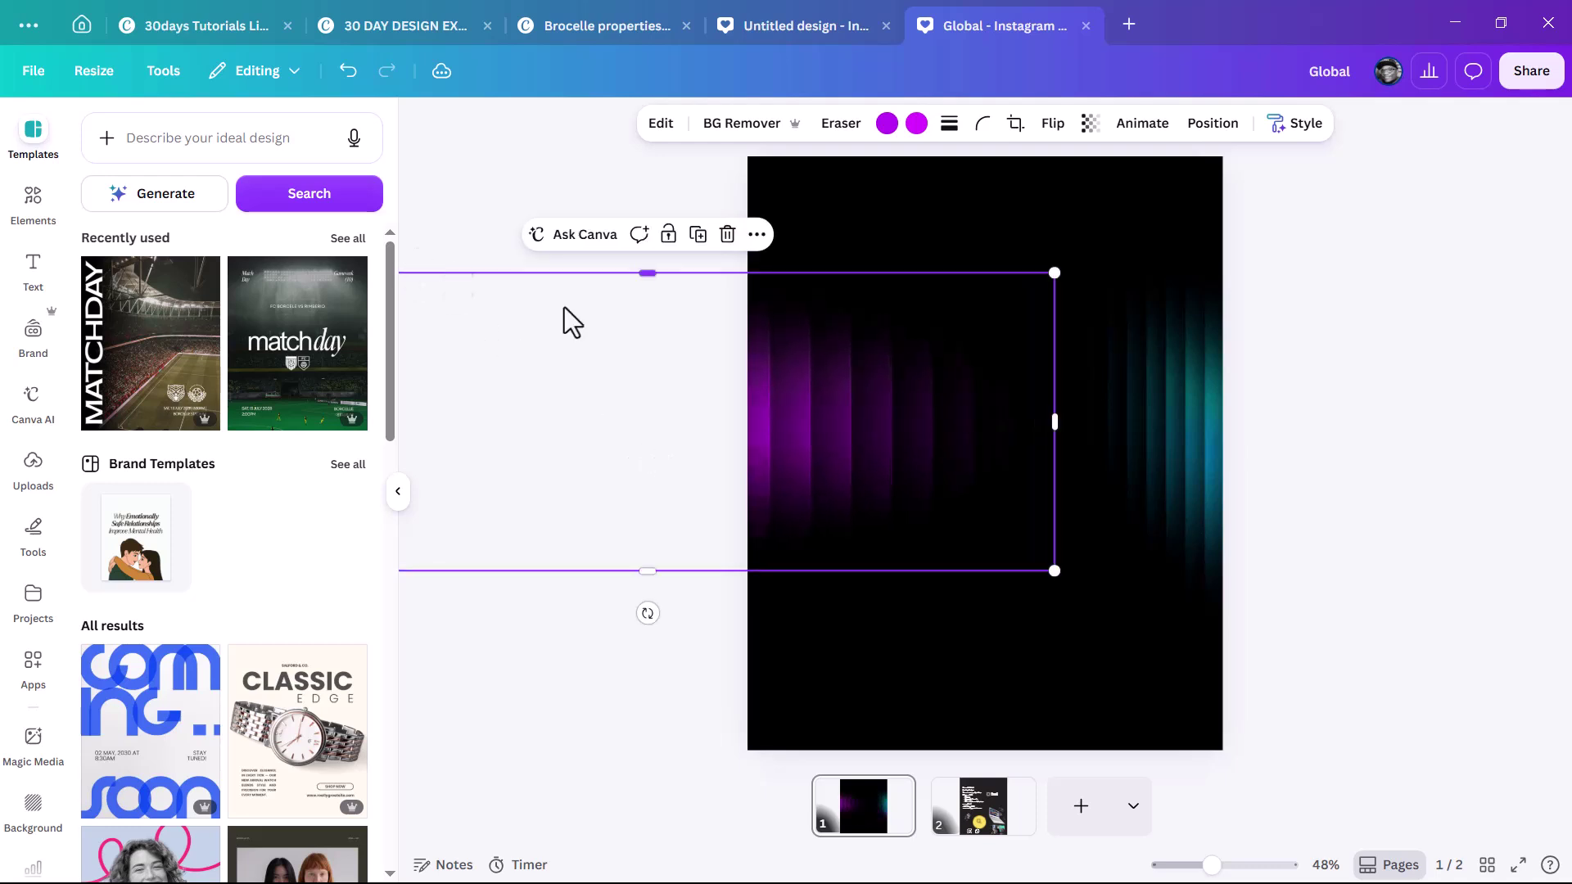
{"action": "left_click_drag", "start_coordinate": [1054, 272], "coordinate": [937, 316]}
{"action": "mouse_move", "coordinate": [858, 450]}
{"action": "left_mouse_down"}
{"action": "mouse_move", "coordinate": [873, 425]}
{"action": "mouse_move", "coordinate": [848, 436]}
{"action": "left_mouse_up"}
{"action": "left_click", "coordinate": [1334, 417]}
Step: Move the Maxwell Global logo from the second page to the upper-left area of the first page
{"action": "left_click", "coordinate": [962, 822]}
{"action": "left_click", "coordinate": [1133, 560]}
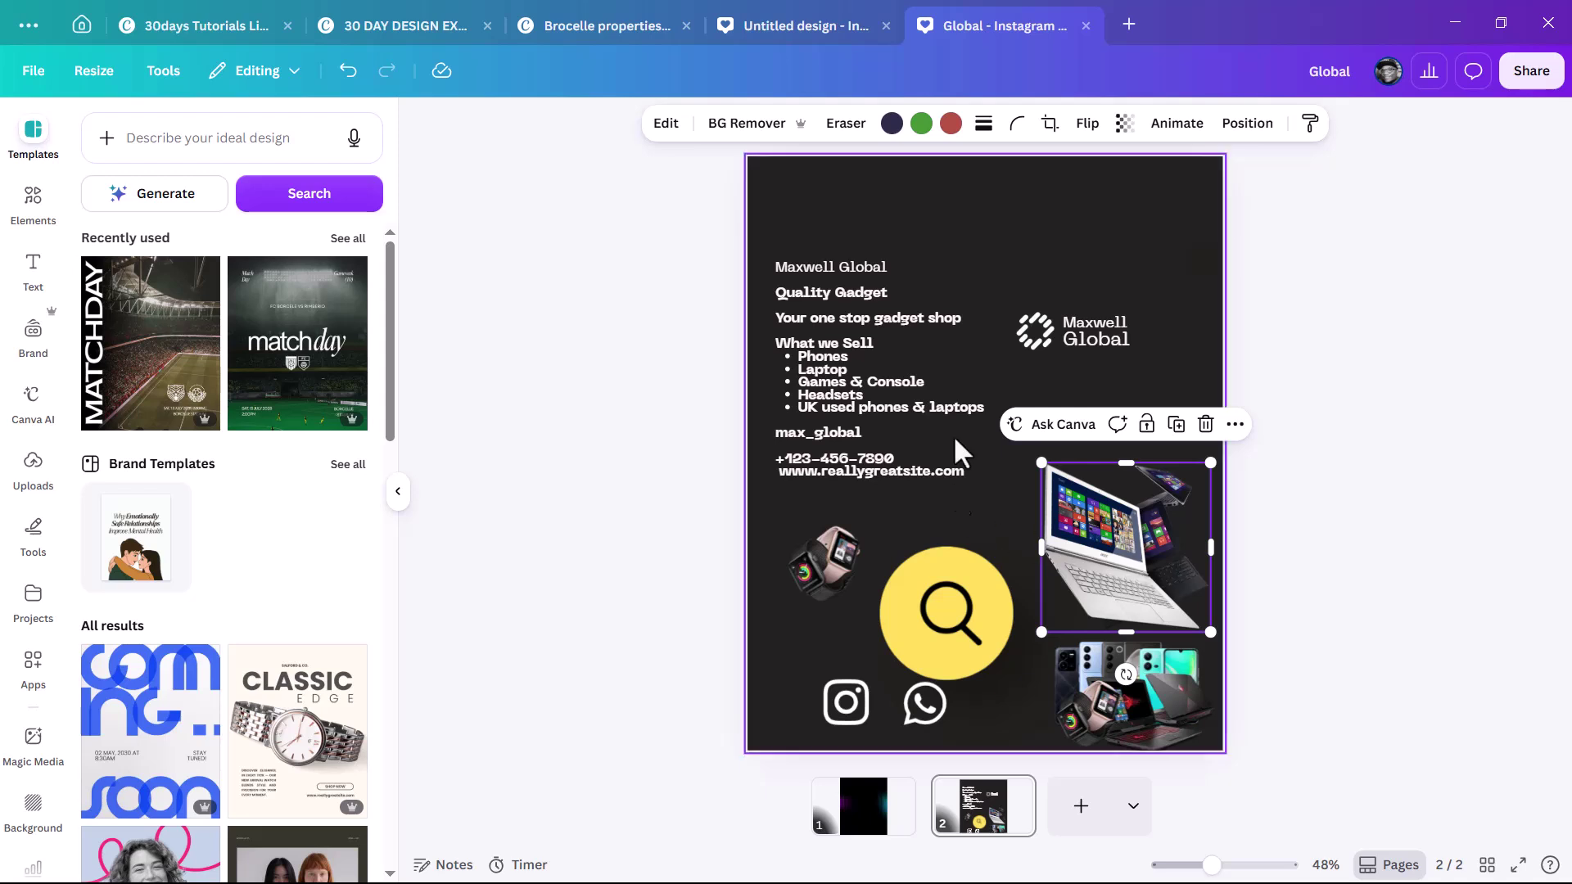
{"action": "left_click_drag", "start_coordinate": [1097, 342], "coordinate": [871, 828]}
{"action": "left_click_drag", "start_coordinate": [1097, 337], "coordinate": [900, 237]}
Step: Move the laptop image from the second page to the first, enlarge it and centre it between the glows
{"action": "left_click", "coordinate": [971, 825]}
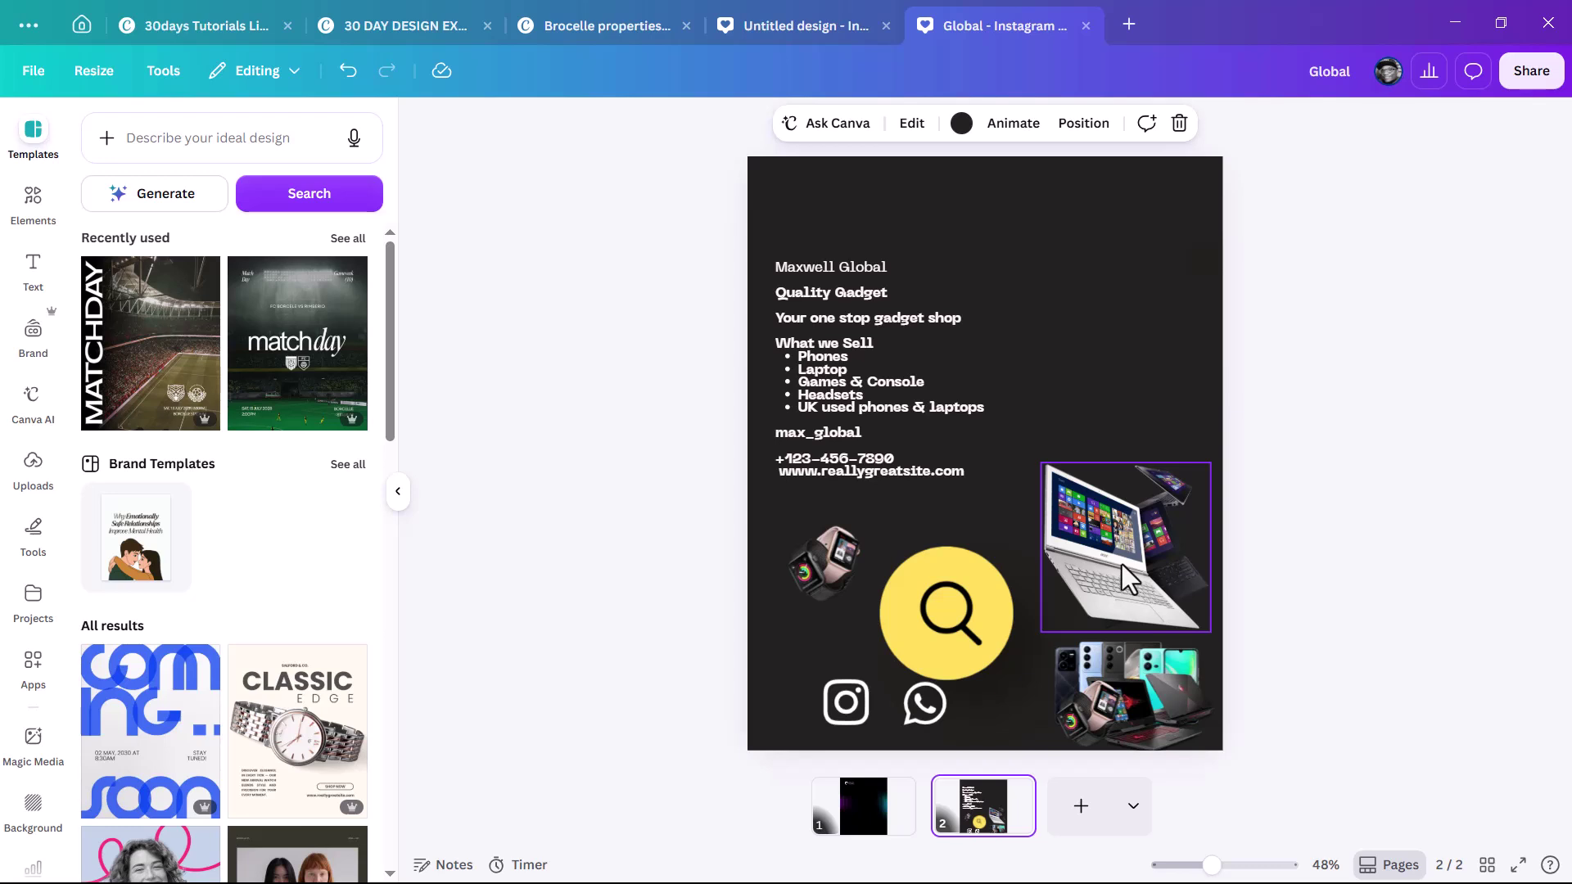
{"action": "left_click_drag", "start_coordinate": [1169, 565], "coordinate": [861, 810]}
{"action": "left_click_drag", "start_coordinate": [1130, 547], "coordinate": [1002, 371]}
{"action": "left_click_drag", "start_coordinate": [1077, 514], "coordinate": [1123, 572]}
{"action": "left_click_drag", "start_coordinate": [1059, 466], "coordinate": [1023, 464]}
{"action": "left_click", "coordinate": [1352, 471]}
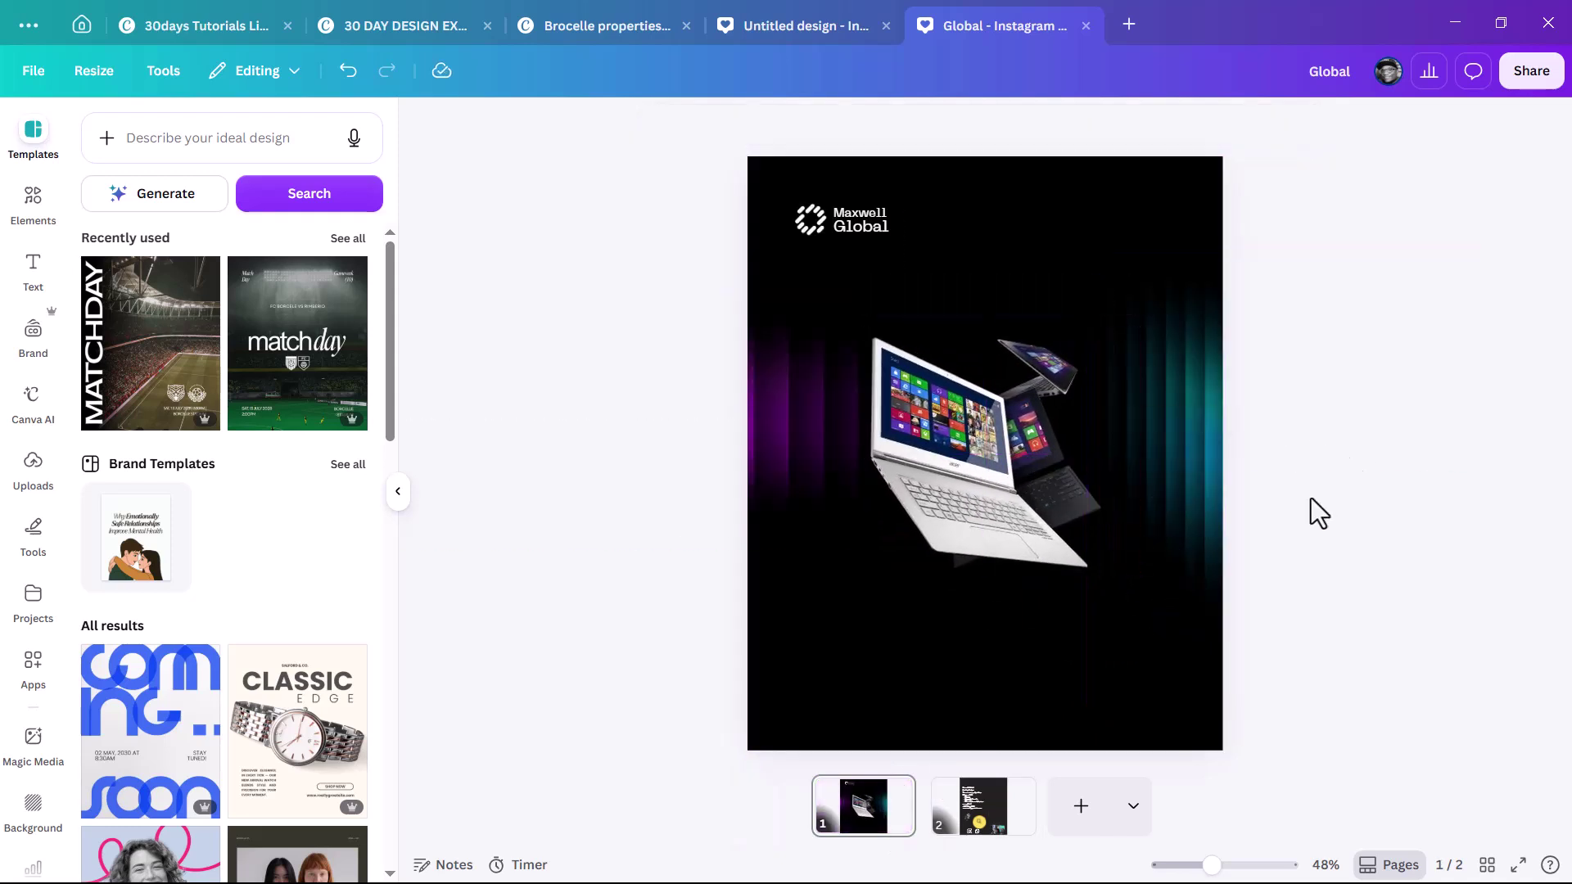
Step: Duplicate the first page and delete the laptop image from the copy
{"action": "left_click", "coordinate": [870, 818]}
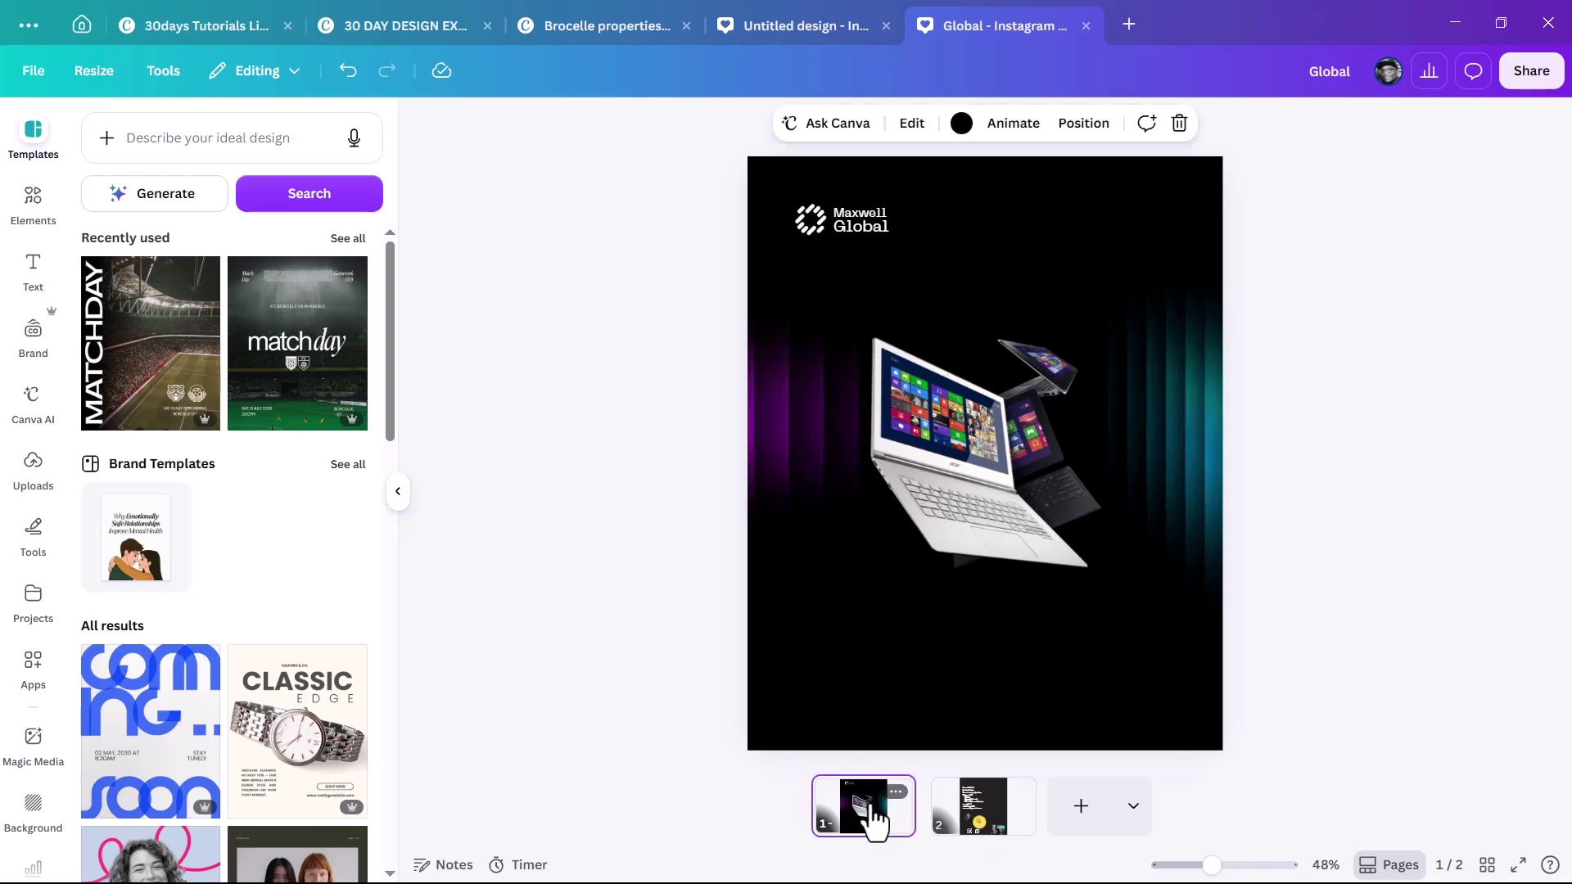
{"action": "key", "text": "ctrl+d"}
{"action": "left_click", "coordinate": [999, 439]}
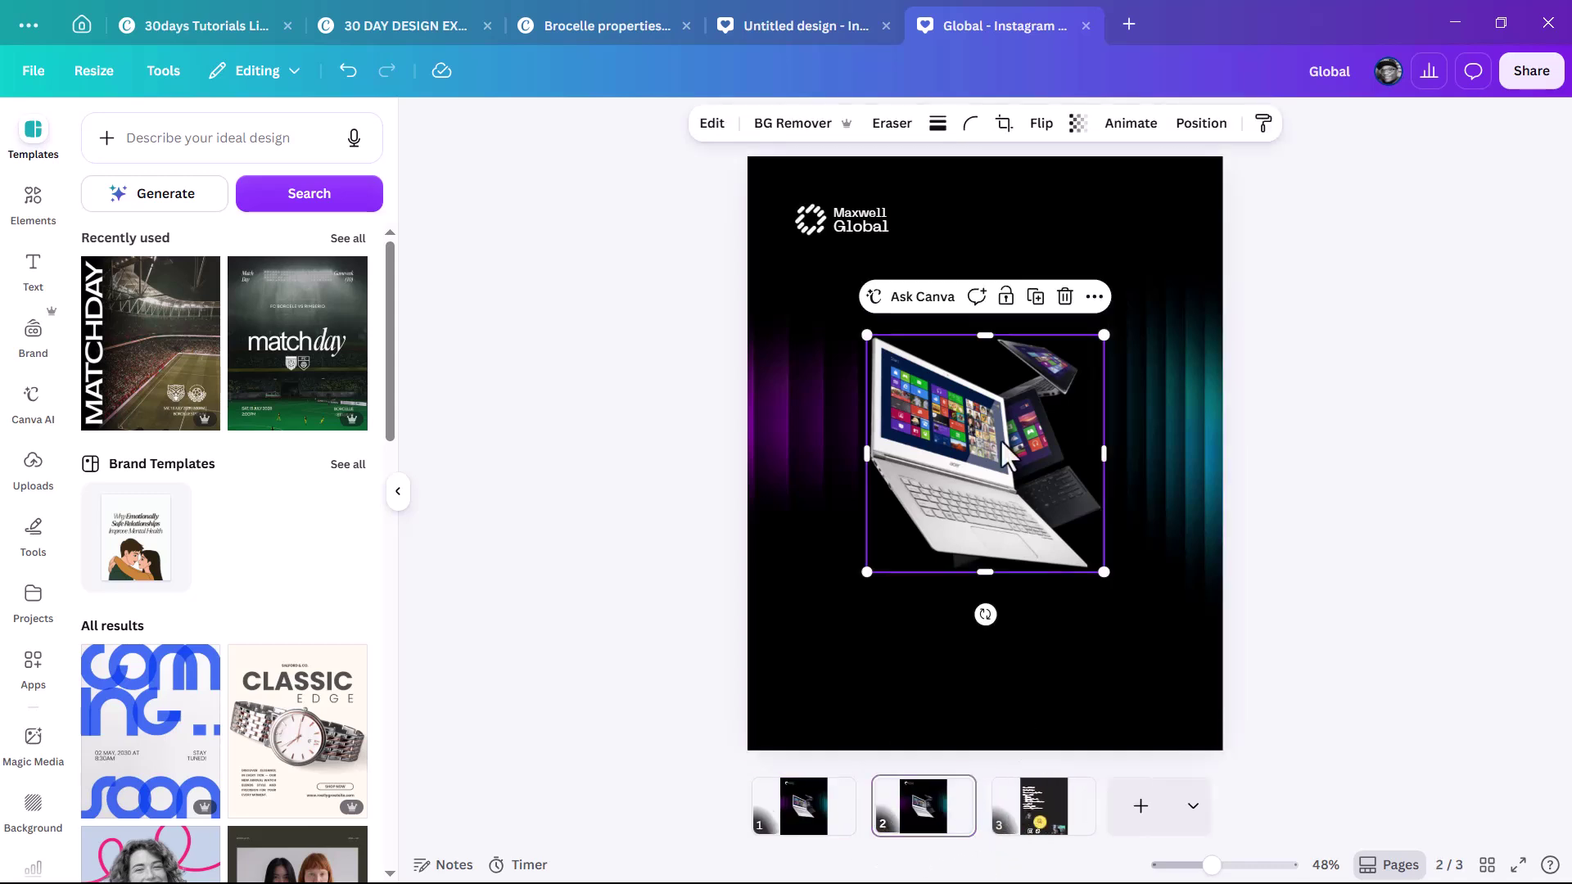
{"action": "key", "text": "Delete"}
Step: Move the grouped phones, watches and laptops image from page 3 to page 2, enlarge it and centre it
{"action": "left_click", "coordinate": [1035, 843]}
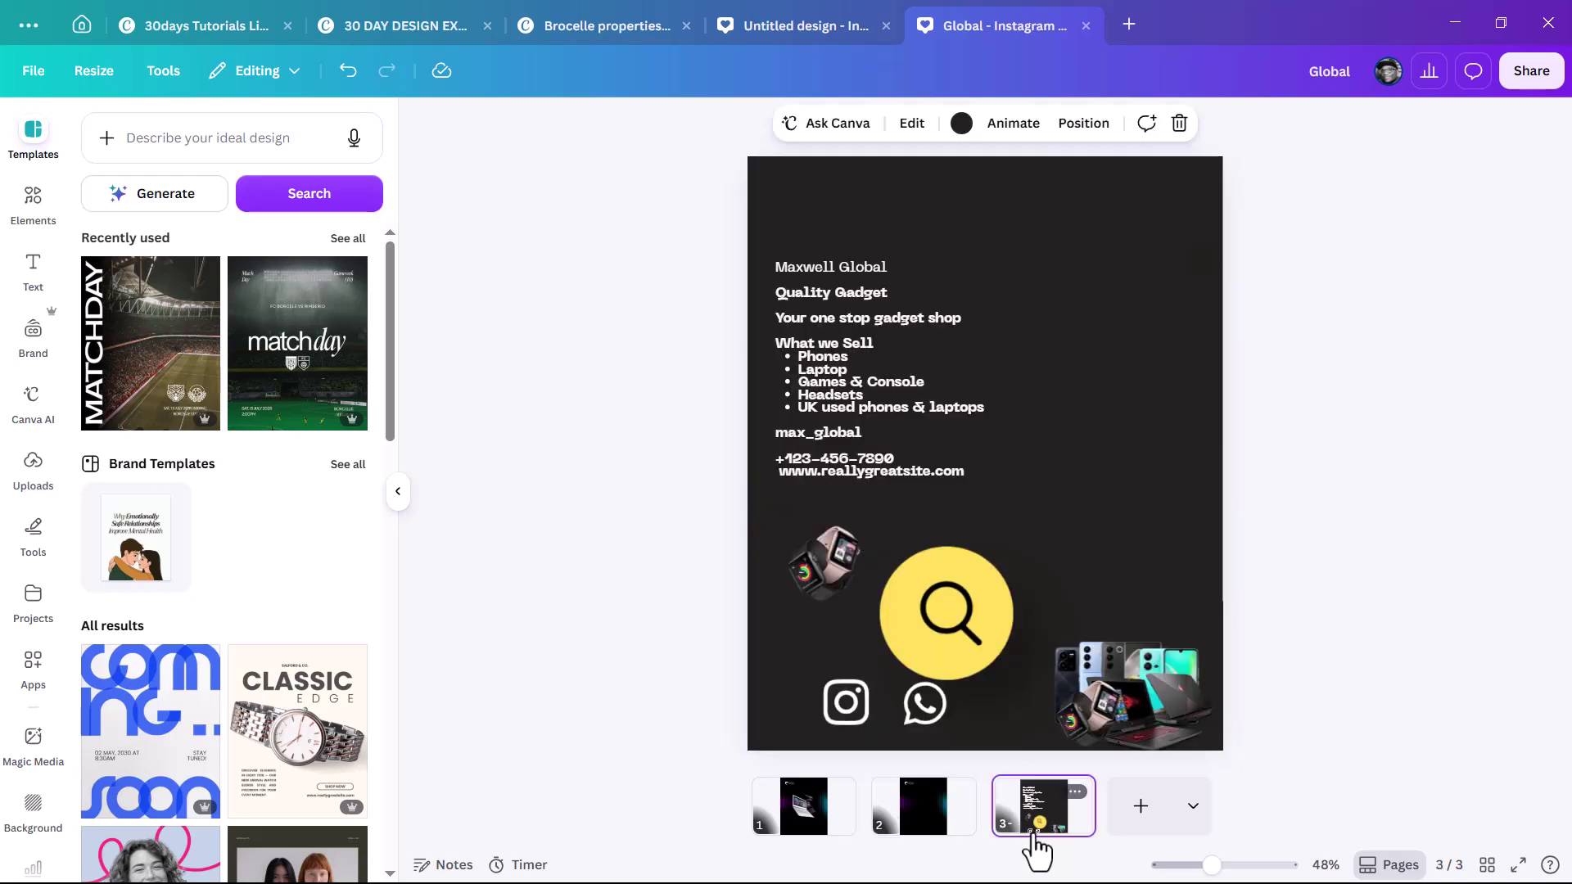
{"action": "left_click", "coordinate": [1151, 685]}
{"action": "left_click_drag", "start_coordinate": [1151, 685], "coordinate": [924, 807]}
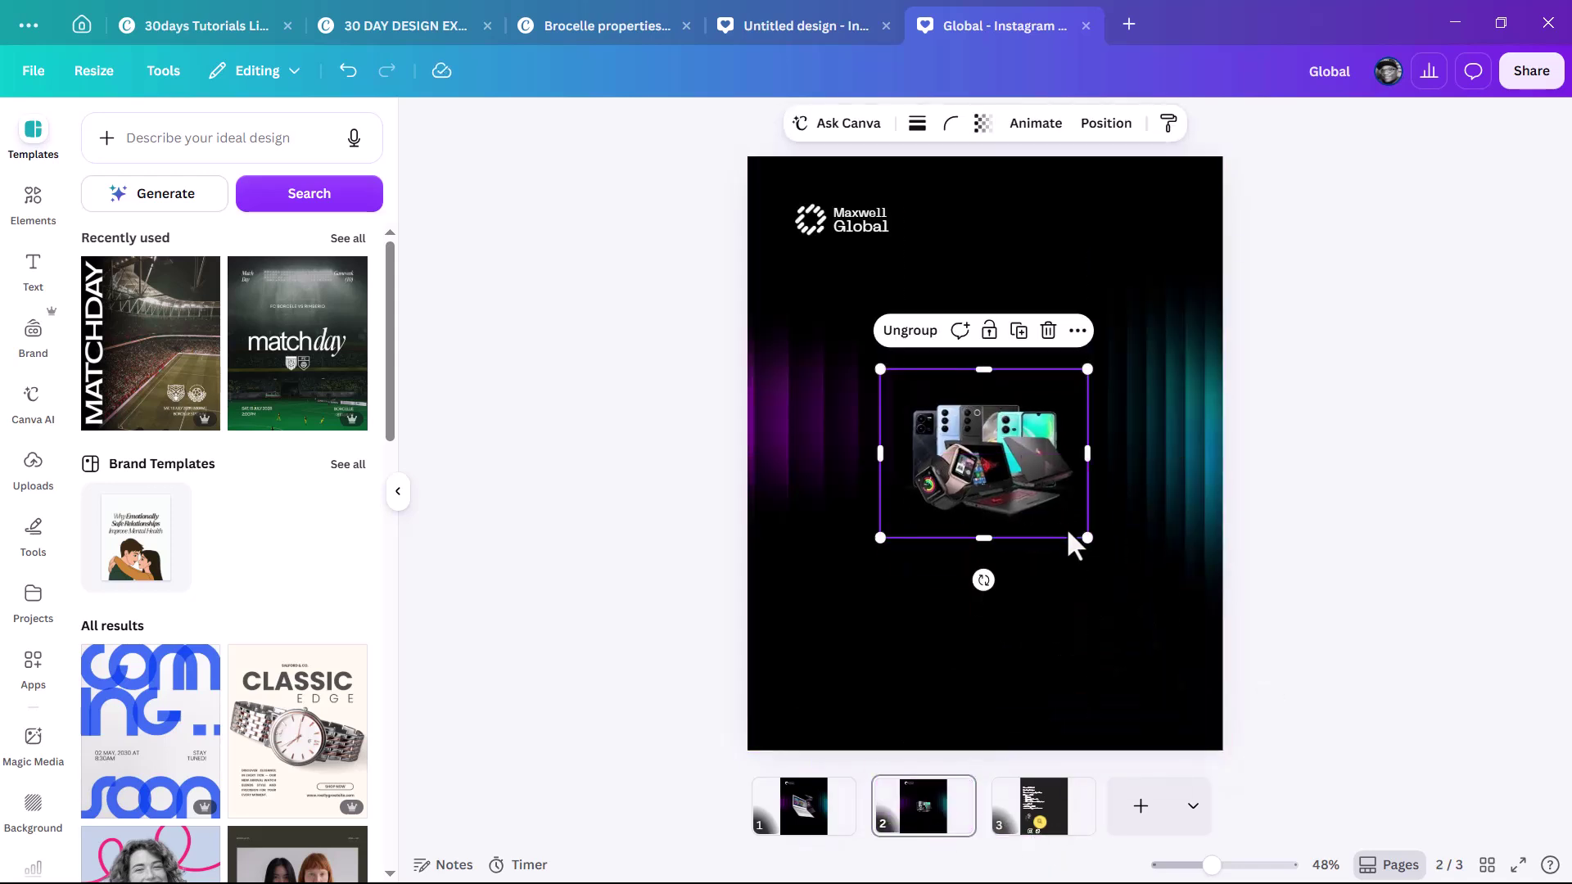
{"action": "left_click_drag", "start_coordinate": [1105, 548], "coordinate": [1261, 679]}
{"action": "left_click_drag", "start_coordinate": [1211, 597], "coordinate": [994, 483]}
{"action": "left_click", "coordinate": [1242, 532]}
Step: Compare the first two pages and move the page with the grouped gadgets to the end of the page order
{"action": "left_click", "coordinate": [802, 826]}
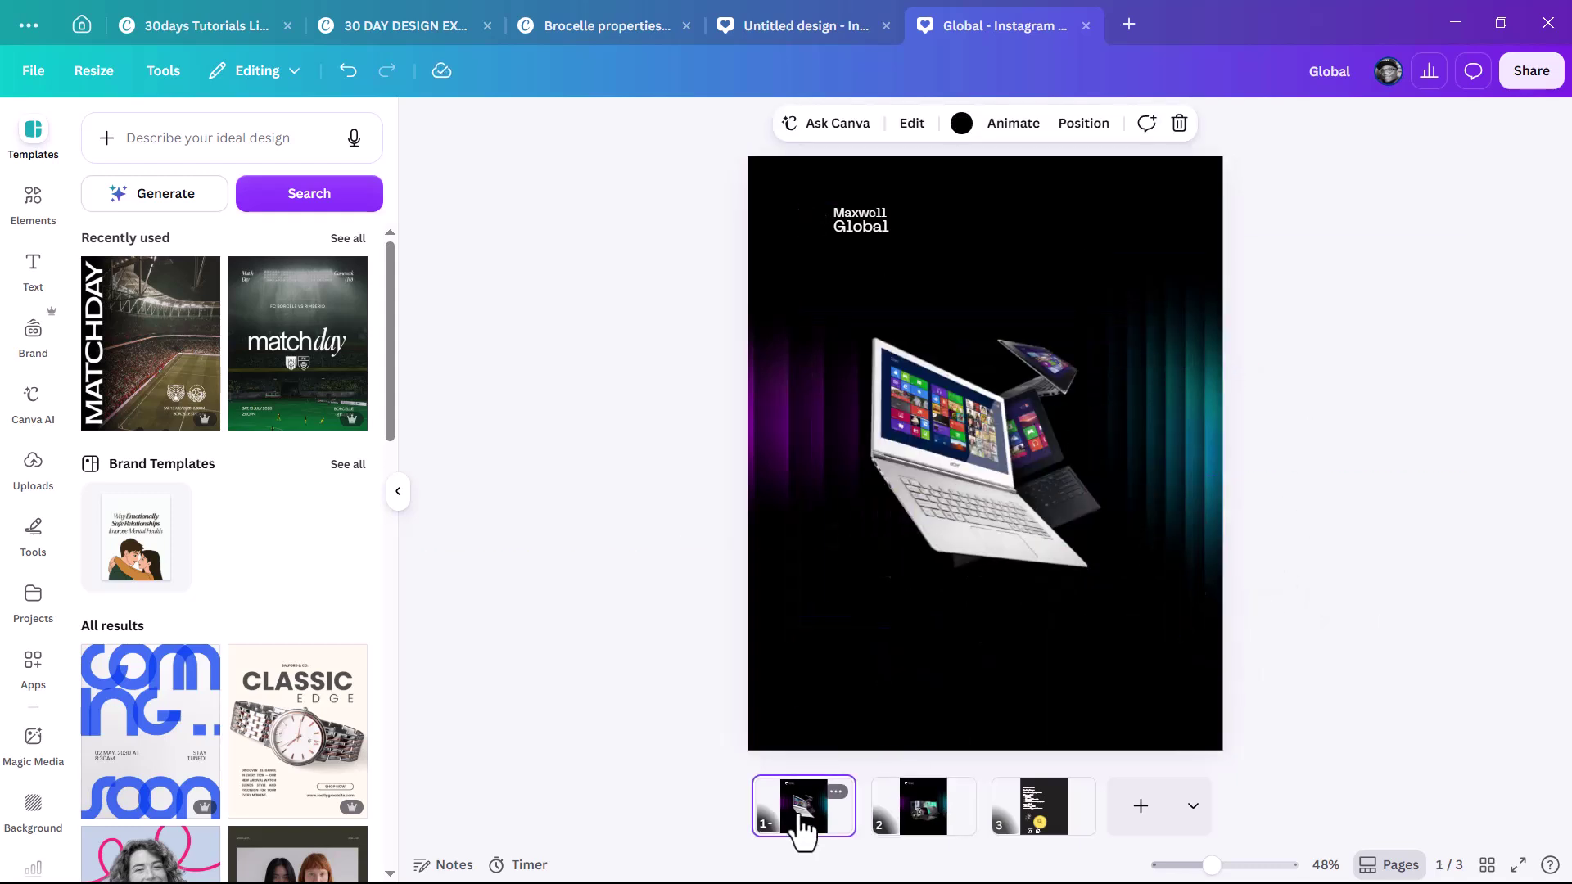
{"action": "left_click", "coordinate": [909, 827]}
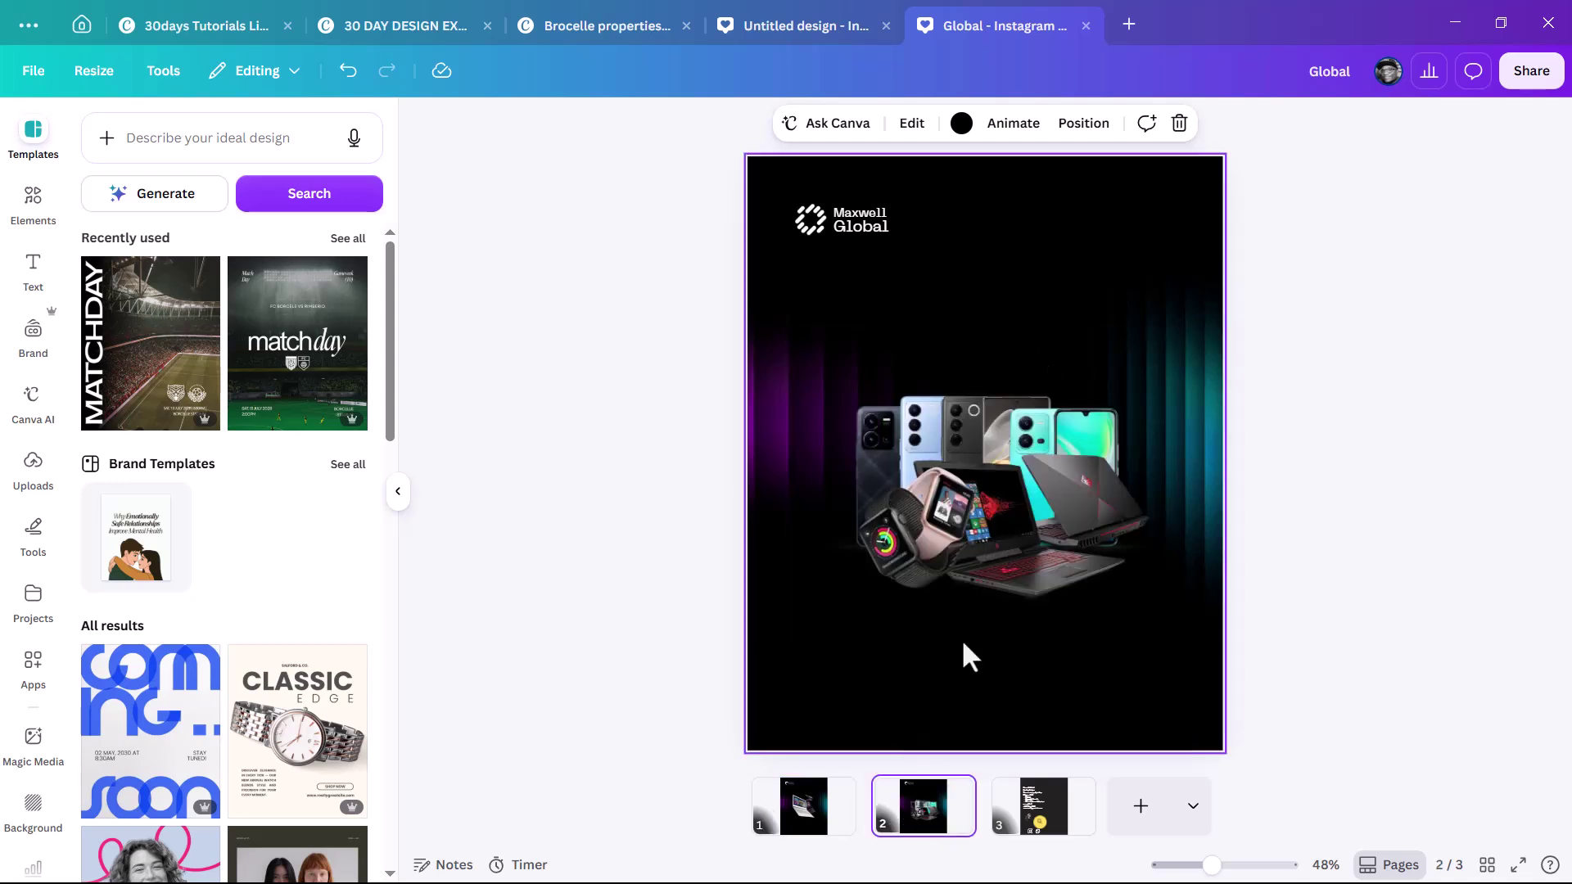
{"action": "left_click_drag", "start_coordinate": [923, 809], "coordinate": [1077, 819]}
Step: Enlarge the laptop image on the first page slightly and re-centre it horizontally
{"action": "left_click", "coordinate": [819, 823]}
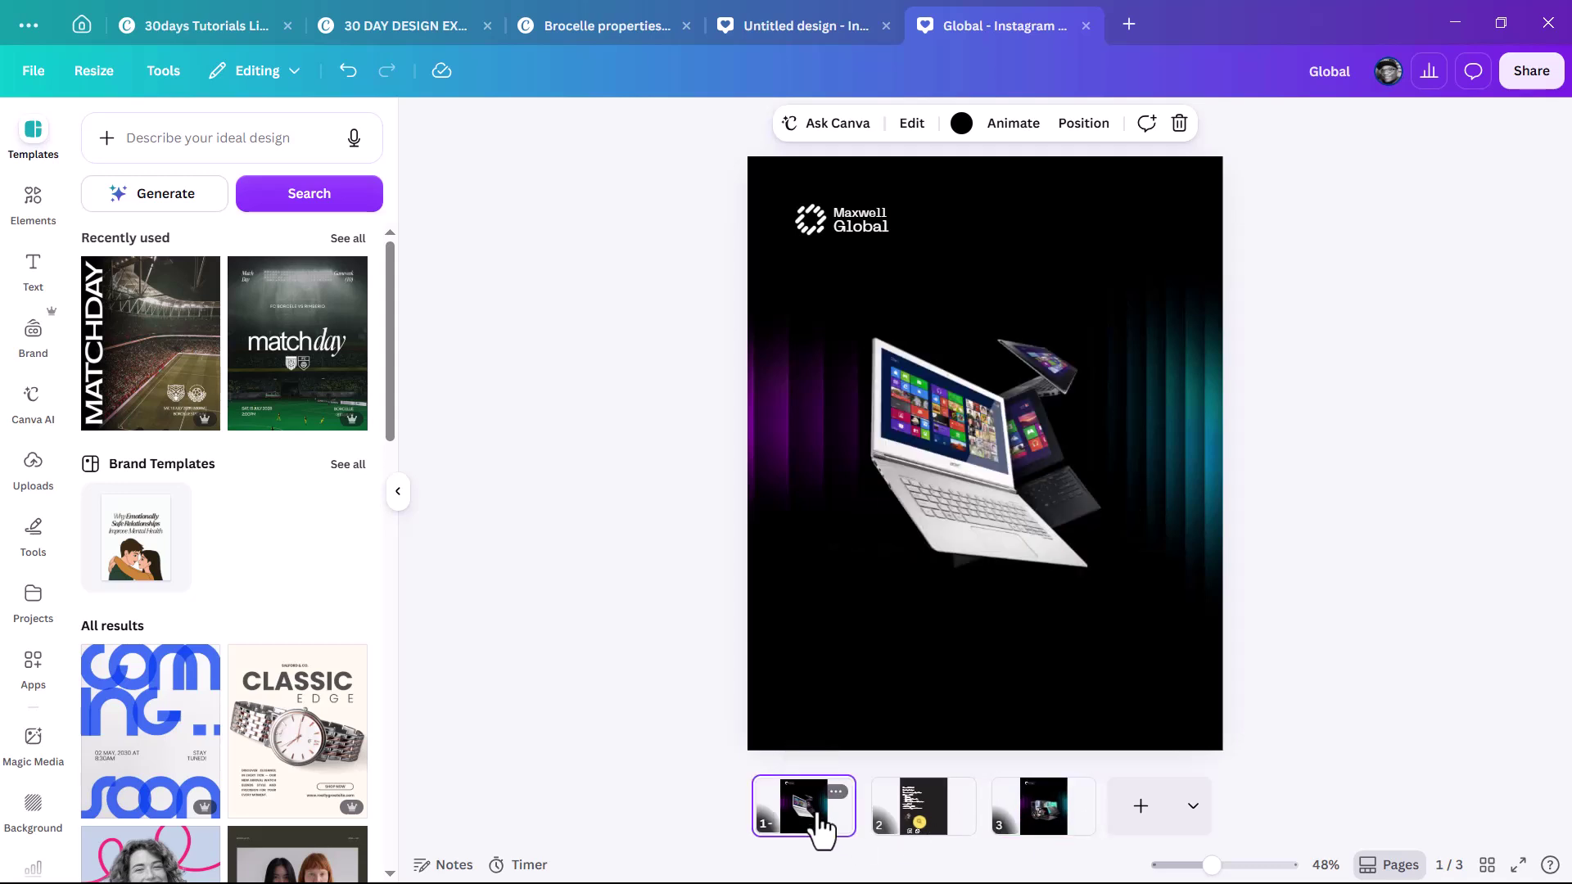
{"action": "left_click", "coordinate": [1007, 491]}
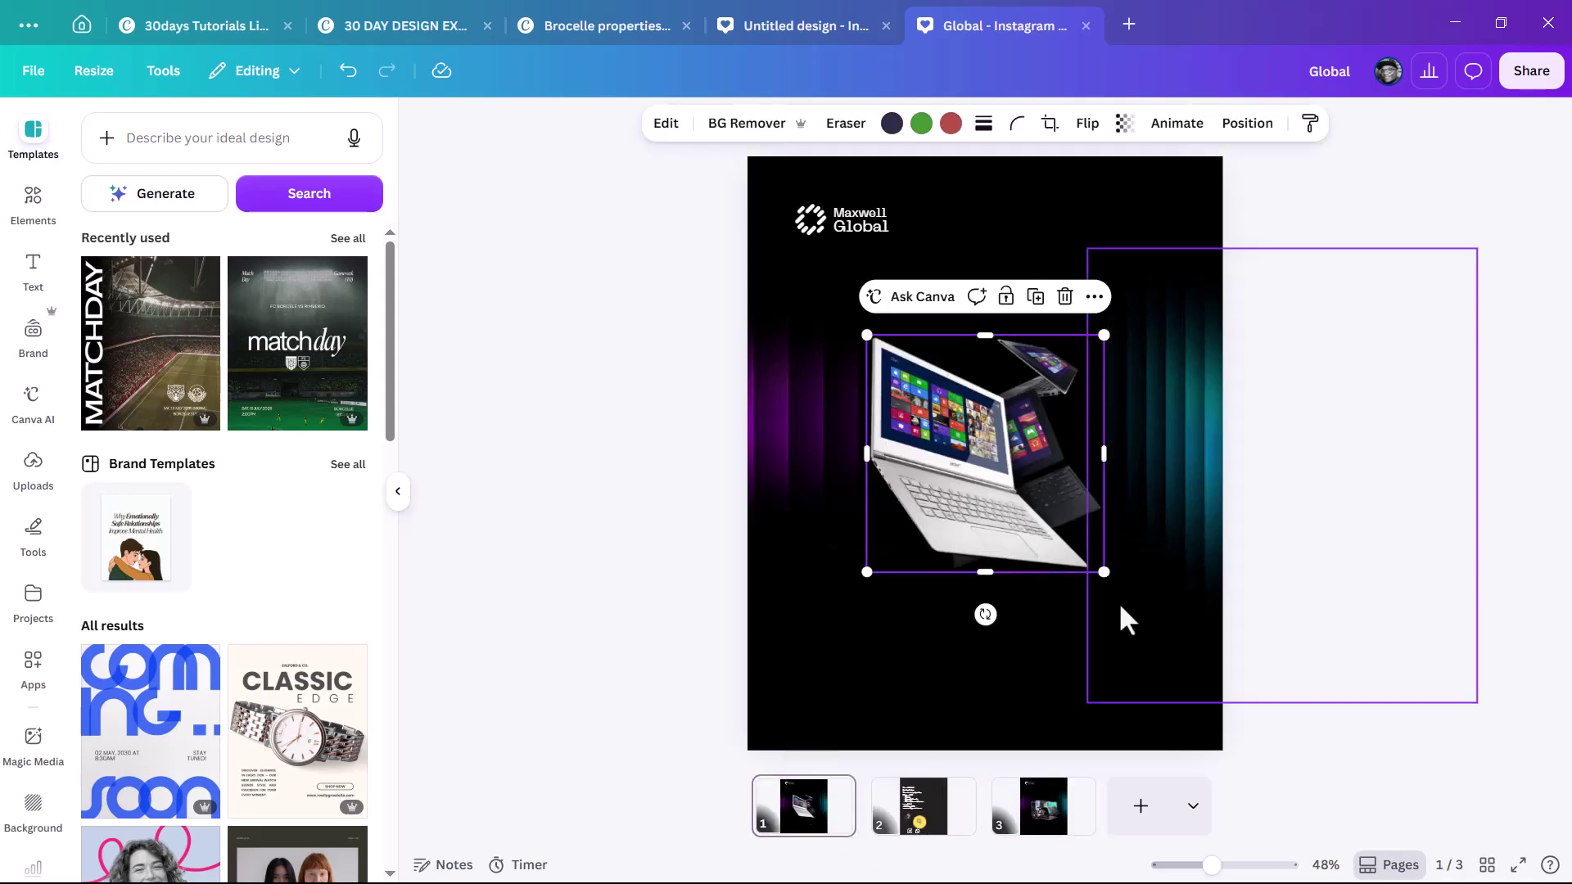
{"action": "left_click_drag", "start_coordinate": [1103, 571], "coordinate": [1124, 591]}
{"action": "left_click_drag", "start_coordinate": [997, 480], "coordinate": [1000, 487]}
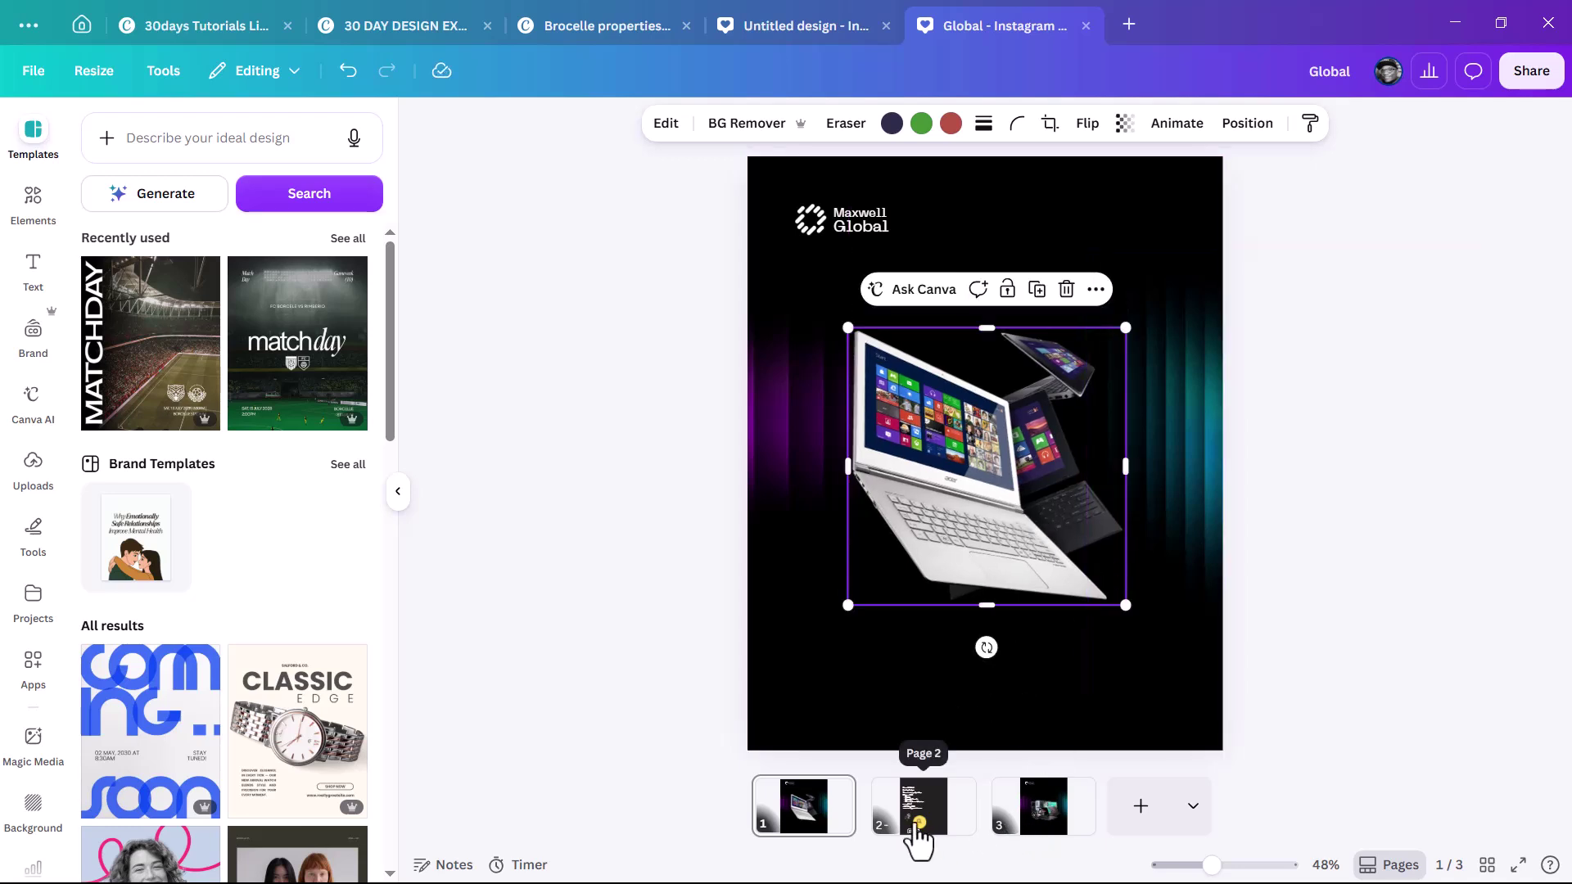
Step: Move the smartwatch image from page 2 to the first page's upper-right edge, partly cropped, and shift the laptop image lower
{"action": "left_click", "coordinate": [918, 827]}
{"action": "left_click", "coordinate": [823, 570]}
{"action": "left_click_drag", "start_coordinate": [843, 578], "coordinate": [800, 818]}
{"action": "left_click_drag", "start_coordinate": [831, 581], "coordinate": [1248, 272]}
{"action": "left_click", "coordinate": [1460, 232]}
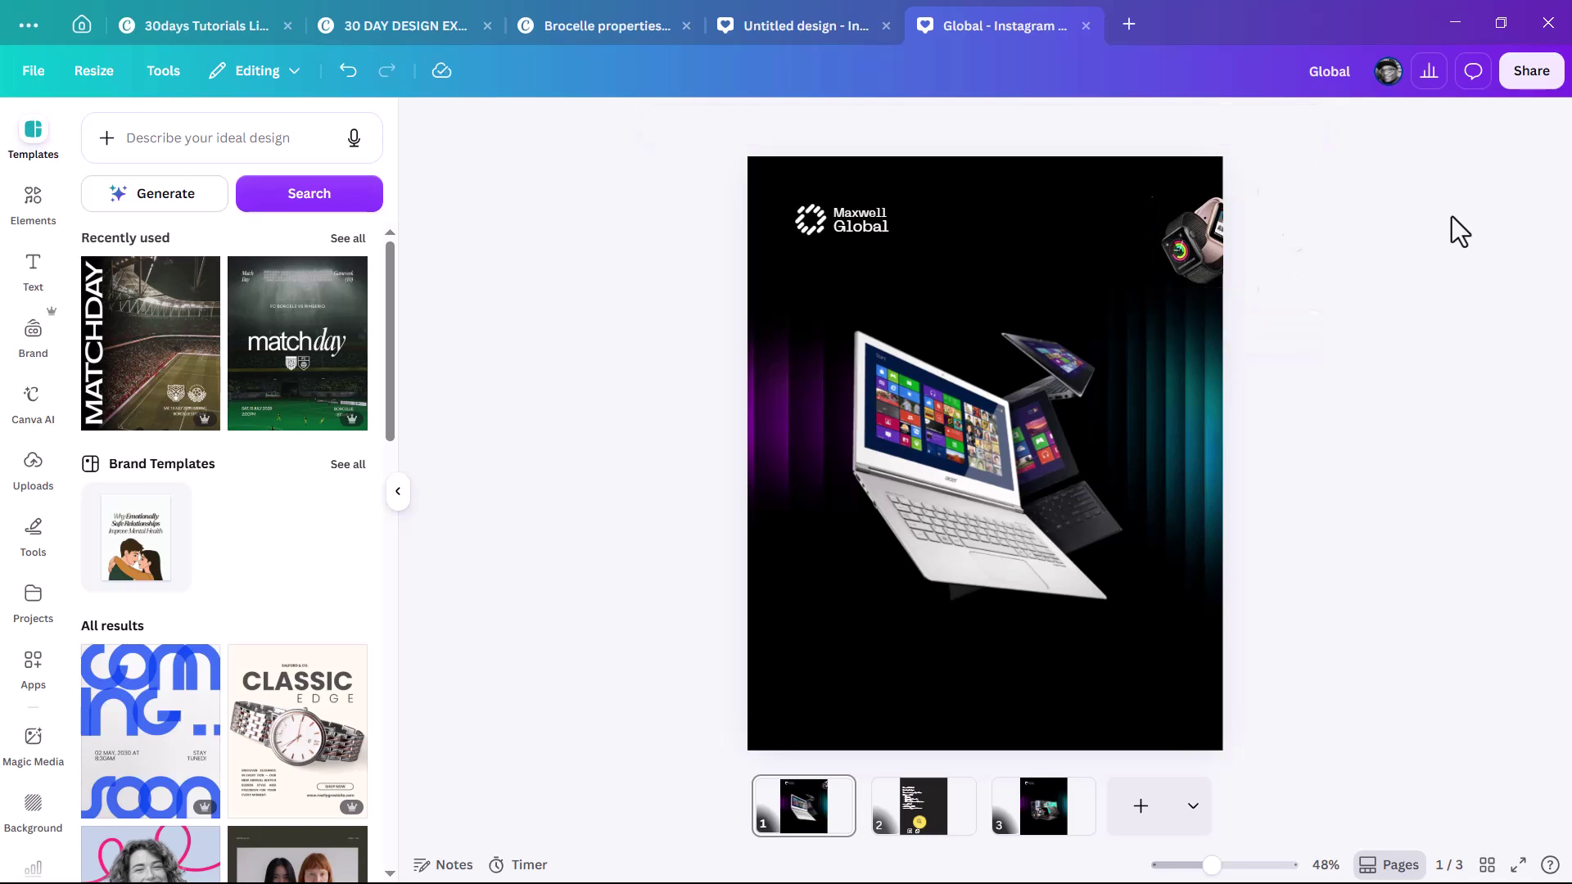
{"action": "left_click", "coordinate": [955, 476]}
{"action": "left_click_drag", "start_coordinate": [1003, 452], "coordinate": [1000, 511]}
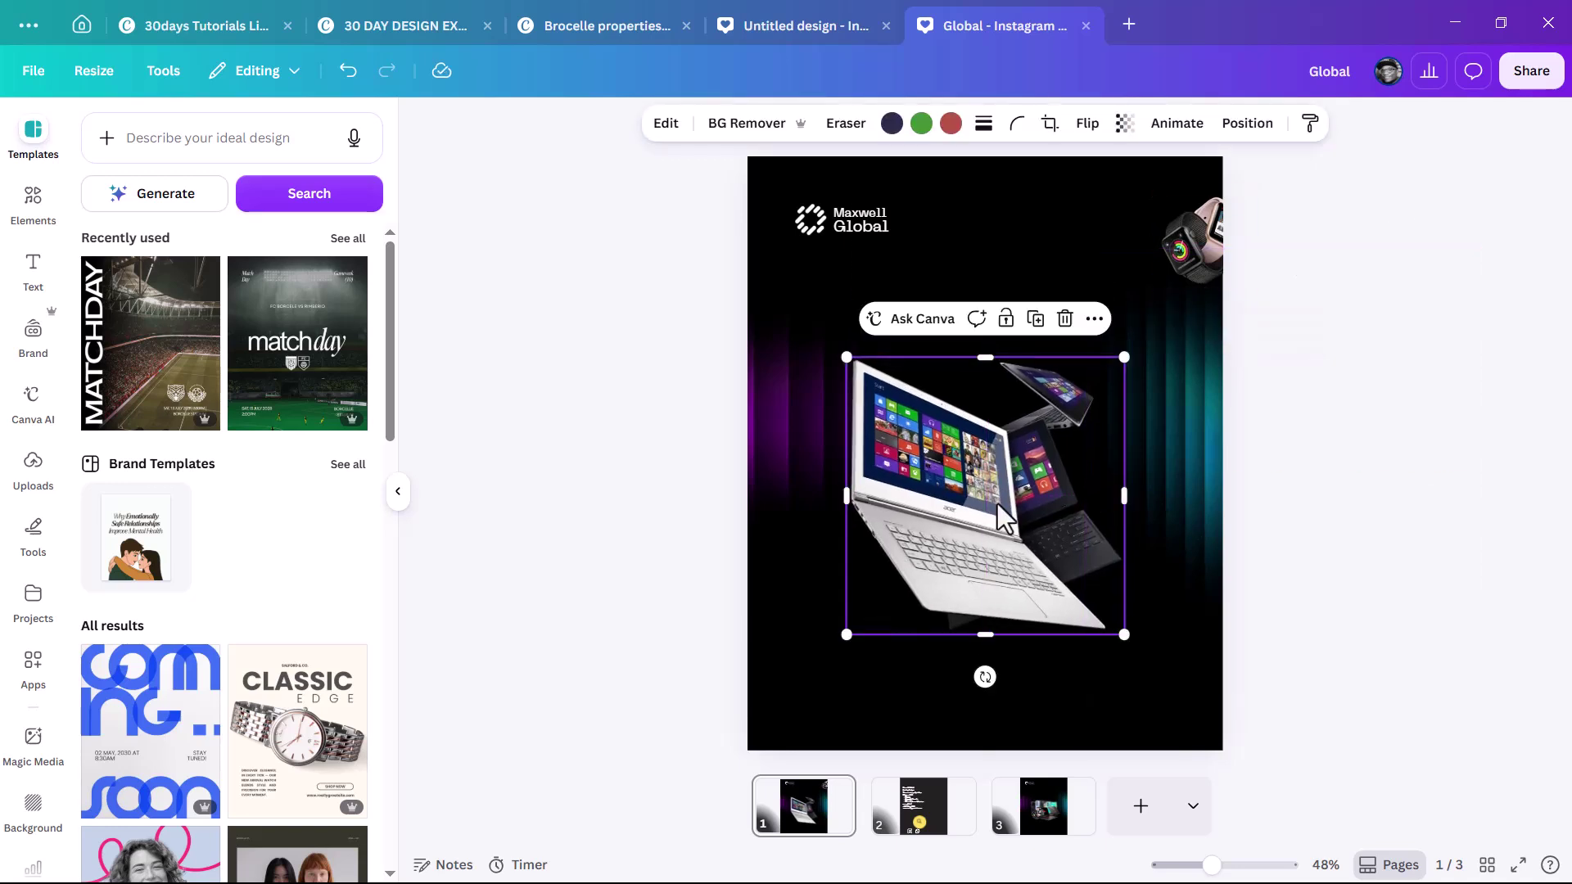
Step: Copy "Quality Gadget" and "Your one stop gadget shop" from the second page's text onto the first page, above the laptop
{"action": "left_click", "coordinate": [921, 804]}
{"action": "left_click", "coordinate": [866, 358]}
{"action": "left_click", "coordinate": [778, 292]}
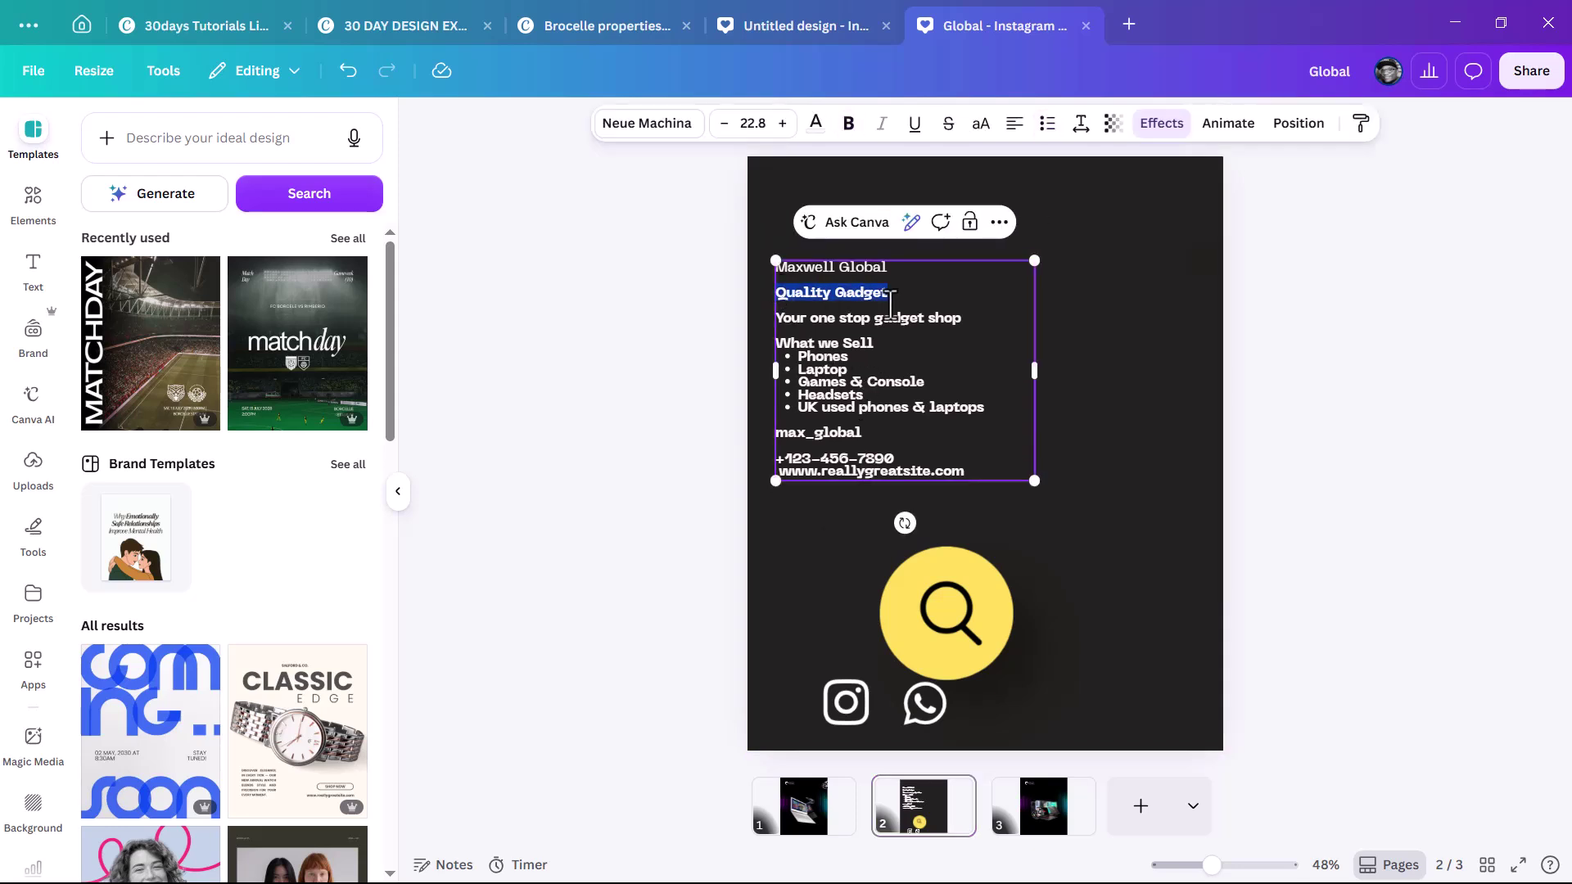
{"action": "left_click_drag", "start_coordinate": [895, 307], "coordinate": [973, 324]}
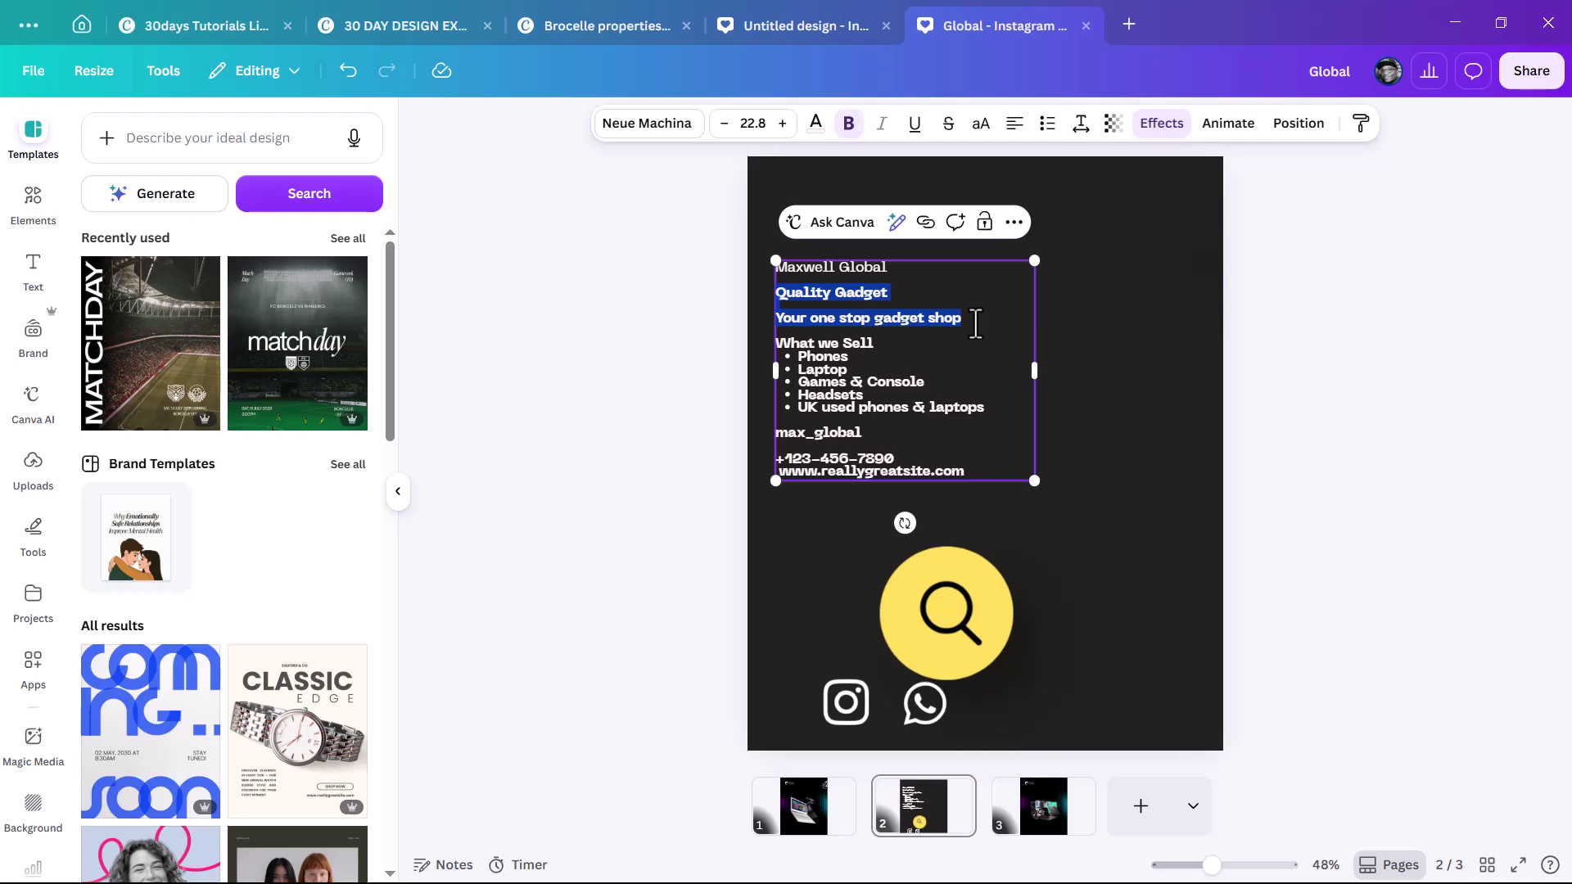
{"action": "left_click", "coordinate": [806, 829]}
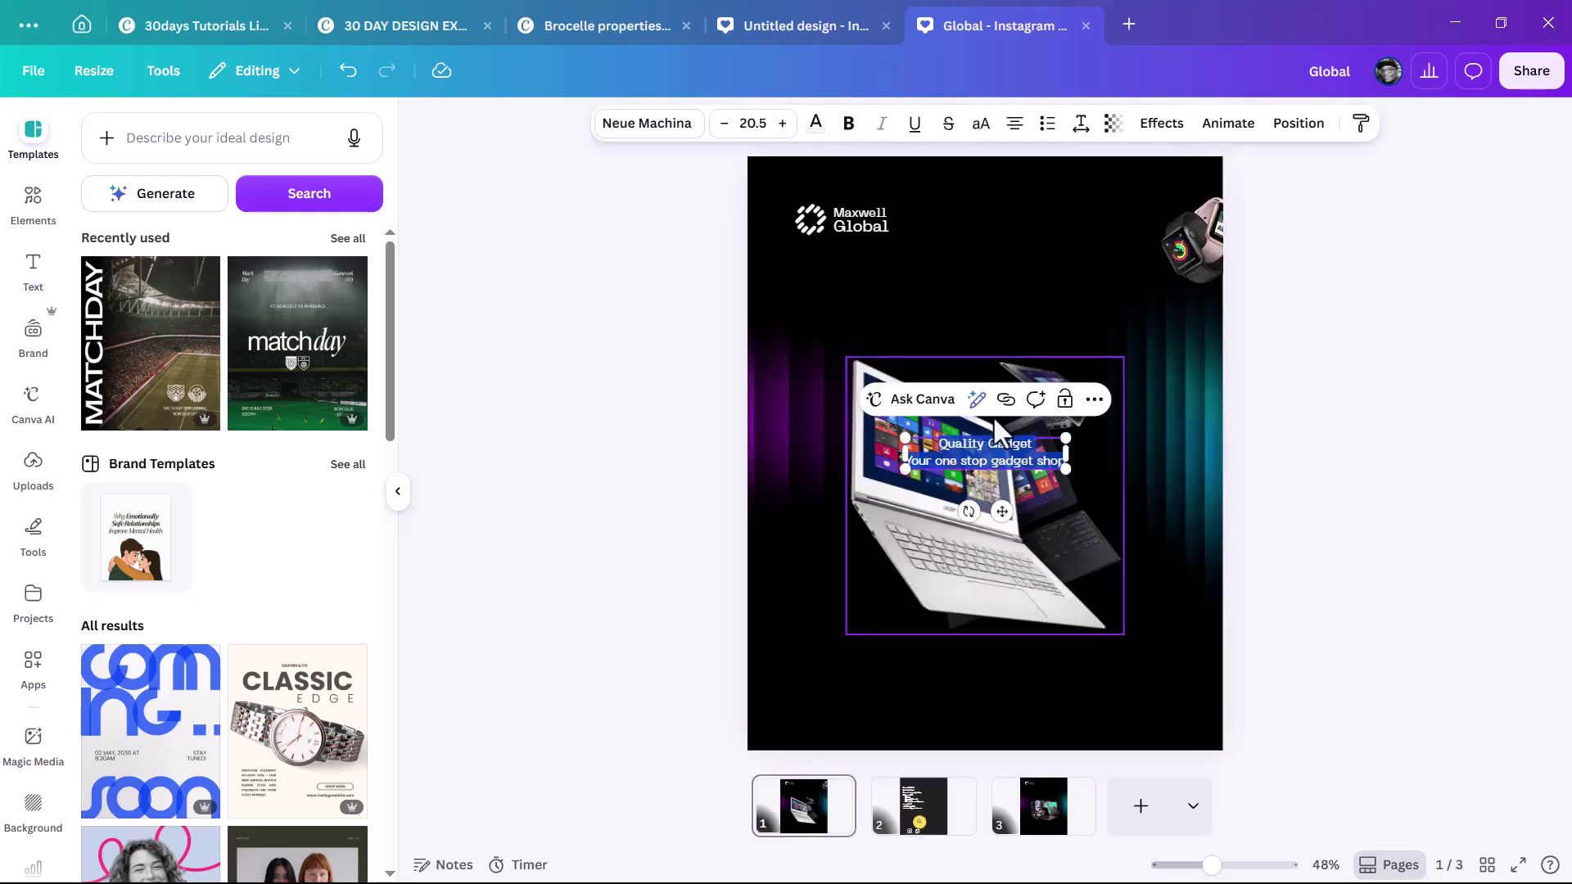
{"action": "left_click", "coordinate": [923, 804]}
{"action": "left_click", "coordinate": [819, 288]}
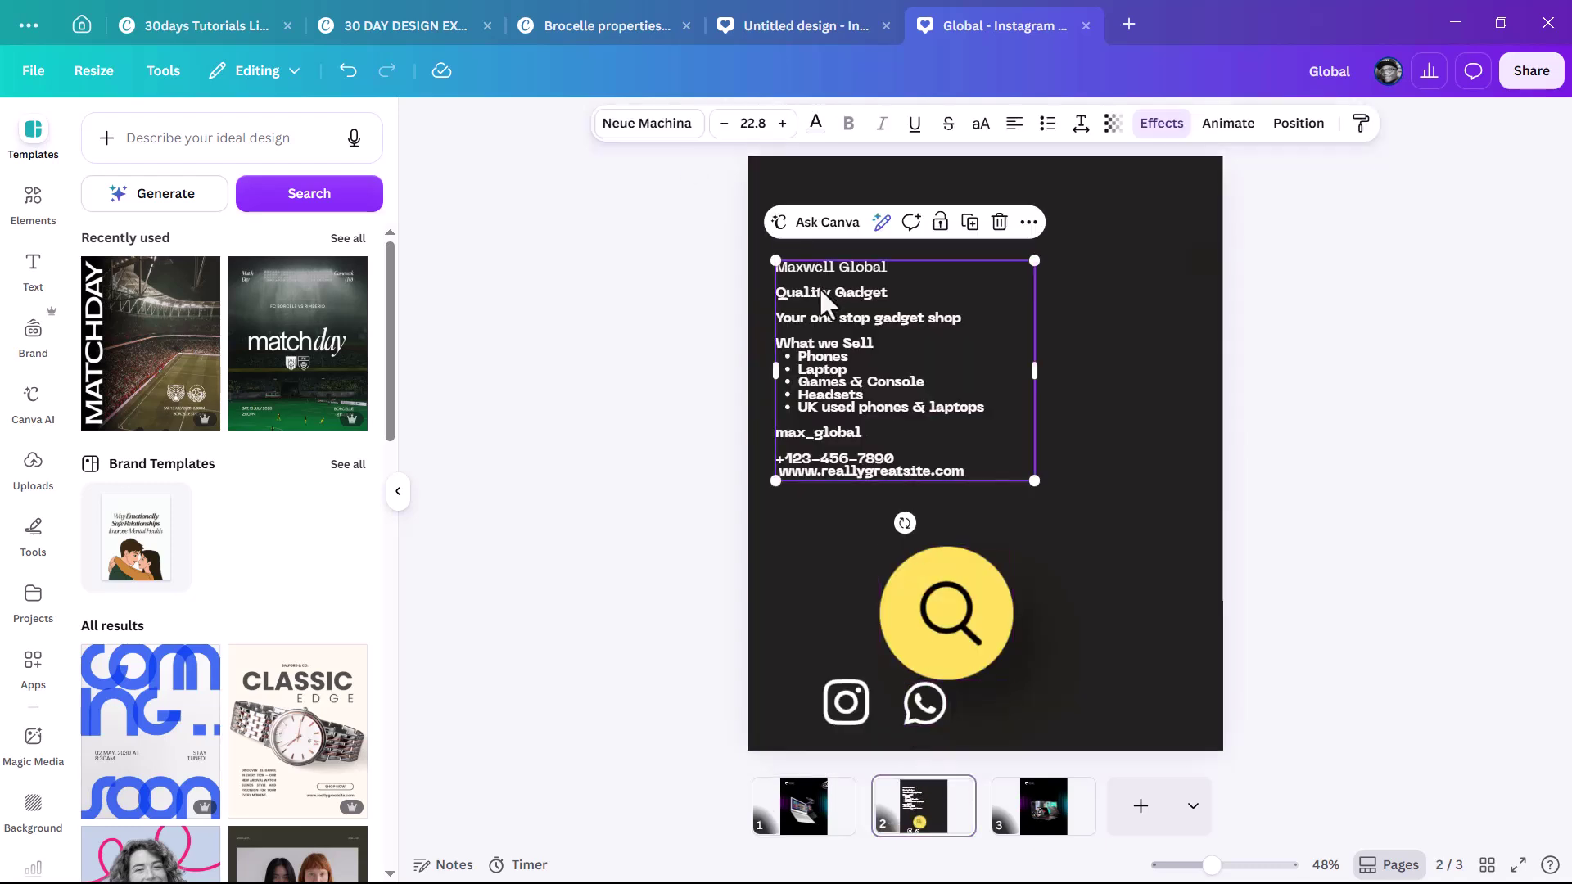
{"action": "left_click", "coordinate": [805, 811]}
{"action": "left_click", "coordinate": [976, 479]}
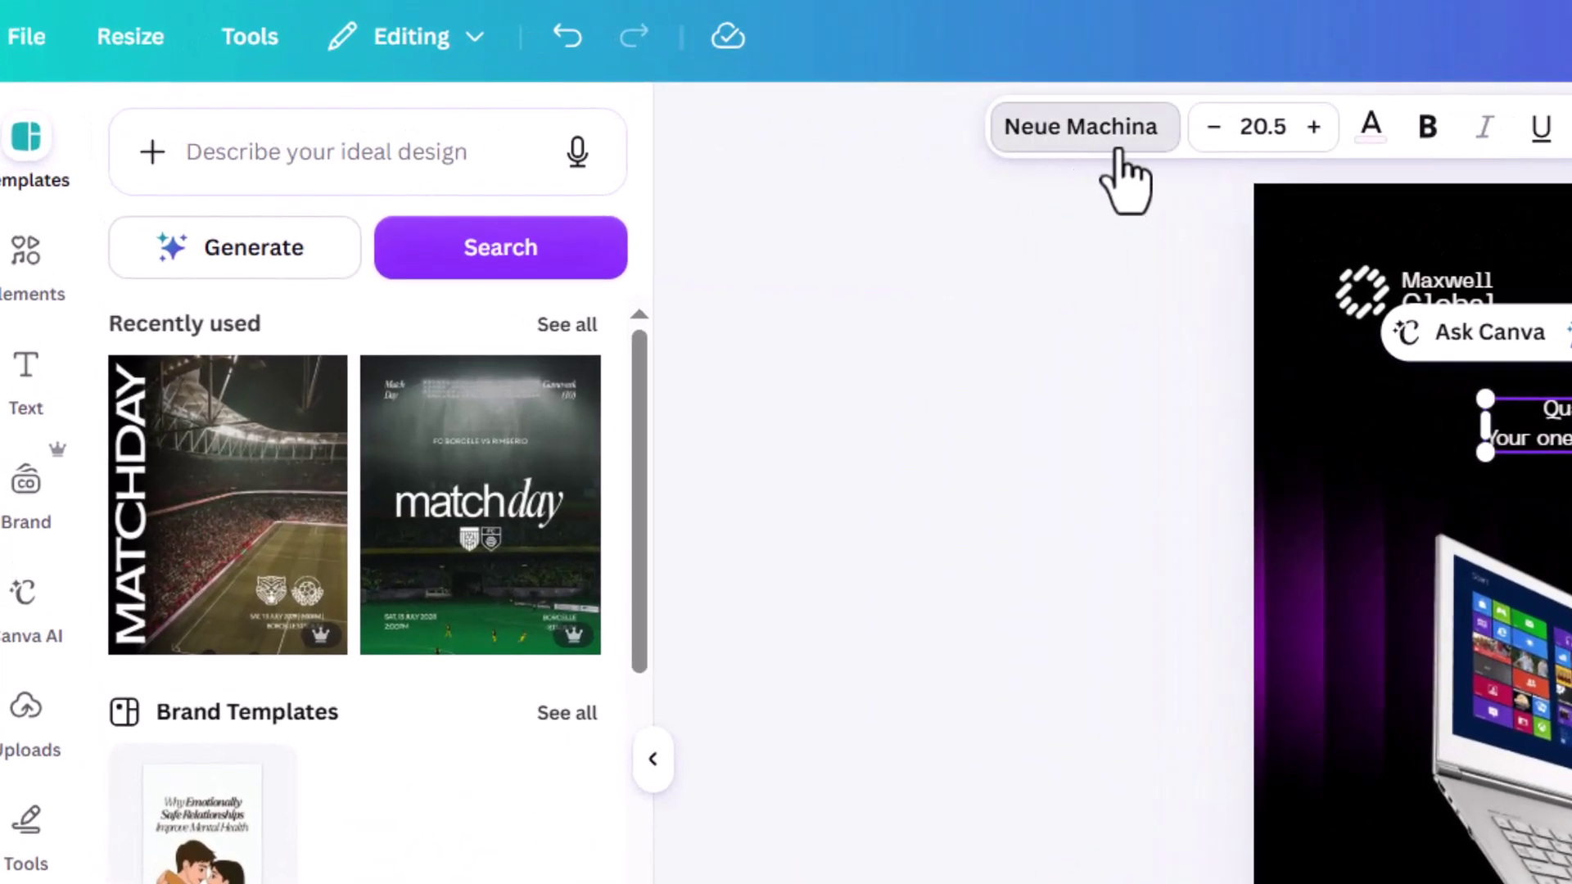
Step: Apply the Neue Machina font to the heading text and enlarge it to size 40.9
{"action": "left_click", "coordinate": [1091, 149]}
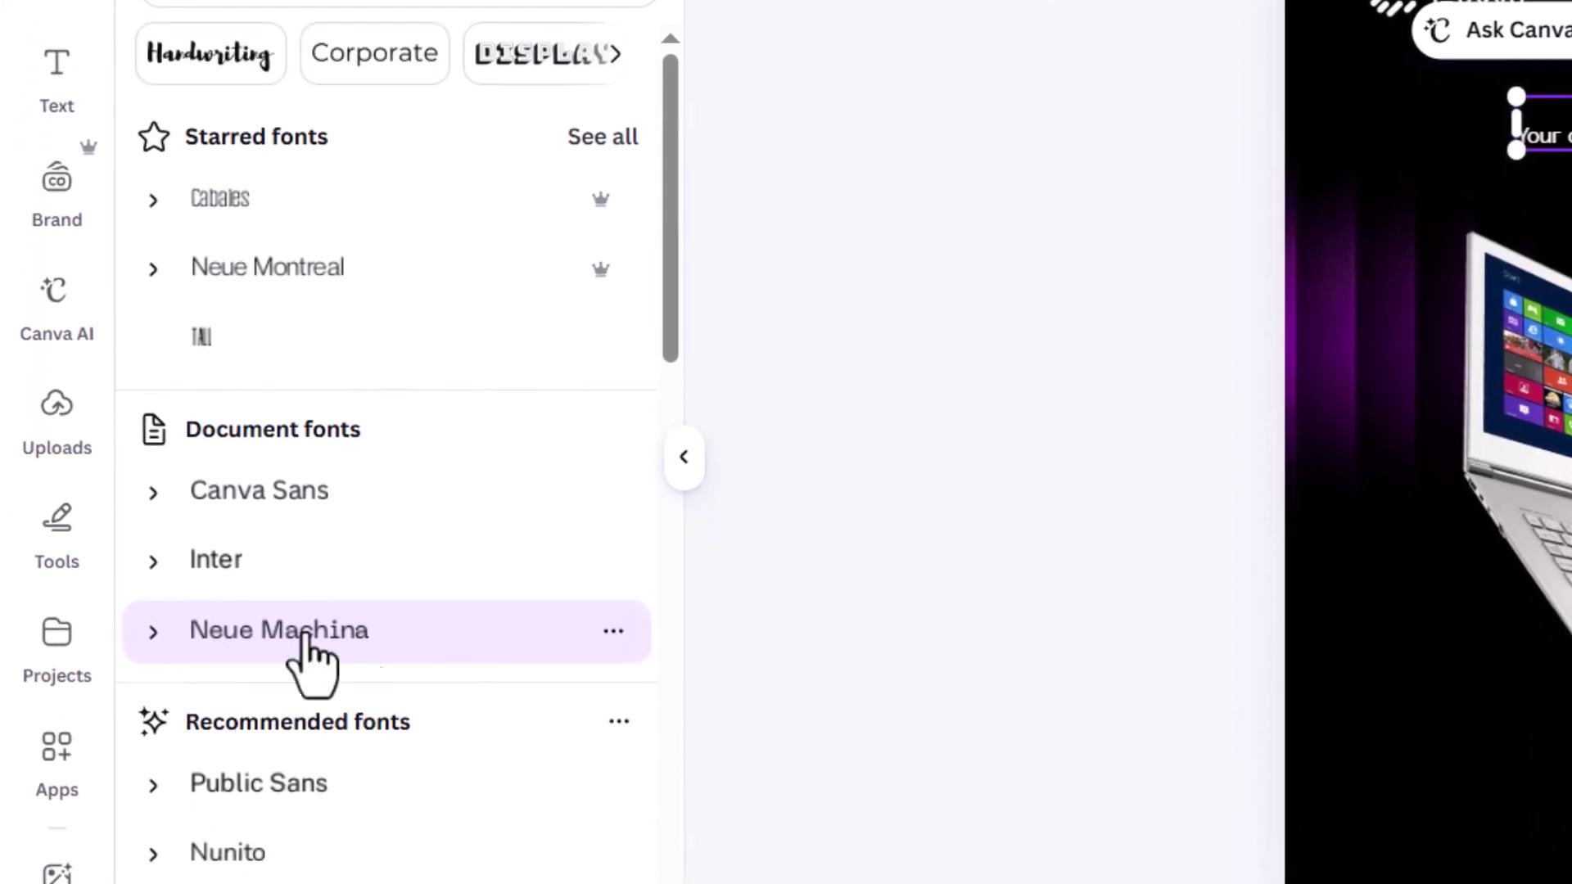
{"action": "left_click", "coordinate": [315, 647]}
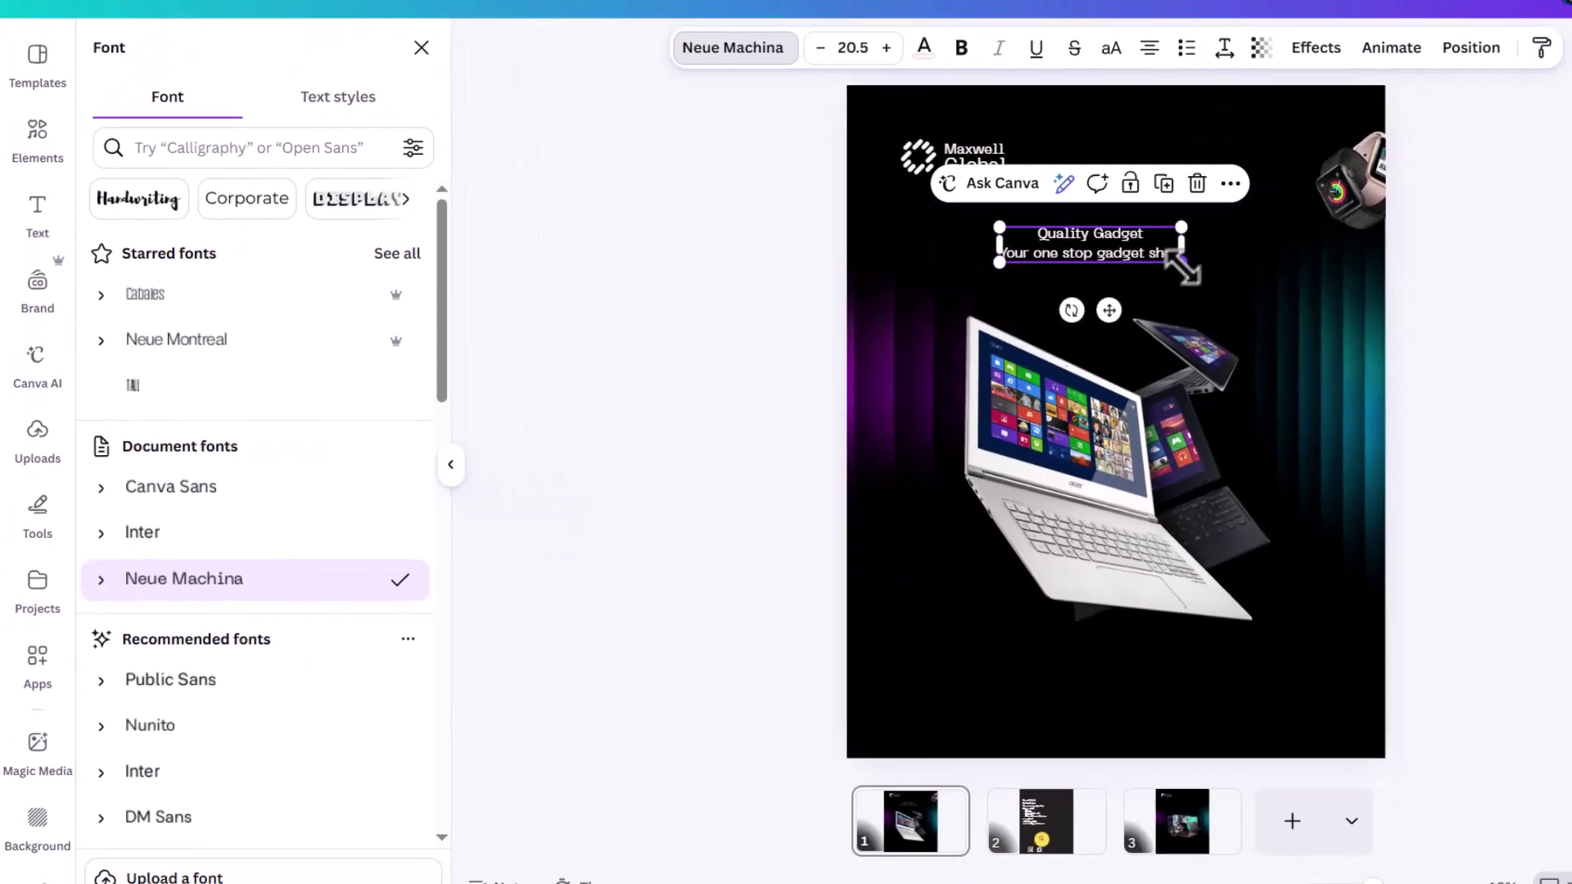
{"action": "left_click_drag", "start_coordinate": [1346, 233], "coordinate": [1550, 271]}
Step: Copy "Gadget" and "Your one stop gadget shop" and remove them from the heading, keeping only "Quality"
{"action": "left_click", "coordinate": [1183, 240]}
{"action": "left_click", "coordinate": [1183, 240]}
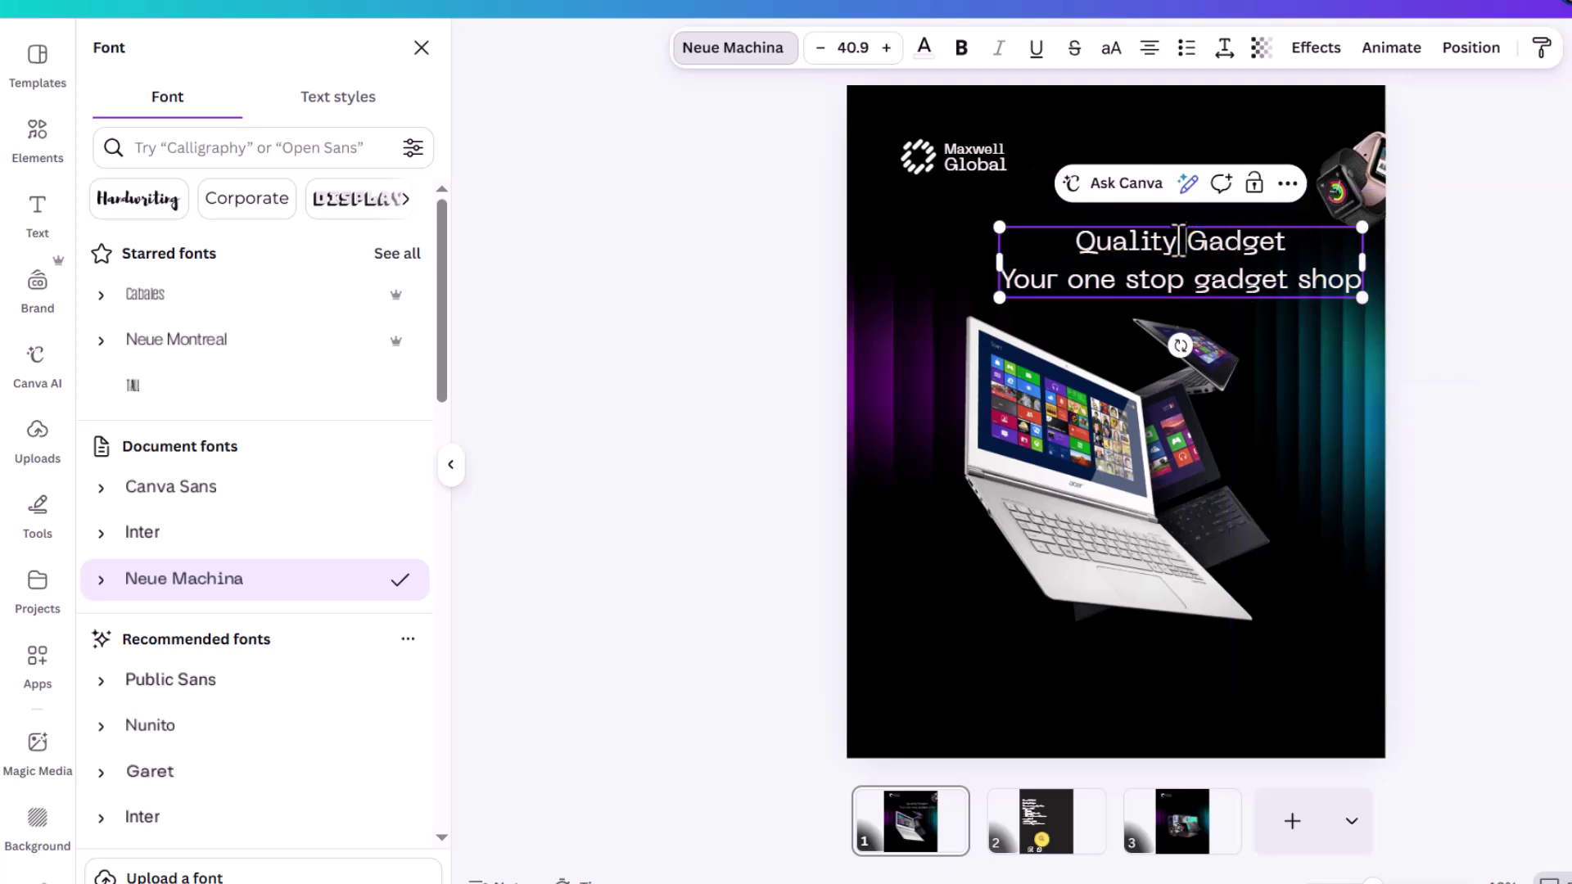
{"action": "key", "text": "ctrl+a"}
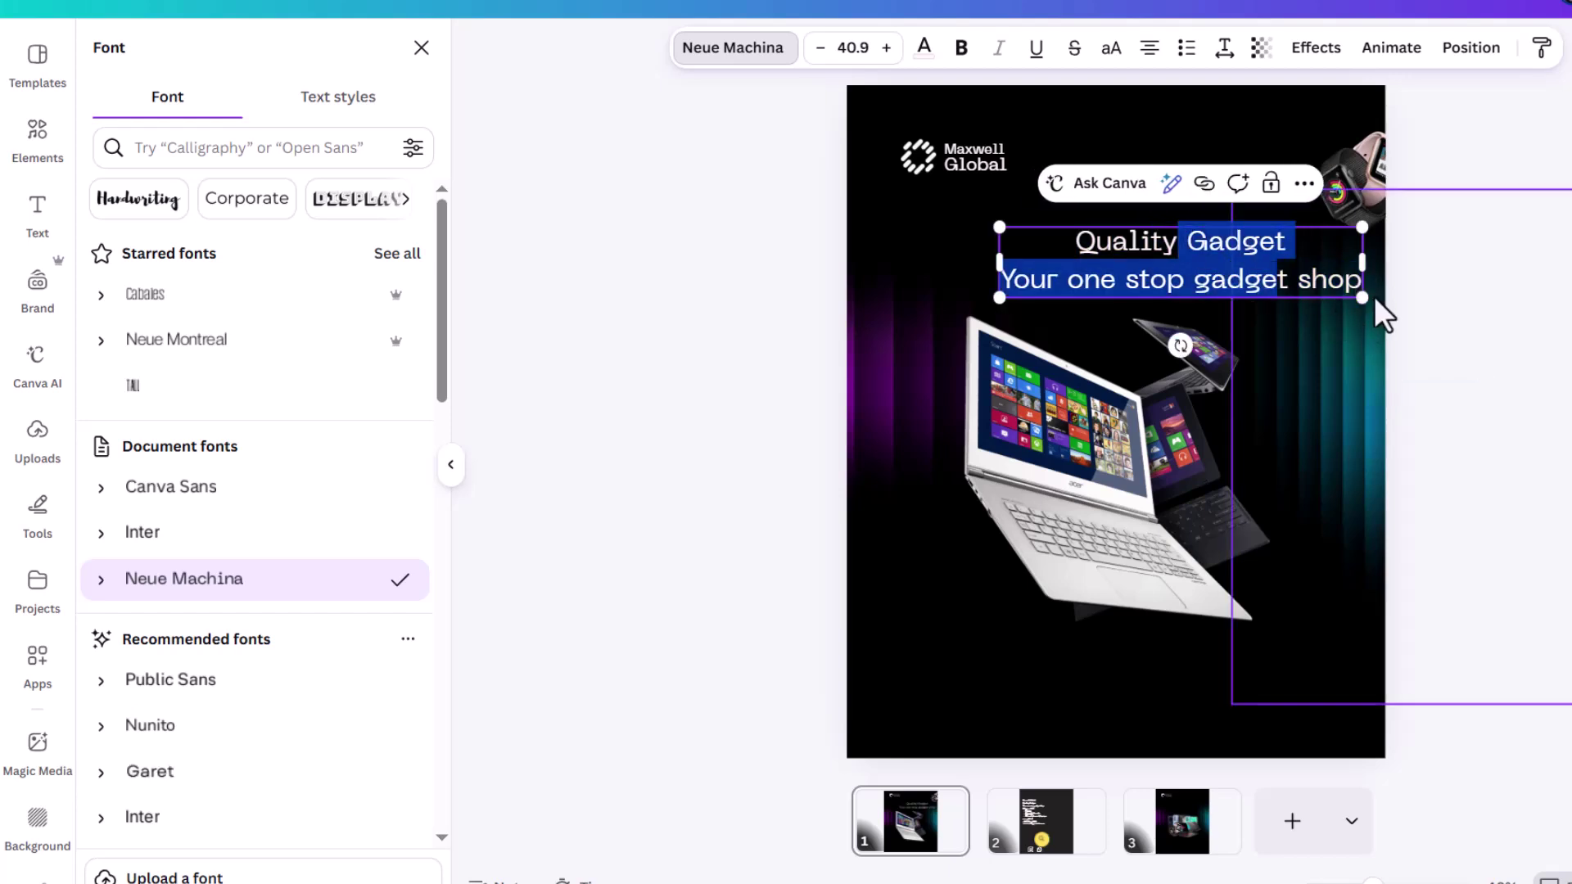
{"action": "left_click", "coordinate": [1356, 290]}
{"action": "left_click_drag", "start_coordinate": [1361, 284], "coordinate": [1114, 255]}
{"action": "key", "text": "ctrl+c"}
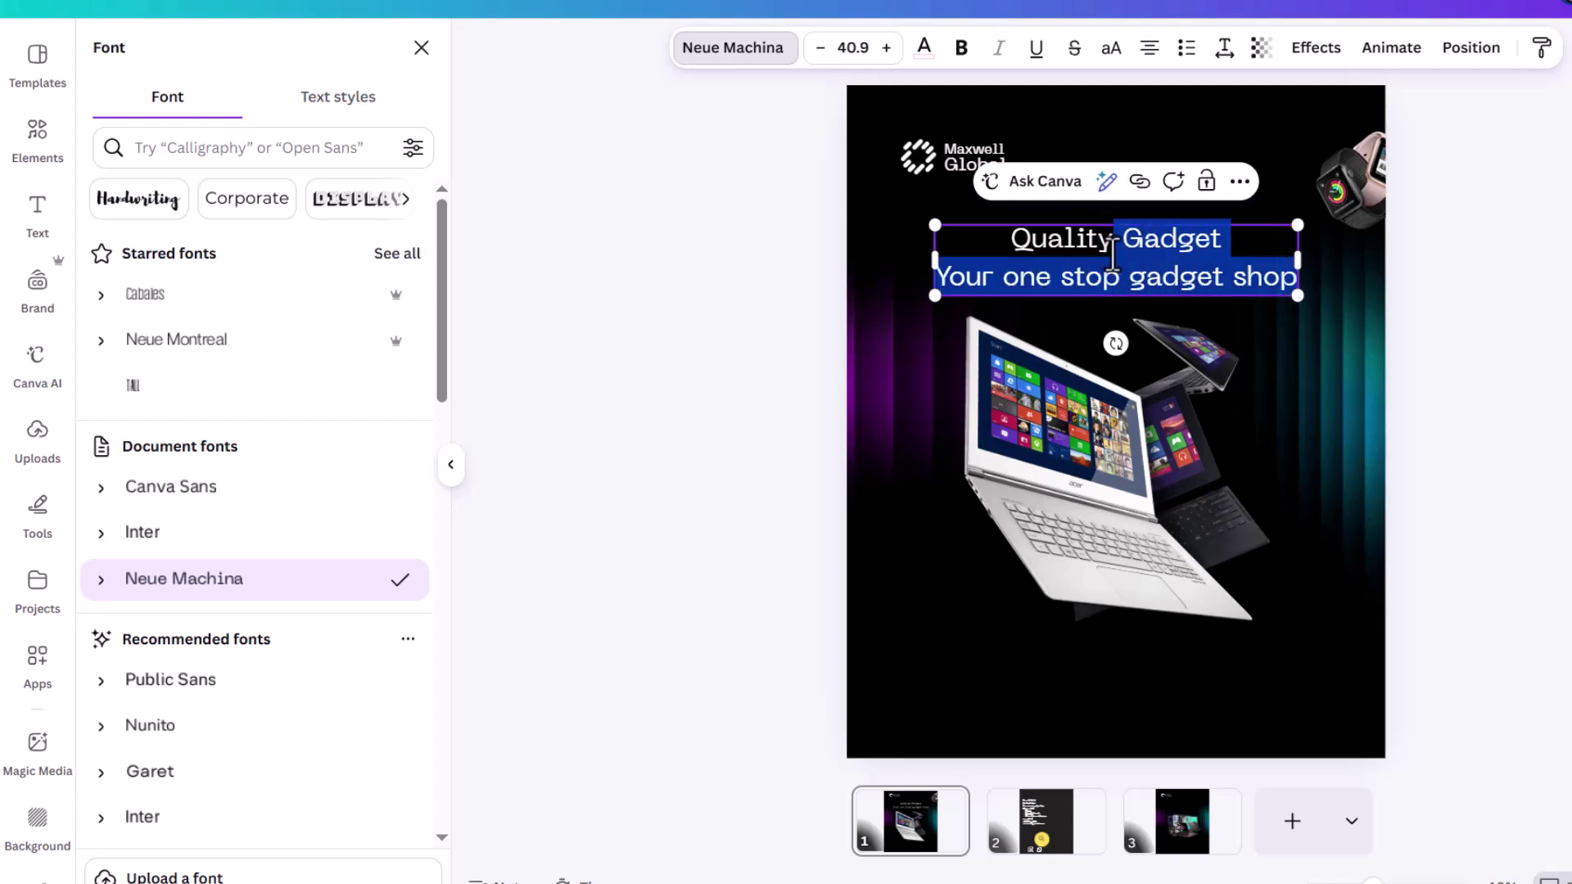
{"action": "key", "text": "BackSpace"}
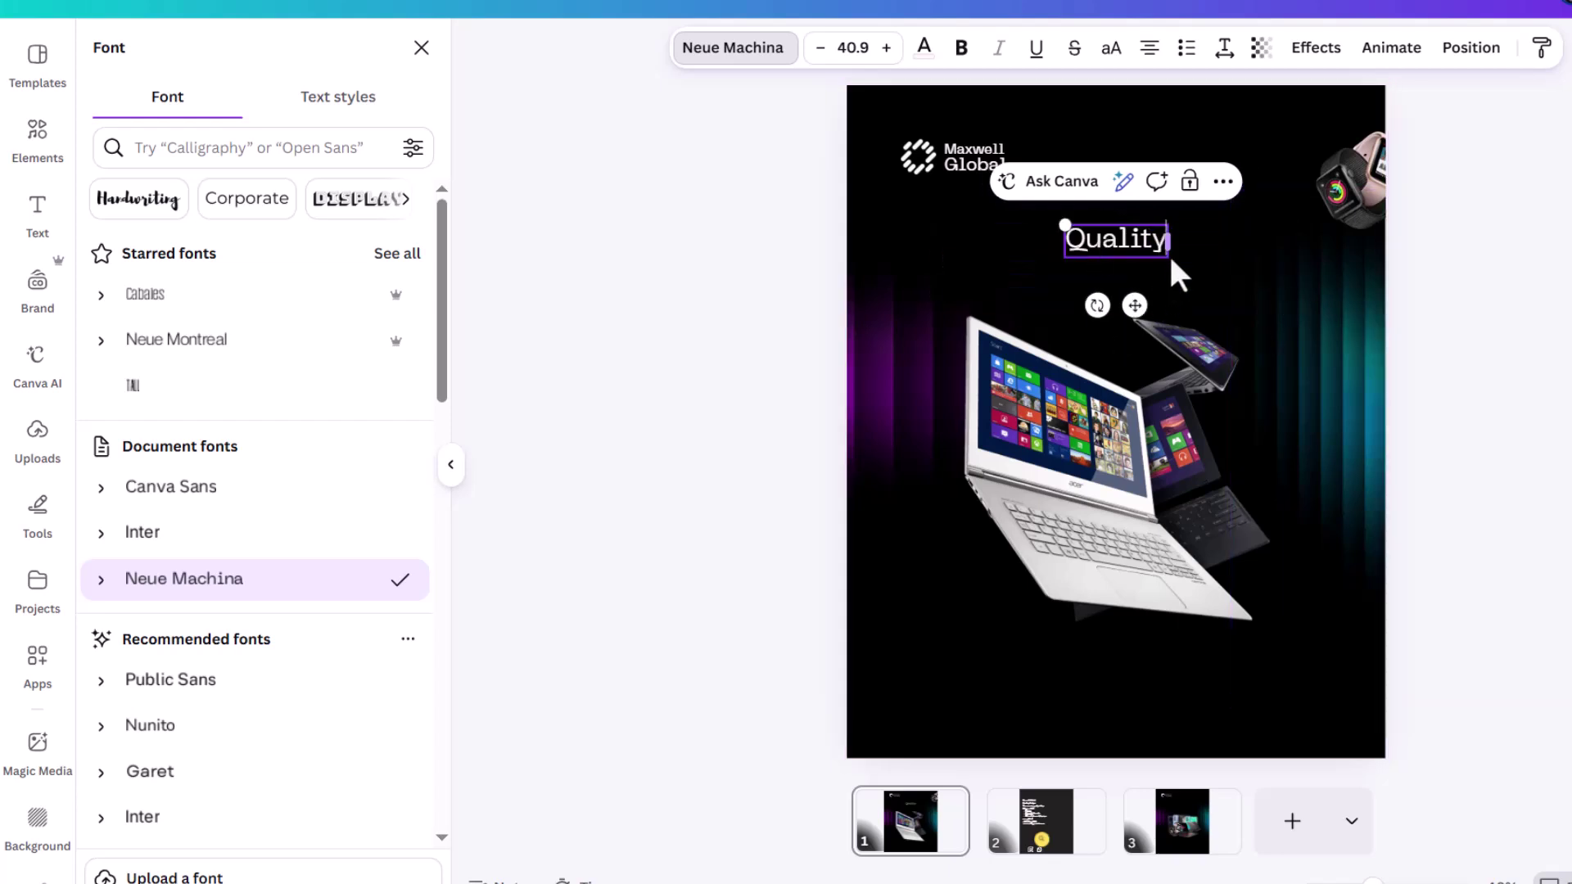
Step: Enlarge the "Quality" heading to size 92.3 and make it bold
{"action": "left_click_drag", "start_coordinate": [1171, 258], "coordinate": [1231, 277]}
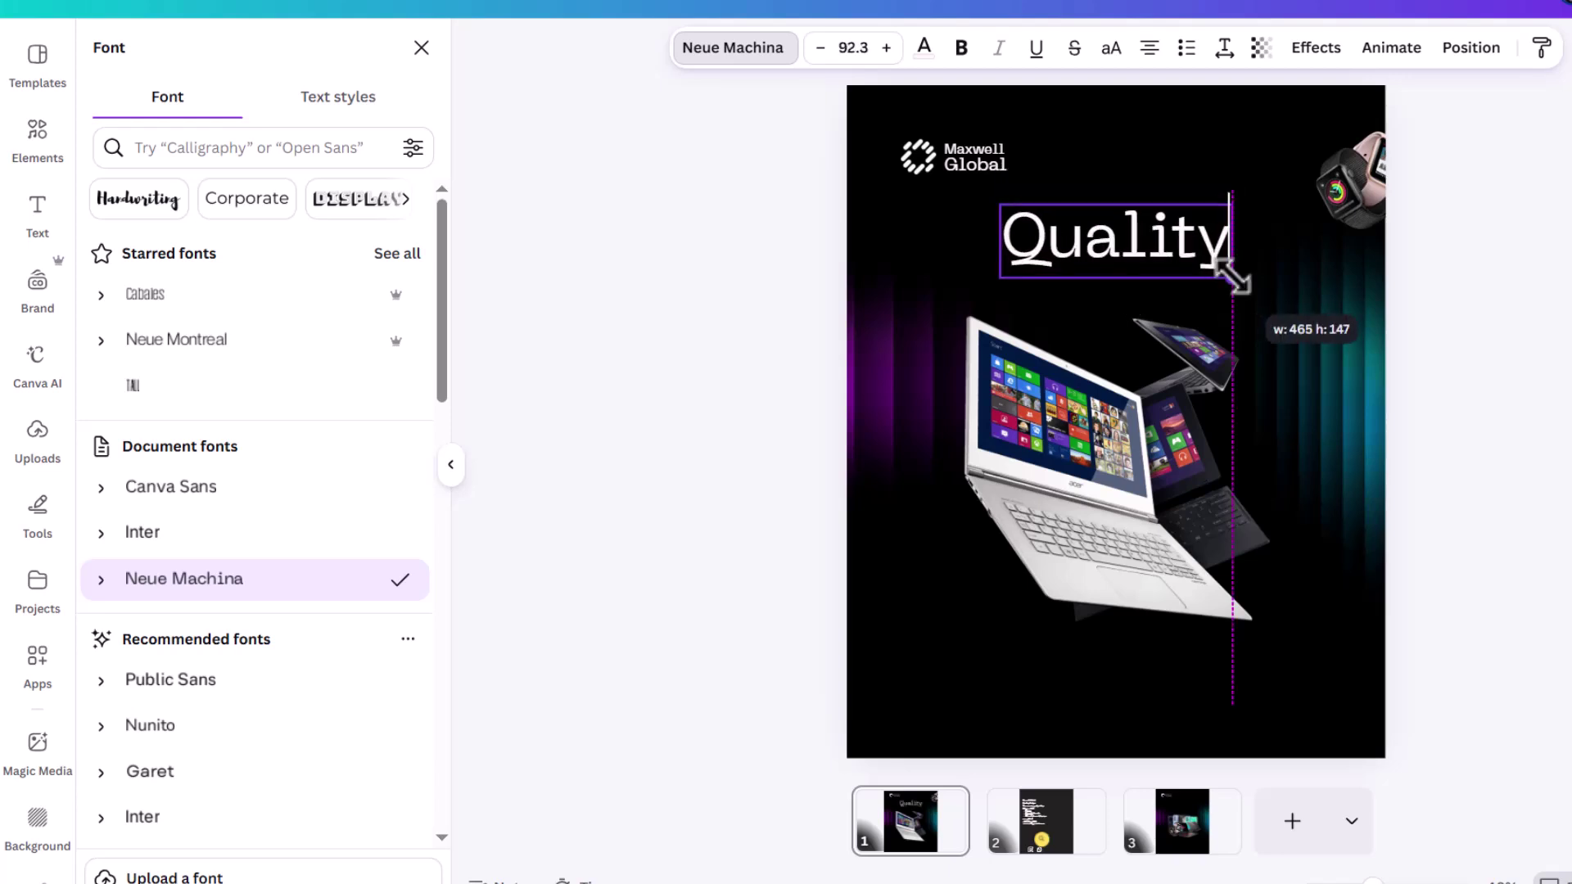
{"action": "left_click", "coordinate": [959, 51]}
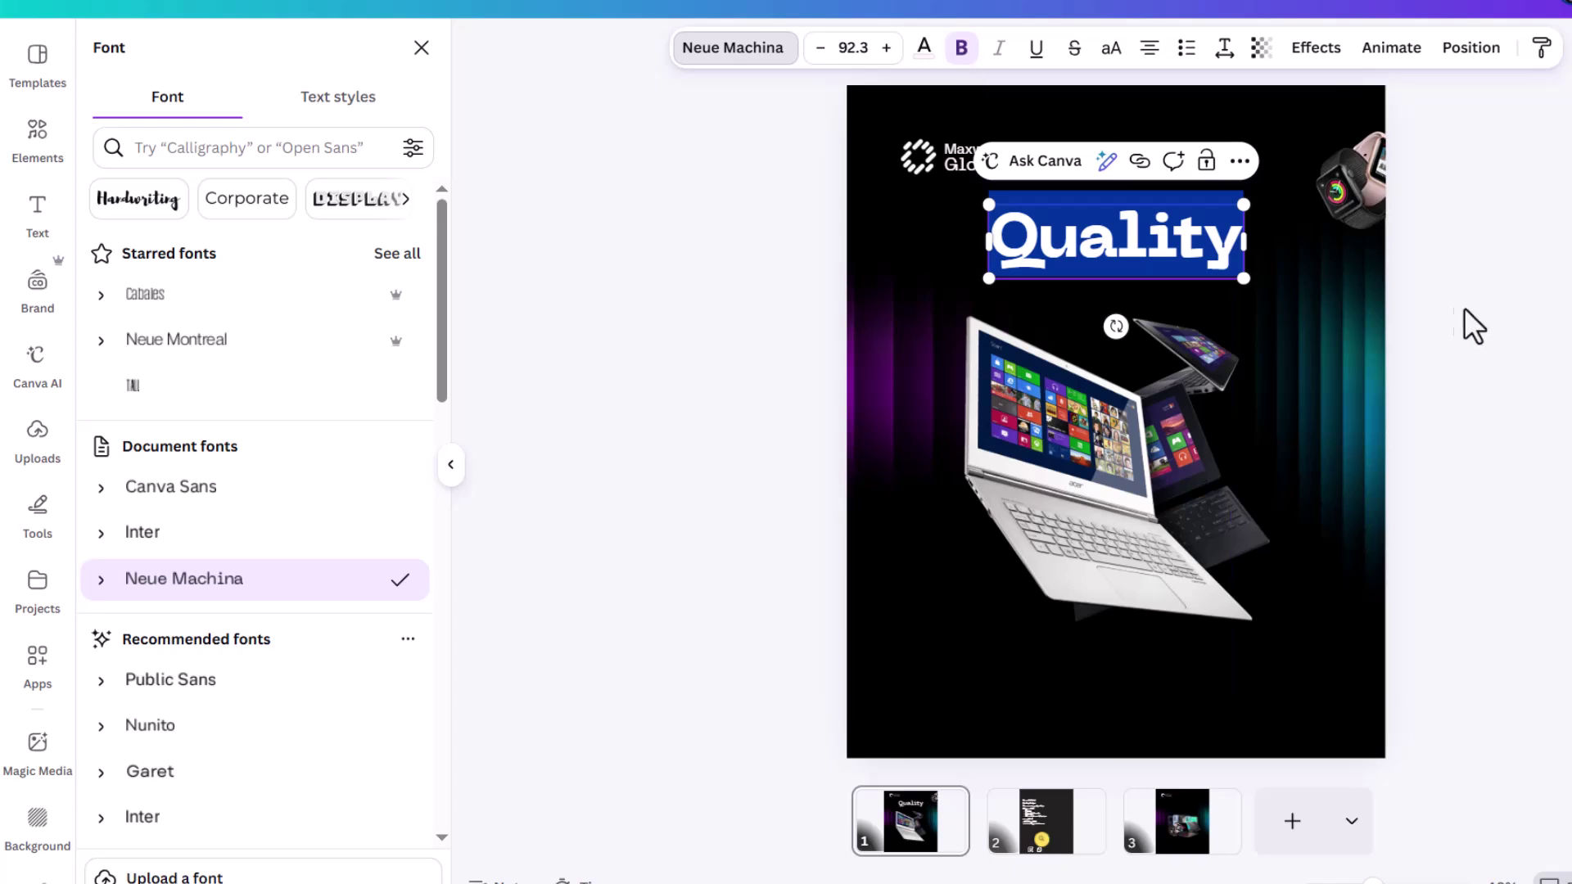
Step: Duplicate the "Quality" heading directly below itself and change the copy's text to "Gadget"
{"action": "left_click", "coordinate": [1474, 272]}
{"action": "left_click", "coordinate": [1150, 244]}
{"action": "left_click_drag", "start_coordinate": [1150, 245], "coordinate": [1145, 304]}
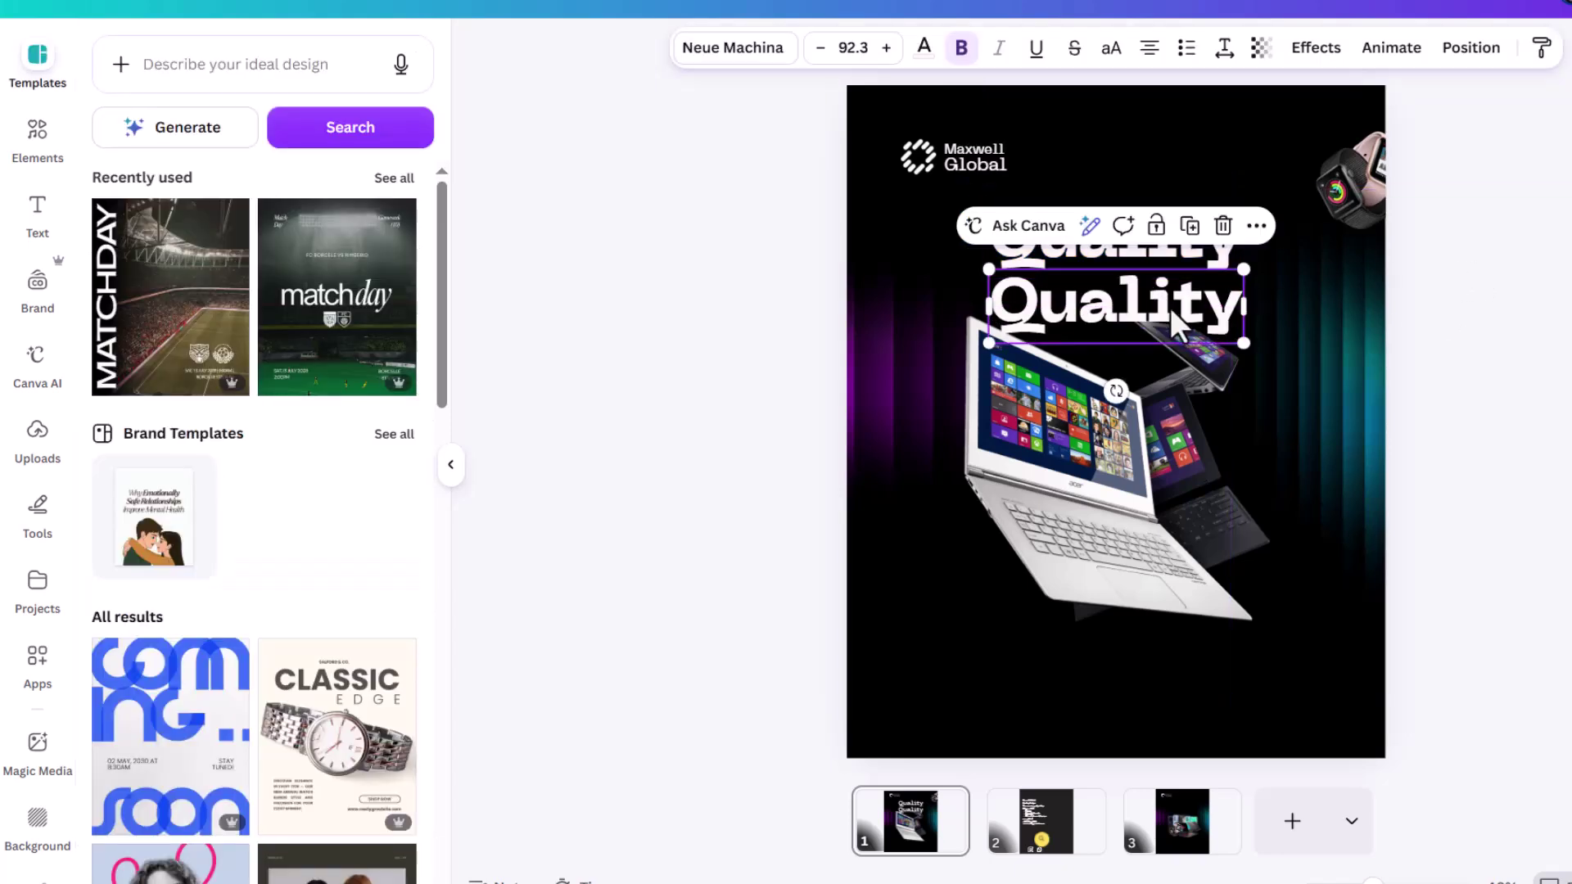
{"action": "double_click", "coordinate": [1171, 307]}
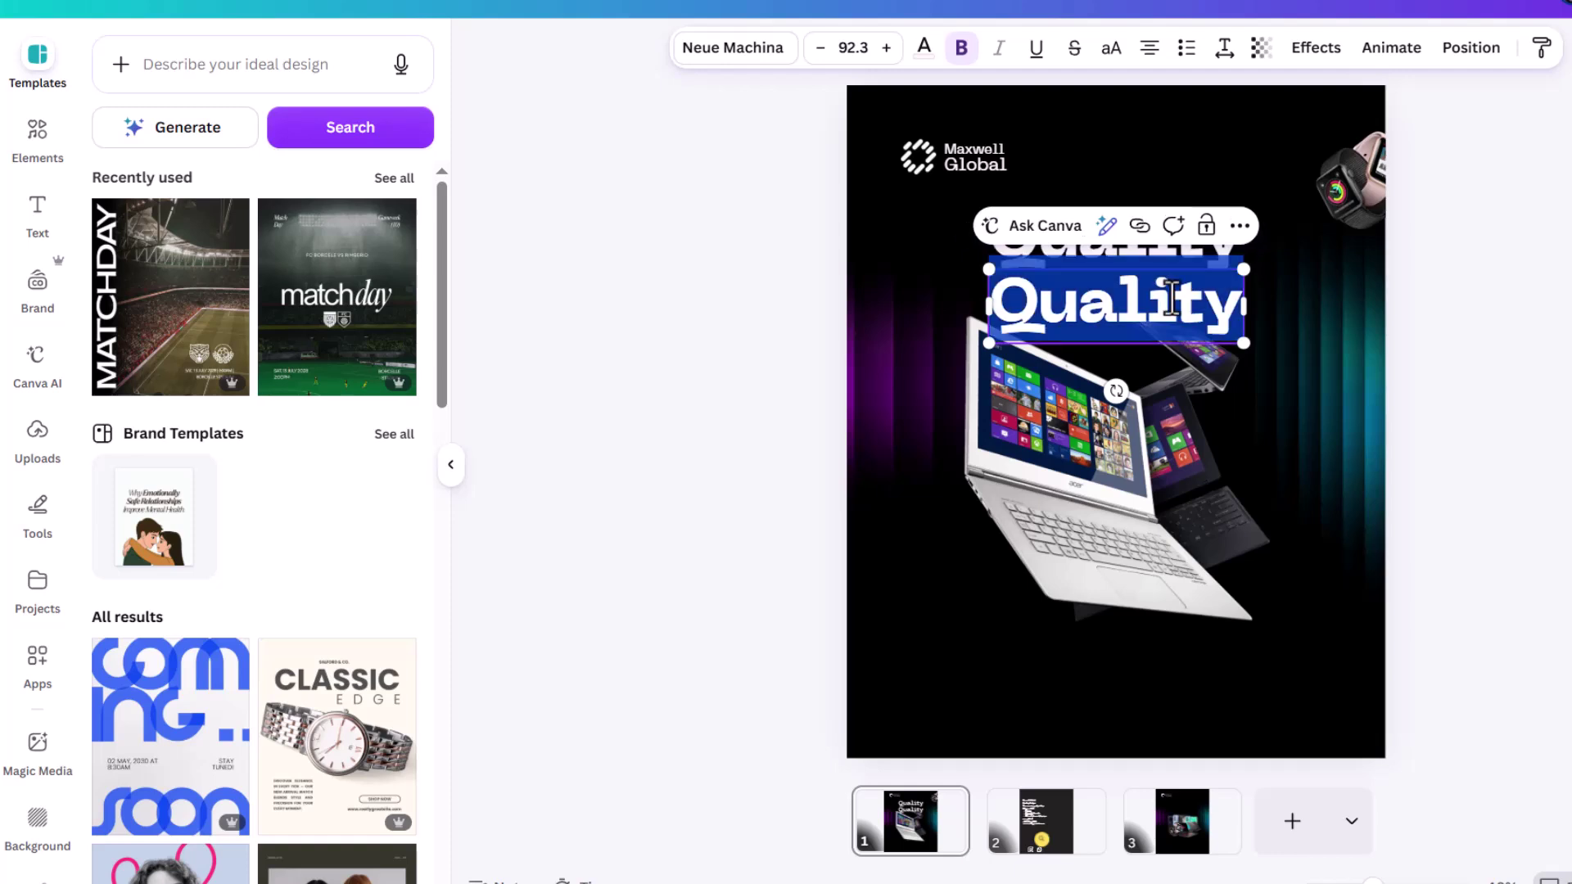
{"action": "type", "text": "Gad"}
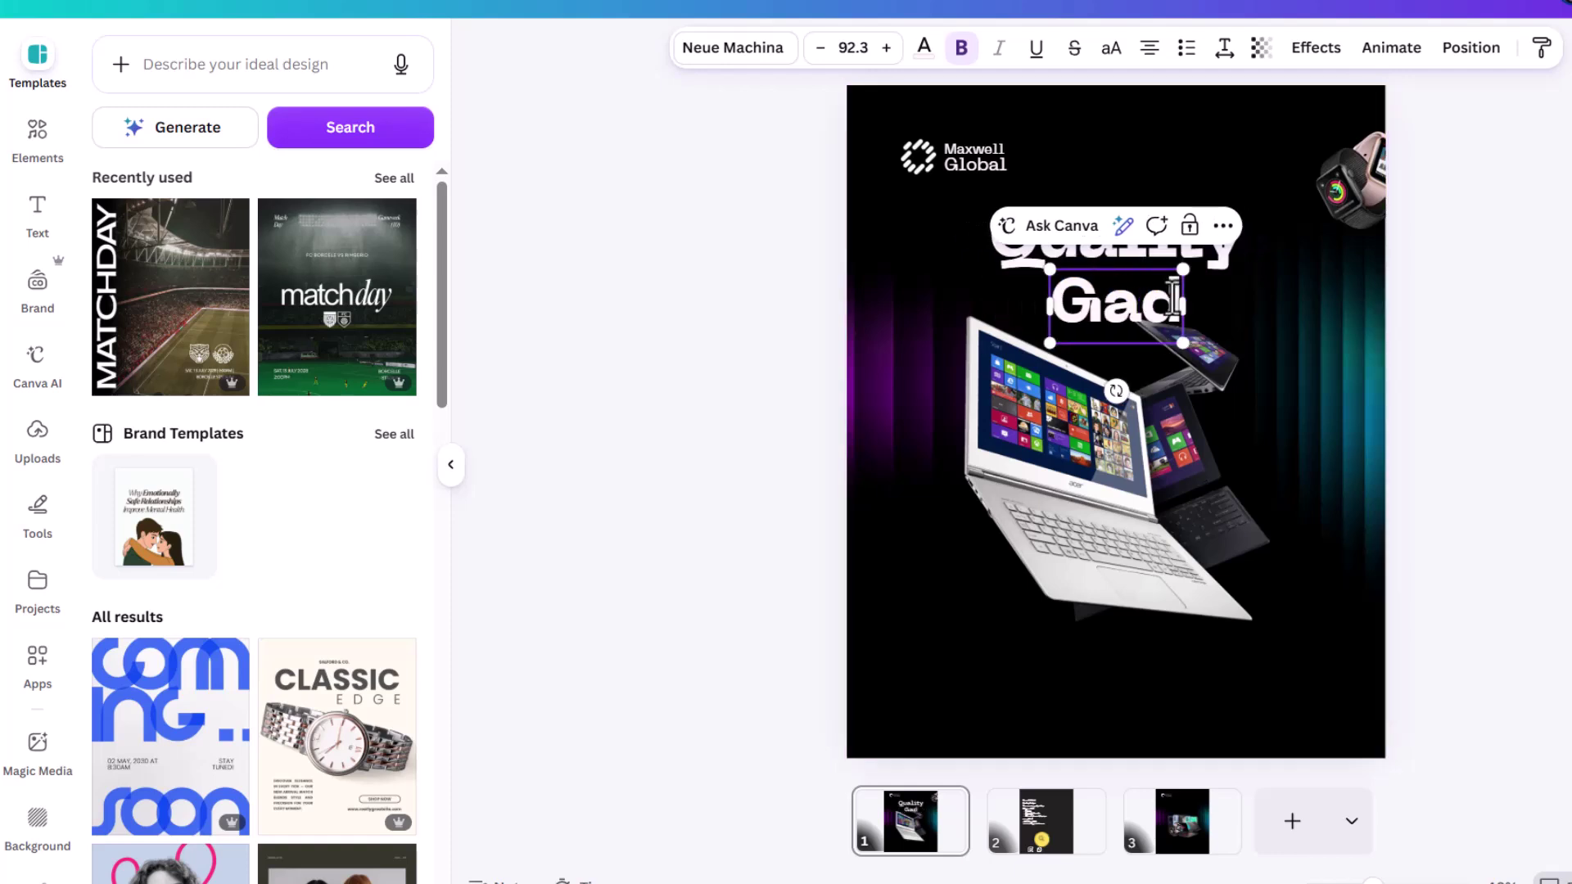
{"action": "type", "text": "get"}
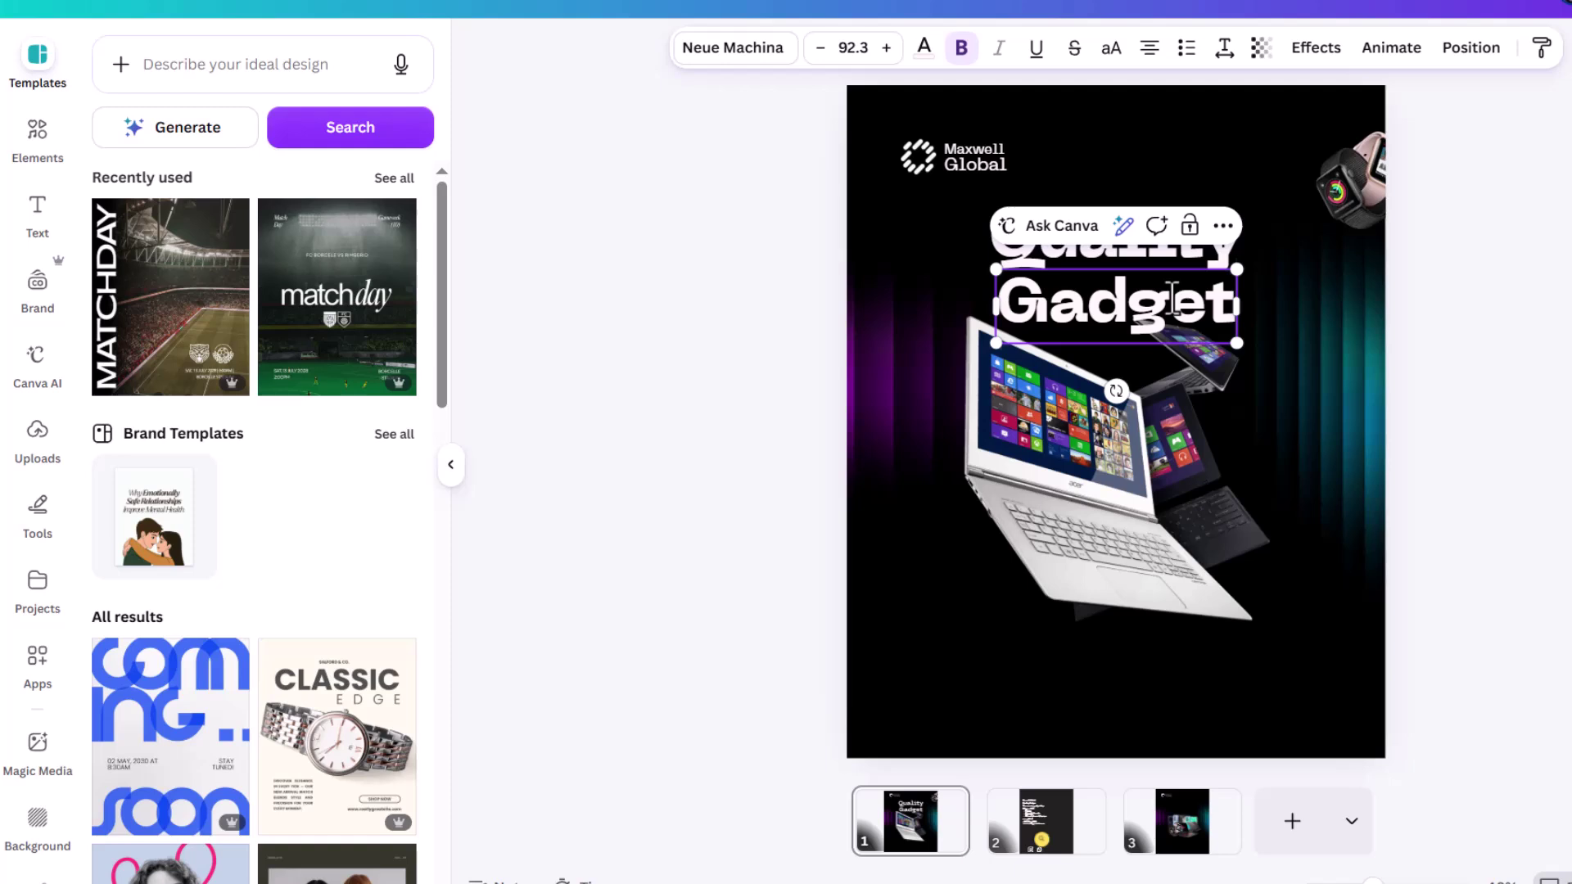
{"action": "key", "text": "Escape"}
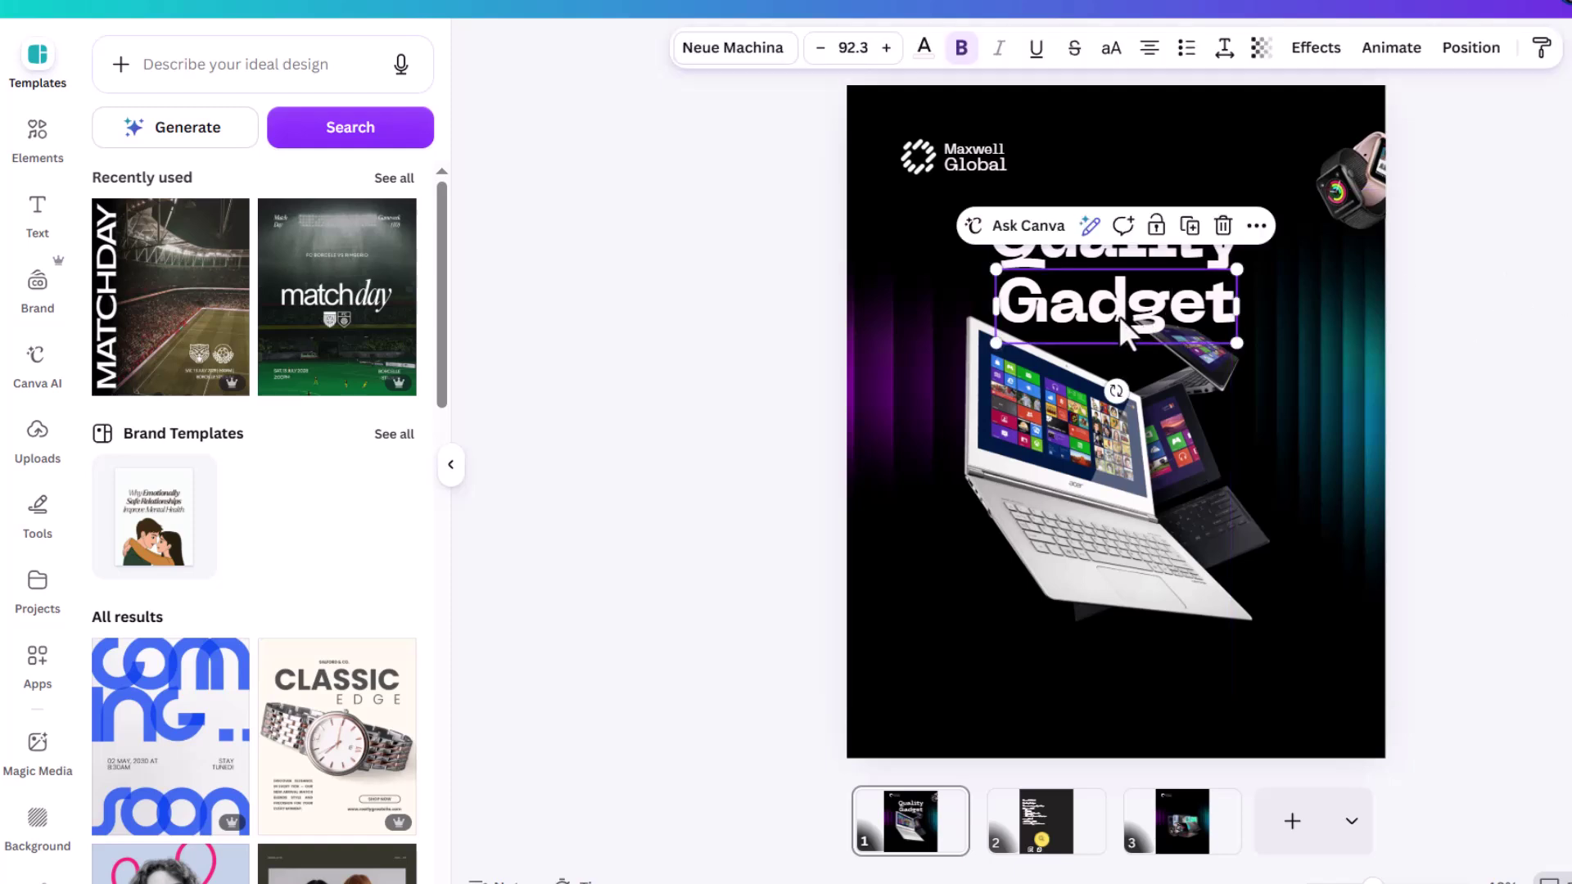
Step: Move the laptop image down to leave room beneath the "Gadget" heading
{"action": "left_click_drag", "start_coordinate": [1163, 446], "coordinate": [1174, 505]}
{"action": "left_click", "coordinate": [1559, 374]}
{"action": "scroll", "coordinate": [1122, 368], "scroll_direction": "up", "scroll_amount": 3}
{"action": "left_click", "coordinate": [1128, 310]}
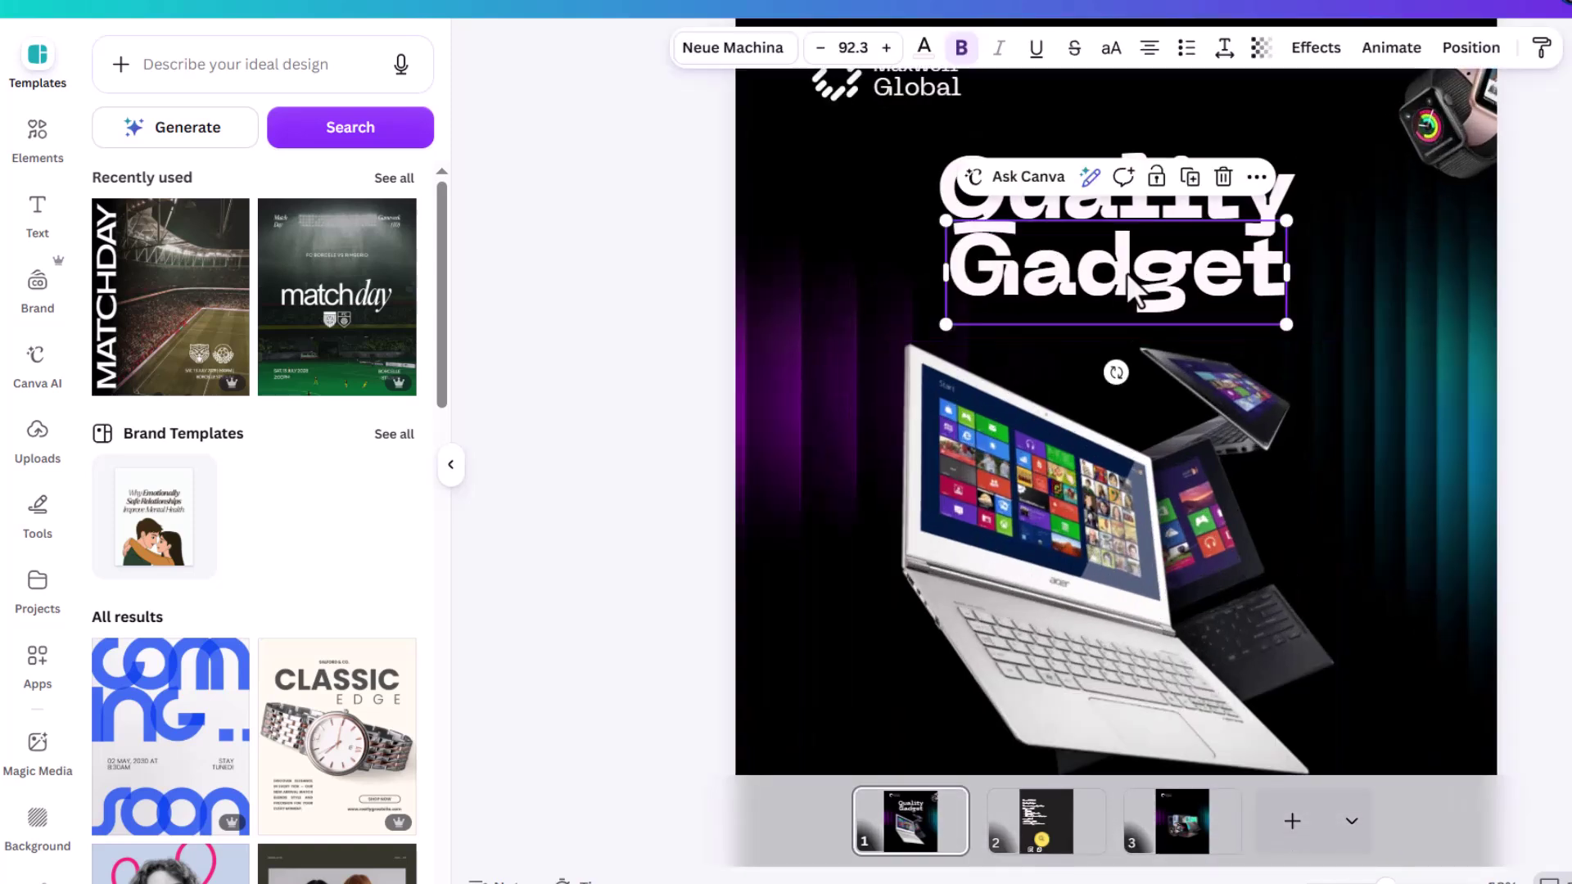
{"action": "key", "text": "Escape"}
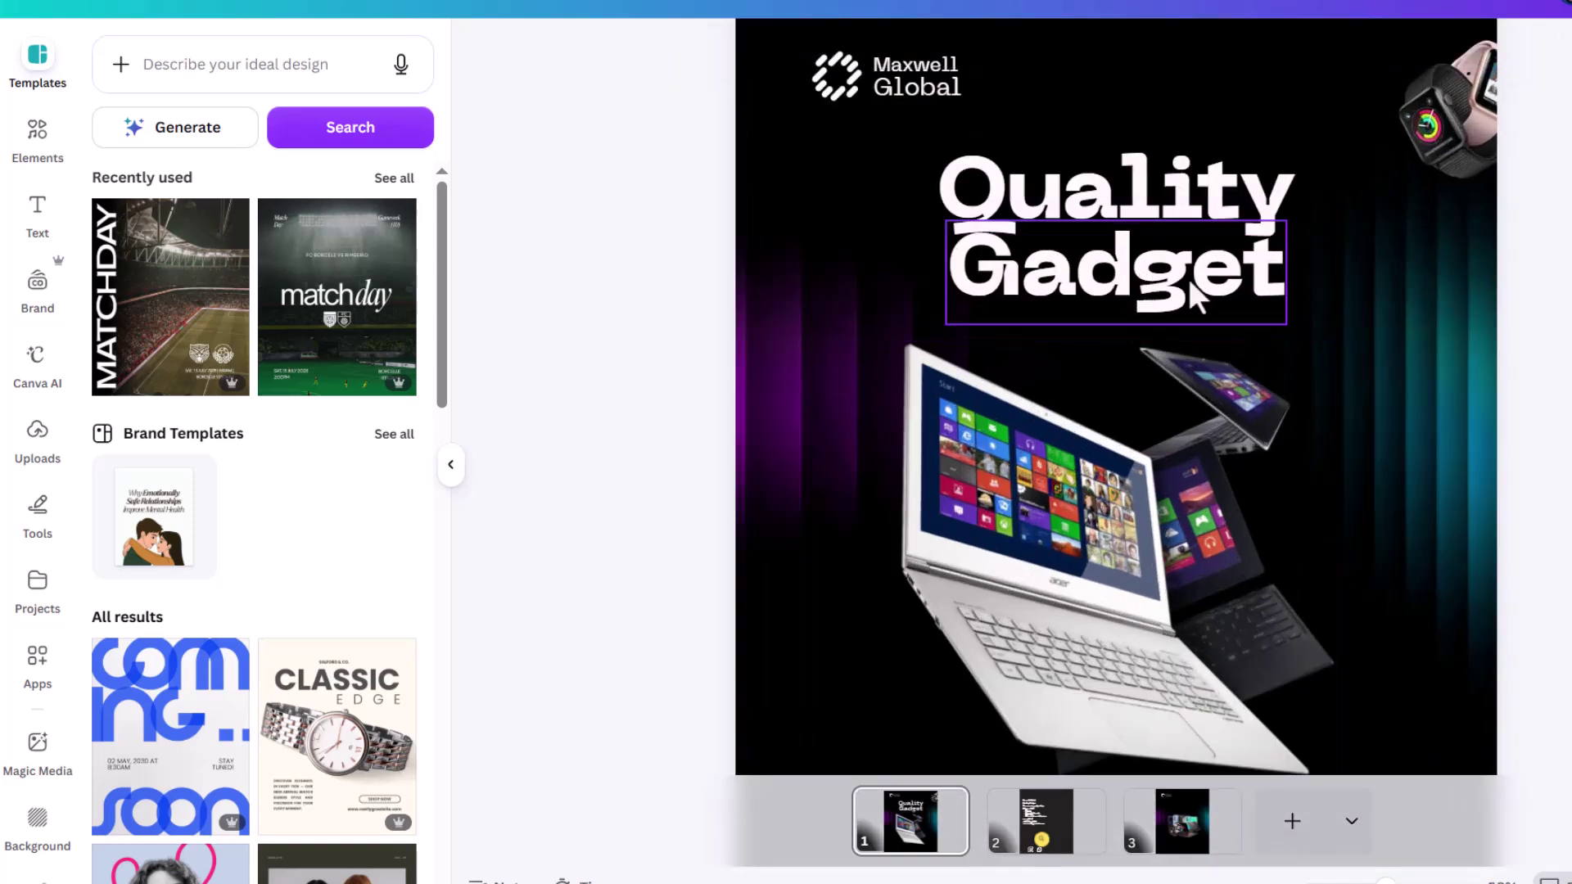
Step: Duplicate "Gadget" below itself as smaller size 27.4 text and replace its wording with "Your one stop gadget shop"
{"action": "left_click", "coordinate": [1140, 271]}
{"action": "left_click_drag", "start_coordinate": [1116, 291], "coordinate": [1101, 335], "text": "alt"}
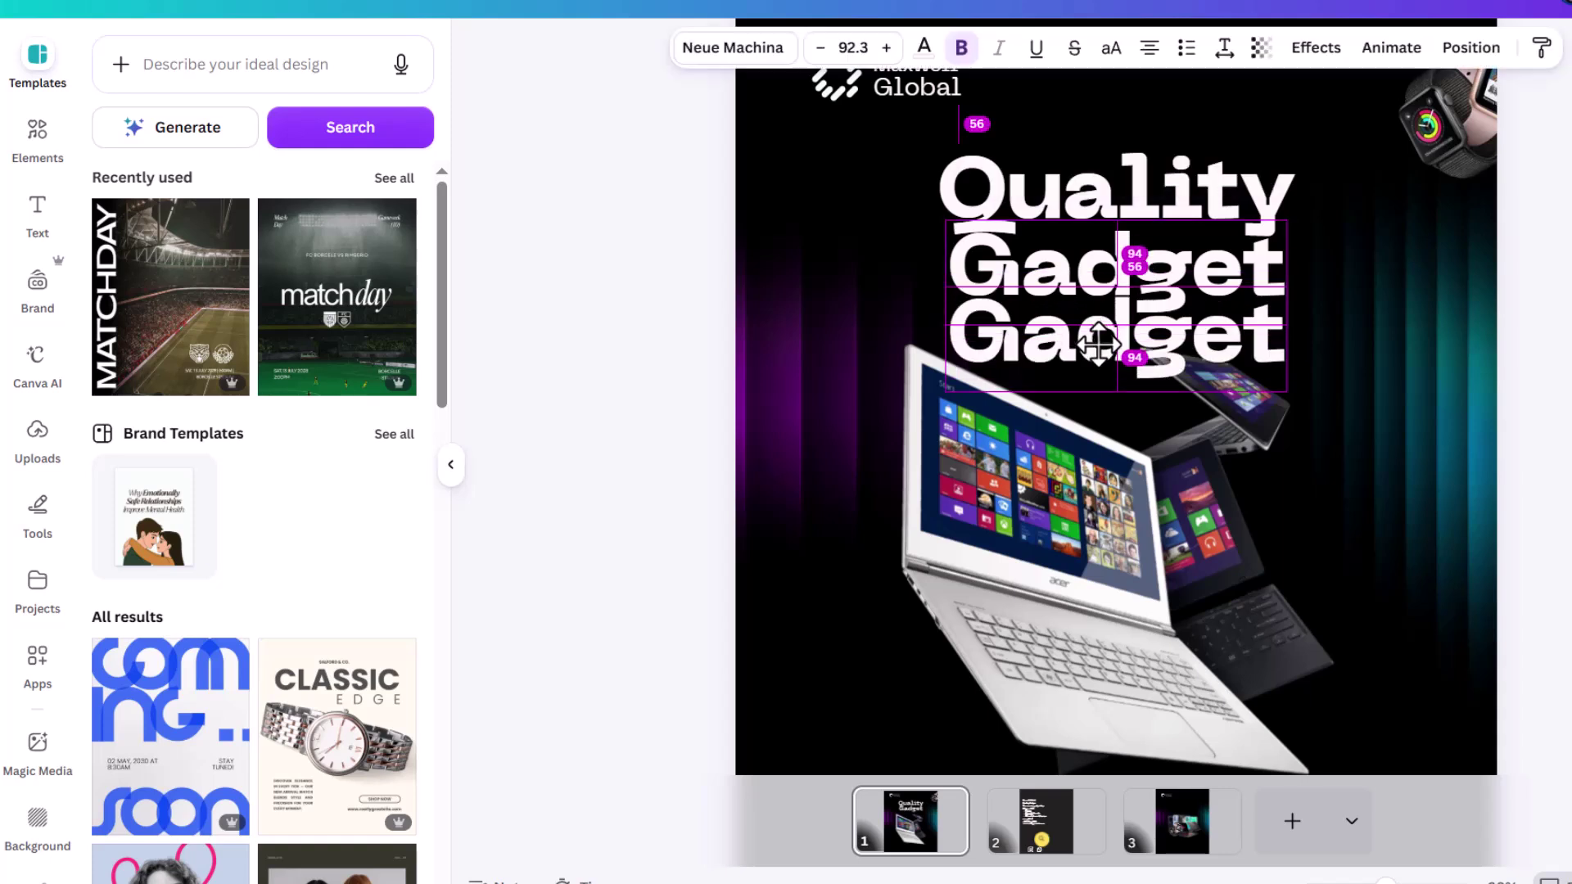
{"action": "left_click_drag", "start_coordinate": [1291, 396], "coordinate": [1171, 354]}
{"action": "double_click", "coordinate": [1109, 348]}
{"action": "key", "text": "ctrl+v"}
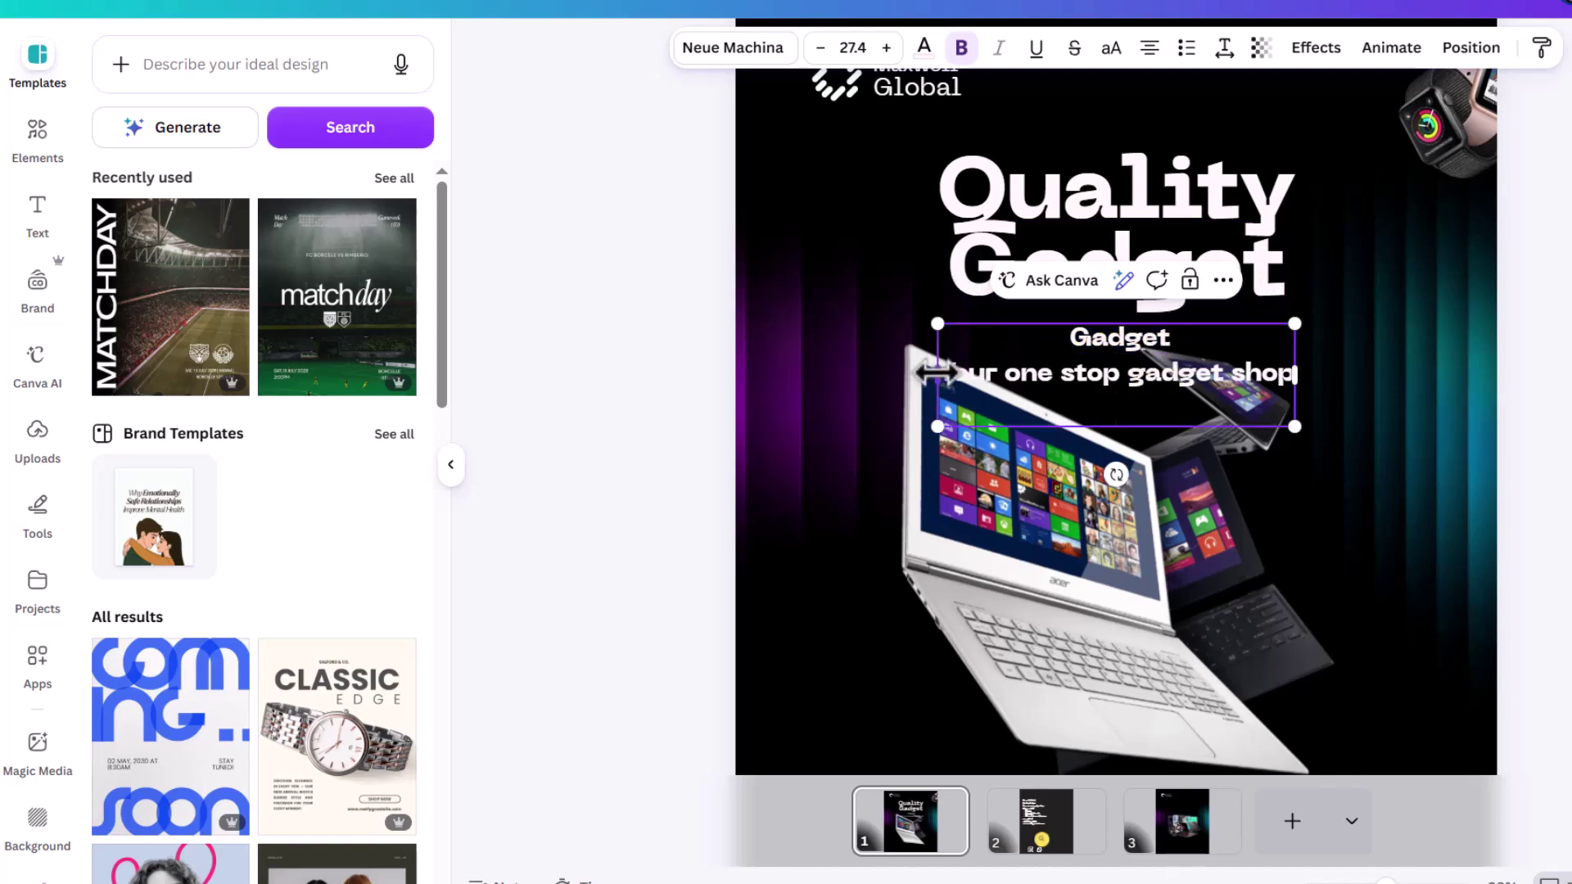
{"action": "left_click_drag", "start_coordinate": [942, 374], "coordinate": [942, 336]}
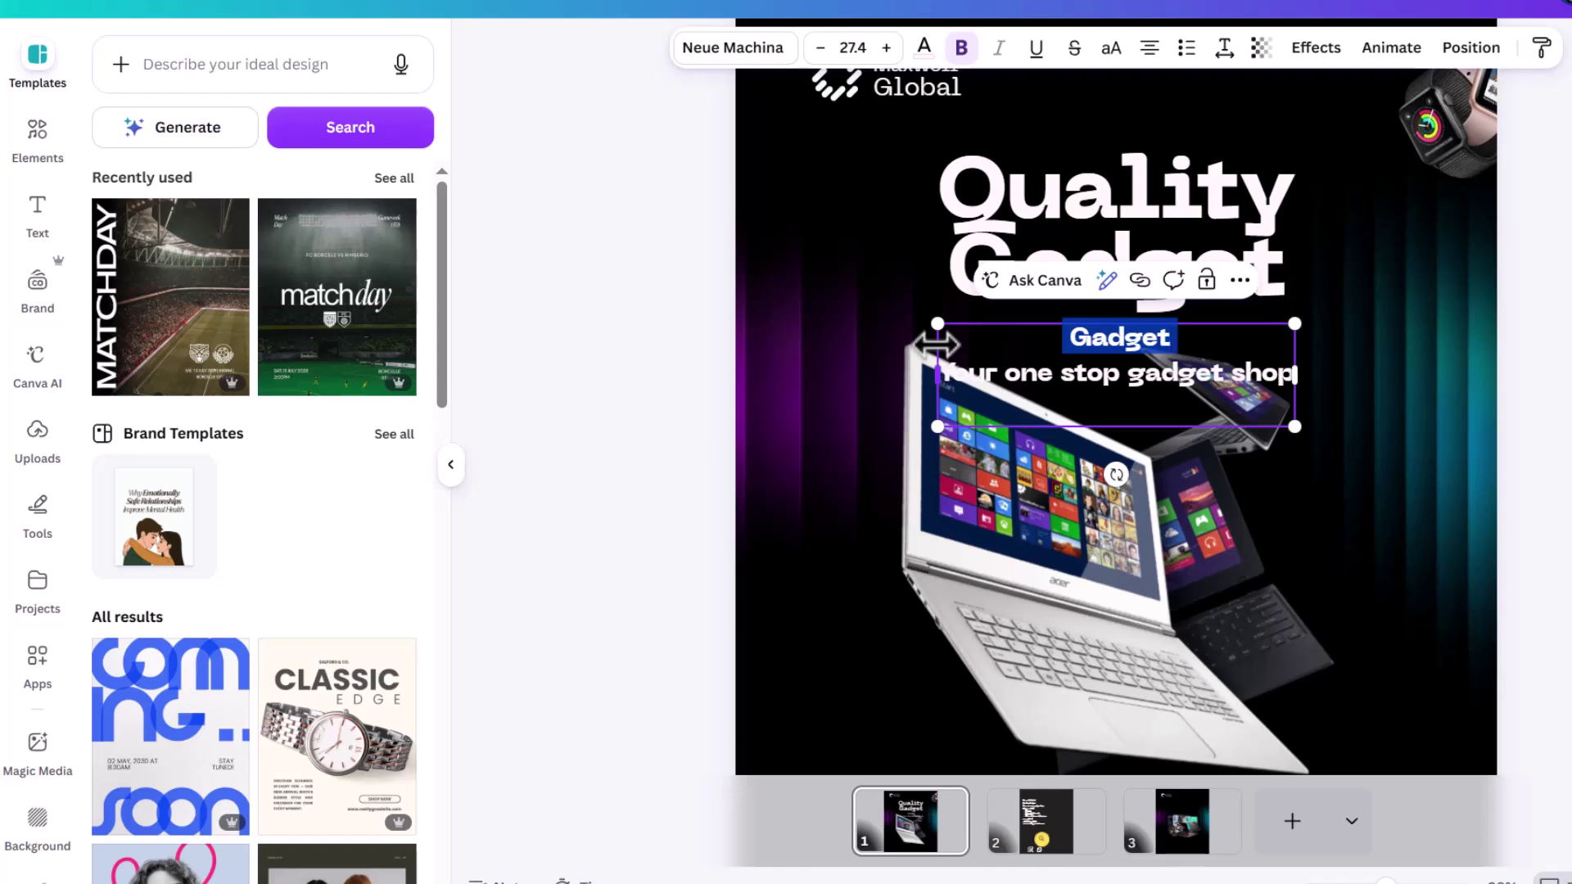
{"action": "key", "text": "BackSpace"}
{"action": "key", "text": "BackSpace"}
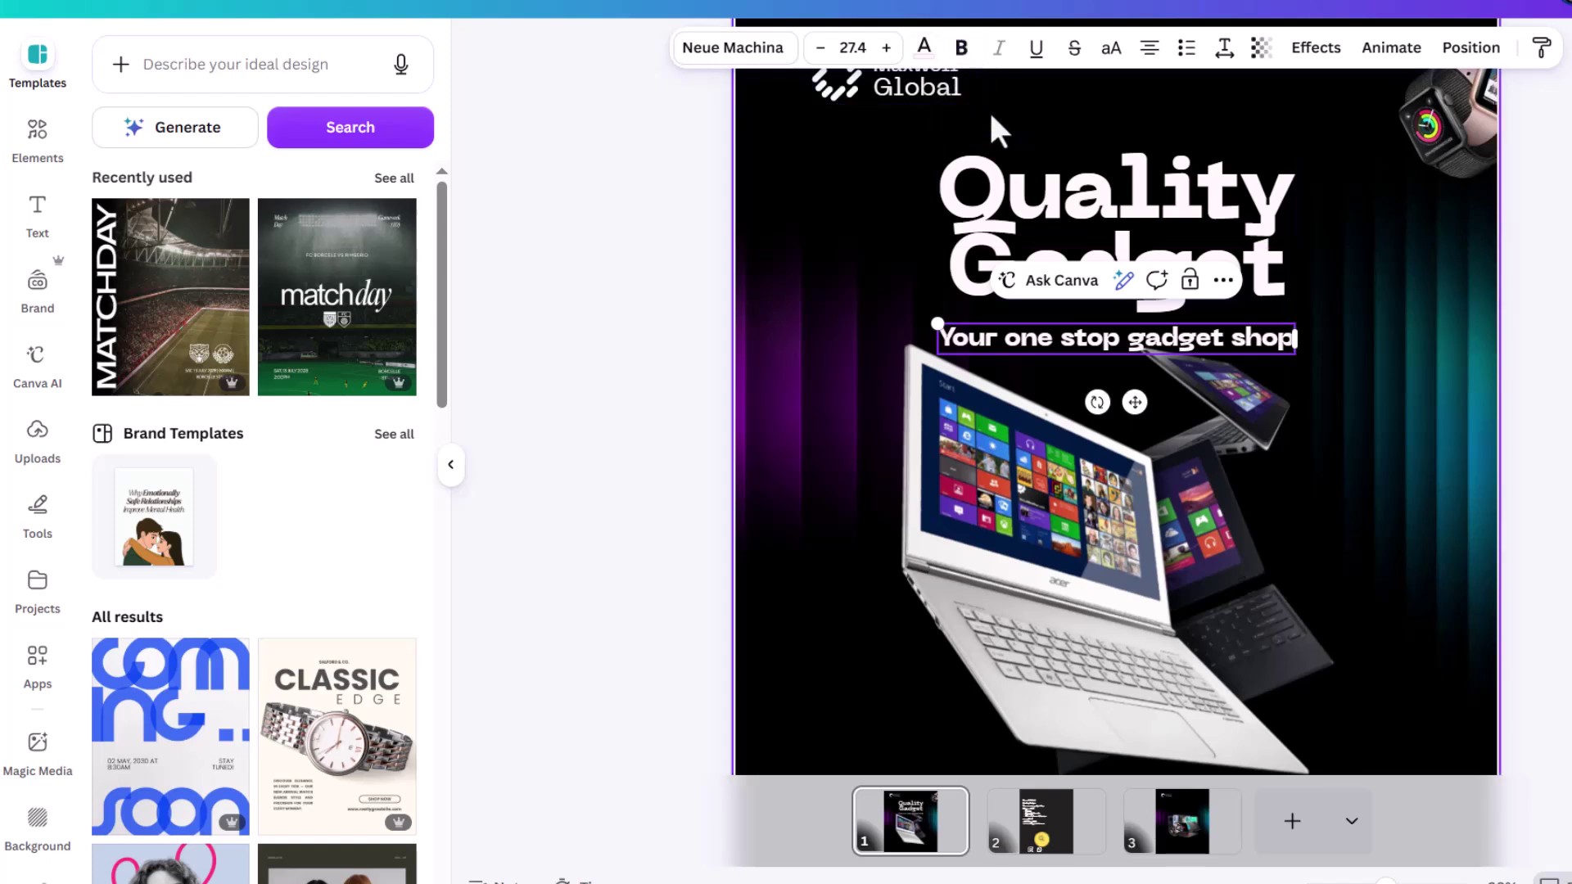
Step: Remove bold from the "Your one stop gadget shop" tagline, shrink it to size 19.2 and place it close under "Gadget"
{"action": "key", "text": "ctrl+a"}
{"action": "left_click", "coordinate": [962, 47]}
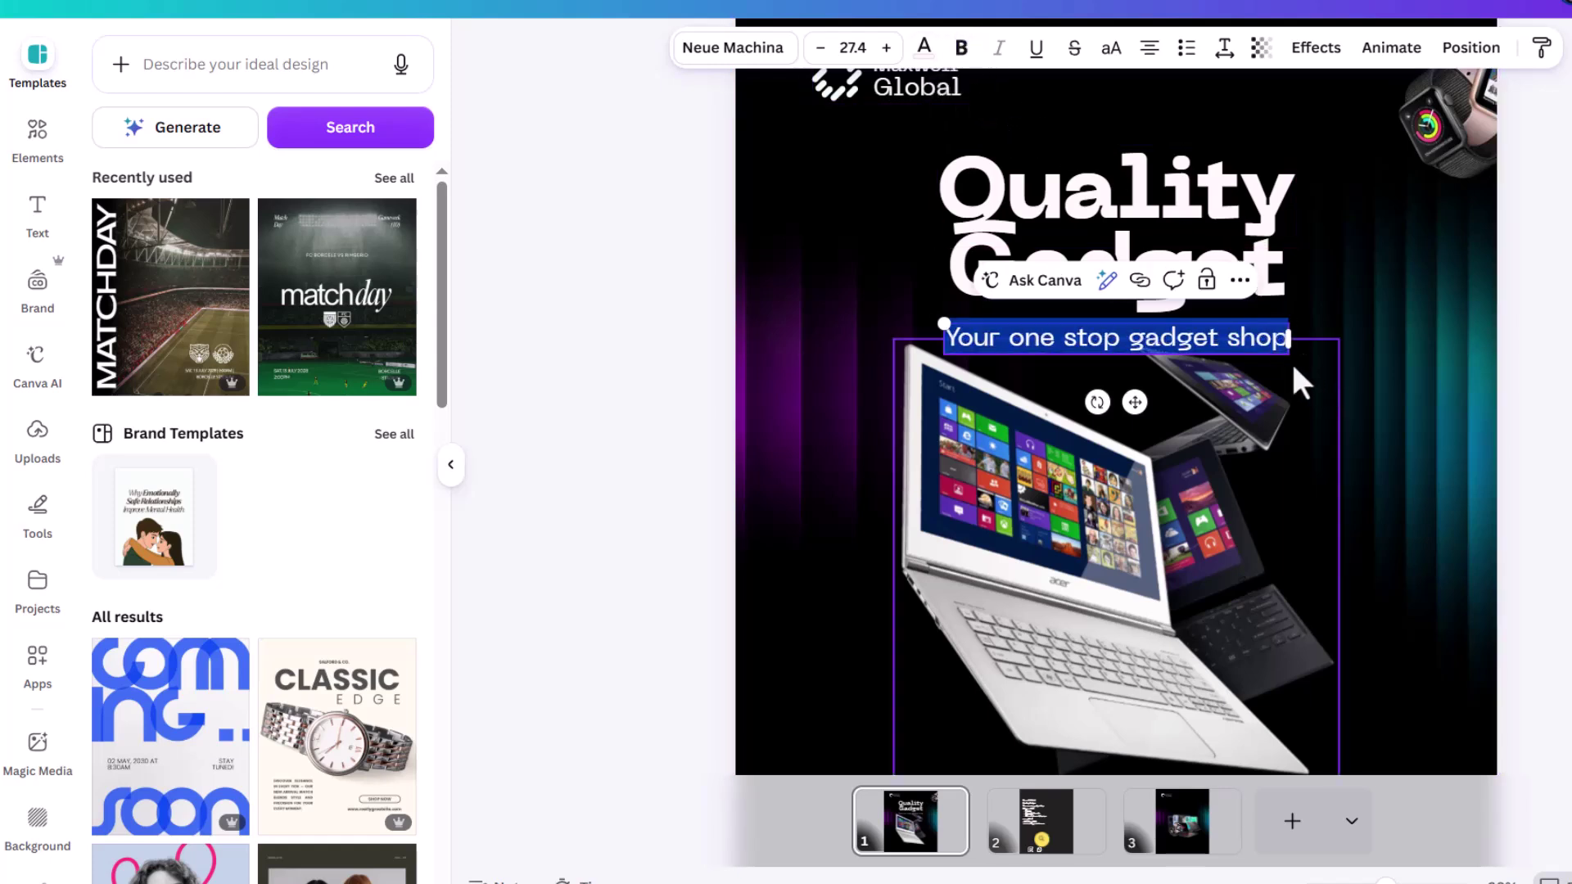
{"action": "left_click_drag", "start_coordinate": [1285, 348], "coordinate": [1243, 329]}
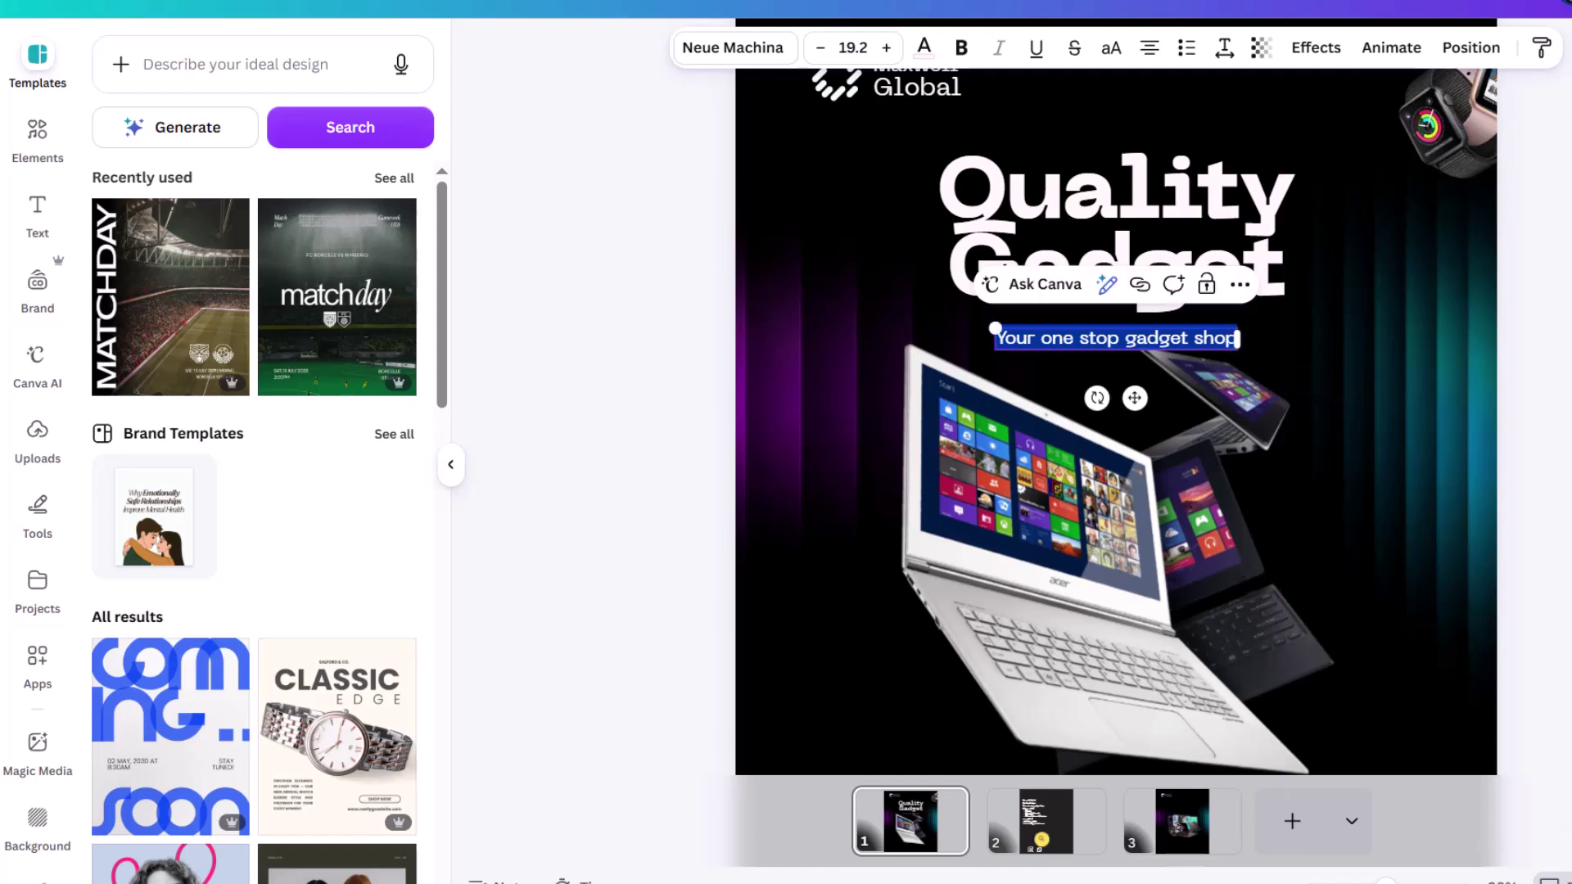
{"action": "left_click", "coordinate": [1128, 341]}
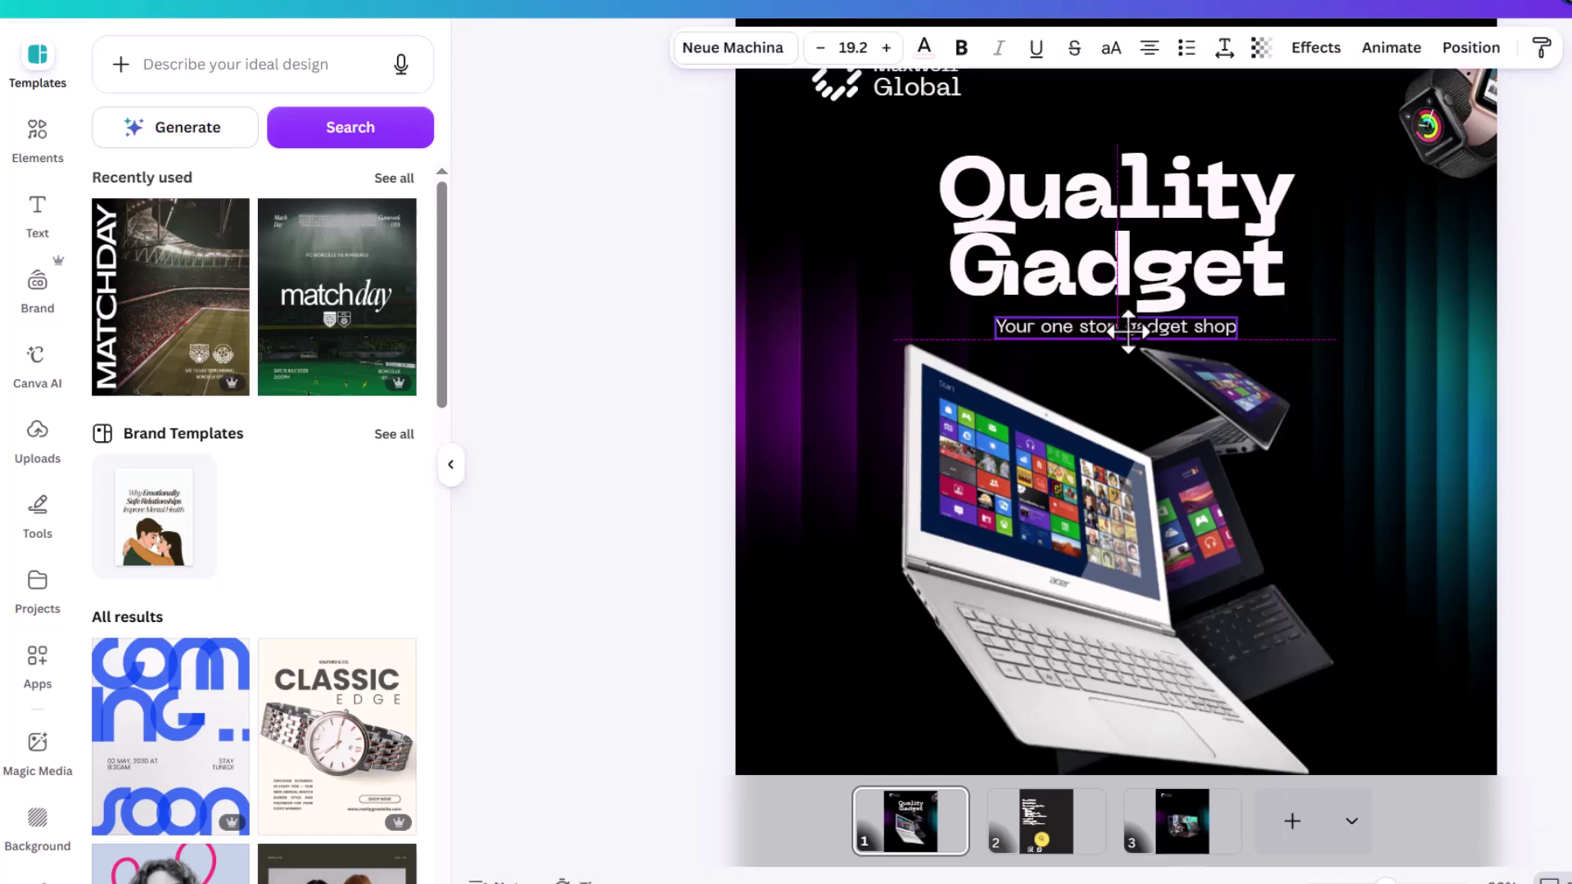
{"action": "key", "text": "ctrl+0"}
{"action": "left_click", "coordinate": [1446, 391]}
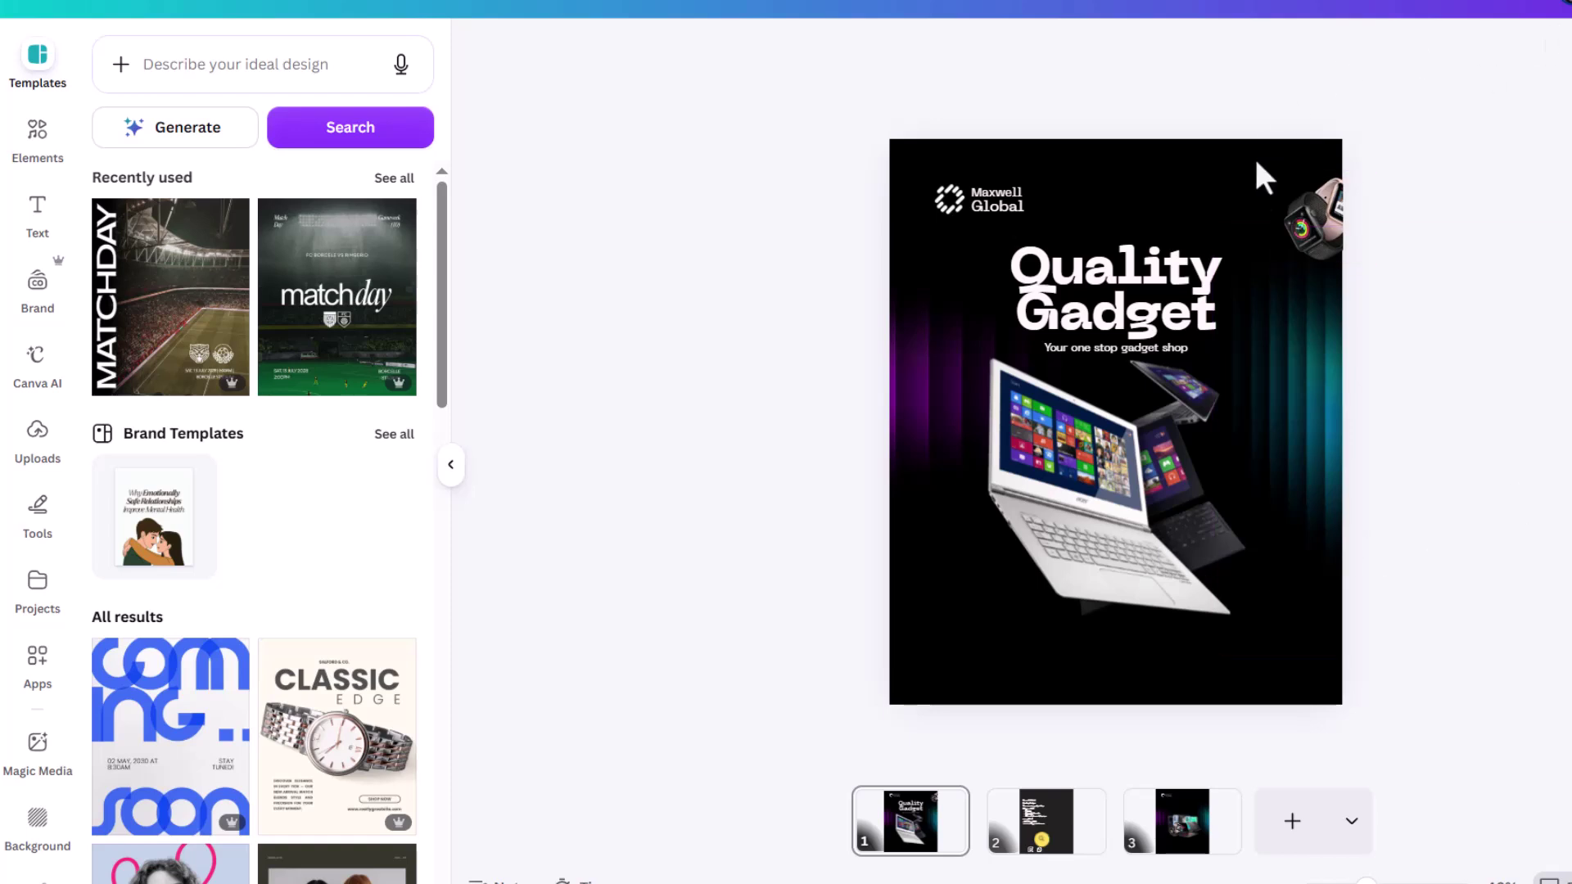
Step: Add a rectangle about 727 wide and 135 high across the lower part of the flyer, over the laptop's bottom edge
{"action": "key", "text": "r"}
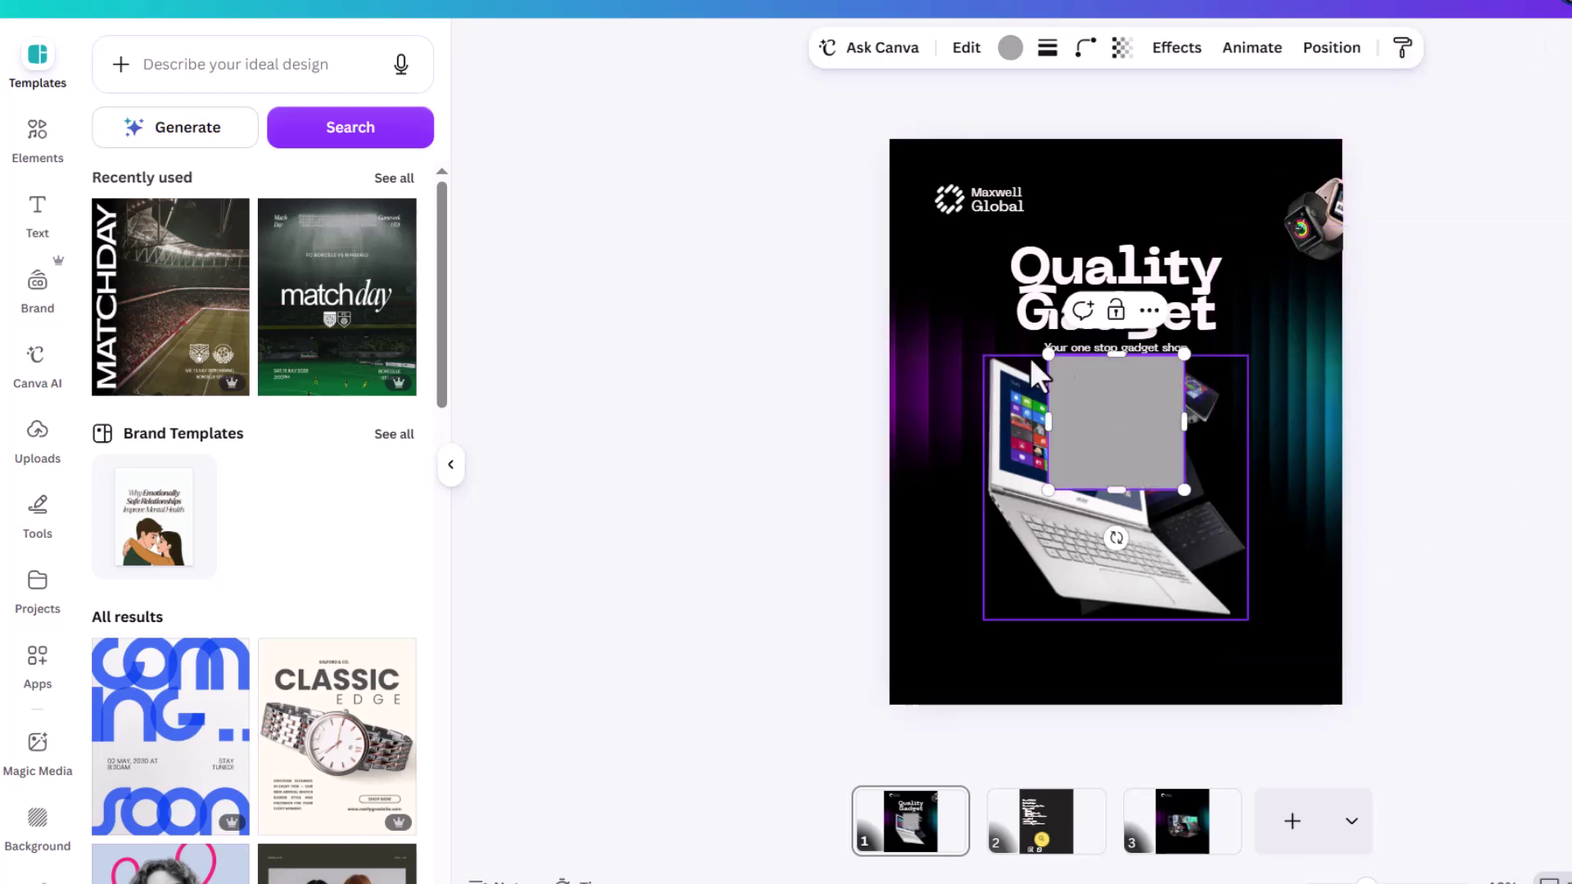
{"action": "left_click_drag", "start_coordinate": [1116, 355], "coordinate": [1123, 405]}
{"action": "left_click_drag", "start_coordinate": [1121, 421], "coordinate": [1270, 628]}
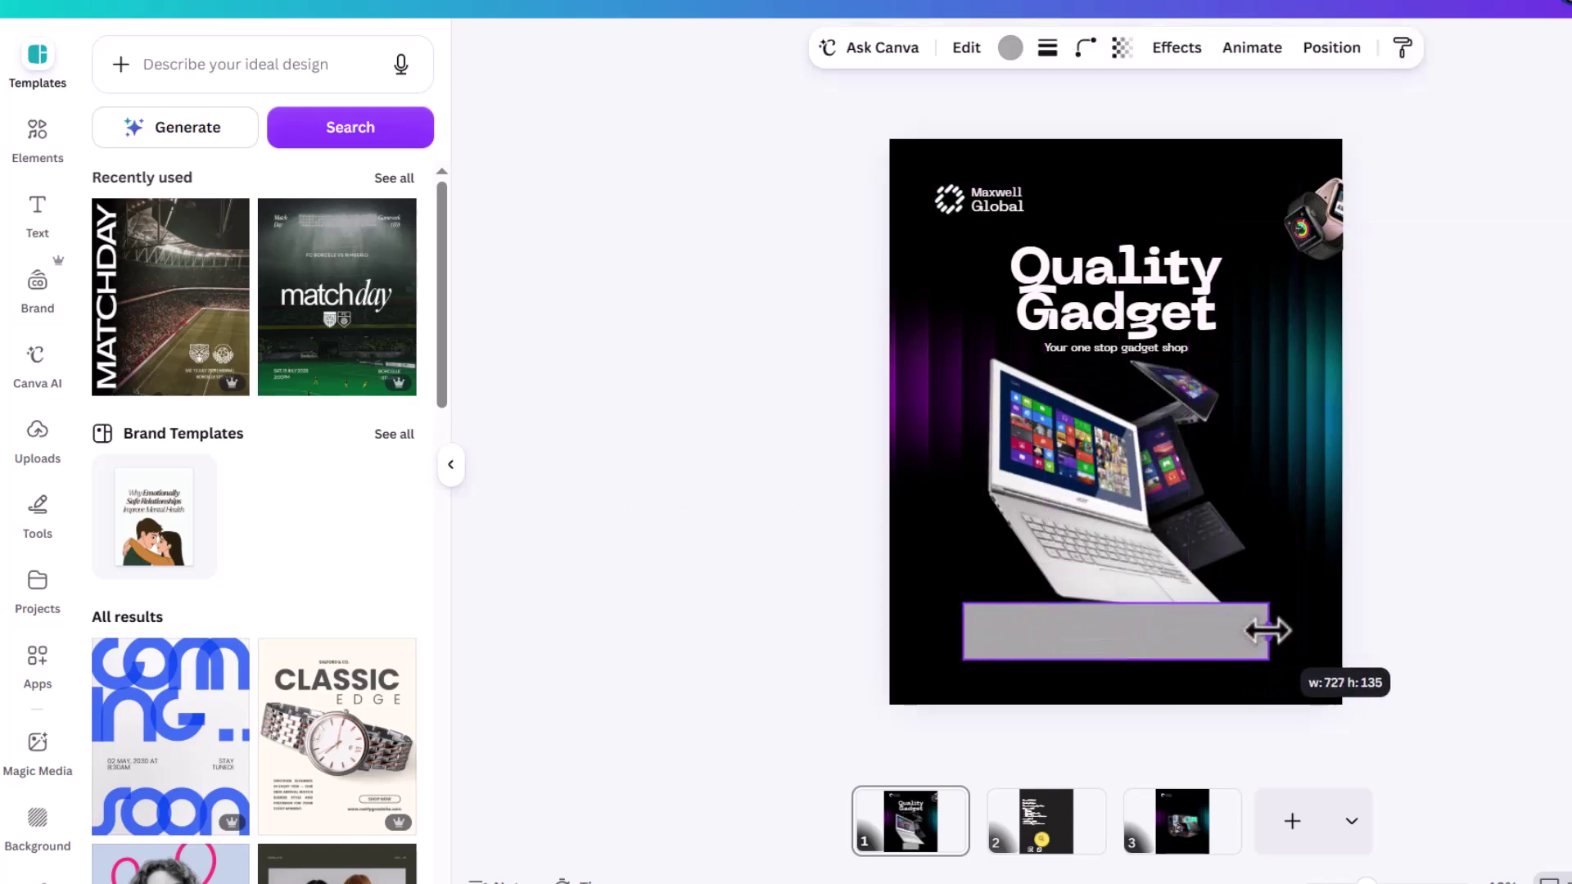
{"action": "mouse_move", "coordinate": [1151, 646]}
{"action": "left_mouse_down"}
{"action": "mouse_move", "coordinate": [1253, 635]}
{"action": "mouse_move", "coordinate": [1154, 637]}
{"action": "left_mouse_up"}
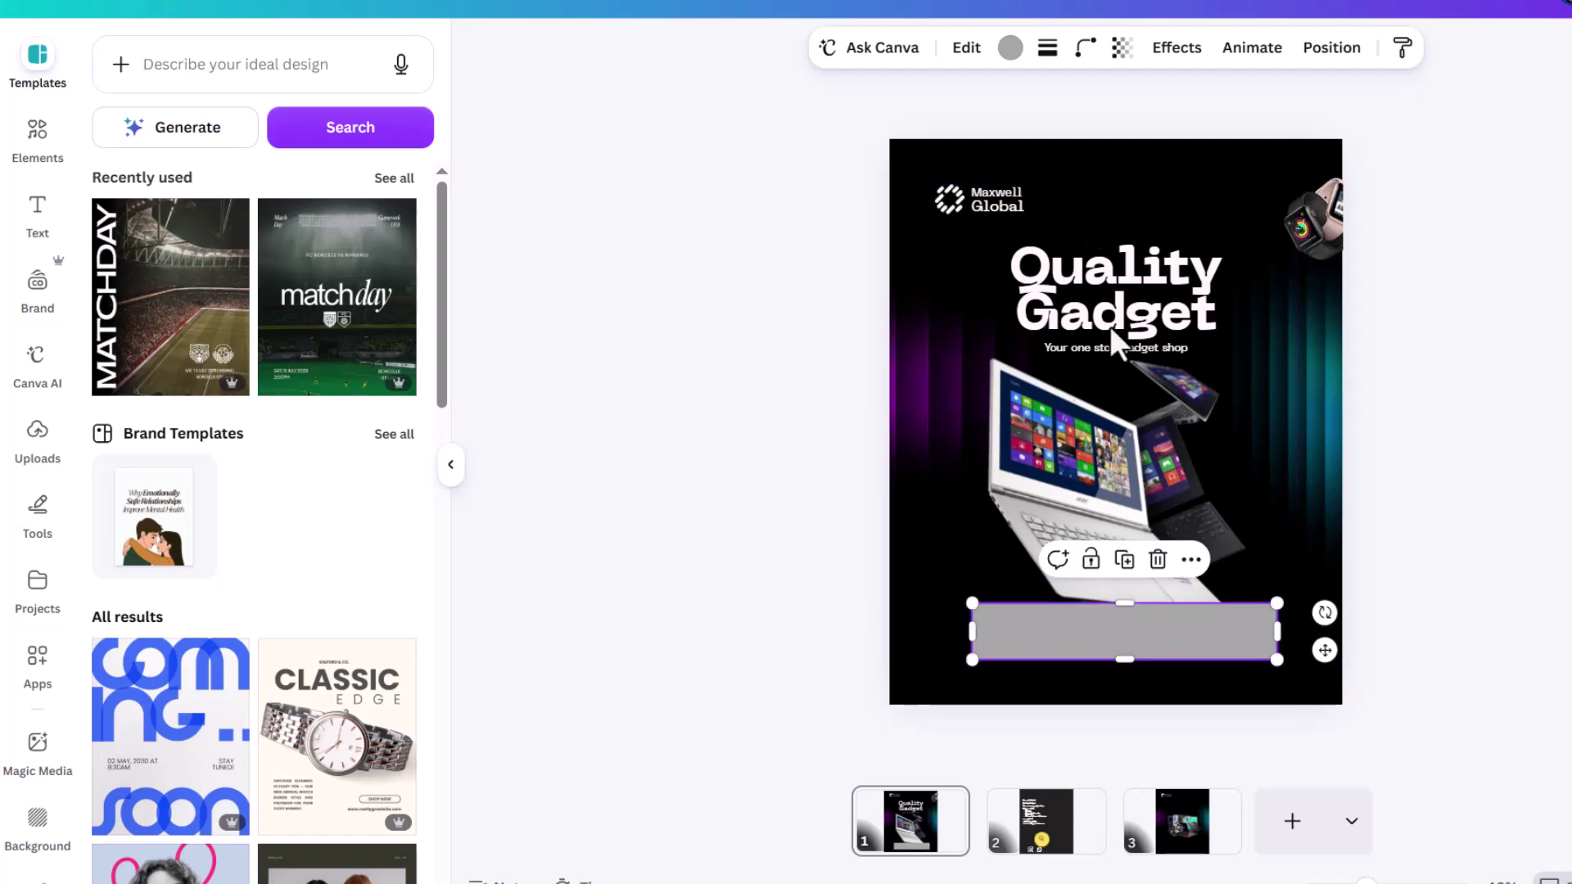
Step: Set the rectangle's corner rounding to 100 and fill it with white
{"action": "left_click", "coordinate": [1085, 48]}
{"action": "left_click_drag", "start_coordinate": [1006, 135], "coordinate": [1146, 136]}
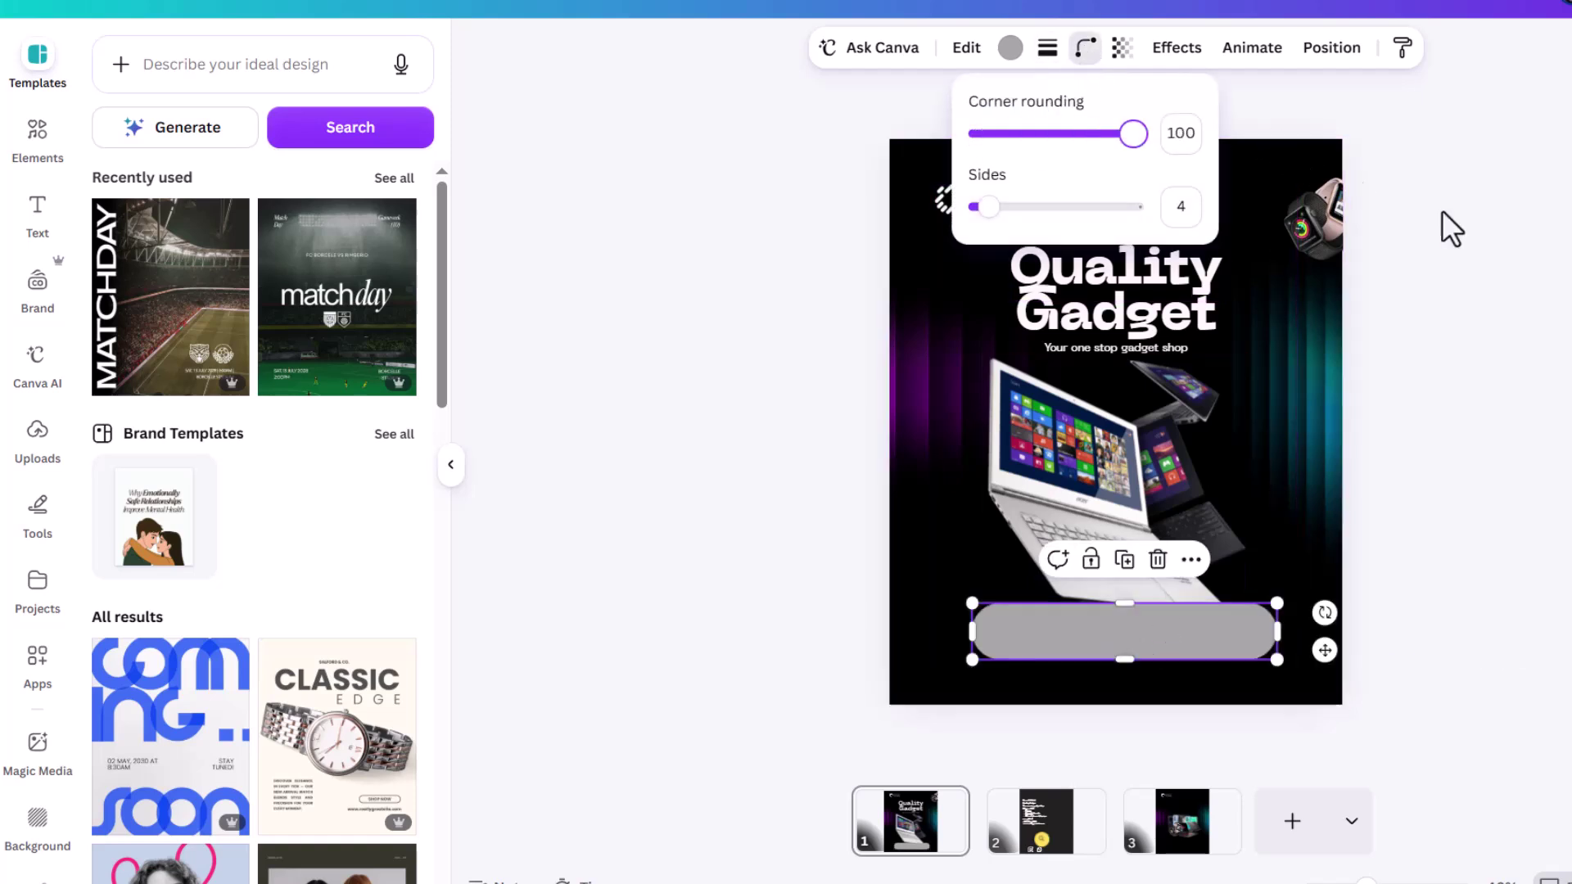
{"action": "left_click", "coordinate": [1010, 47]}
{"action": "left_click", "coordinate": [205, 283]}
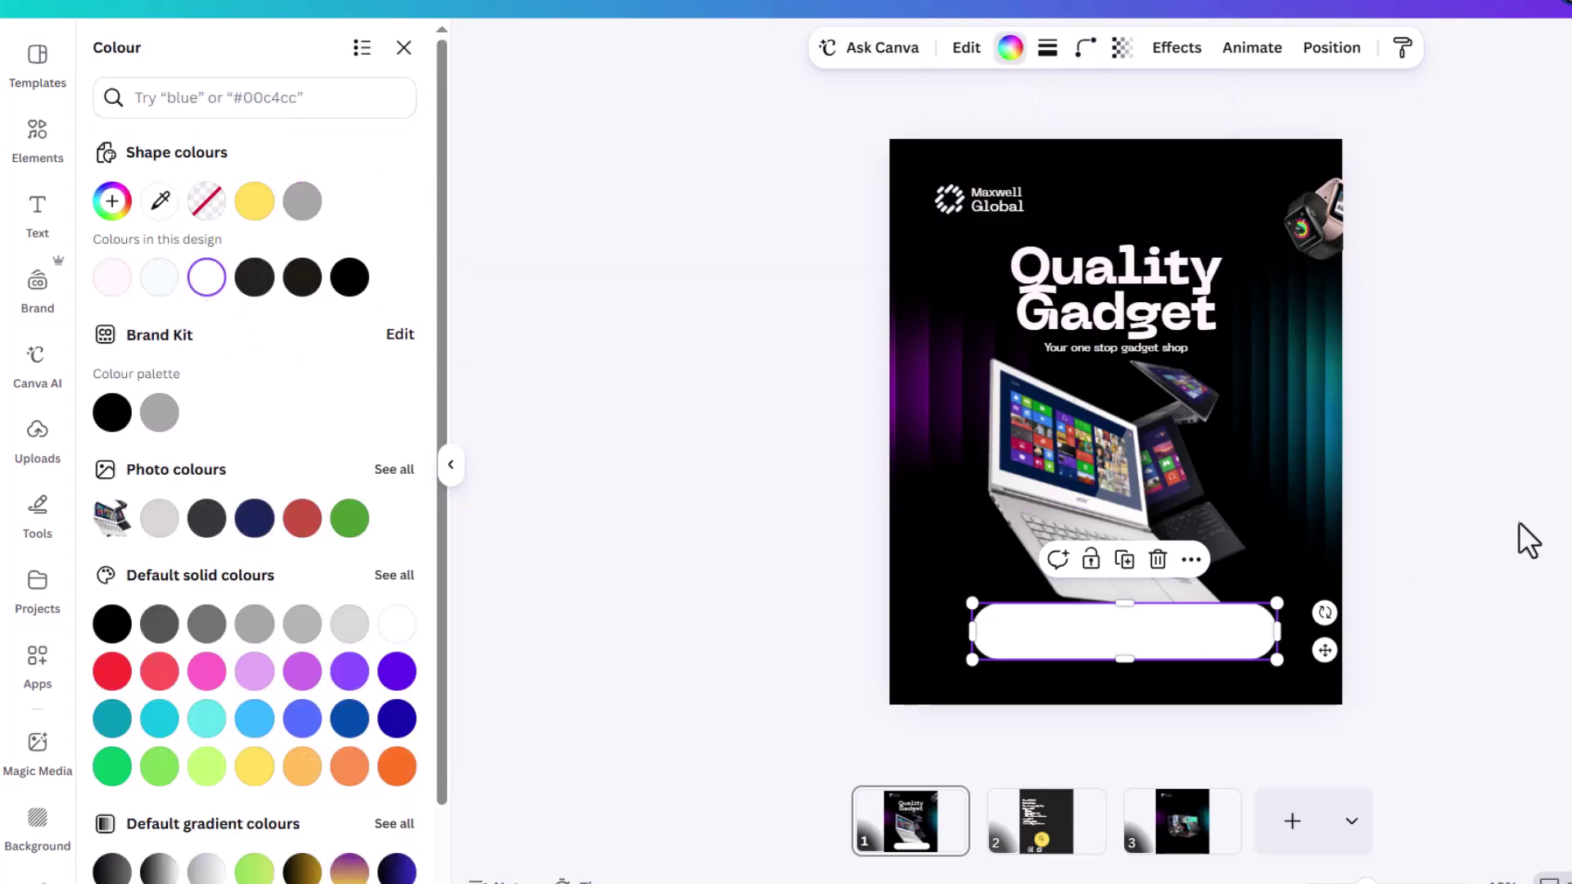
Step: Set the white rounded bar's transparency to 85
{"action": "left_click", "coordinate": [1087, 51]}
{"action": "left_click", "coordinate": [1123, 51]}
{"action": "mouse_move", "coordinate": [1156, 144]}
{"action": "left_mouse_down"}
{"action": "mouse_move", "coordinate": [1125, 141]}
{"action": "mouse_move", "coordinate": [1149, 142]}
{"action": "left_mouse_up"}
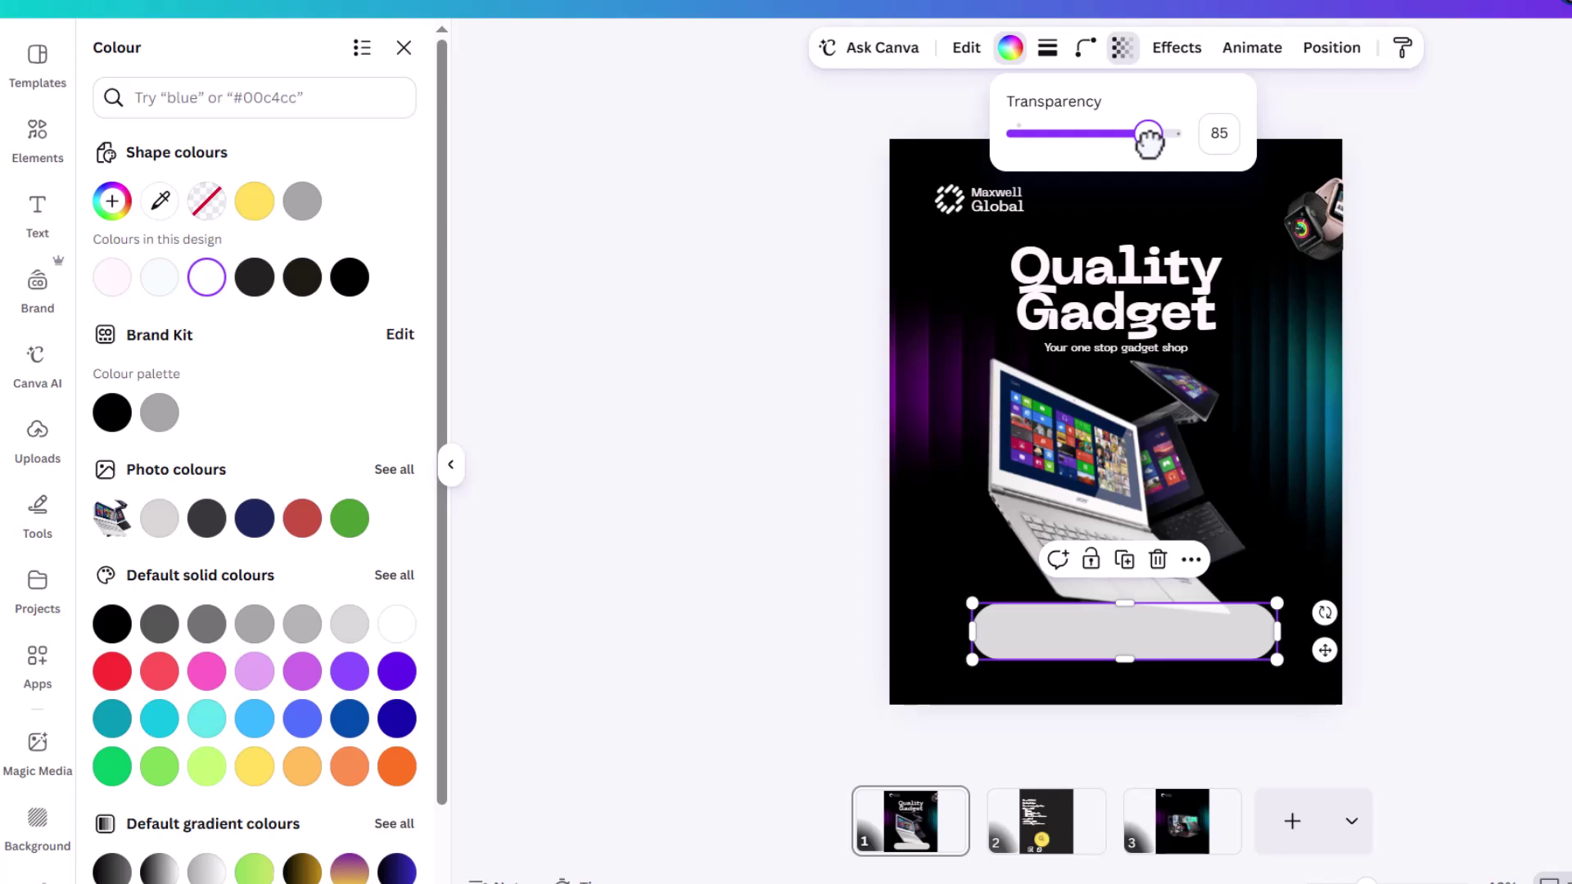
Step: Enlarge the laptop image and position it slightly lower so that it extends behind the rounded bar
{"action": "left_click", "coordinate": [1157, 445]}
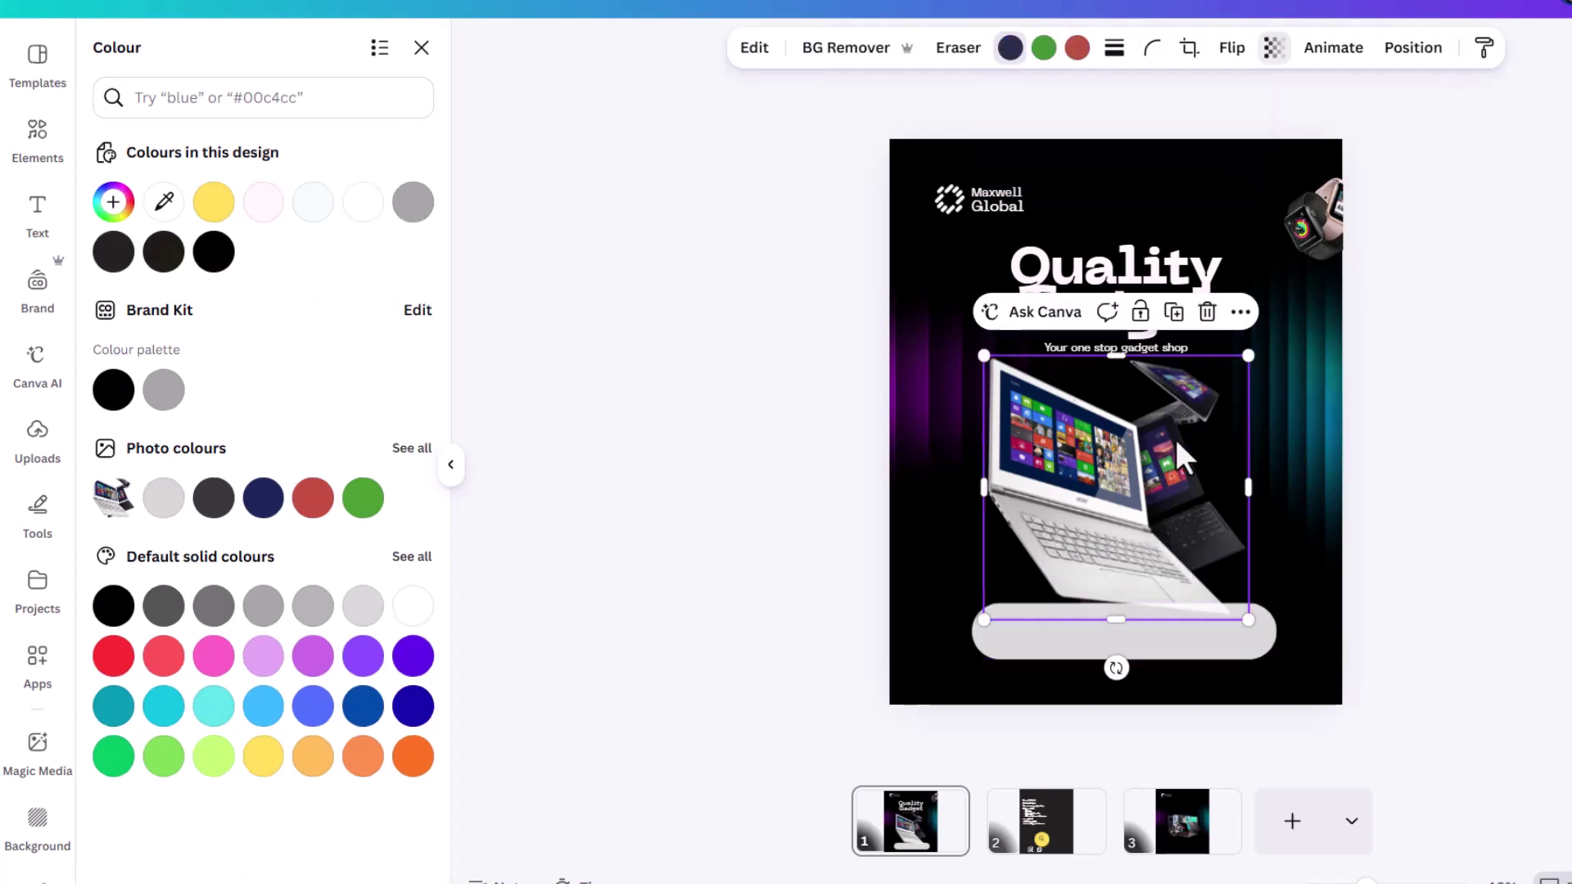
{"action": "left_click_drag", "start_coordinate": [1194, 428], "coordinate": [1200, 439]}
{"action": "left_click_drag", "start_coordinate": [1255, 631], "coordinate": [1306, 668]}
{"action": "left_click_drag", "start_coordinate": [1219, 486], "coordinate": [1218, 489]}
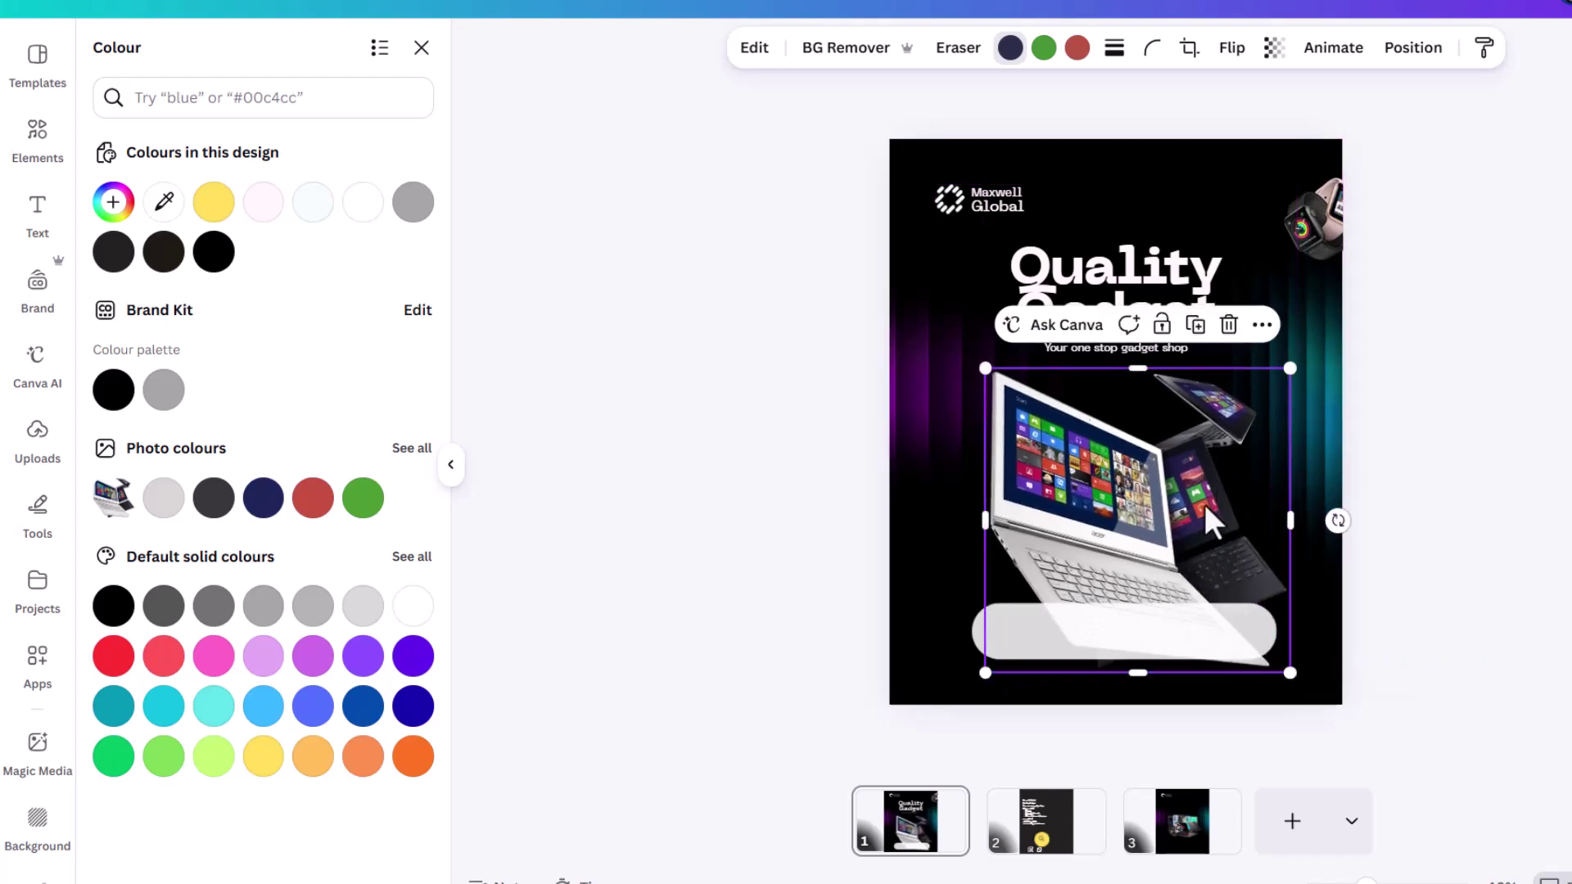
Step: Duplicate the rounded bar and reshape the copy into a nearly square card over the left part of the laptop
{"action": "left_click", "coordinate": [1115, 636]}
{"action": "left_click_drag", "start_coordinate": [1118, 635], "coordinate": [1065, 459]}
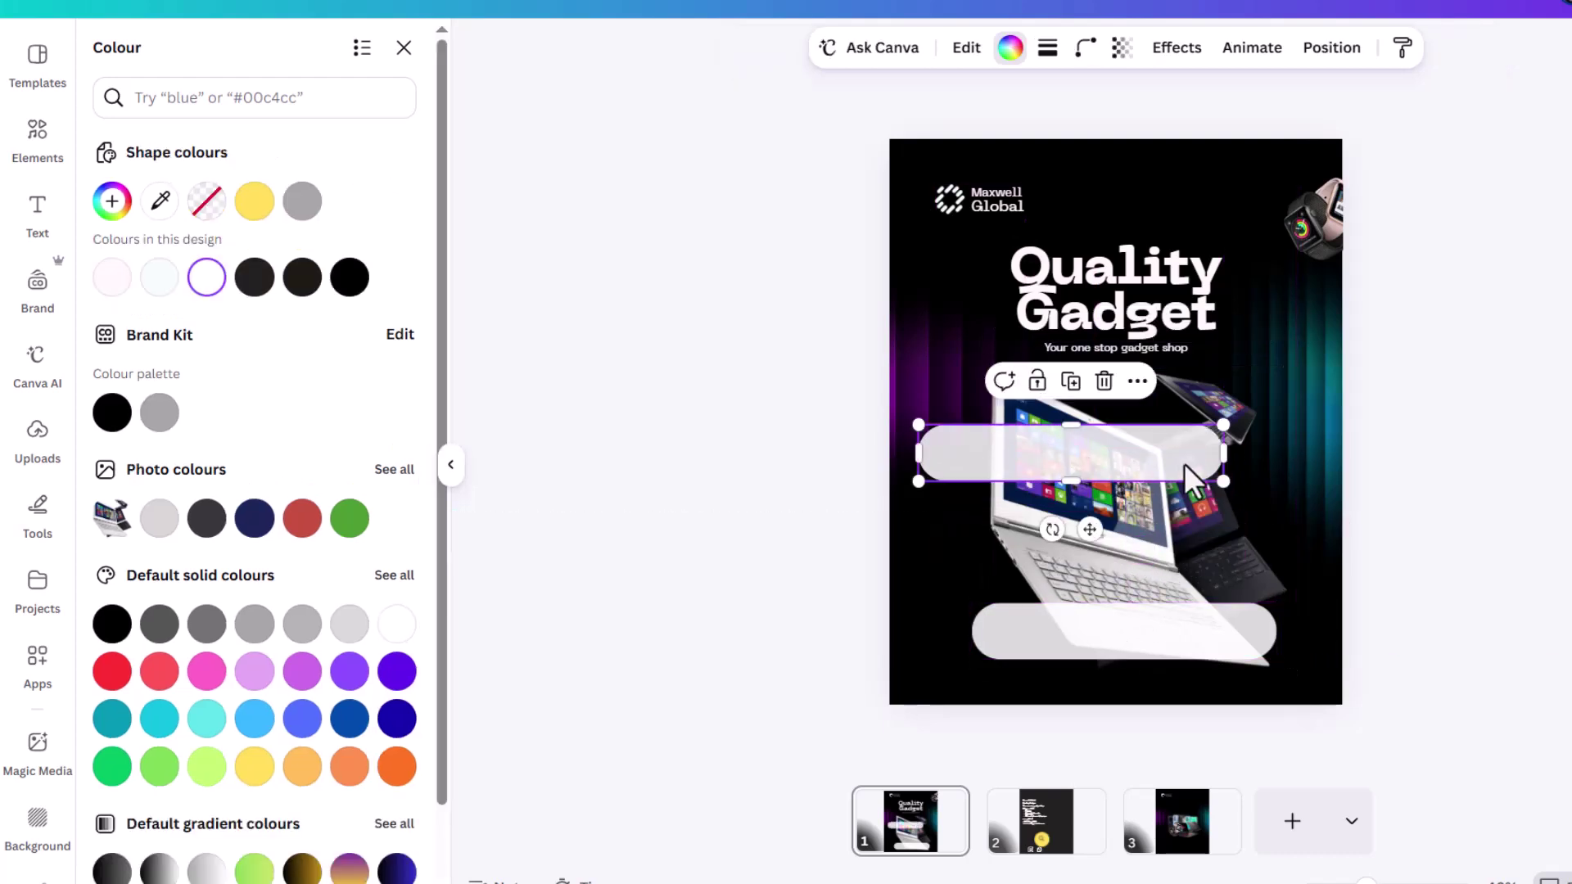
{"action": "left_click_drag", "start_coordinate": [1225, 460], "coordinate": [1002, 572]}
{"action": "left_click_drag", "start_coordinate": [1072, 497], "coordinate": [1117, 501]}
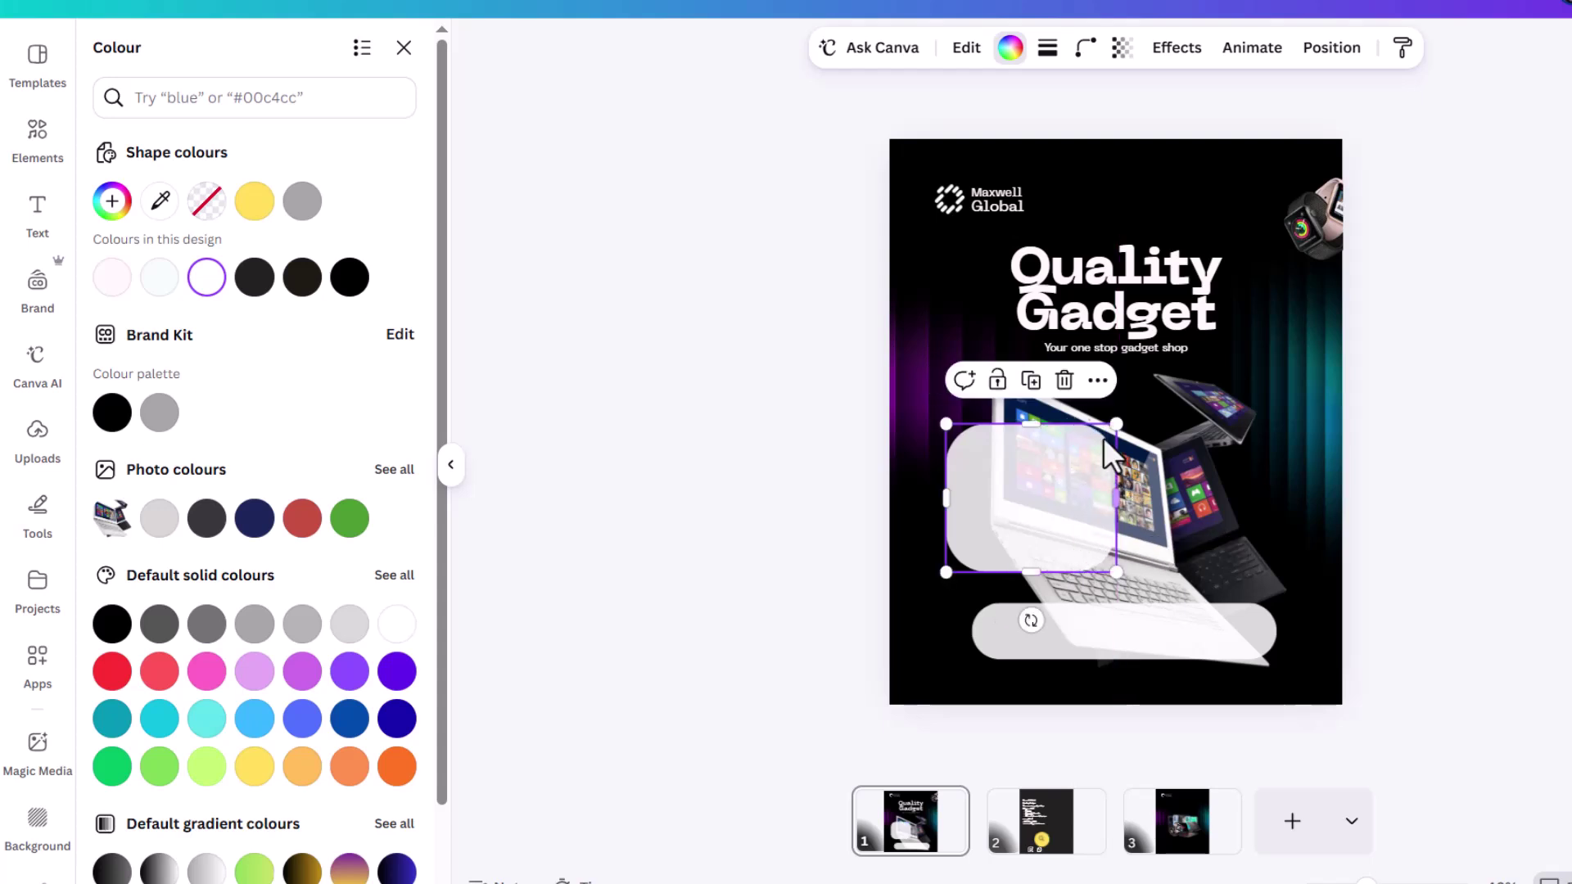
{"action": "left_click_drag", "start_coordinate": [1115, 425], "coordinate": [1099, 456]}
Step: Duplicate the wide bar again, shrink the copy into a small pill over the card's top edge and set its transparency to 100
{"action": "left_click", "coordinate": [1115, 637]}
{"action": "left_click_drag", "start_coordinate": [1115, 637], "coordinate": [1106, 447]}
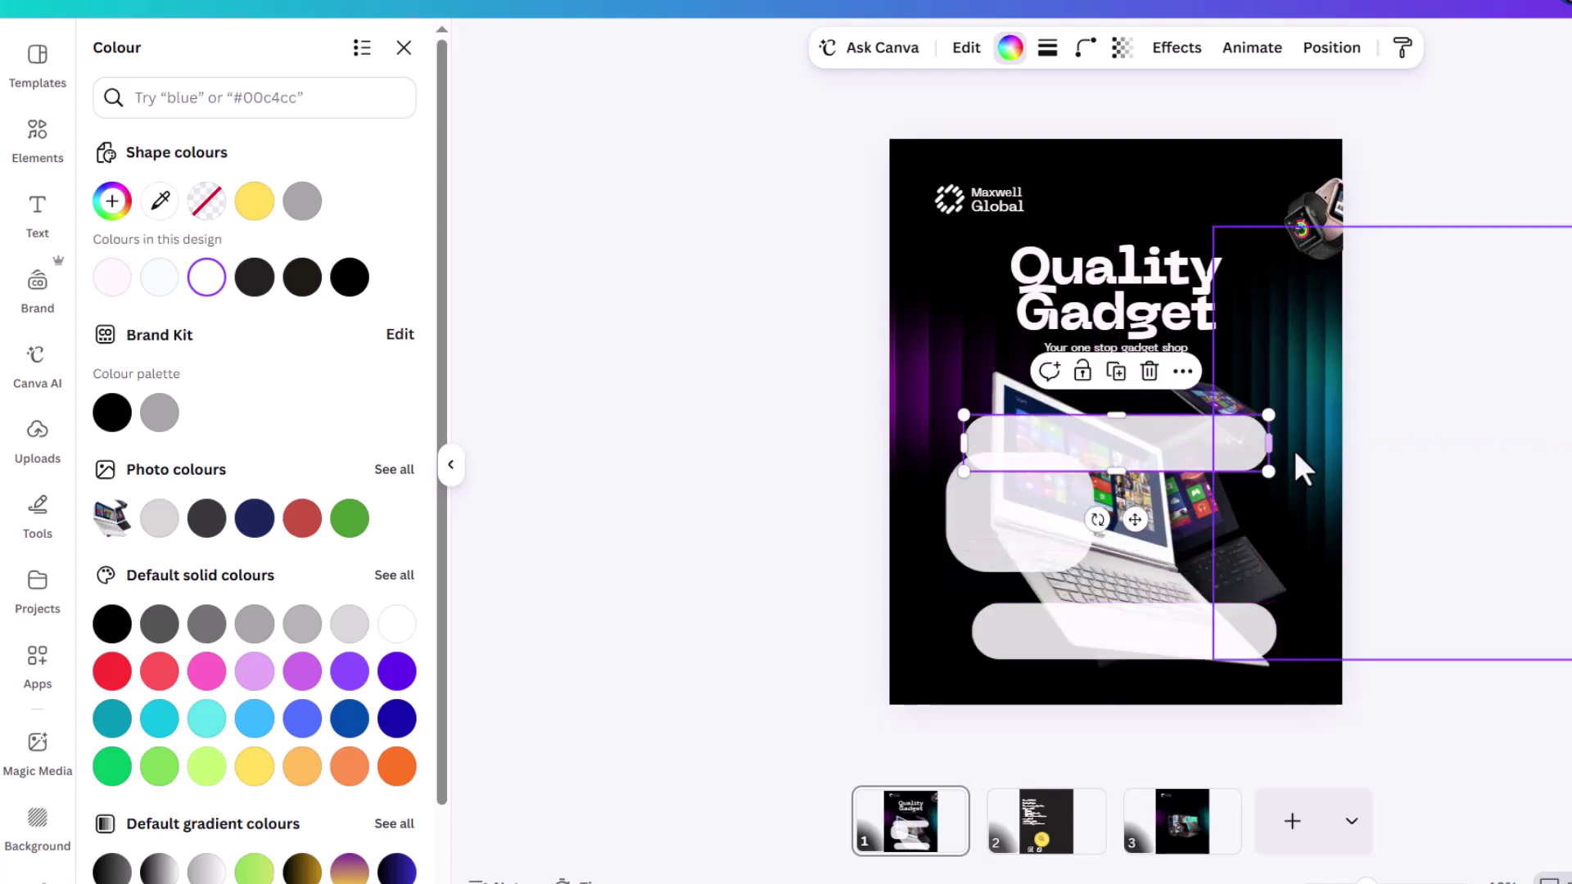
{"action": "left_click_drag", "start_coordinate": [1268, 443], "coordinate": [1017, 443]}
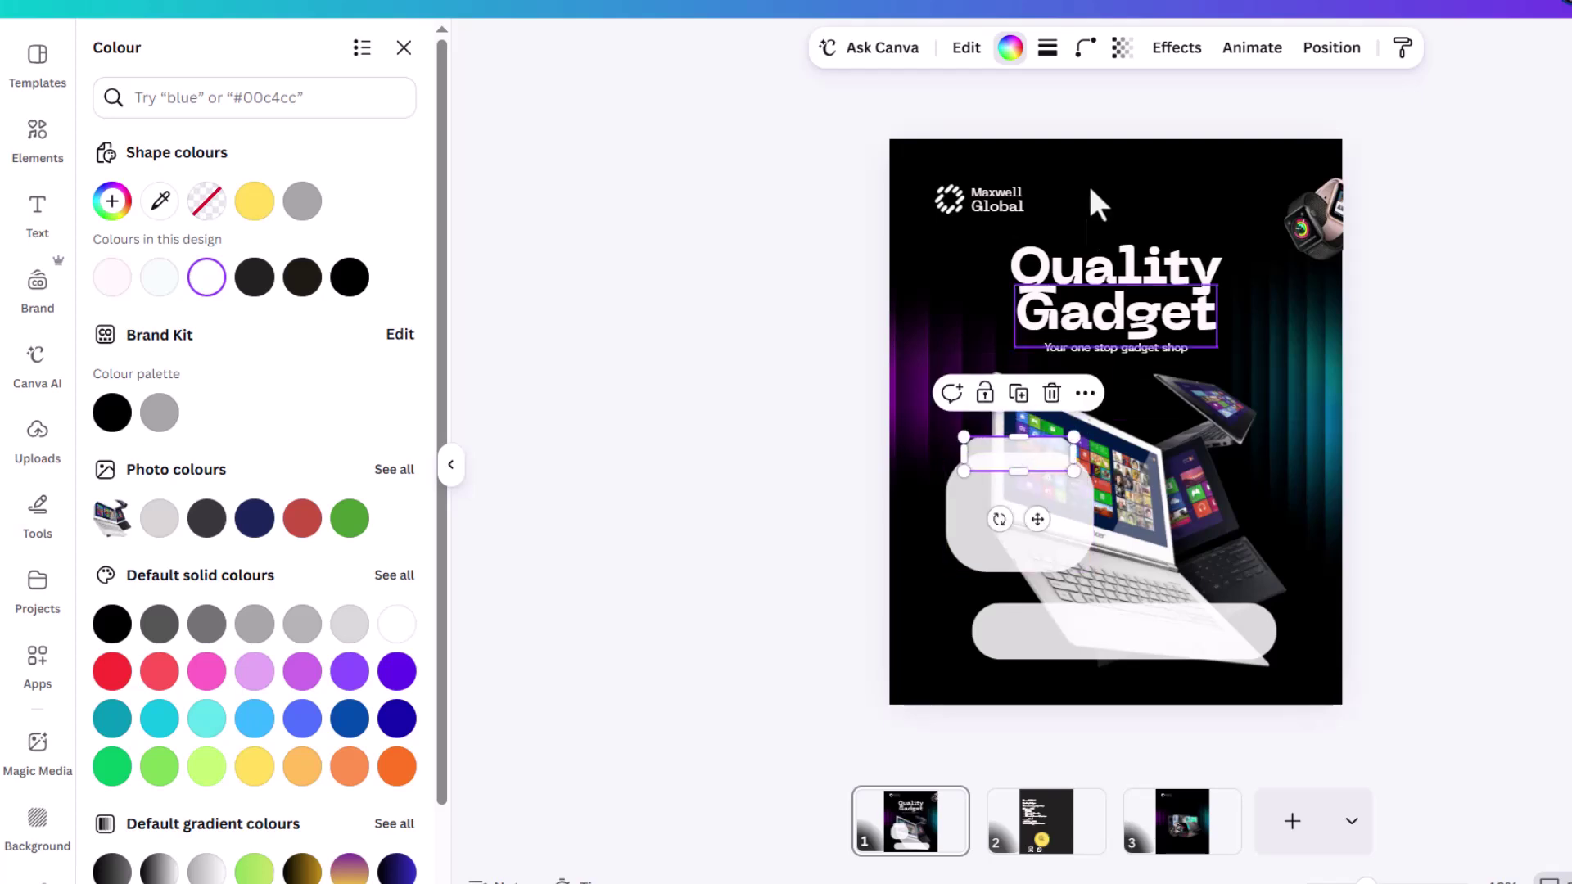
{"action": "left_click", "coordinate": [1122, 48]}
{"action": "left_click_drag", "start_coordinate": [1179, 132], "coordinate": [1269, 144]}
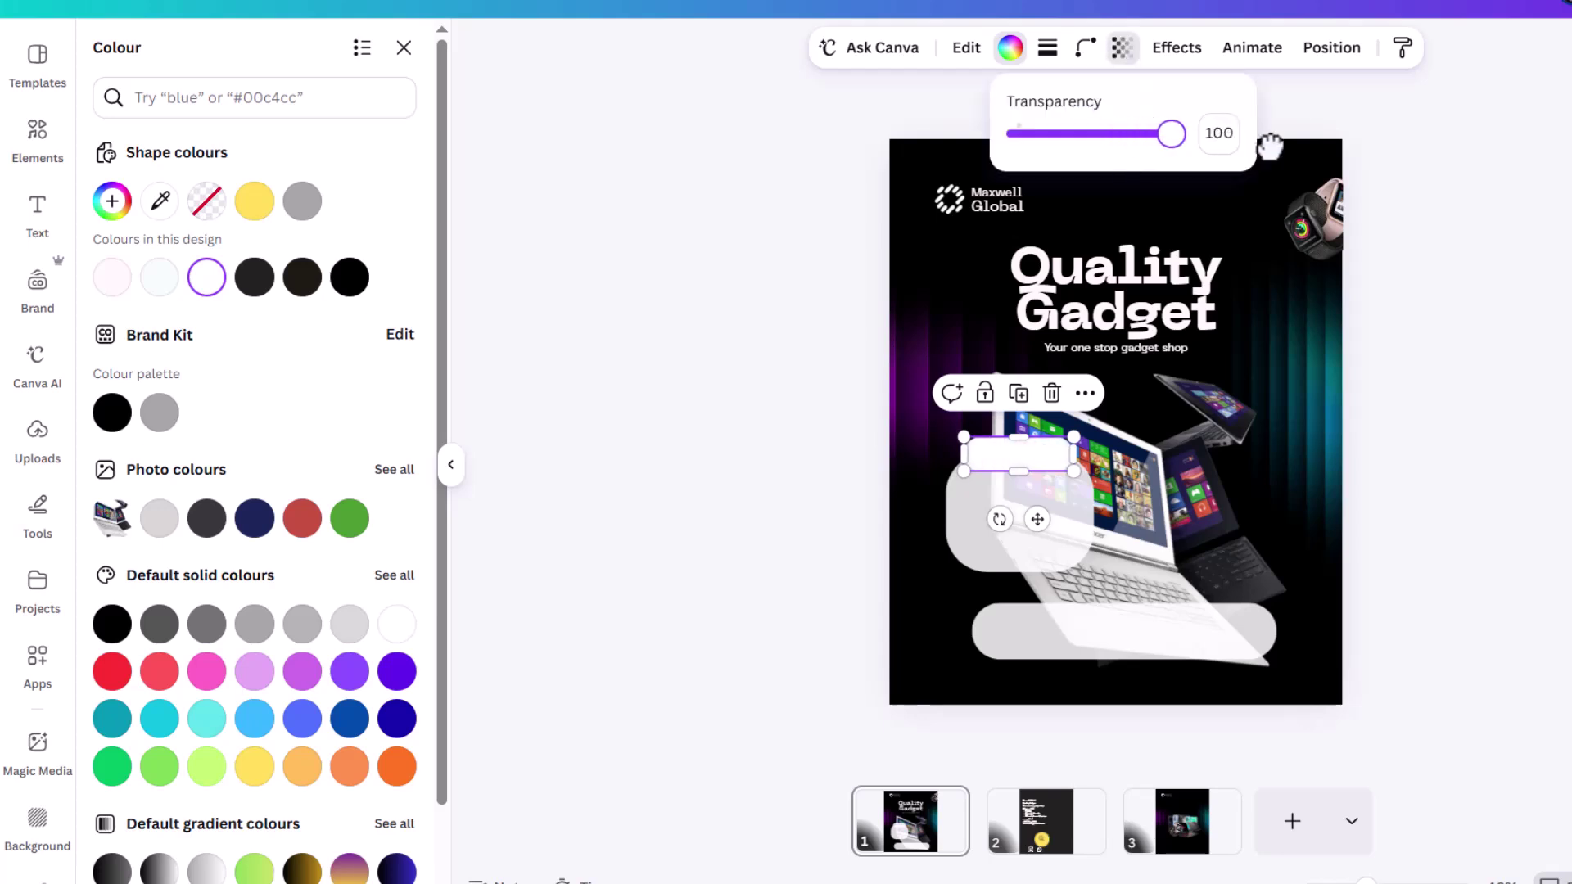
{"action": "left_click", "coordinate": [1433, 358]}
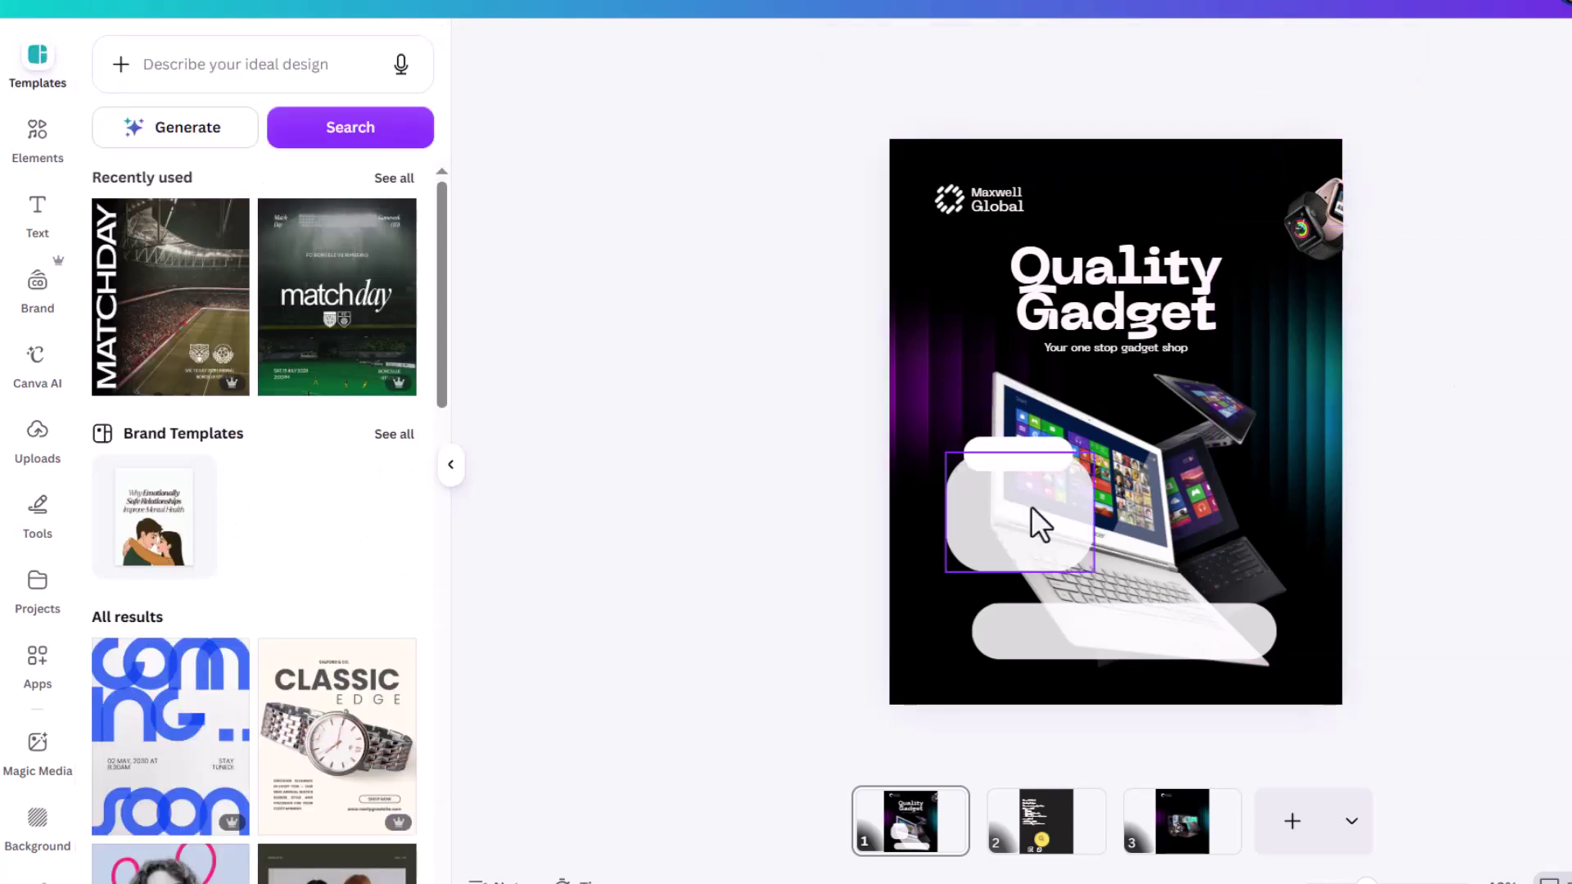
Step: Set the card's corner rounding to 37
{"action": "left_click", "coordinate": [1030, 506]}
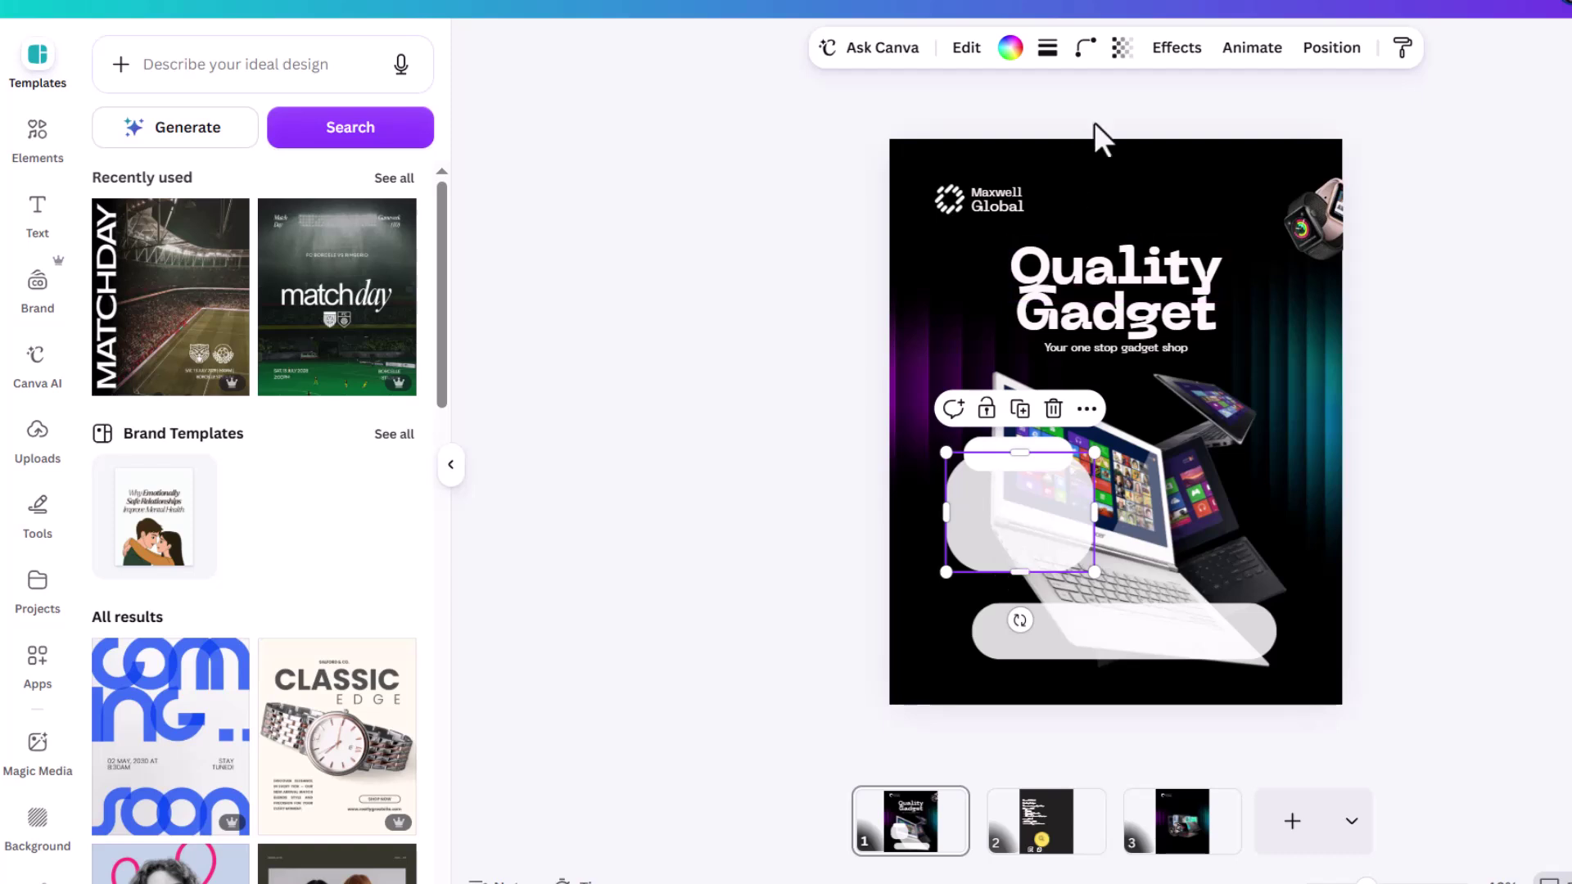
{"action": "left_click", "coordinate": [1086, 54]}
{"action": "left_click_drag", "start_coordinate": [1122, 133], "coordinate": [1033, 135]}
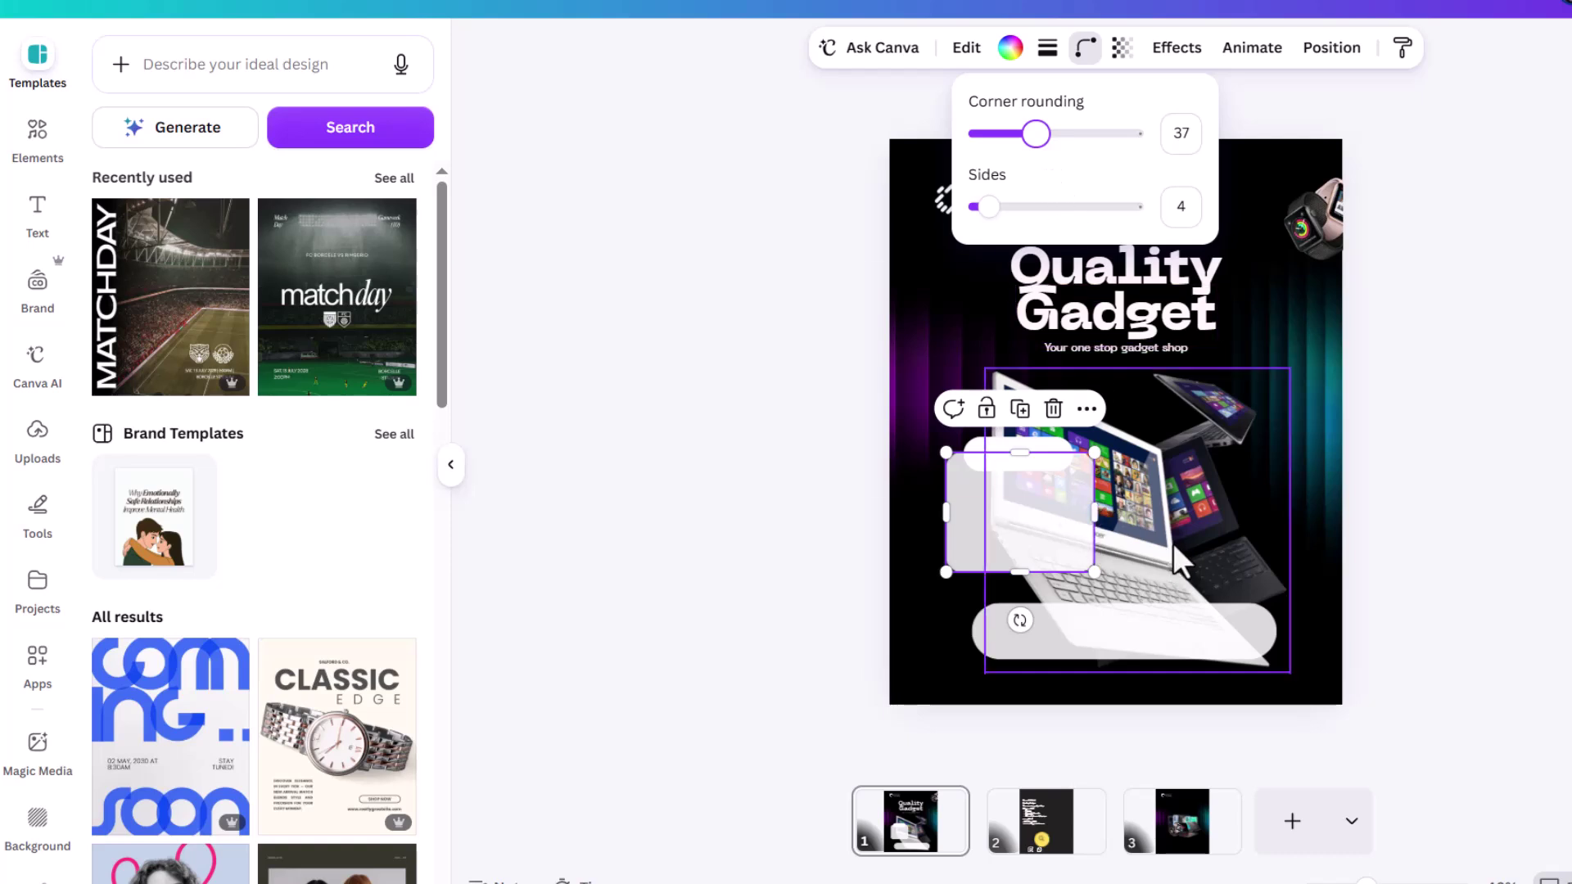
Step: Move the laptop image up slightly, duplicate it and align the copy exactly over the original, in front of the shapes
{"action": "left_click", "coordinate": [1182, 460]}
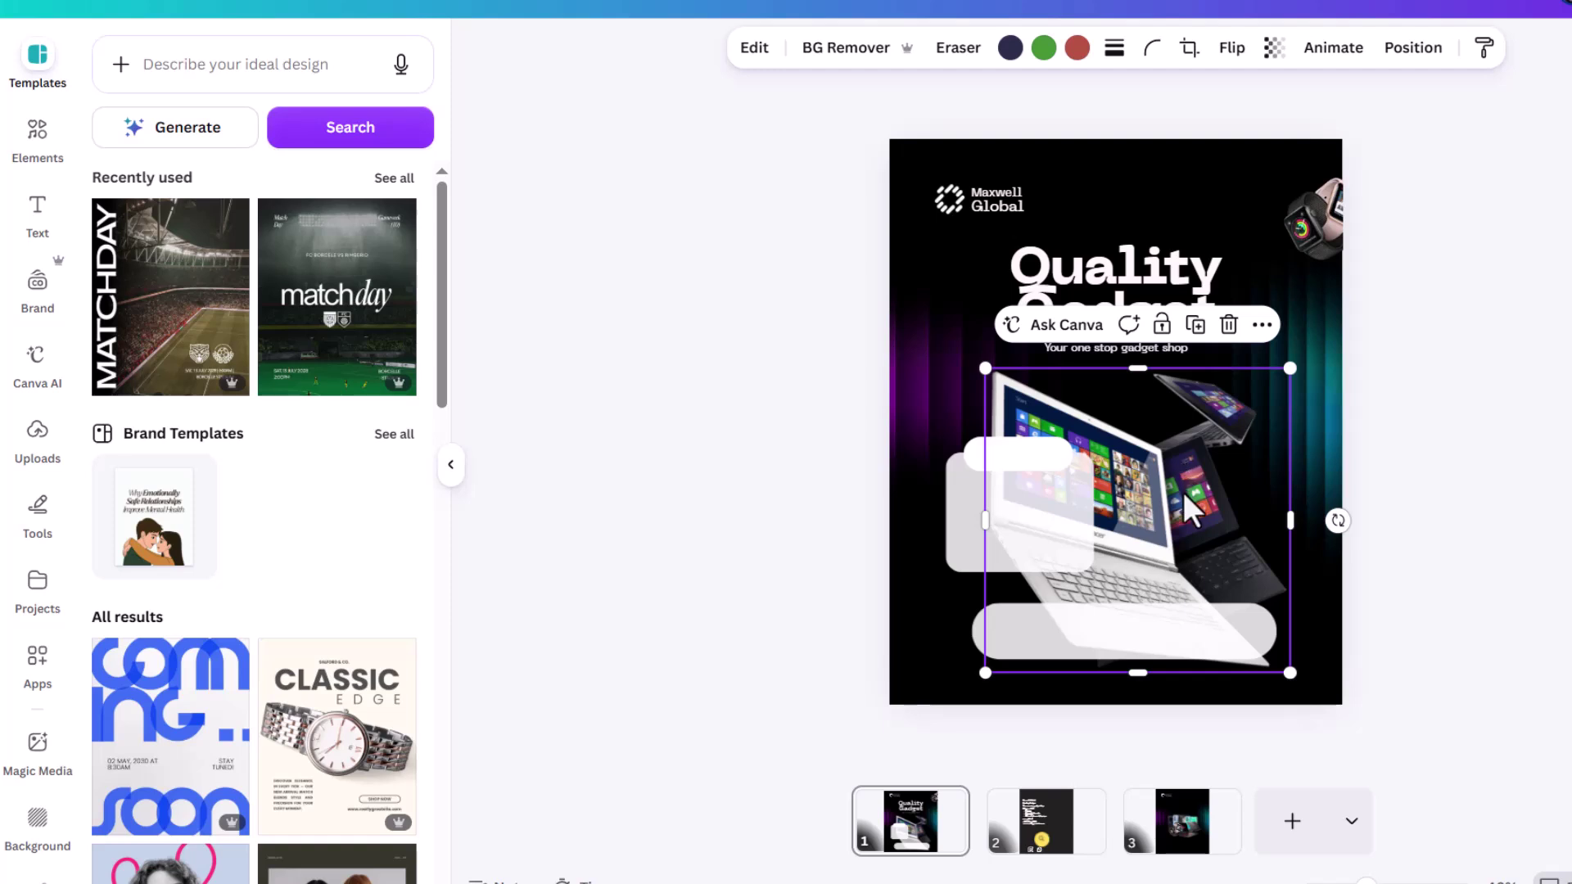
{"action": "left_click_drag", "start_coordinate": [1196, 451], "coordinate": [1196, 443]}
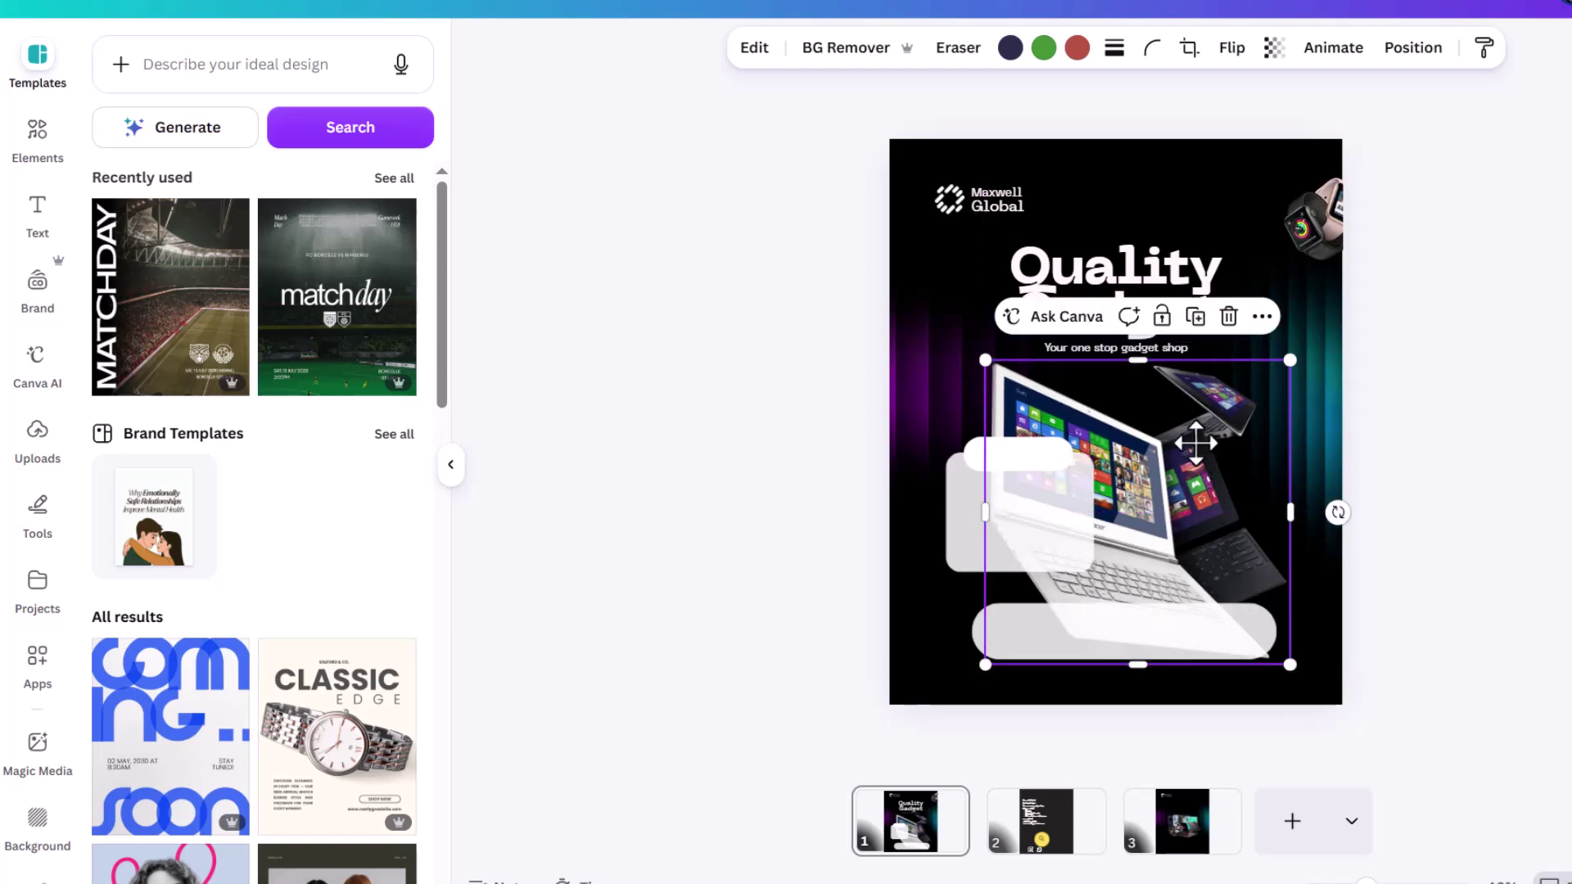
{"action": "left_click", "coordinate": [1195, 316]}
{"action": "left_click_drag", "start_coordinate": [1151, 510], "coordinate": [1140, 503]}
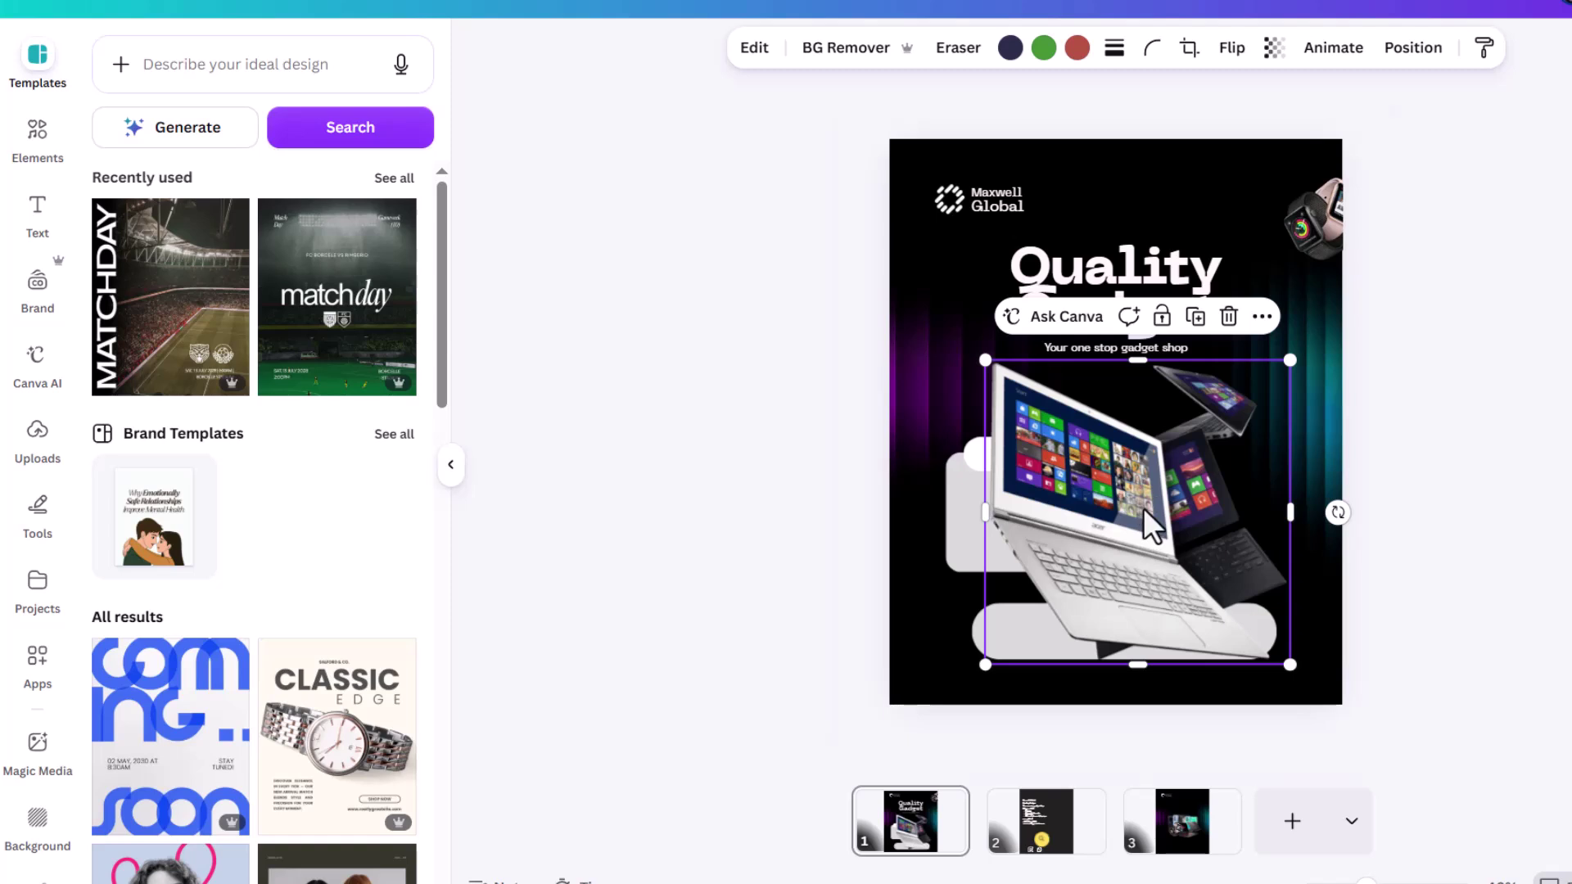
{"action": "scroll", "coordinate": [1143, 508], "scroll_direction": "up", "scroll_amount": 2}
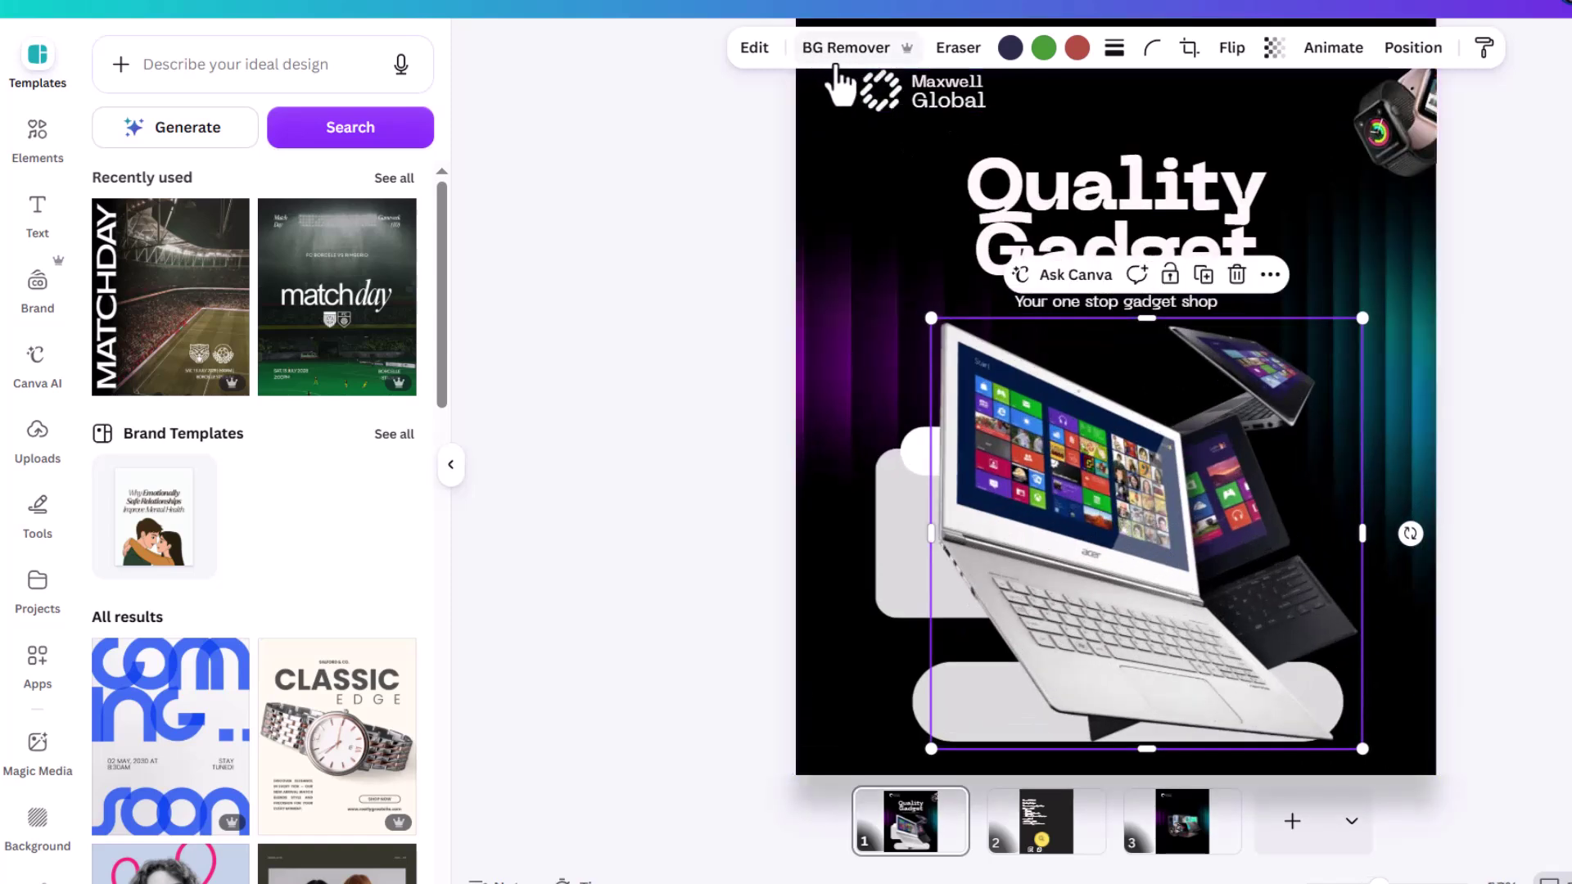
Step: Blur the whole front copy of the laptop image at an intensity of about 67
{"action": "left_click", "coordinate": [756, 50]}
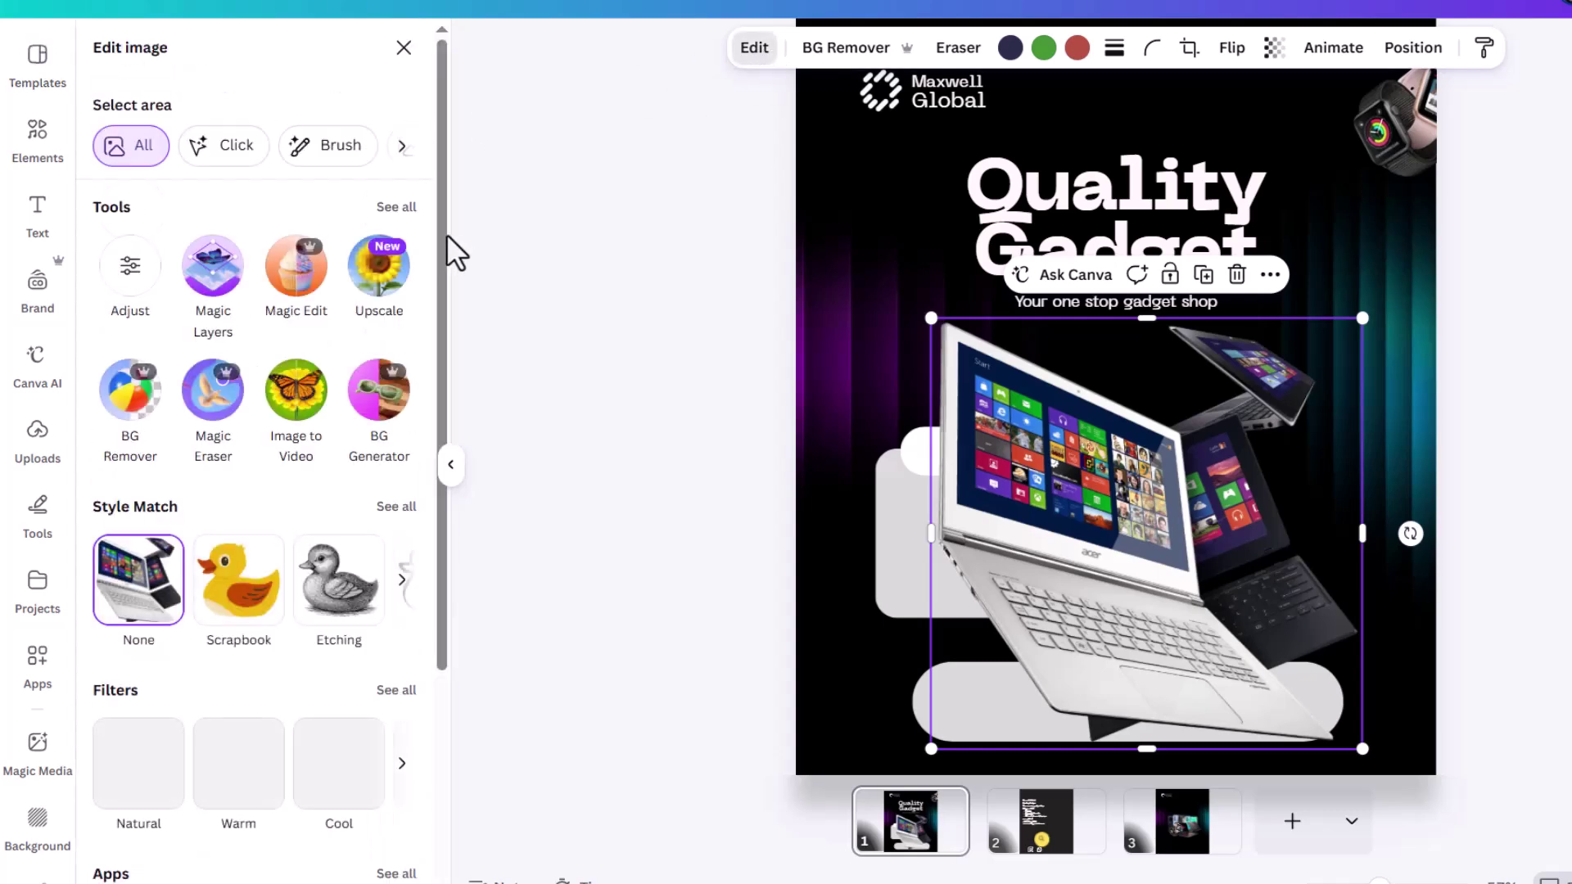
{"action": "left_click", "coordinate": [393, 208]}
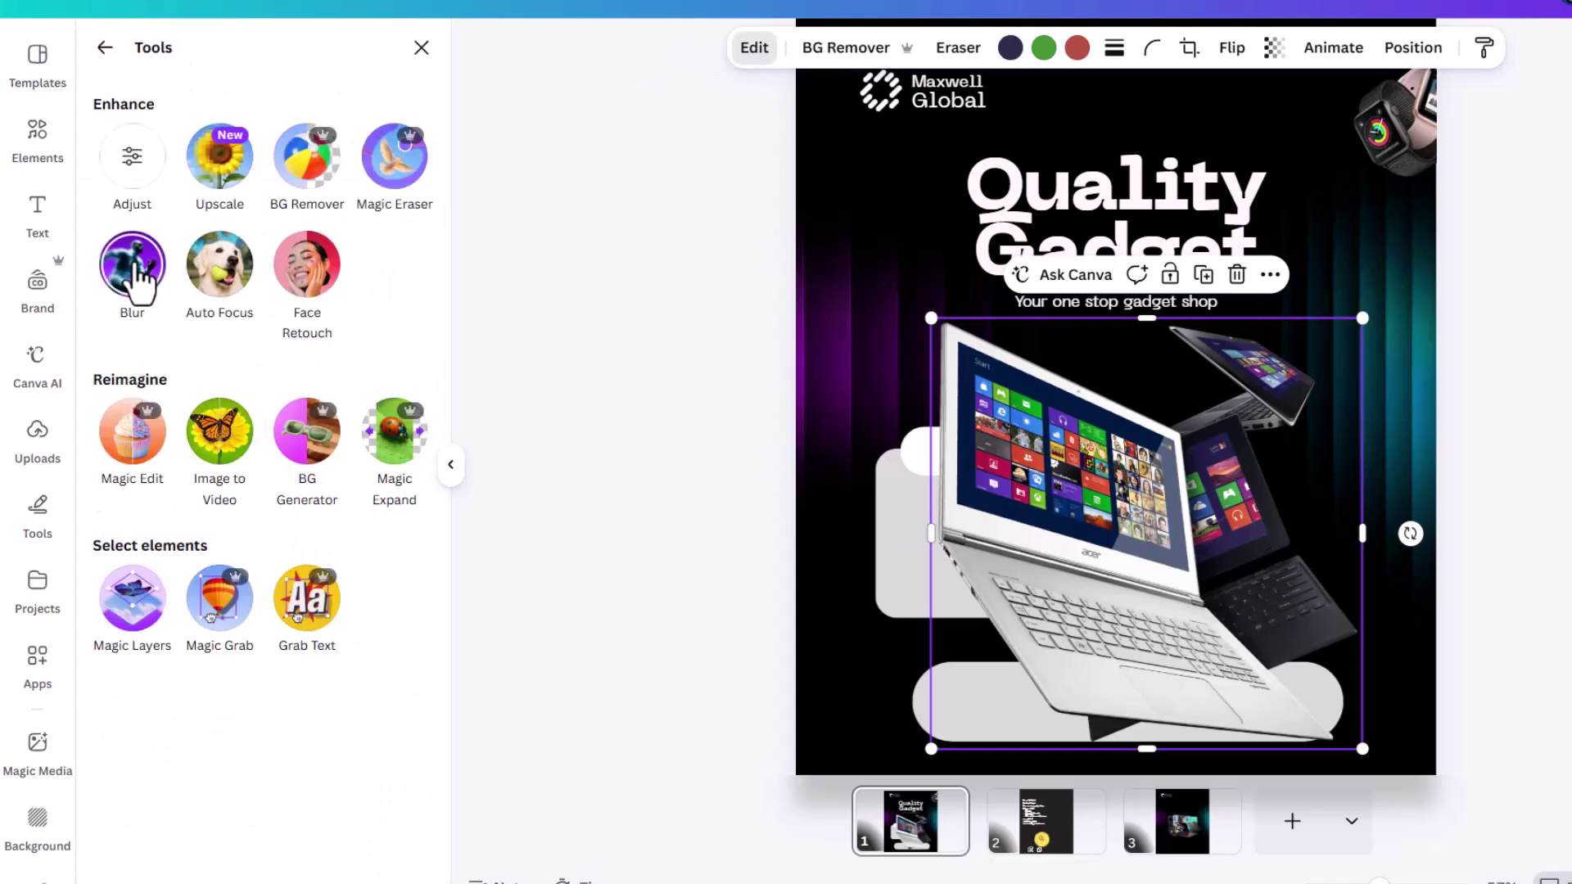
{"action": "left_click", "coordinate": [133, 274]}
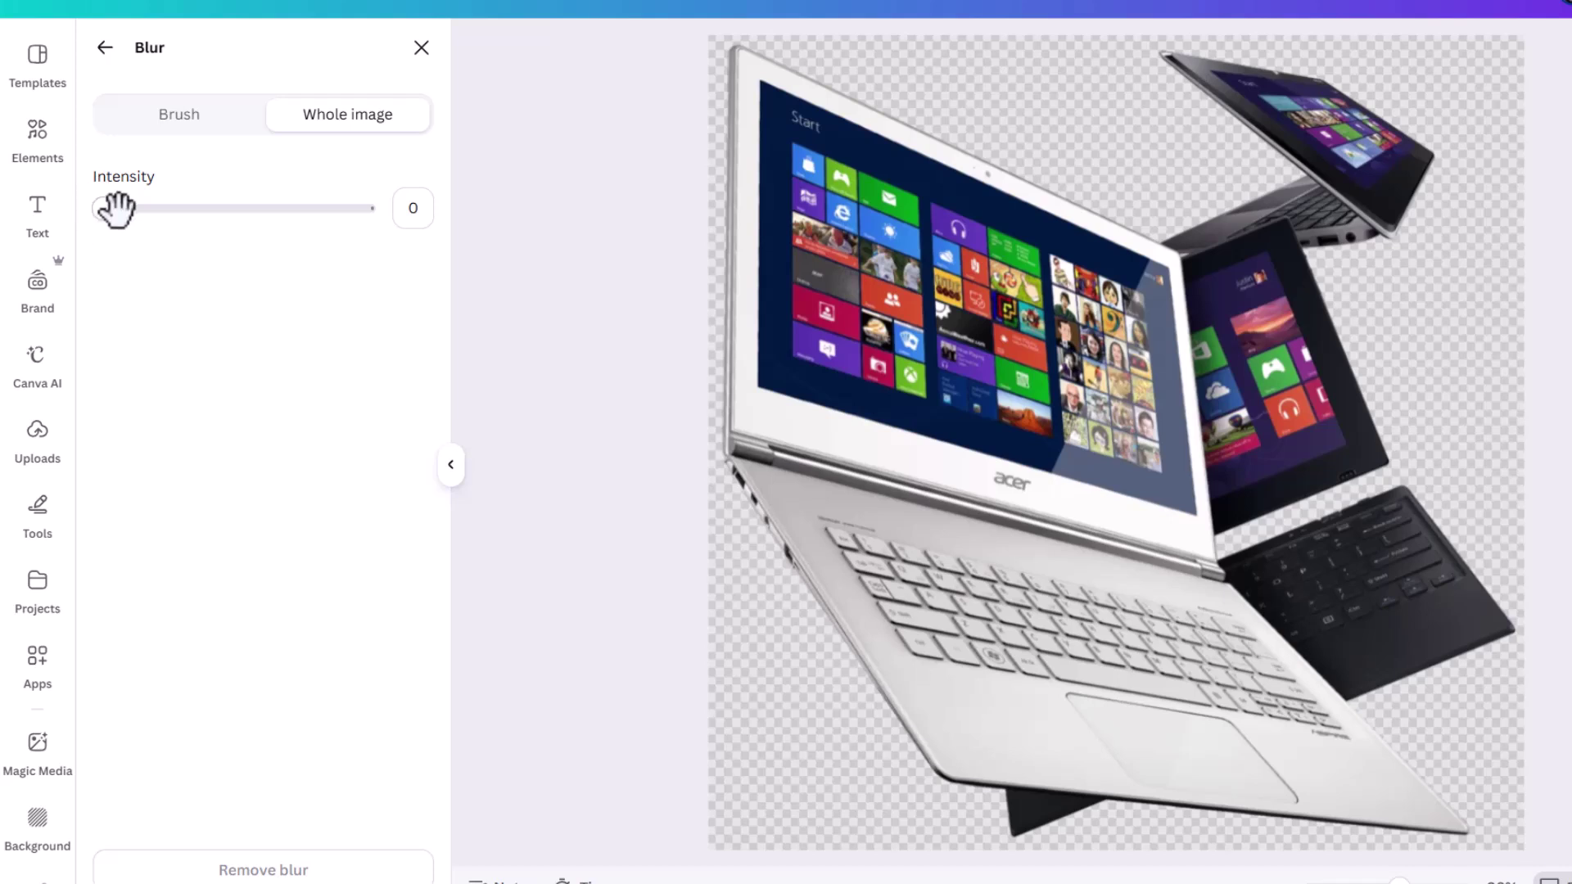
{"action": "left_click_drag", "start_coordinate": [160, 209], "coordinate": [262, 214]}
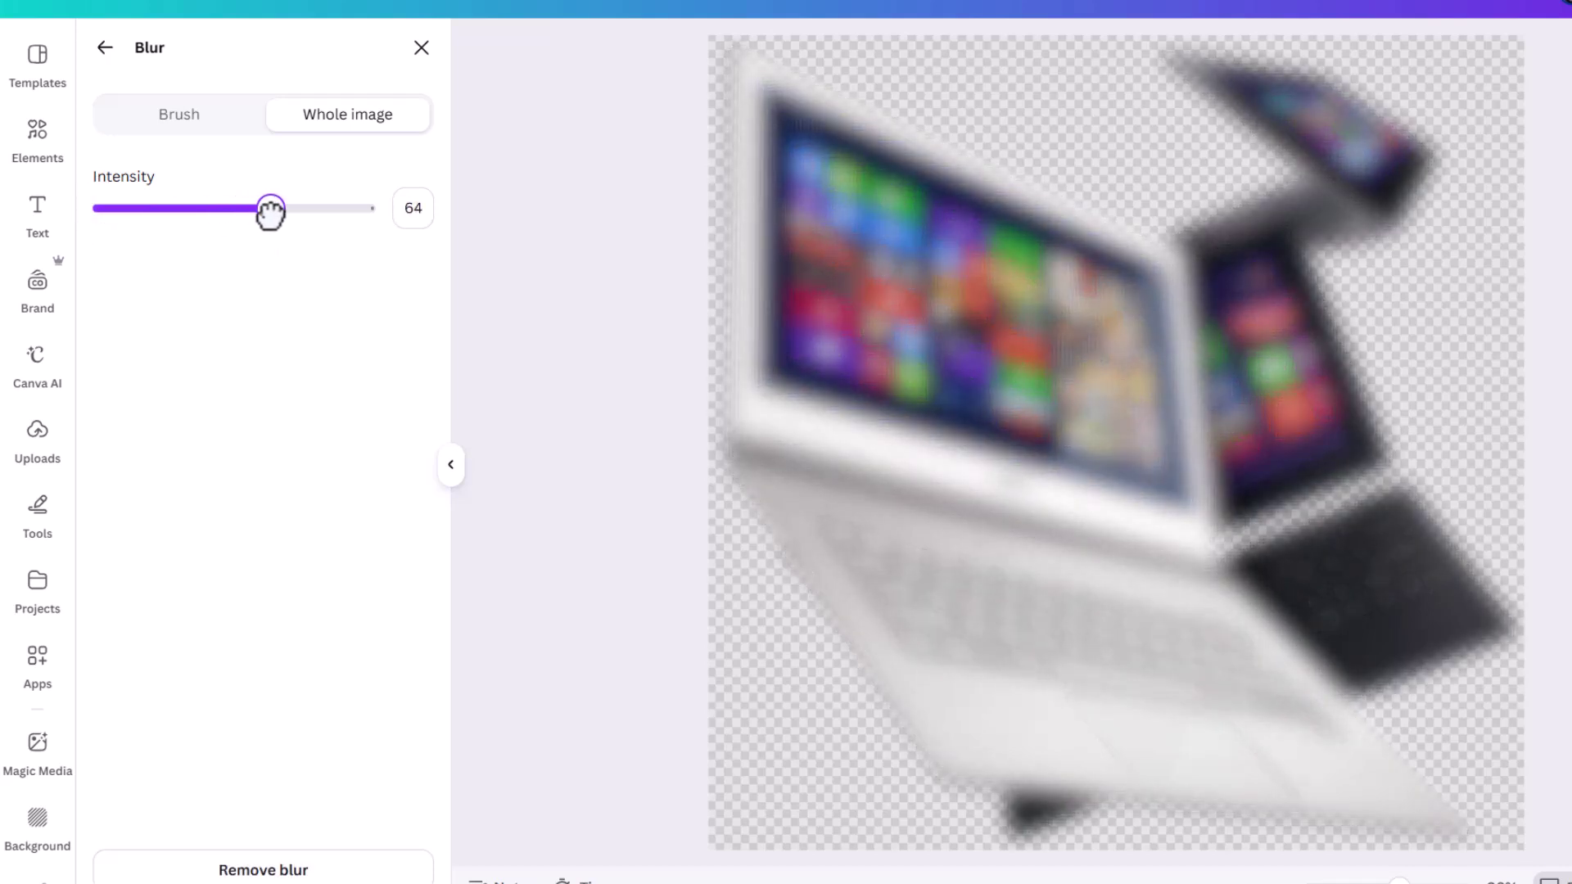
{"action": "left_click", "coordinate": [103, 50]}
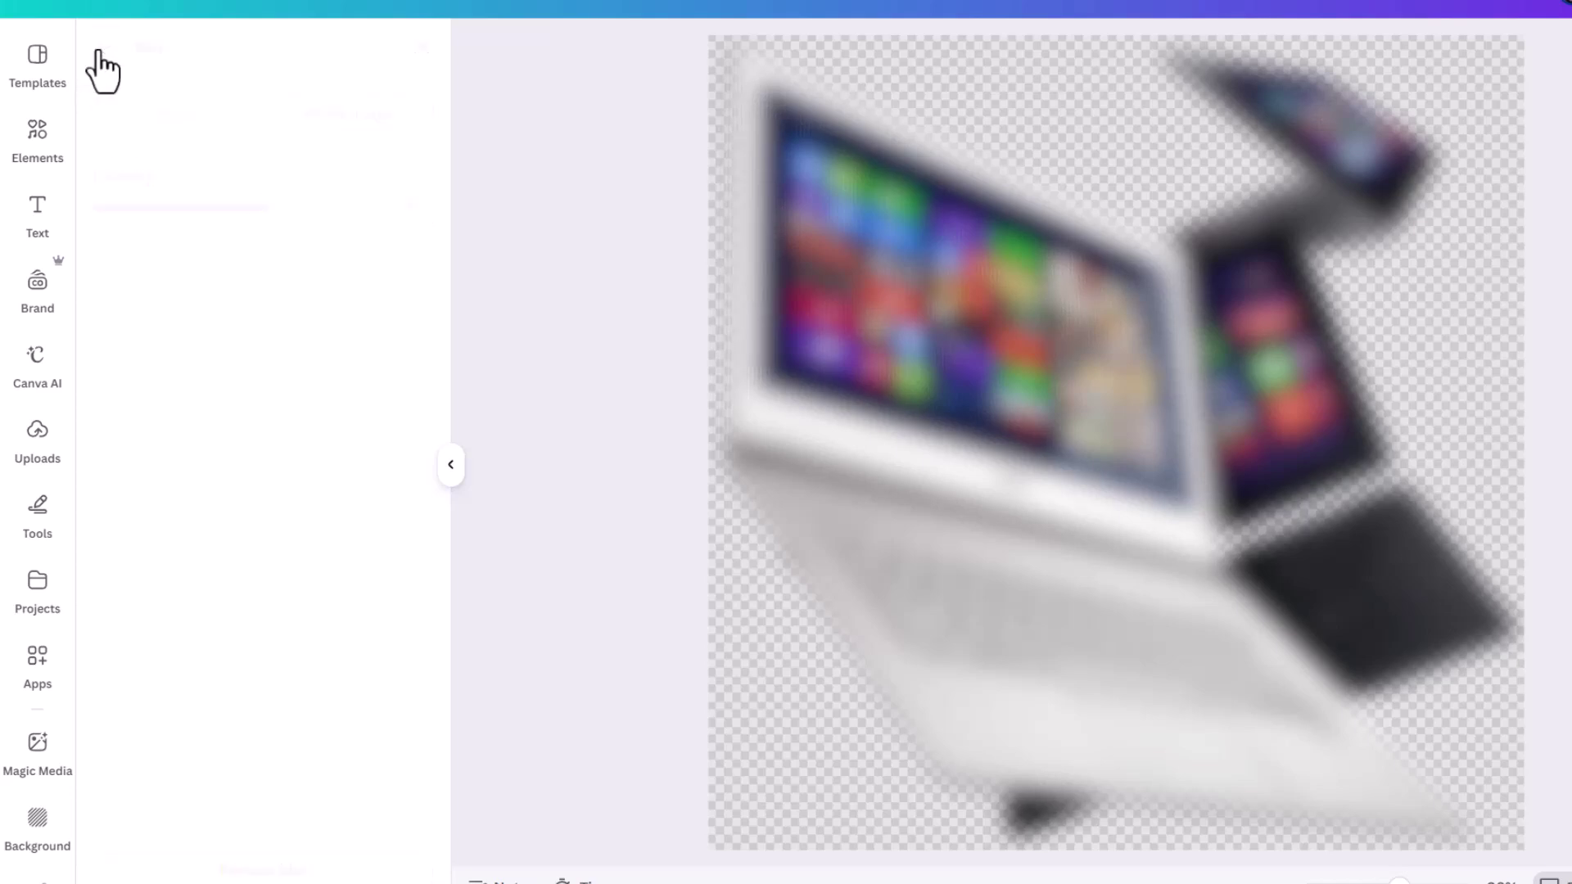
Step: Crop the blurred laptop copy down to the part that overlaps the nearly square card
{"action": "left_click_drag", "start_coordinate": [1138, 321], "coordinate": [1117, 451]}
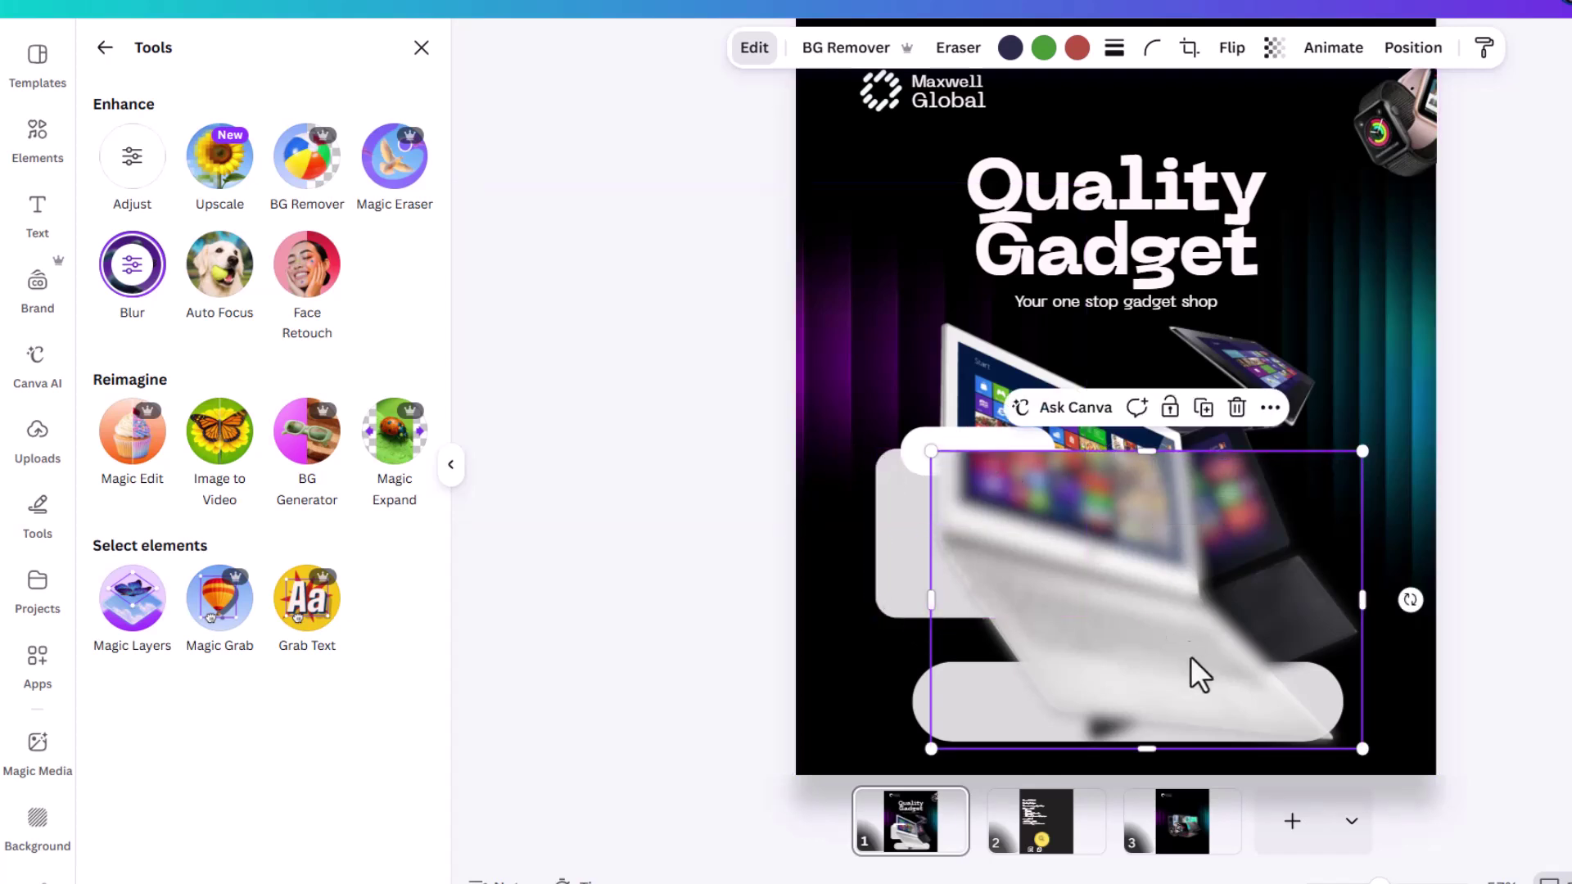
{"action": "left_click_drag", "start_coordinate": [1150, 747], "coordinate": [1130, 618]}
{"action": "left_click_drag", "start_coordinate": [1362, 535], "coordinate": [1086, 540]}
Step: Set the blurred crop's corner rounding to 30 and align its upper edge with the card's upper edge
{"action": "left_click", "coordinate": [1155, 49]}
{"action": "left_click_drag", "start_coordinate": [1041, 134], "coordinate": [1091, 135]}
{"action": "scroll", "coordinate": [994, 416], "scroll_direction": "up", "scroll_amount": 5}
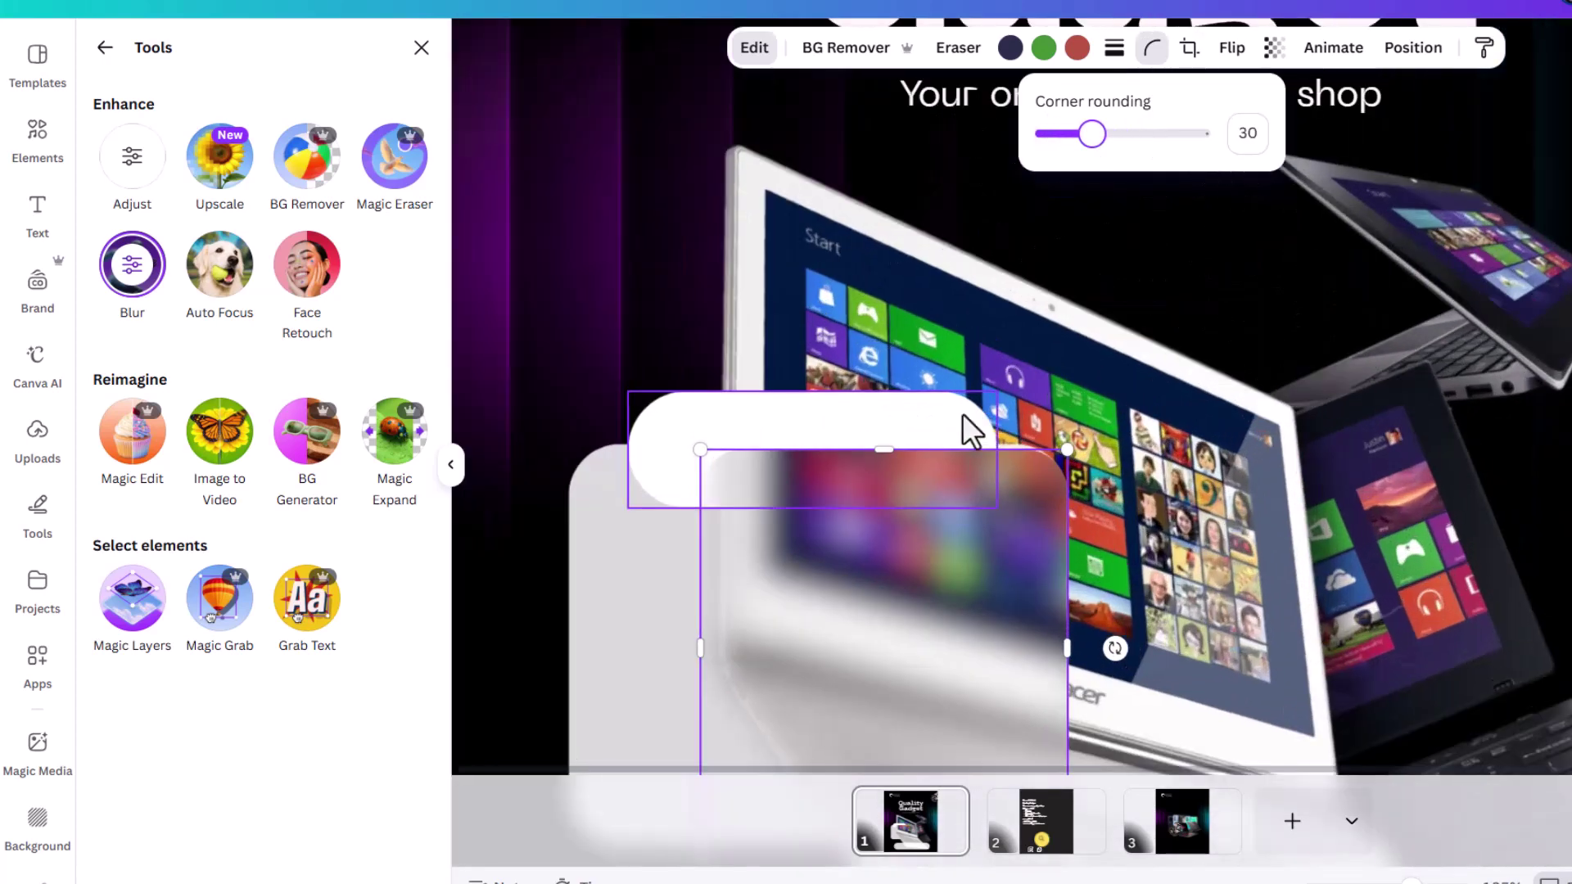
{"action": "left_click", "coordinate": [875, 452]}
{"action": "left_click_drag", "start_coordinate": [875, 451], "coordinate": [876, 445]}
{"action": "scroll", "coordinate": [871, 449], "scroll_direction": "down", "scroll_amount": 2}
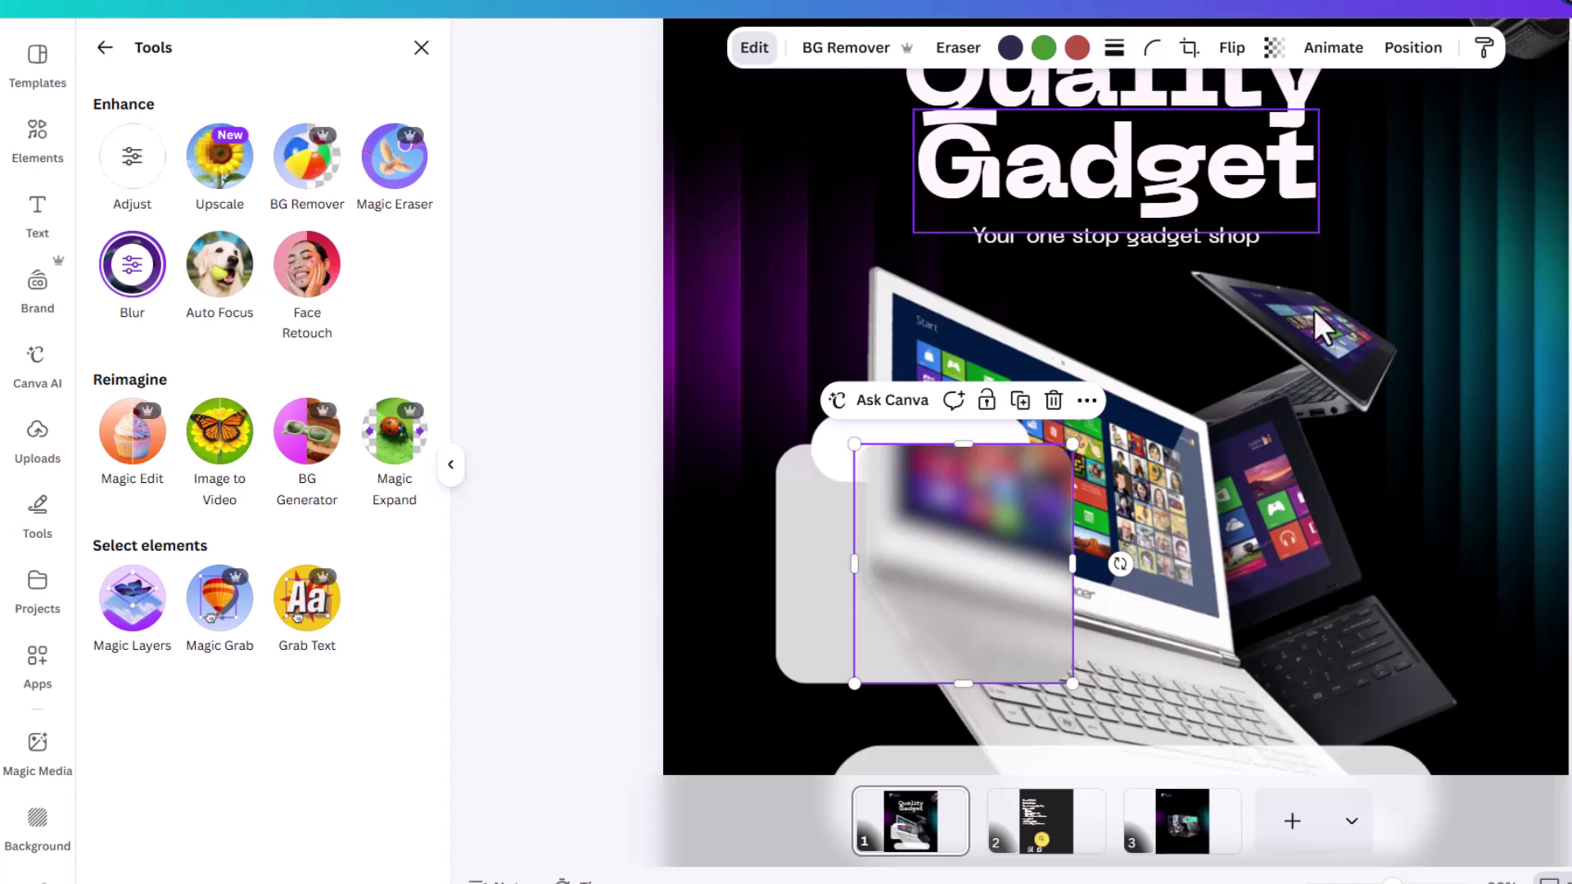
{"action": "left_click", "coordinate": [1534, 458]}
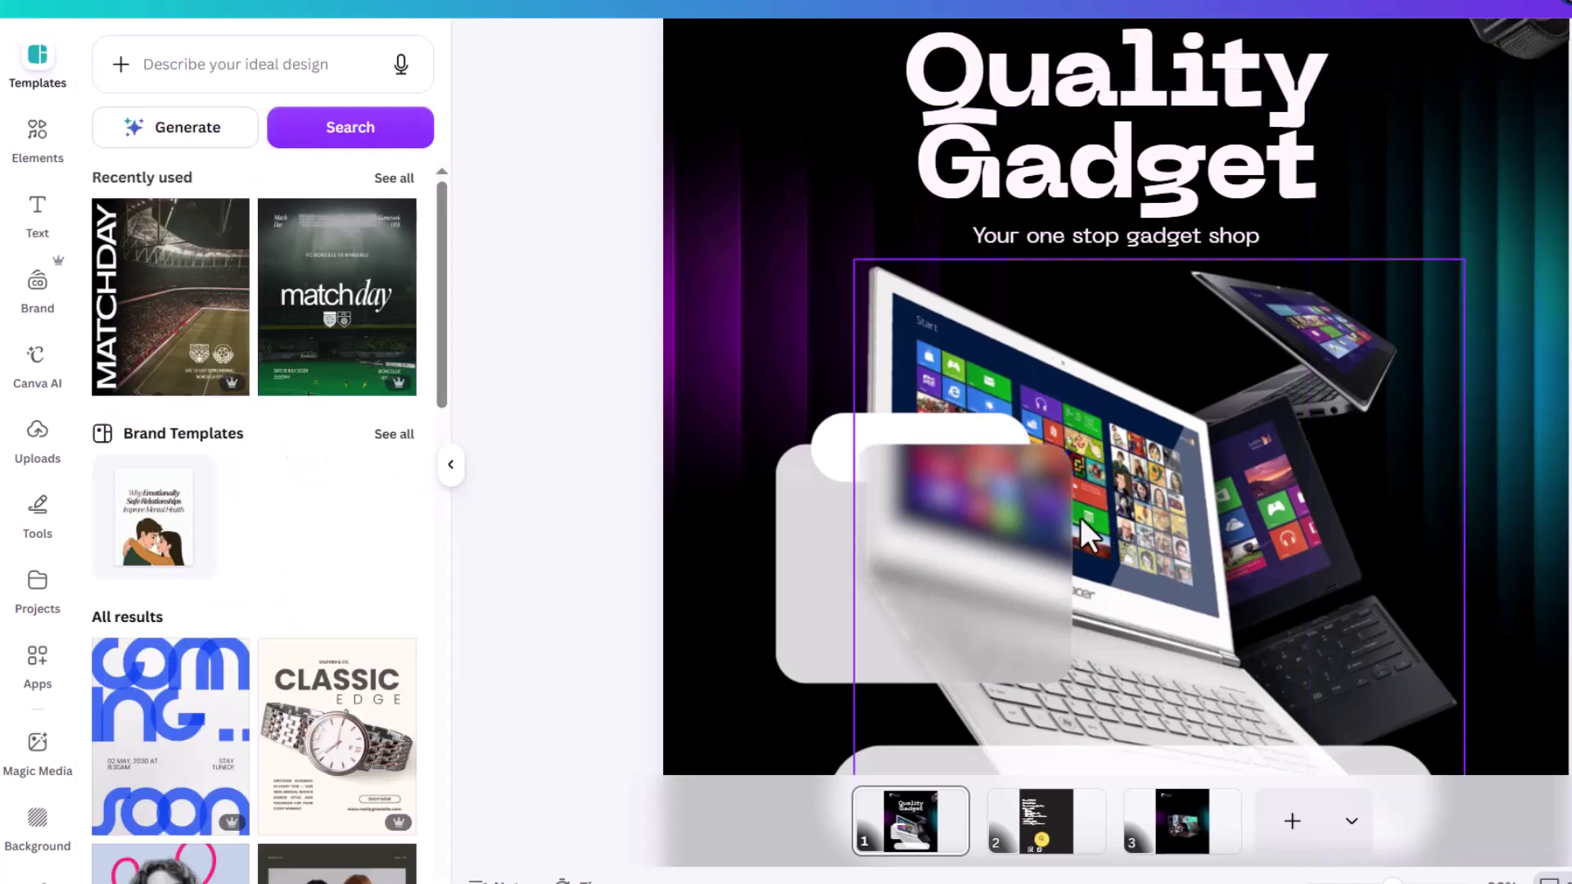
Step: Arrange the layers so the blurred crop sits directly above the card and the small pill sits above both
{"action": "left_click", "coordinate": [1011, 543]}
{"action": "left_click", "coordinate": [1412, 51]}
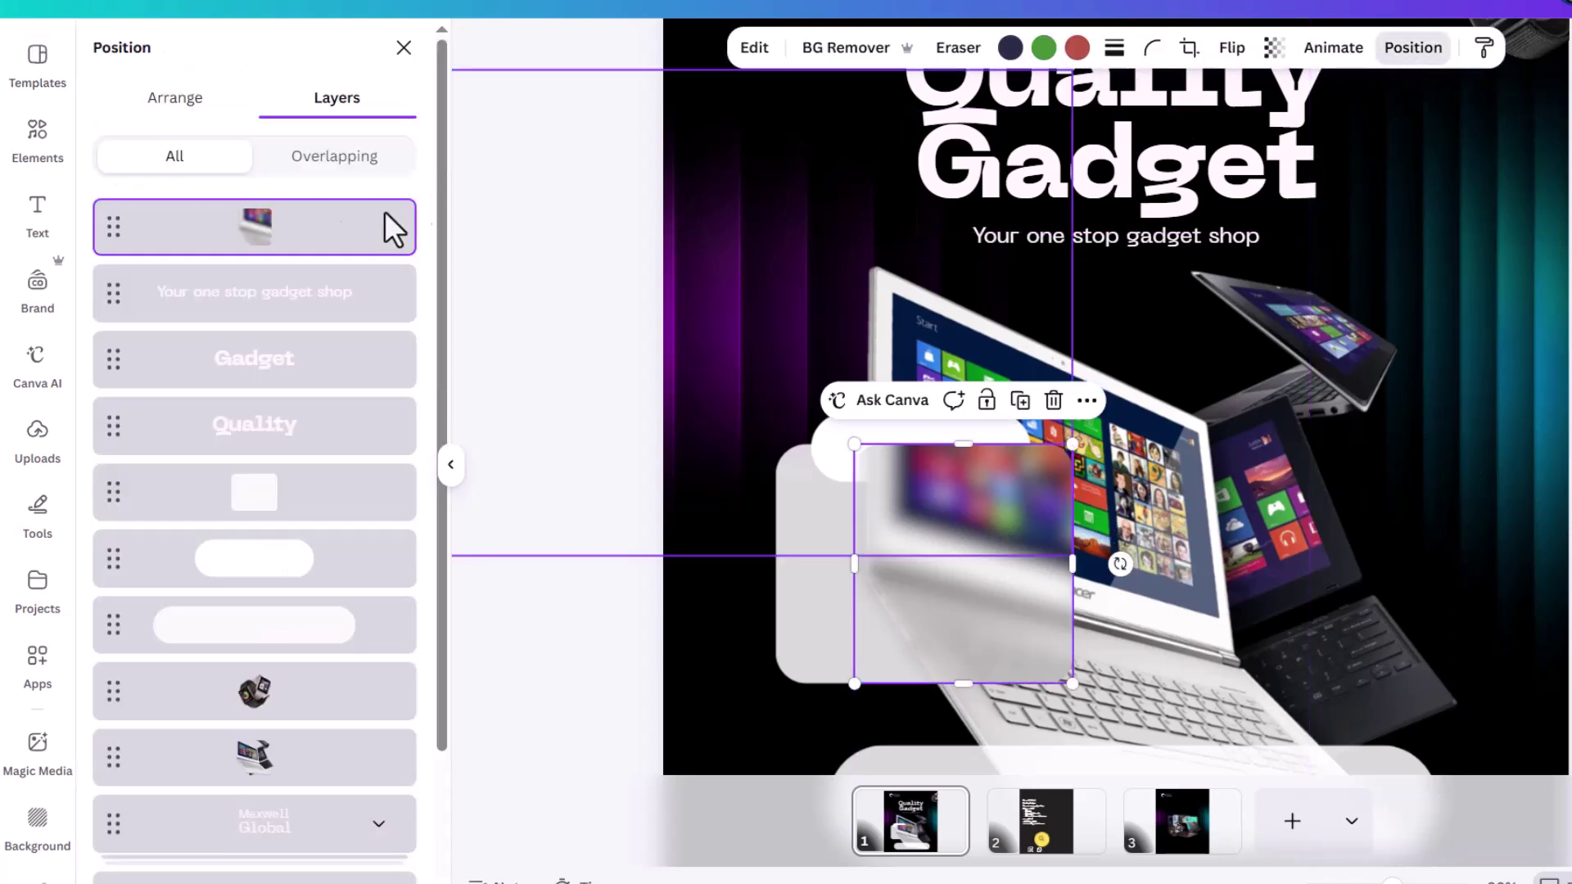
{"action": "scroll", "coordinate": [240, 568], "scroll_direction": "down", "scroll_amount": 2}
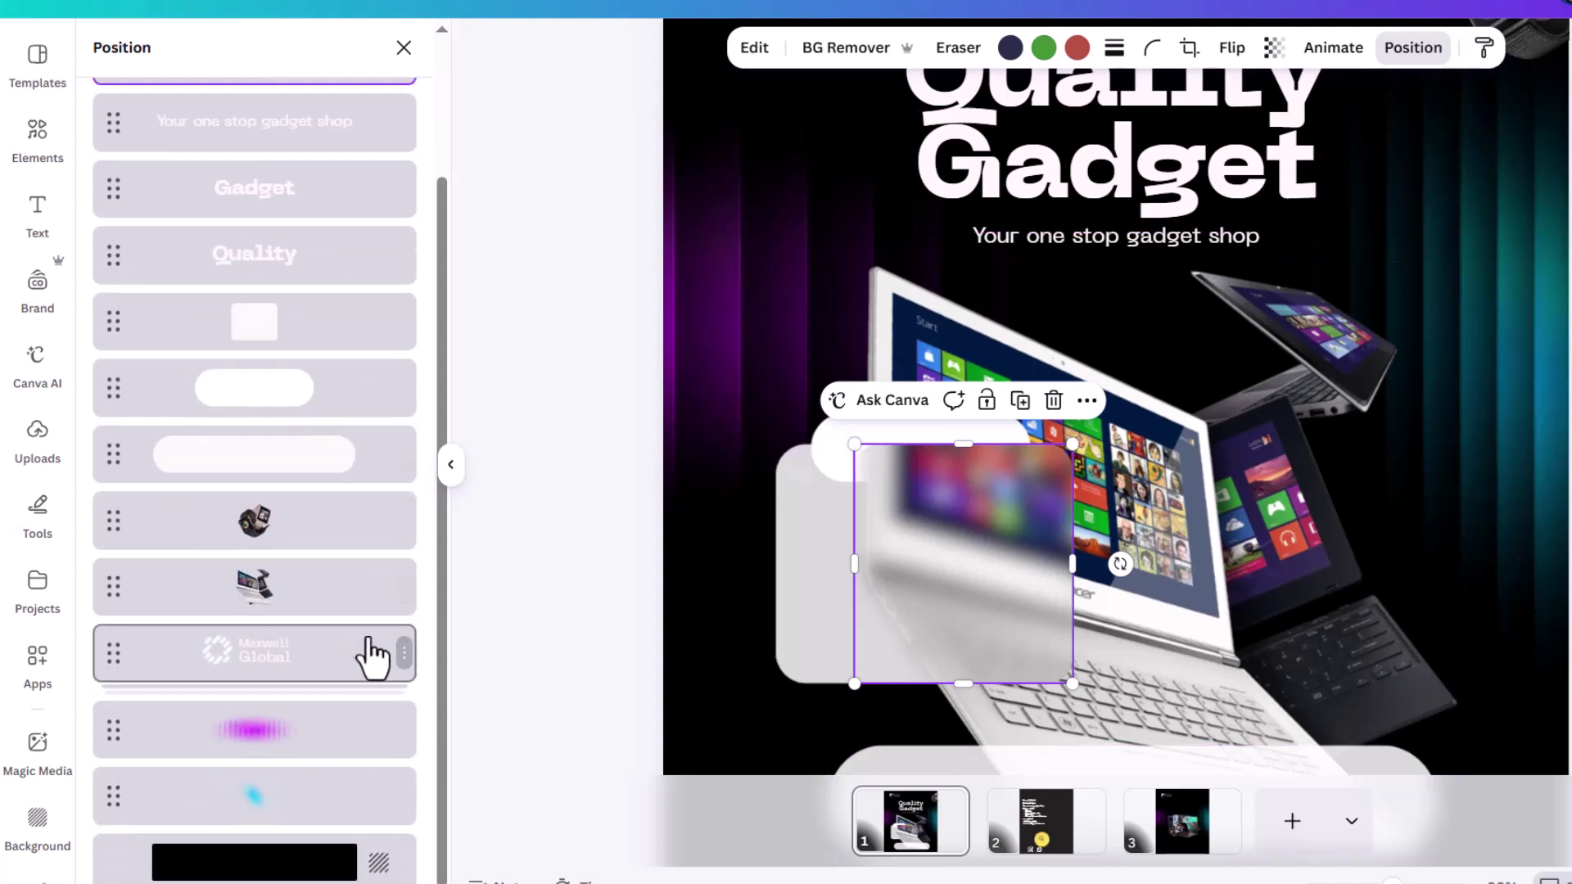
{"action": "scroll", "coordinate": [271, 434], "scroll_direction": "up", "scroll_amount": 2}
{"action": "left_click_drag", "start_coordinate": [278, 233], "coordinate": [278, 544]}
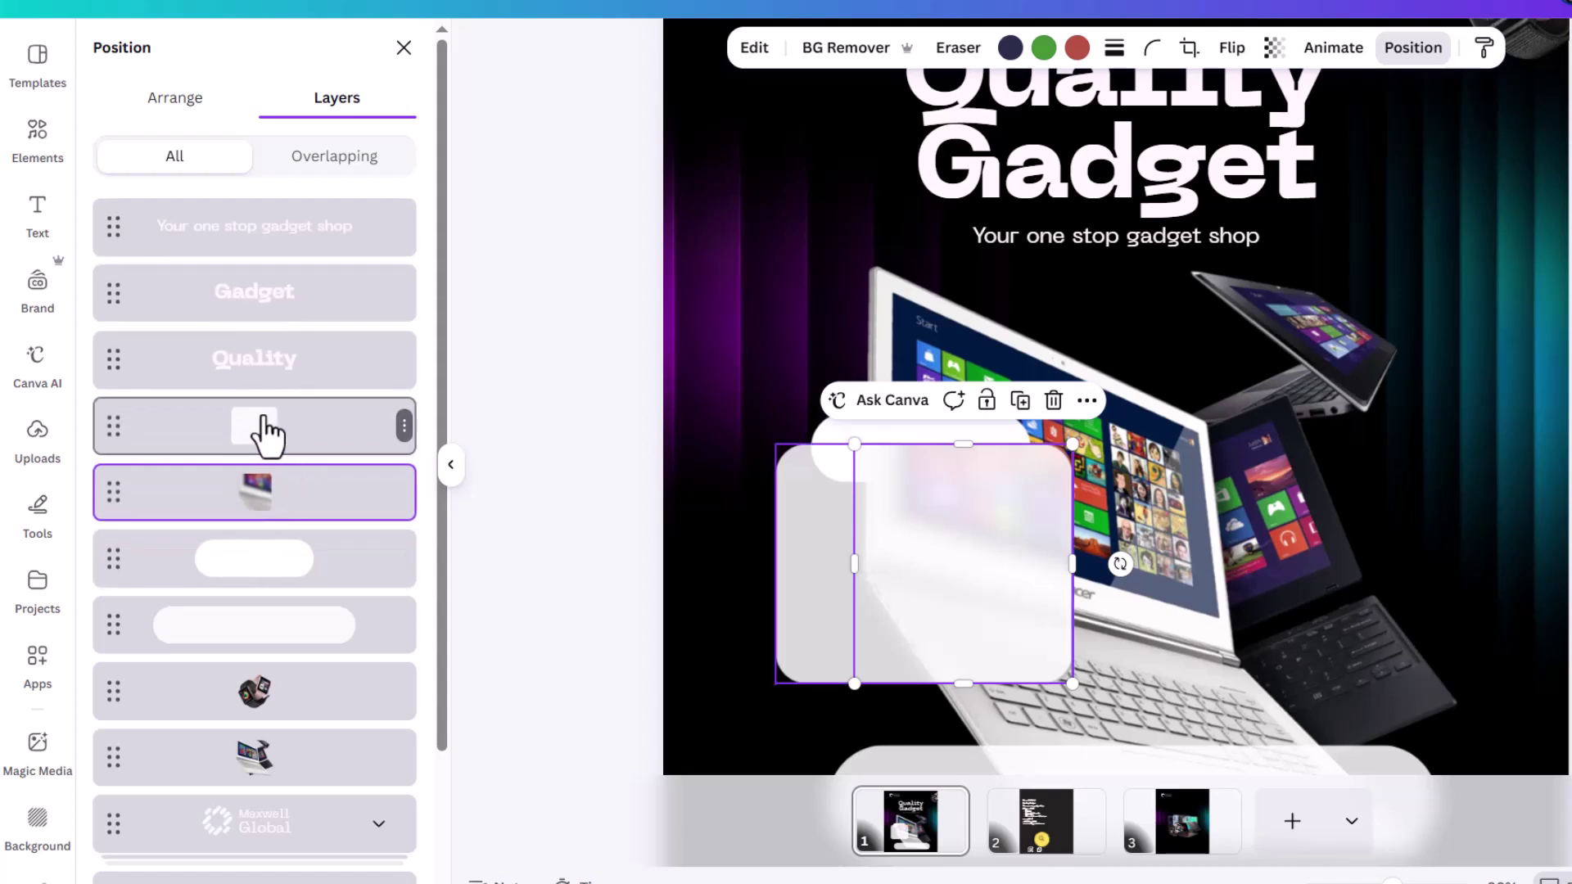
{"action": "left_click_drag", "start_coordinate": [290, 475], "coordinate": [298, 426]}
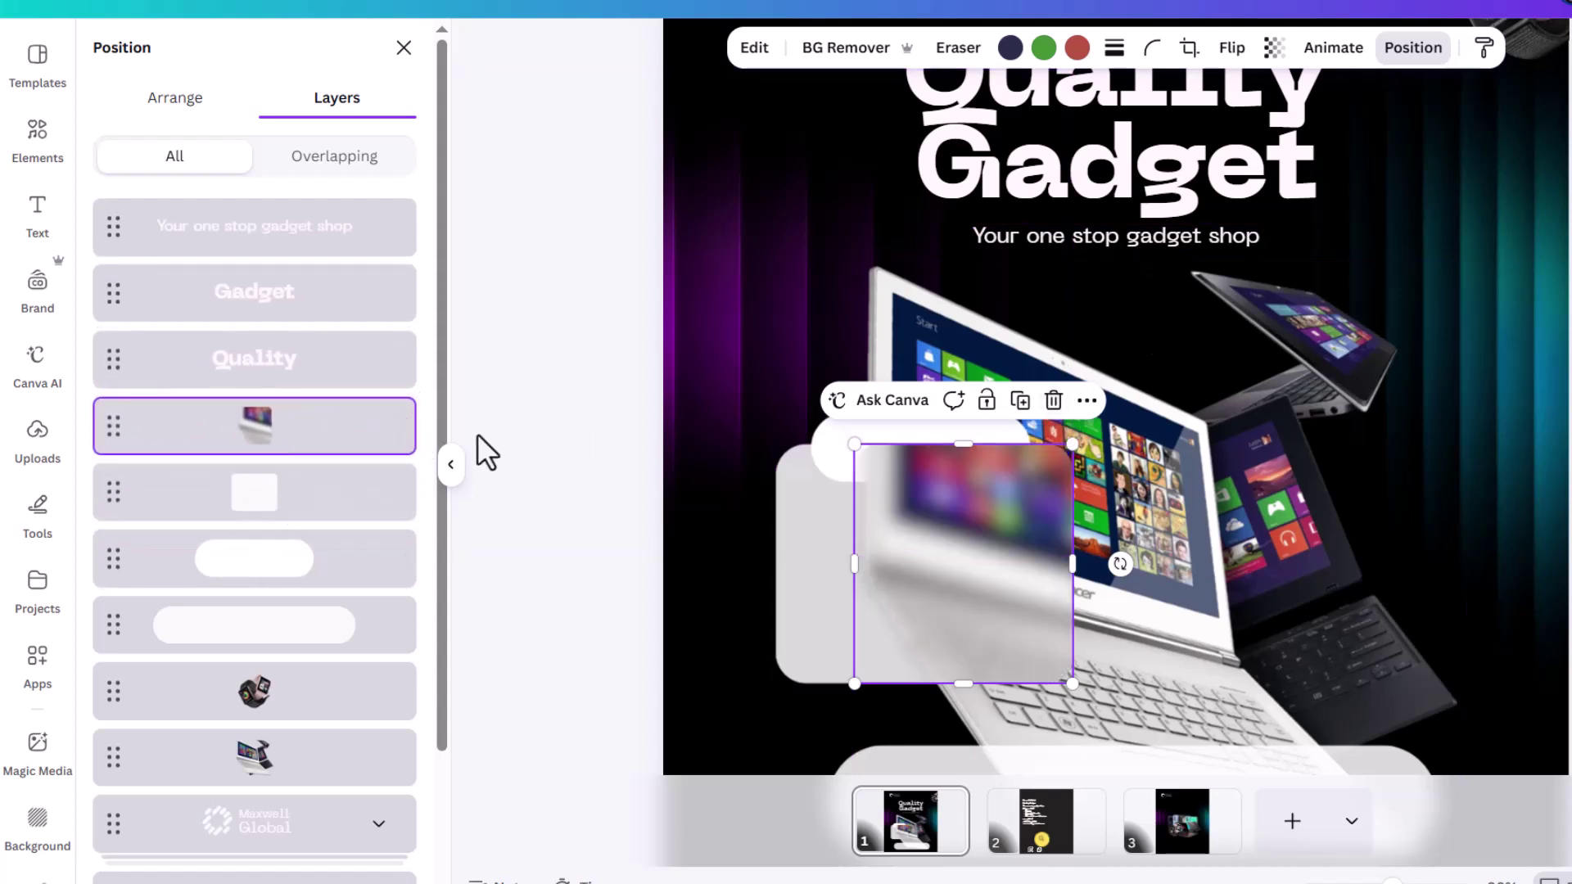
{"action": "left_click_drag", "start_coordinate": [287, 561], "coordinate": [301, 392]}
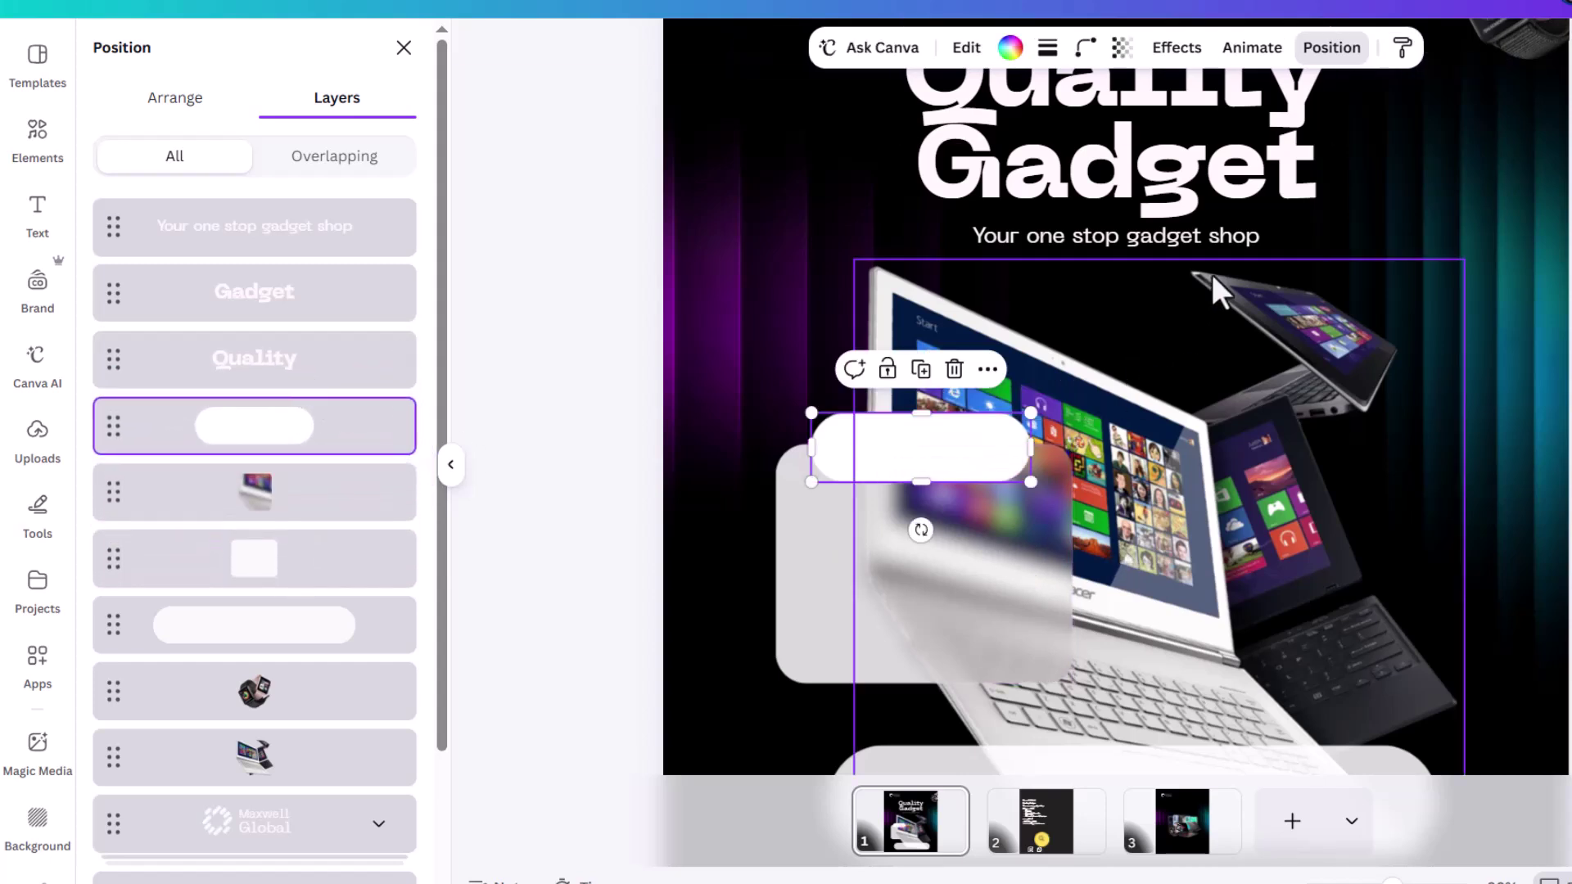
Step: Set the blurred crop's transparency to 90
{"action": "left_click", "coordinate": [1000, 618]}
{"action": "left_click", "coordinate": [1274, 47]}
{"action": "mouse_move", "coordinate": [1320, 134]}
{"action": "left_mouse_down"}
{"action": "mouse_move", "coordinate": [1282, 146]}
{"action": "mouse_move", "coordinate": [1305, 154]}
{"action": "left_mouse_up"}
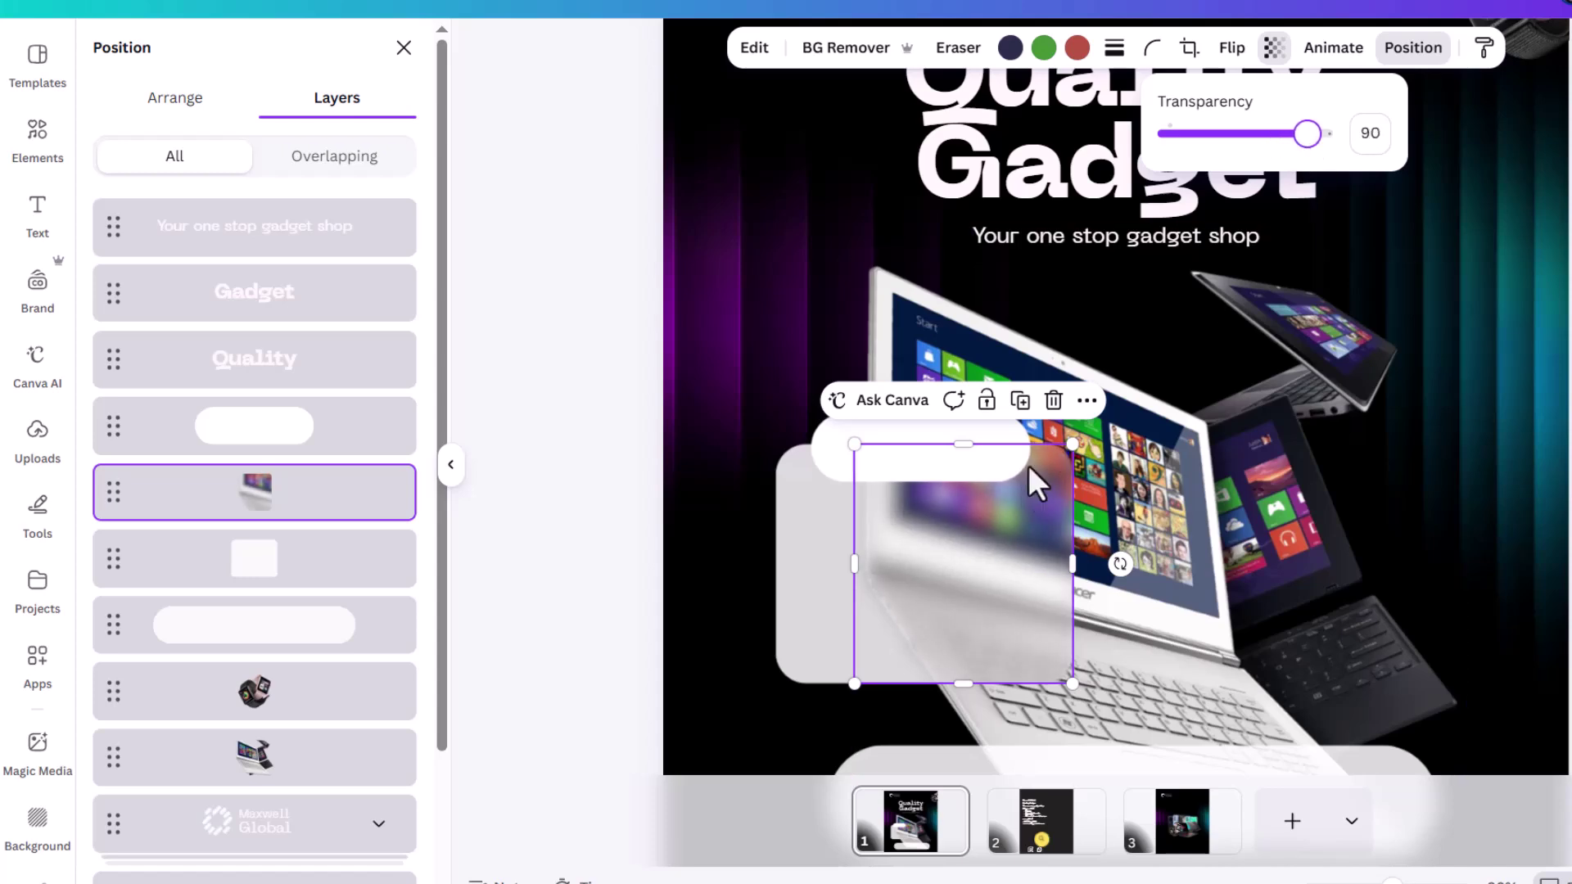
{"action": "scroll", "coordinate": [1063, 439], "scroll_direction": "down", "scroll_amount": 3}
{"action": "key", "text": "Escape"}
{"action": "key", "text": "Escape"}
{"action": "key", "text": "Escape"}
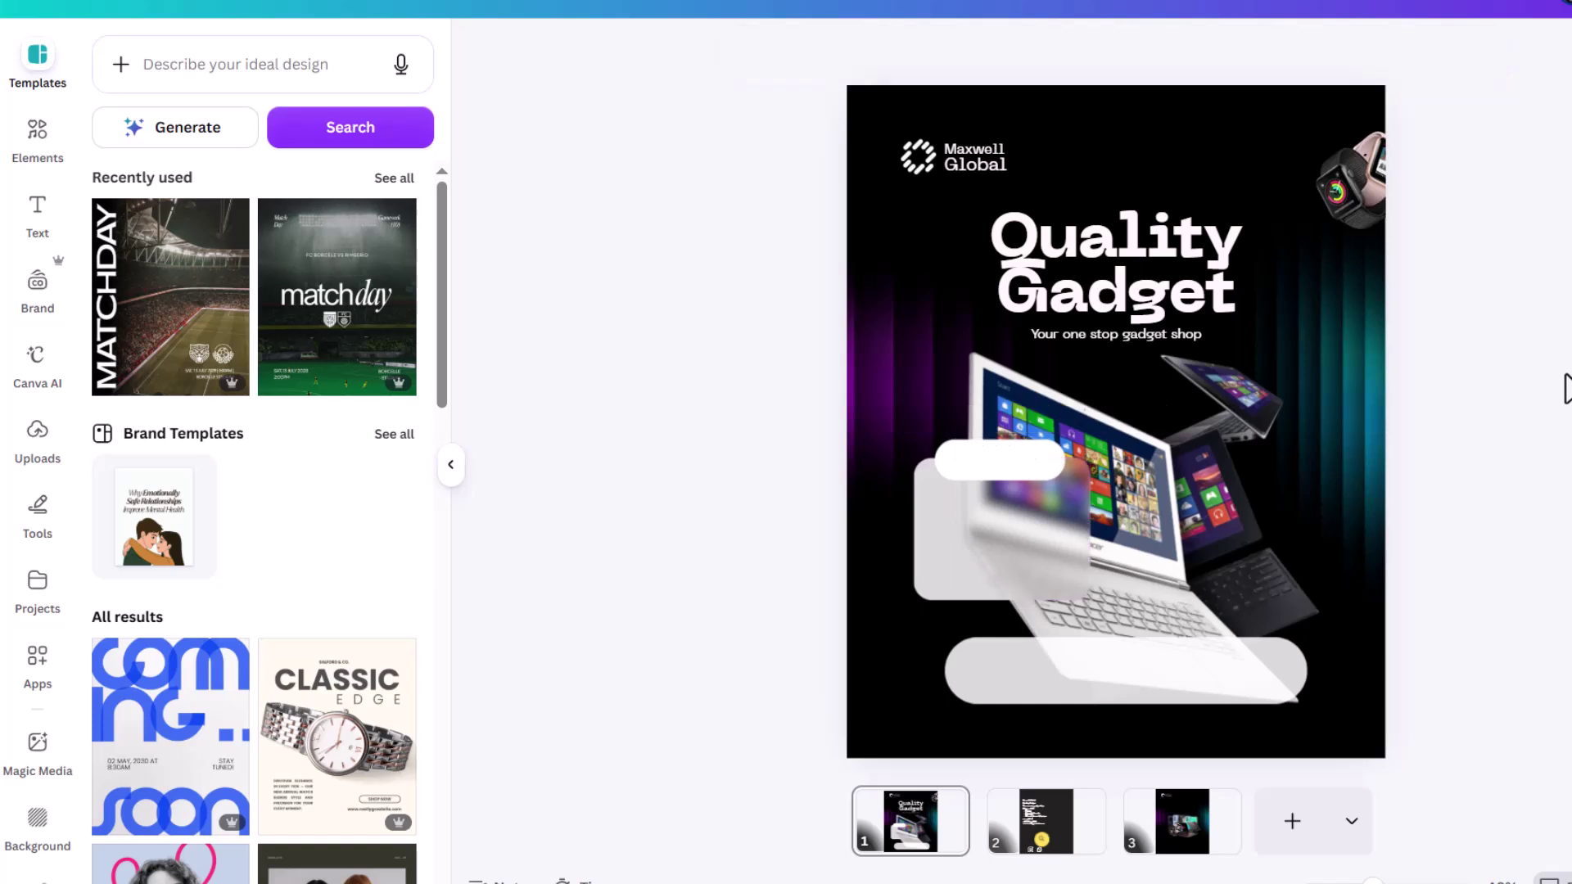
Step: Lower the blurred crop's brightness to -48
{"action": "scroll", "coordinate": [1511, 450], "scroll_direction": "up", "scroll_amount": 2}
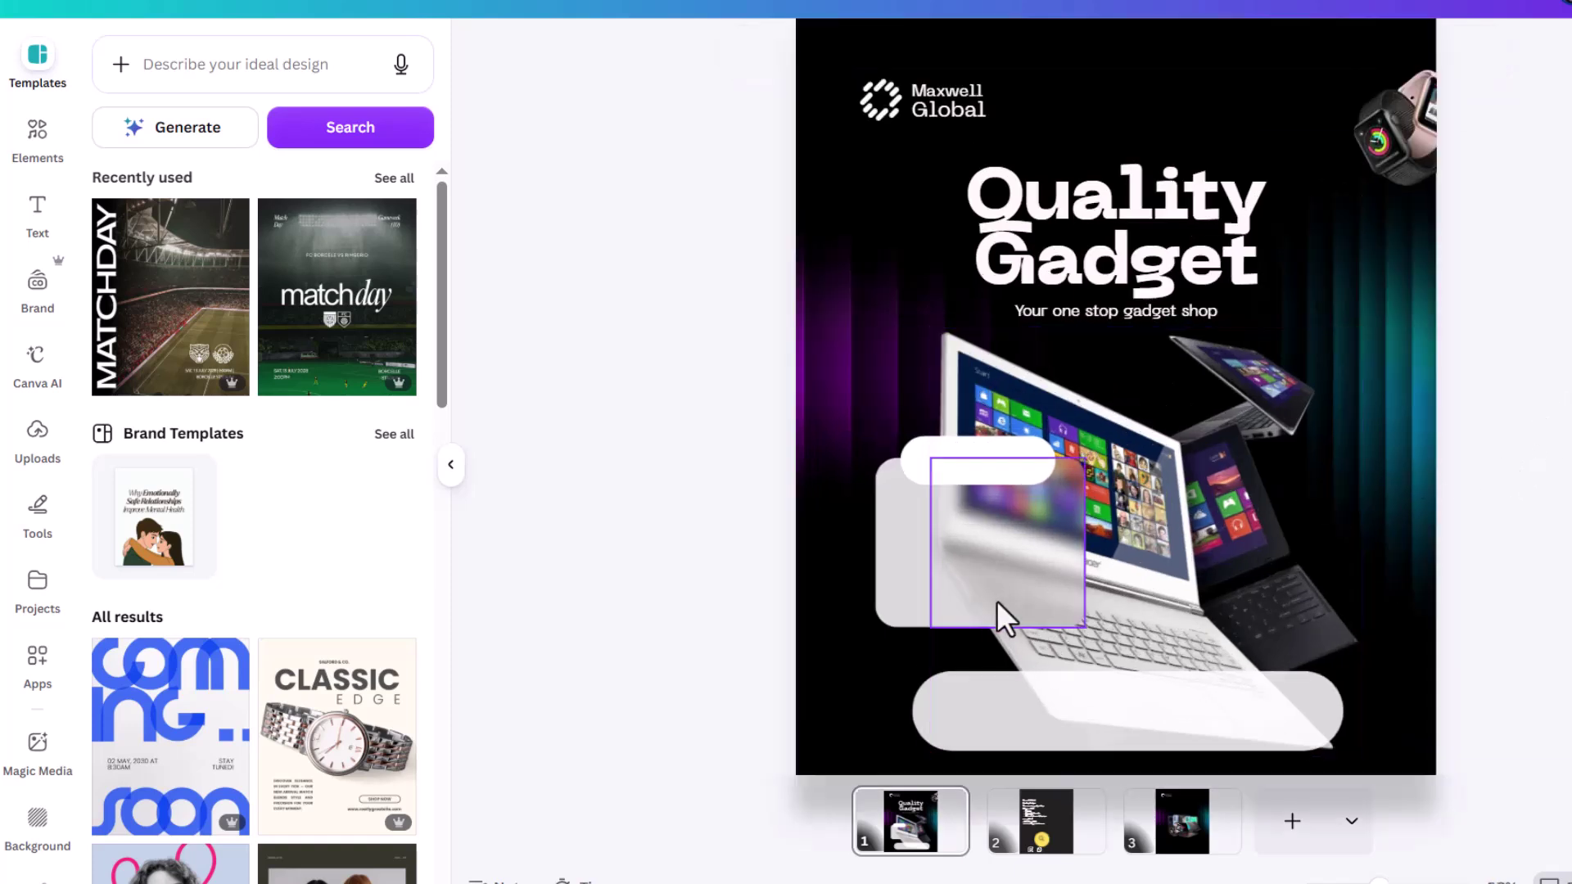
{"action": "left_click", "coordinate": [1033, 557]}
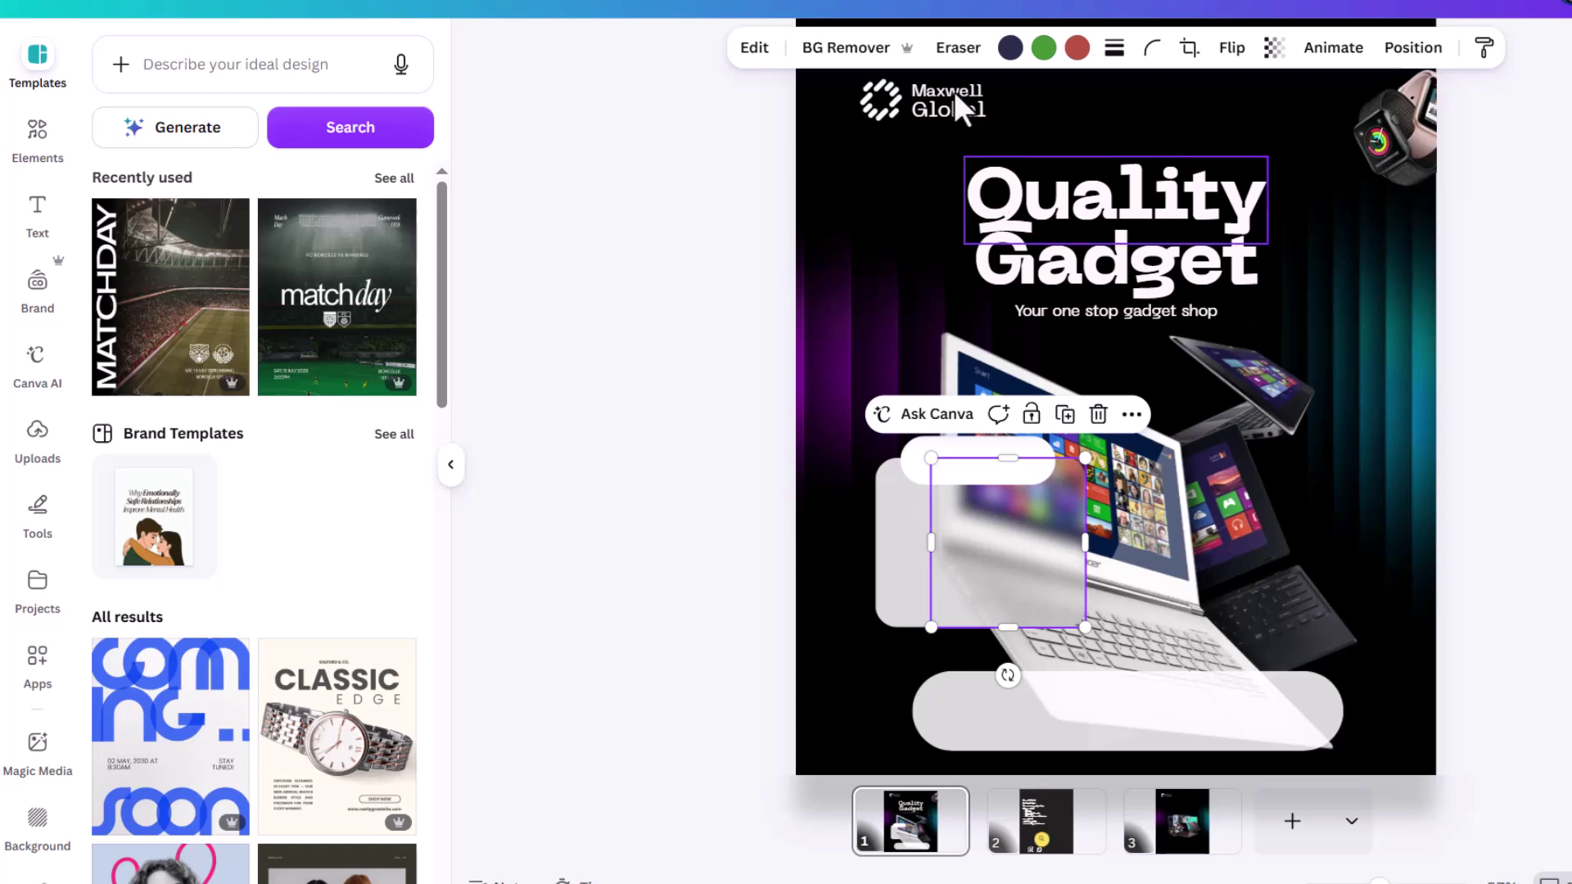
{"action": "left_click", "coordinate": [754, 50]}
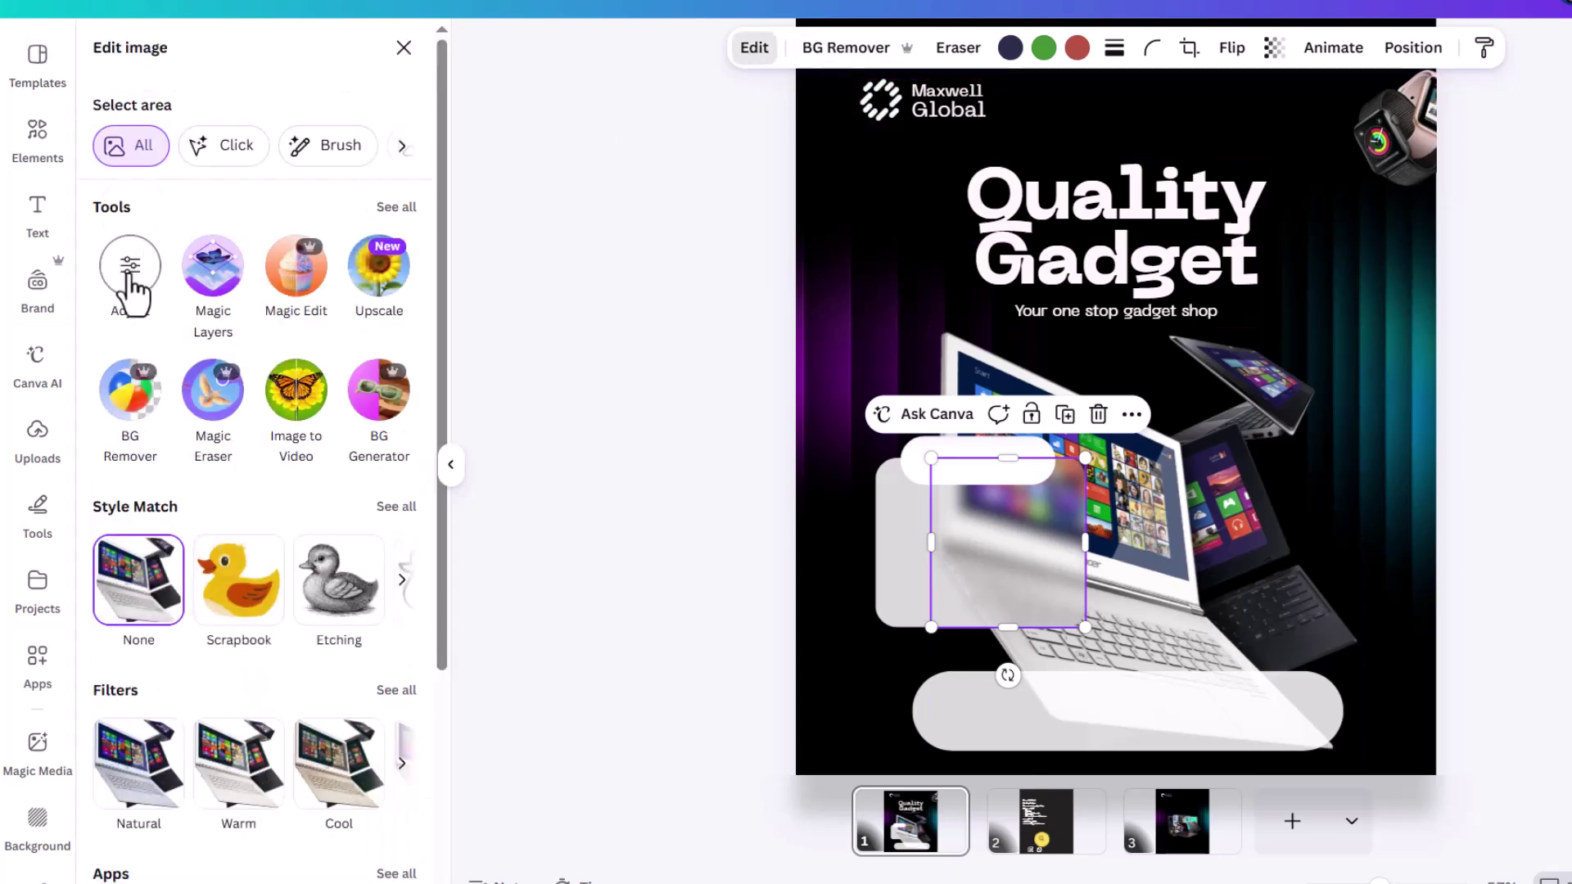
{"action": "left_click", "coordinate": [134, 278]}
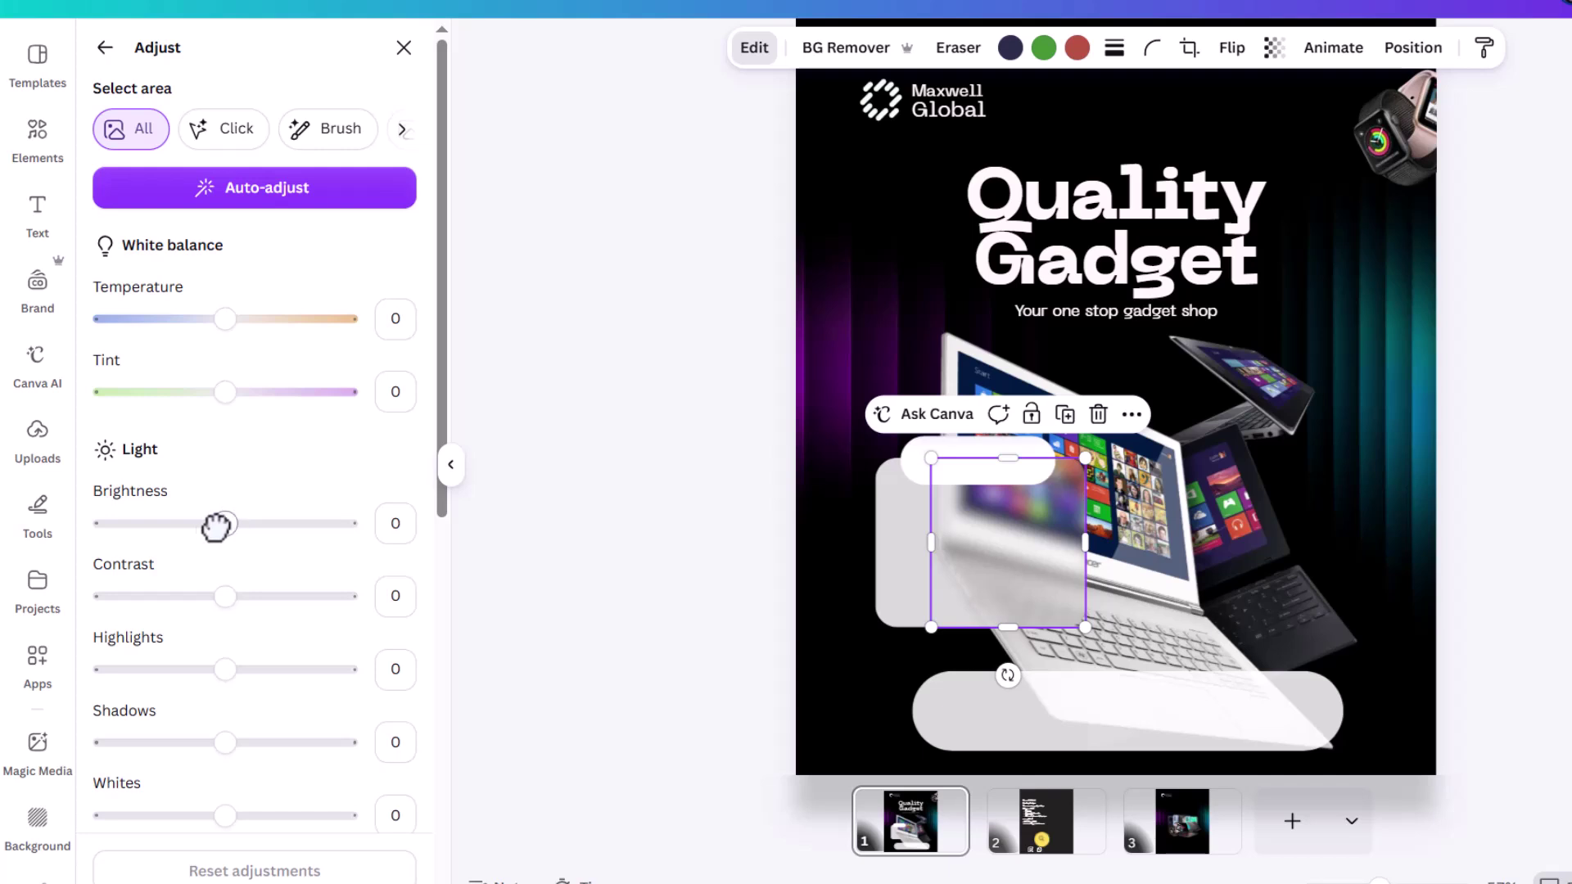
{"action": "left_click_drag", "start_coordinate": [221, 526], "coordinate": [197, 528]}
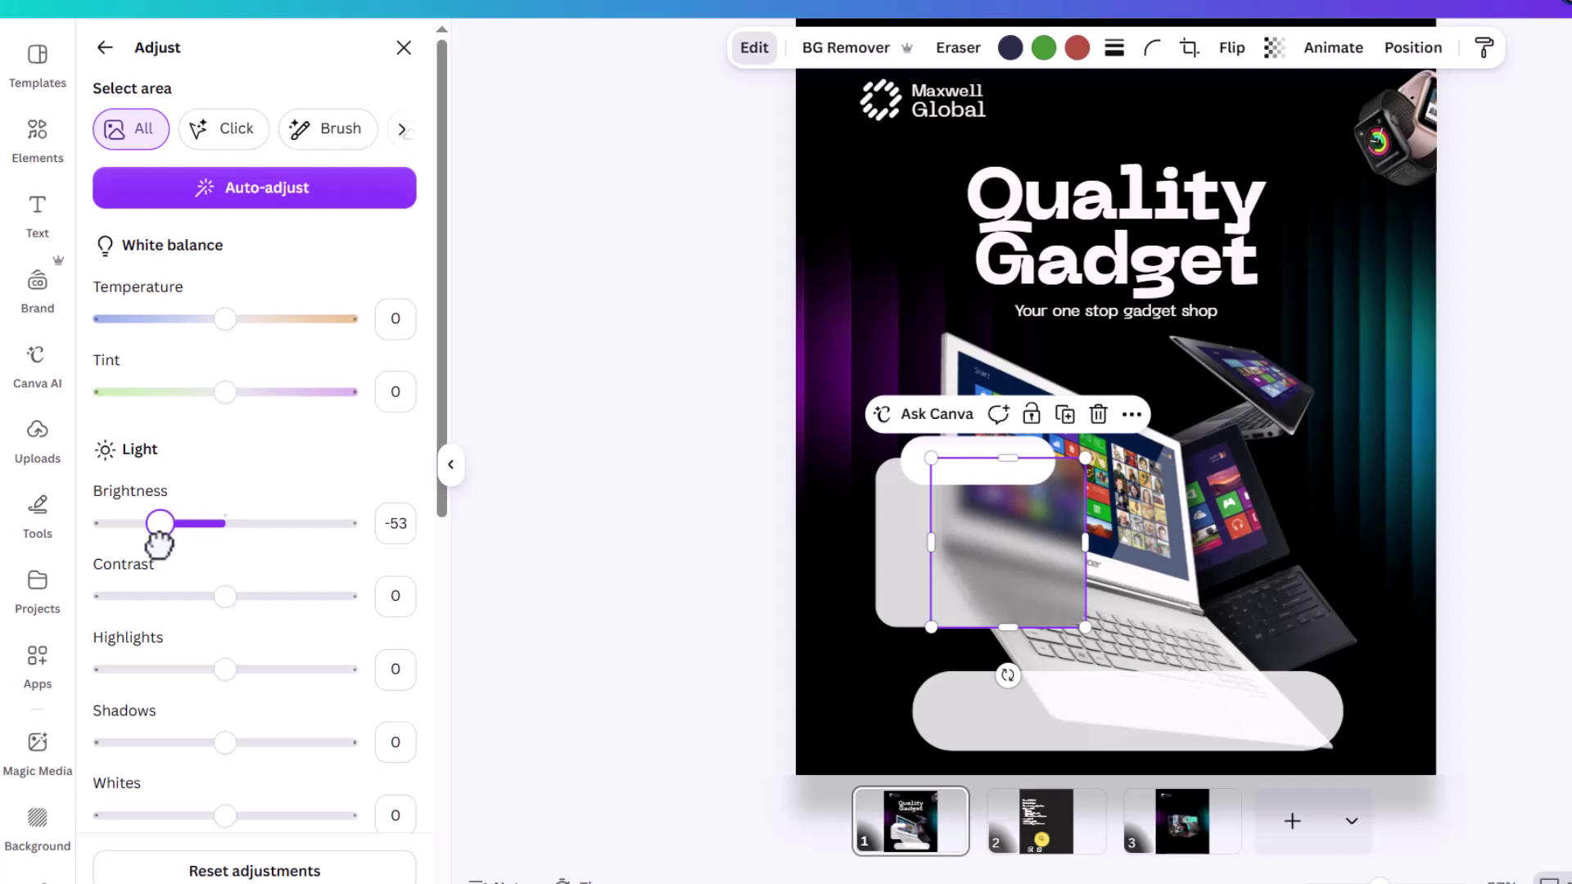
{"action": "left_click_drag", "start_coordinate": [163, 536], "coordinate": [166, 536]}
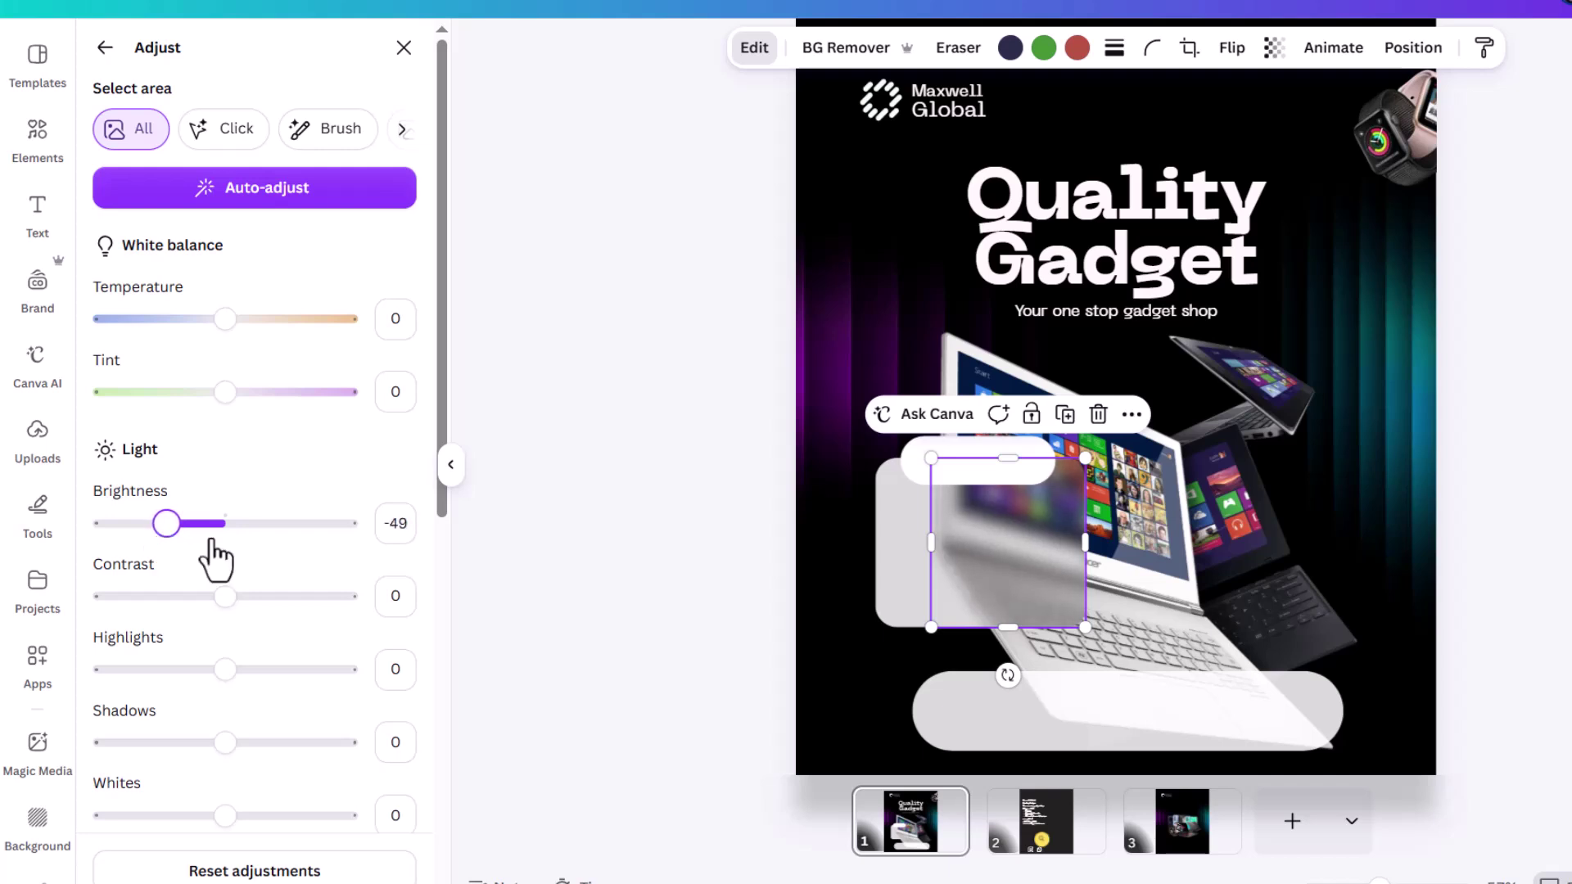
Step: Try a lower transparency of 64 on the blurred crop, then set it to 91
{"action": "left_click", "coordinate": [1274, 47]}
{"action": "left_click_drag", "start_coordinate": [1307, 133], "coordinate": [1272, 132]}
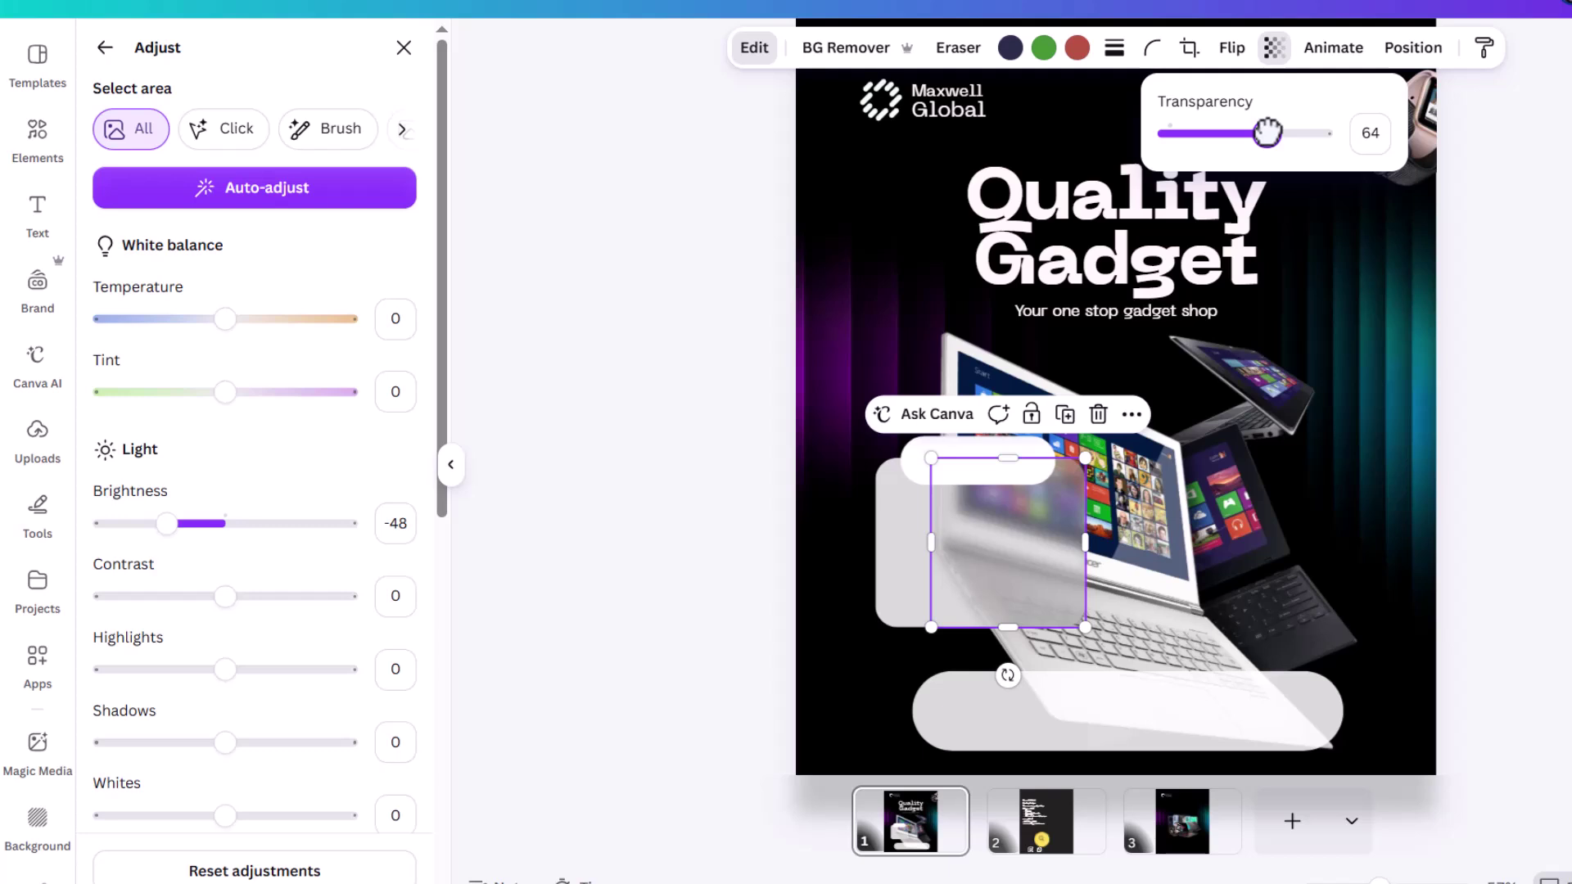
{"action": "left_click_drag", "start_coordinate": [1267, 132], "coordinate": [1309, 136]}
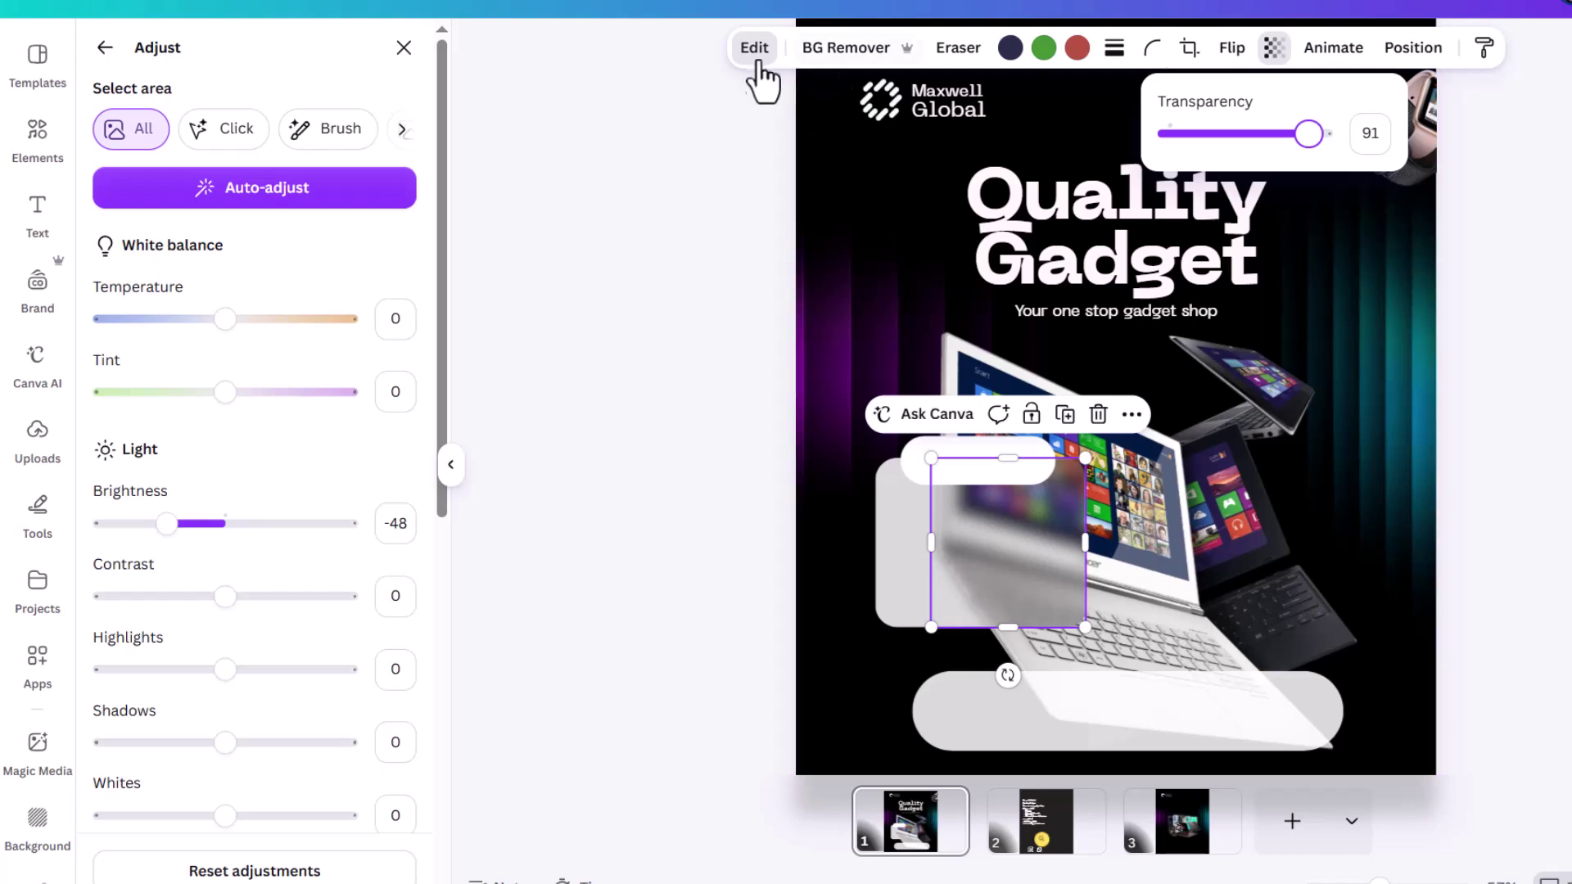
Step: Increase the blurred crop's whole-image blur intensity to 92
{"action": "left_click", "coordinate": [100, 51]}
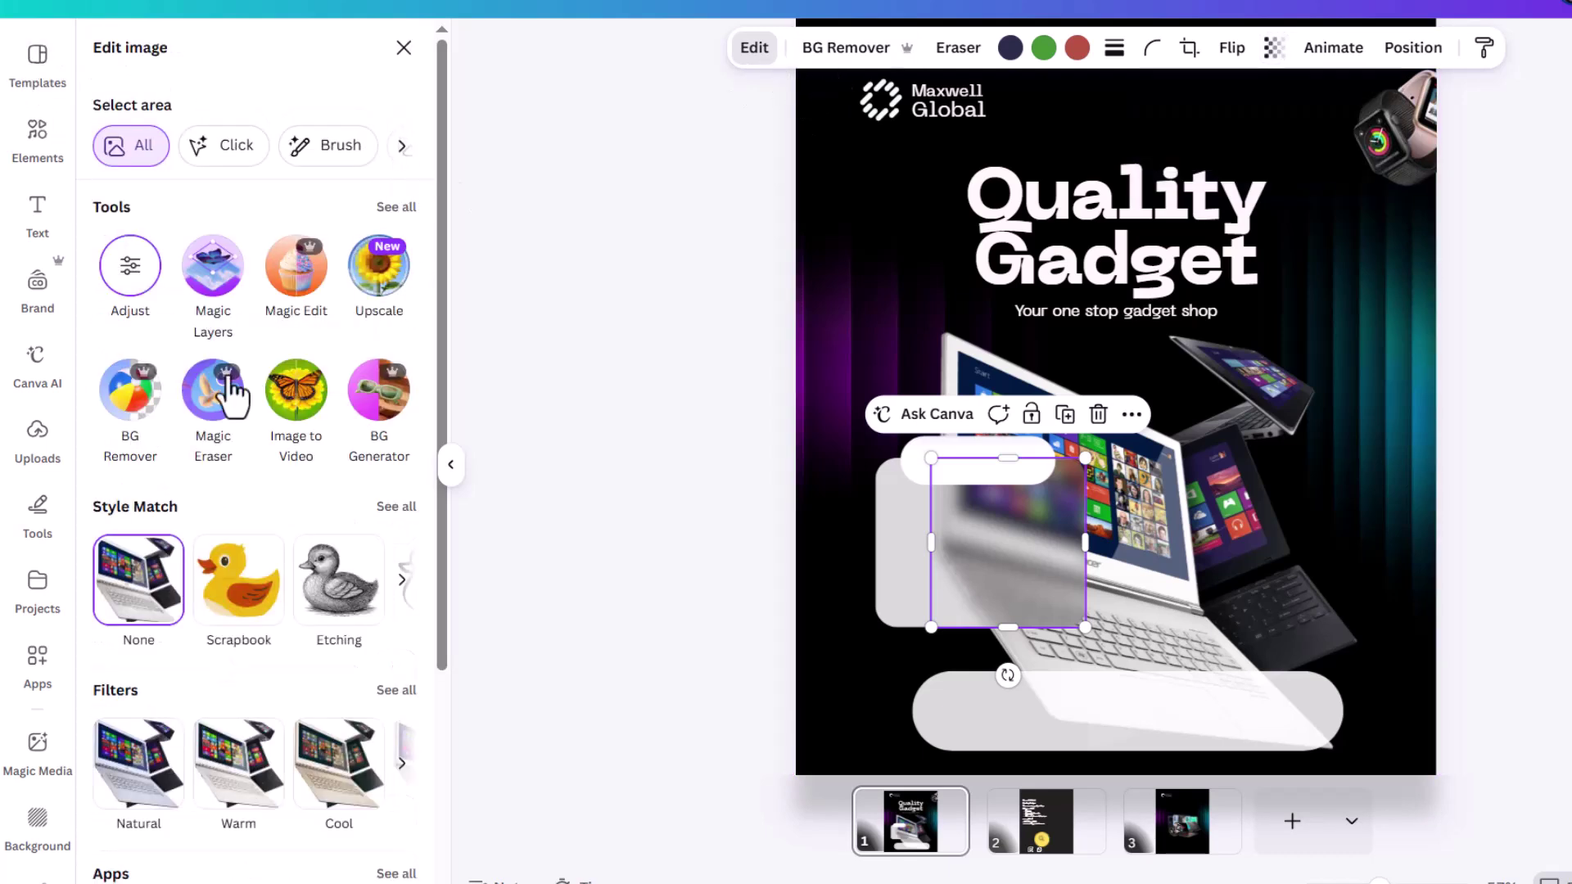
{"action": "left_click", "coordinate": [133, 268]}
{"action": "left_click", "coordinate": [104, 48]}
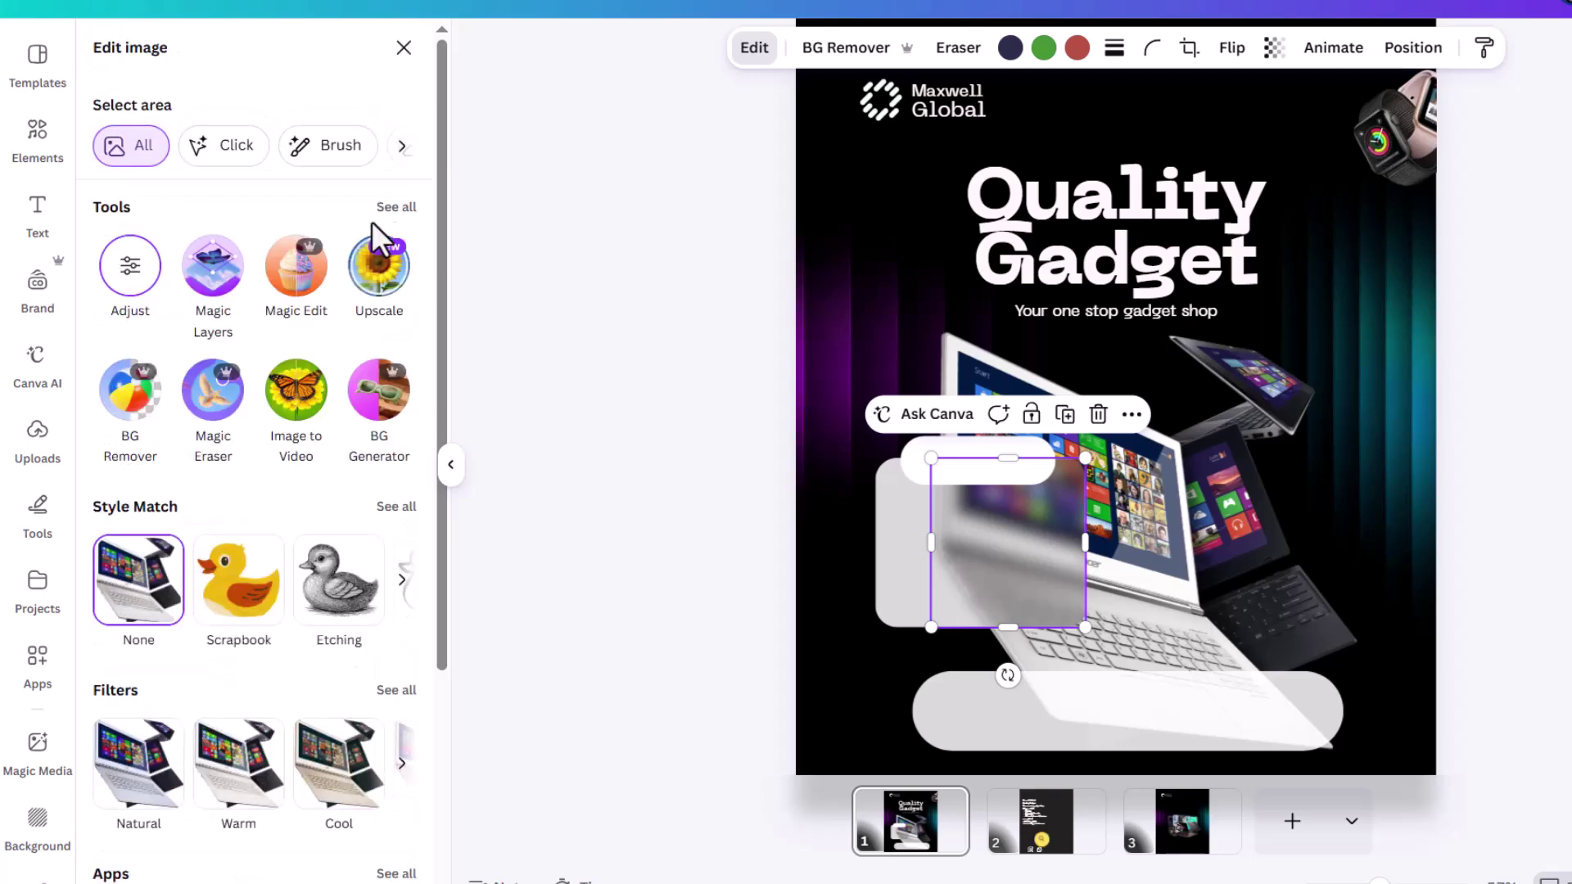
{"action": "left_click", "coordinate": [398, 210]}
{"action": "left_click", "coordinate": [129, 281]}
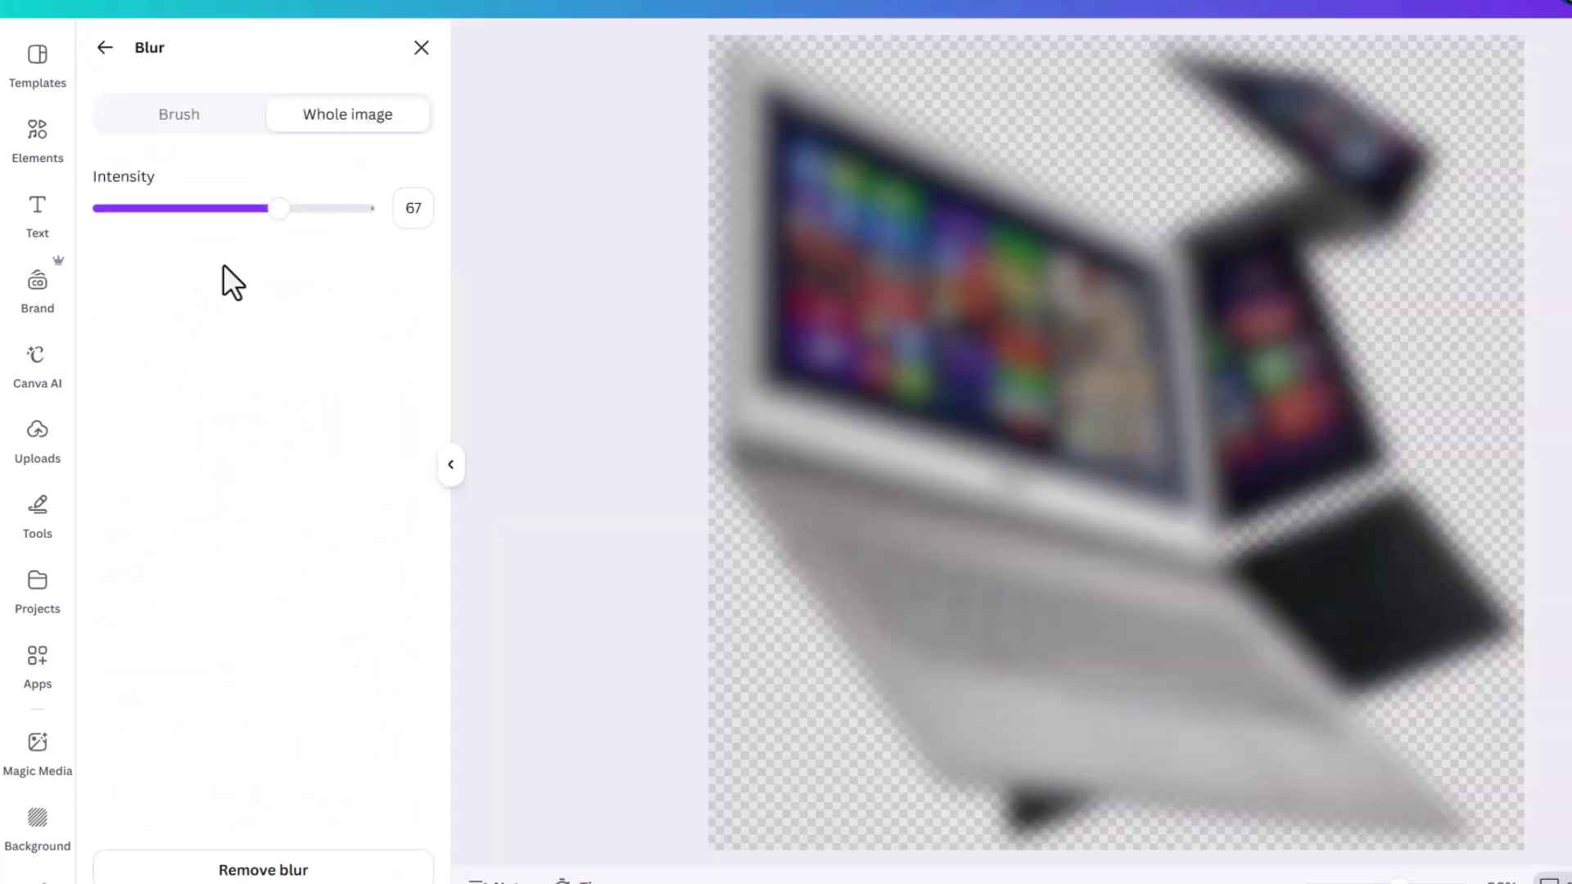
{"action": "left_click_drag", "start_coordinate": [284, 208], "coordinate": [347, 208]}
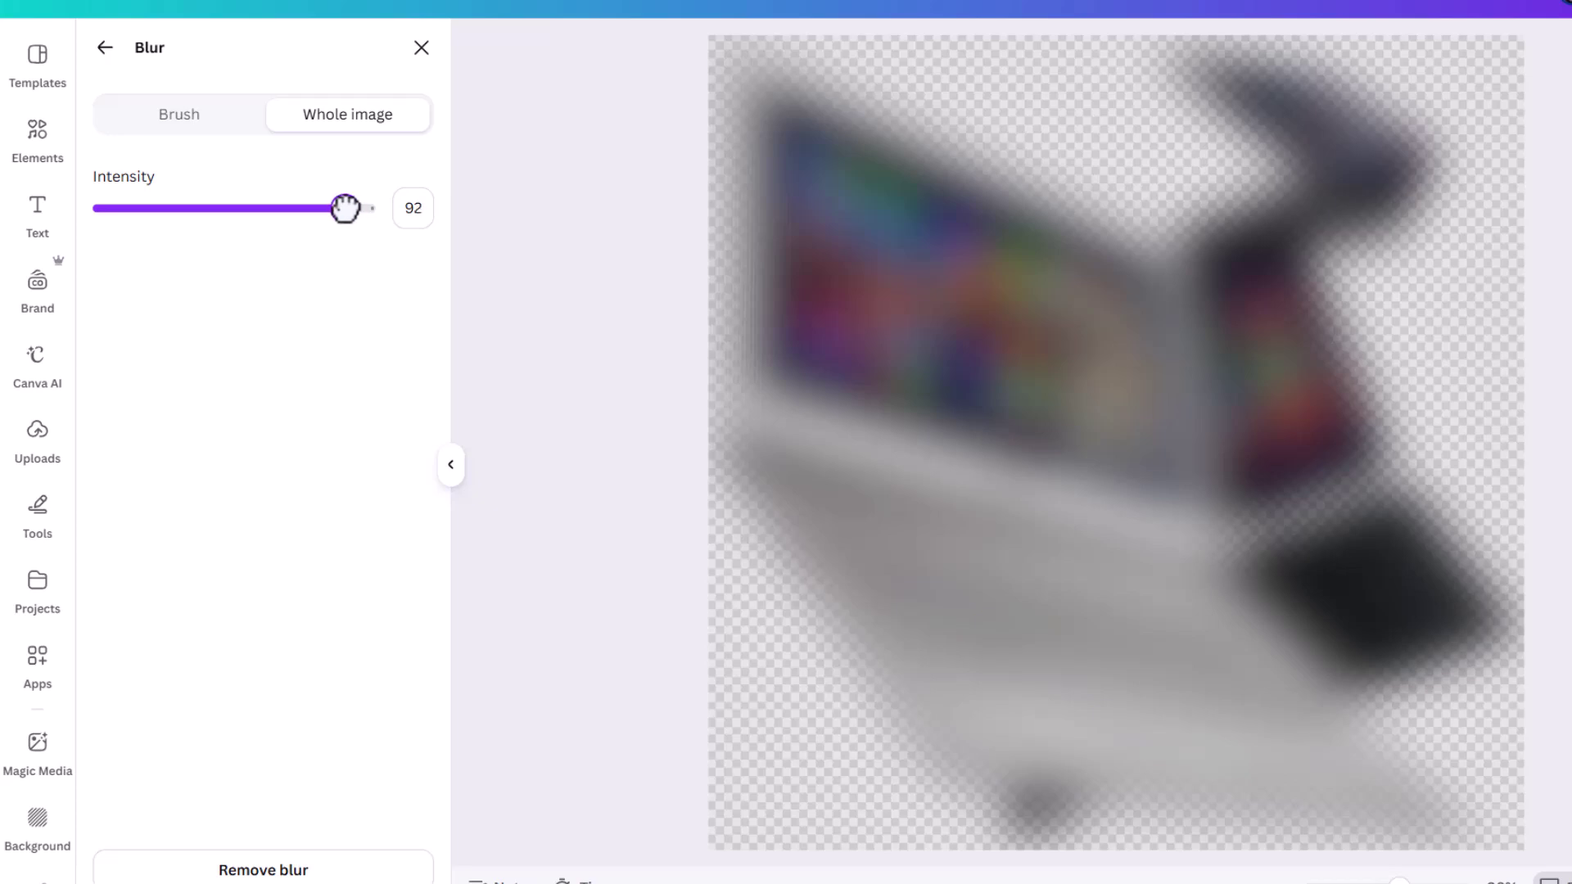
{"action": "left_click", "coordinate": [105, 49]}
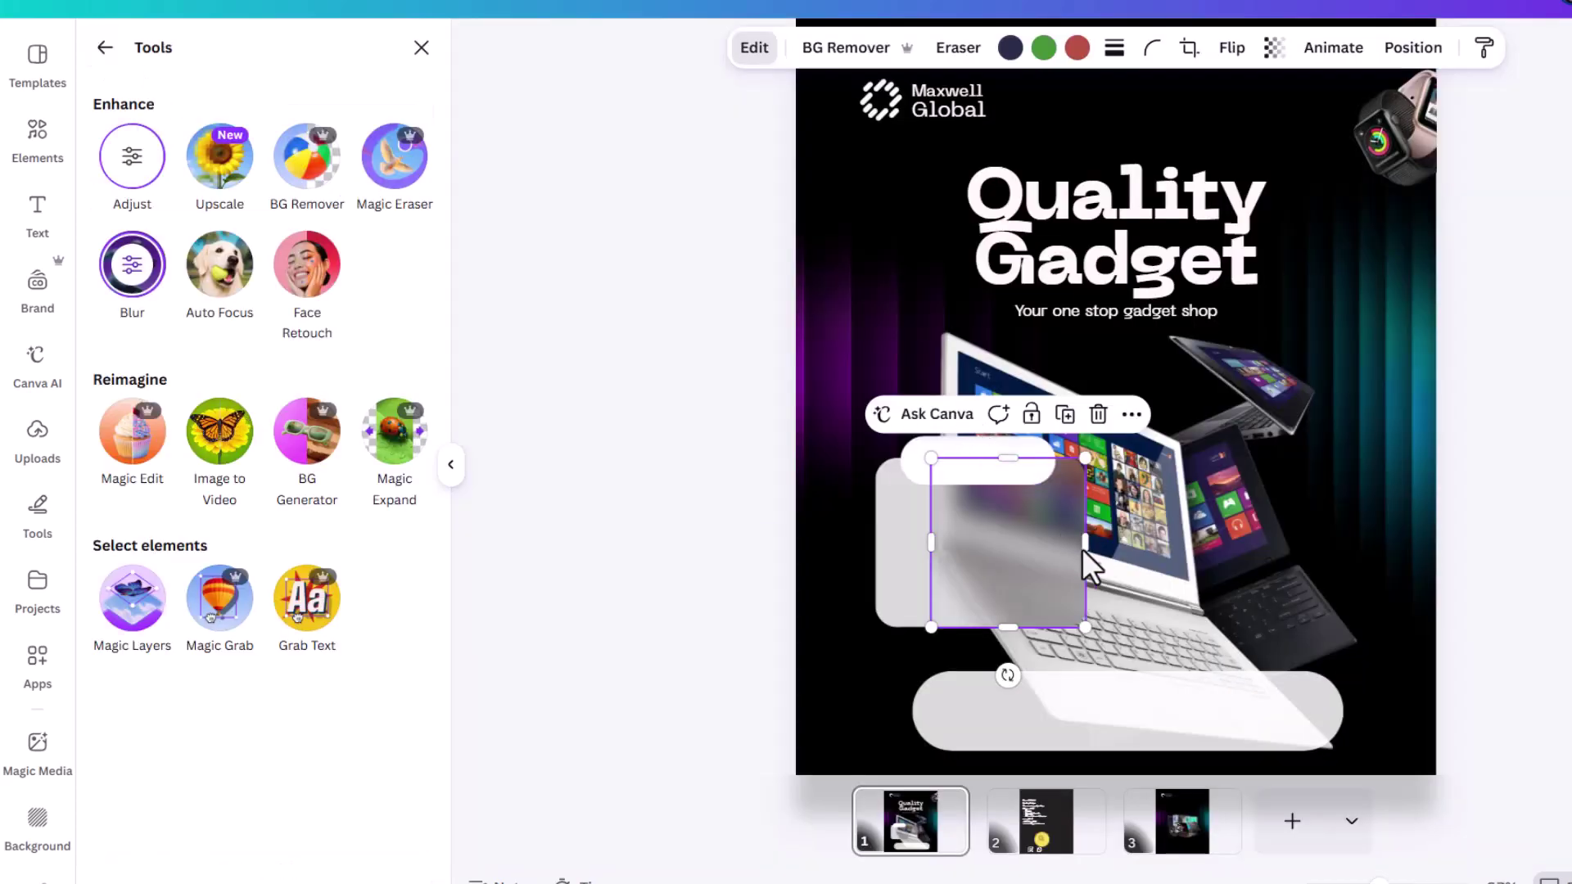
{"action": "left_click", "coordinate": [1558, 509]}
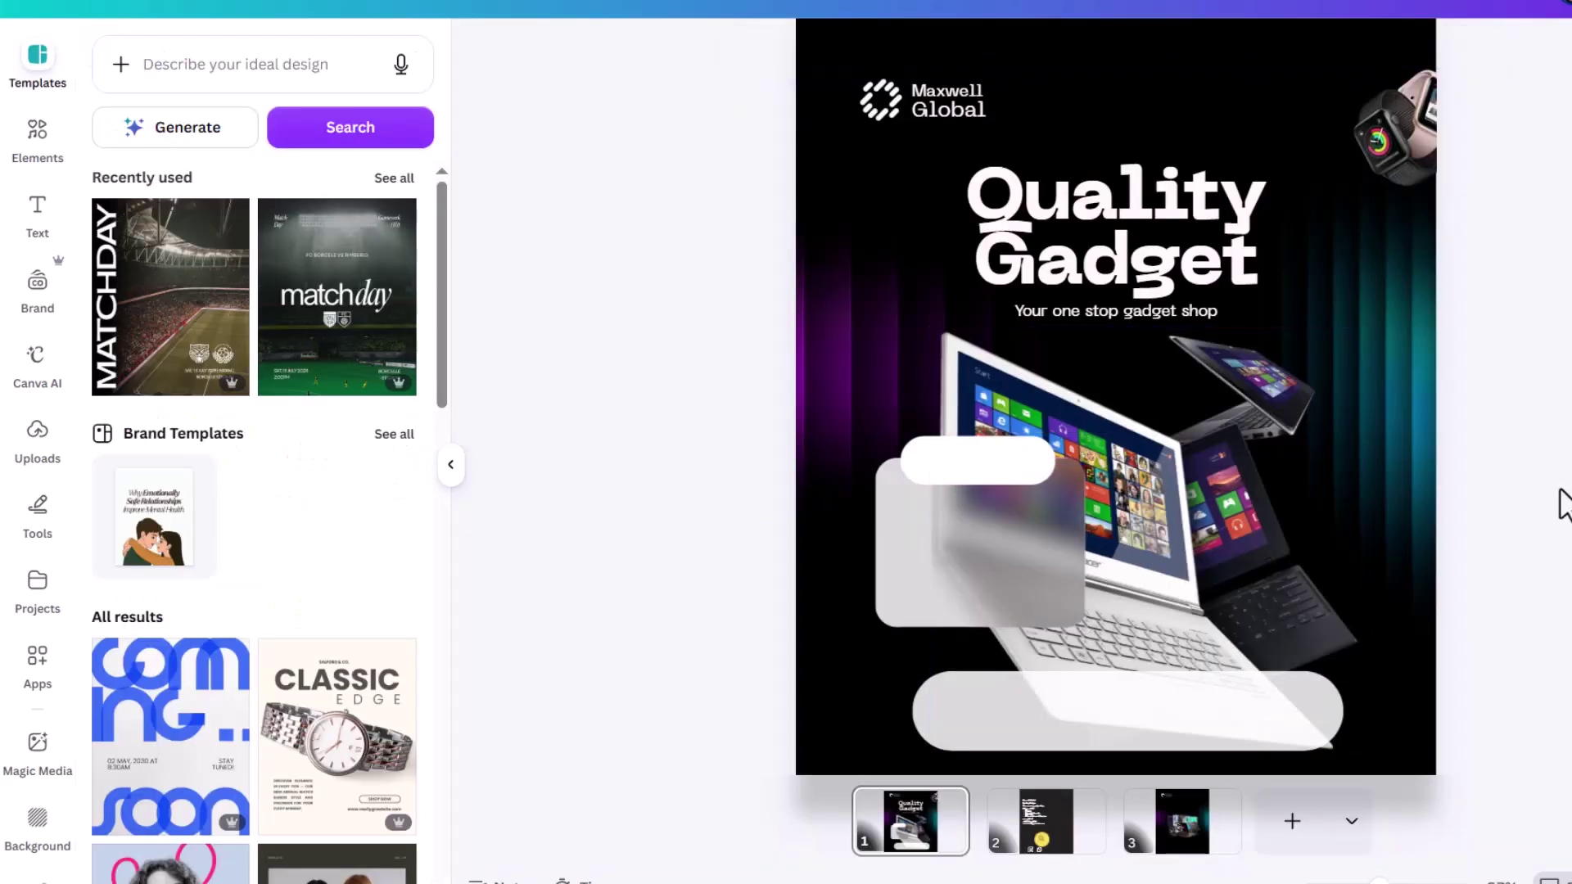
Step: Examine the frosted-glass effect on the card up close and within the whole flyer
{"action": "scroll", "coordinate": [941, 552], "scroll_direction": "up", "scroll_amount": 3}
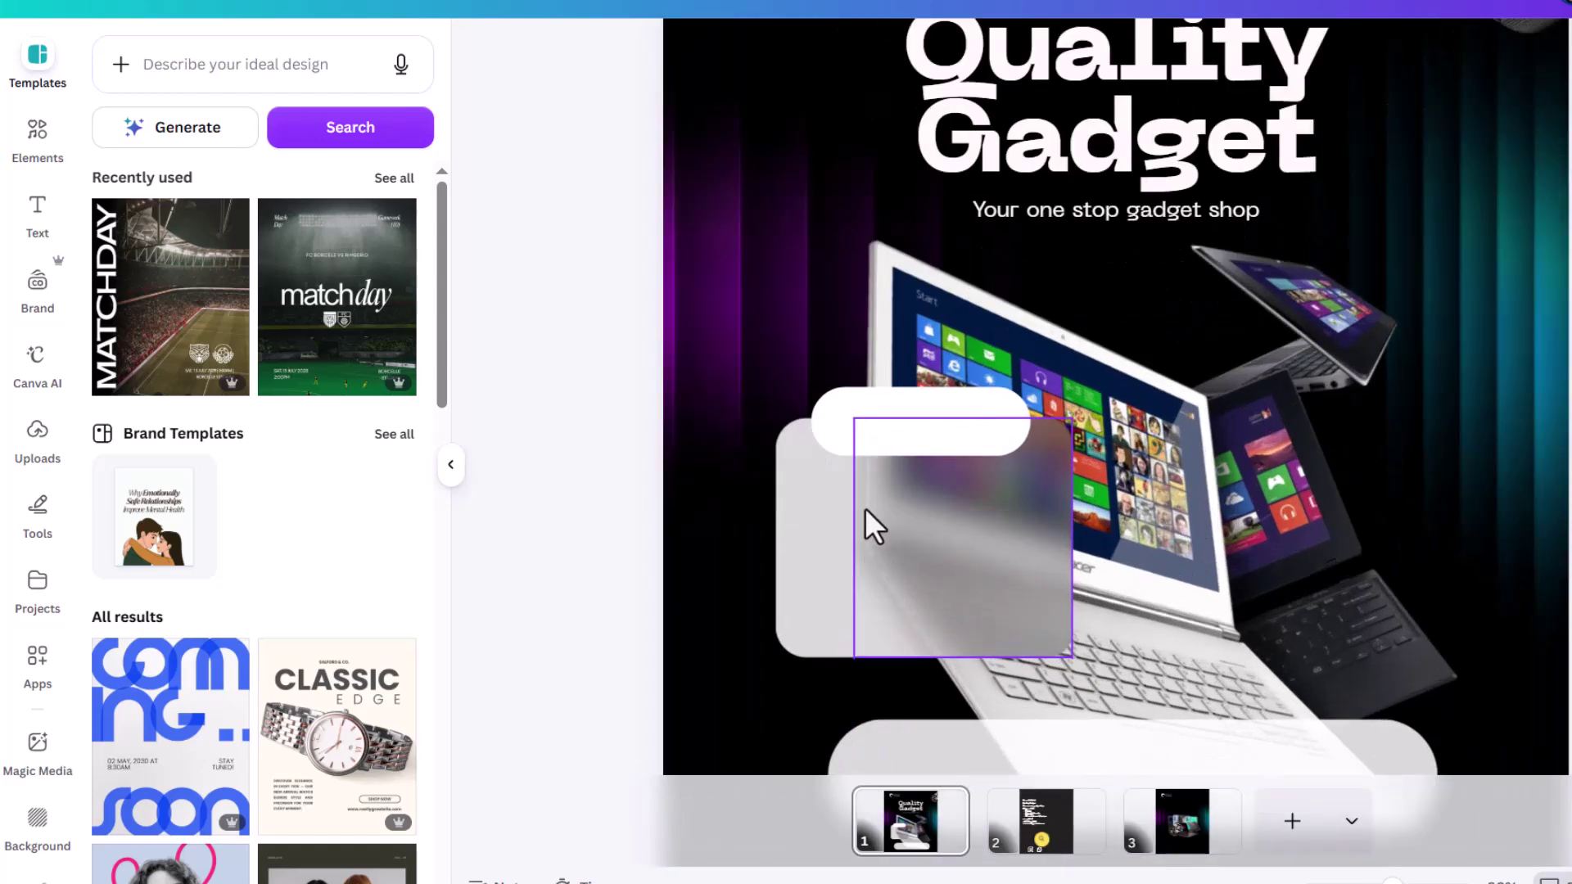
{"action": "scroll", "coordinate": [854, 537], "scroll_direction": "up", "scroll_amount": 2}
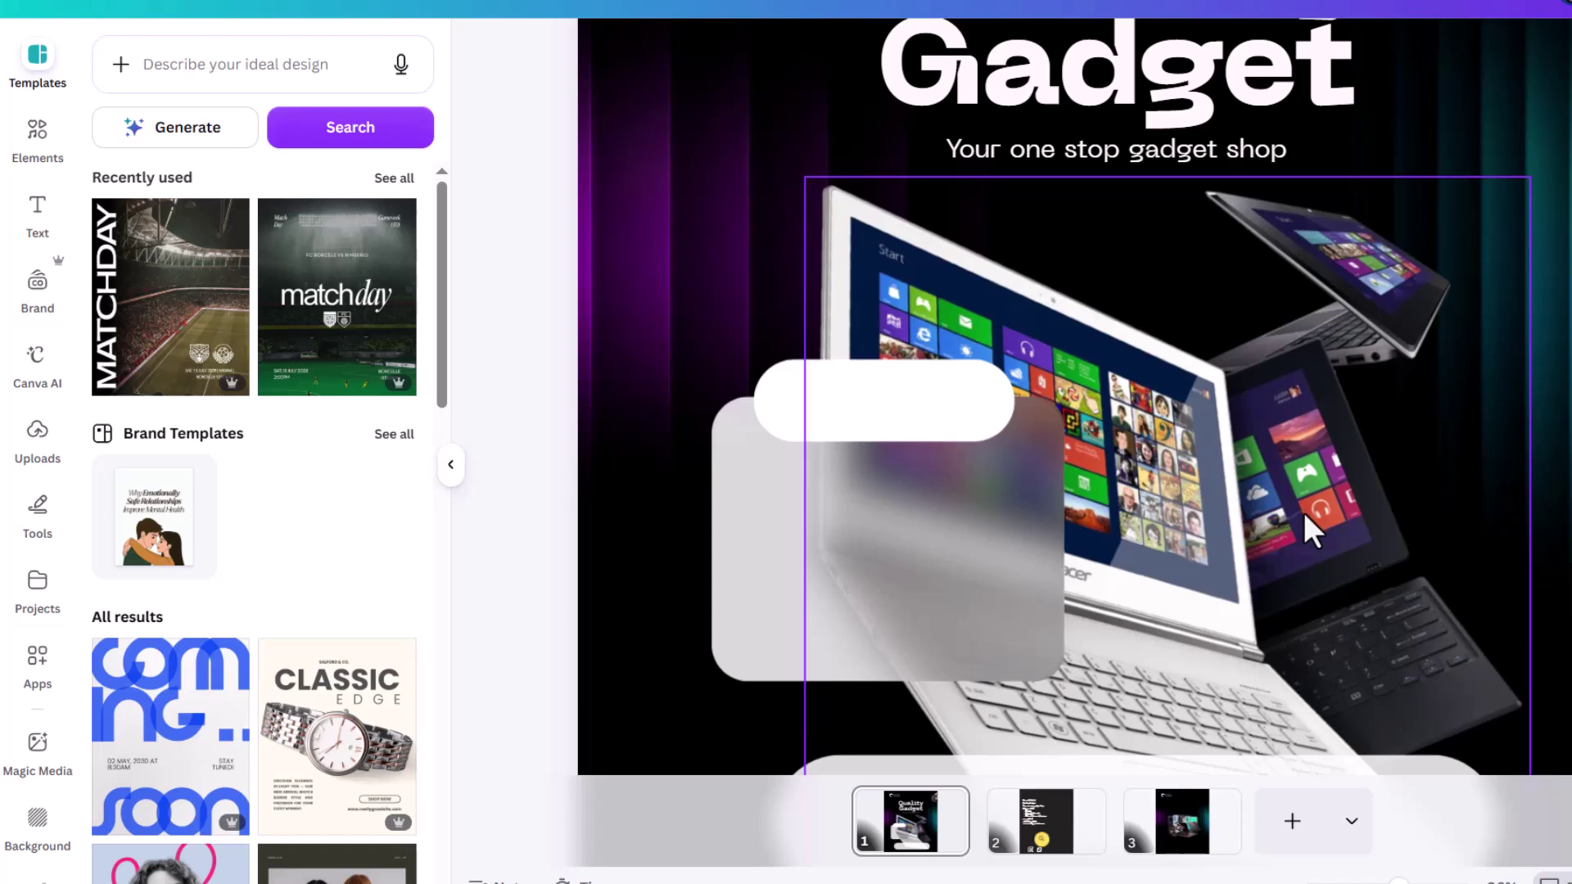
{"action": "left_click", "coordinate": [655, 469]}
{"action": "scroll", "coordinate": [960, 557], "scroll_direction": "down", "scroll_amount": 1}
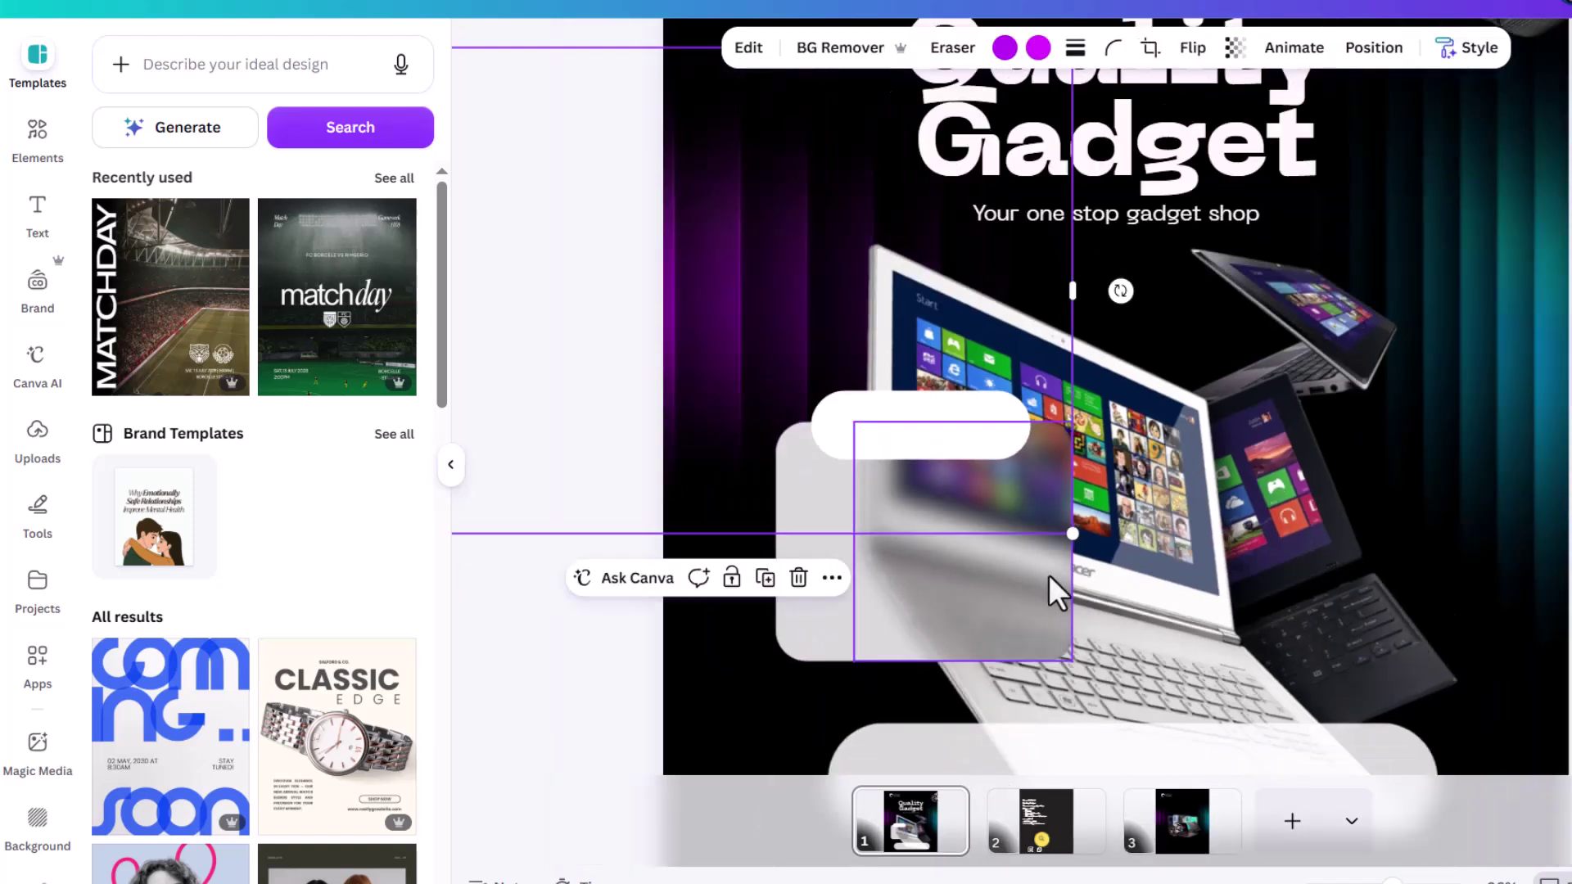
{"action": "left_click", "coordinate": [1565, 557]}
{"action": "scroll", "coordinate": [914, 533], "scroll_direction": "down", "scroll_amount": 1}
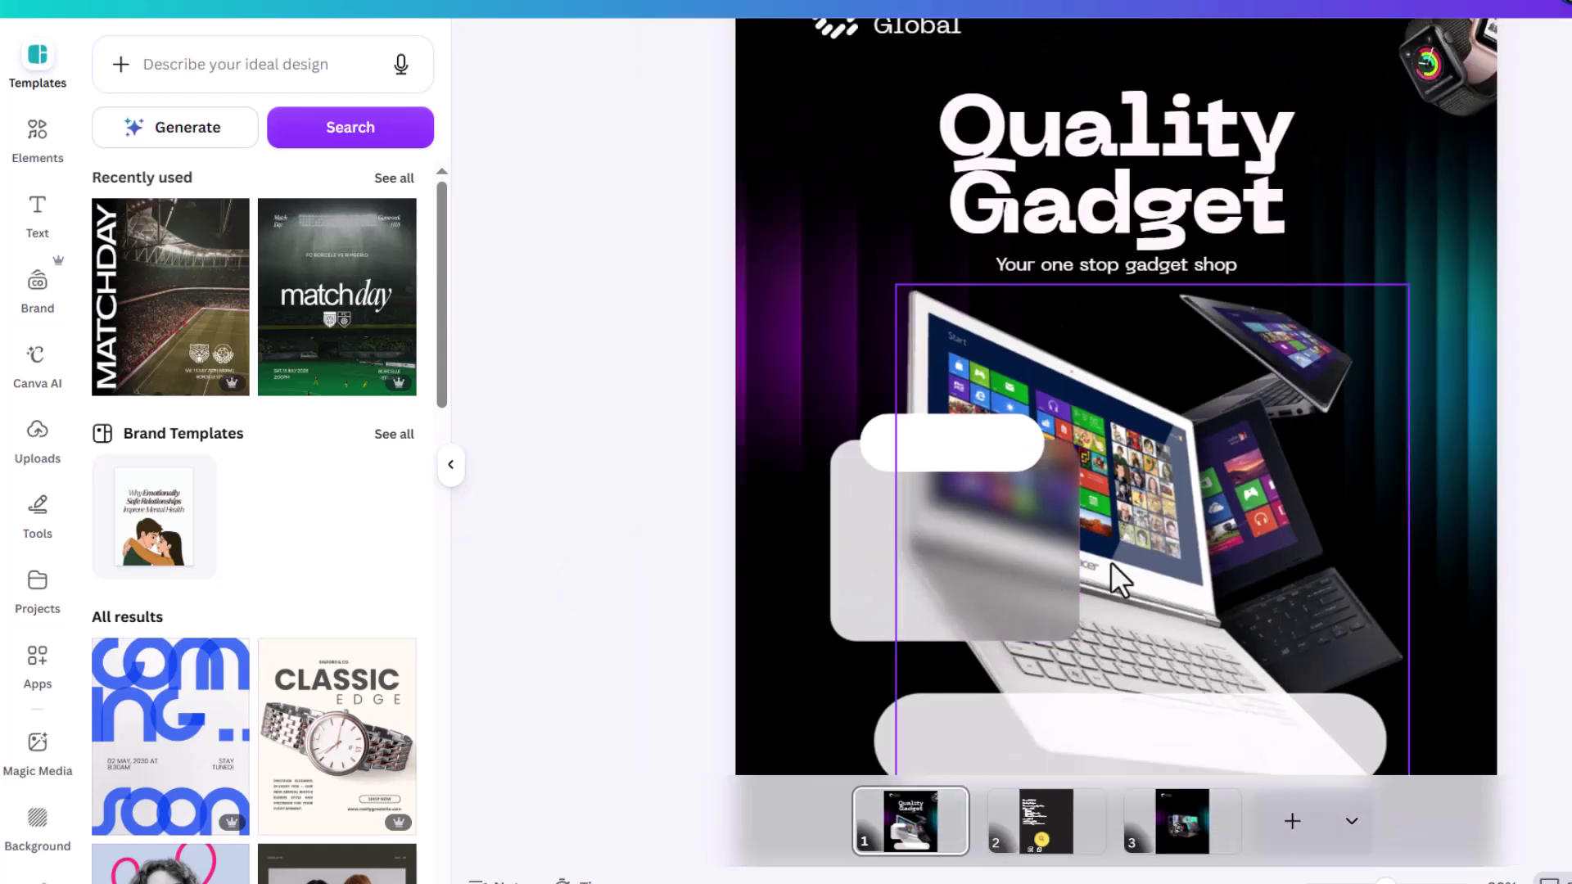
{"action": "left_click", "coordinate": [1001, 577]}
{"action": "scroll", "coordinate": [1010, 567], "scroll_direction": "down", "scroll_amount": 1}
{"action": "key", "text": "Escape"}
{"action": "scroll", "coordinate": [1185, 401], "scroll_direction": "down", "scroll_amount": 2}
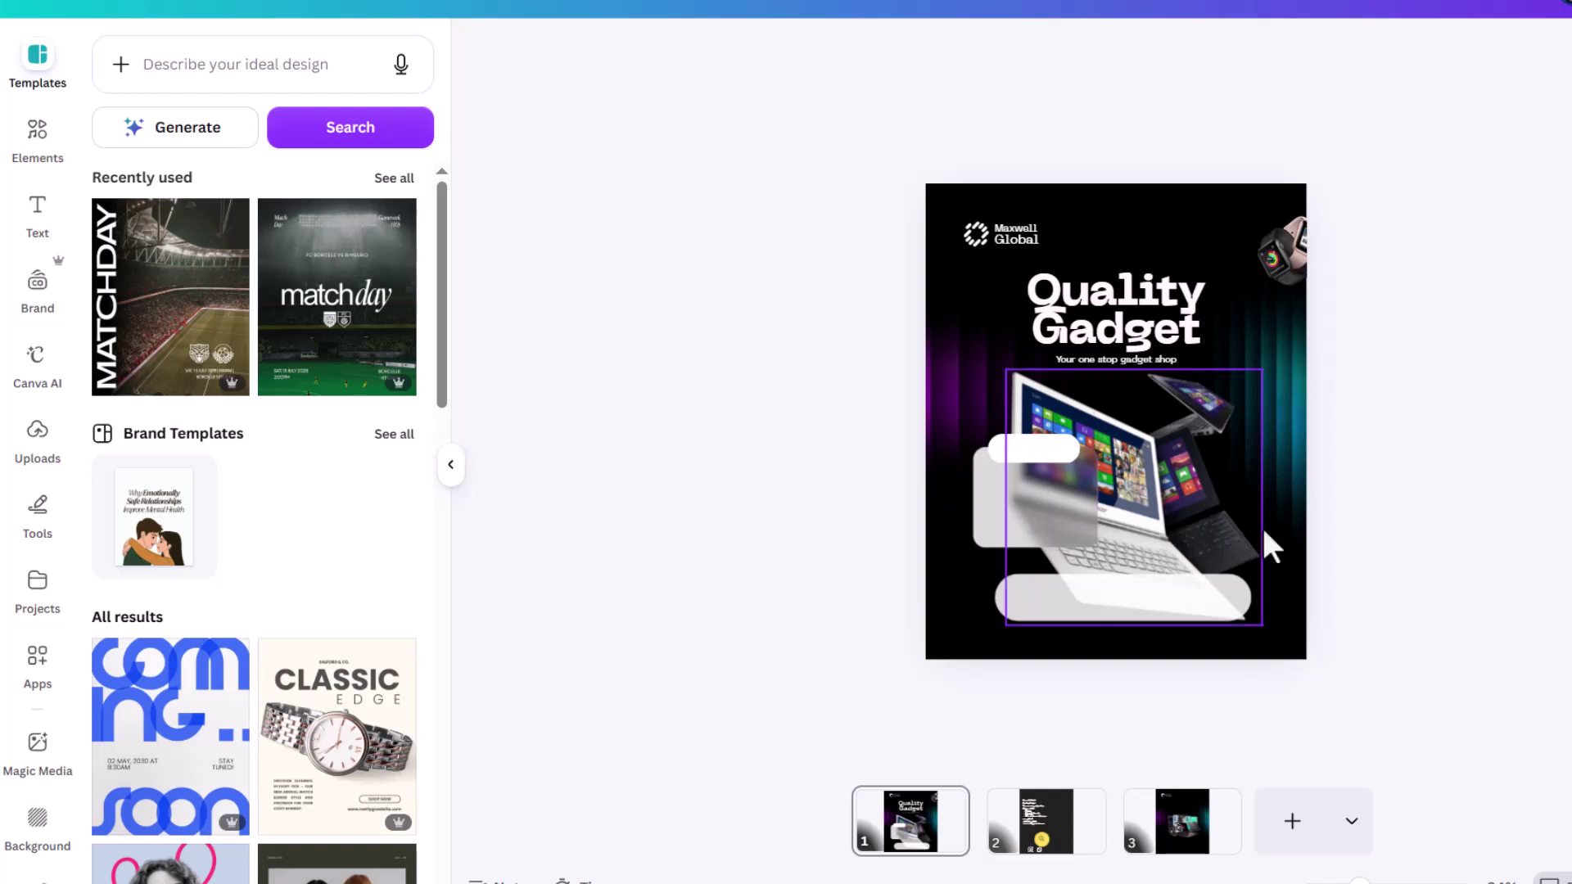
Step: Add a solid stroke with a weight of 4 to the rounded card behind the blurred laptop crop
{"action": "scroll", "coordinate": [974, 528], "scroll_direction": "up", "scroll_amount": 4}
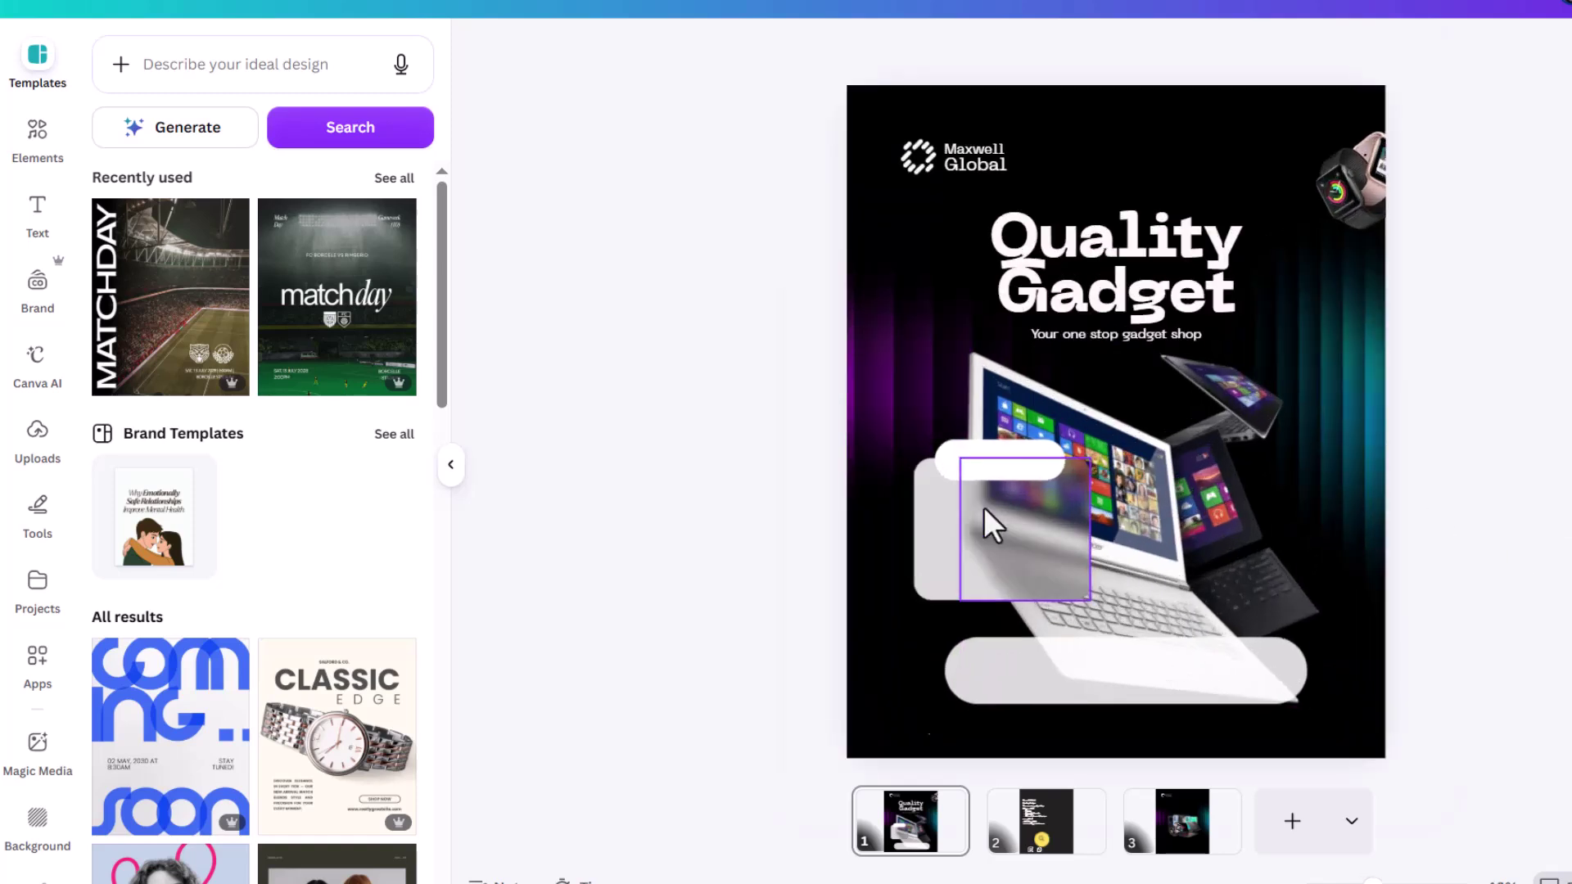
{"action": "left_click", "coordinate": [889, 506]}
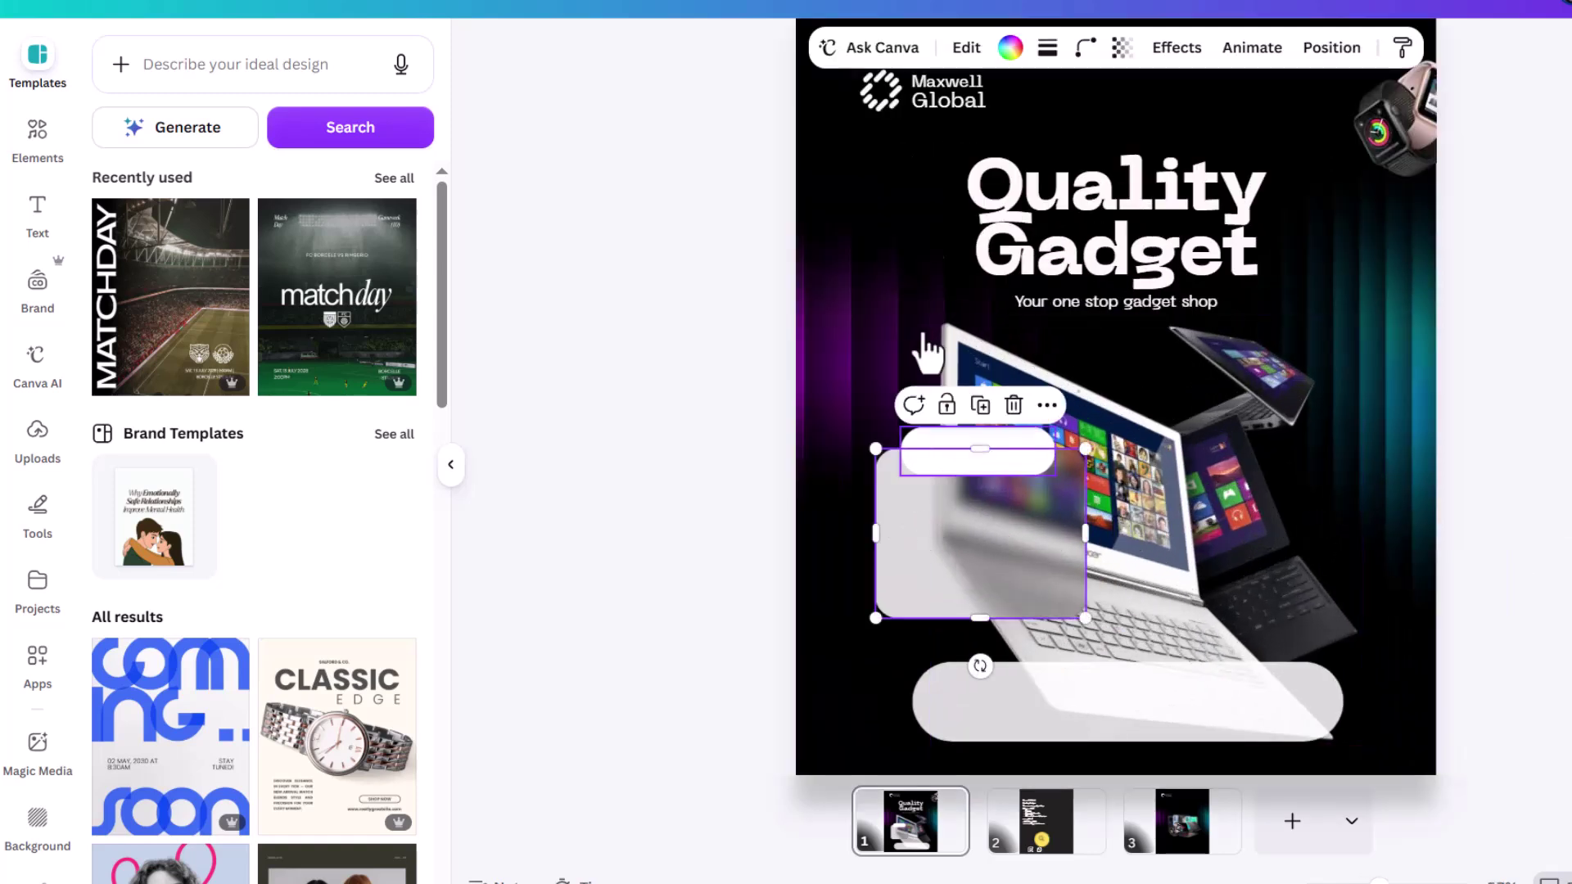
{"action": "left_click", "coordinate": [1087, 59]}
{"action": "left_click", "coordinate": [1087, 59]}
{"action": "left_click", "coordinate": [1049, 50]}
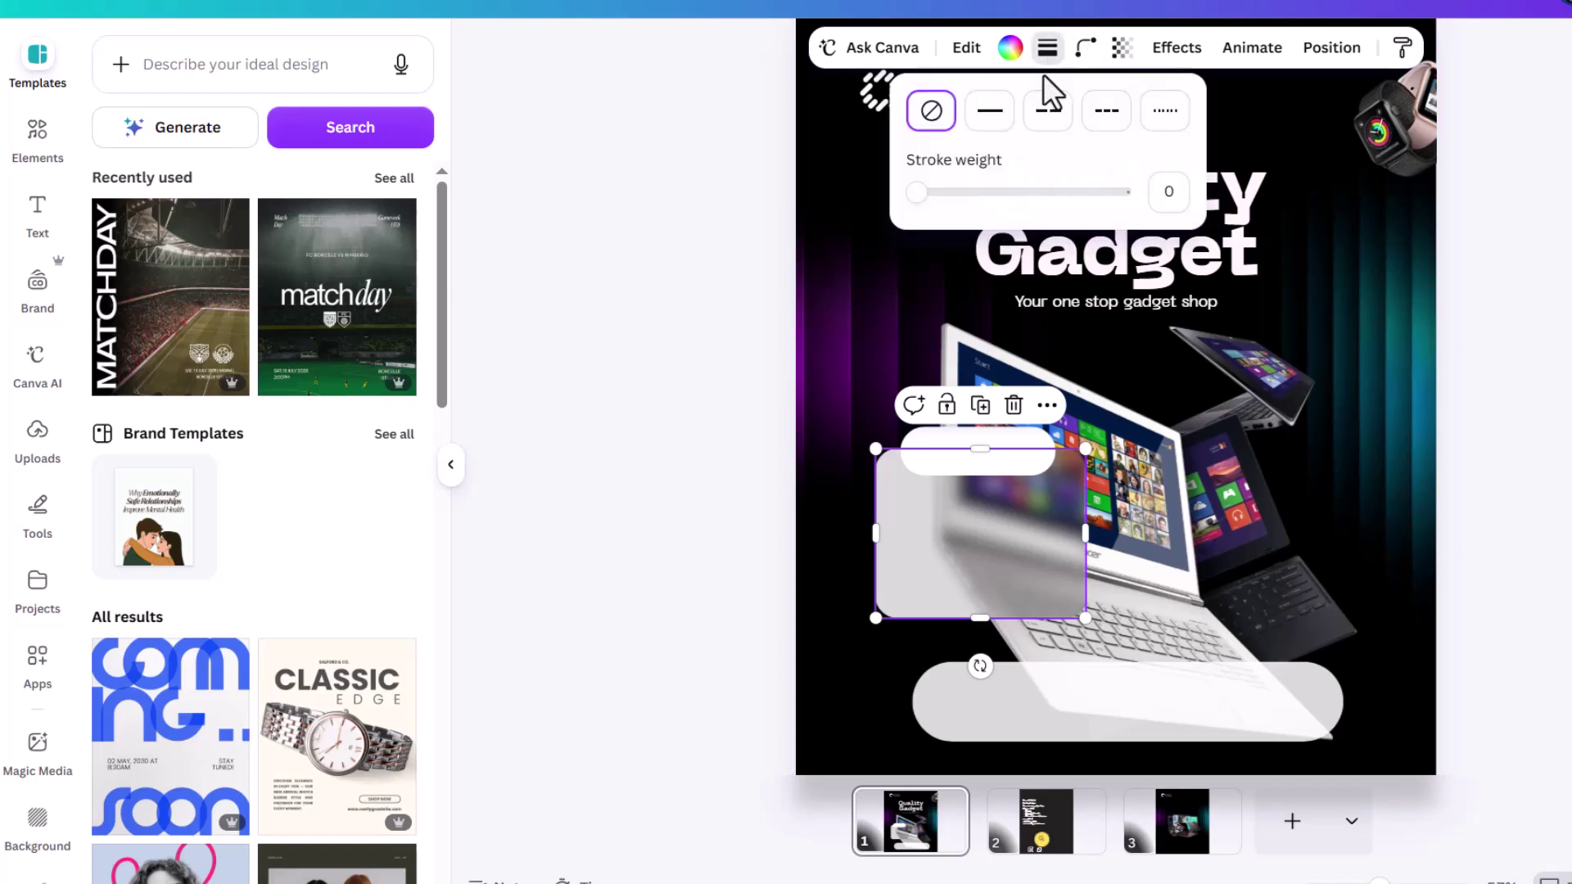
{"action": "left_click", "coordinate": [1003, 123]}
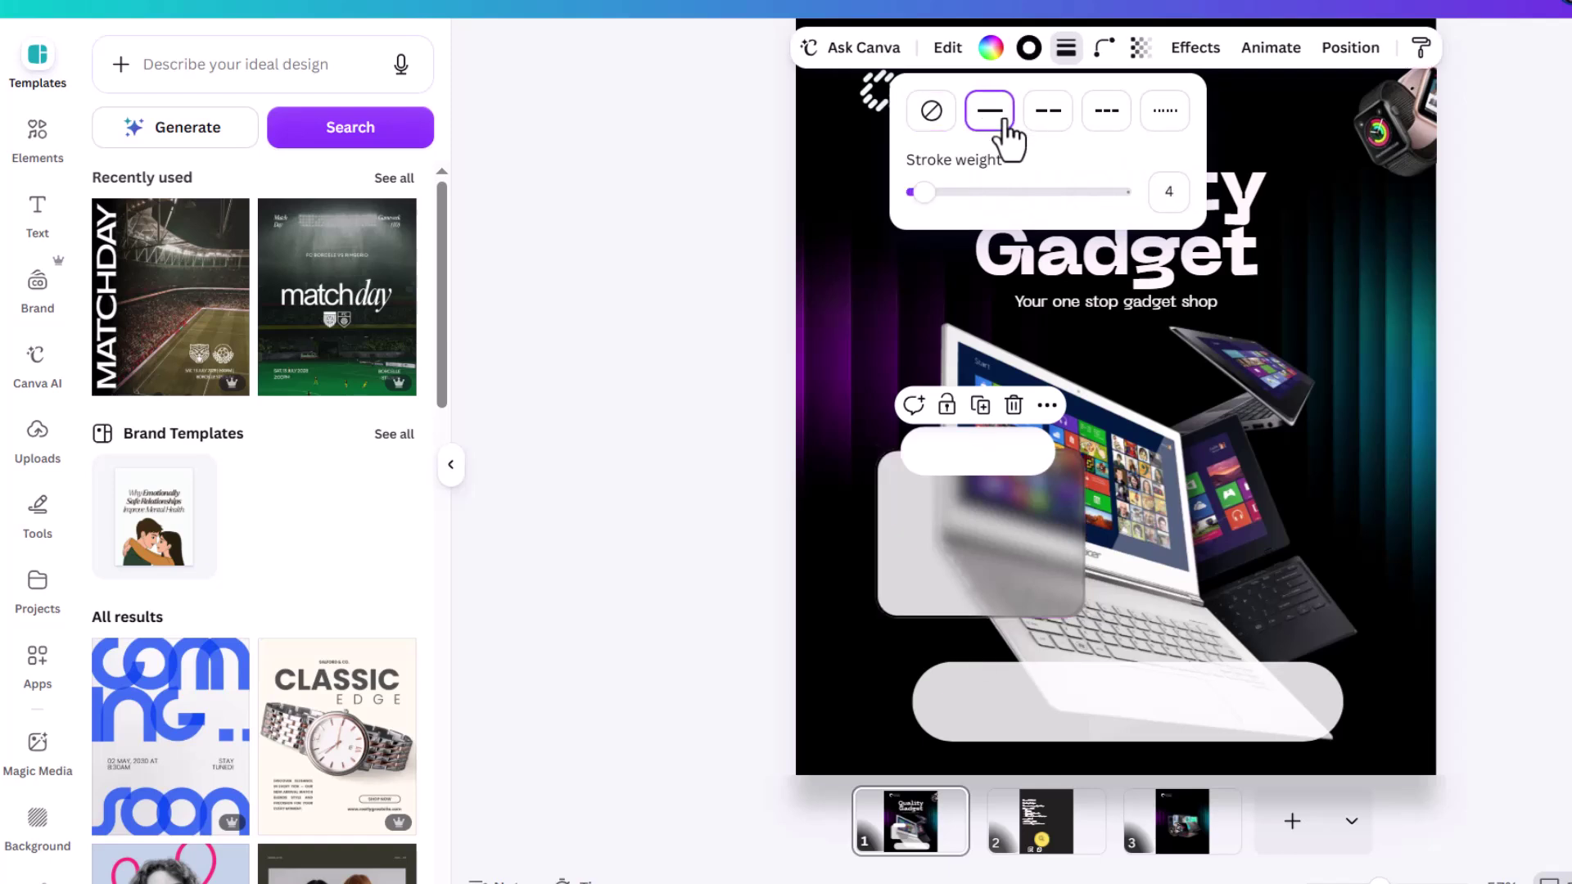
Step: Fill the rounded card with the design's pale bluish white, then try yellow #ffde59 and undo it
{"action": "left_click", "coordinate": [990, 48]}
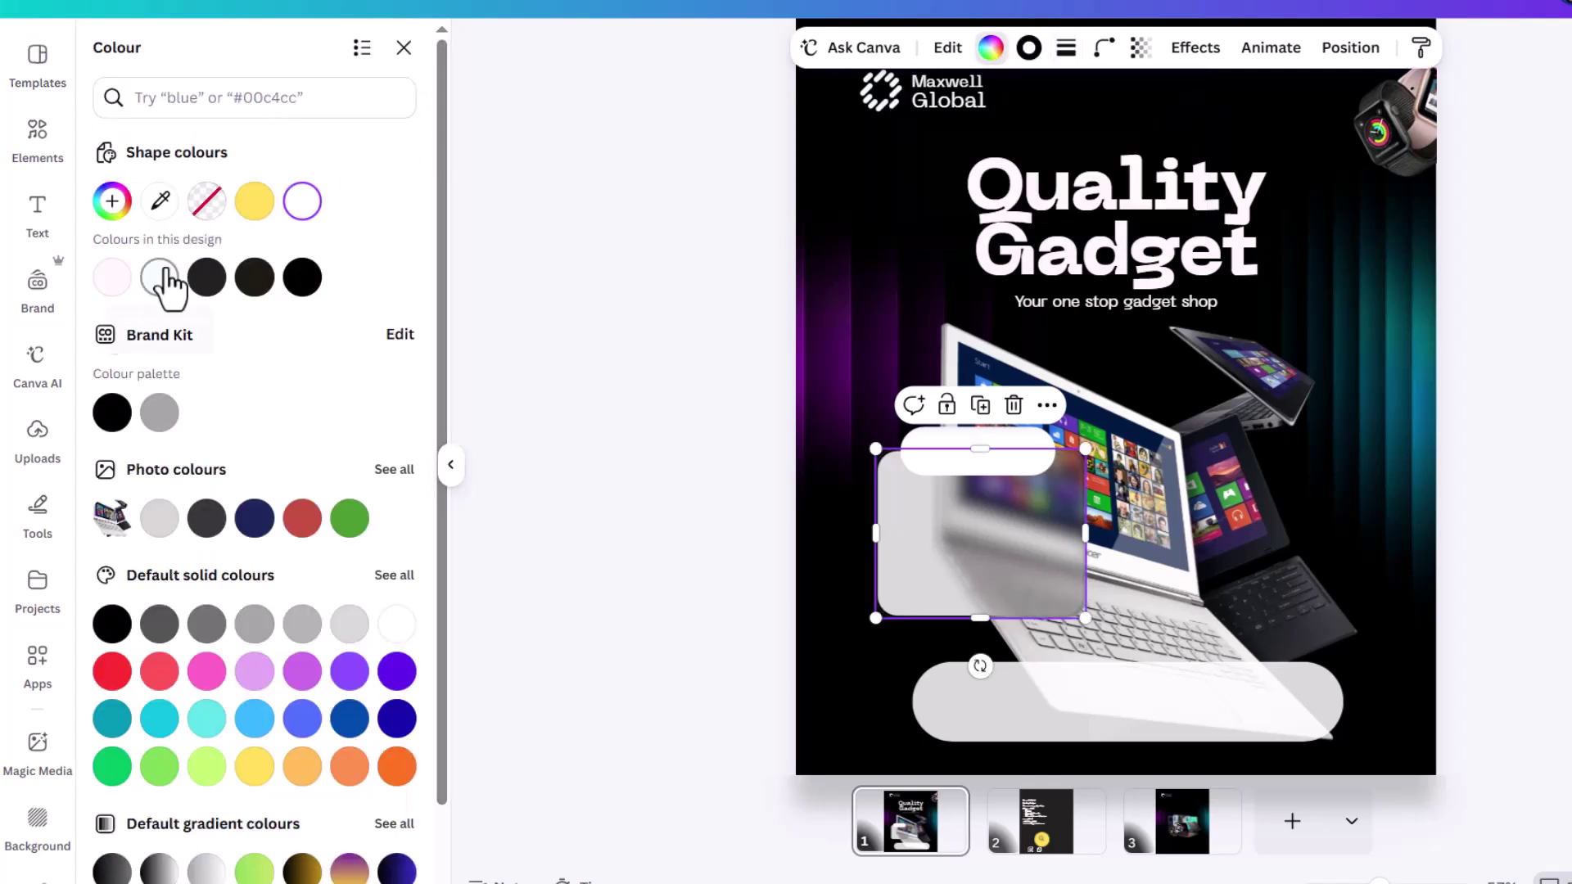
{"action": "left_click", "coordinate": [160, 279]}
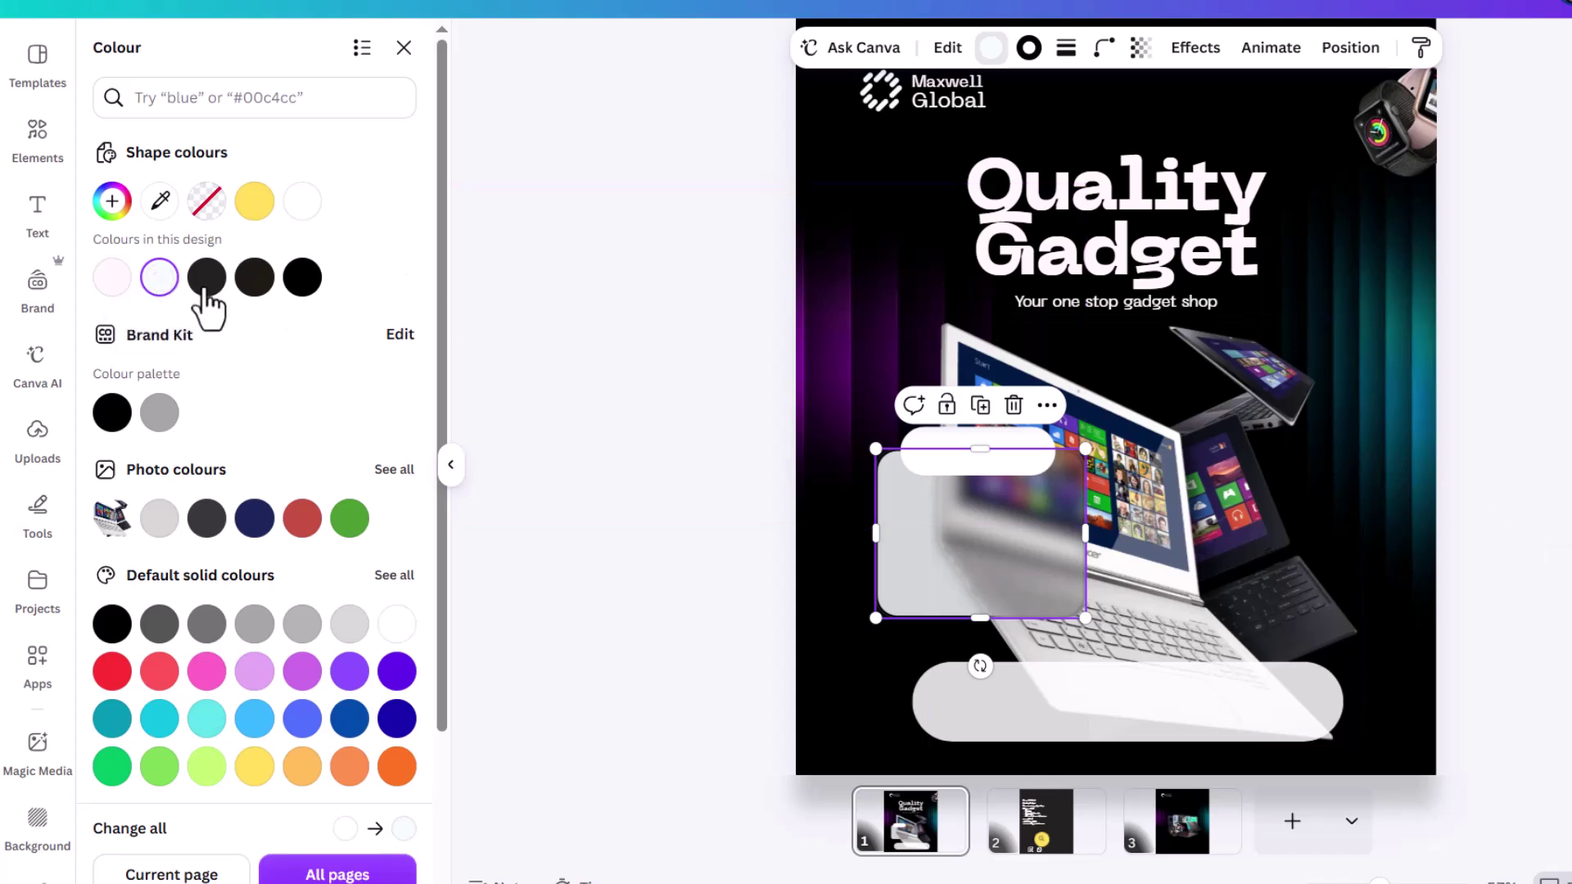
{"action": "left_click", "coordinate": [255, 203]}
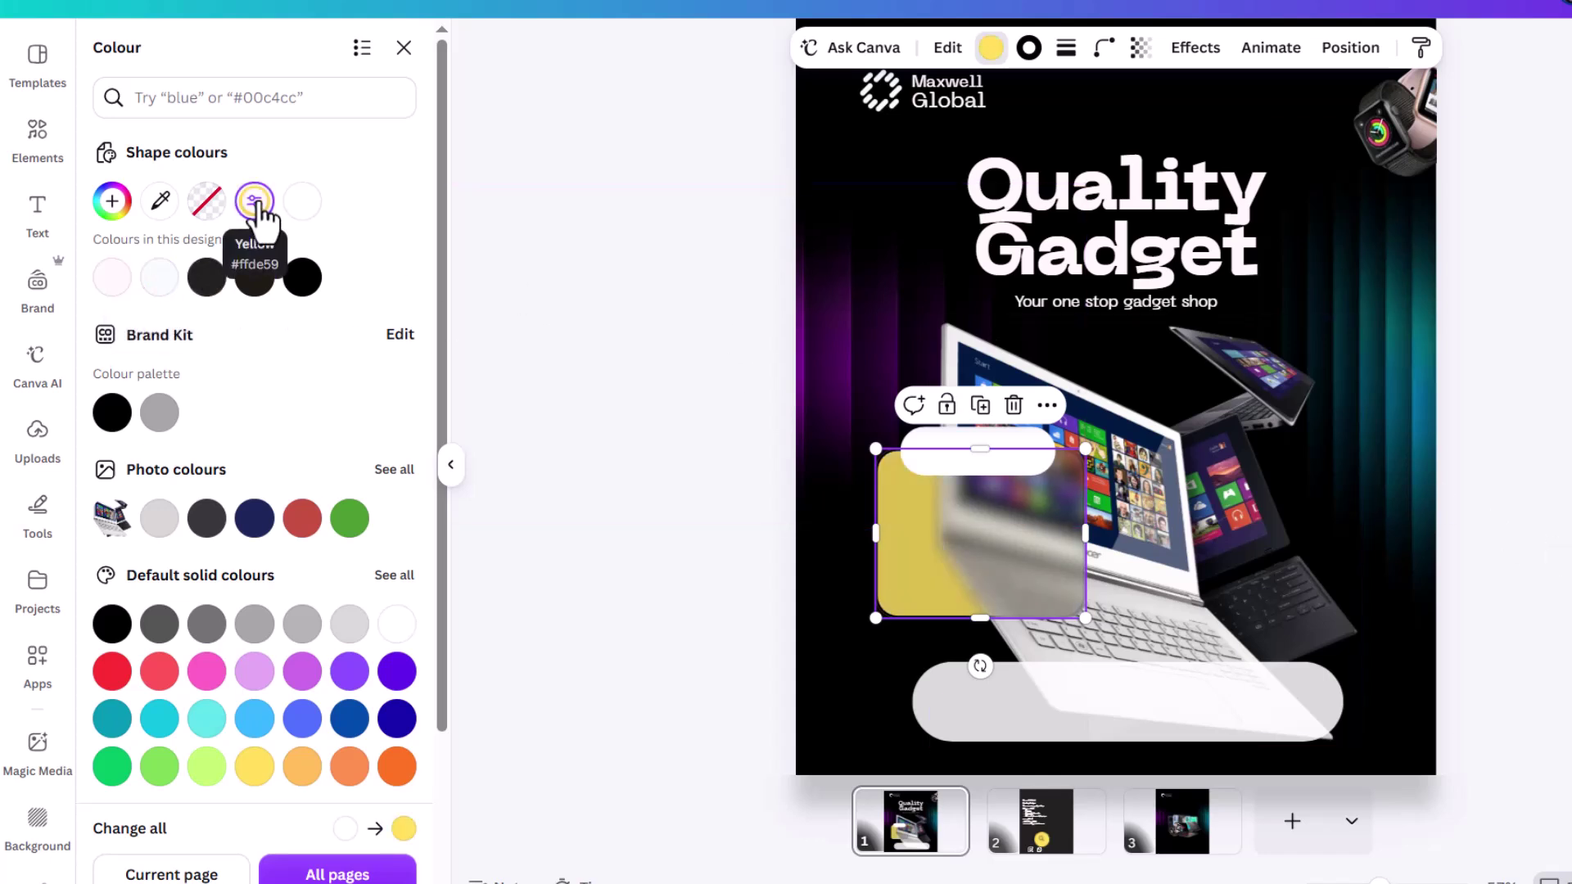
{"action": "key", "text": "ctrl+z"}
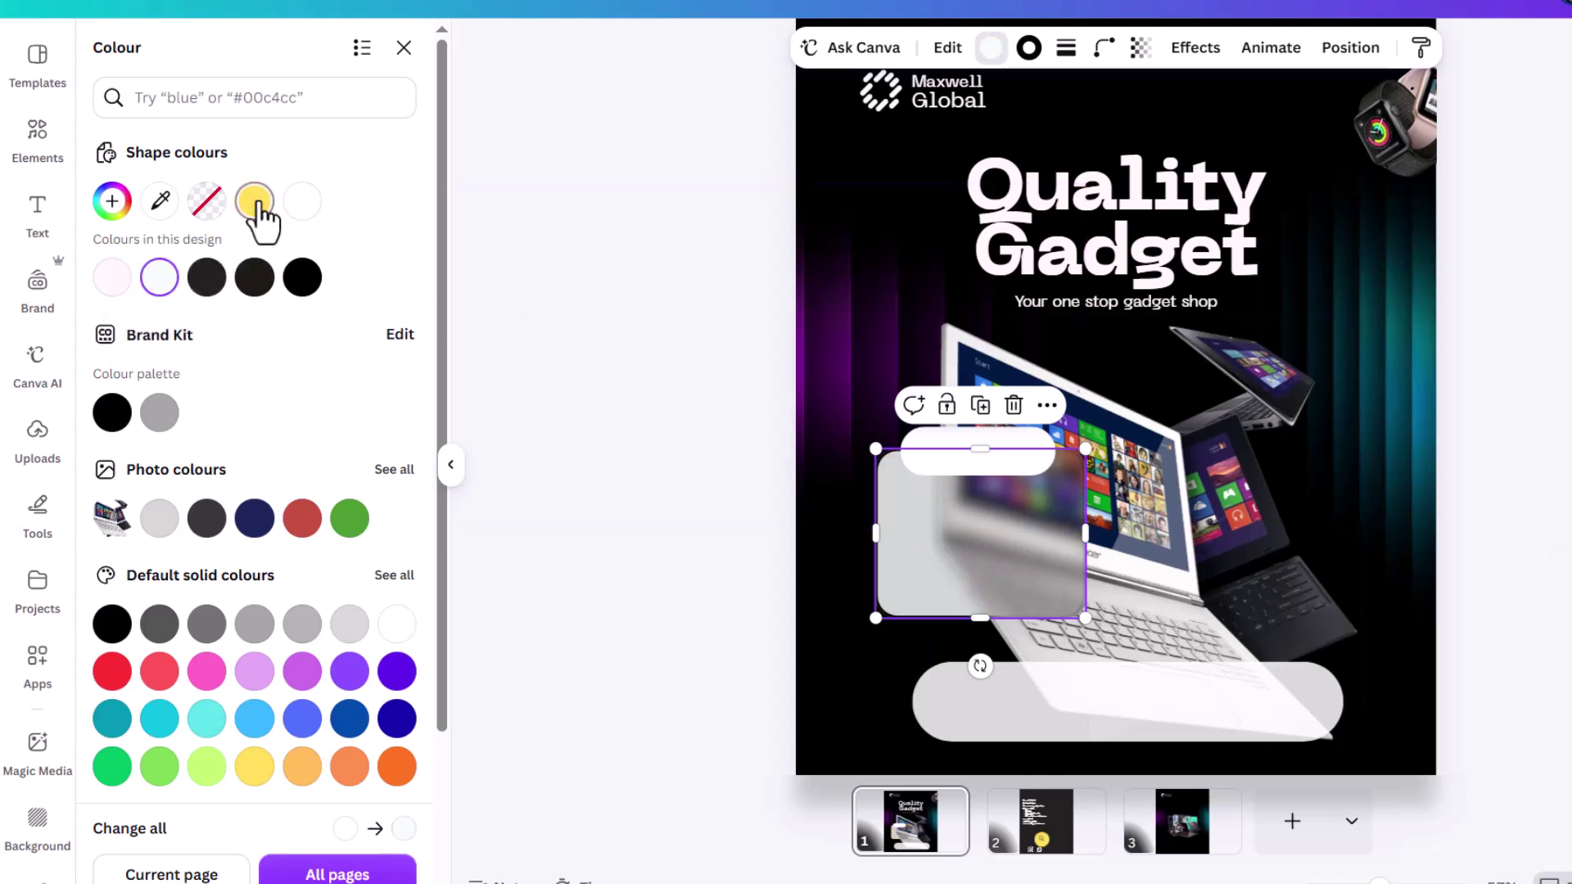
Step: Set the rounded card's stroke colour to white
{"action": "left_click", "coordinate": [1030, 51]}
{"action": "left_click", "coordinate": [252, 278]}
{"action": "key", "text": "Escape"}
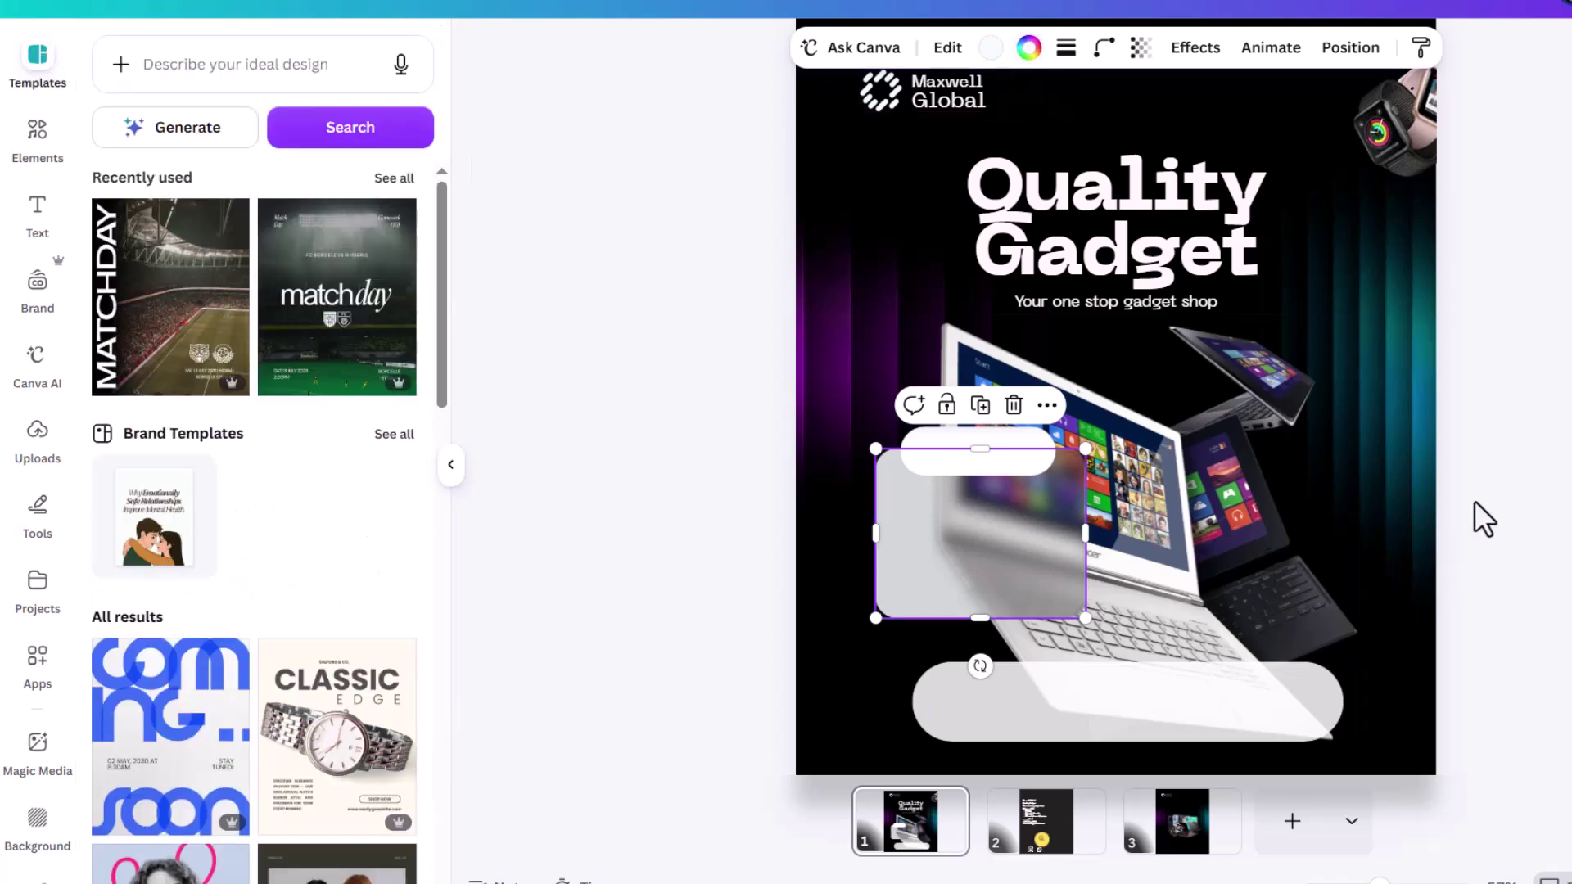
{"action": "key", "text": "Escape"}
Step: Set the blurred laptop crop's transparency to 100
{"action": "scroll", "coordinate": [1005, 518], "scroll_direction": "up", "scroll_amount": 5}
{"action": "scroll", "coordinate": [1067, 498], "scroll_direction": "up", "scroll_amount": 3}
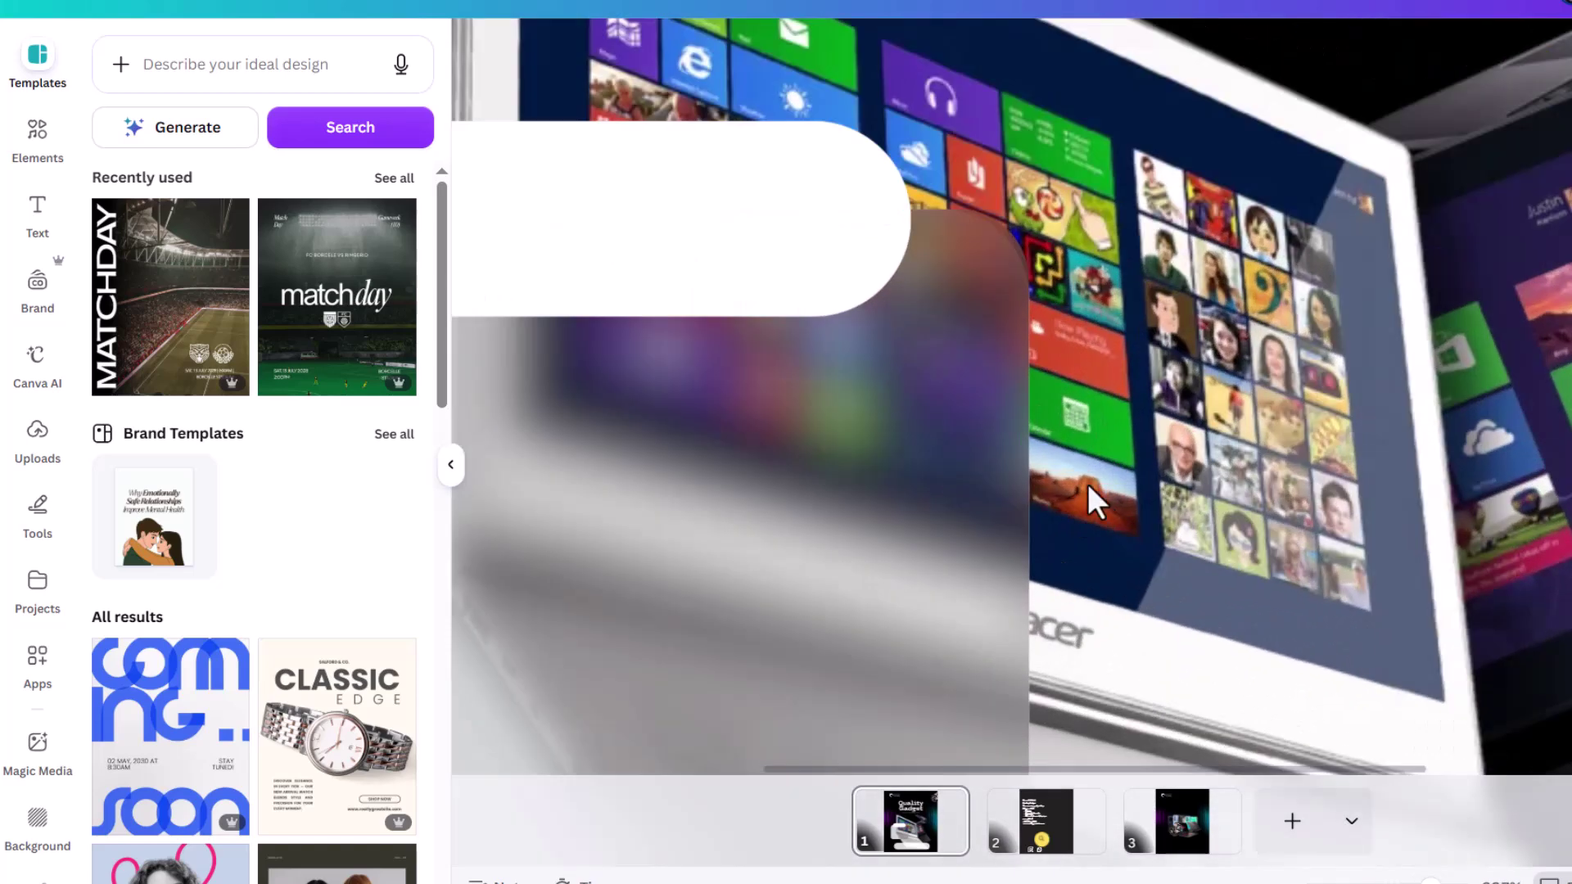
{"action": "left_click", "coordinate": [995, 451]}
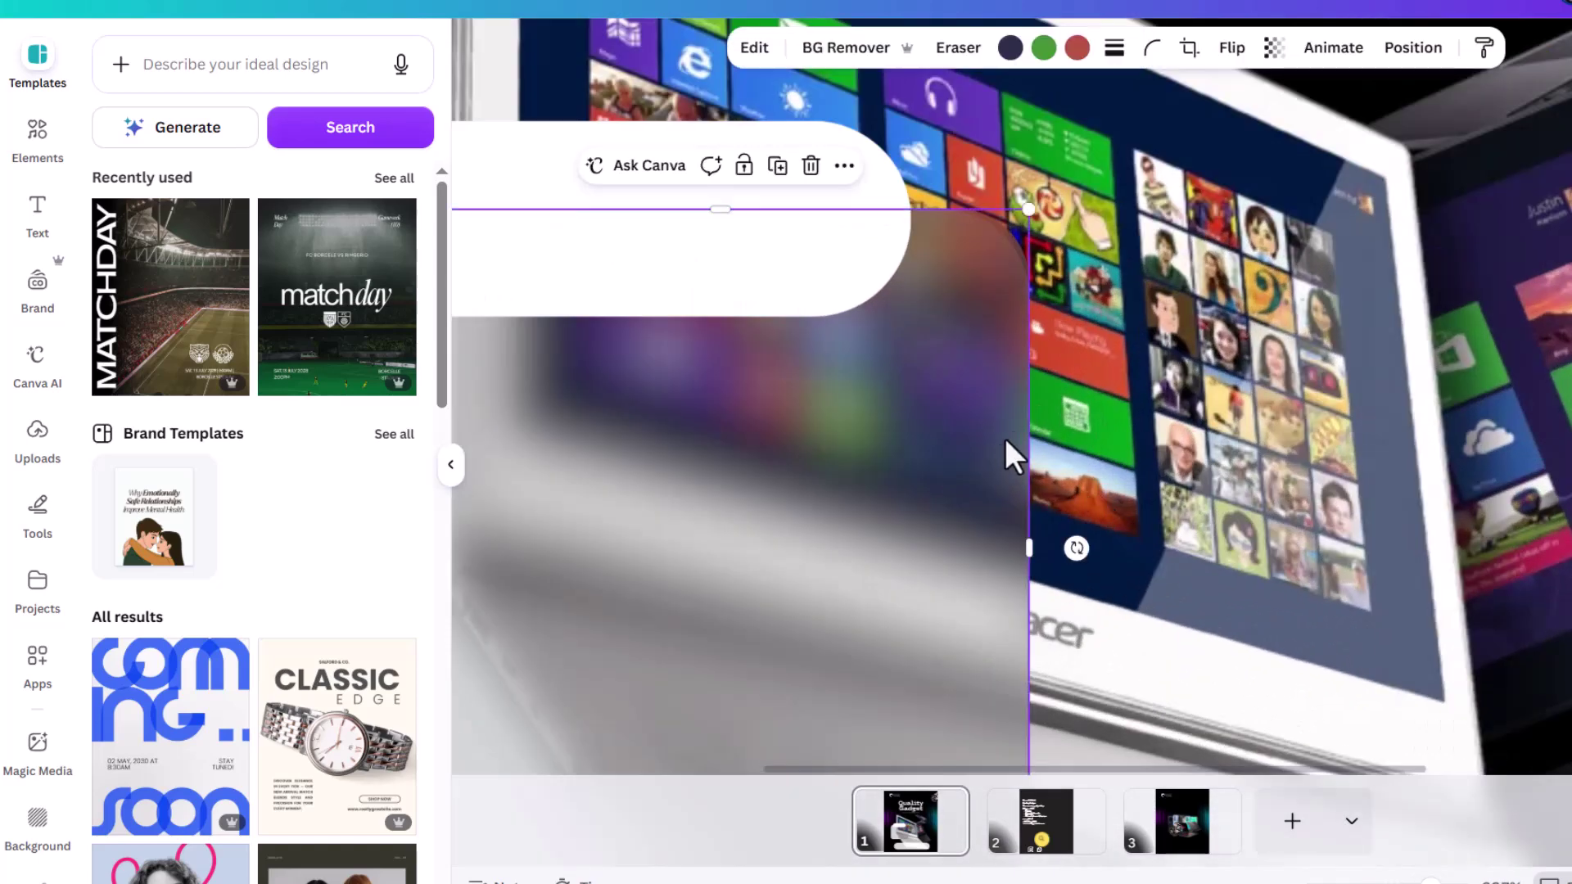
{"action": "left_click", "coordinate": [1274, 48]}
{"action": "left_click_drag", "start_coordinate": [1324, 131], "coordinate": [1343, 127]}
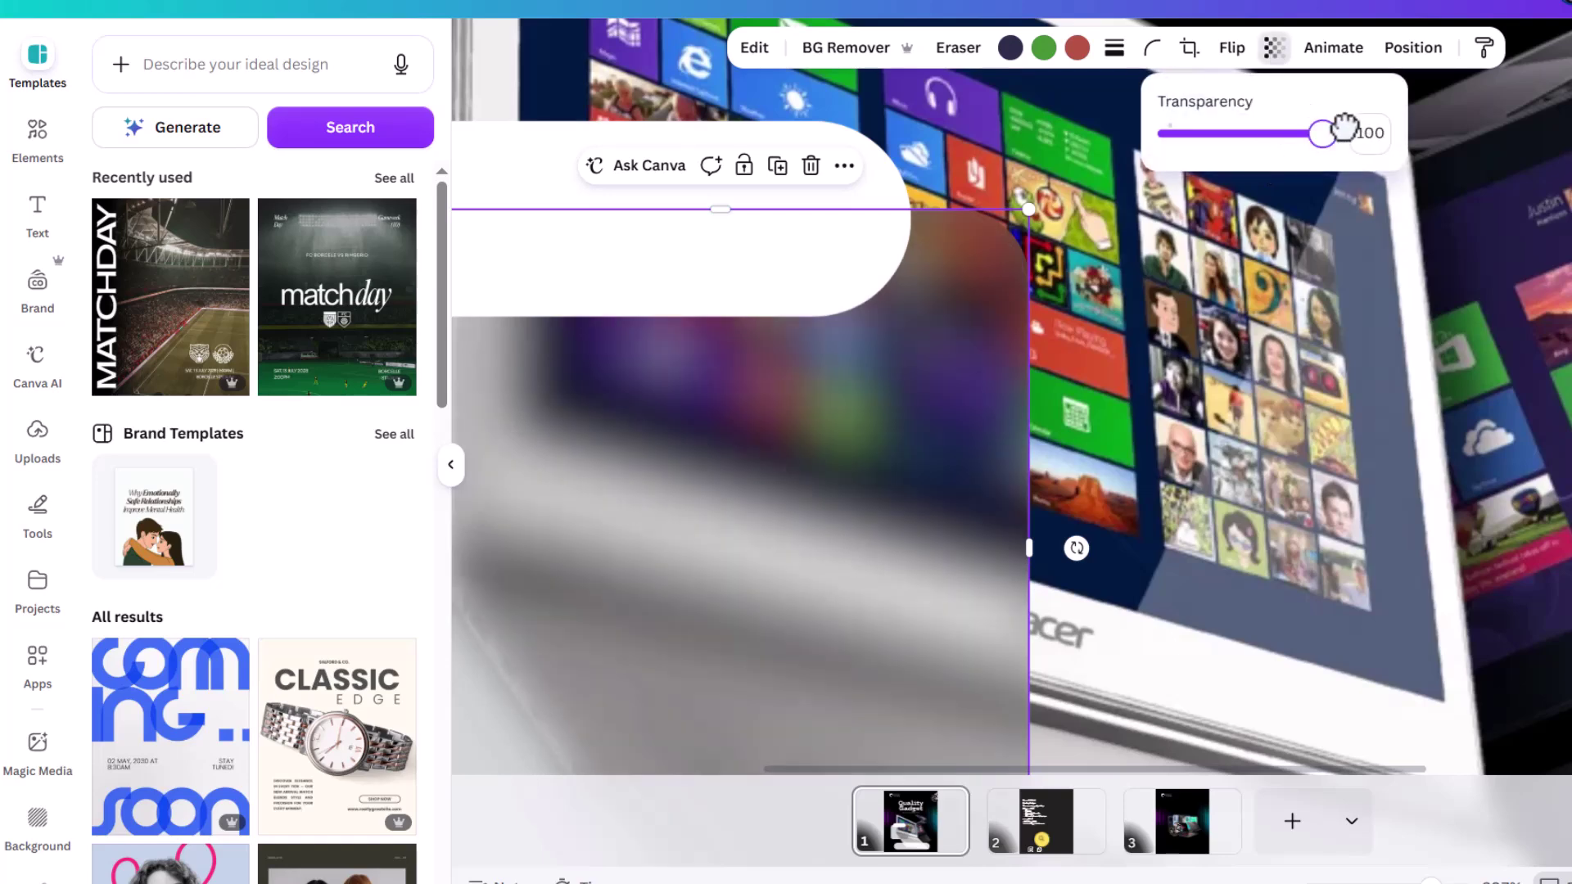
Step: Examine the card's border colour and the blurred crop's edges up close and against the laptop image
{"action": "scroll", "coordinate": [1020, 303], "scroll_direction": "down", "scroll_amount": 3, "text": "ctrl"}
{"action": "left_click", "coordinate": [689, 402]}
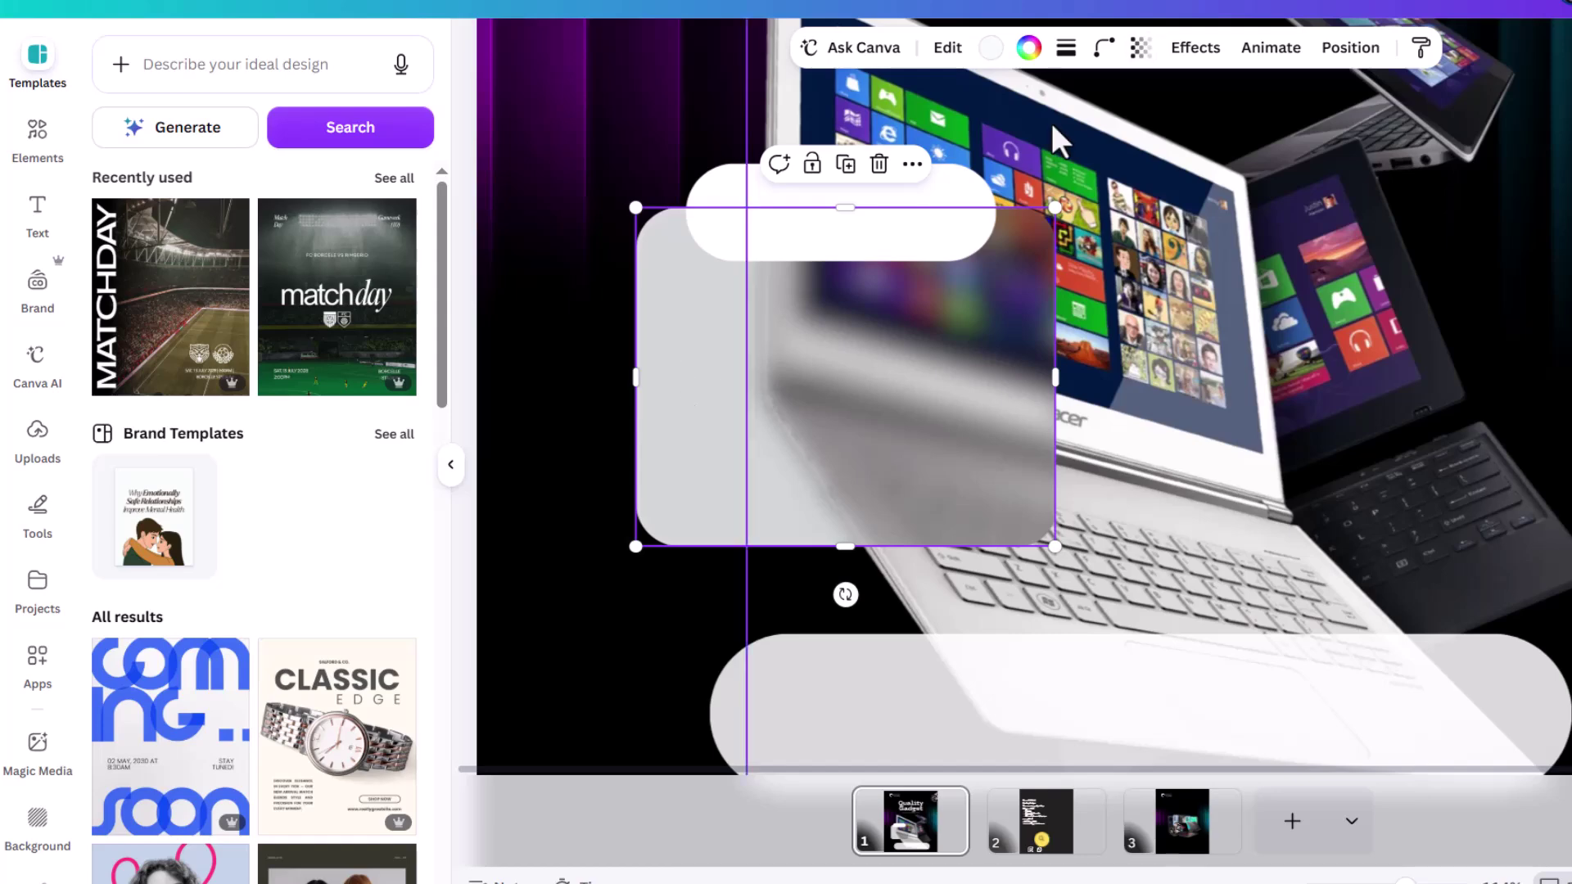
{"action": "left_click", "coordinate": [1031, 50]}
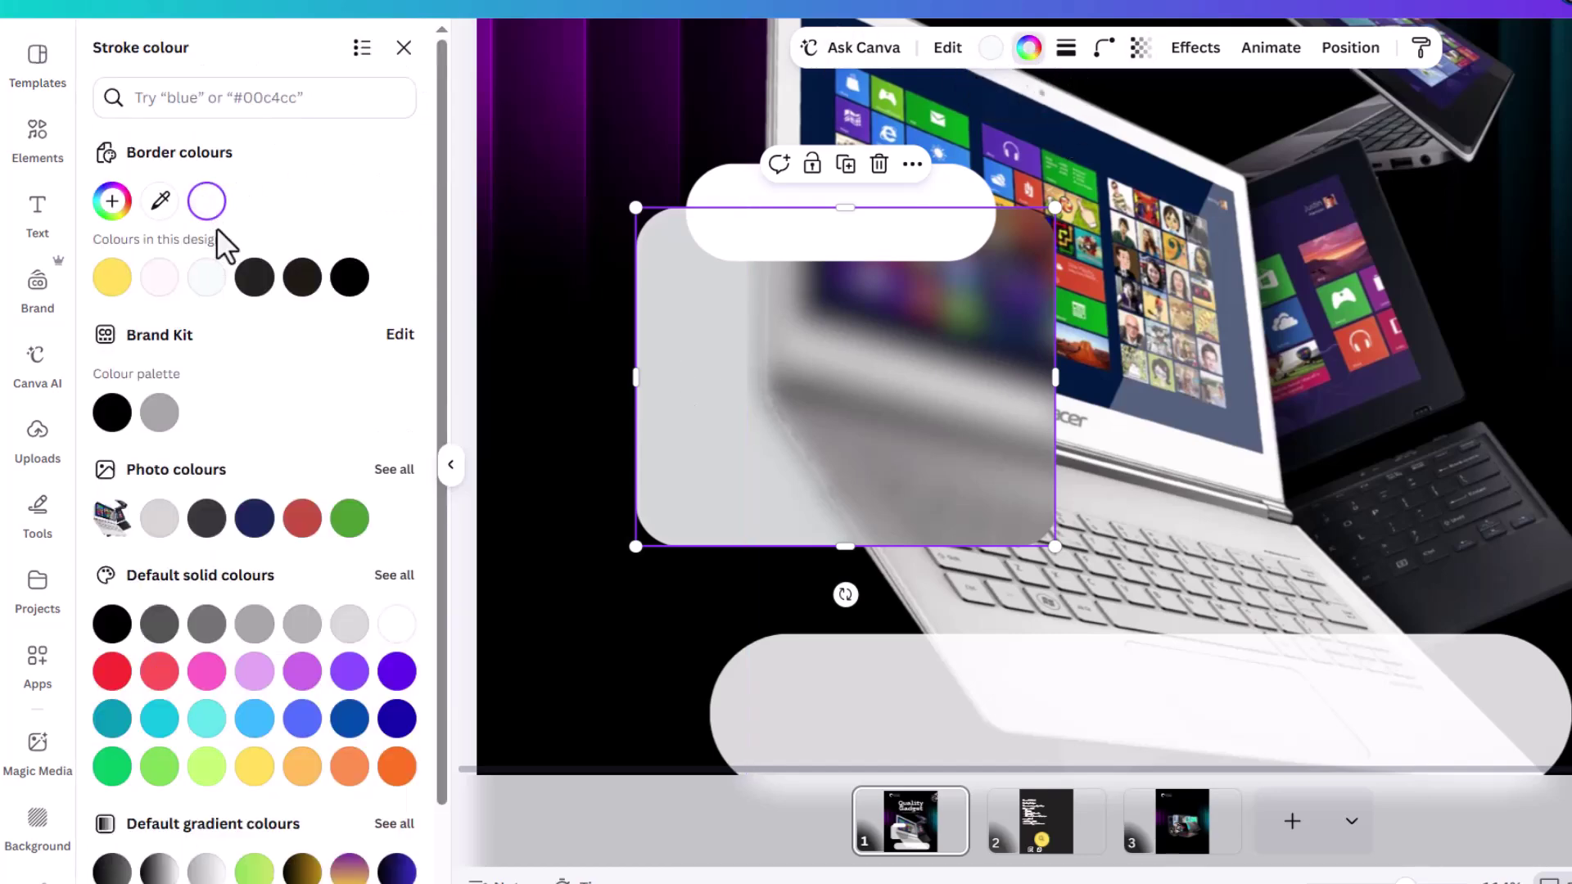
{"action": "scroll", "coordinate": [900, 337], "scroll_direction": "up", "scroll_amount": 2, "text": "ctrl"}
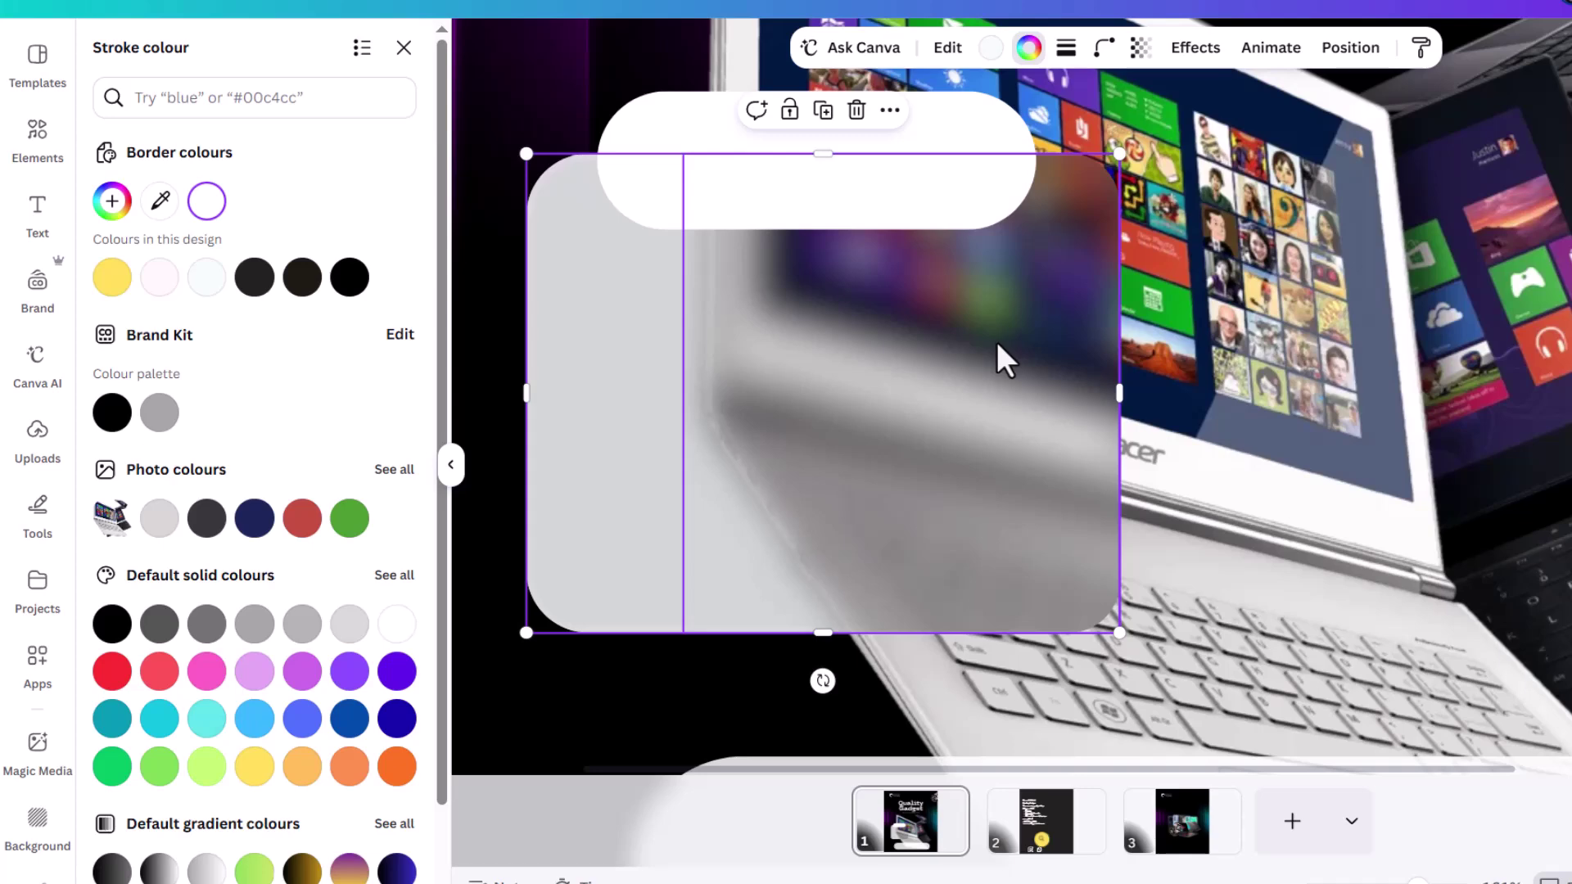
{"action": "left_click", "coordinate": [1012, 328]}
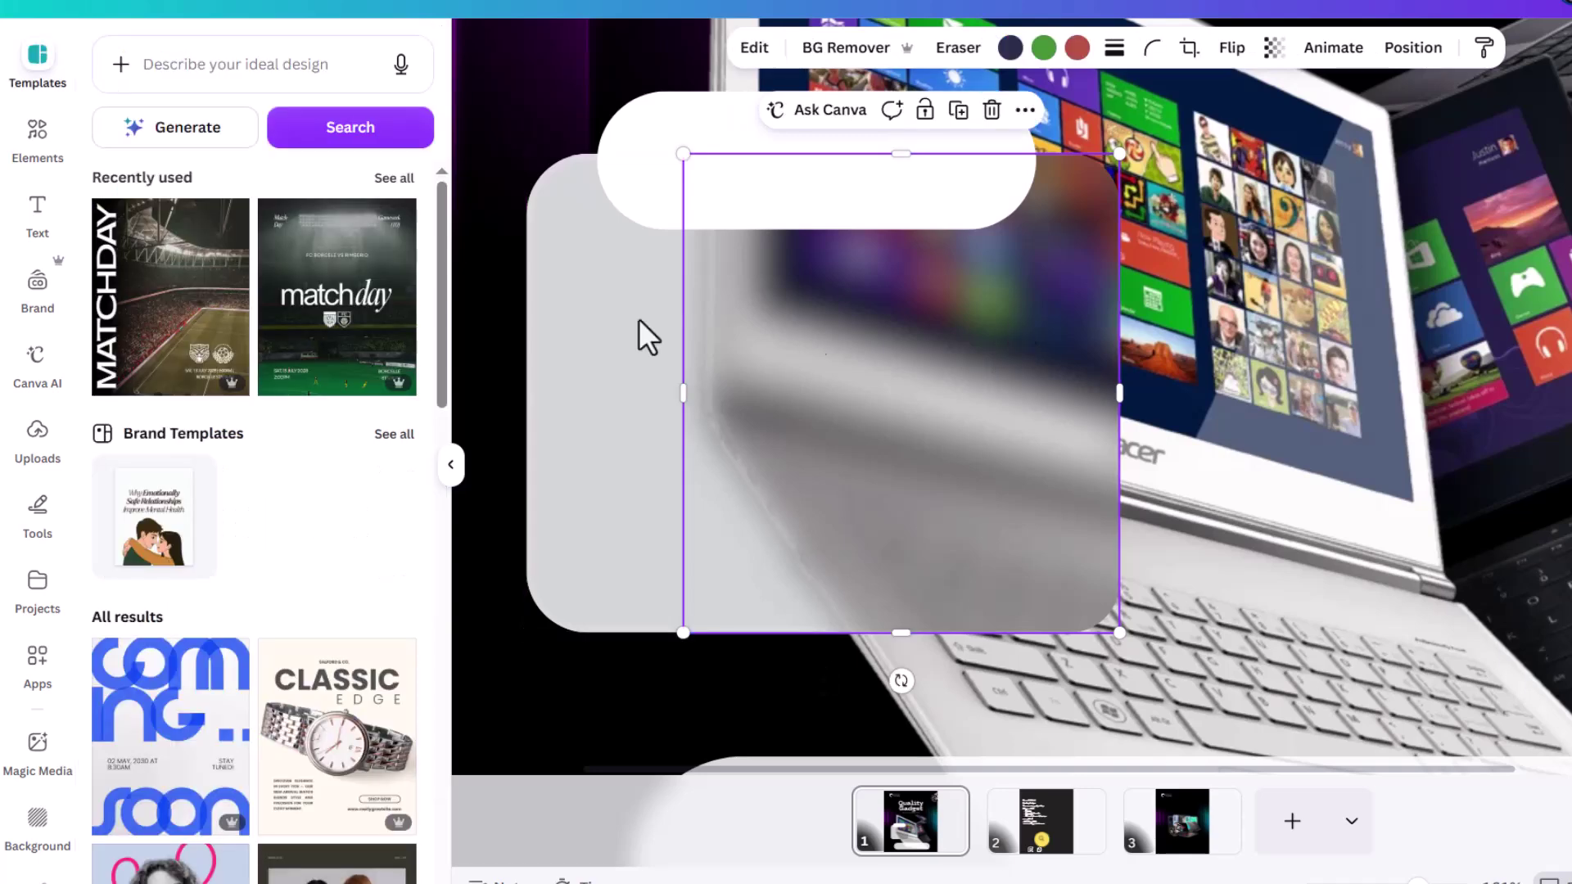
{"action": "scroll", "coordinate": [545, 325], "scroll_direction": "up", "scroll_amount": 3, "text": "ctrl"}
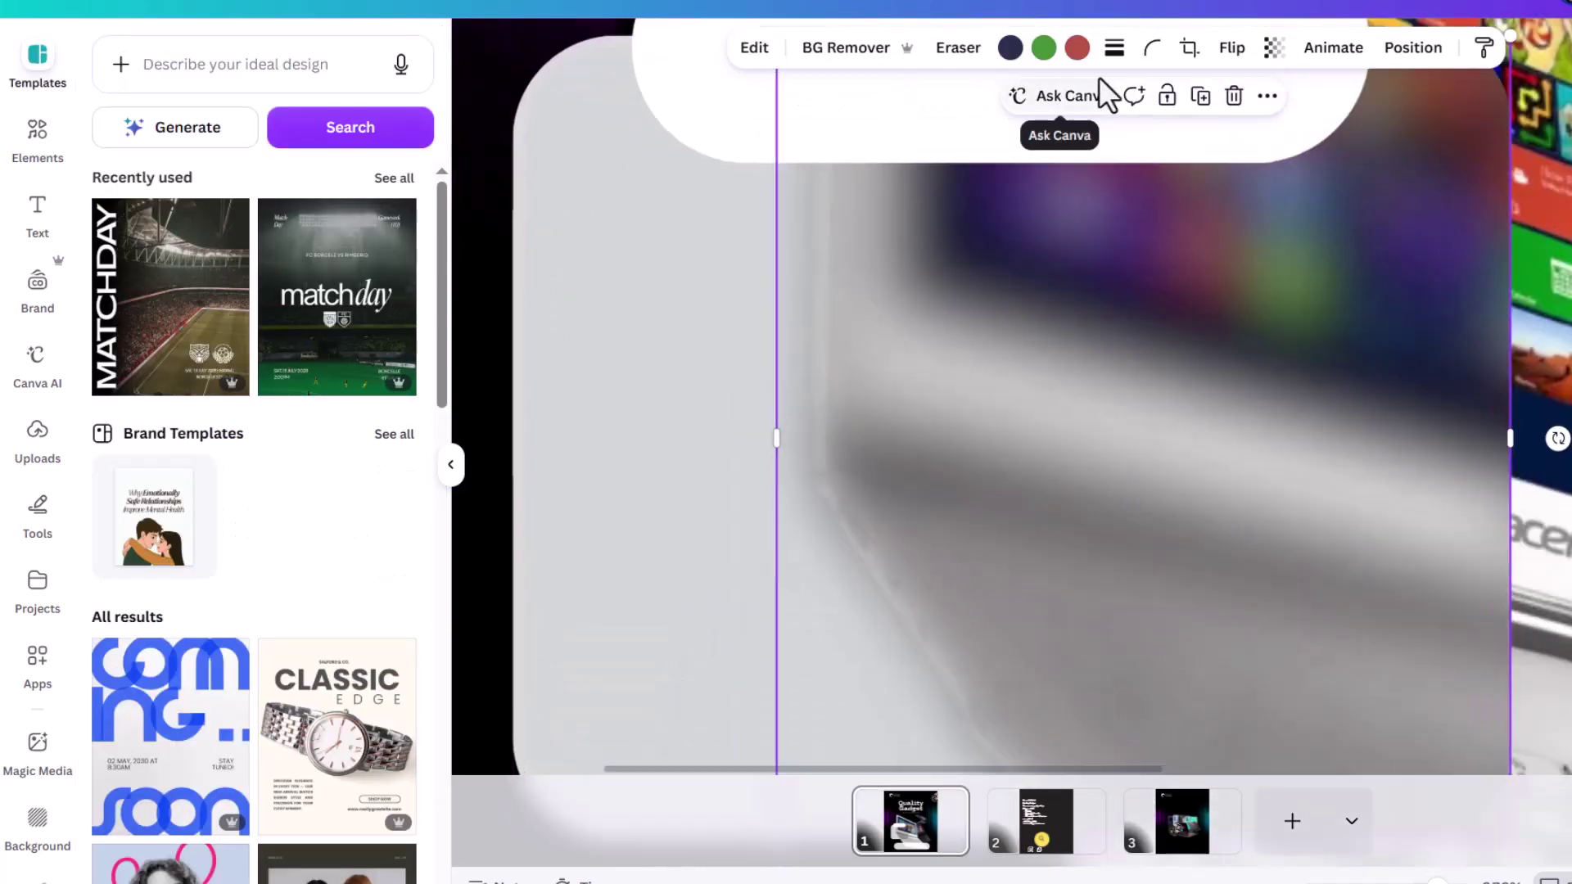
{"action": "scroll", "coordinate": [853, 291], "scroll_direction": "down", "scroll_amount": 5, "text": "ctrl"}
{"action": "left_click", "coordinate": [1560, 378]}
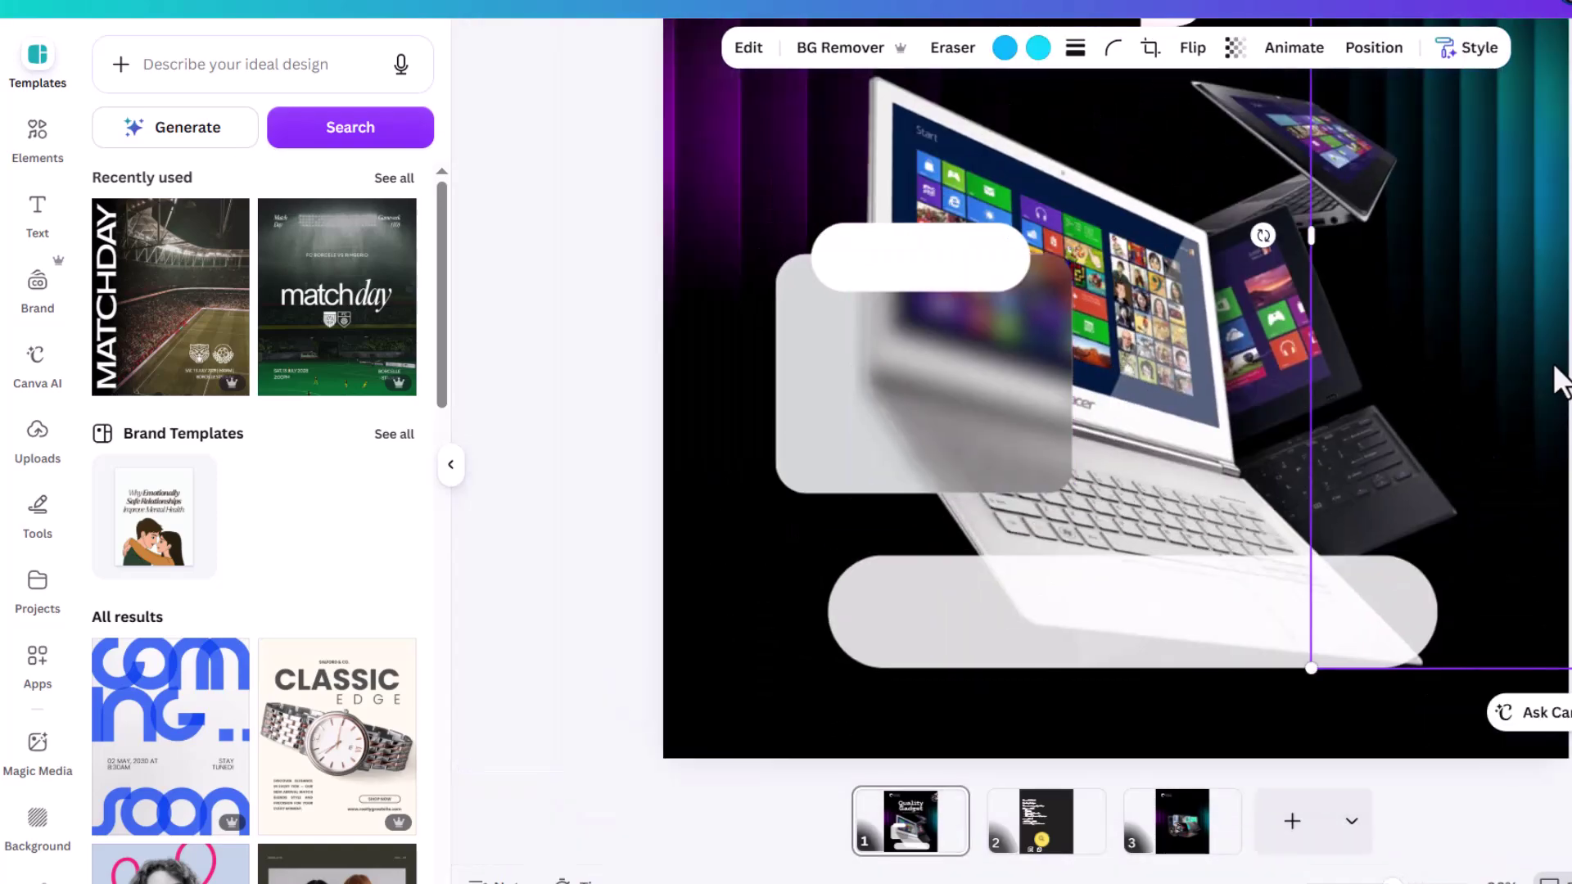
{"action": "scroll", "coordinate": [1094, 361], "scroll_direction": "up", "scroll_amount": 8, "text": "ctrl"}
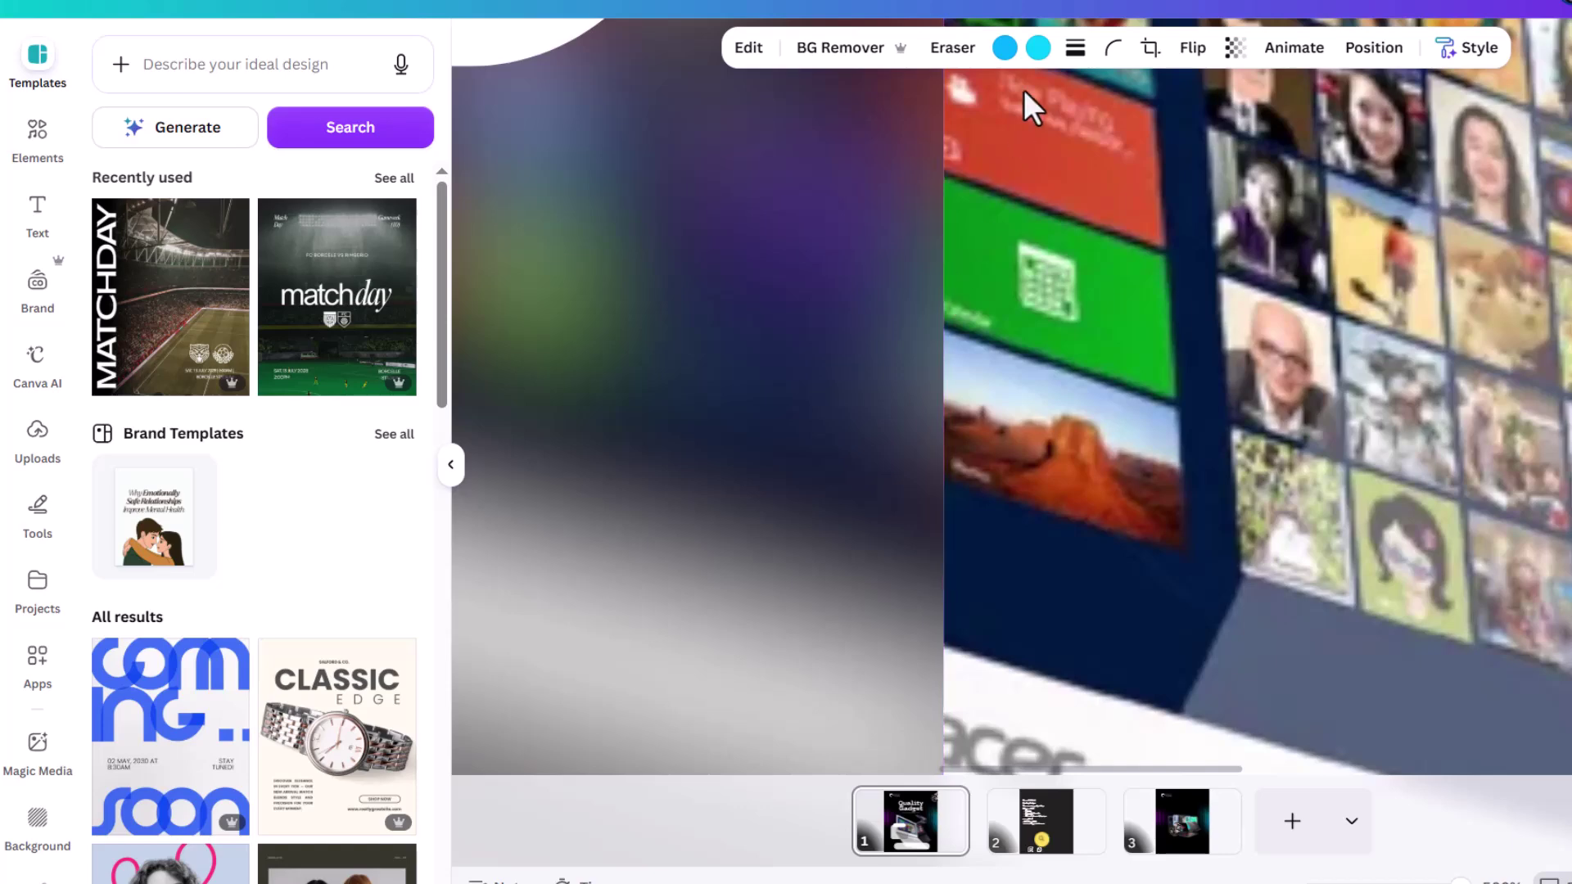
{"action": "scroll", "coordinate": [782, 258], "scroll_direction": "down", "scroll_amount": 6, "text": "ctrl"}
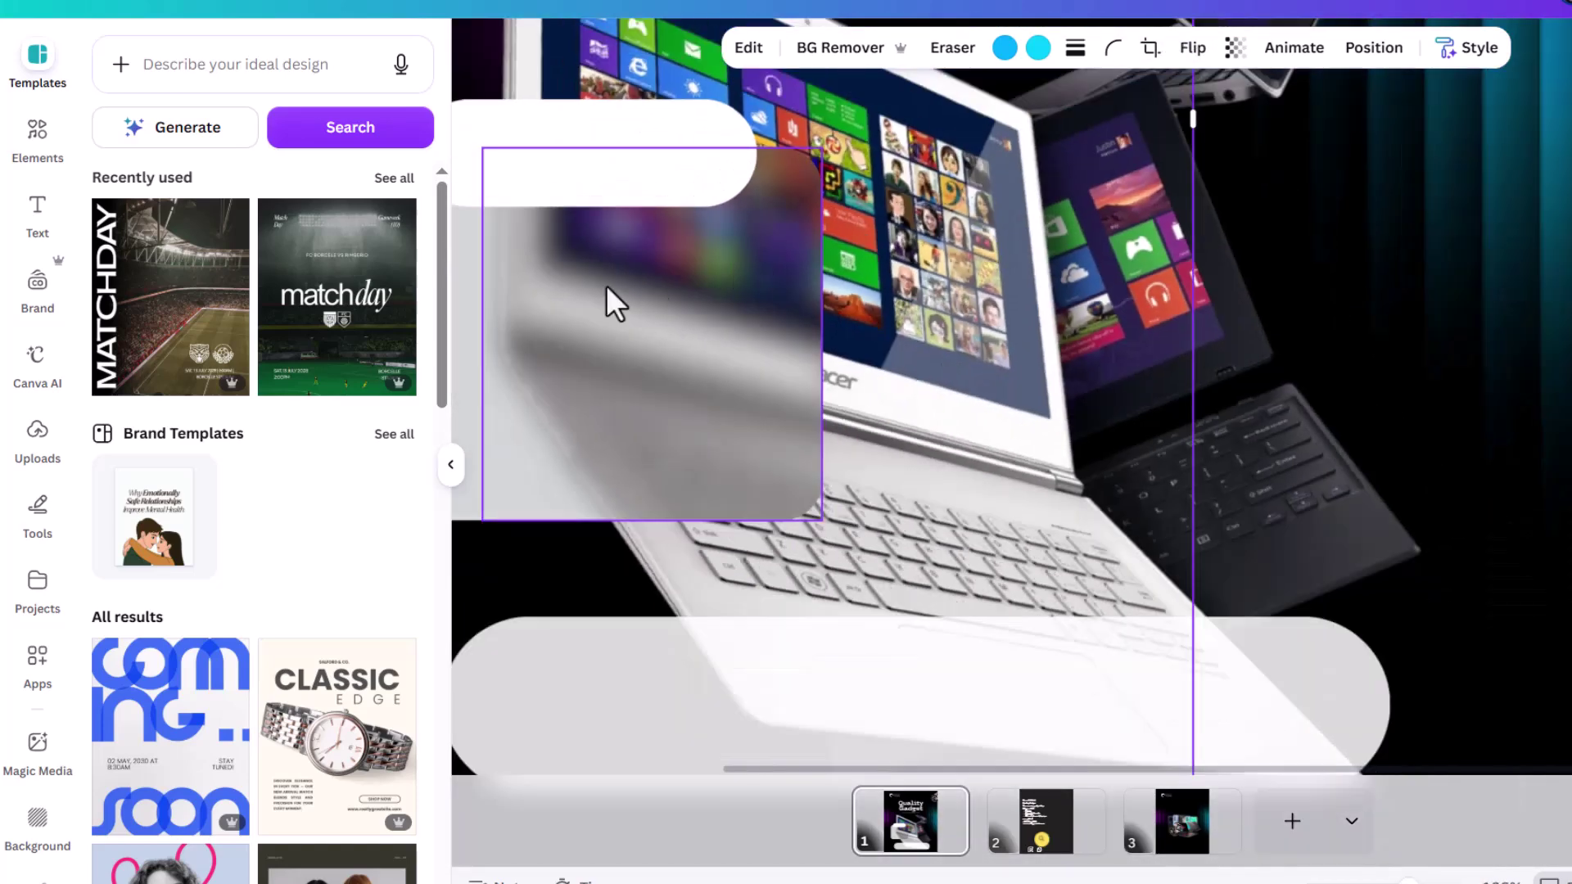
Step: Set the rounded card's stroke weight to 5 and its transparency to 100
{"action": "left_click", "coordinate": [460, 283]}
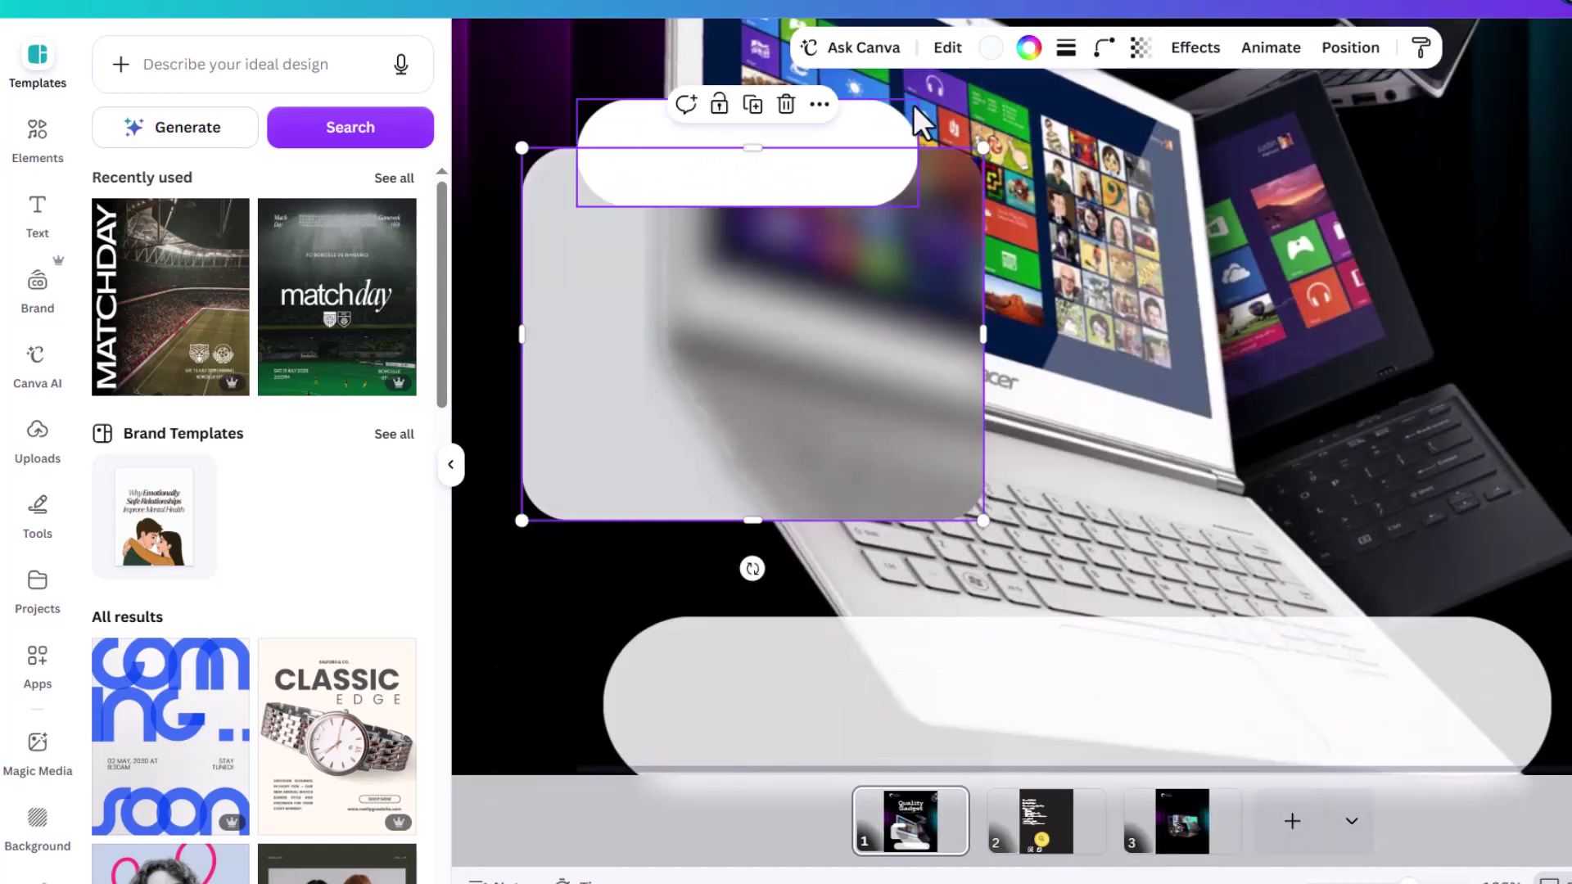
{"action": "left_click", "coordinate": [1028, 49]}
{"action": "left_click", "coordinate": [1066, 48]}
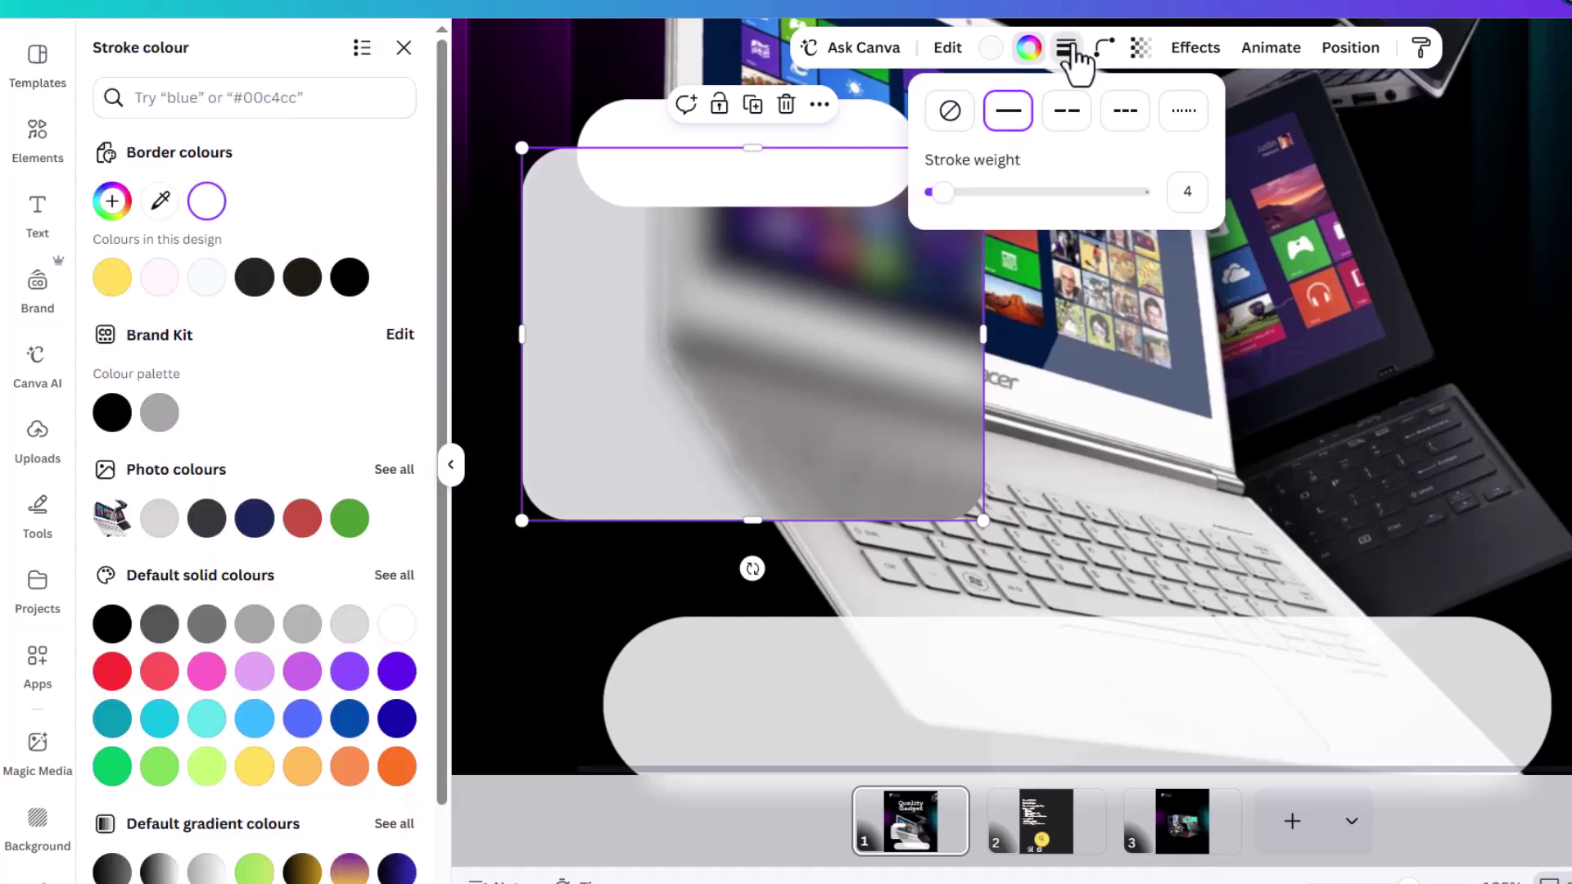
{"action": "mouse_move", "coordinate": [942, 187]}
{"action": "left_mouse_down"}
{"action": "mouse_move", "coordinate": [954, 194]}
{"action": "mouse_move", "coordinate": [934, 197]}
{"action": "mouse_move", "coordinate": [1004, 196]}
{"action": "mouse_move", "coordinate": [991, 197]}
{"action": "left_mouse_up"}
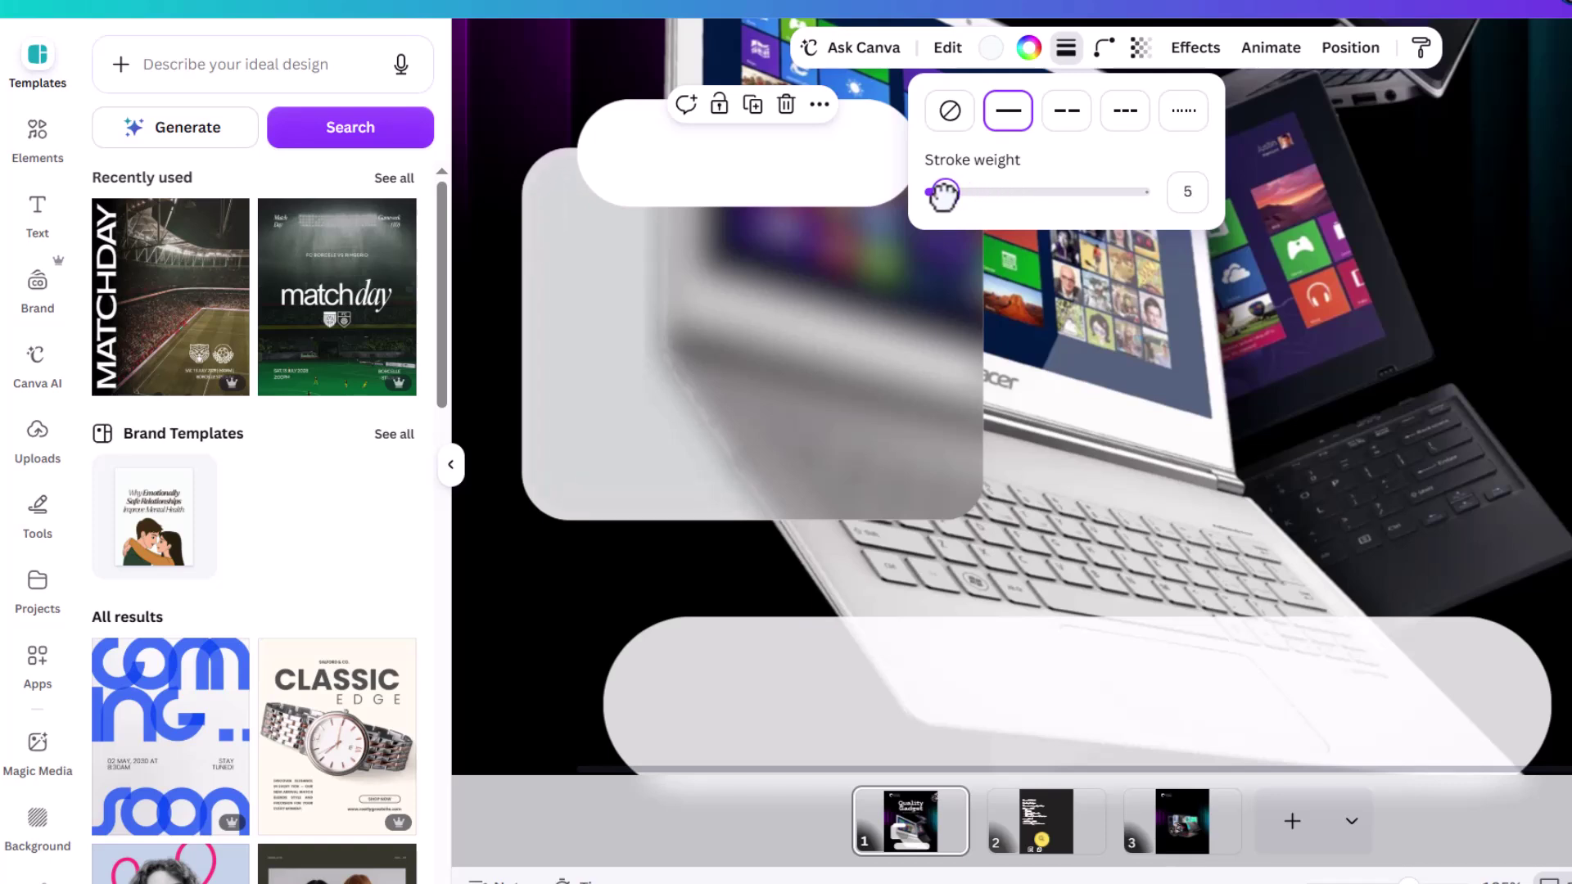
{"action": "left_click_drag", "start_coordinate": [944, 194], "coordinate": [944, 194]}
{"action": "left_click", "coordinate": [1141, 47]}
{"action": "mouse_move", "coordinate": [1187, 134]}
{"action": "left_mouse_down"}
{"action": "mouse_move", "coordinate": [1155, 131]}
{"action": "mouse_move", "coordinate": [1347, 147]}
{"action": "left_mouse_up"}
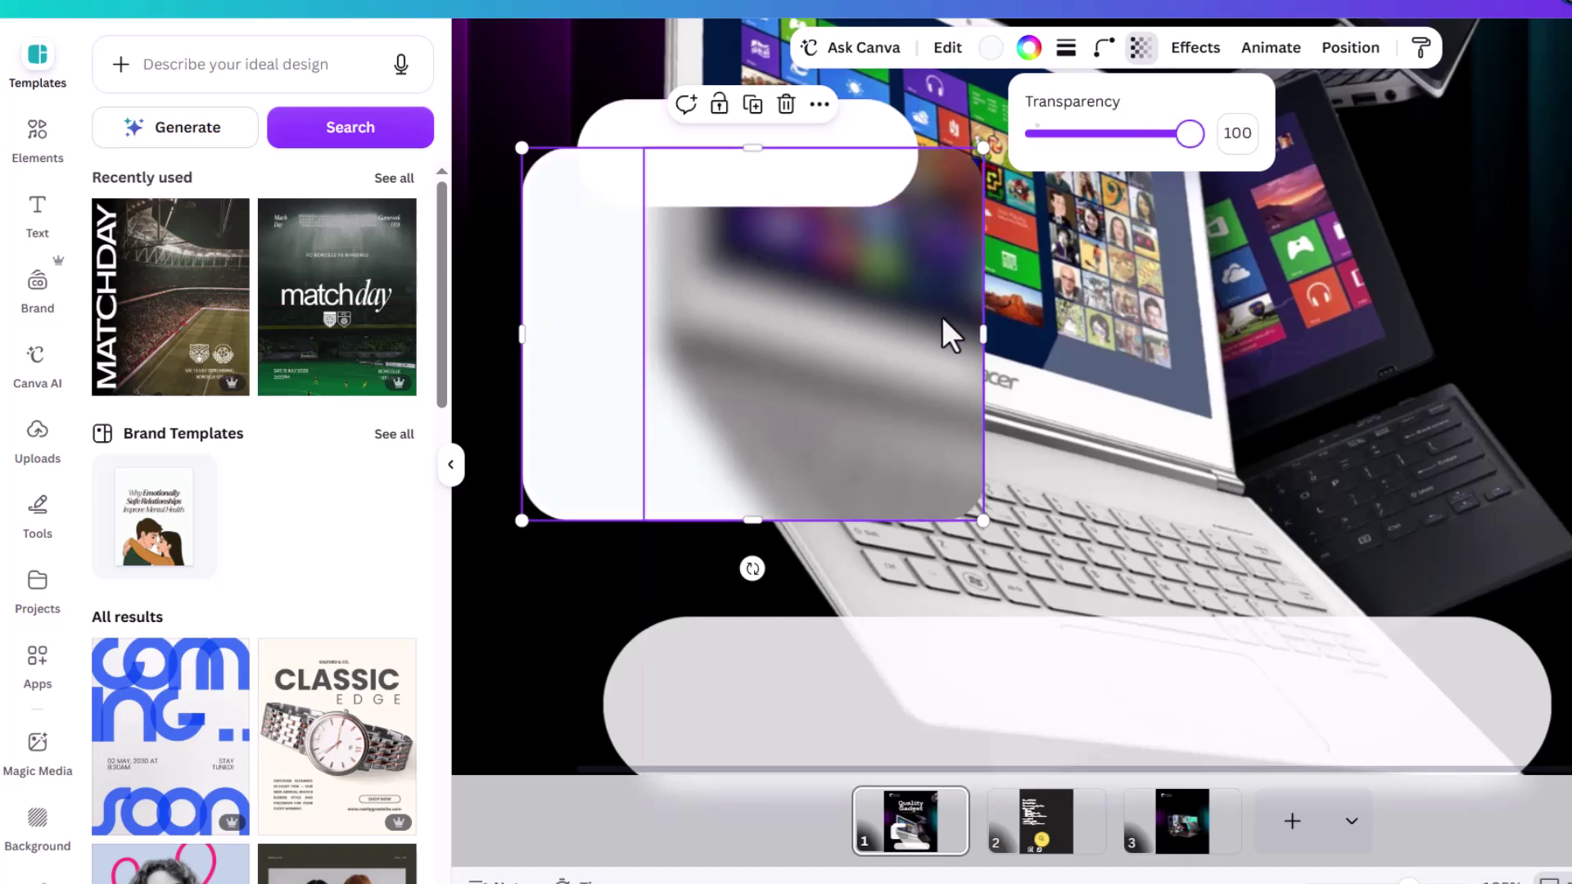
Step: Add a solid white stroke to the blurred laptop crop, dismissing the low-battery warning
{"action": "left_click", "coordinate": [918, 281]}
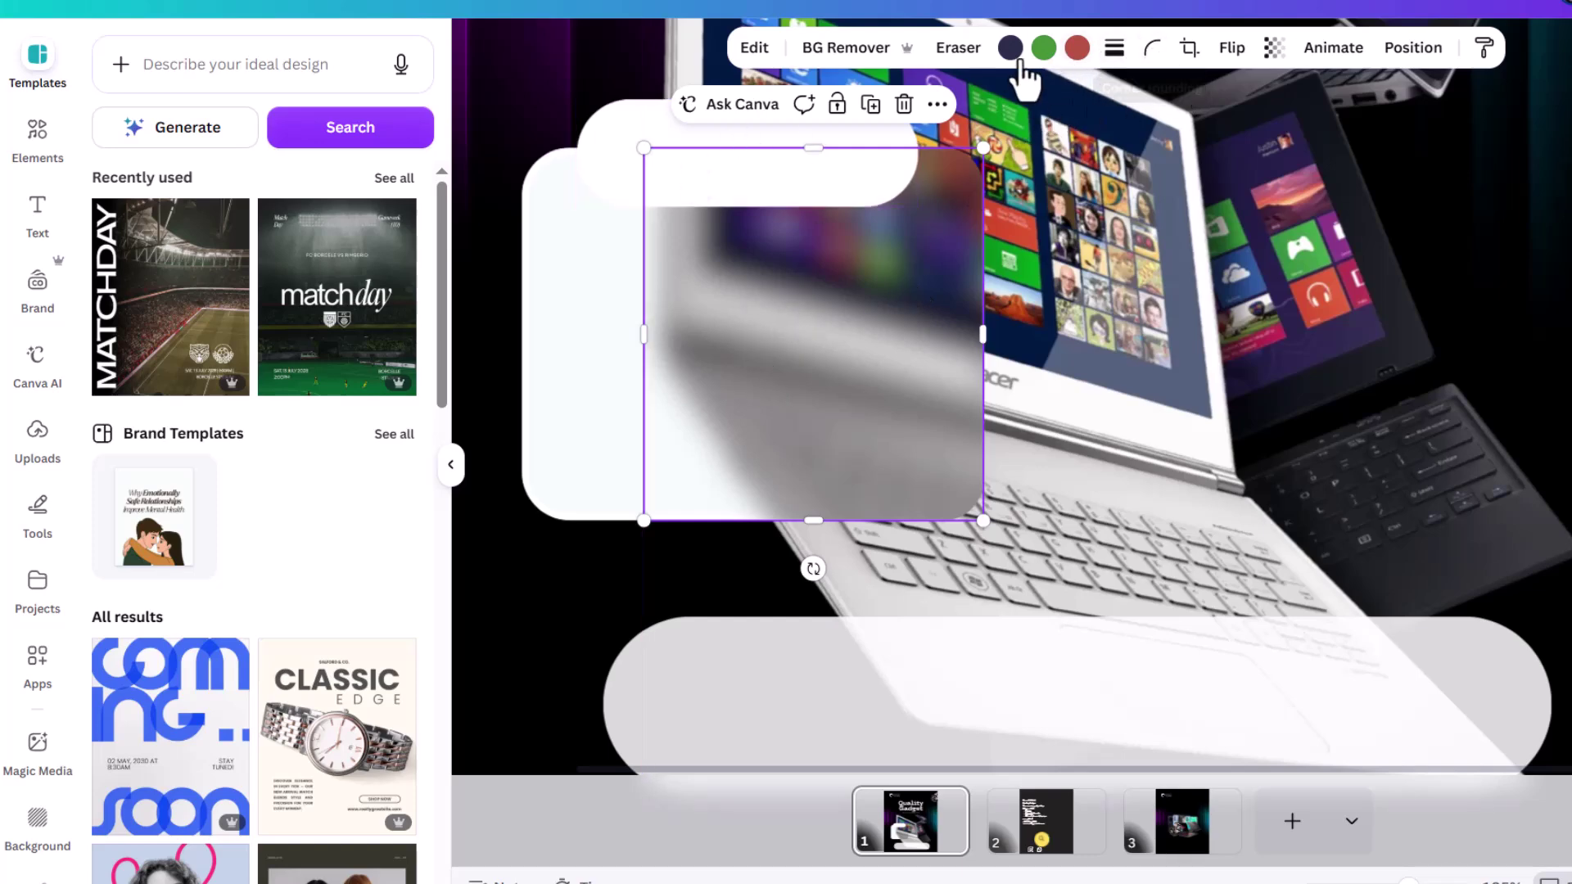
{"action": "left_click", "coordinate": [1114, 47]}
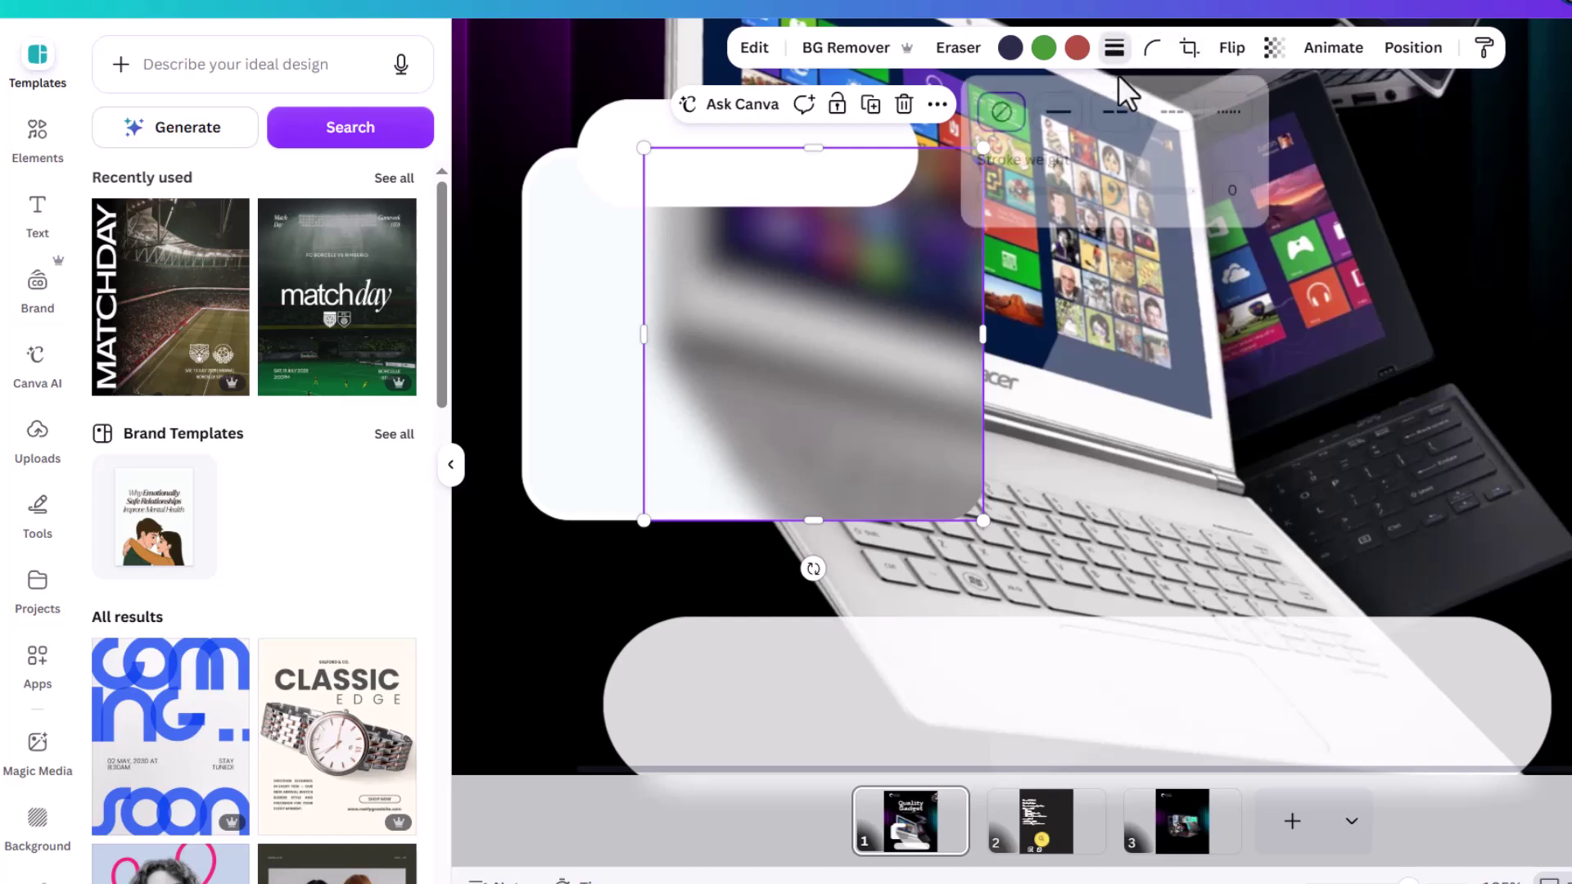
{"action": "left_click", "coordinate": [1064, 114]}
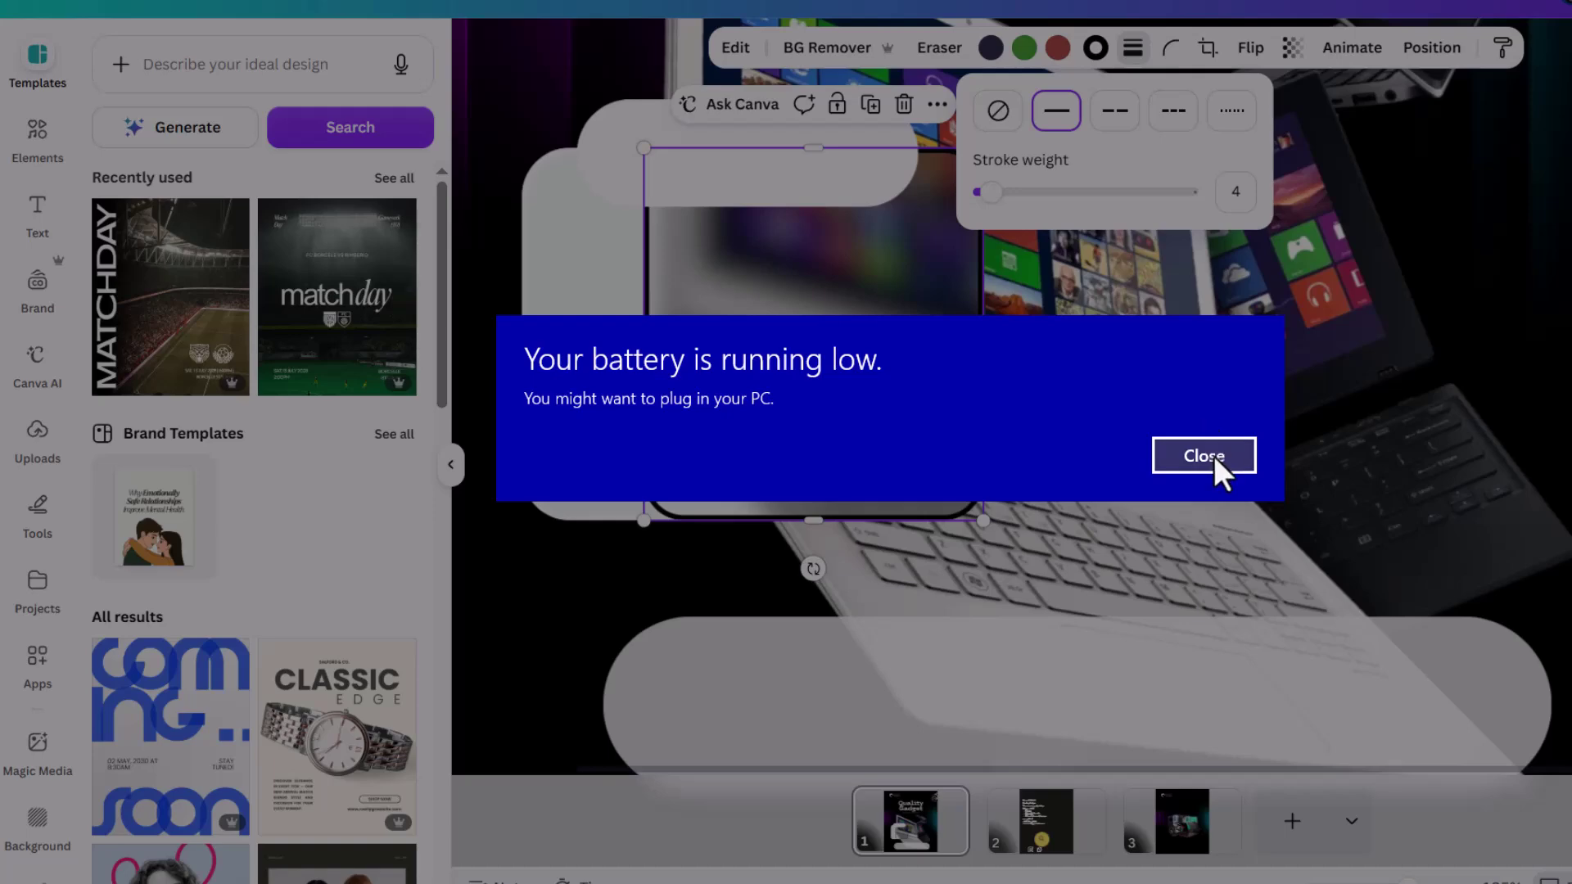
{"action": "left_click", "coordinate": [1204, 456]}
{"action": "left_click", "coordinate": [1097, 54]}
{"action": "left_click", "coordinate": [1097, 49]}
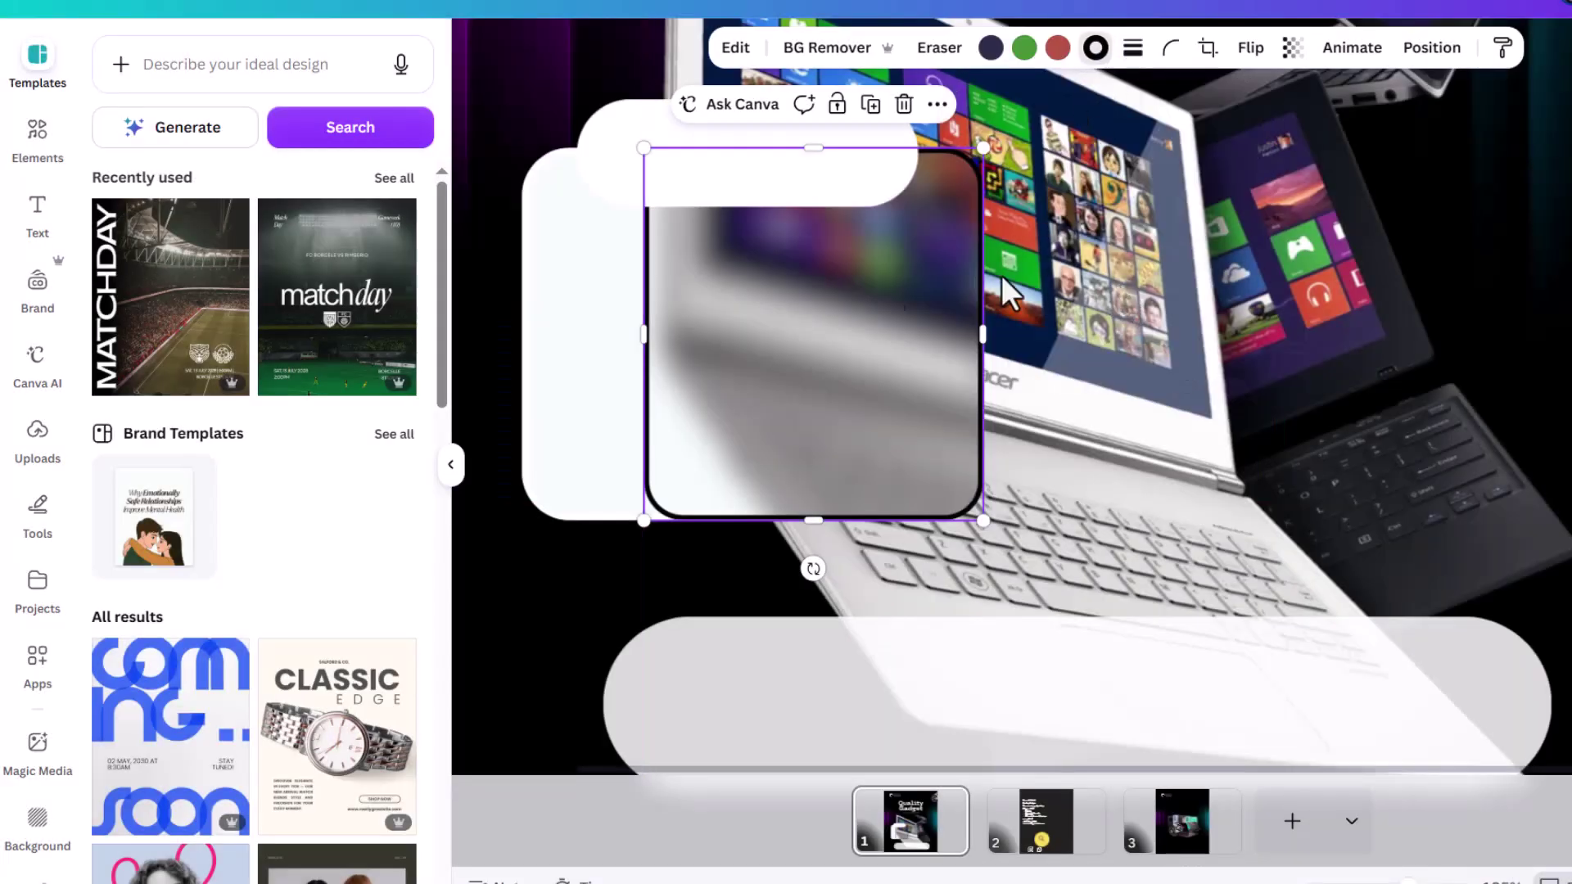
{"action": "left_click", "coordinate": [205, 203]}
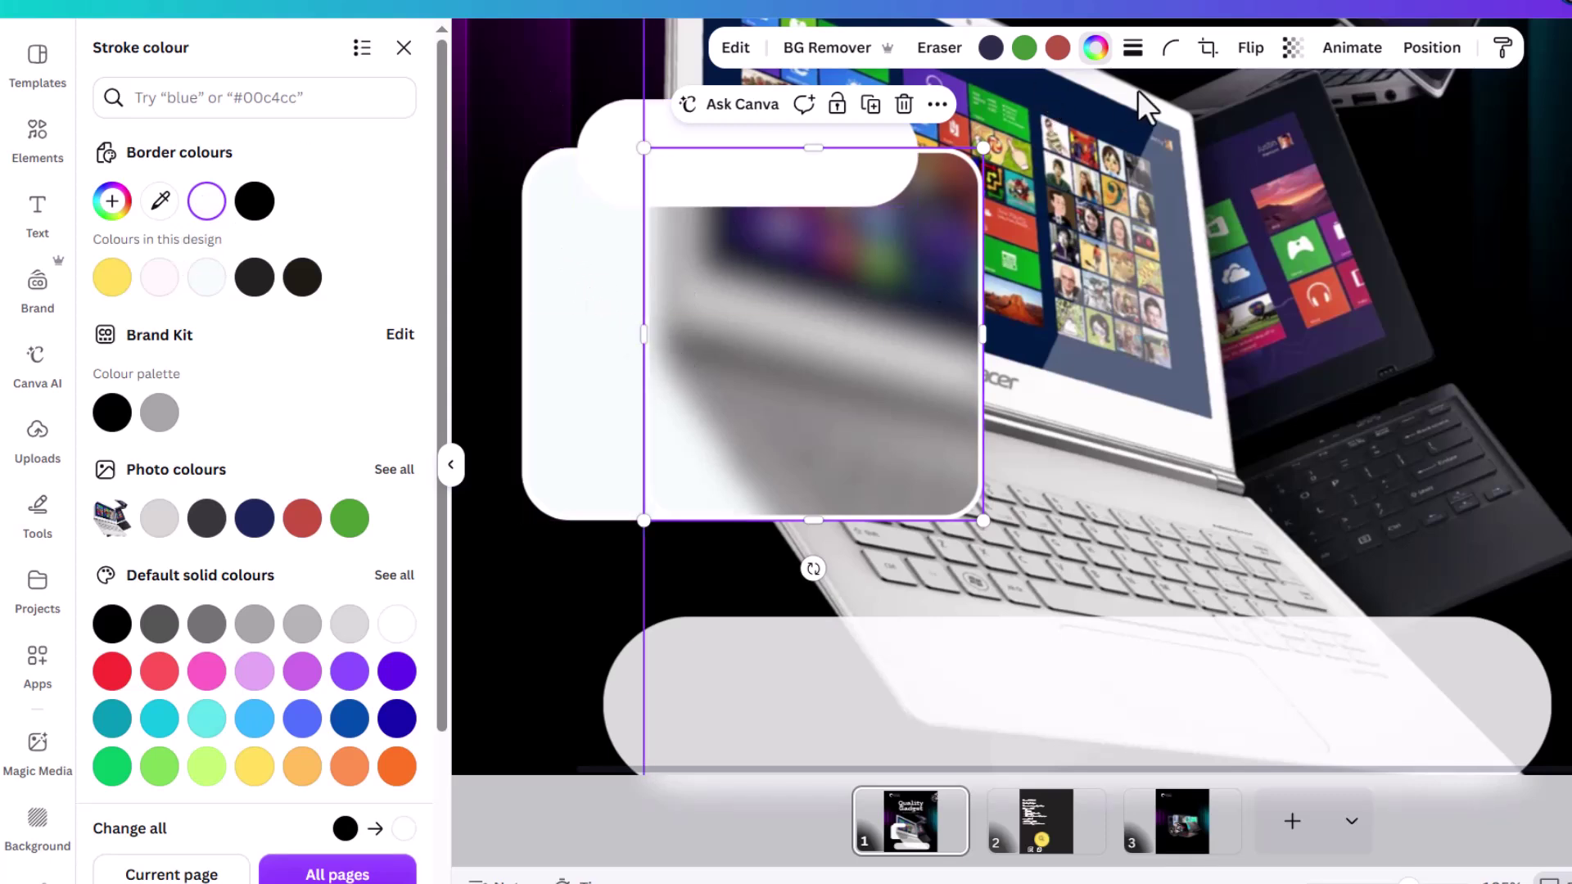
Step: Reduce the blurred laptop crop's stroke weight to 1 and deselect it
{"action": "left_click", "coordinate": [1132, 48]}
{"action": "left_click_drag", "start_coordinate": [992, 197], "coordinate": [1004, 194]}
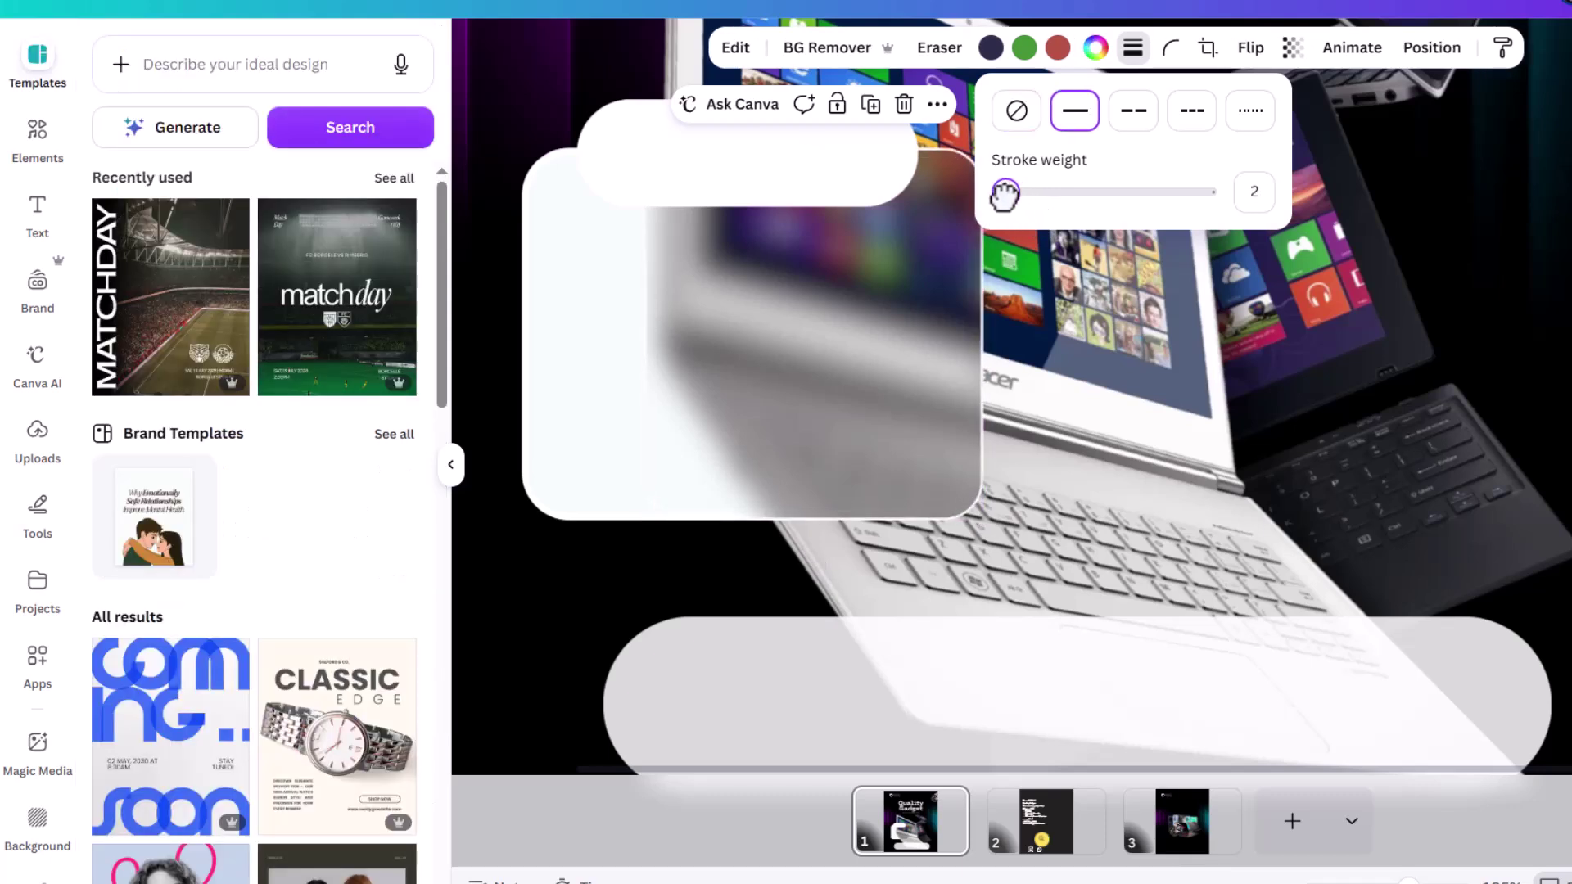
{"action": "left_click_drag", "start_coordinate": [1003, 195], "coordinate": [1005, 194]}
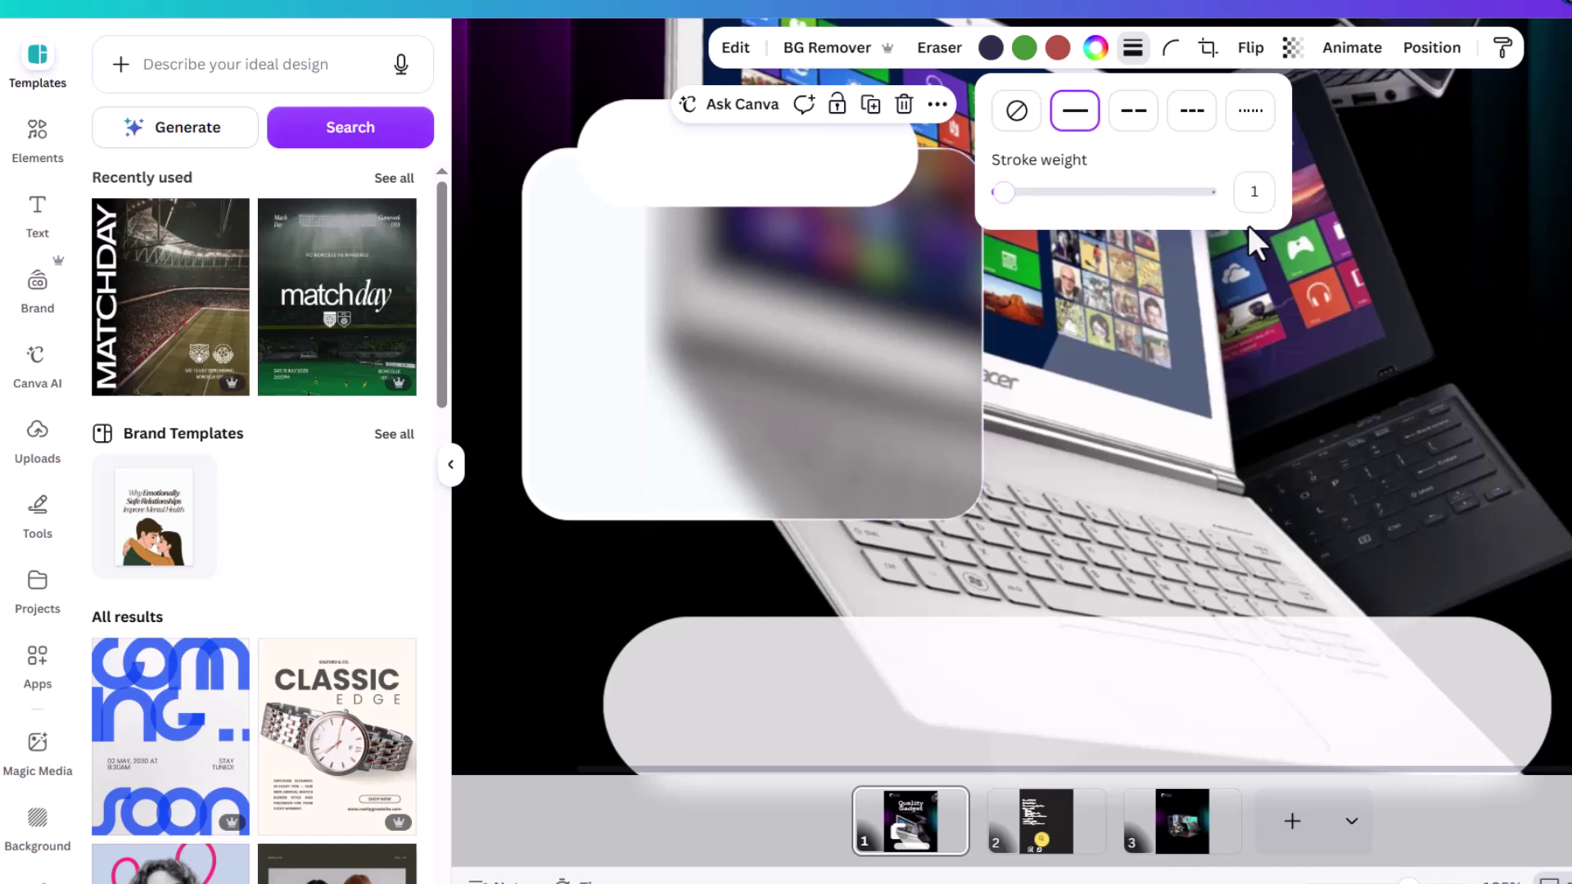
{"action": "scroll", "coordinate": [871, 396], "scroll_direction": "down", "scroll_amount": 3}
{"action": "left_click", "coordinate": [661, 306]}
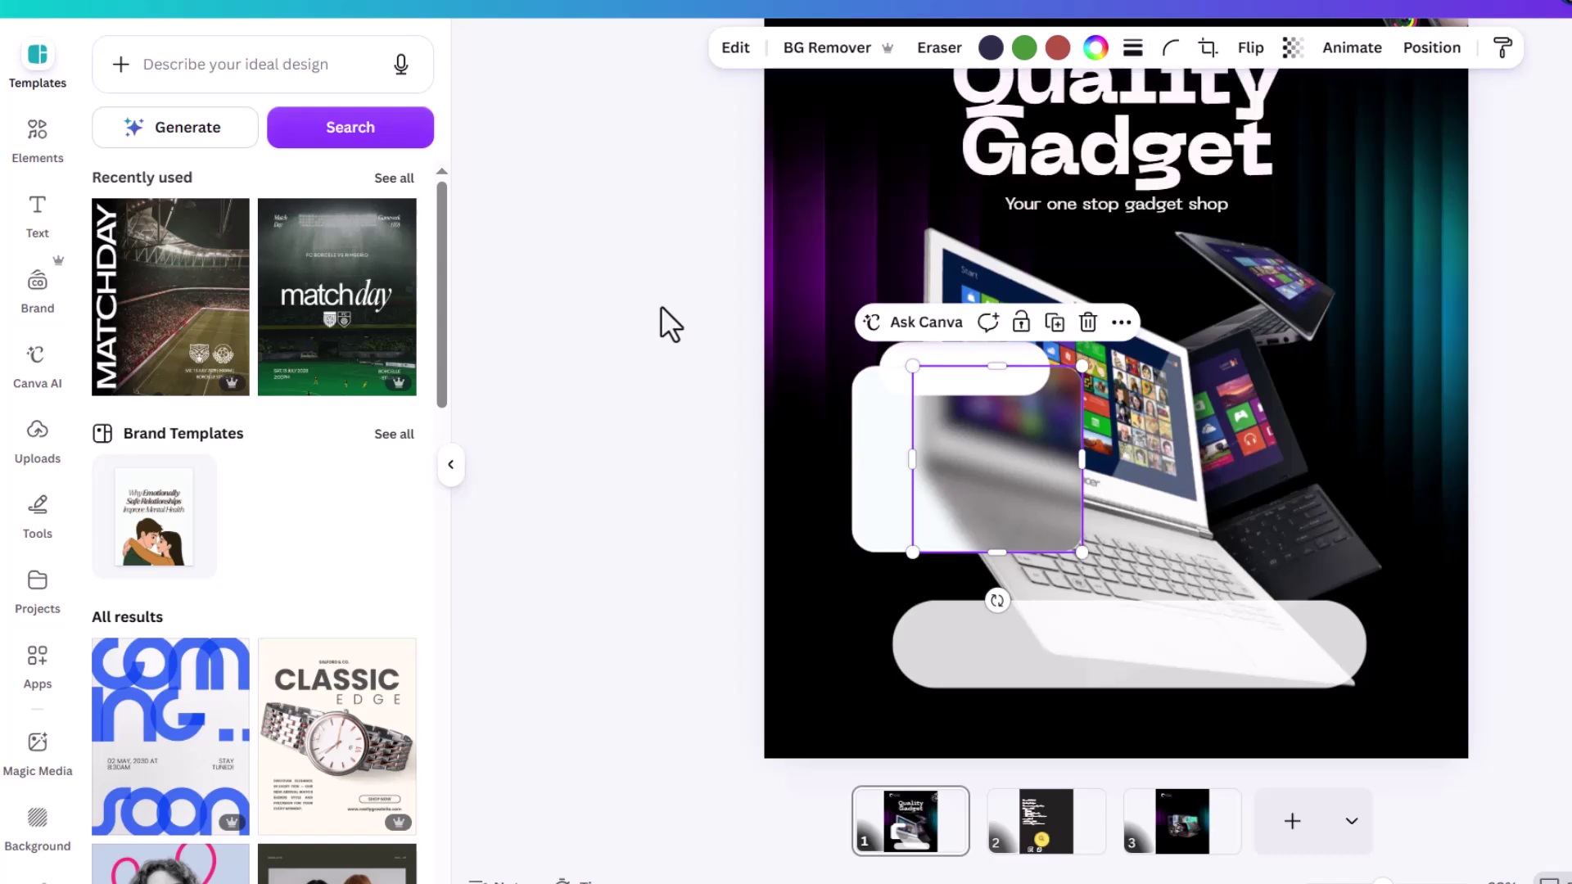
{"action": "left_click", "coordinate": [661, 306]}
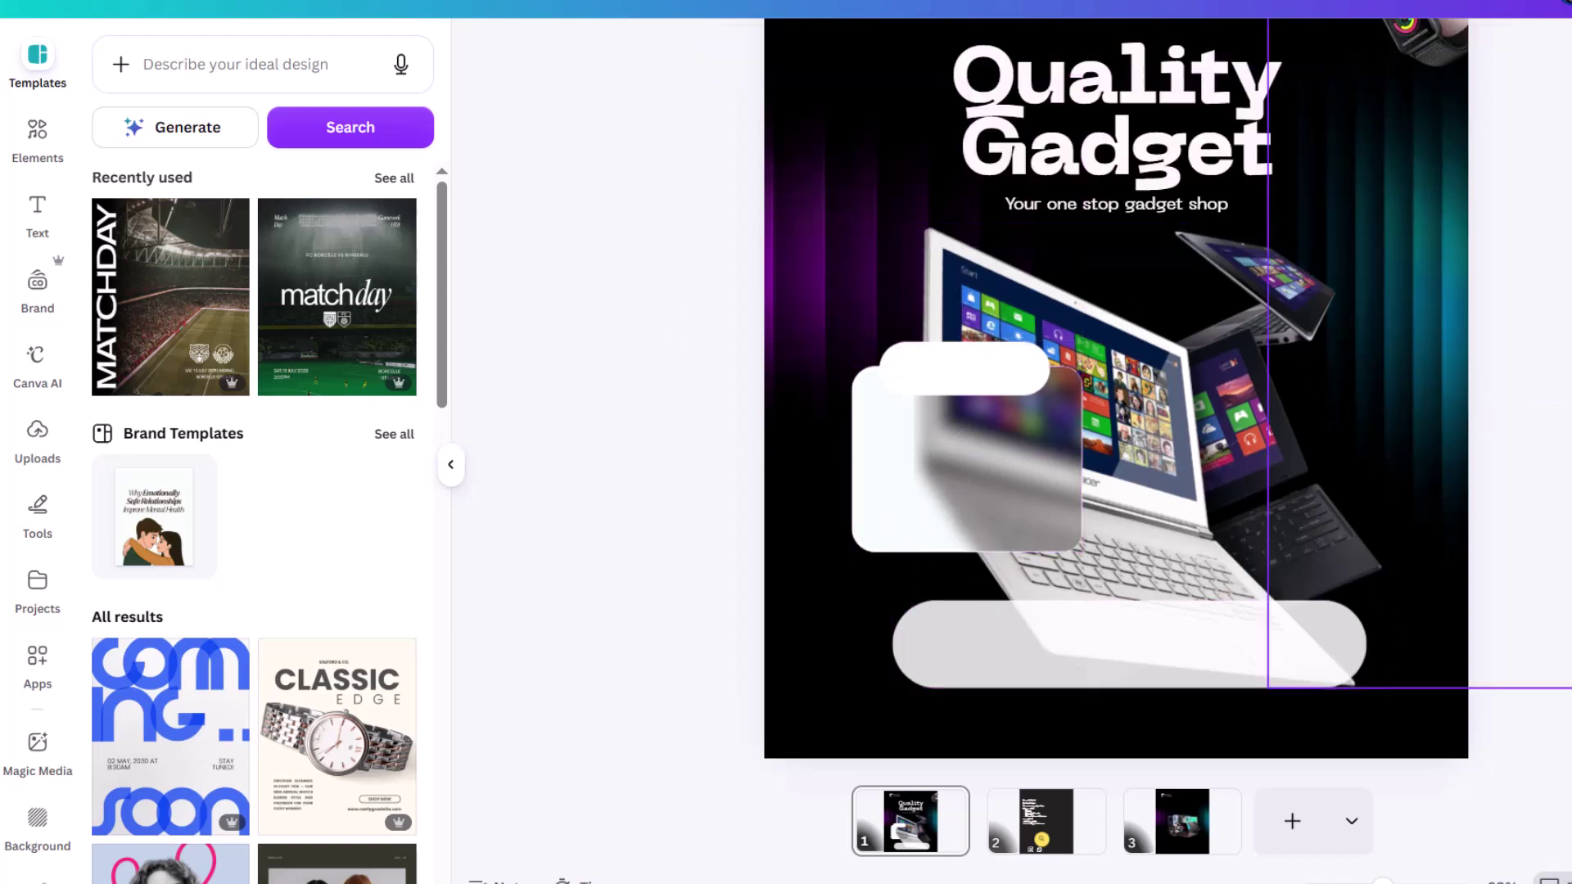
Step: Copy the "What we Sell" heading and its product list from page 2 and paste them over the glass card on page 1
{"action": "scroll", "coordinate": [1178, 511], "scroll_direction": "up", "scroll_amount": 3}
{"action": "scroll", "coordinate": [781, 401], "scroll_direction": "down", "scroll_amount": 3}
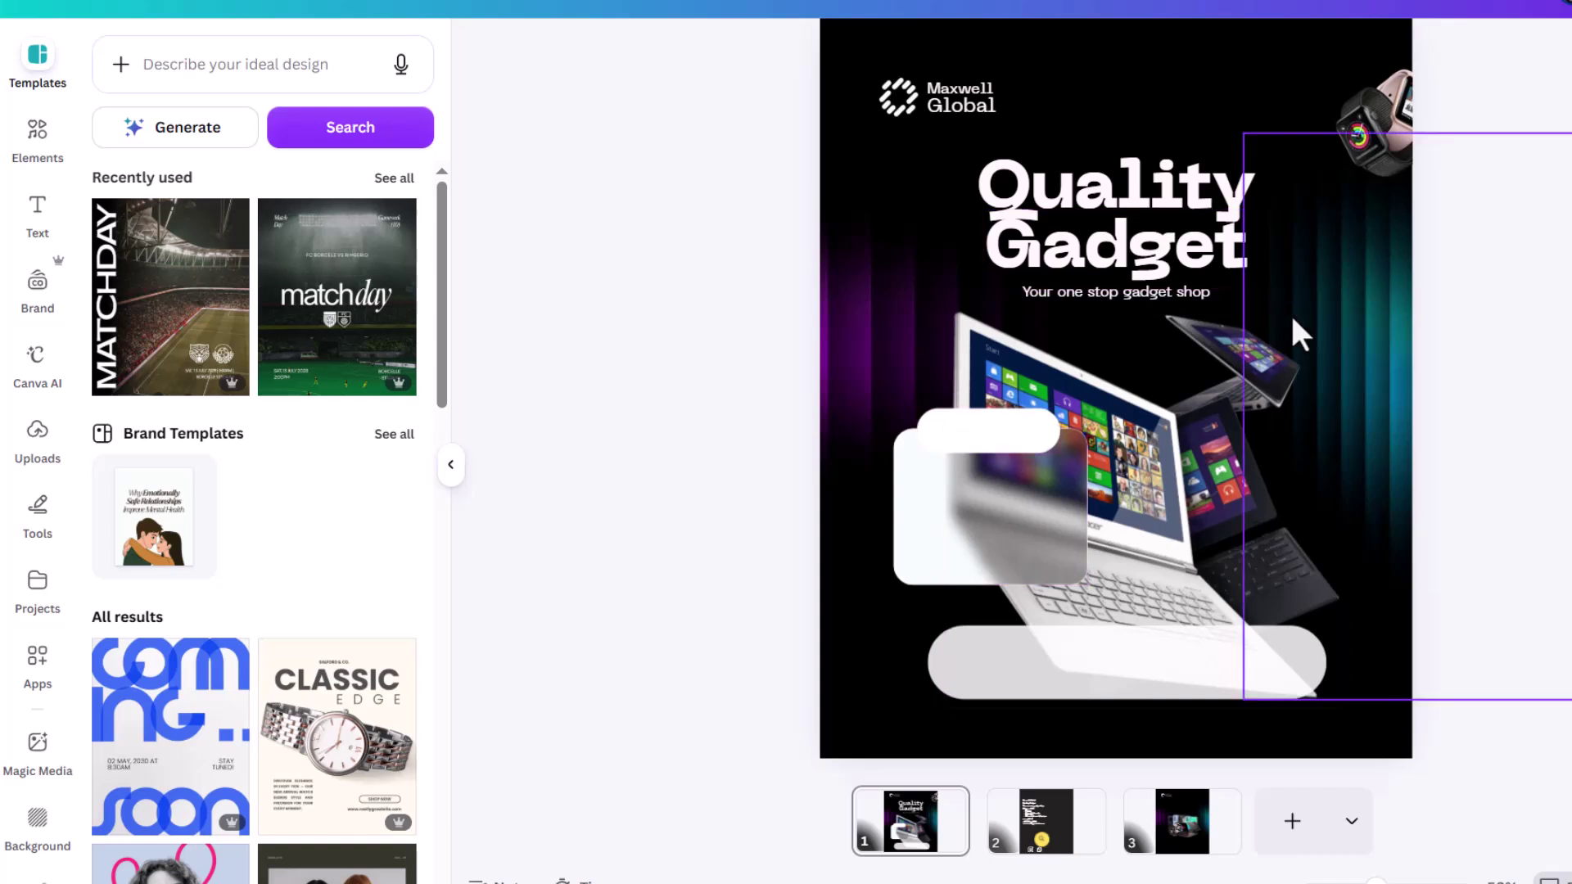
{"action": "left_click", "coordinate": [1056, 818]}
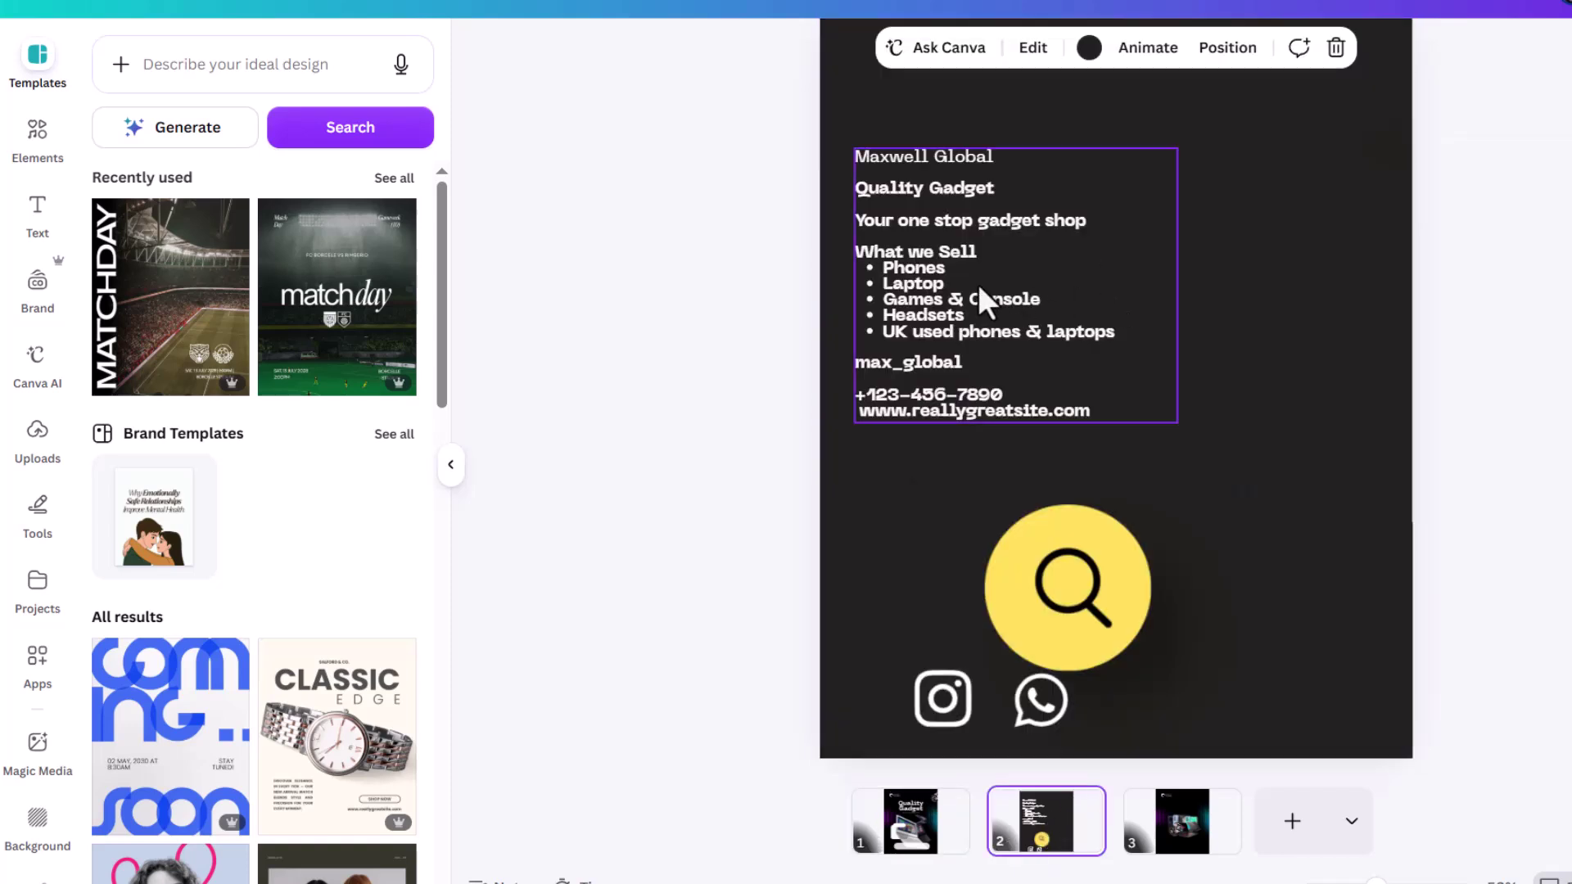
{"action": "left_click", "coordinate": [979, 286]}
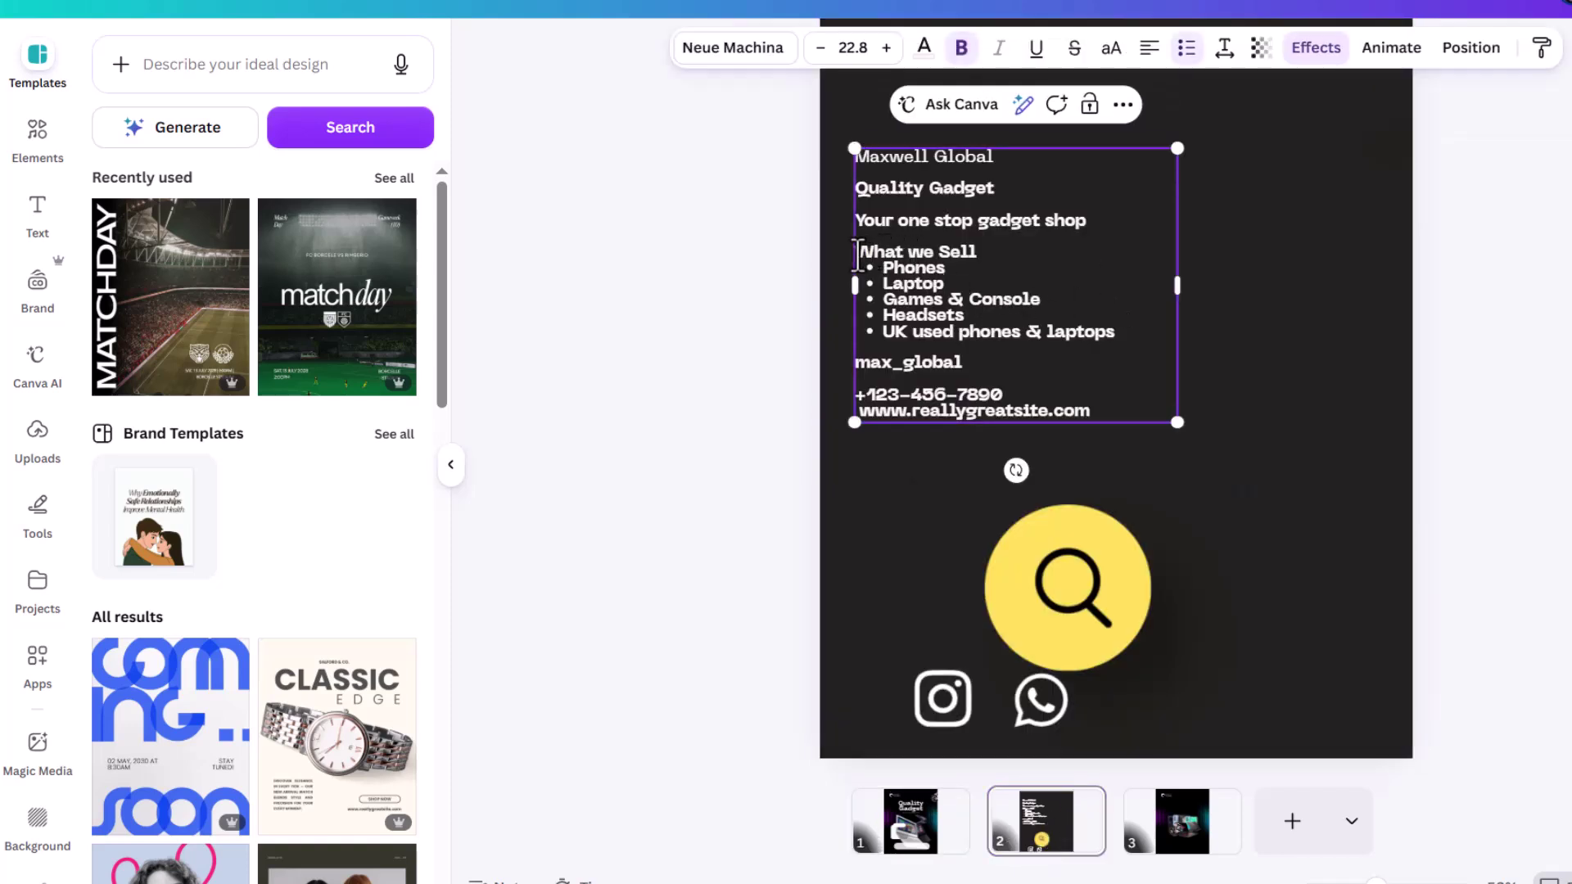
{"action": "left_click_drag", "start_coordinate": [943, 269], "coordinate": [1143, 343]}
{"action": "key", "text": "ctrl+c"}
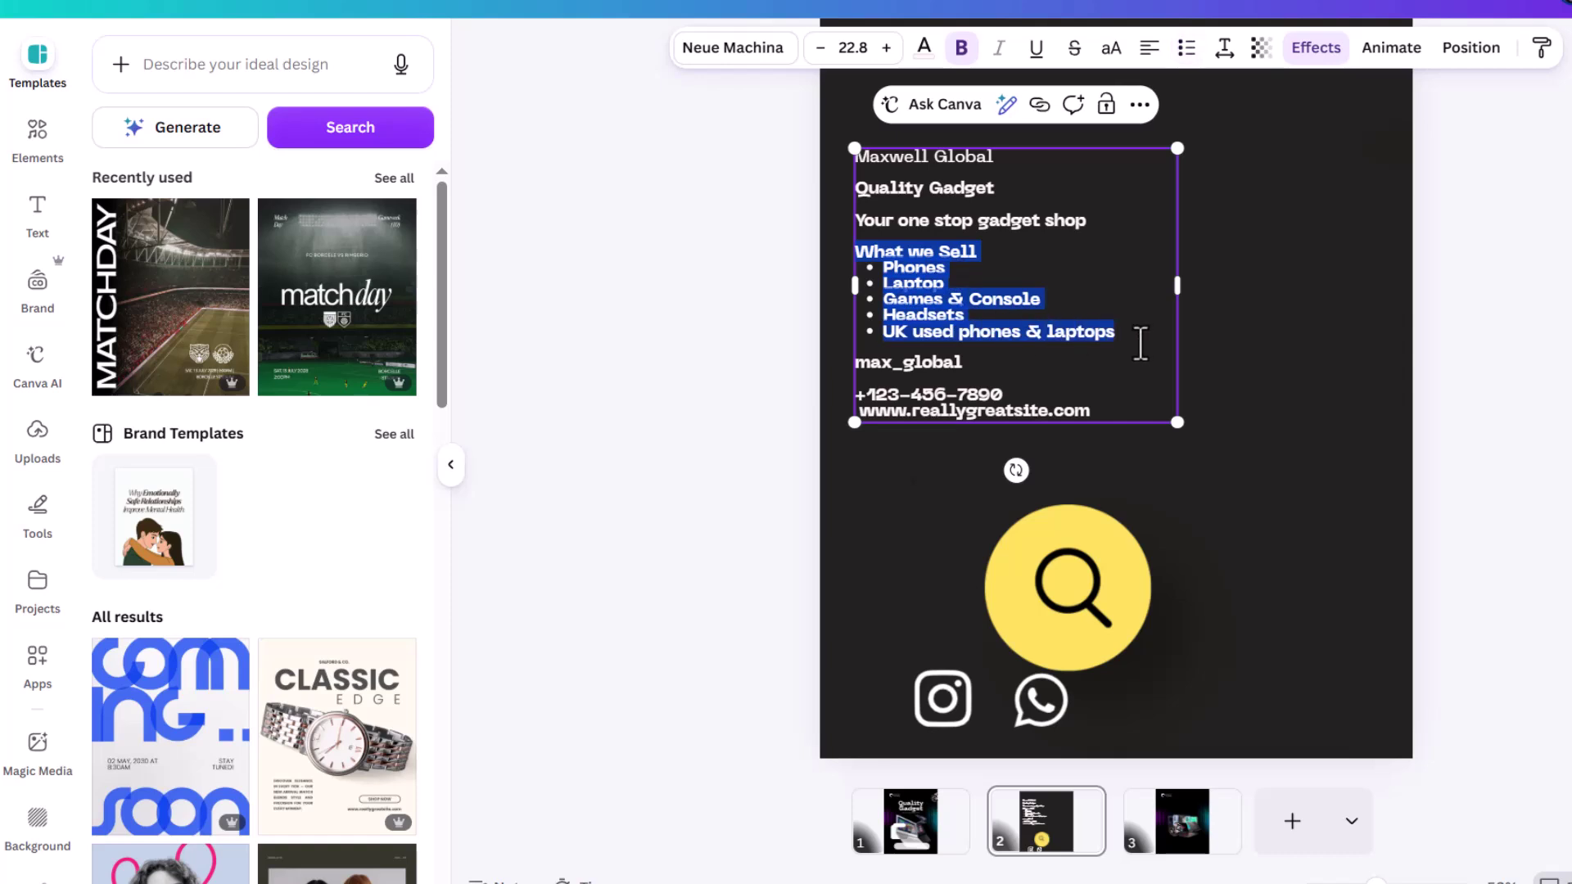
{"action": "left_click", "coordinate": [950, 848]}
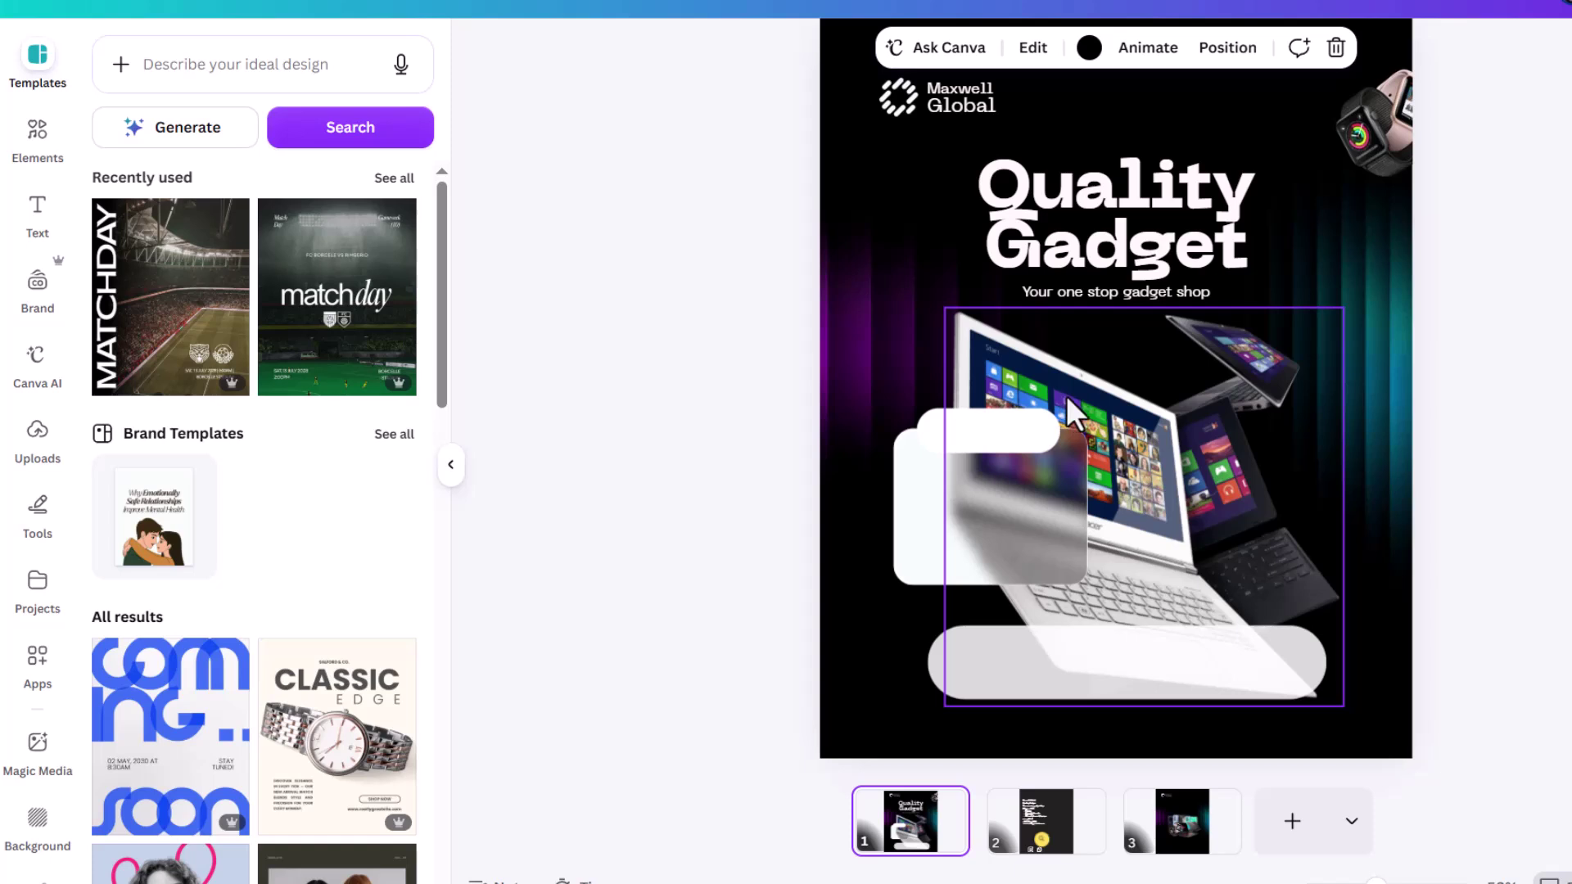
{"action": "key", "text": "ctrl+v"}
{"action": "left_click", "coordinate": [1474, 391]}
{"action": "left_click_drag", "start_coordinate": [1039, 412], "coordinate": [977, 516]}
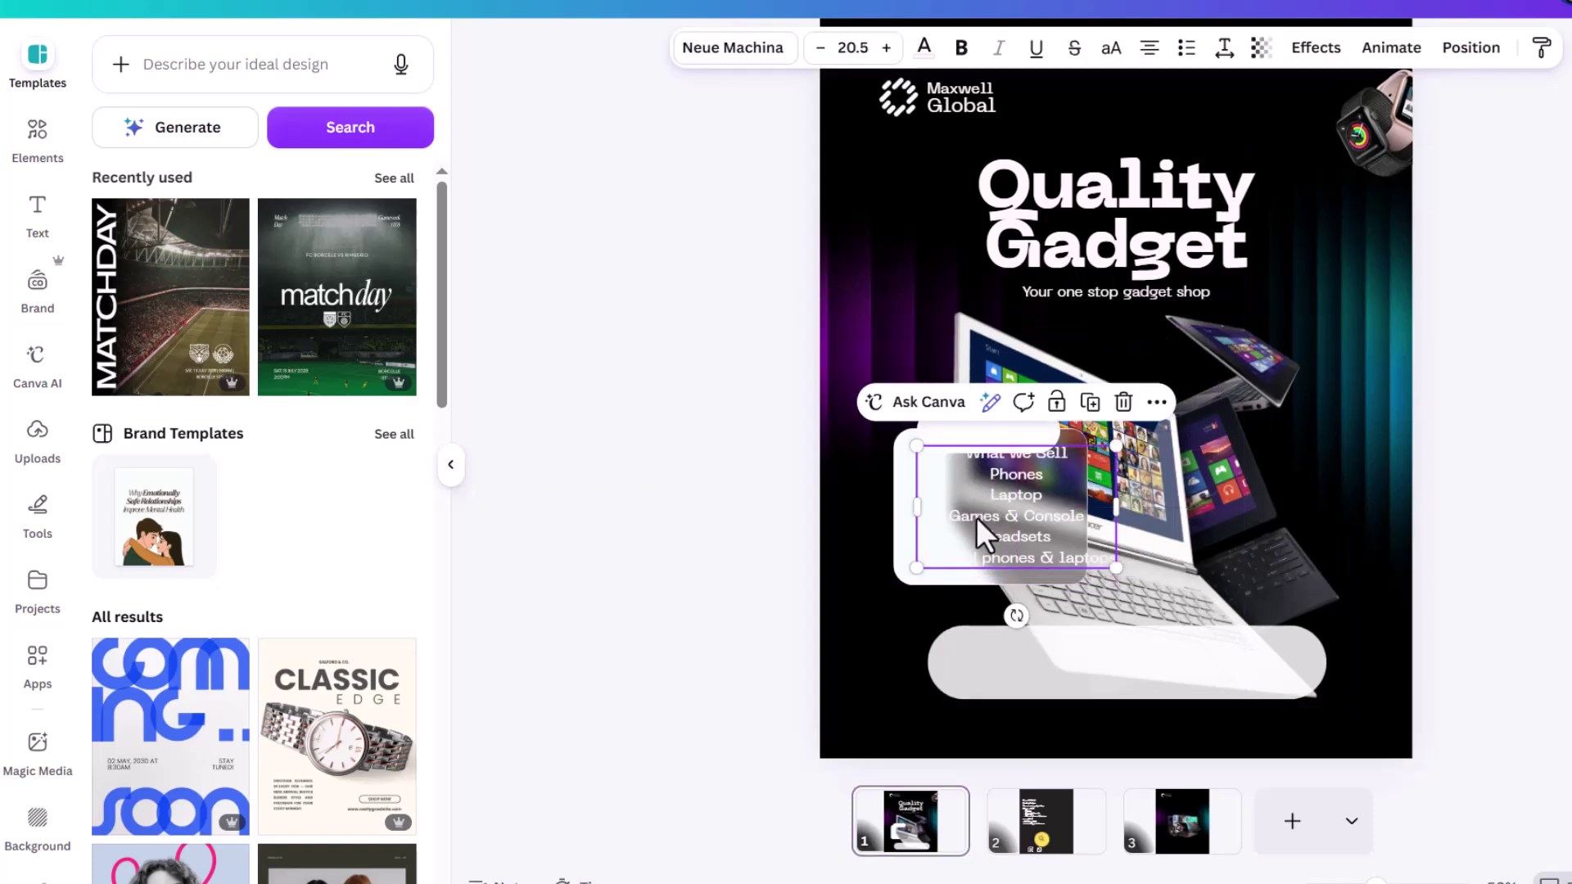
Step: Colour the pasted product text dark grey-black and left-align it
{"action": "left_click", "coordinate": [923, 46]}
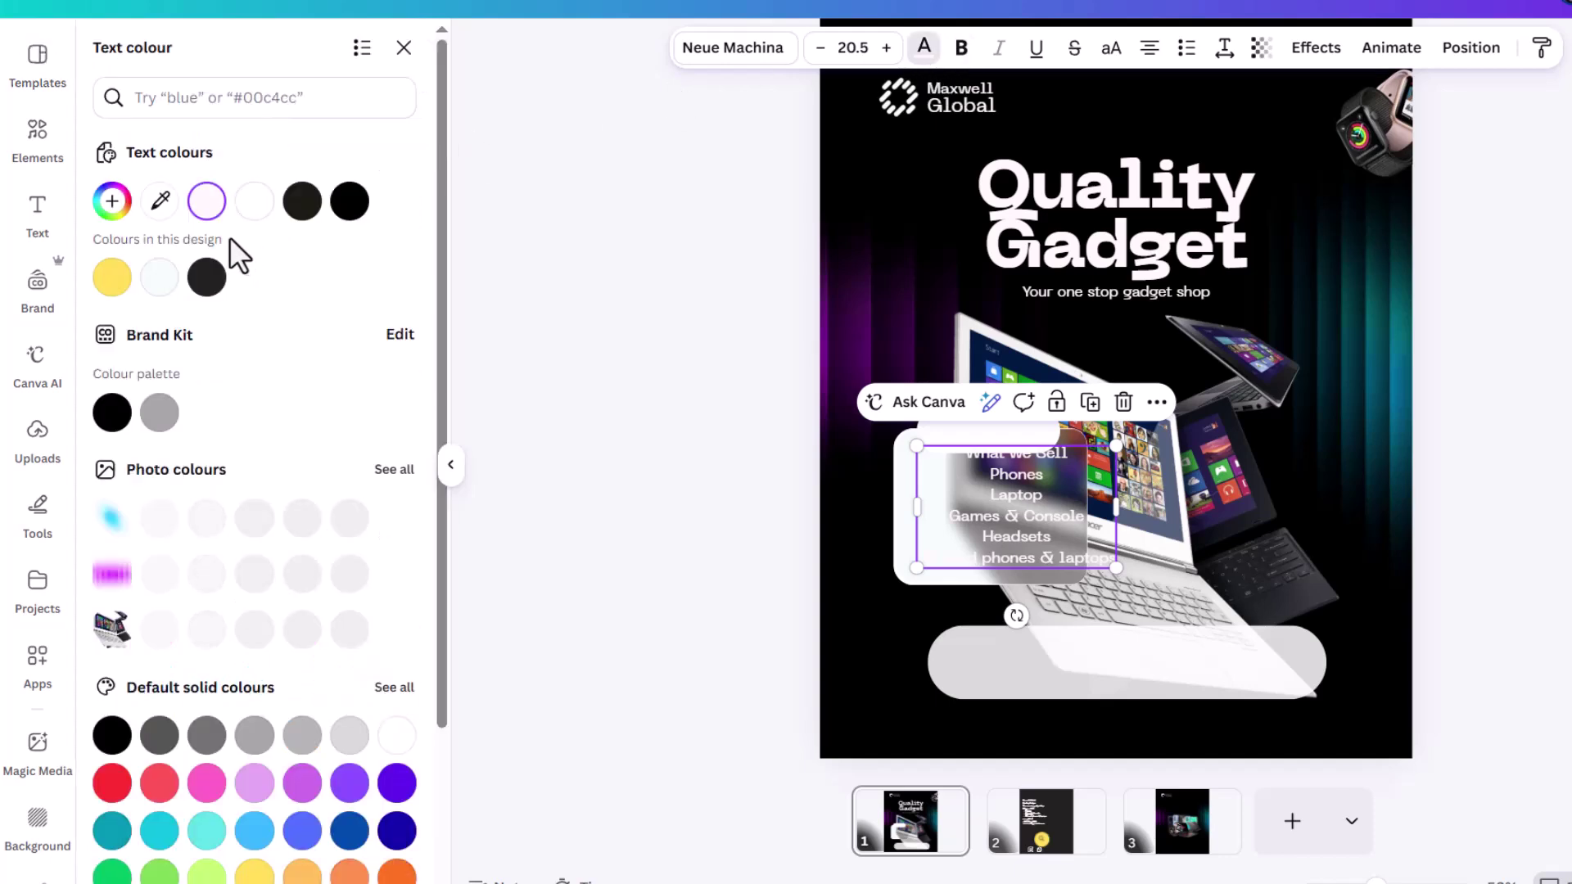
{"action": "left_click", "coordinate": [291, 205]}
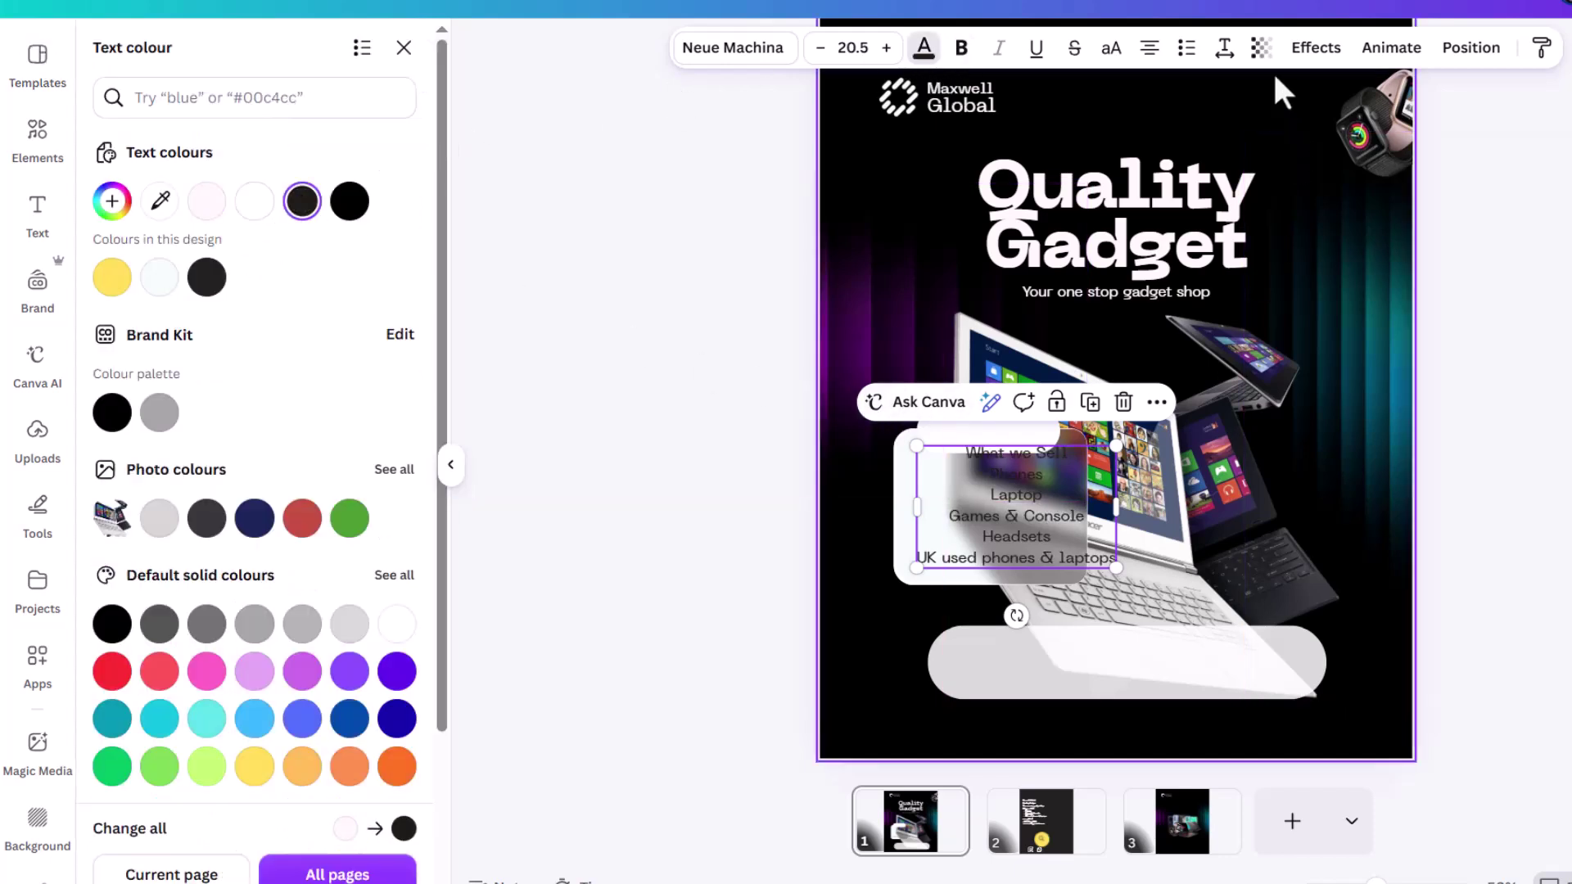
{"action": "left_click", "coordinate": [1151, 49]}
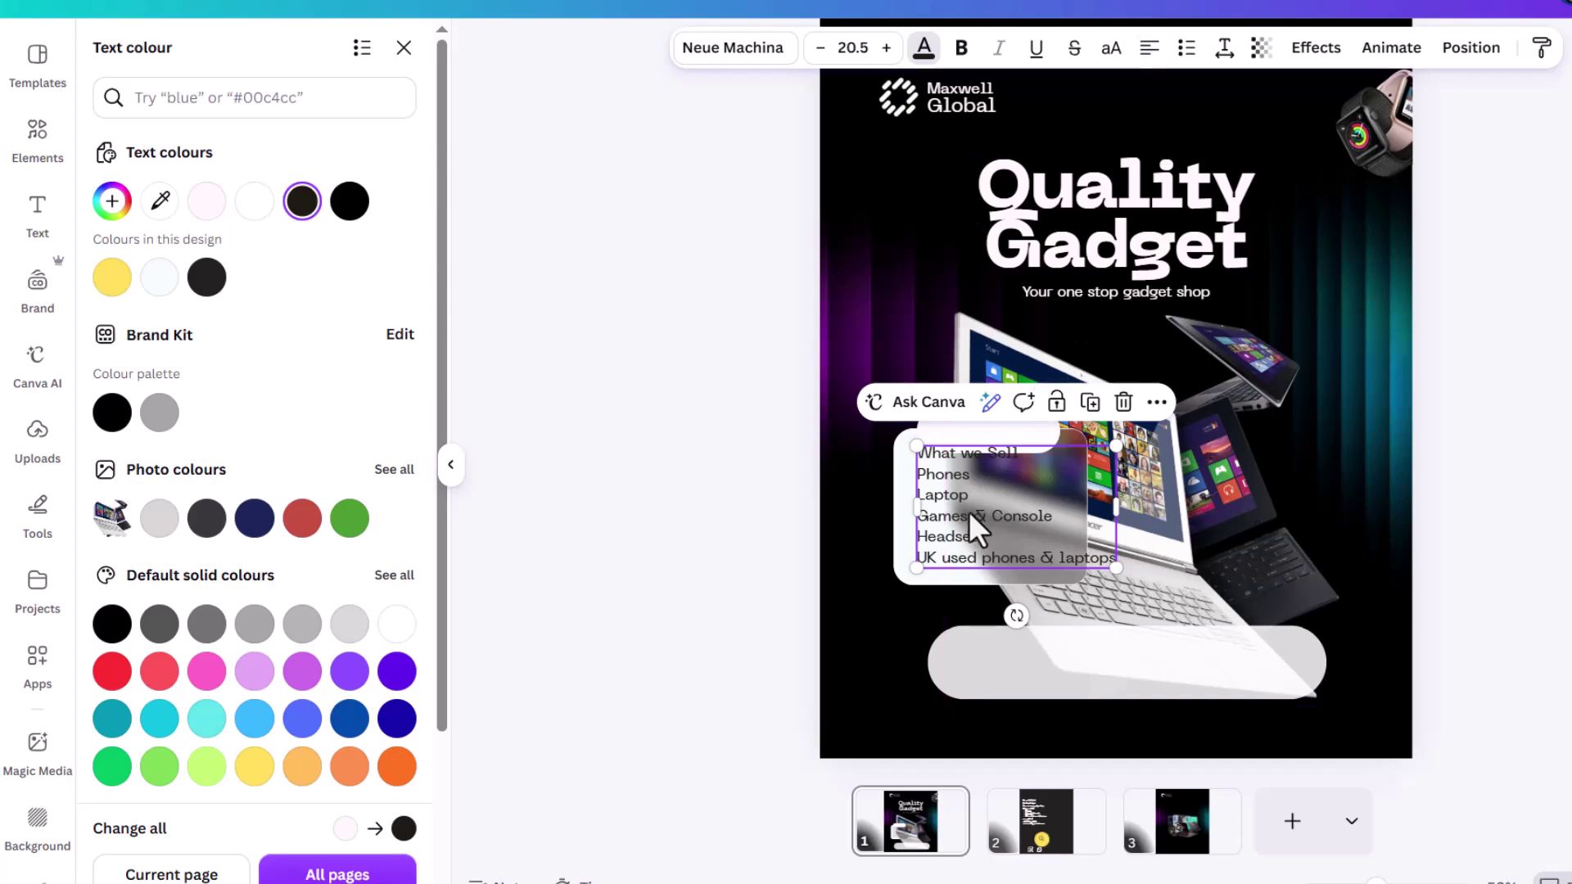
Step: Duplicate the product text onto the white pill and delete every line of the copy except "What we Sell"
{"action": "scroll", "coordinate": [972, 512], "scroll_direction": "up", "scroll_amount": 3}
{"action": "left_click_drag", "start_coordinate": [916, 442], "coordinate": [929, 430]}
{"action": "double_click", "coordinate": [1012, 391]}
{"action": "left_click_drag", "start_coordinate": [1012, 392], "coordinate": [1132, 557]}
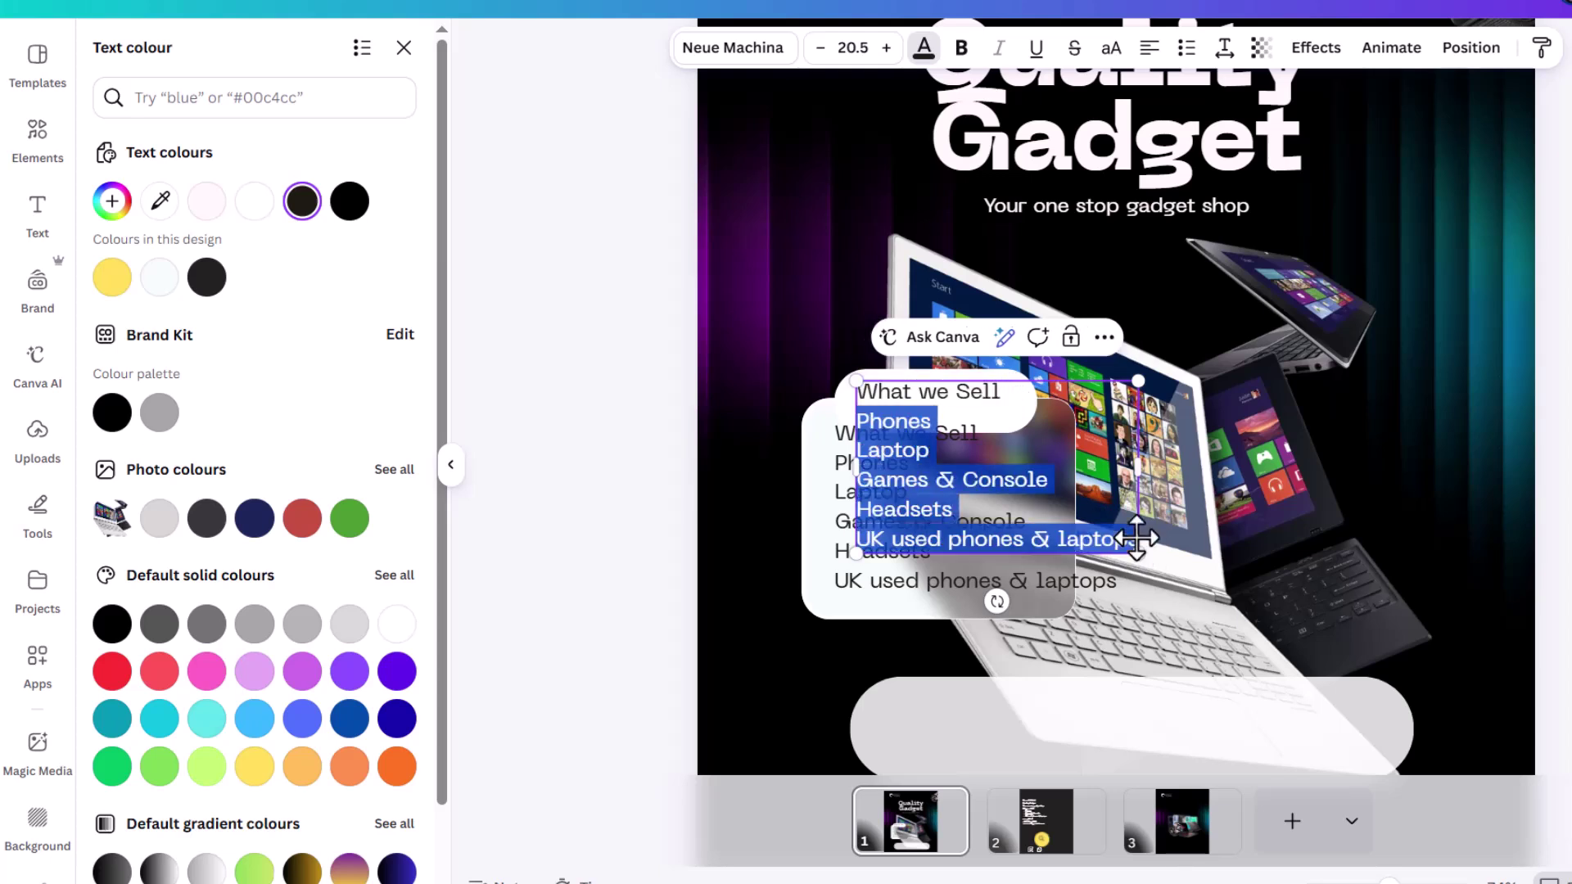
{"action": "left_click", "coordinate": [1144, 542]}
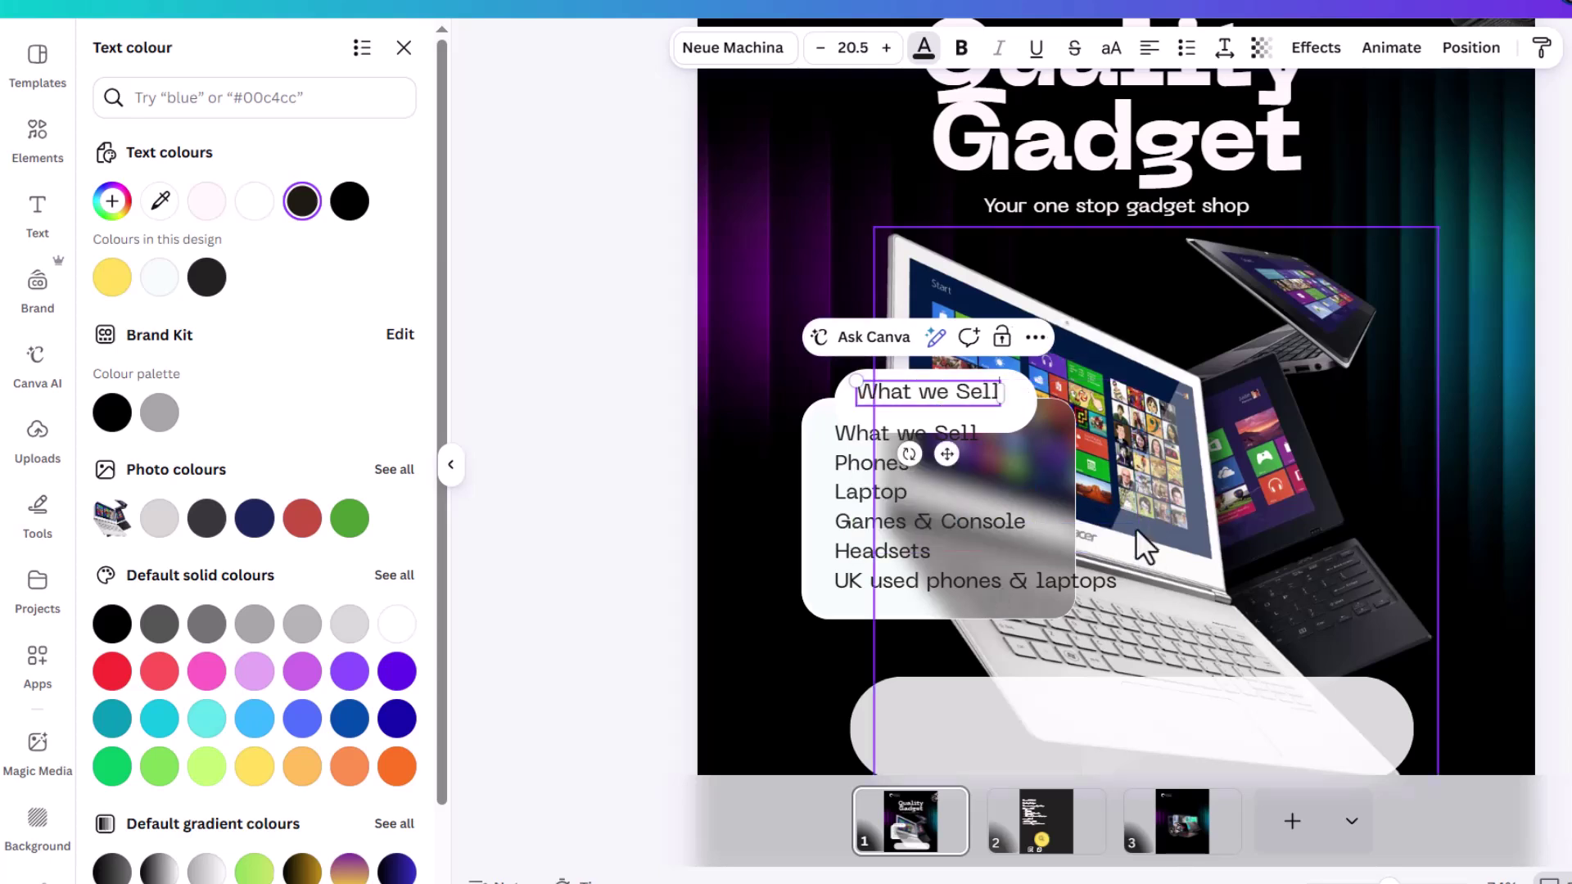
{"action": "left_click", "coordinate": [1496, 334]}
Step: Make the pill's "What we Sell" heading bold and smaller, and slightly reduce the white pill's height around it
{"action": "left_click", "coordinate": [958, 389]}
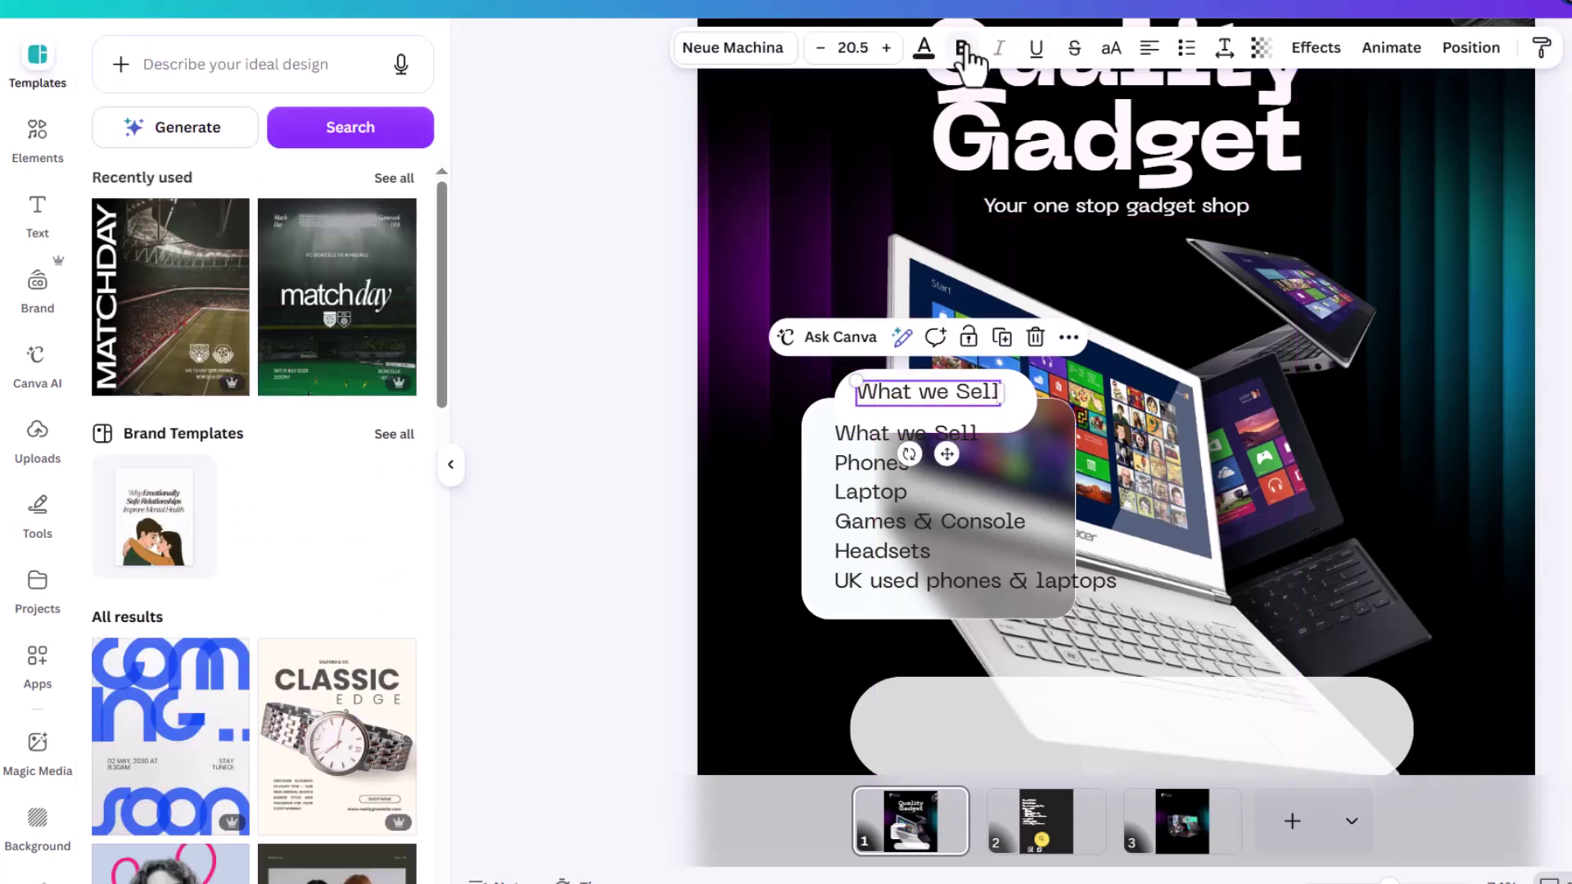
{"action": "left_click", "coordinate": [963, 49]}
{"action": "left_click_drag", "start_coordinate": [1002, 403], "coordinate": [943, 374]}
{"action": "left_click", "coordinate": [970, 376]}
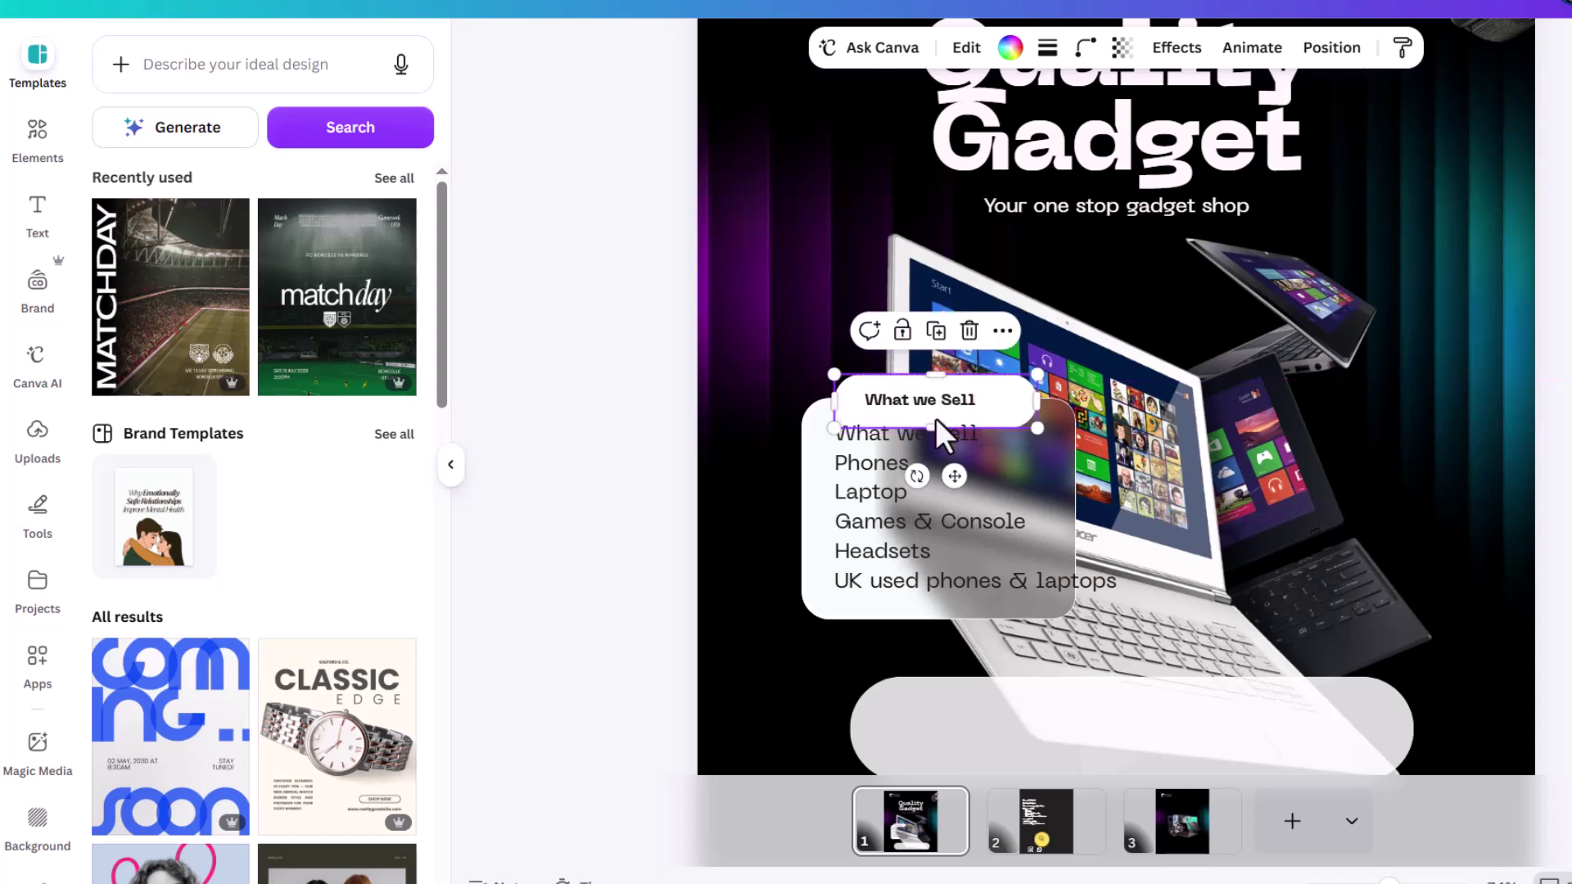
Step: Move the yellow search icon from page 2 to page 1 and scale it down to fit beside the heading inside the pill
{"action": "left_click", "coordinate": [1028, 859]}
{"action": "left_click", "coordinate": [1079, 601]}
{"action": "left_click_drag", "start_coordinate": [1079, 601], "coordinate": [916, 782]}
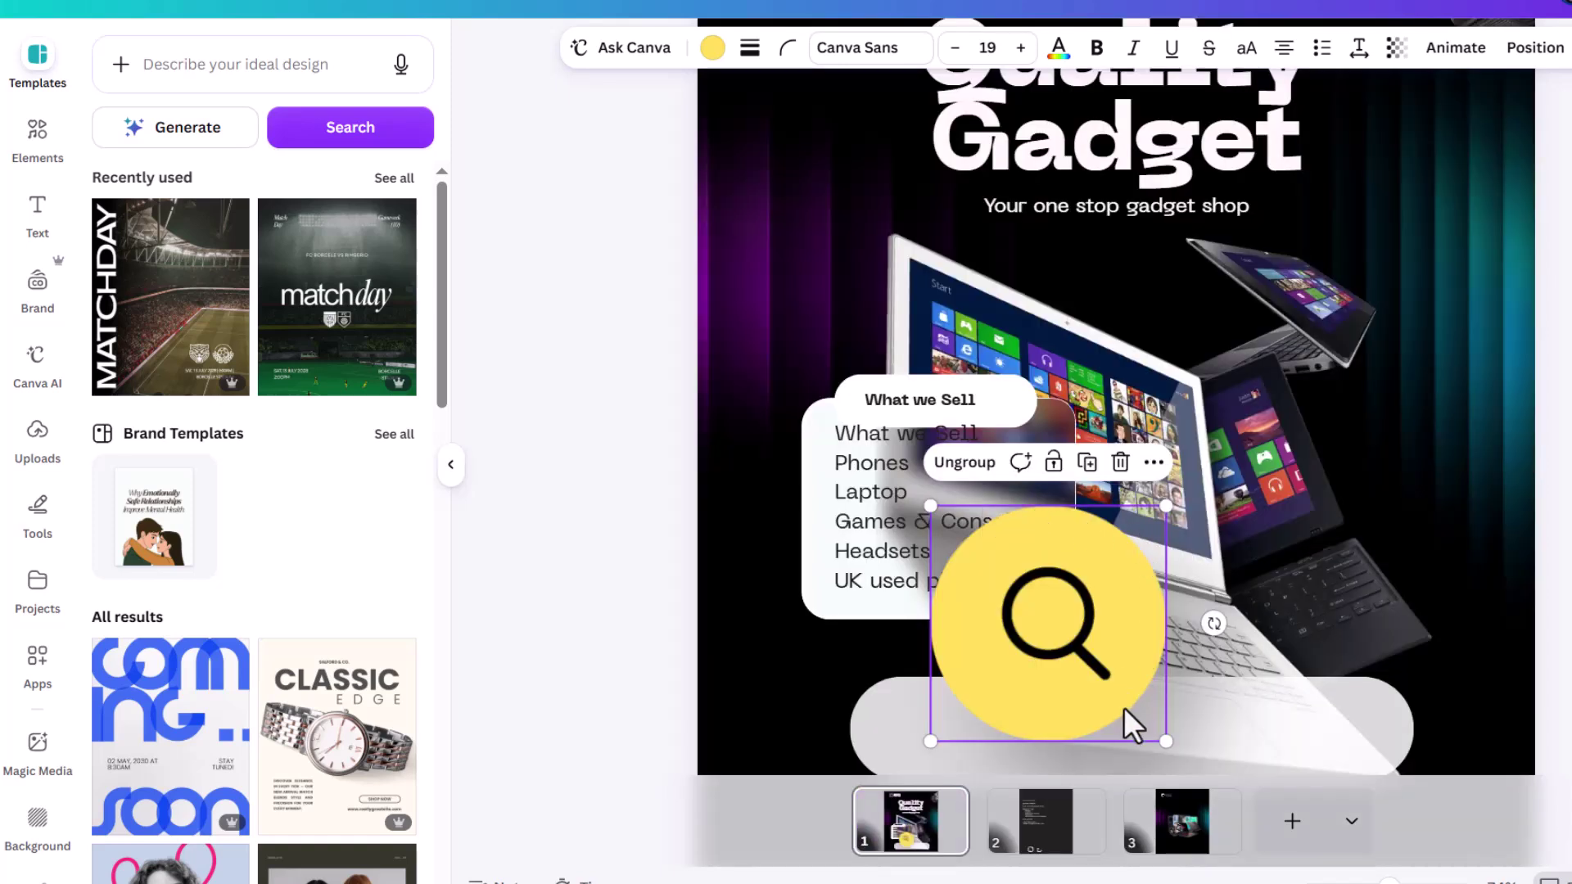
{"action": "left_click_drag", "start_coordinate": [1161, 741], "coordinate": [986, 443]}
{"action": "scroll", "coordinate": [981, 389], "scroll_direction": "up", "scroll_amount": 5}
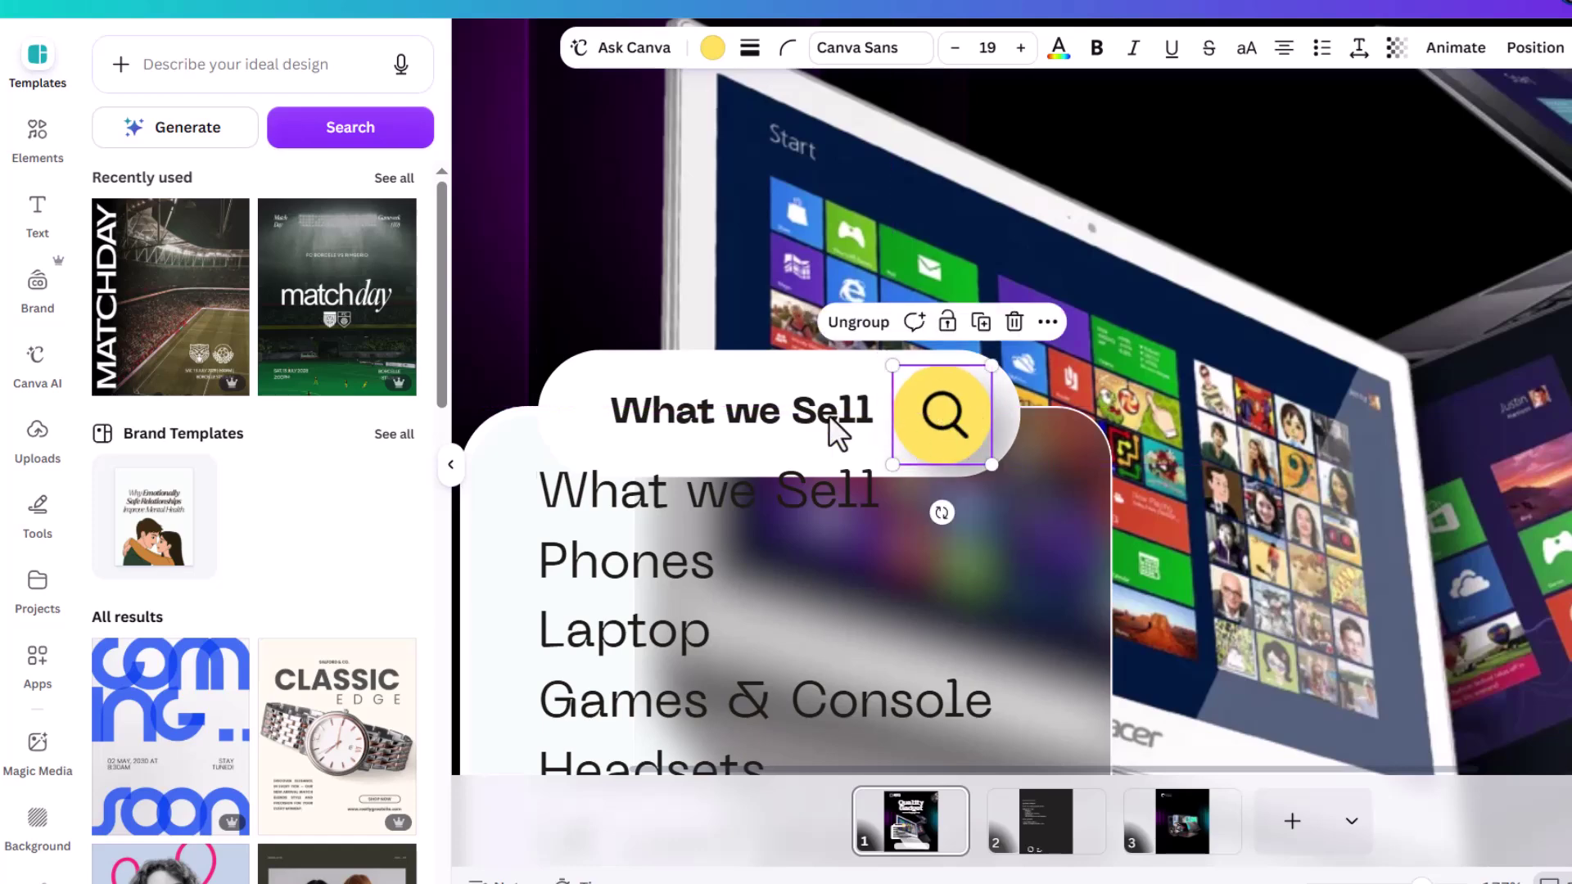
Step: Add a drop shadow to the white pill with direction 0, offset 42, blur 20 and transparency 52
{"action": "left_click", "coordinate": [602, 397]}
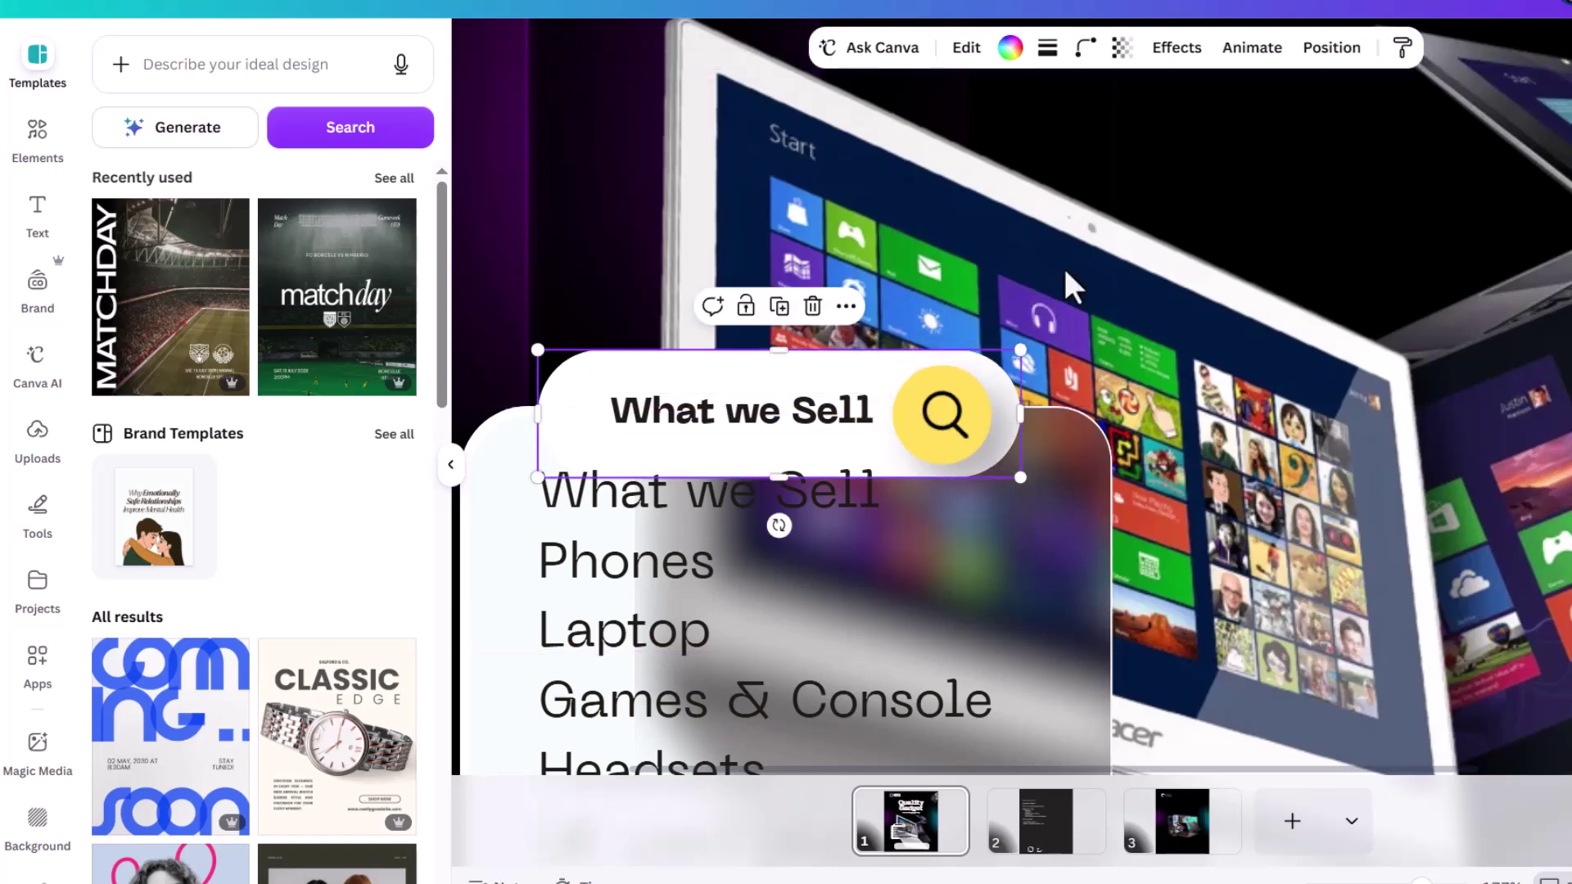
{"action": "left_click", "coordinate": [1179, 49]}
{"action": "left_click", "coordinate": [130, 143]}
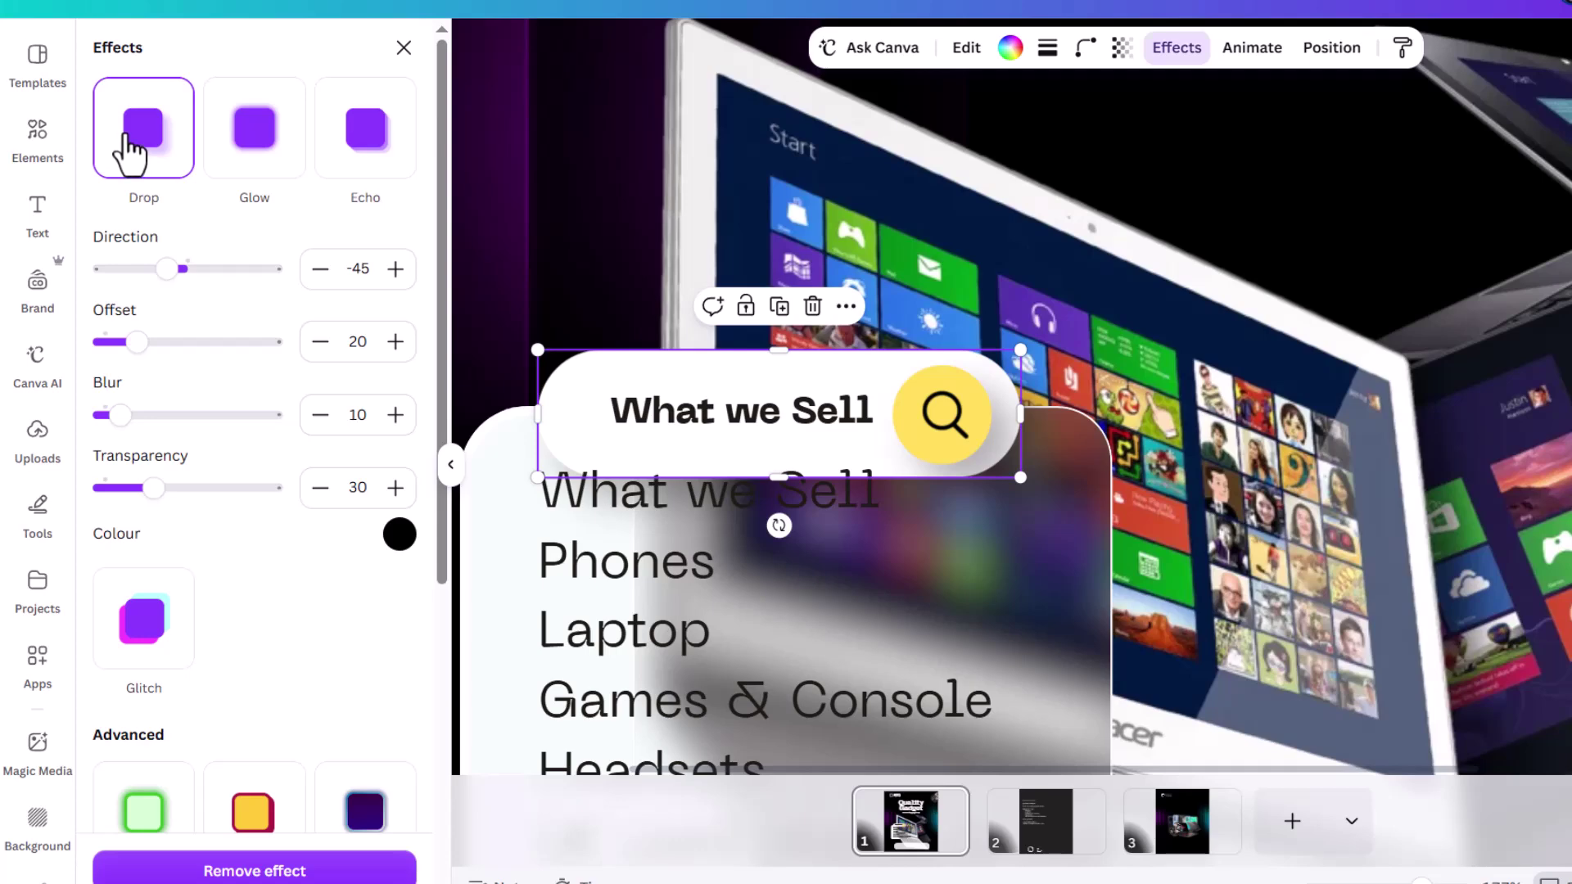
{"action": "left_click_drag", "start_coordinate": [147, 344], "coordinate": [174, 344]}
{"action": "left_click_drag", "start_coordinate": [121, 415], "coordinate": [137, 415]}
{"action": "left_click_drag", "start_coordinate": [144, 488], "coordinate": [191, 491]}
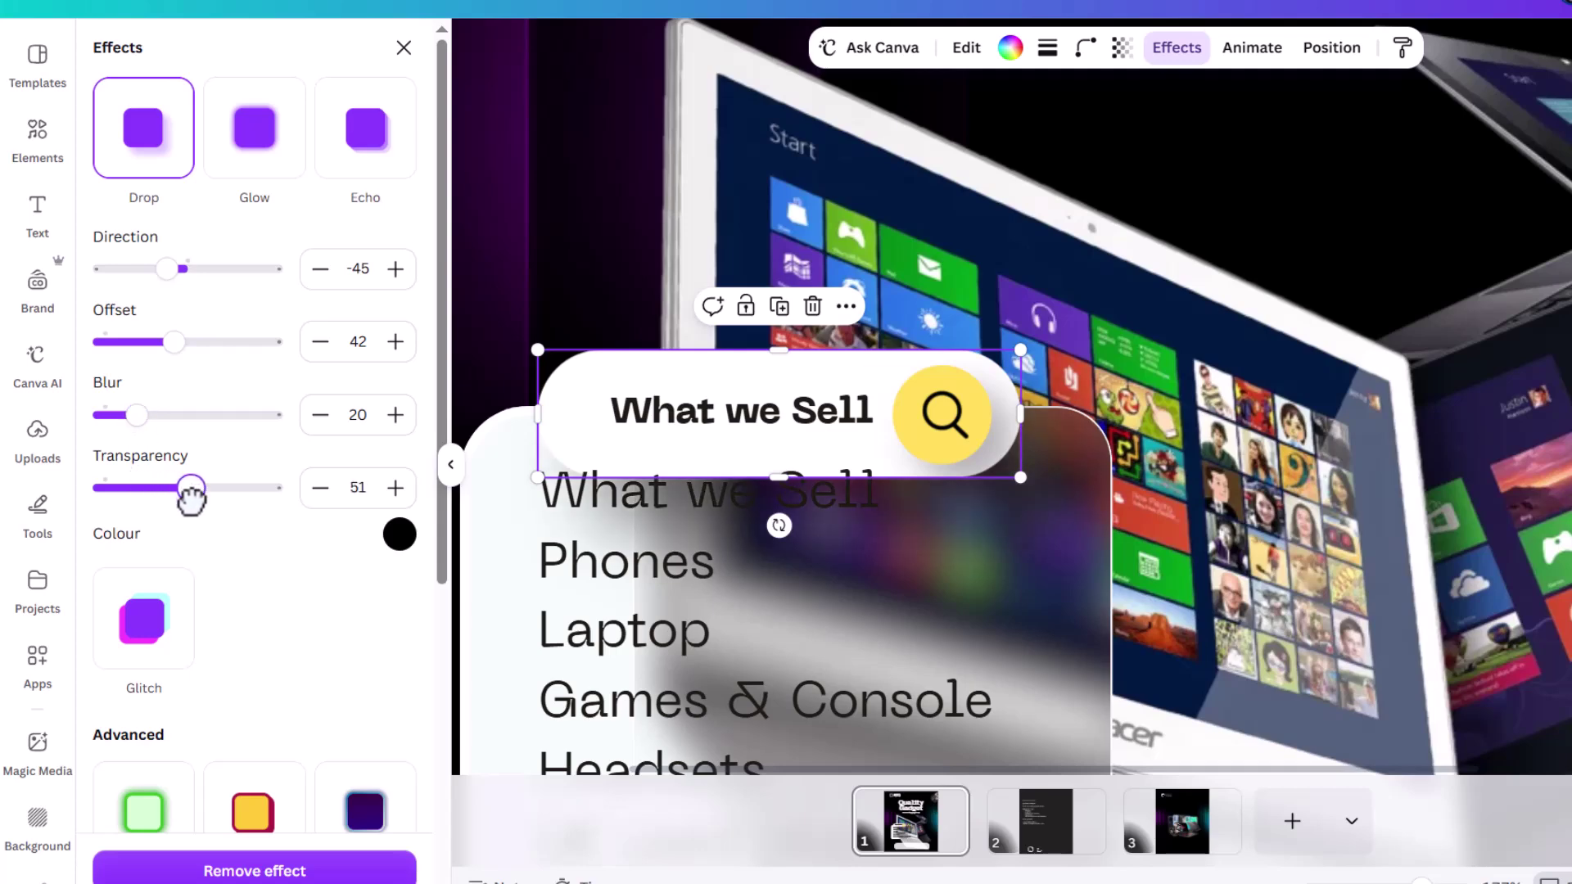
{"action": "left_click_drag", "start_coordinate": [167, 269], "coordinate": [185, 269]}
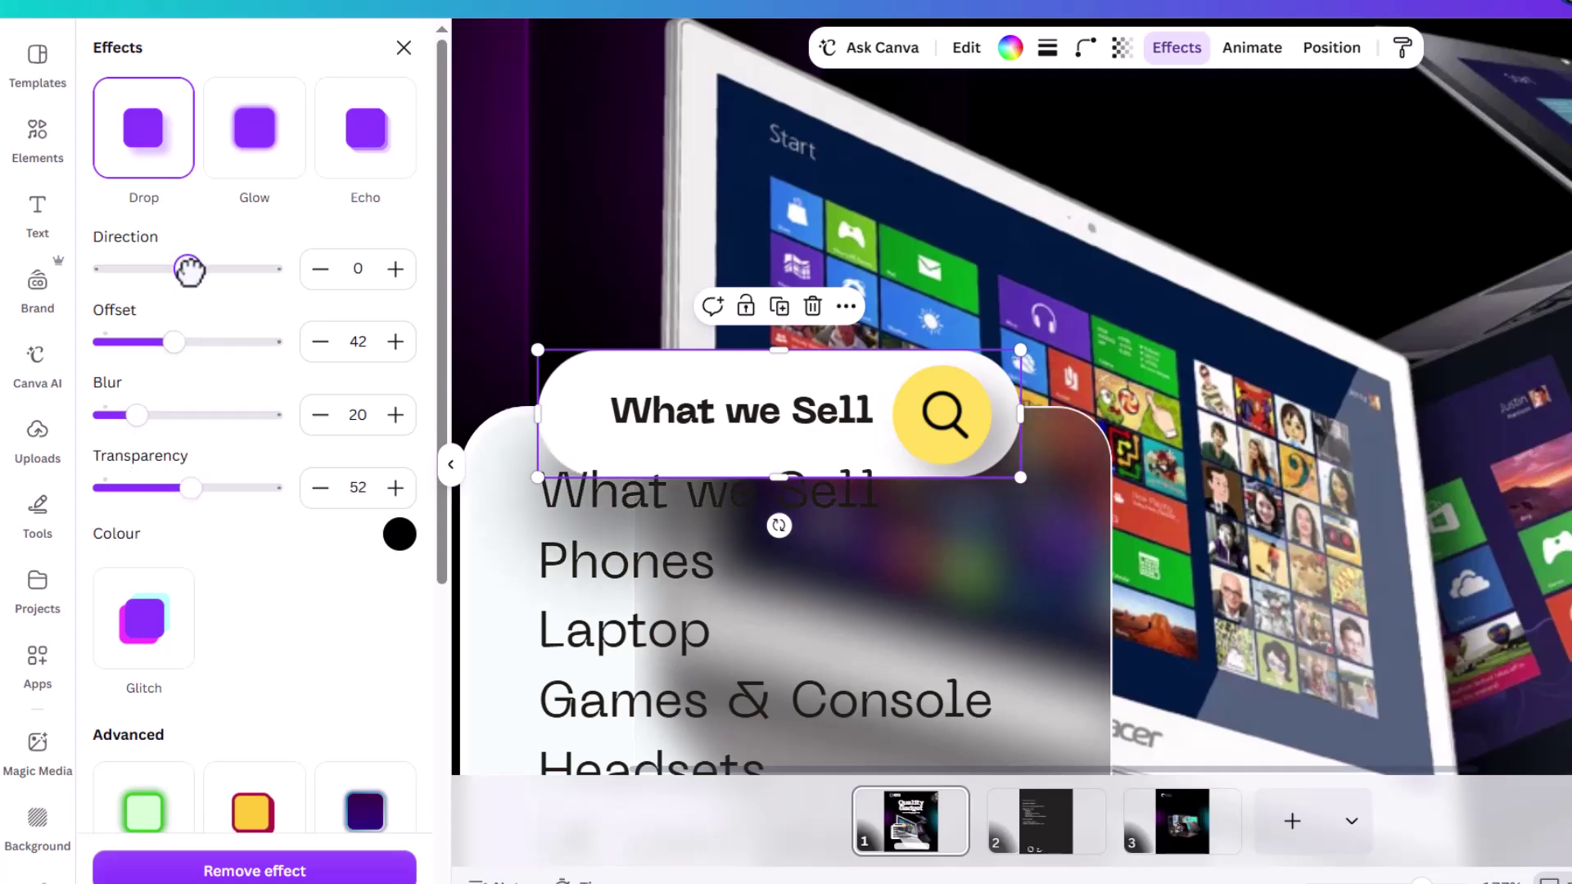
Step: Move the product list slightly lower on the card and scale it down to font size 16.3
{"action": "scroll", "coordinate": [819, 475], "scroll_direction": "down", "scroll_amount": 4}
{"action": "left_click", "coordinate": [782, 566]}
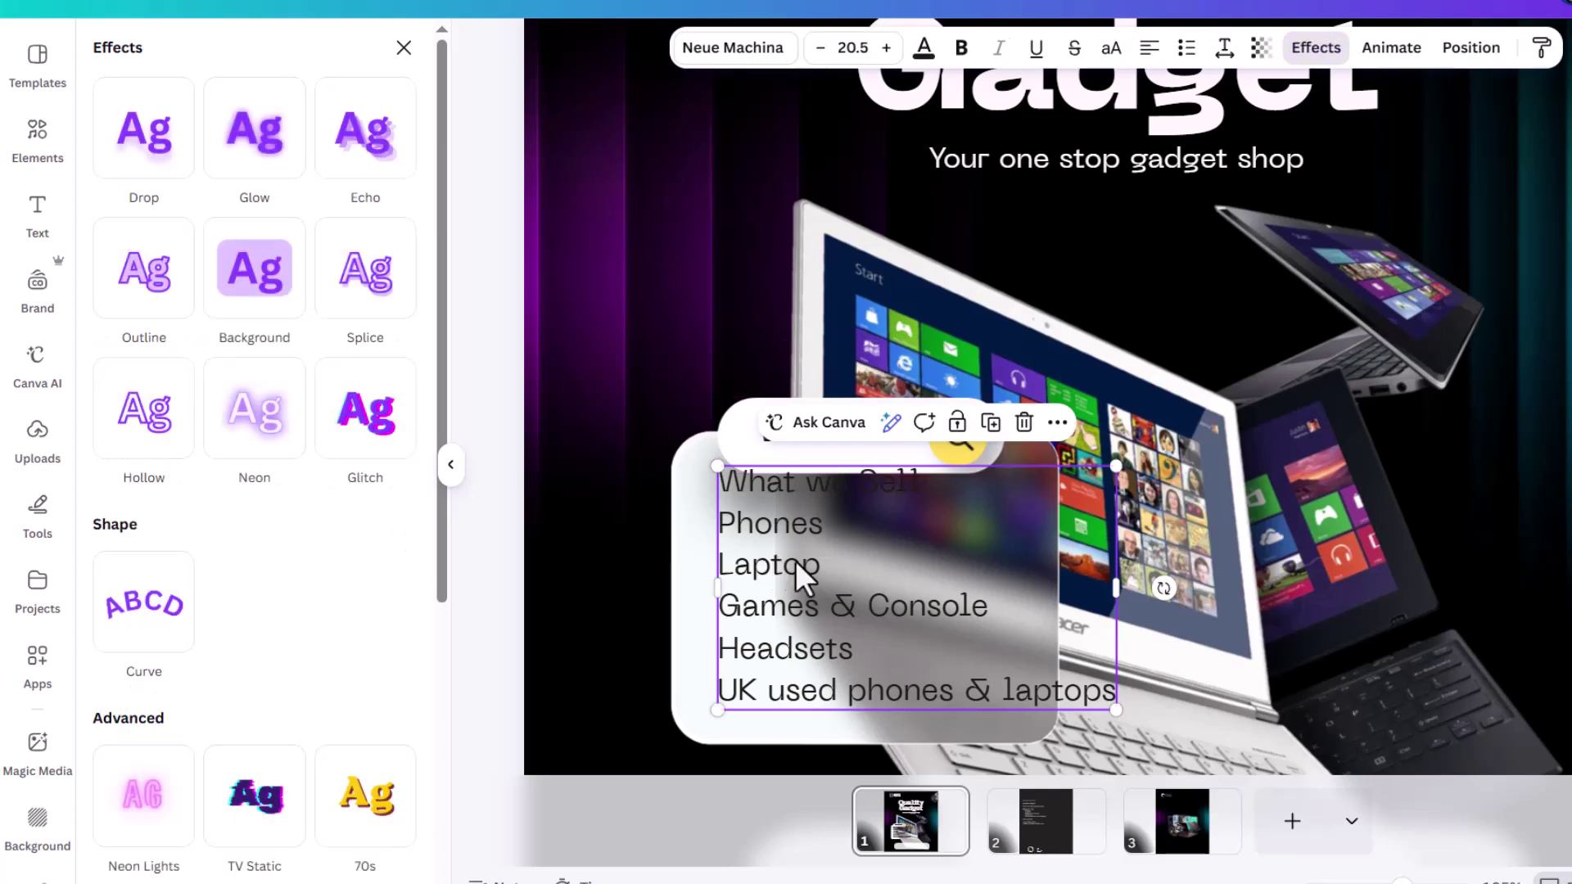
{"action": "mouse_move", "coordinate": [785, 607]}
{"action": "left_mouse_down"}
{"action": "mouse_move", "coordinate": [794, 641]}
{"action": "mouse_move", "coordinate": [796, 628]}
{"action": "left_mouse_up"}
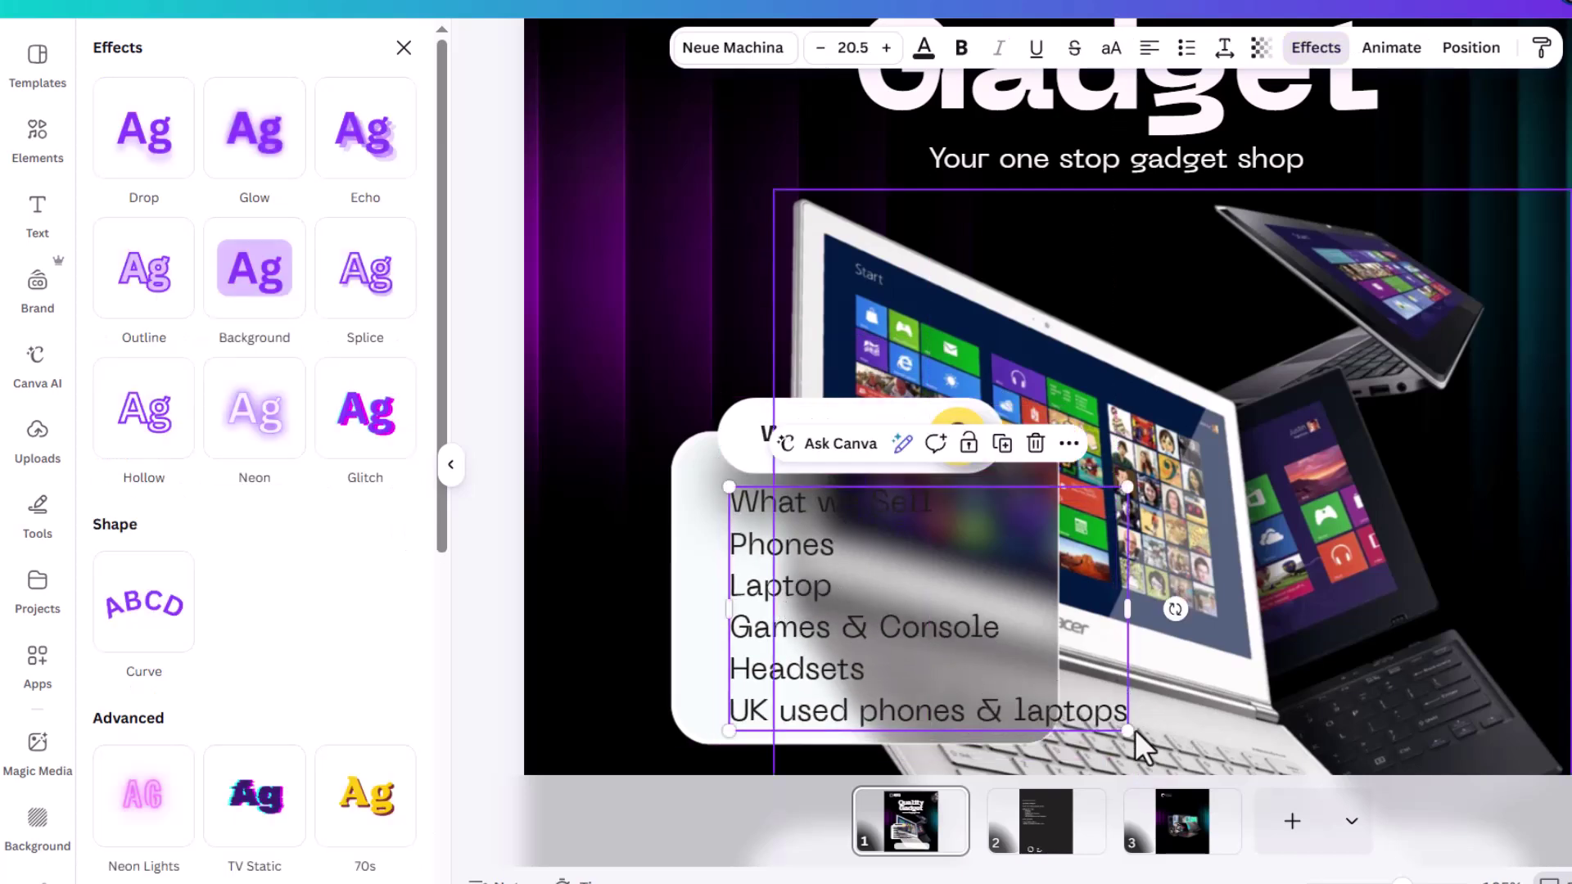
{"action": "left_click_drag", "start_coordinate": [1129, 719], "coordinate": [1046, 682]}
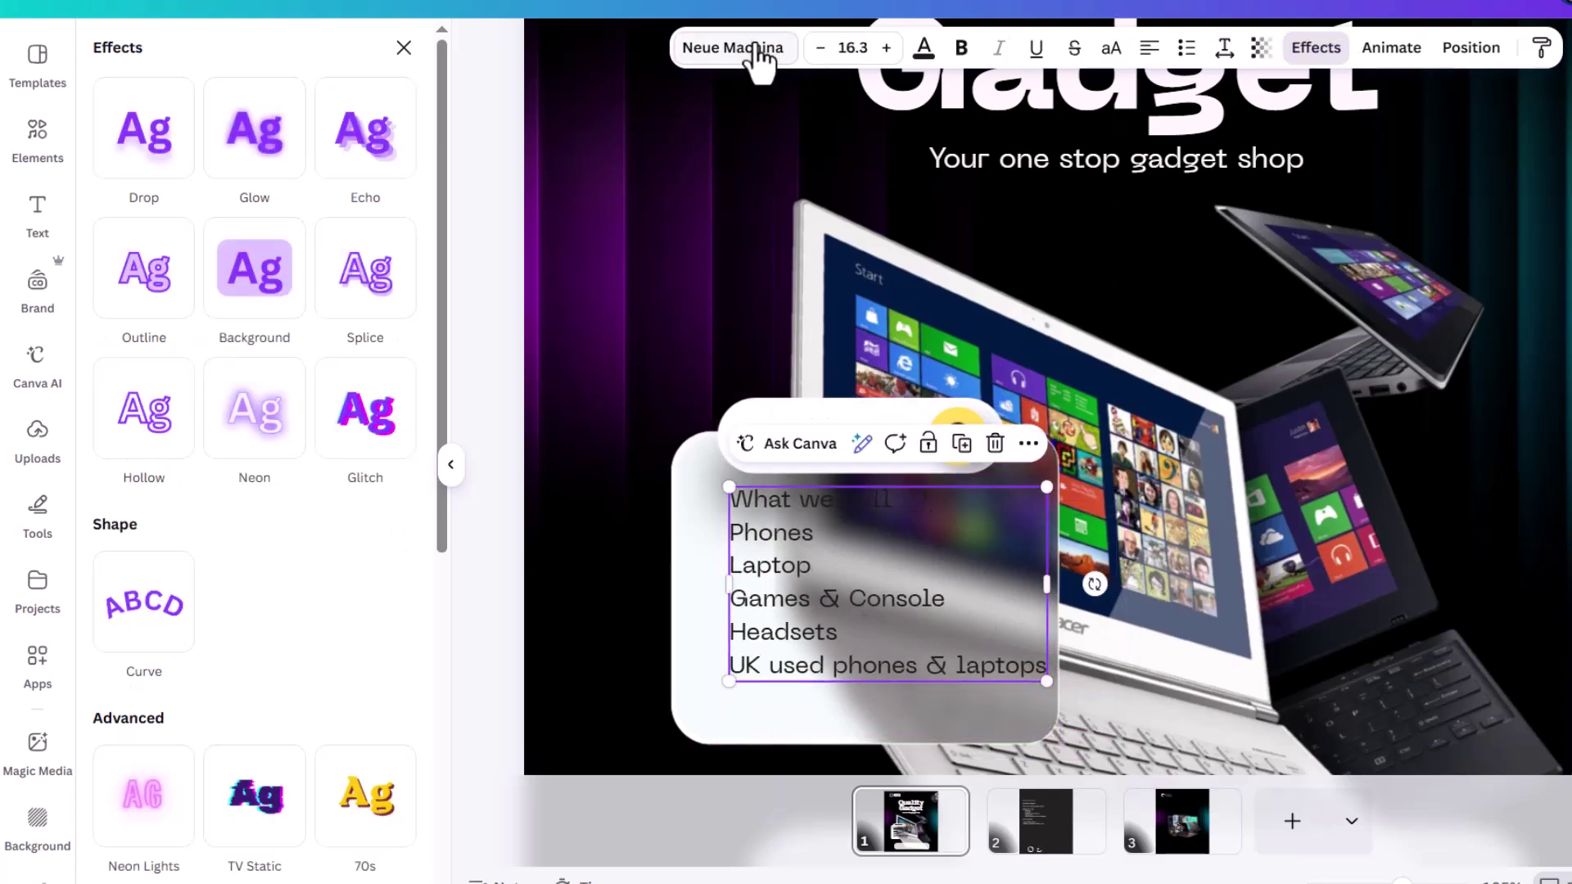
Step: Set the product list in Inter as a bulleted list and narrow its text box to fit within the card
{"action": "left_click", "coordinate": [741, 50]}
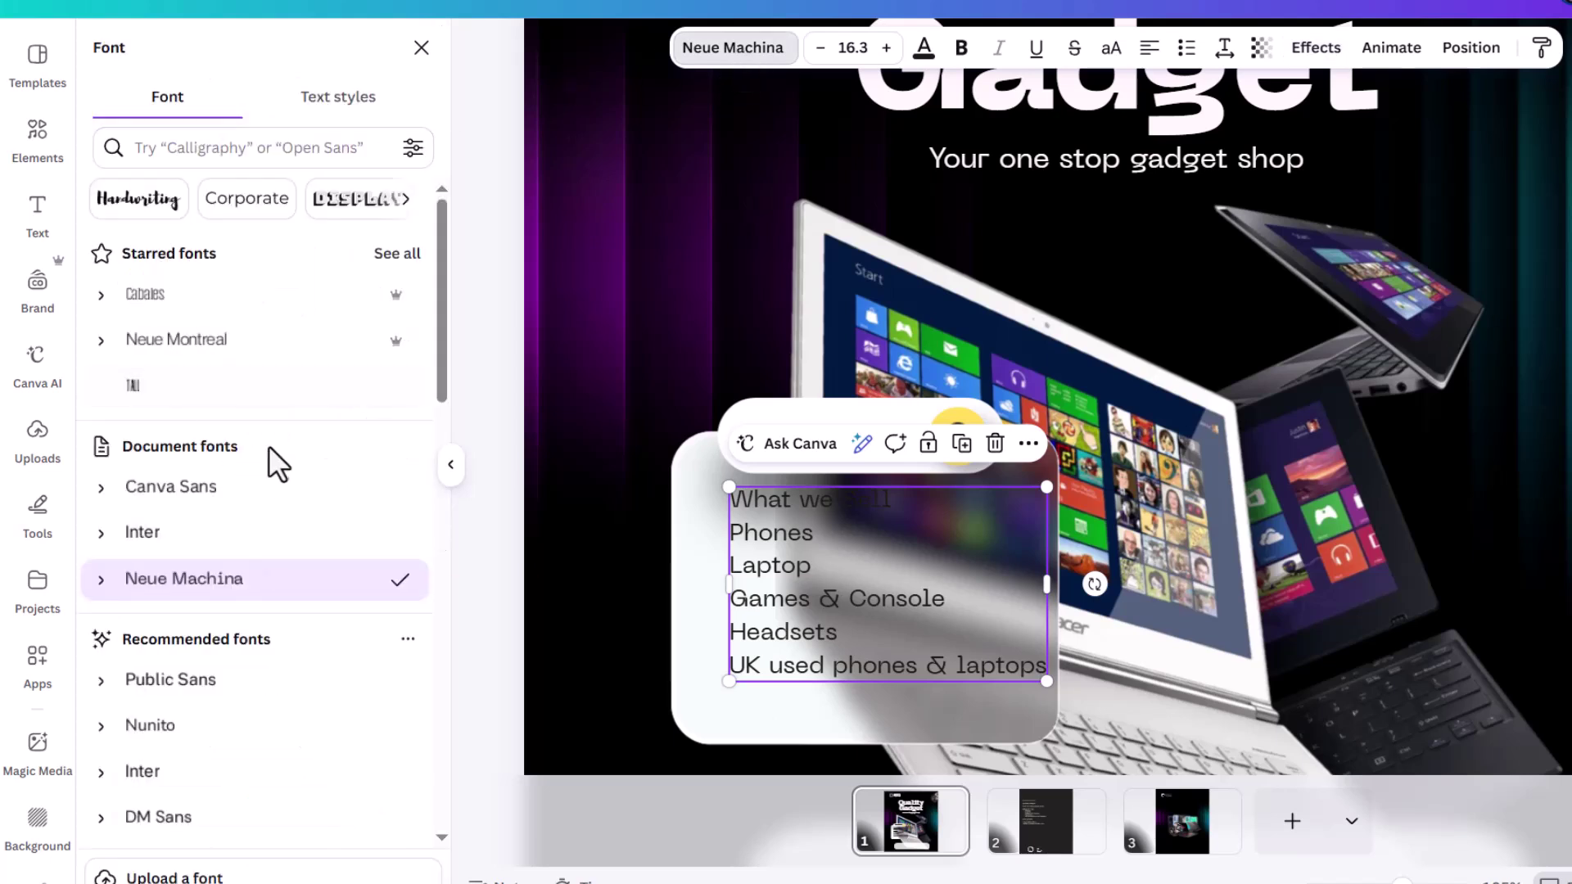
{"action": "scroll", "coordinate": [287, 630], "scroll_direction": "down", "scroll_amount": 1}
{"action": "scroll", "coordinate": [285, 632], "scroll_direction": "down", "scroll_amount": 1}
{"action": "left_click", "coordinate": [238, 639]}
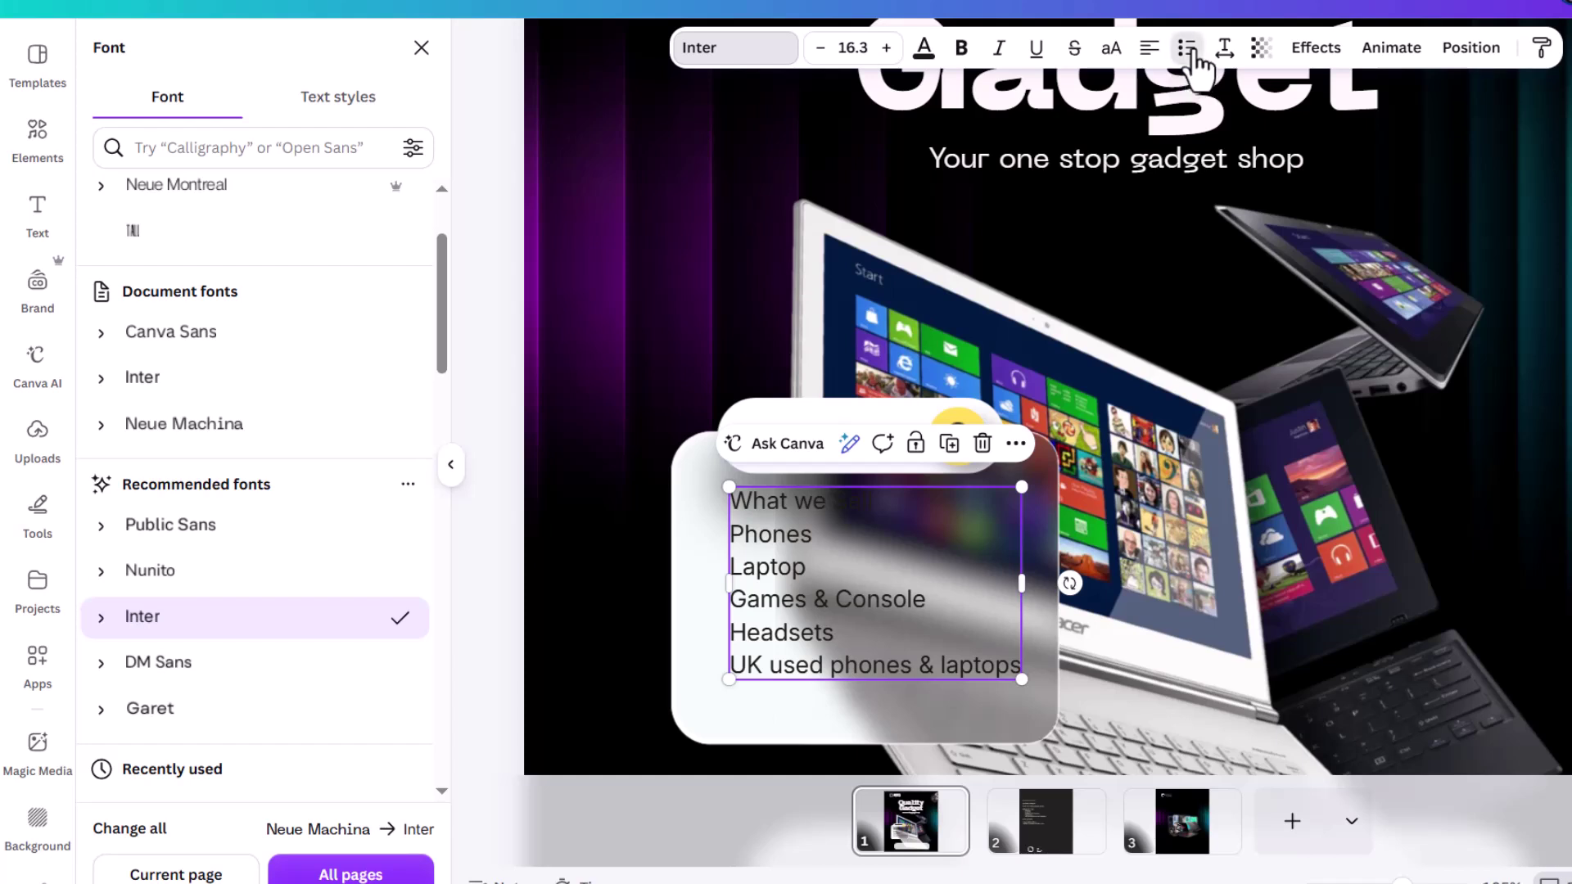
{"action": "left_click", "coordinate": [1187, 47]}
{"action": "left_click_drag", "start_coordinate": [830, 615], "coordinate": [805, 647]}
{"action": "left_click_drag", "start_coordinate": [1052, 602], "coordinate": [1010, 597]}
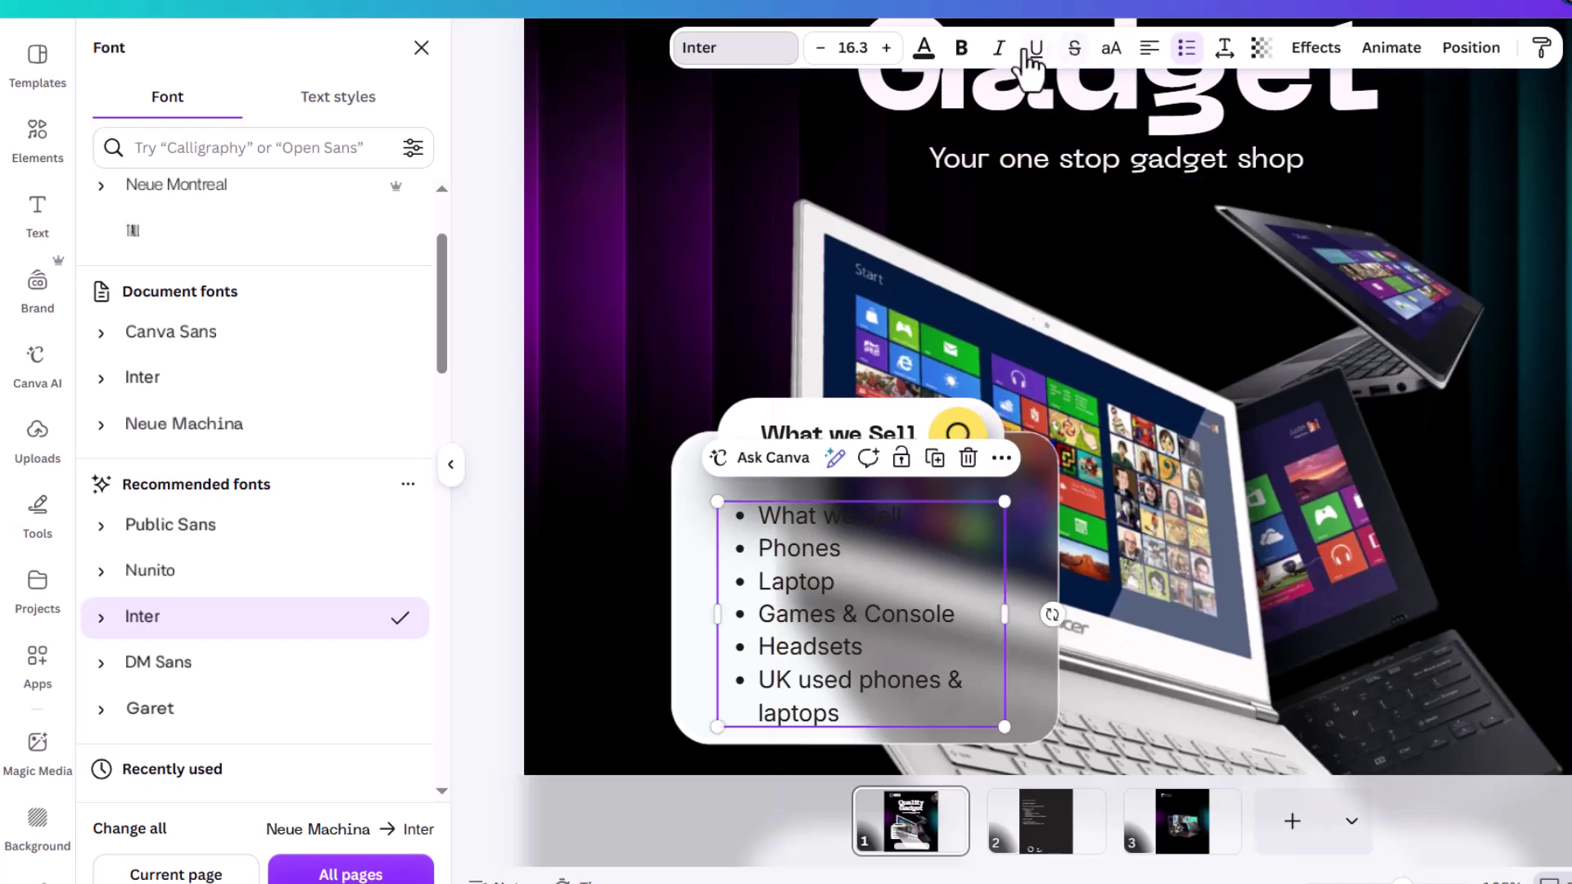
Step: Italicise the product list, scale it down to font size 15.3 and position it within the card
{"action": "left_click", "coordinate": [999, 50]}
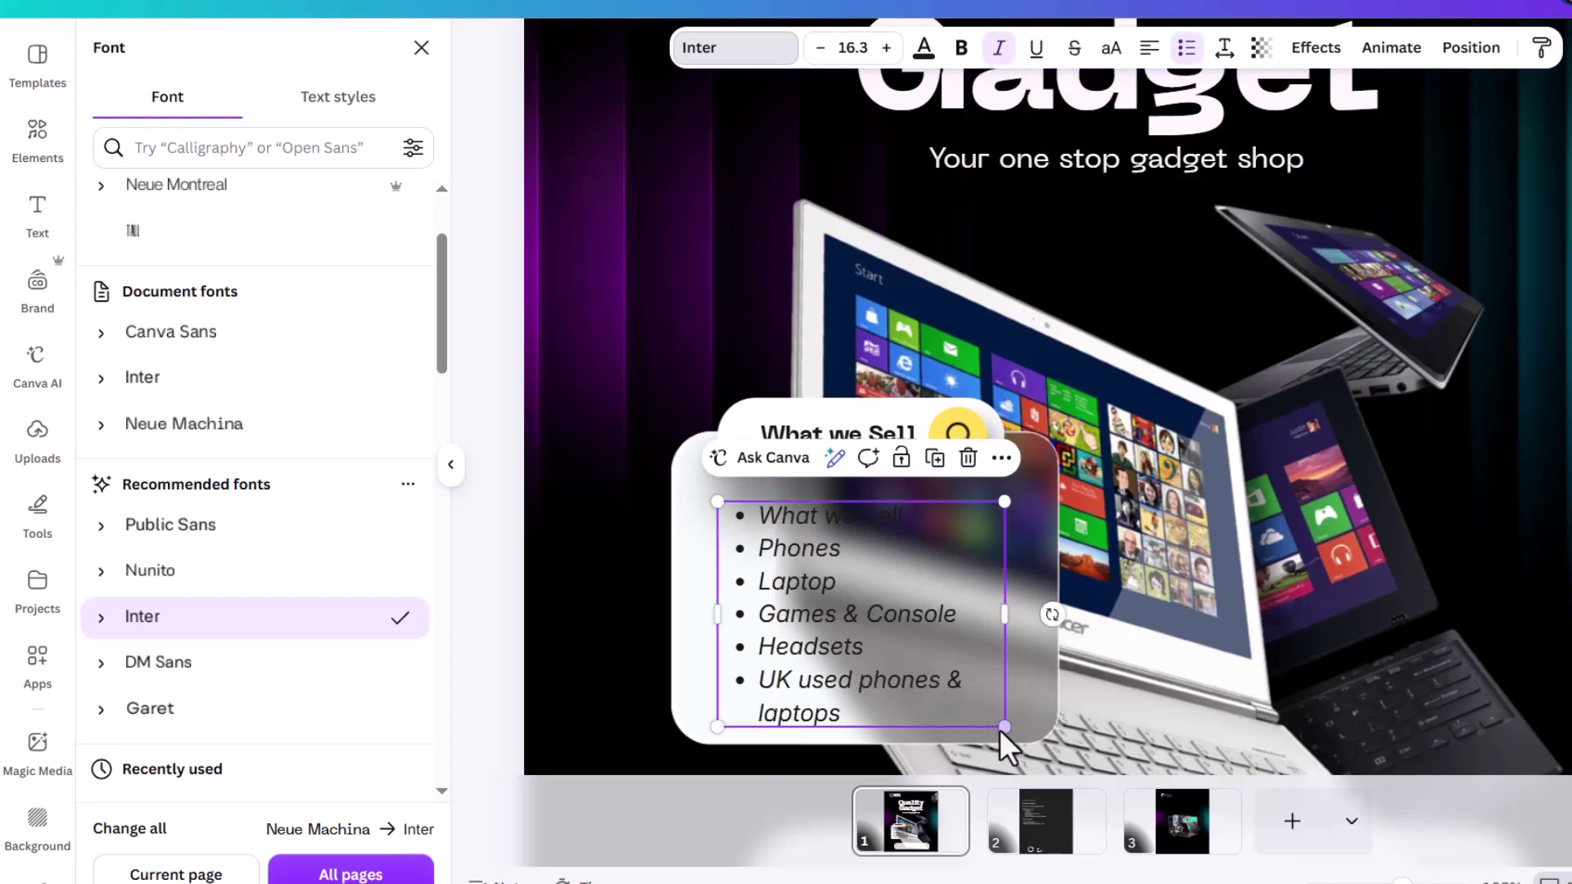
{"action": "left_click_drag", "start_coordinate": [999, 720], "coordinate": [992, 702]}
{"action": "left_click_drag", "start_coordinate": [908, 614], "coordinate": [914, 613]}
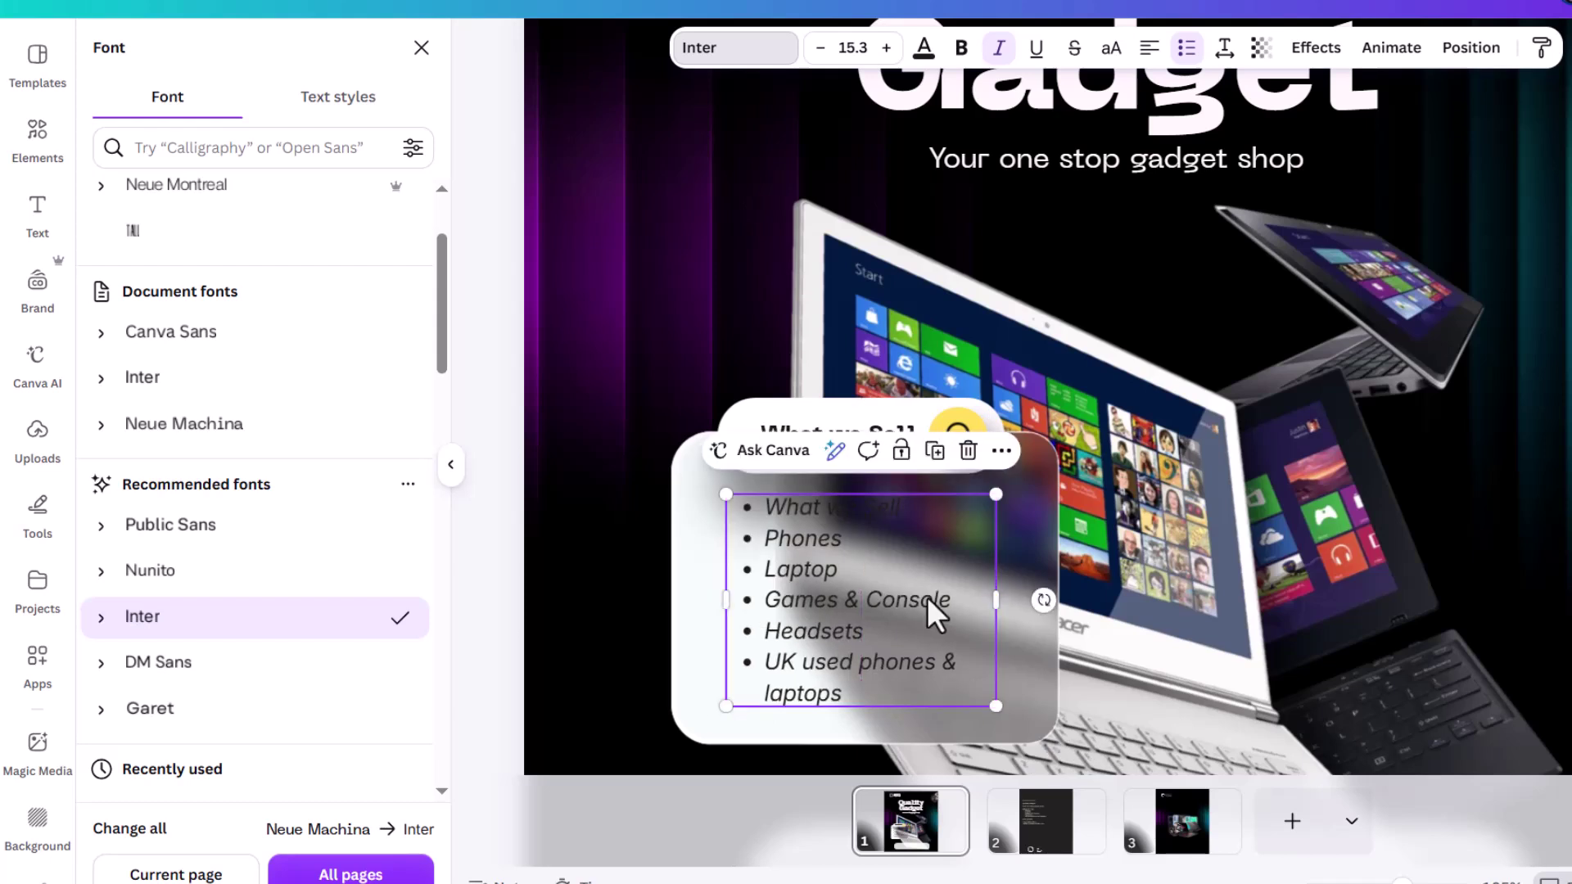
Step: Raise the blurred laptop crop's brightness to 42 and deselect it
{"action": "left_click", "coordinate": [1028, 509]}
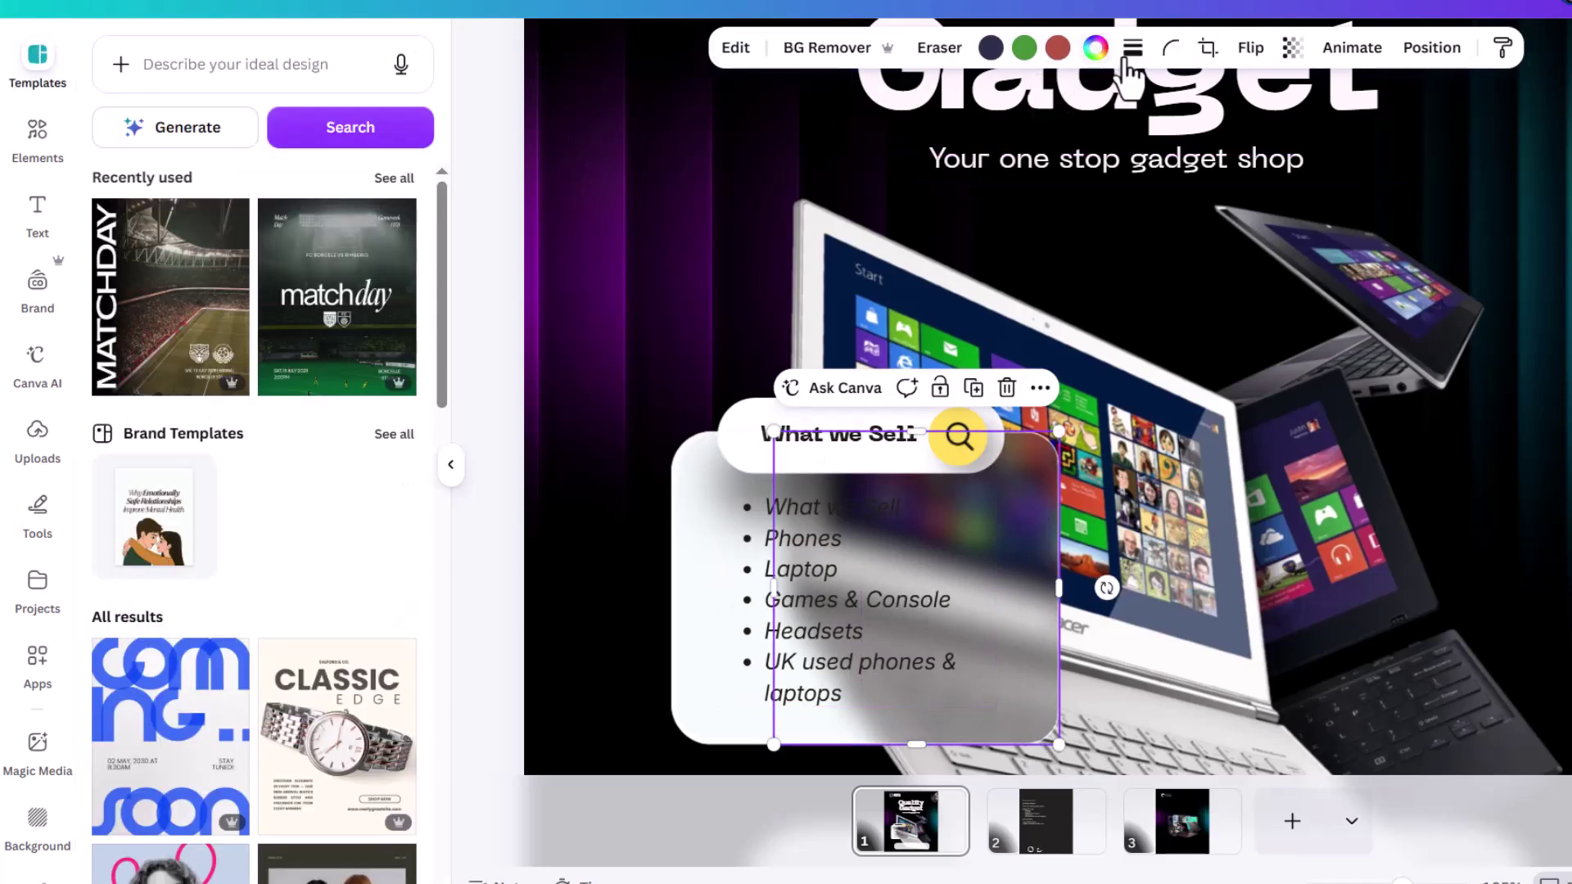
{"action": "left_click", "coordinate": [736, 49]}
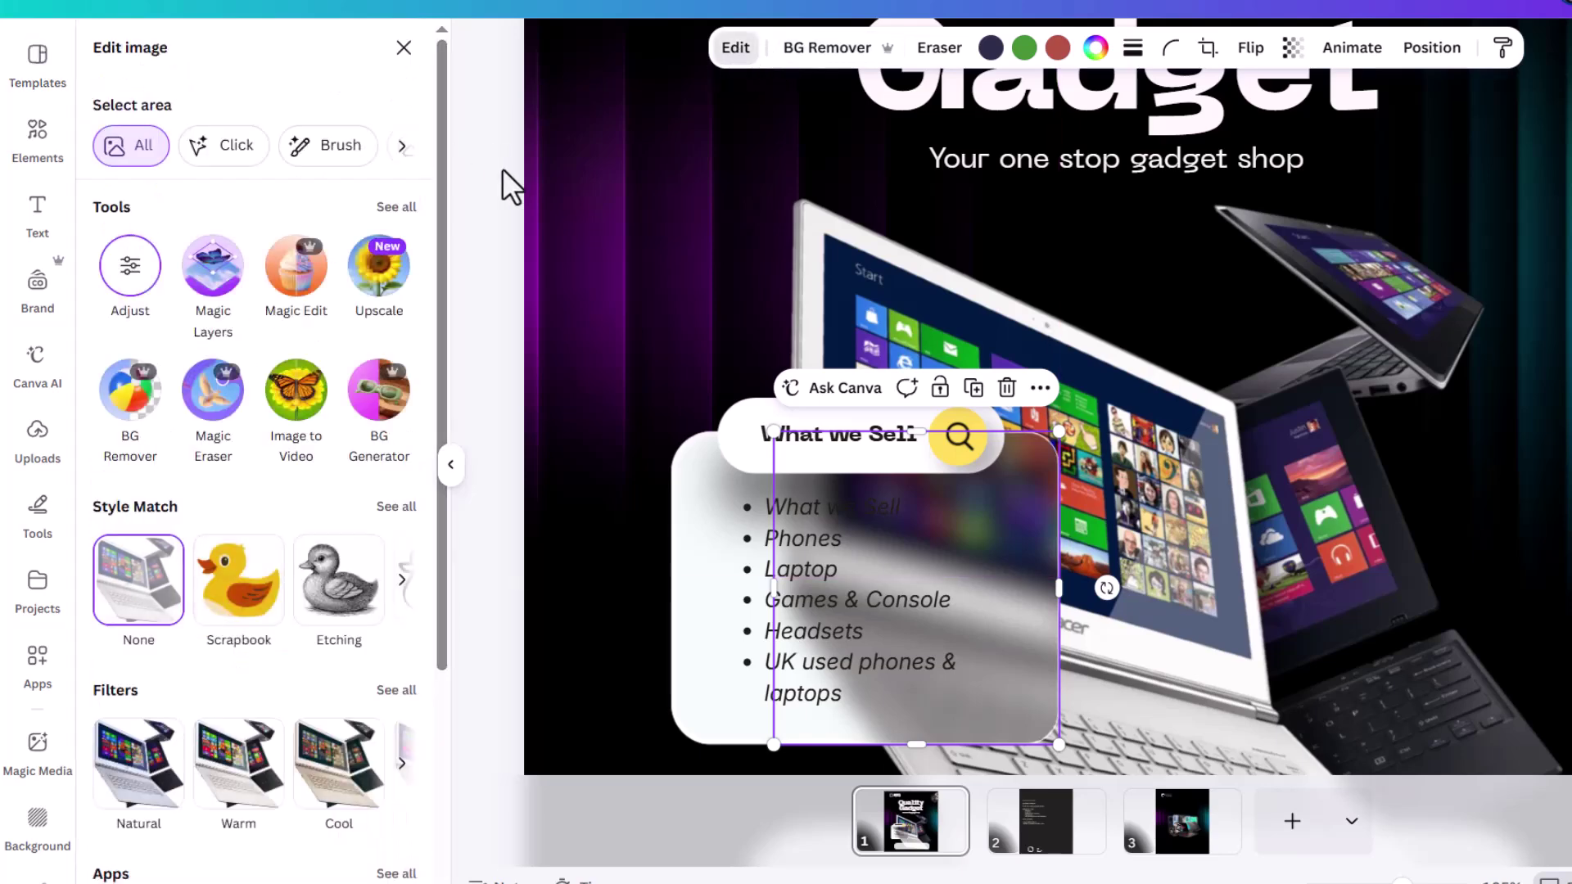
{"action": "left_click", "coordinate": [132, 275]}
{"action": "left_click_drag", "start_coordinate": [170, 526], "coordinate": [277, 527]}
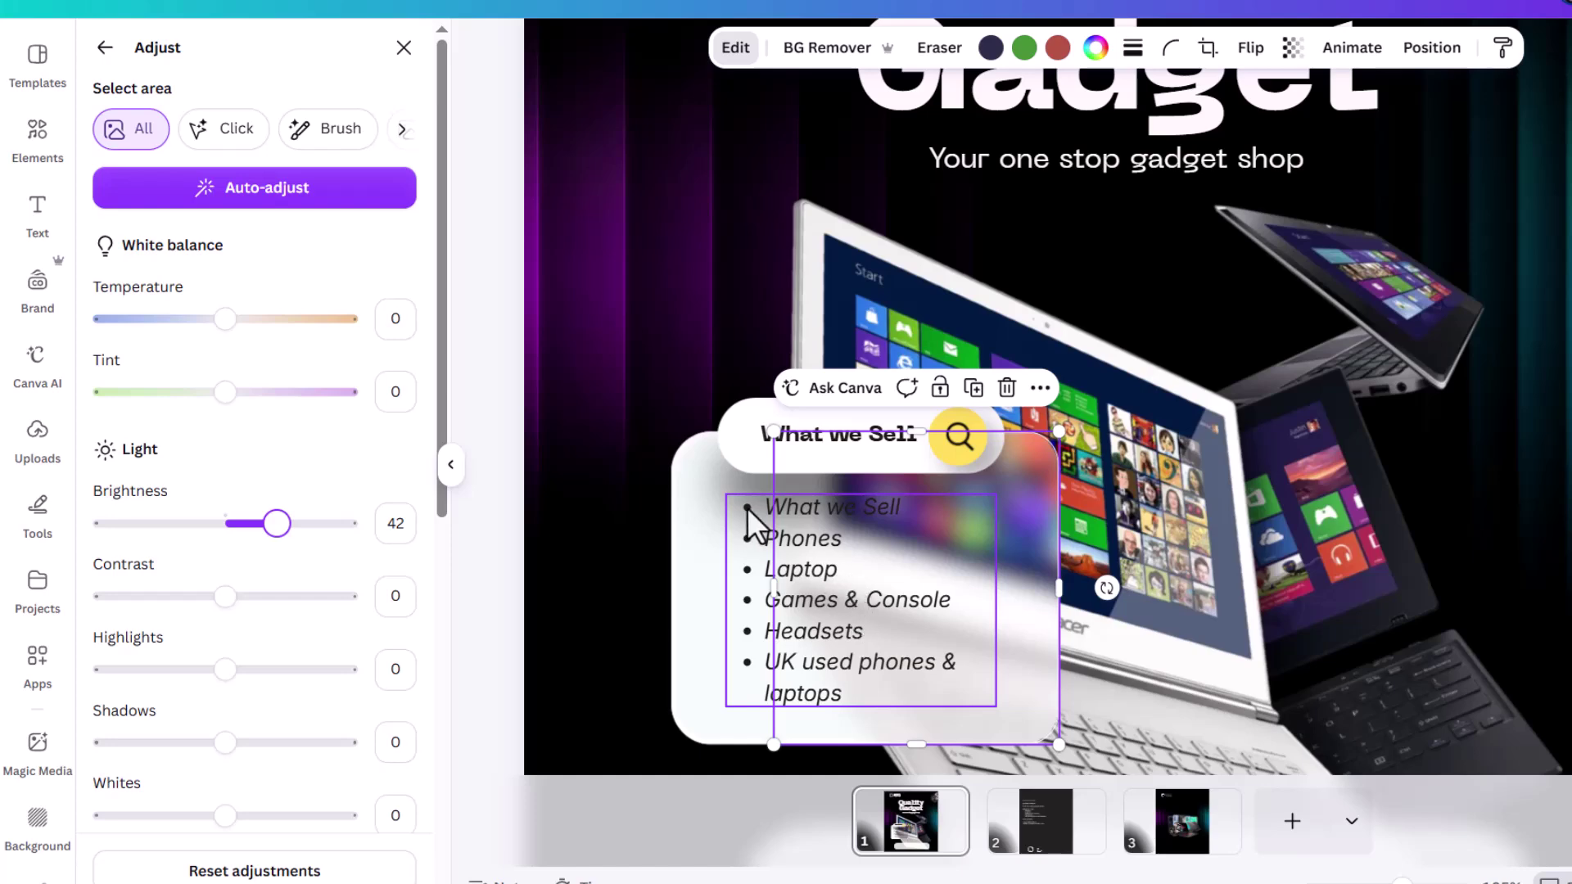
{"action": "scroll", "coordinate": [946, 492], "scroll_direction": "down", "scroll_amount": 5}
{"action": "key", "text": "Escape"}
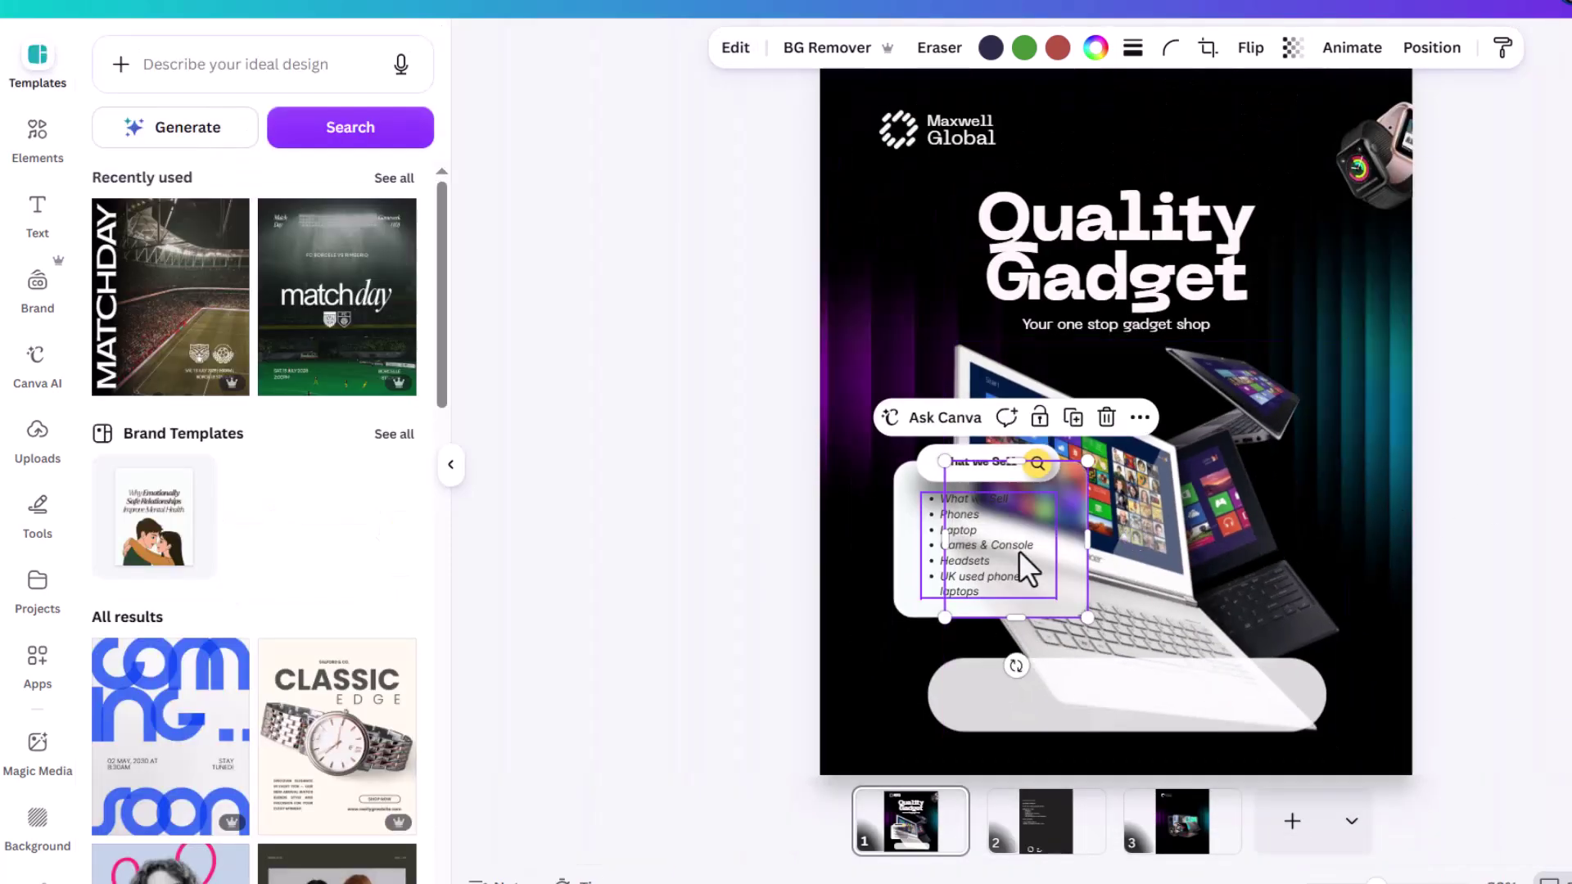
{"action": "left_click", "coordinate": [1488, 478]}
Step: Extend the rounded card's bottom edge downward, lower its top edge, and move the product list down inside it
{"action": "scroll", "coordinate": [966, 542], "scroll_direction": "up", "scroll_amount": 3}
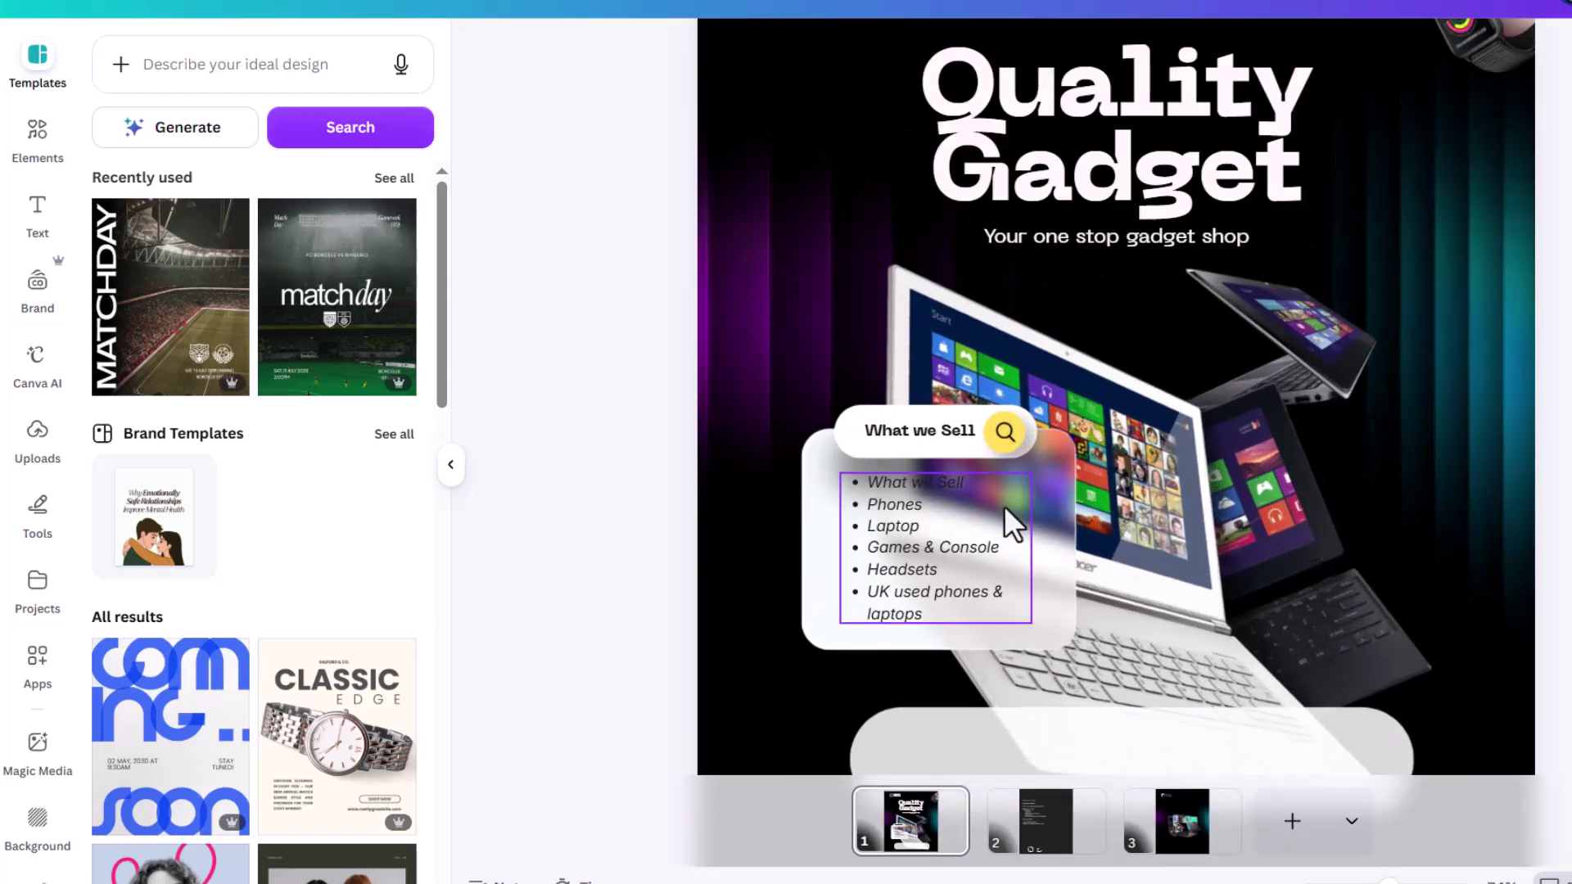
{"action": "scroll", "coordinate": [900, 488], "scroll_direction": "up", "scroll_amount": 3}
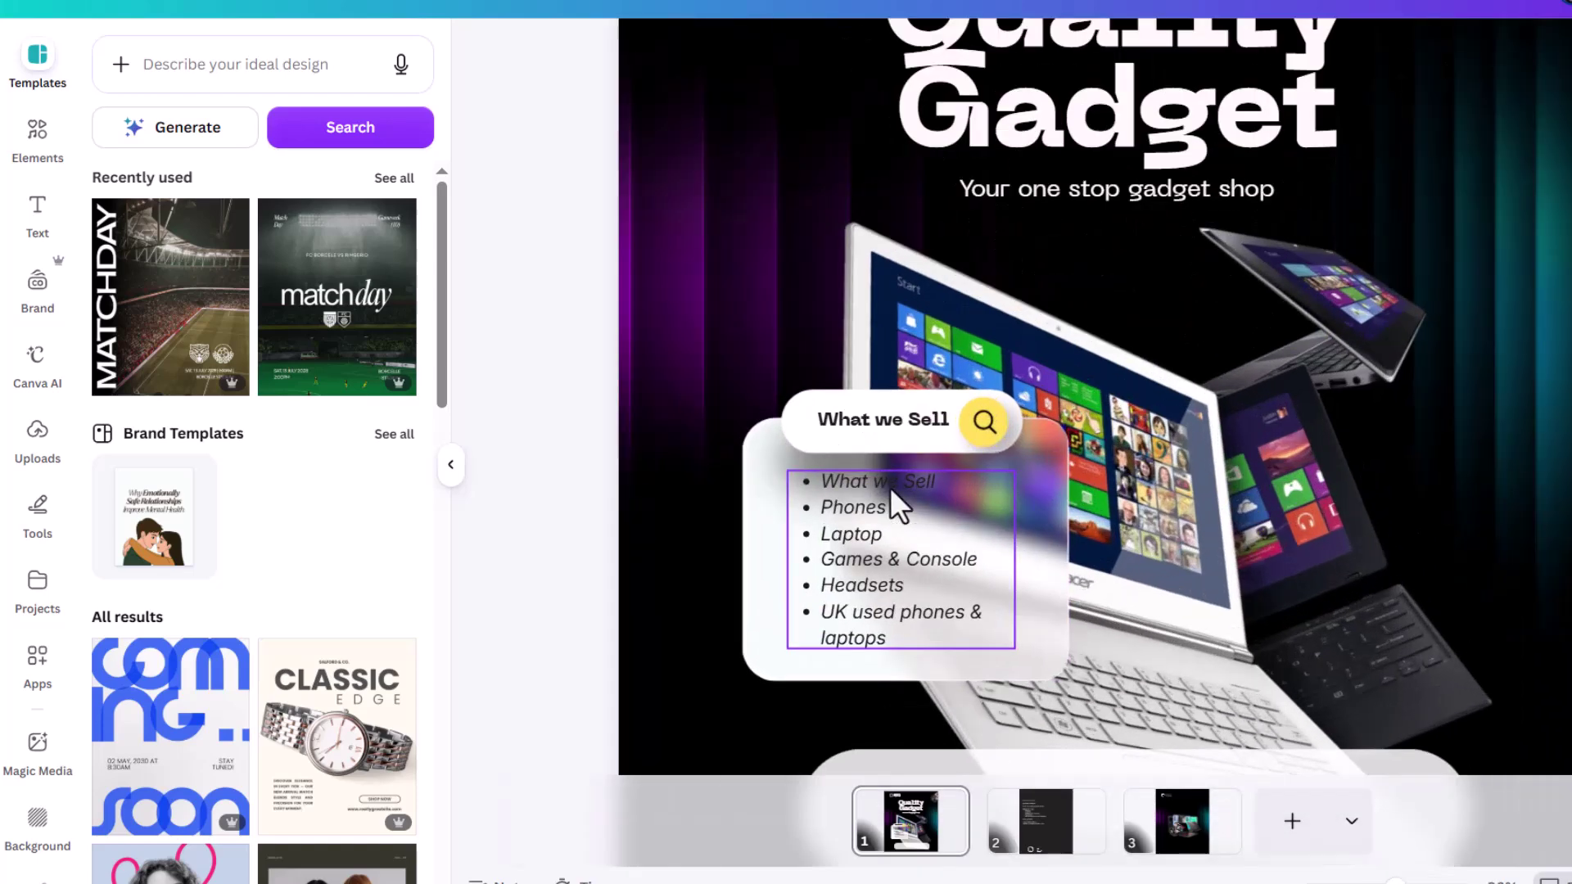
{"action": "left_click", "coordinate": [688, 454]}
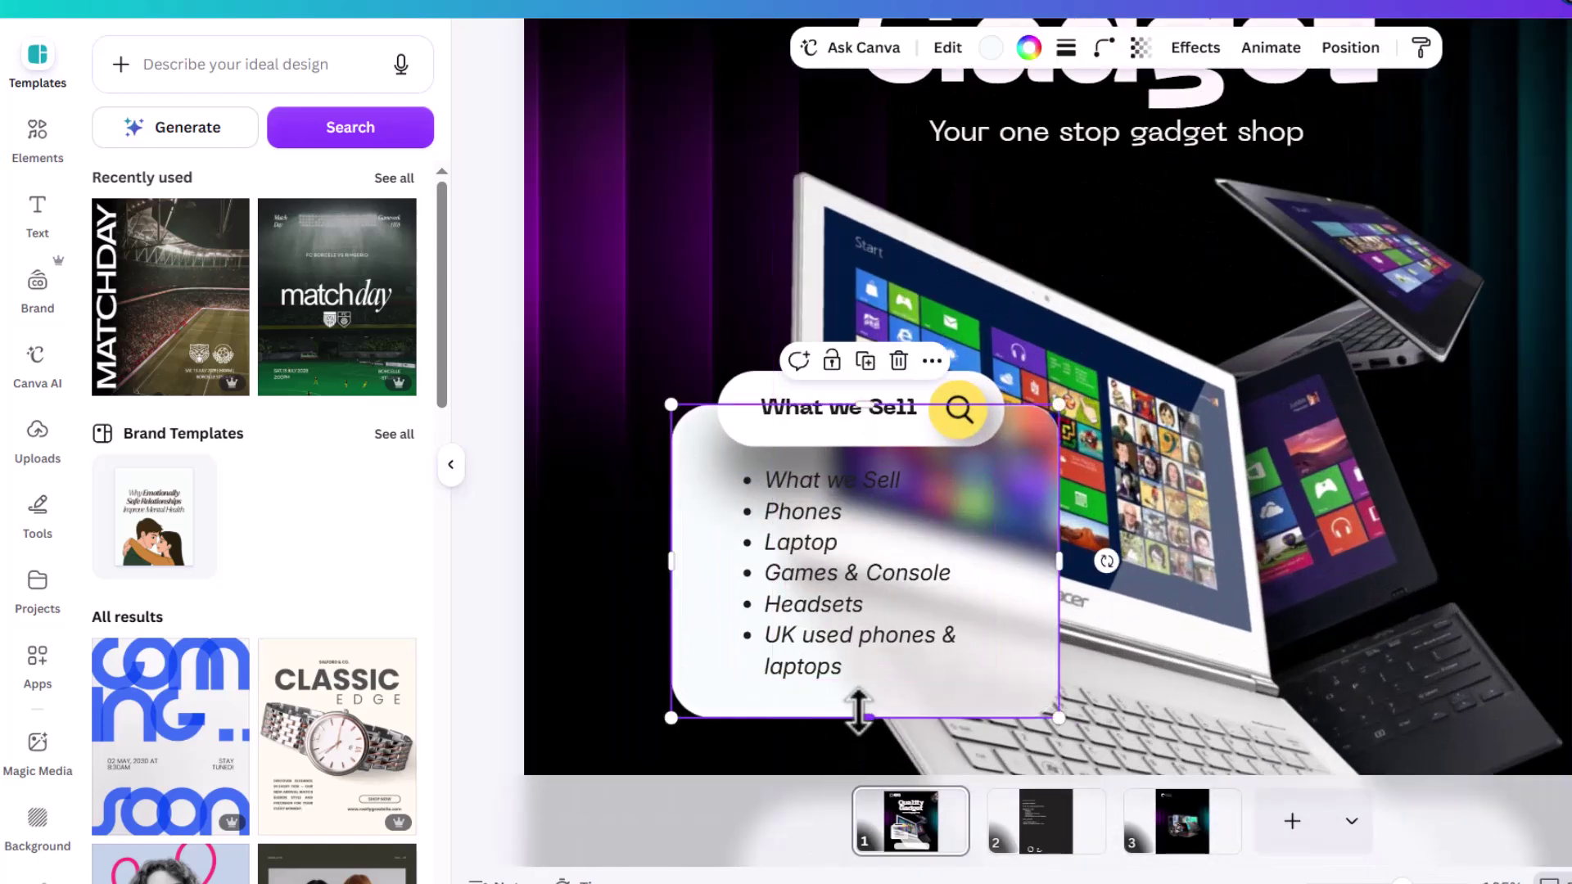
{"action": "left_click_drag", "start_coordinate": [857, 718], "coordinate": [858, 749]}
{"action": "left_click_drag", "start_coordinate": [868, 407], "coordinate": [870, 454]}
{"action": "left_click", "coordinate": [857, 491]}
{"action": "left_click_drag", "start_coordinate": [853, 558], "coordinate": [853, 586]}
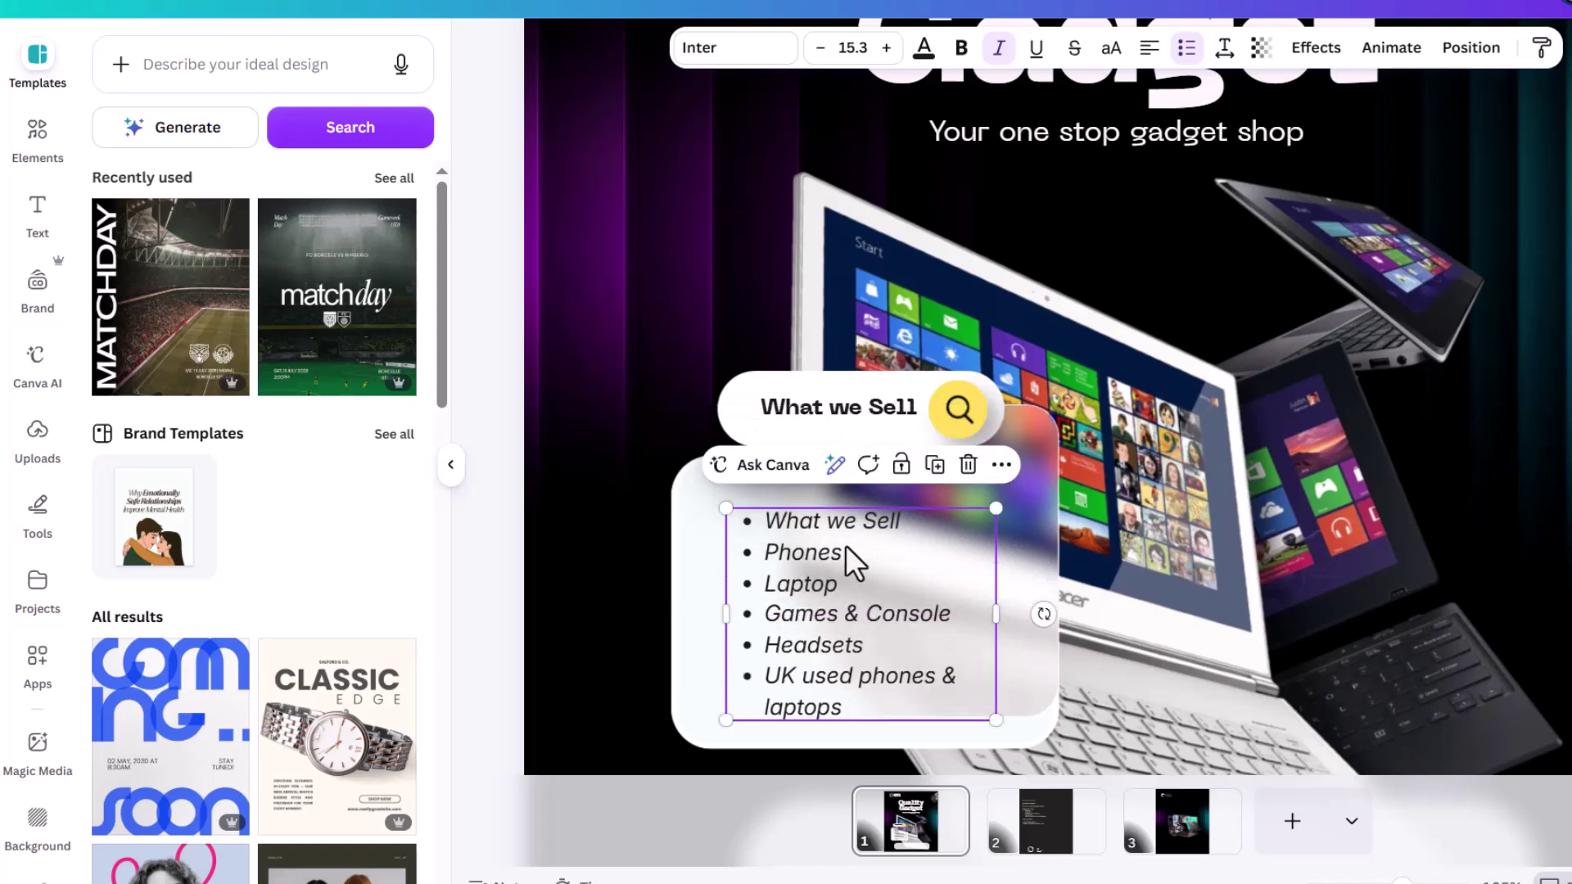
Step: Crop the blurred laptop image so its top and bottom edges line up with the rounded product card
{"action": "left_click", "coordinate": [1043, 466]}
{"action": "left_click_drag", "start_coordinate": [1019, 457], "coordinate": [1051, 386]}
{"action": "key", "text": "ctrl+z"}
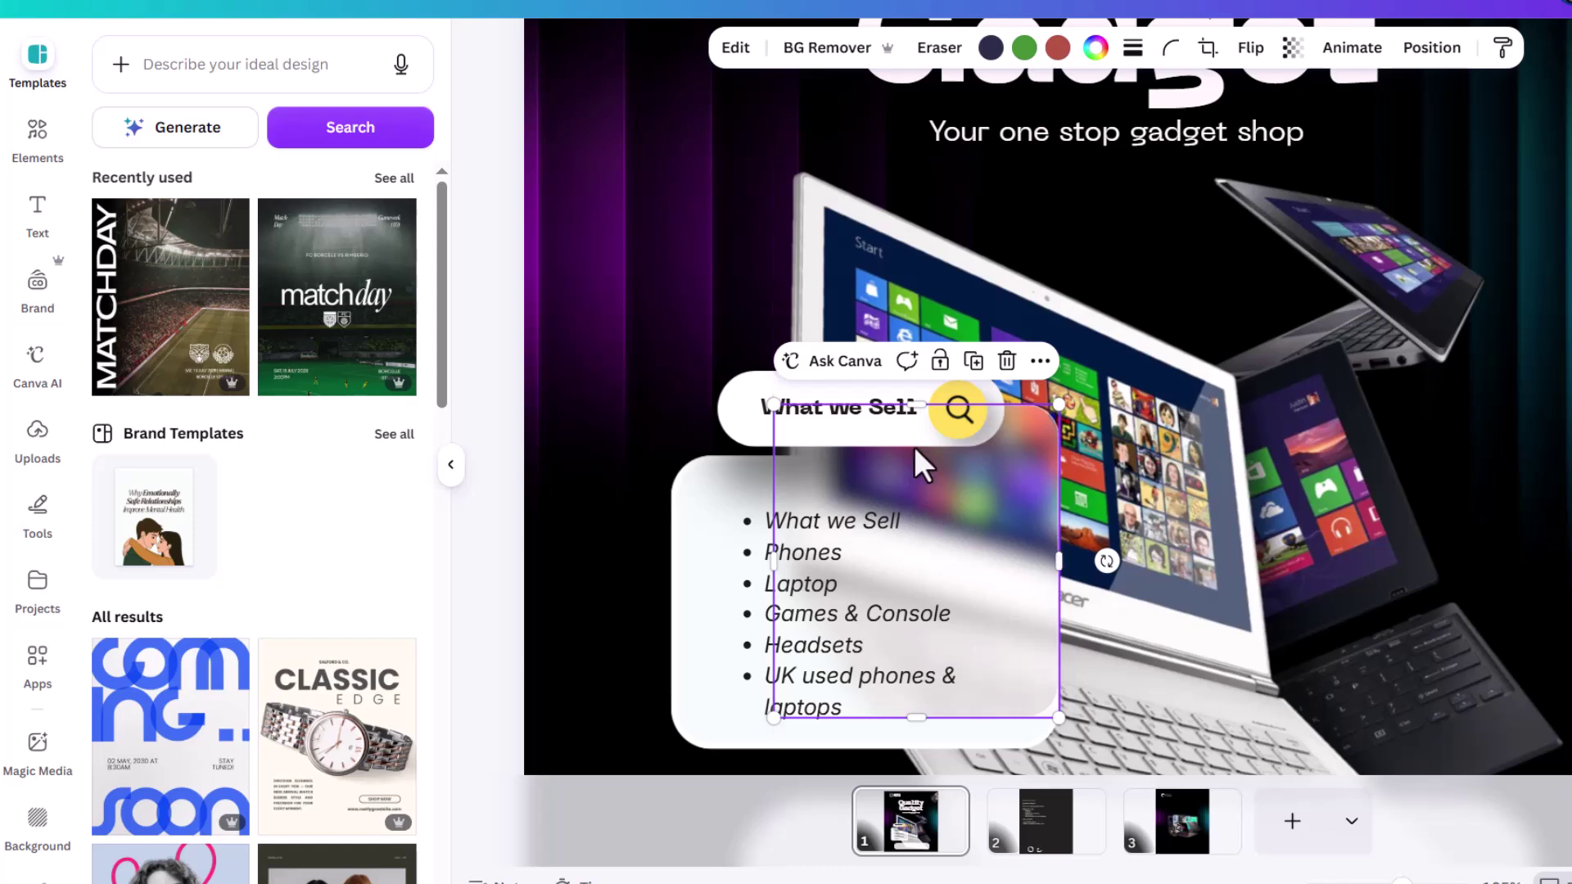
{"action": "left_click_drag", "start_coordinate": [920, 407], "coordinate": [920, 463]}
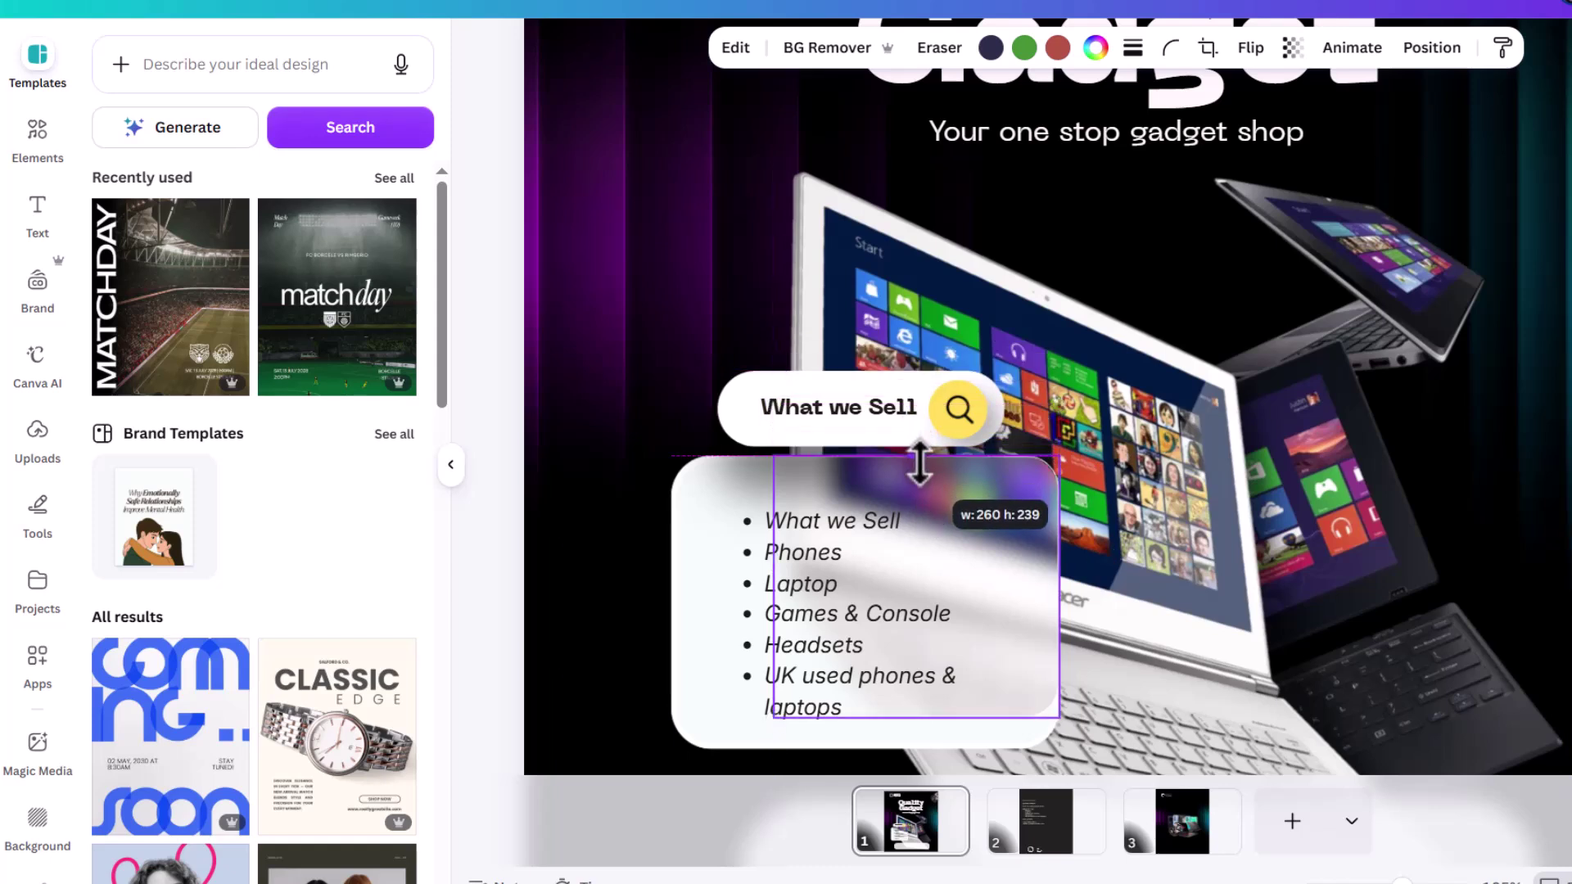
{"action": "left_click_drag", "start_coordinate": [912, 720], "coordinate": [918, 747]}
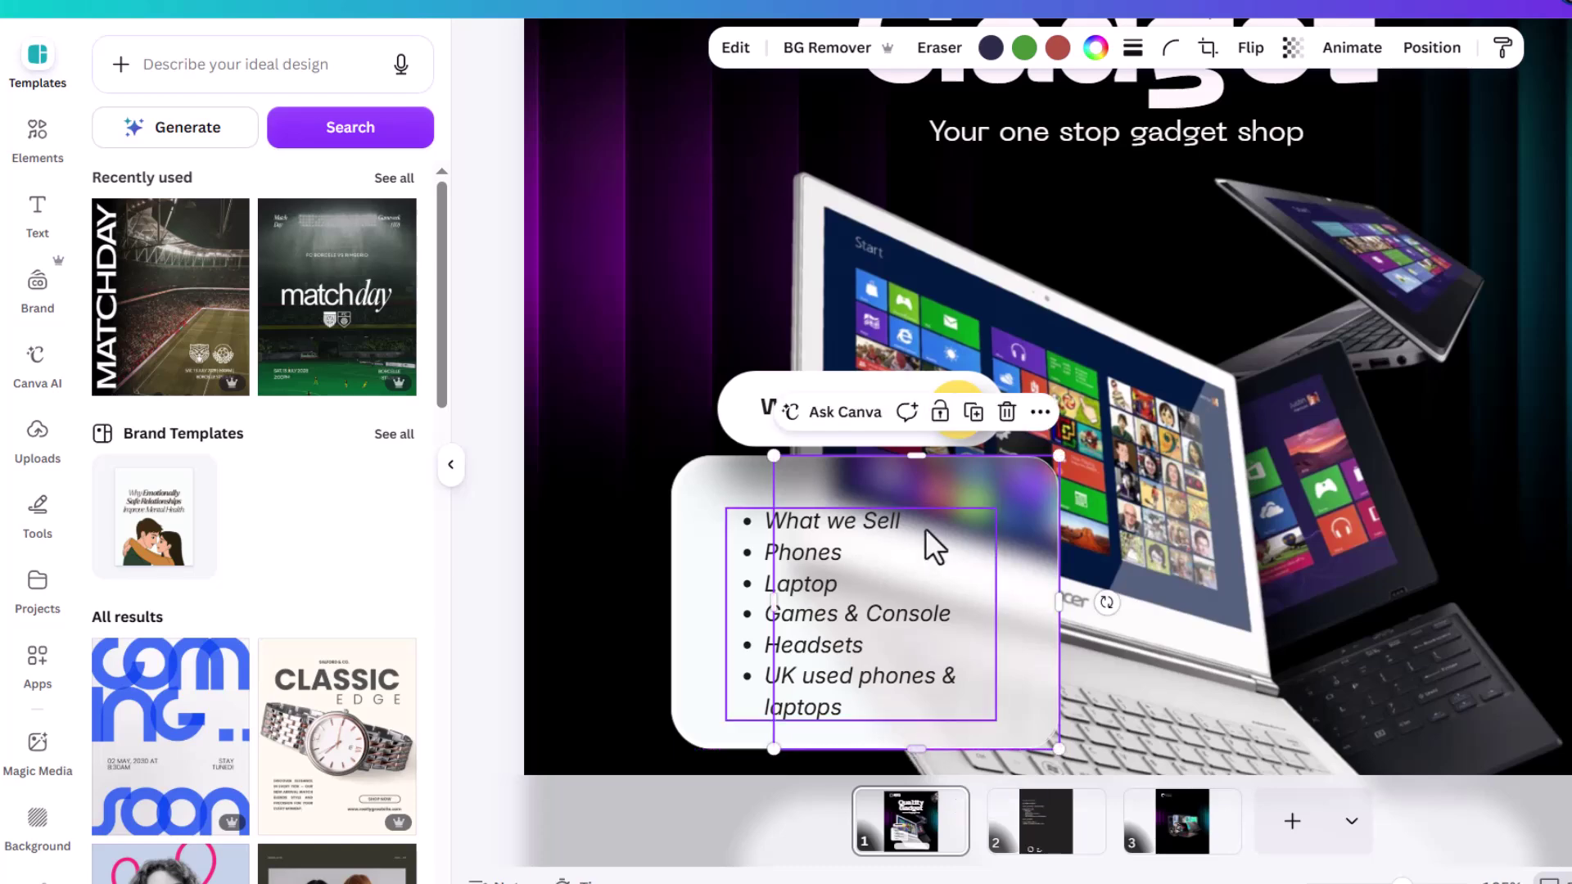
Step: Move the "What we Sell" label with its search icon down to overlap the product card's top edge
{"action": "left_click", "coordinate": [773, 407]}
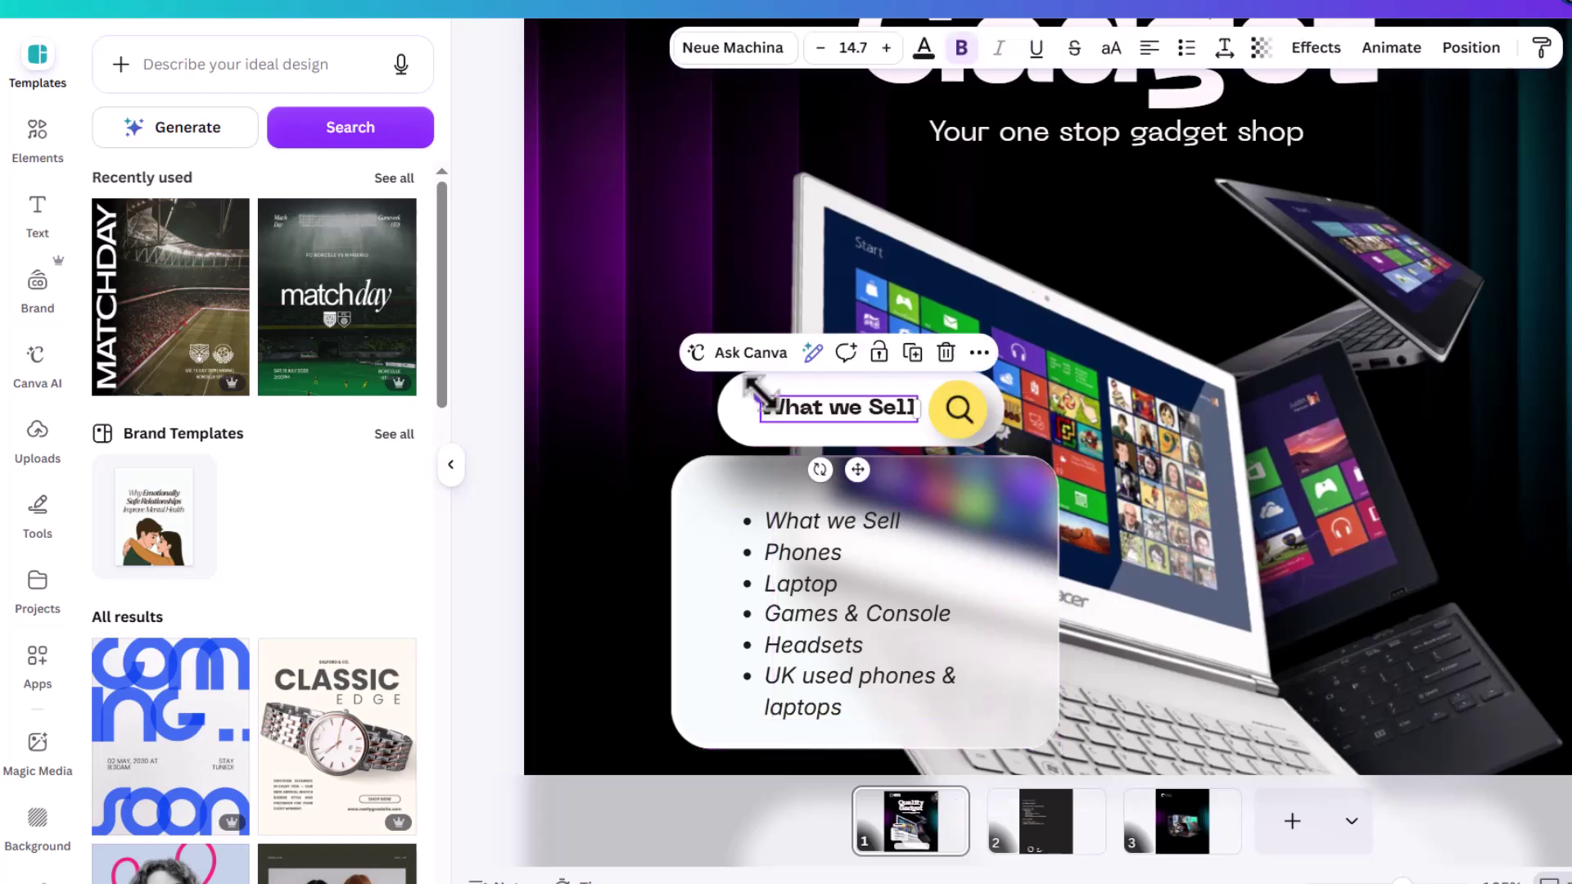
{"action": "left_click", "coordinate": [869, 382], "text": "shift"}
{"action": "left_click_drag", "start_coordinate": [893, 395], "coordinate": [893, 428]}
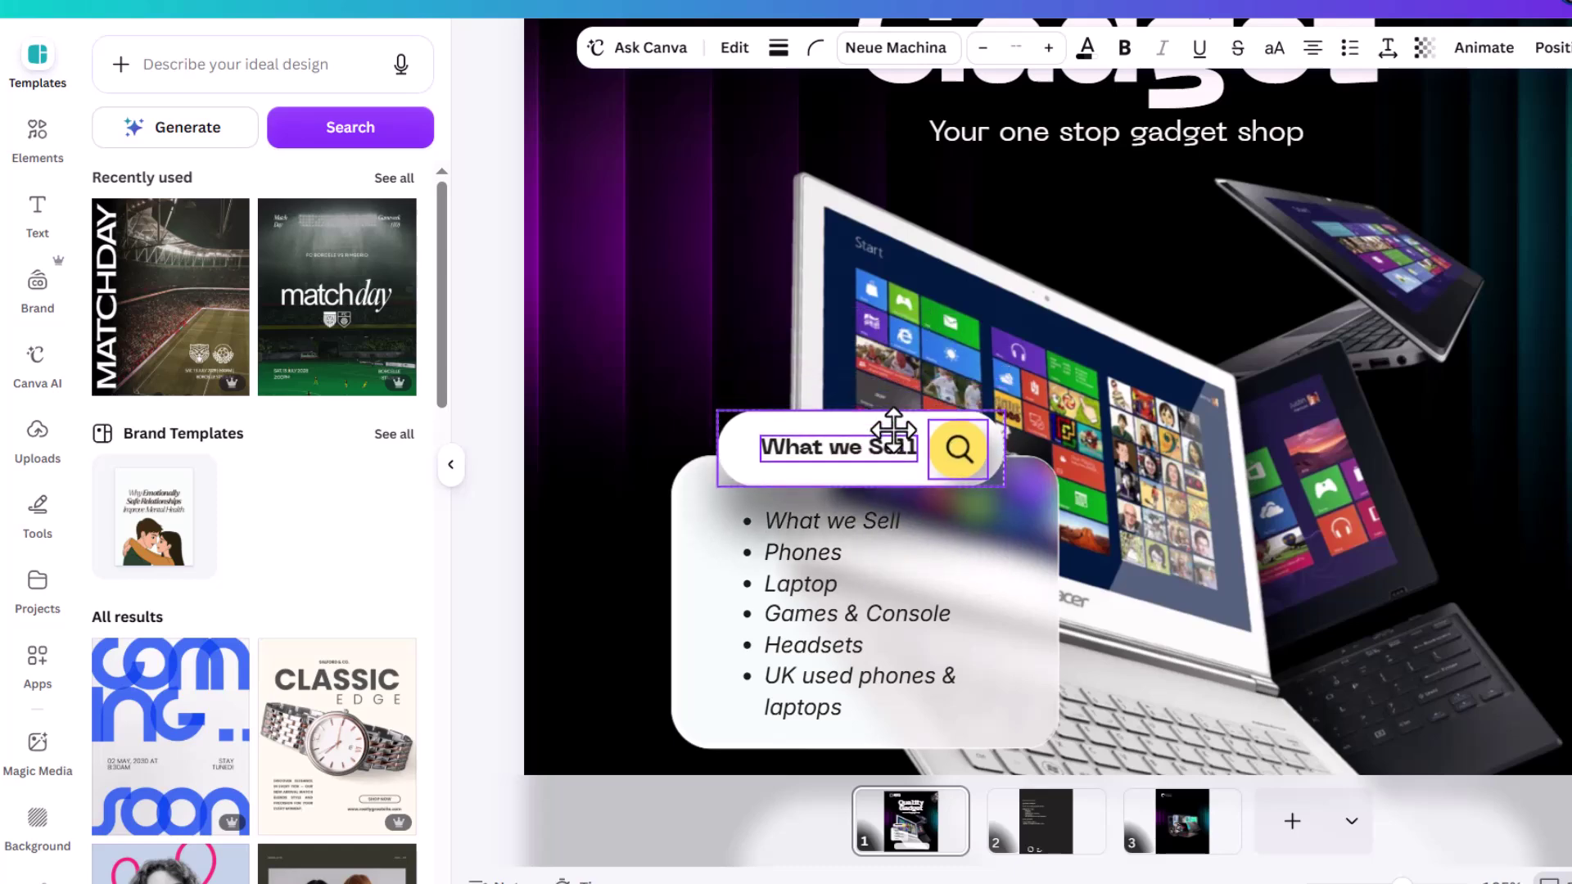
Step: Scale the product list down to font size 14.1 and place a duplicate of it on the empty contact card
{"action": "left_click", "coordinate": [803, 573]}
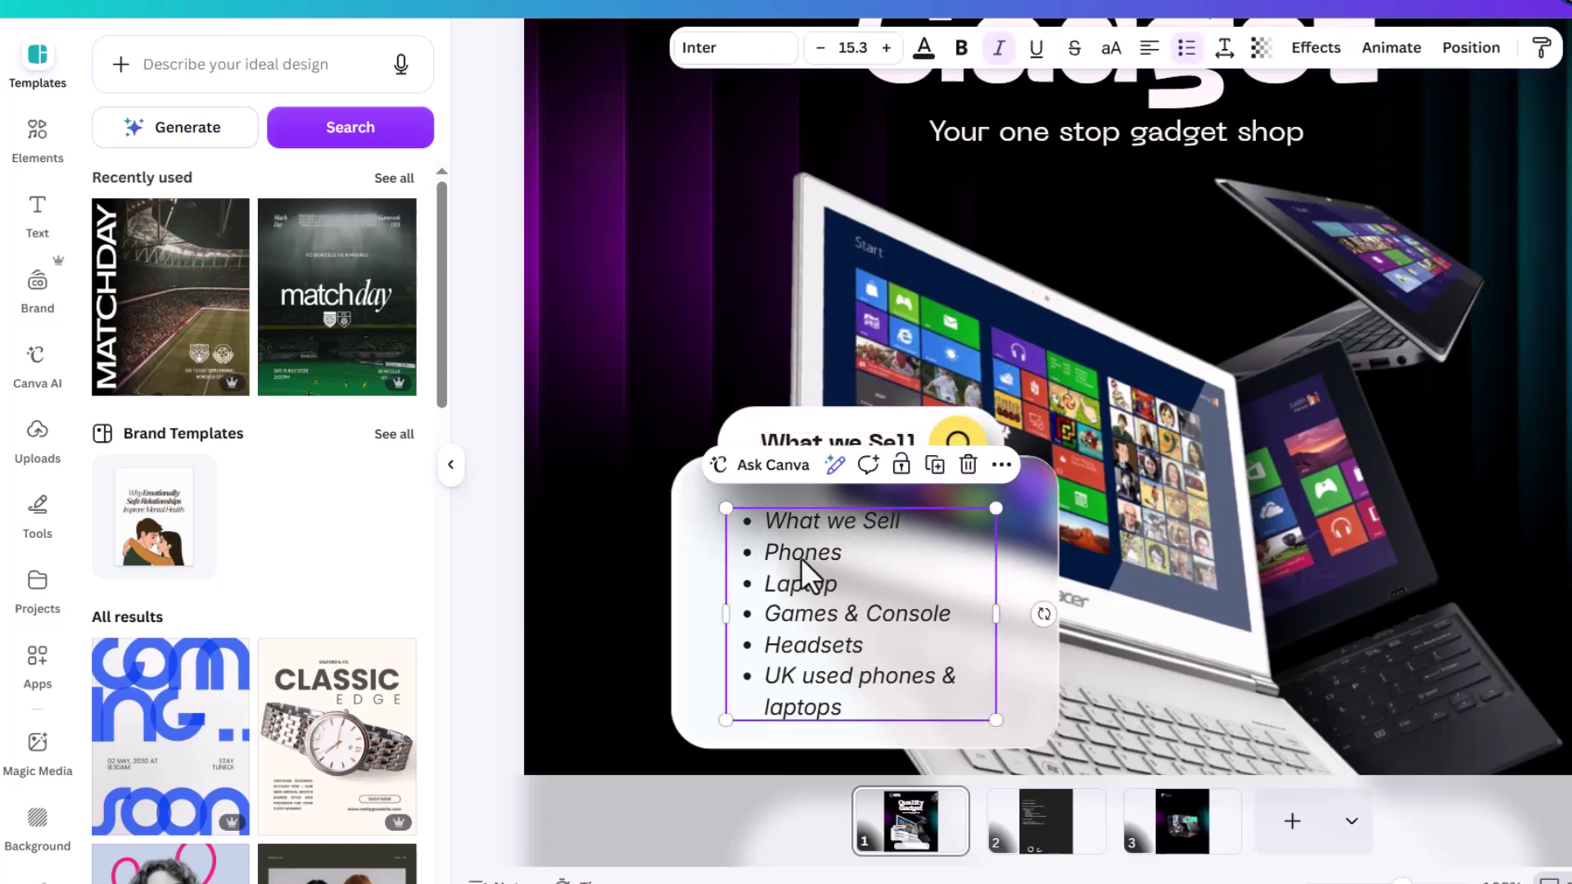
{"action": "scroll", "coordinate": [1116, 508], "scroll_direction": "down", "scroll_amount": 3}
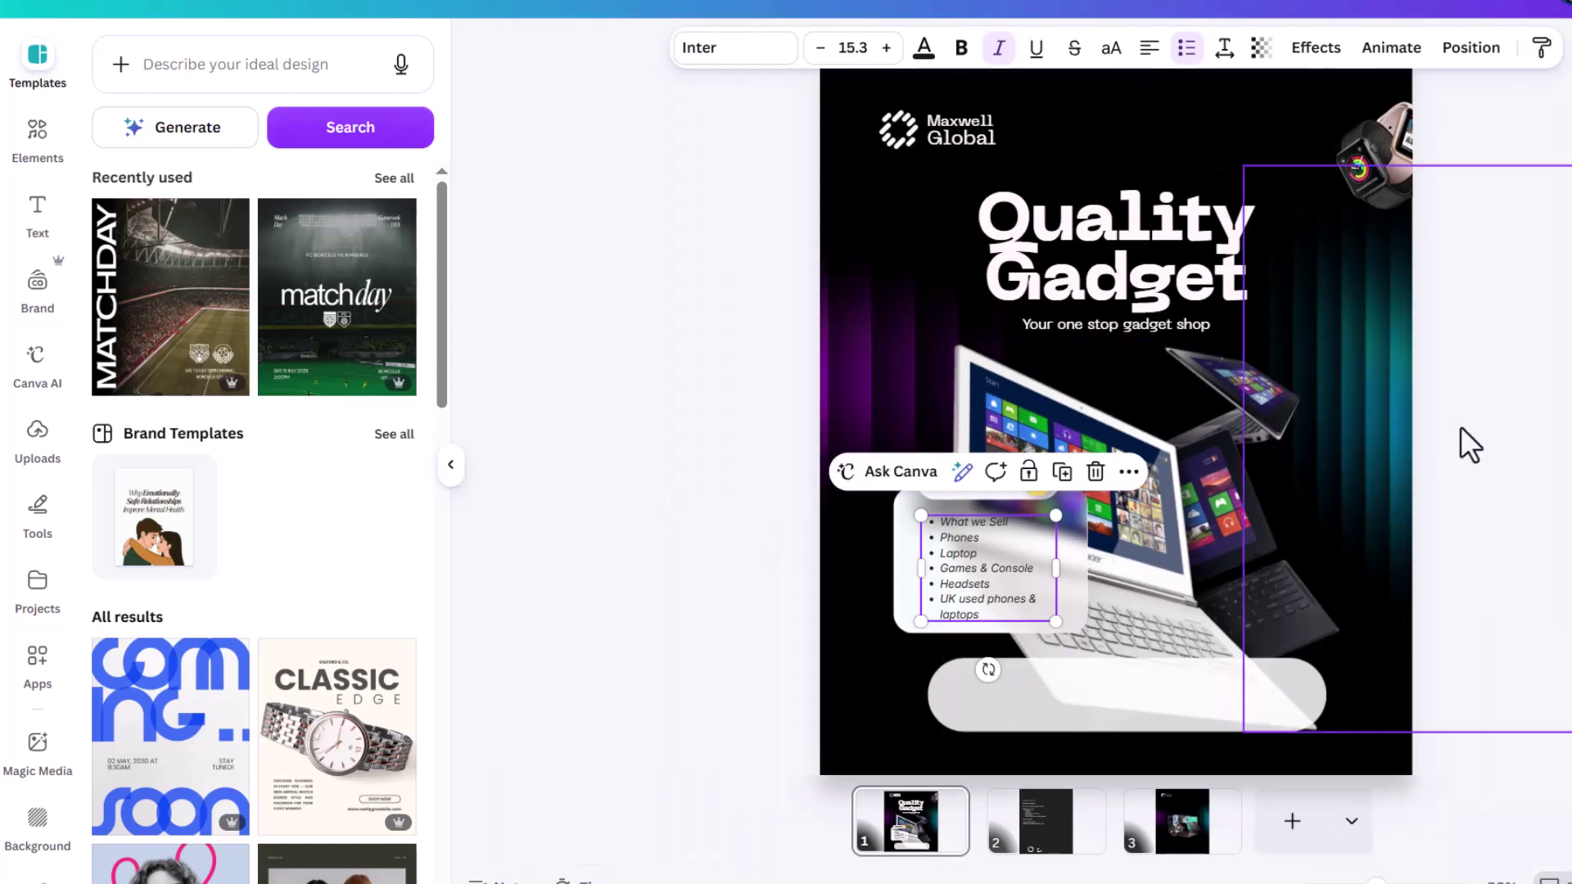
{"action": "left_click", "coordinate": [1461, 427]}
{"action": "left_click", "coordinate": [1033, 597]}
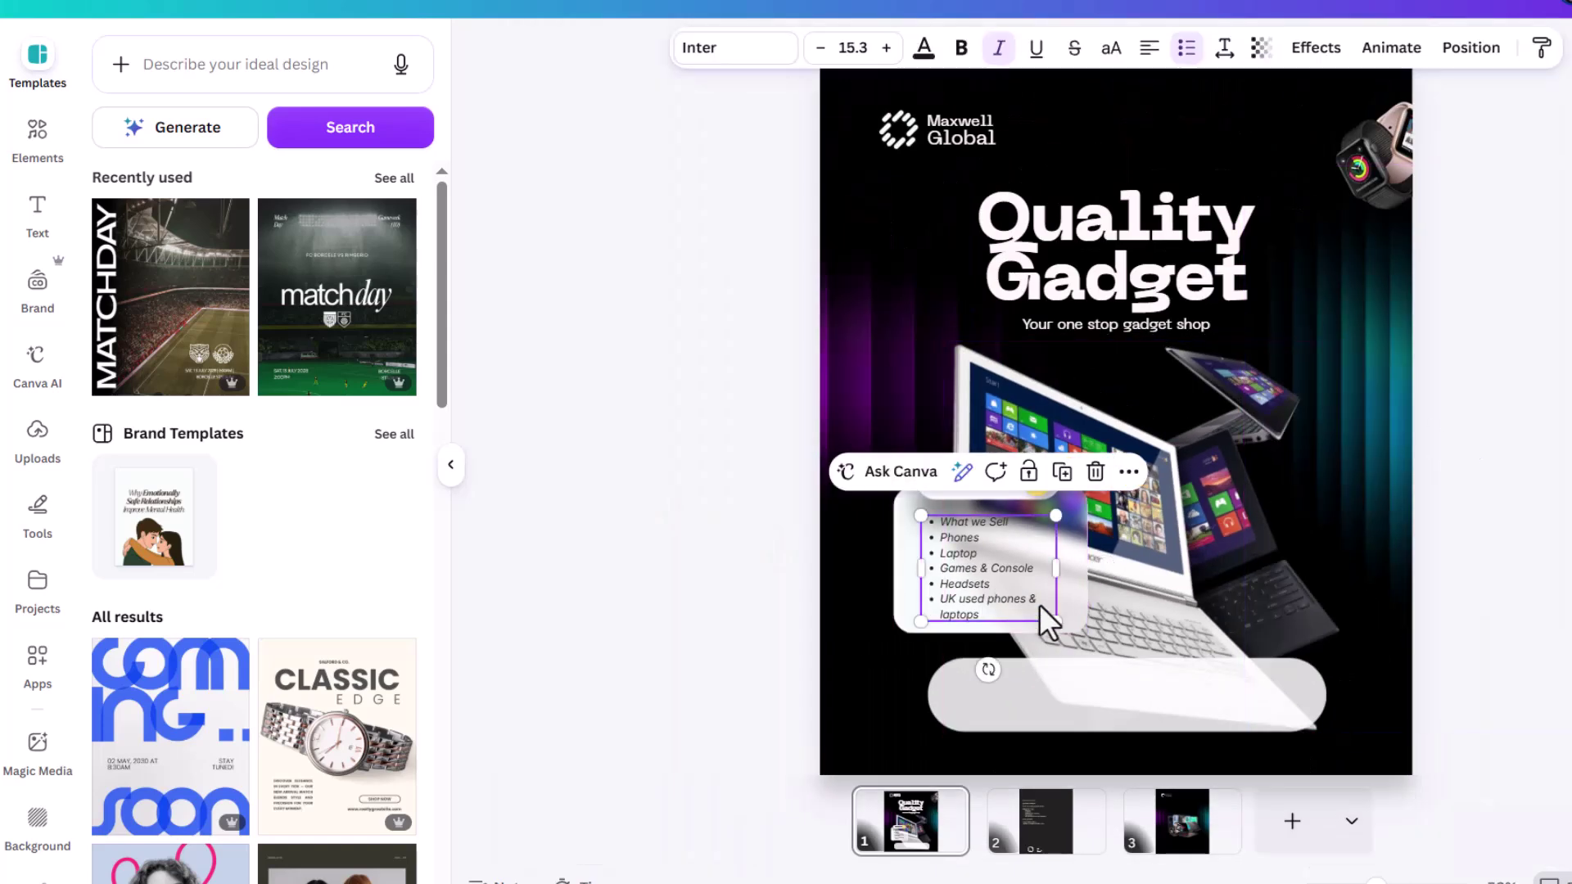
{"action": "left_click_drag", "start_coordinate": [1054, 621], "coordinate": [1030, 720]}
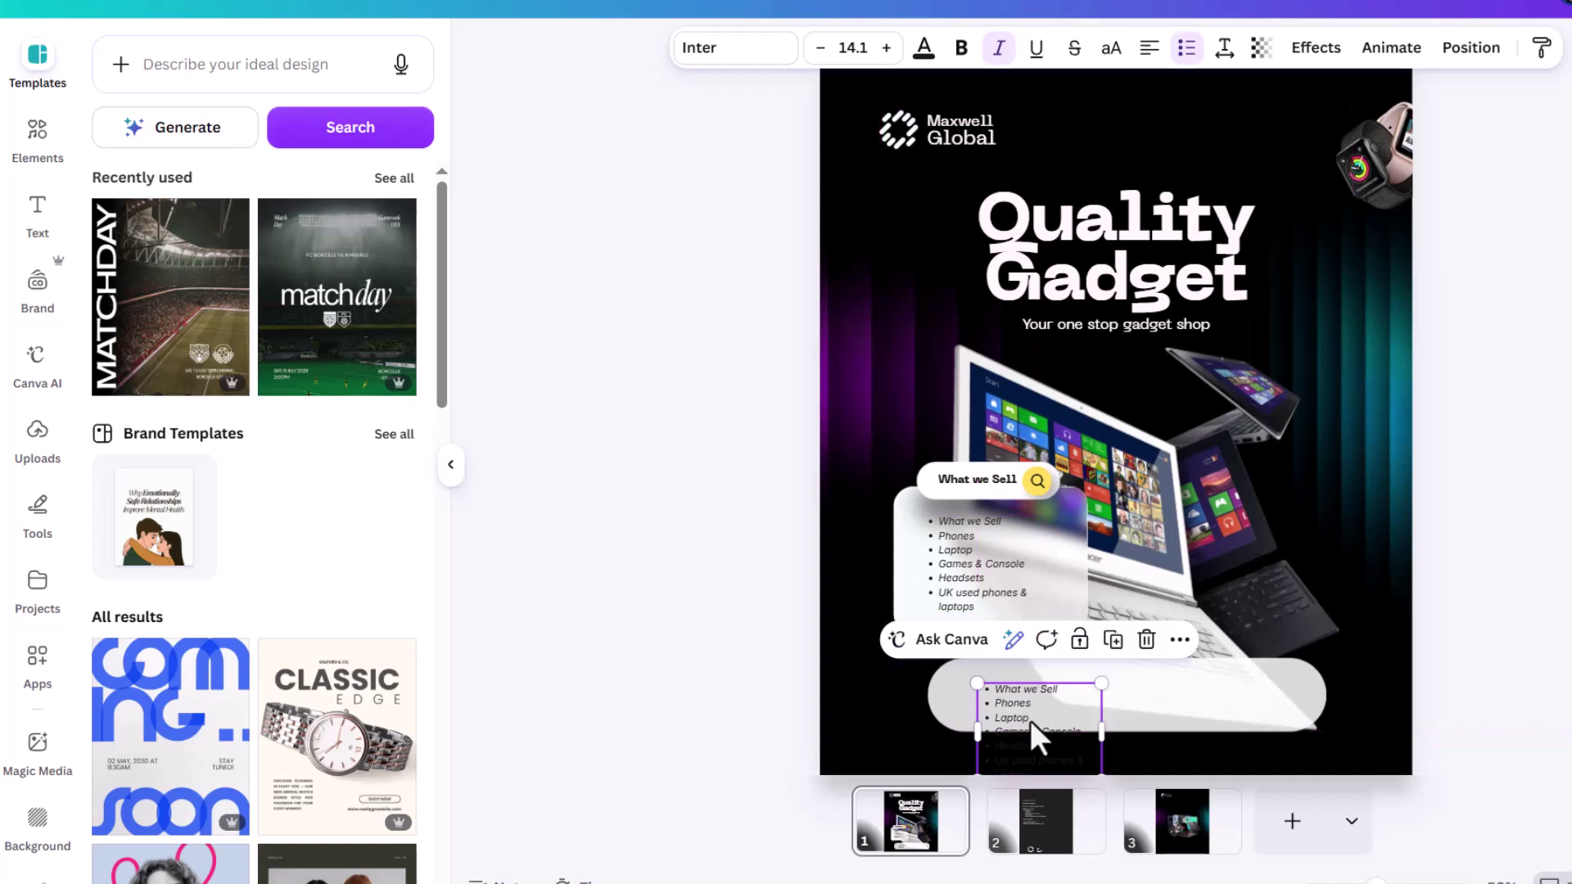
Step: Copy the social handle, phone number and website from page 2 and paste them over the duplicated list on page 1
{"action": "left_click", "coordinate": [1046, 825]}
{"action": "left_click", "coordinate": [951, 429]}
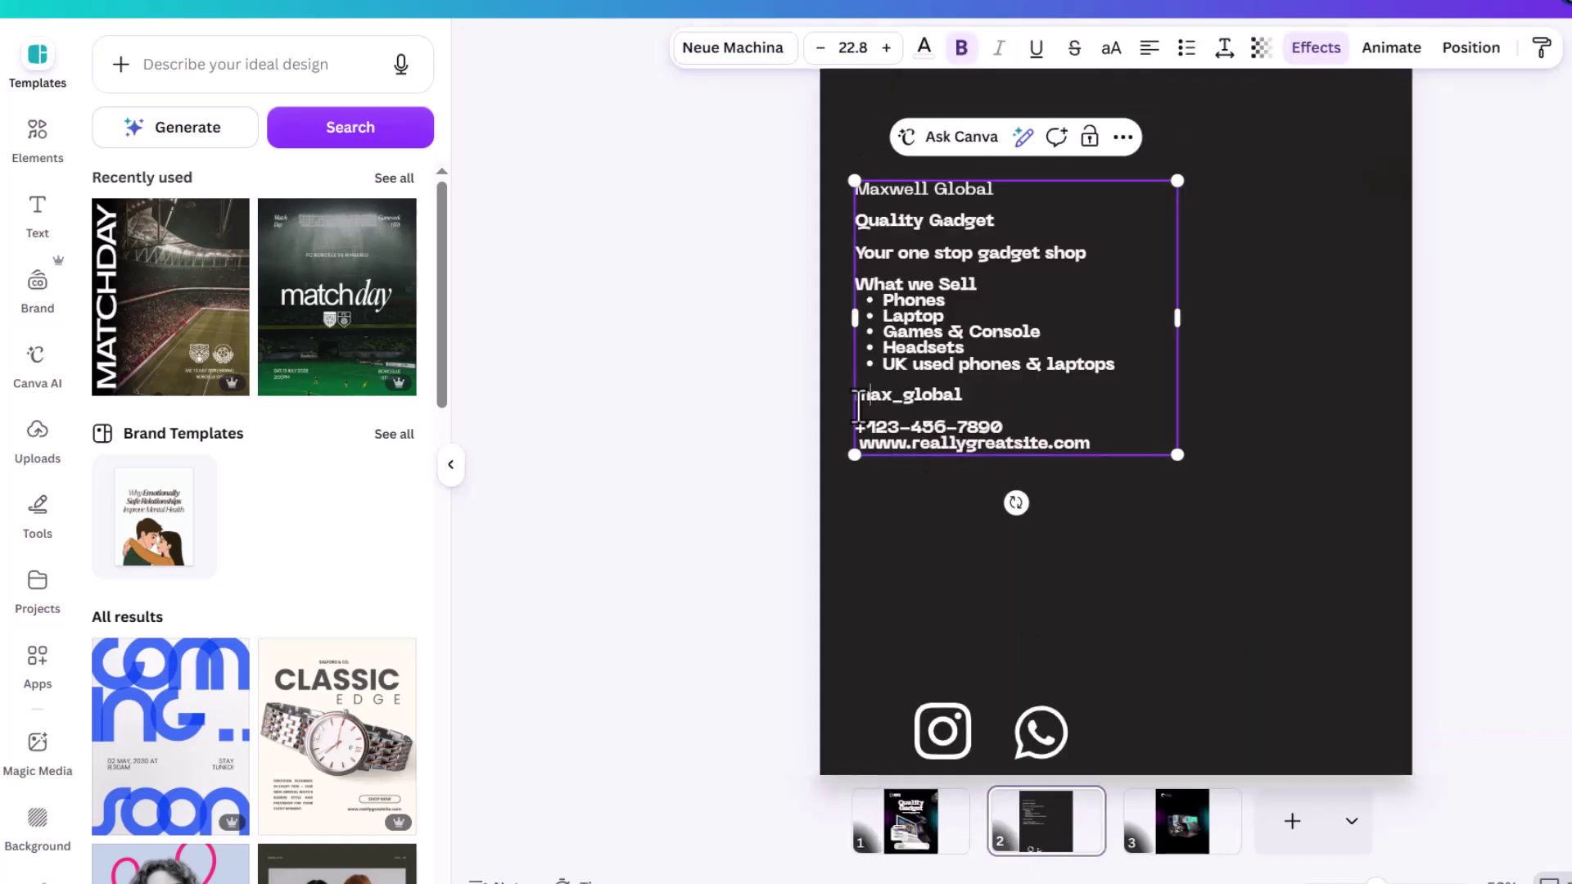
{"action": "left_click_drag", "start_coordinate": [856, 396], "coordinate": [1105, 483]}
{"action": "key", "text": "ctrl+c"}
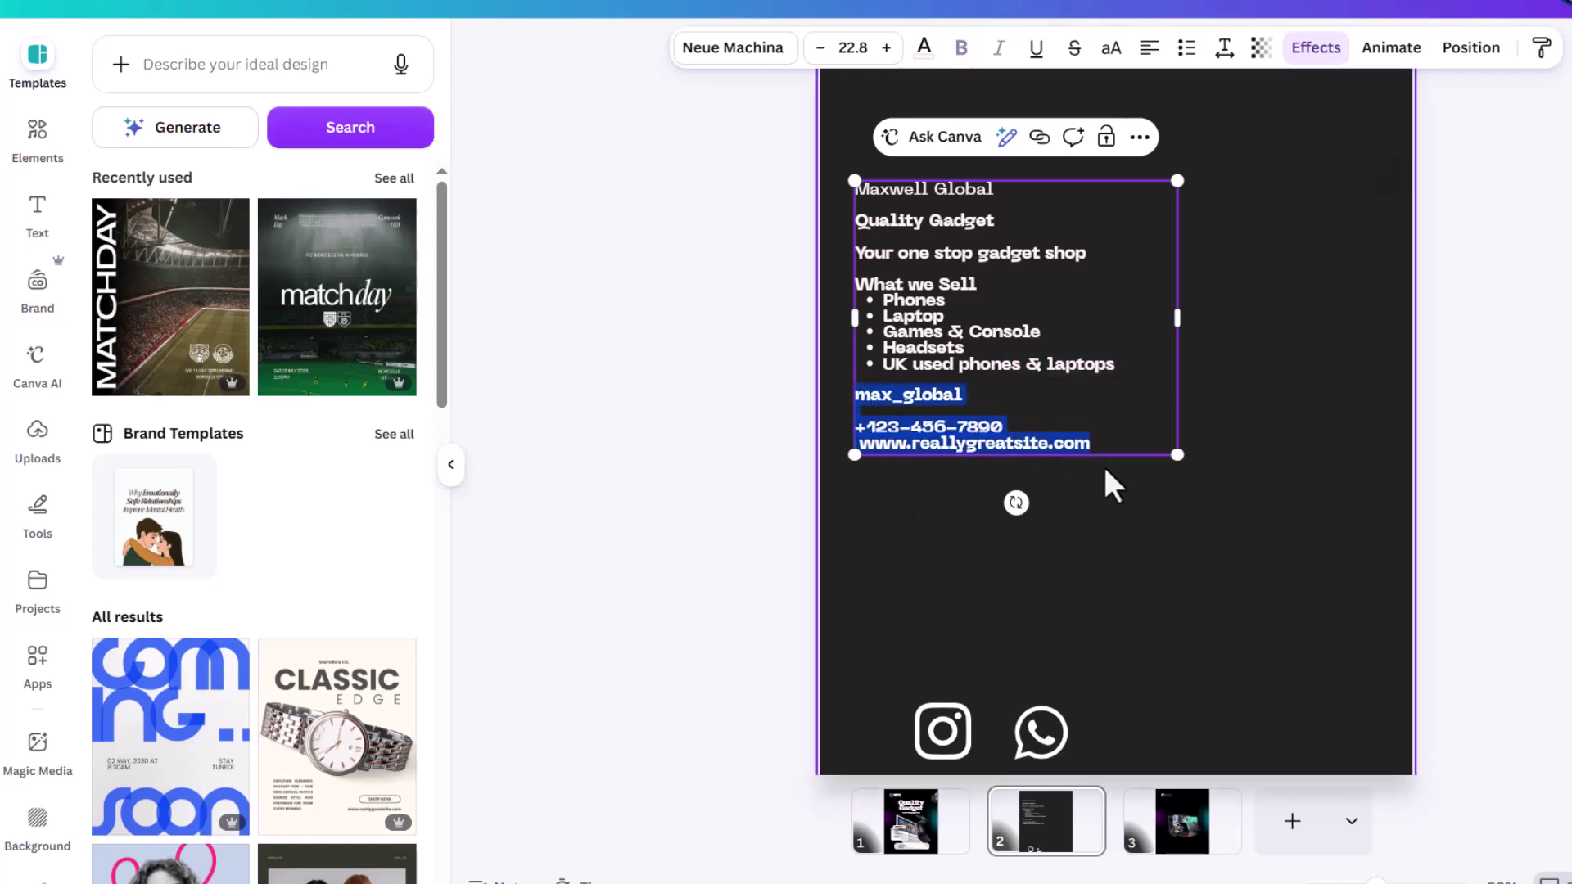
{"action": "left_click", "coordinate": [911, 821]}
{"action": "left_click", "coordinate": [1064, 671]}
{"action": "left_click", "coordinate": [1045, 690]}
{"action": "left_click", "coordinate": [1072, 702]}
{"action": "key", "text": "ctrl+v"}
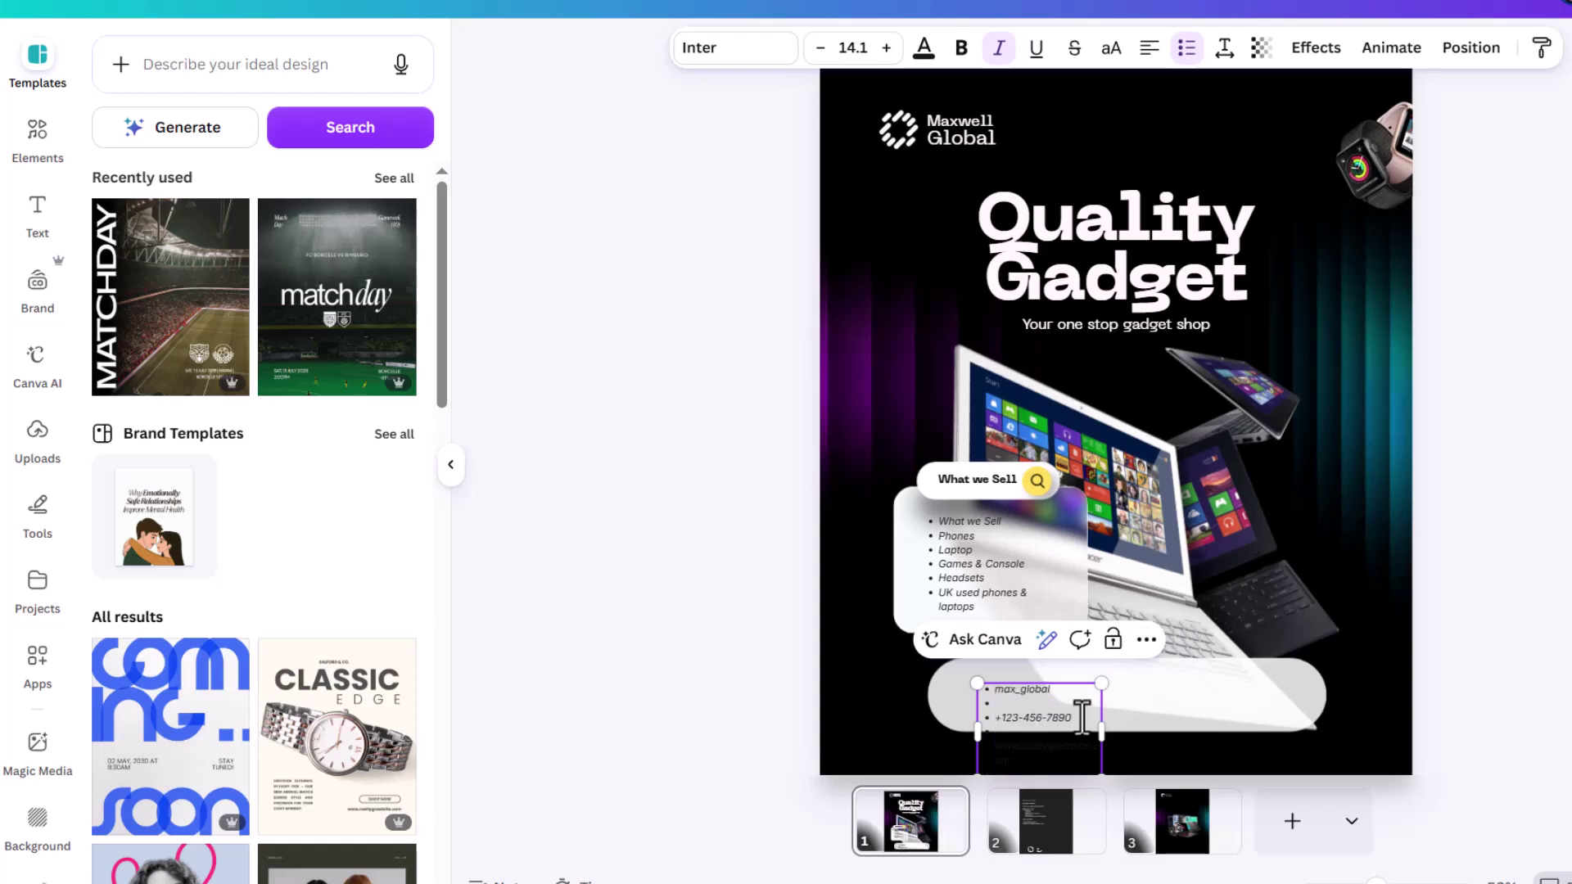
Step: Widen the contact text box across the contact card and move it up inside the card
{"action": "left_click_drag", "start_coordinate": [1135, 735], "coordinate": [1300, 735]}
{"action": "scroll", "coordinate": [1111, 699], "scroll_direction": "up", "scroll_amount": 1}
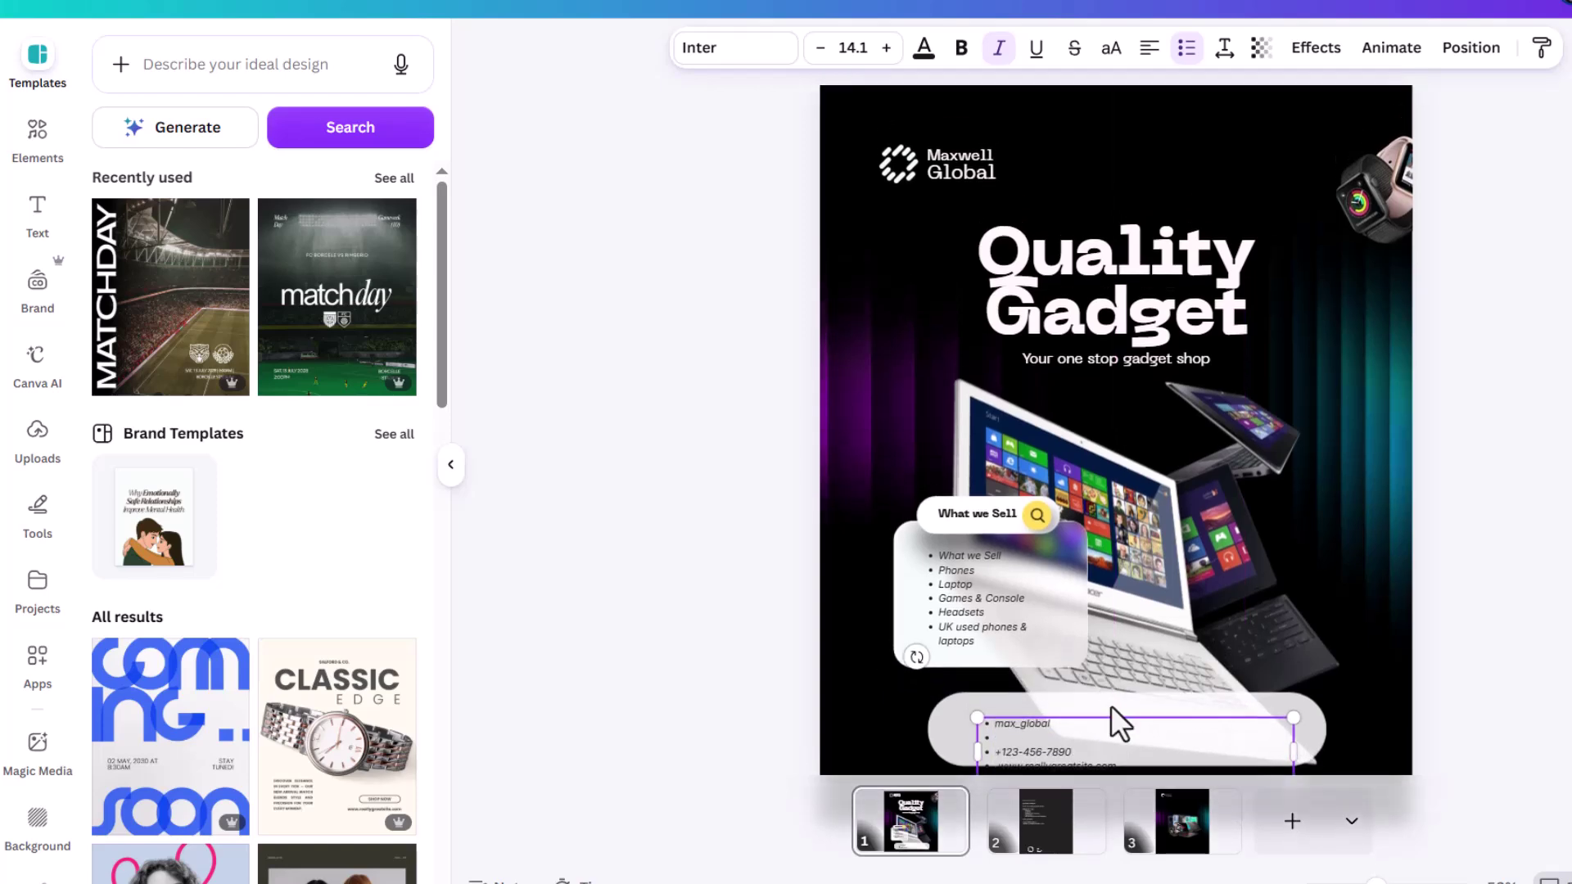
{"action": "scroll", "coordinate": [1108, 733], "scroll_direction": "up", "scroll_amount": 3, "text": "ctrl"}
{"action": "scroll", "coordinate": [1122, 592], "scroll_direction": "down", "scroll_amount": 1}
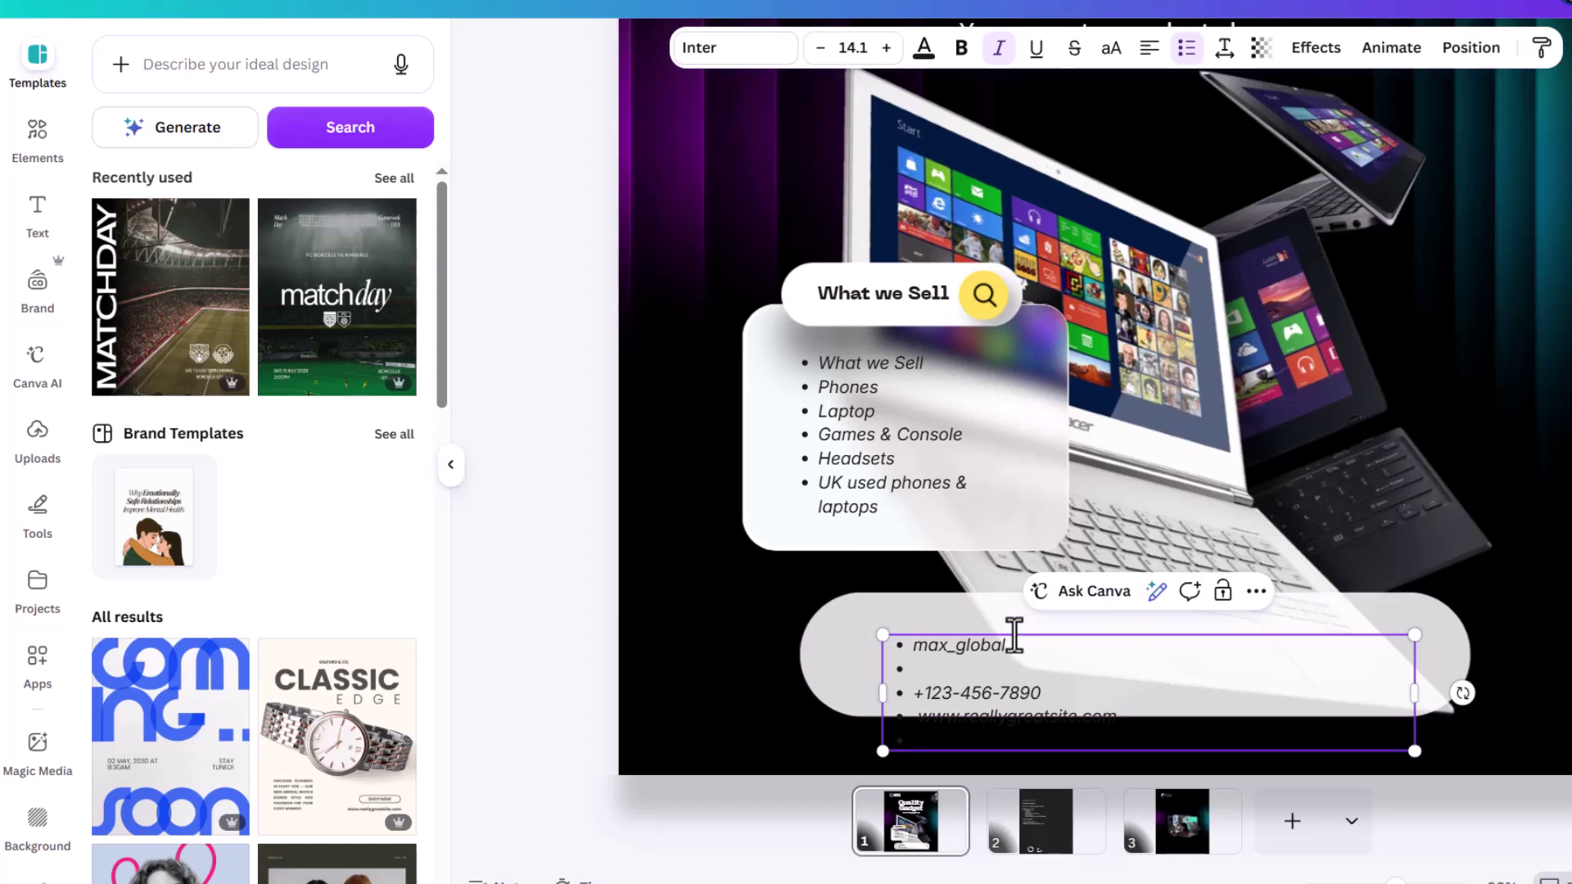
{"action": "left_click", "coordinate": [1429, 635]}
{"action": "left_click", "coordinate": [1126, 684]}
{"action": "left_click_drag", "start_coordinate": [1012, 673], "coordinate": [1007, 650]}
Step: Delete the empty bullets and the website from the contact text, leaving the handle and phone number on one line
{"action": "left_click", "coordinate": [1007, 651]}
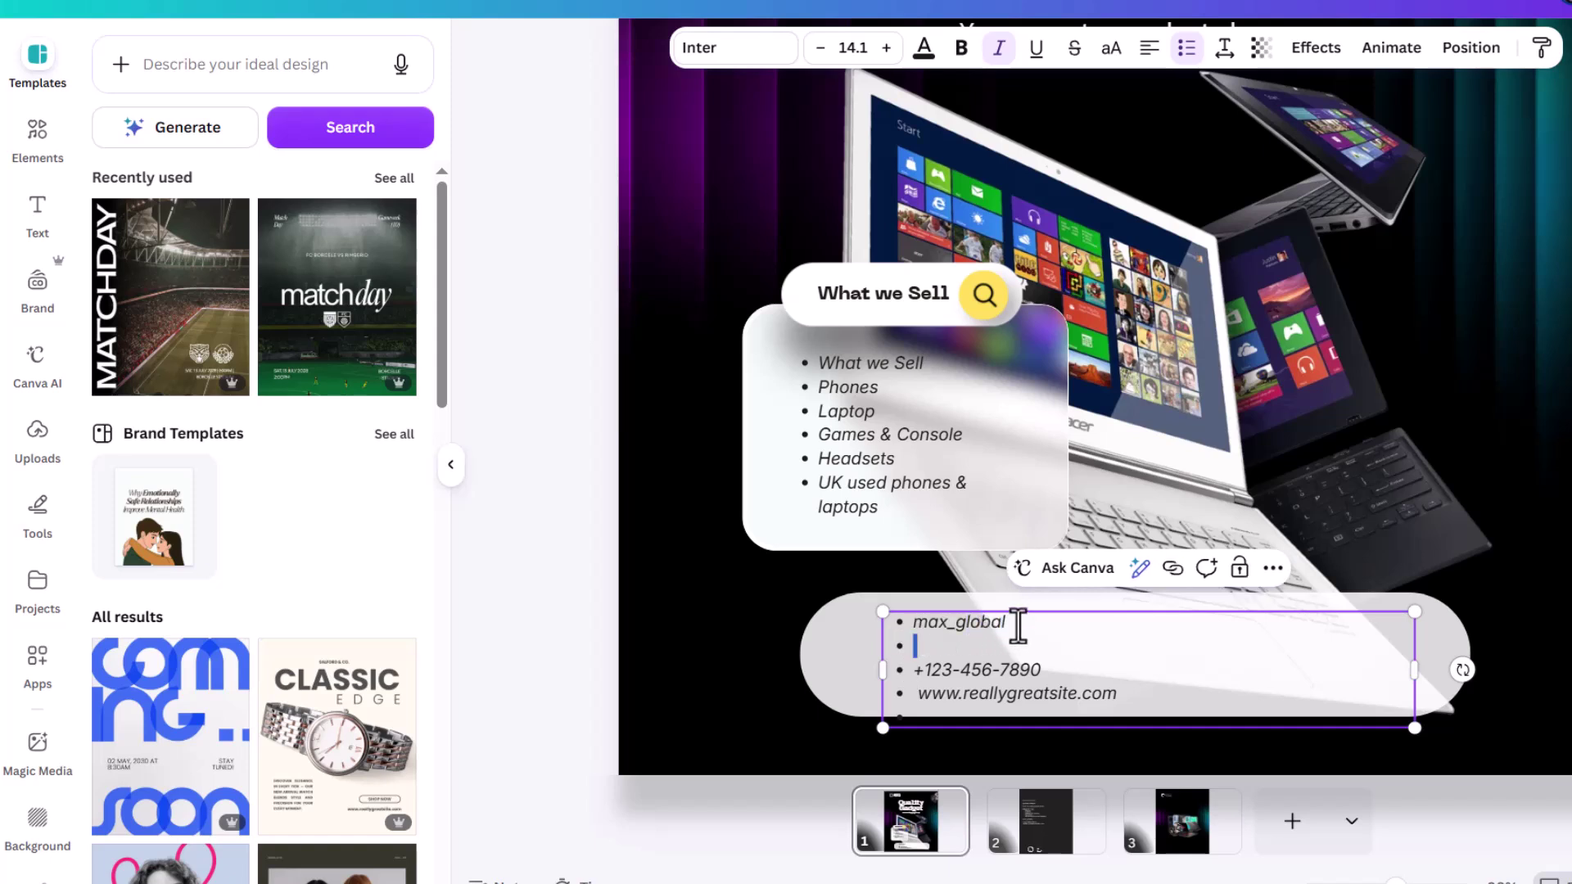
{"action": "key", "text": "Delete"}
{"action": "key", "text": "BackSpace"}
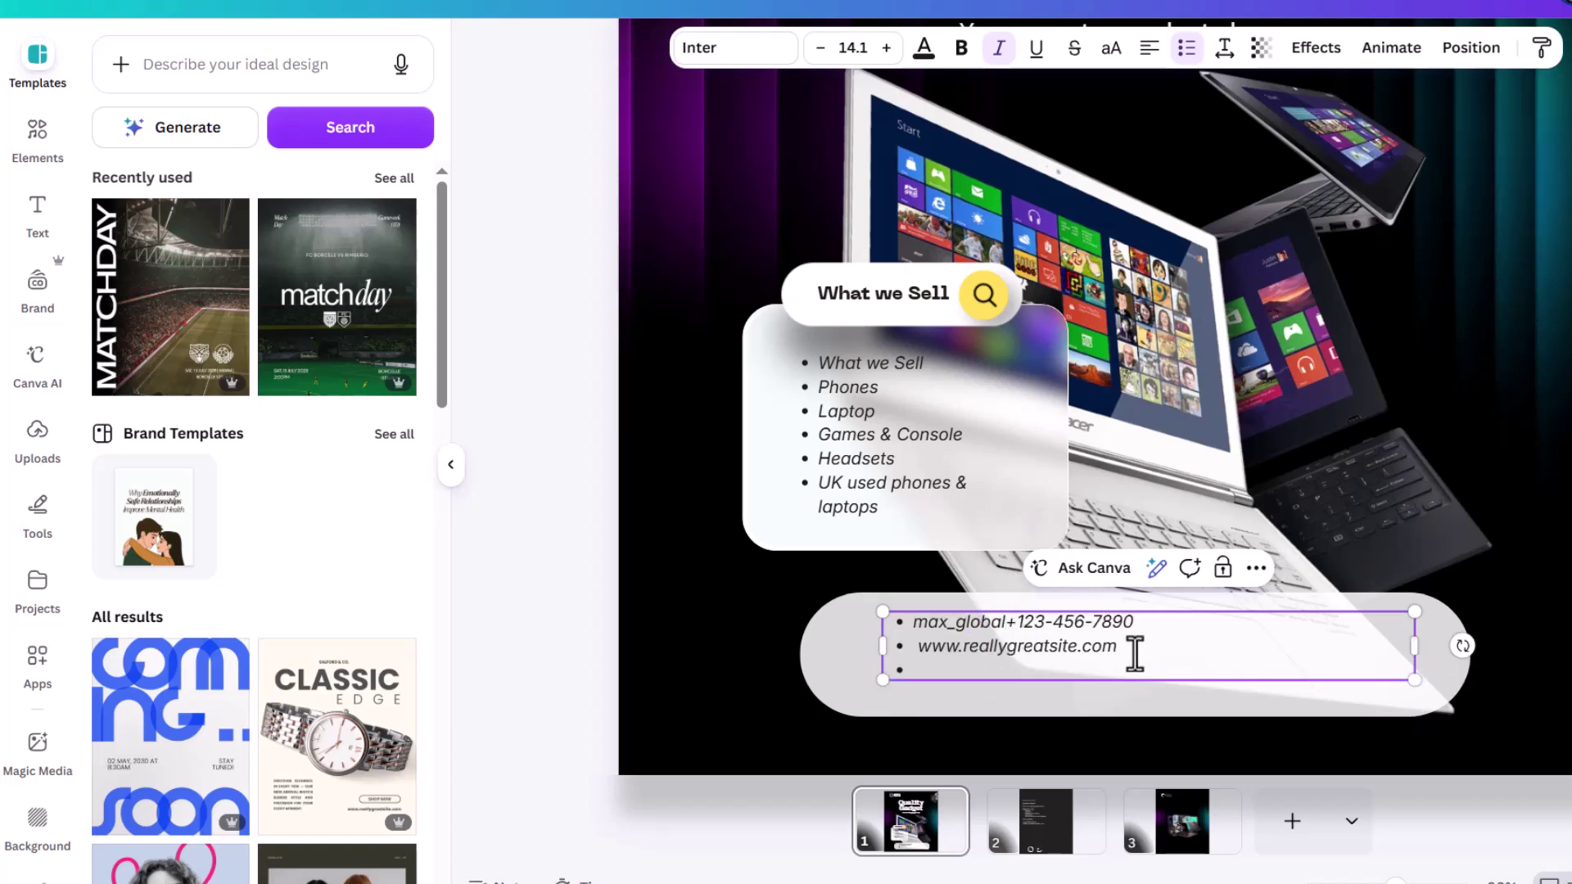
{"action": "double_click", "coordinate": [933, 654]}
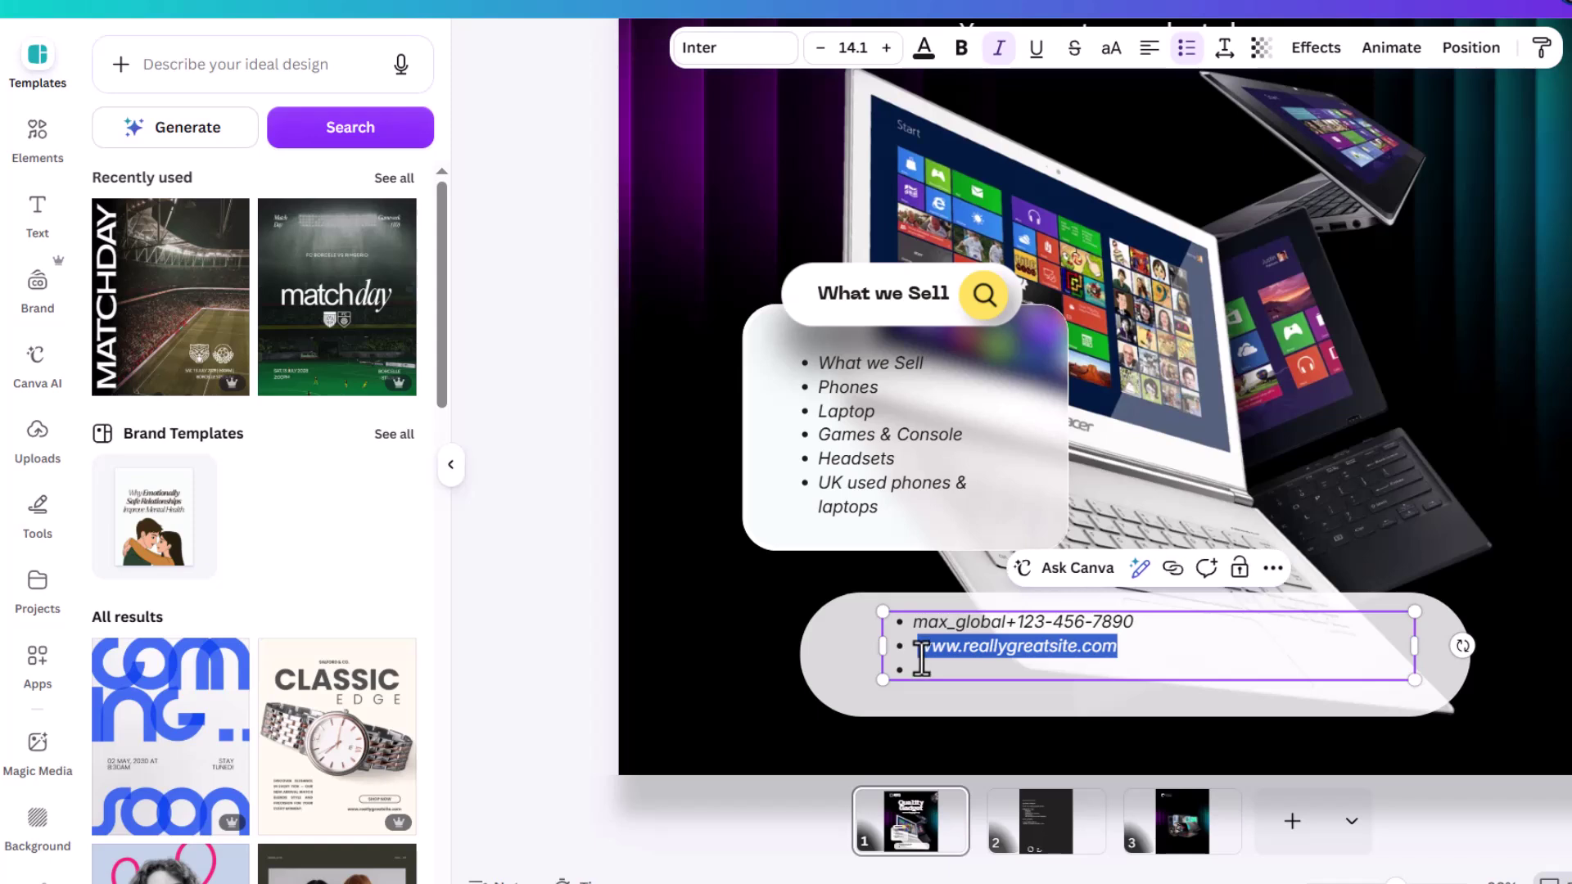
{"action": "key", "text": "BackSpace"}
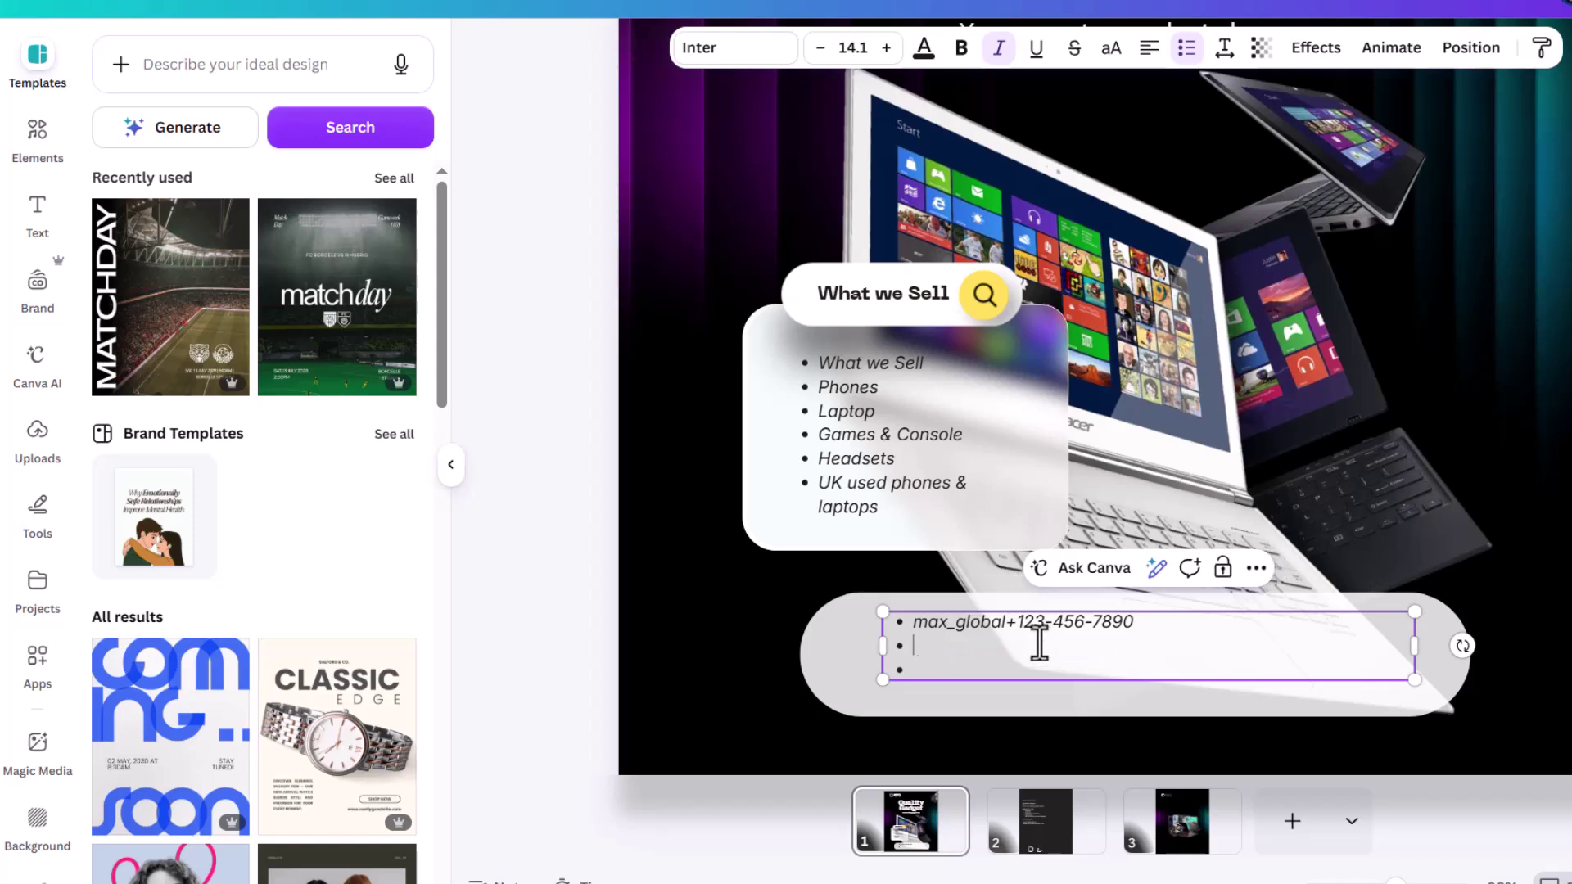
{"action": "key", "text": "BackSpace"}
{"action": "key", "text": "BackSpace"}
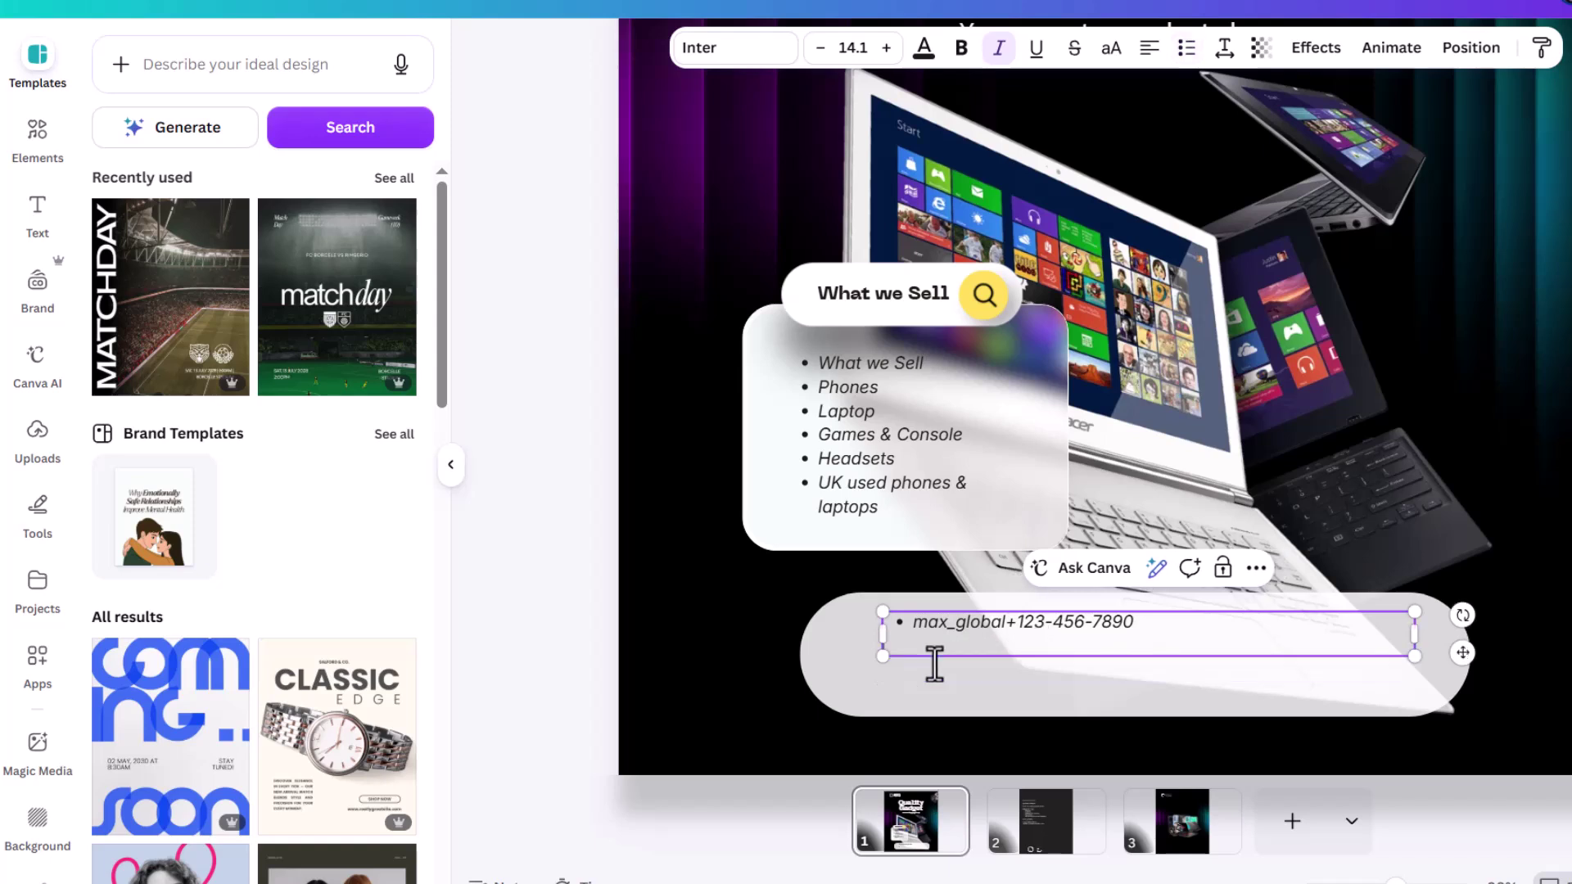
{"action": "key", "text": "BackSpace"}
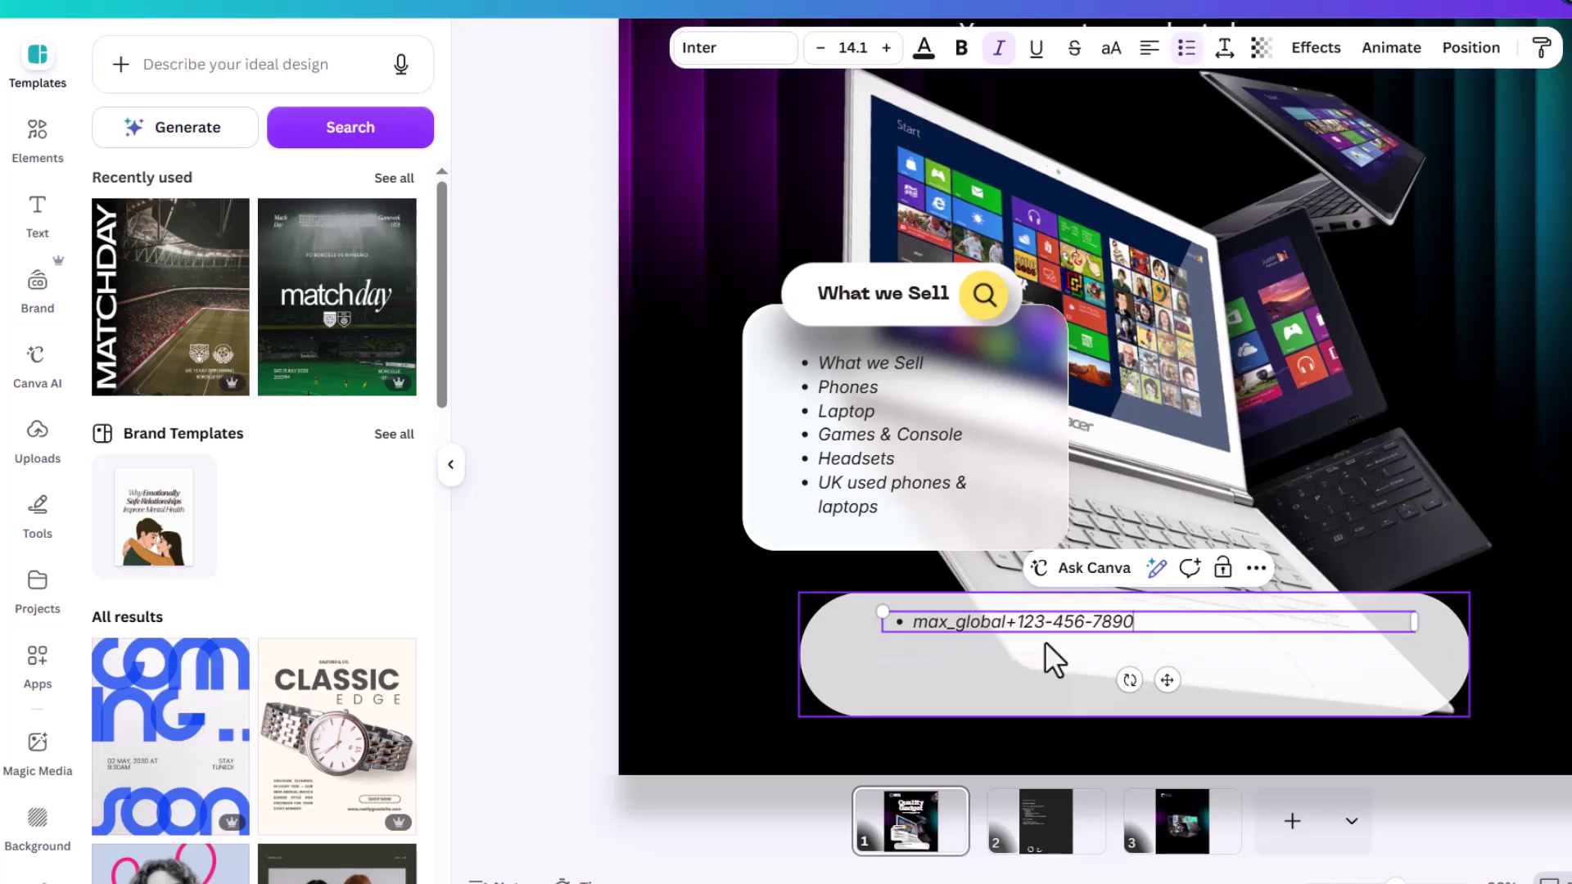
Step: Remove the bullet formatting from the contact line, then scale it to font size 17.7 and centre it vertically in the card
{"action": "triple_click", "coordinate": [963, 625]}
{"action": "left_click", "coordinate": [1187, 51]}
{"action": "left_click", "coordinate": [1187, 51]}
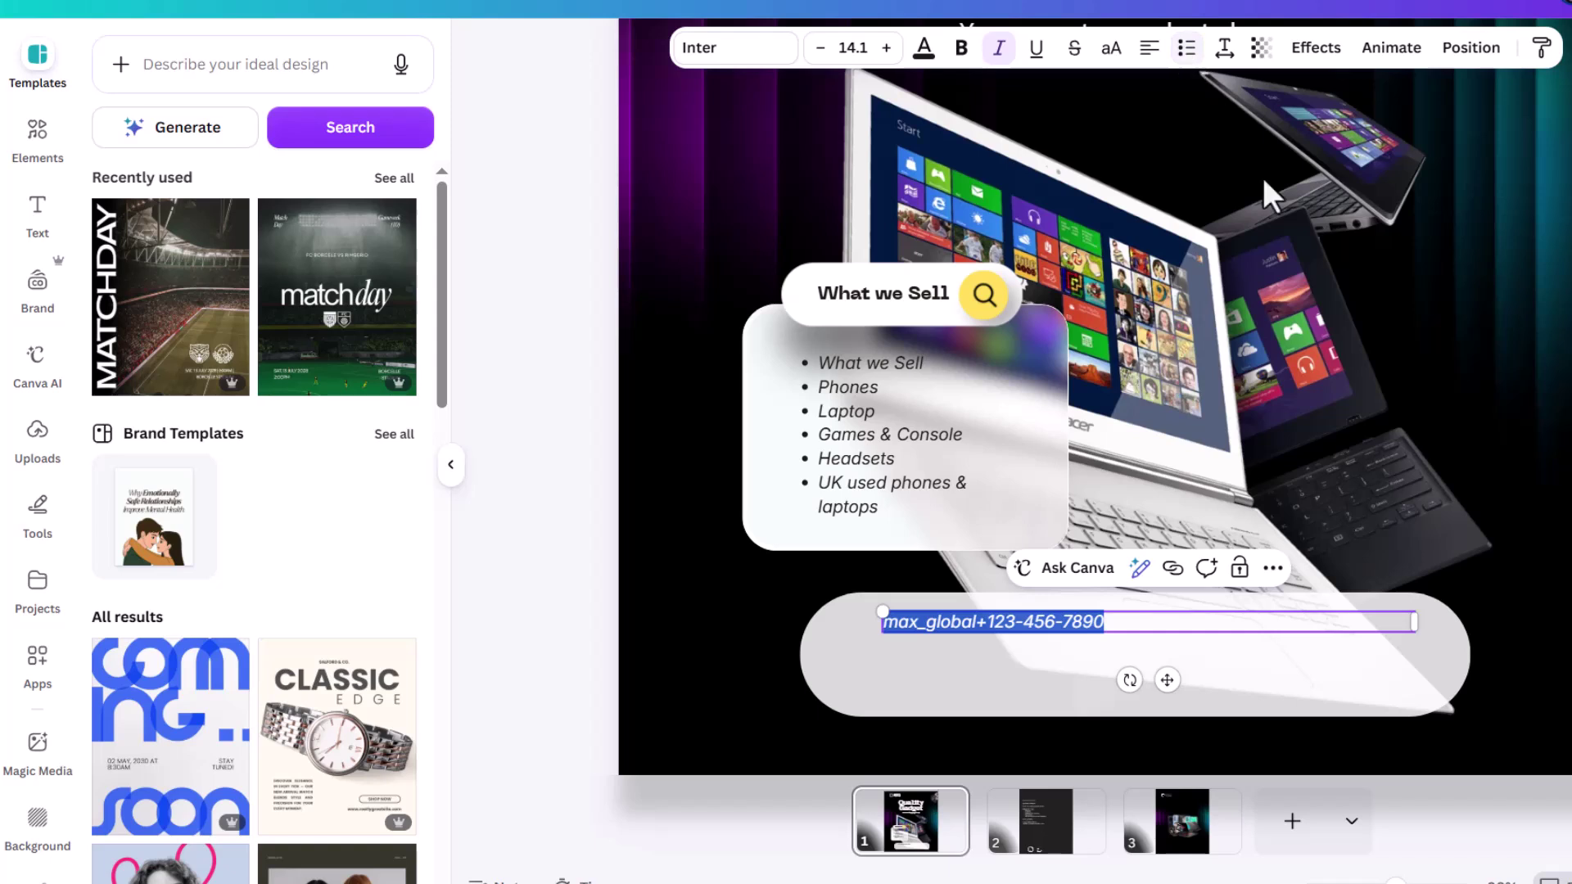
{"action": "left_click_drag", "start_coordinate": [1415, 621], "coordinate": [1197, 642]}
{"action": "left_click", "coordinate": [1150, 626]}
{"action": "left_click", "coordinate": [1063, 619]}
{"action": "left_click", "coordinate": [1347, 622]}
{"action": "left_click", "coordinate": [1157, 640]}
Step: Duplicate the contact line to its right and delete the phone number from the original, keeping only the handle
{"action": "left_click_drag", "start_coordinate": [1049, 653], "coordinate": [1354, 641]}
{"action": "left_click", "coordinate": [1028, 650]}
{"action": "left_click", "coordinate": [1028, 650]}
{"action": "left_click_drag", "start_coordinate": [1014, 653], "coordinate": [1187, 646]}
{"action": "key", "text": "BackSpace"}
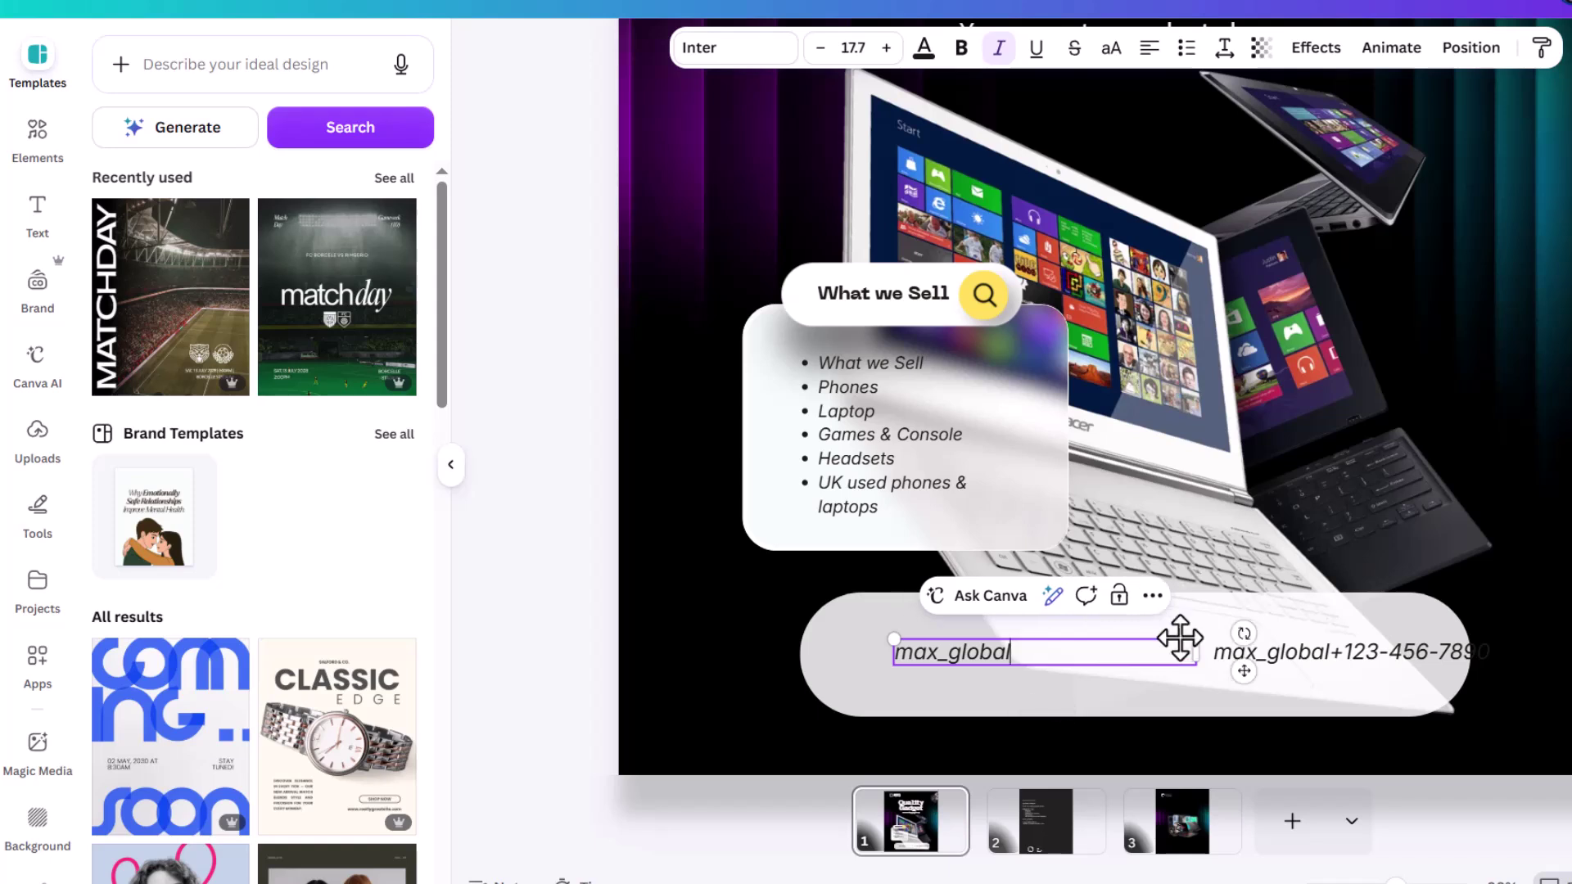
Step: Delete the handle and plus sign from the duplicated contact line and narrow its box around the phone number
{"action": "double_click", "coordinate": [1291, 655]}
{"action": "left_click_drag", "start_coordinate": [1344, 652], "coordinate": [1199, 653]}
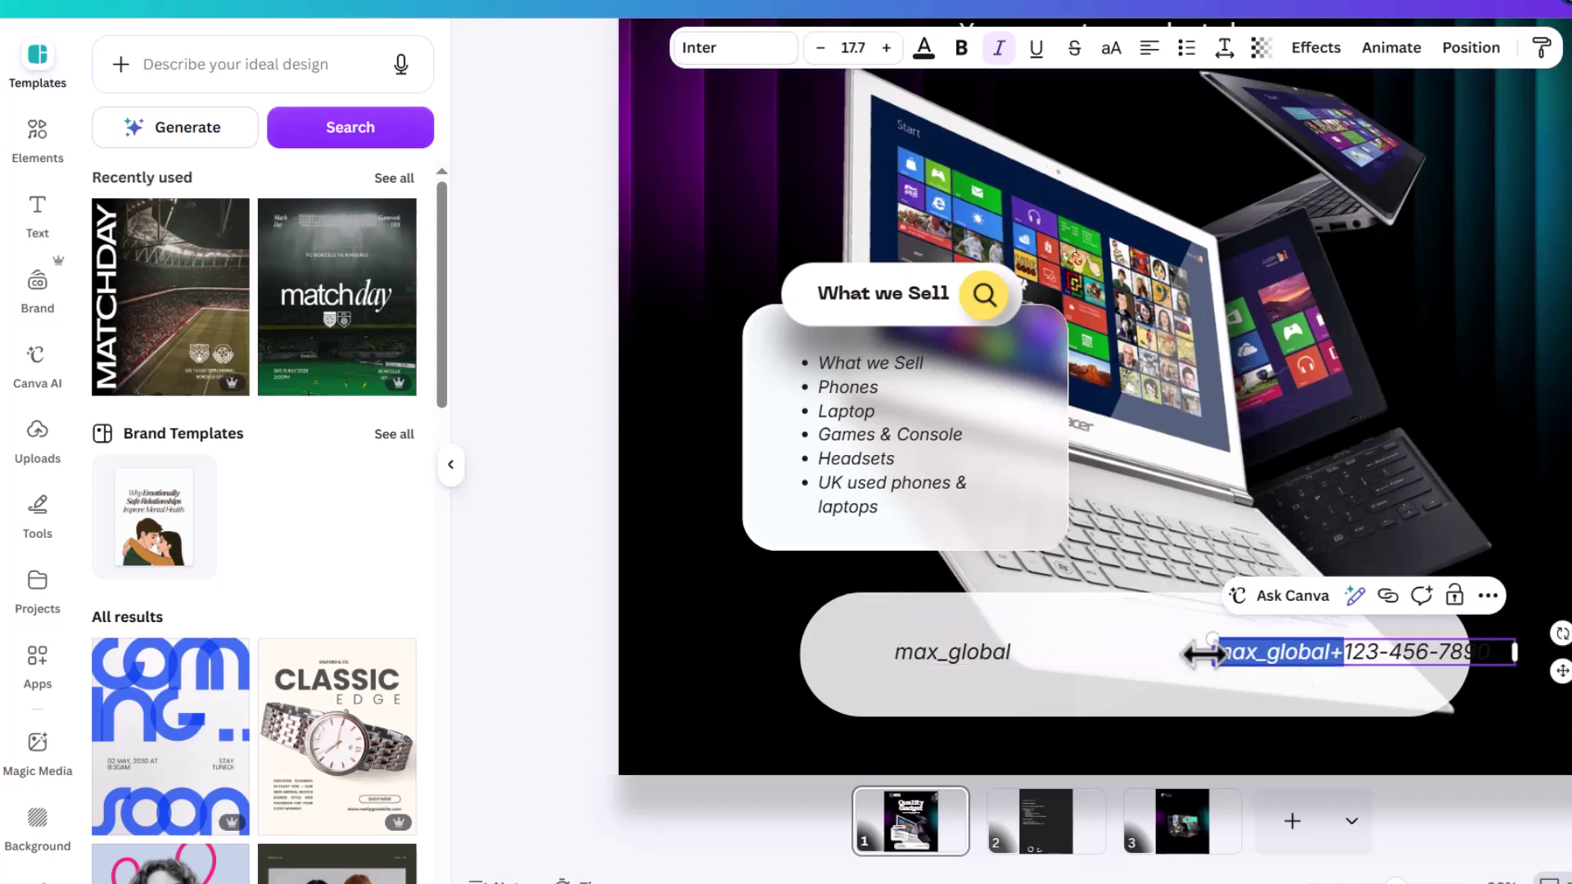
{"action": "key", "text": "BackSpace"}
{"action": "left_click_drag", "start_coordinate": [1524, 651], "coordinate": [1421, 655]}
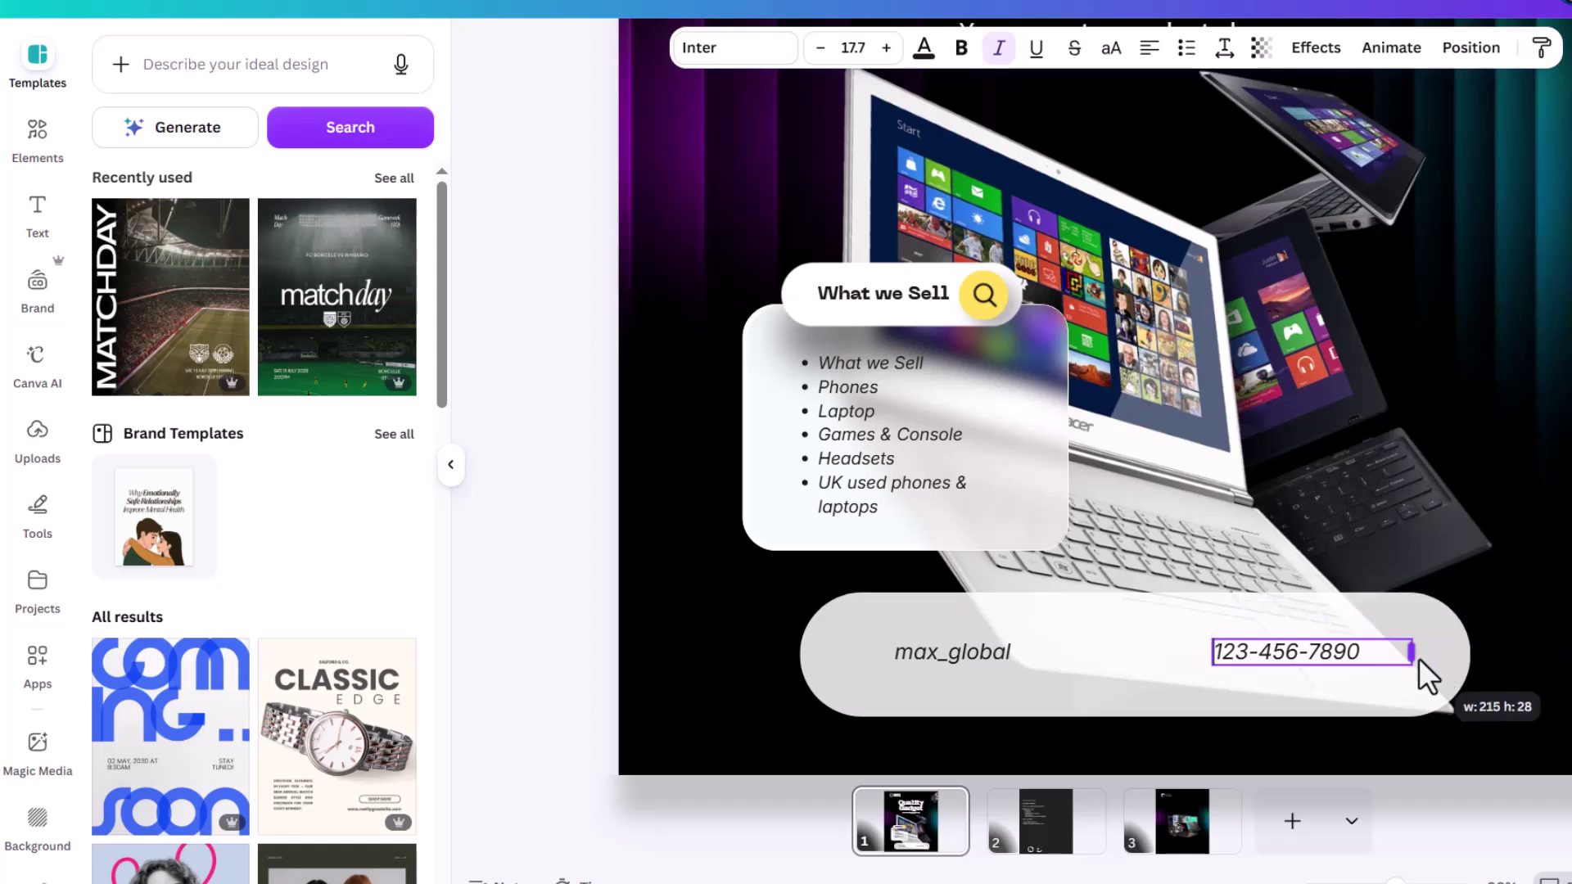
Step: Tighten the handle's text box and reposition the handle and phone number with room for icons on the contact card
{"action": "left_click", "coordinate": [955, 664]}
{"action": "left_click_drag", "start_coordinate": [955, 665], "coordinate": [1028, 650]}
{"action": "left_click_drag", "start_coordinate": [1240, 653], "coordinate": [1022, 647]}
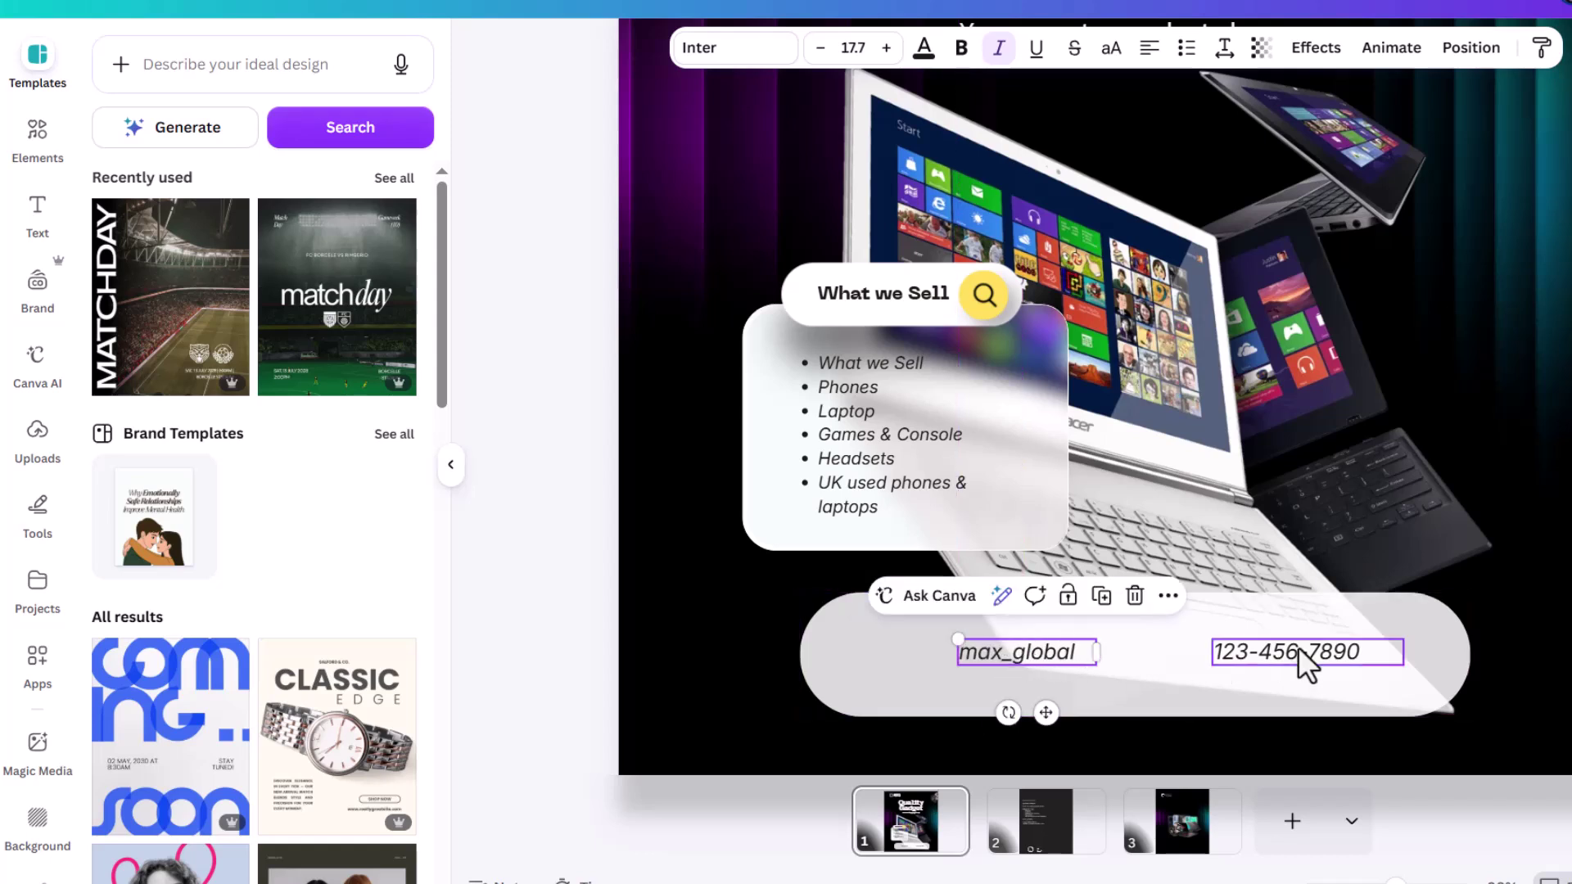
{"action": "left_click", "coordinate": [1302, 657]}
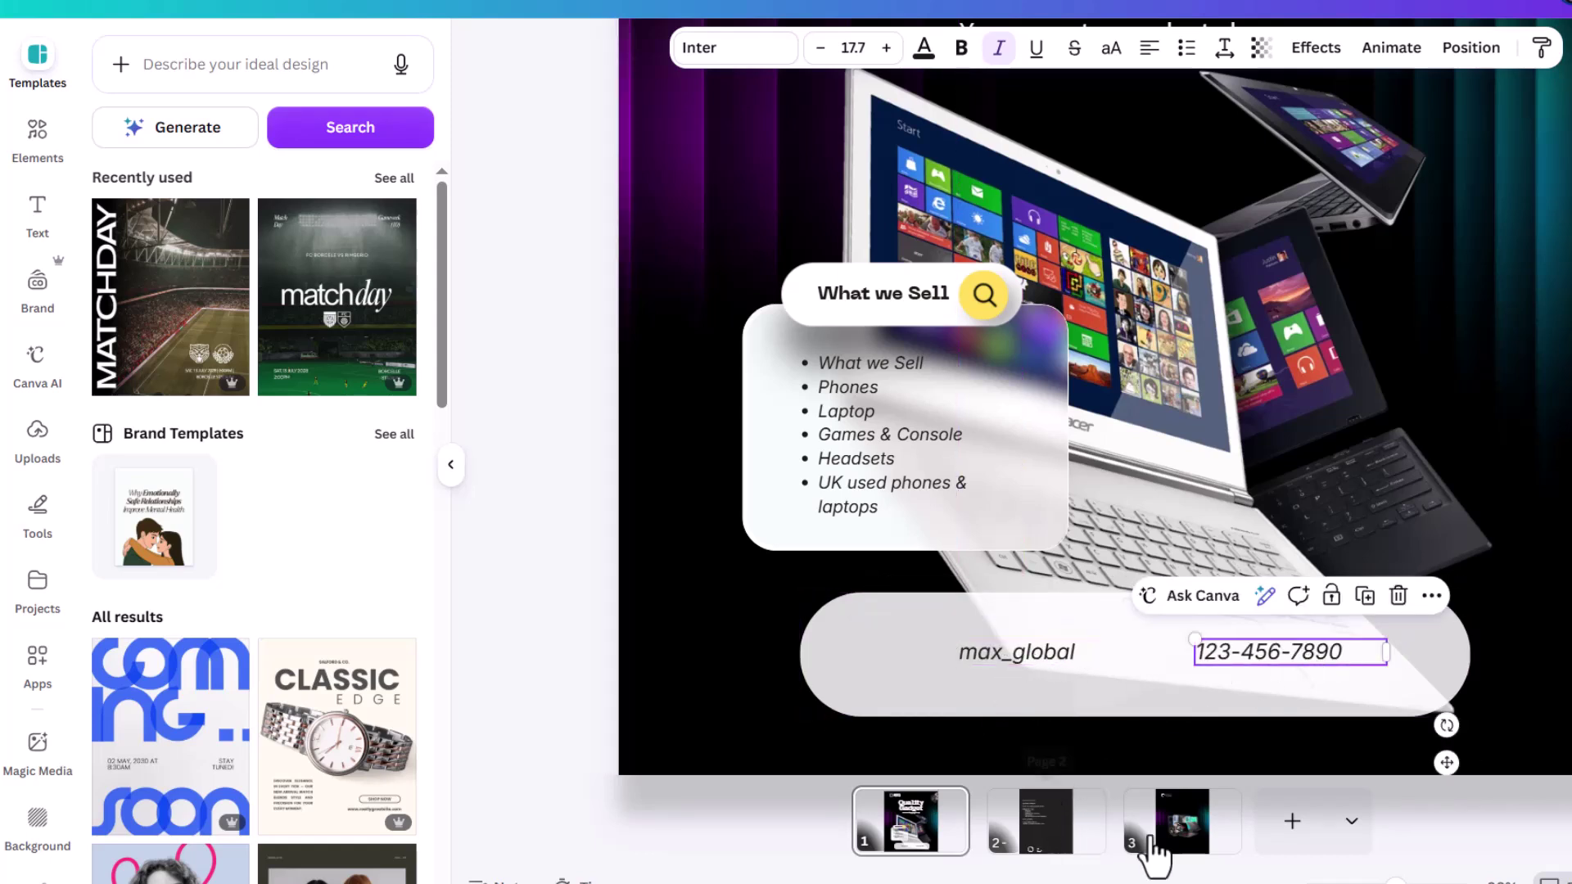
Step: Bring the Instagram and WhatsApp icons from page 2 to page 1 and move them onto the contact card
{"action": "left_click", "coordinate": [1043, 831]}
{"action": "left_click", "coordinate": [830, 710]}
{"action": "left_click", "coordinate": [1014, 729], "text": "shift"}
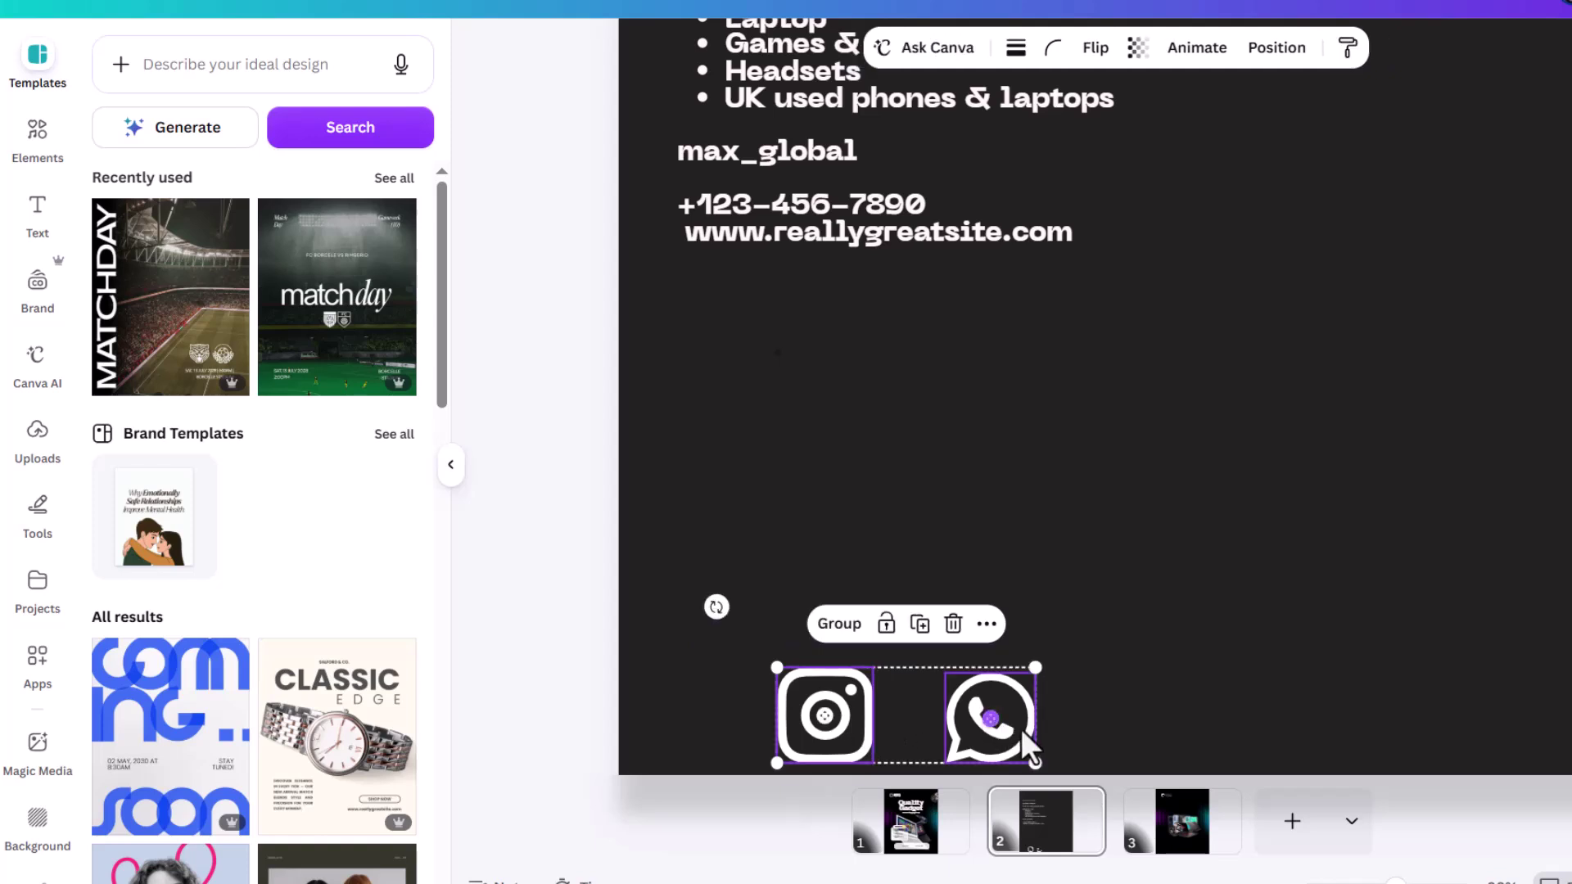
{"action": "left_click_drag", "start_coordinate": [1012, 712], "coordinate": [941, 849]}
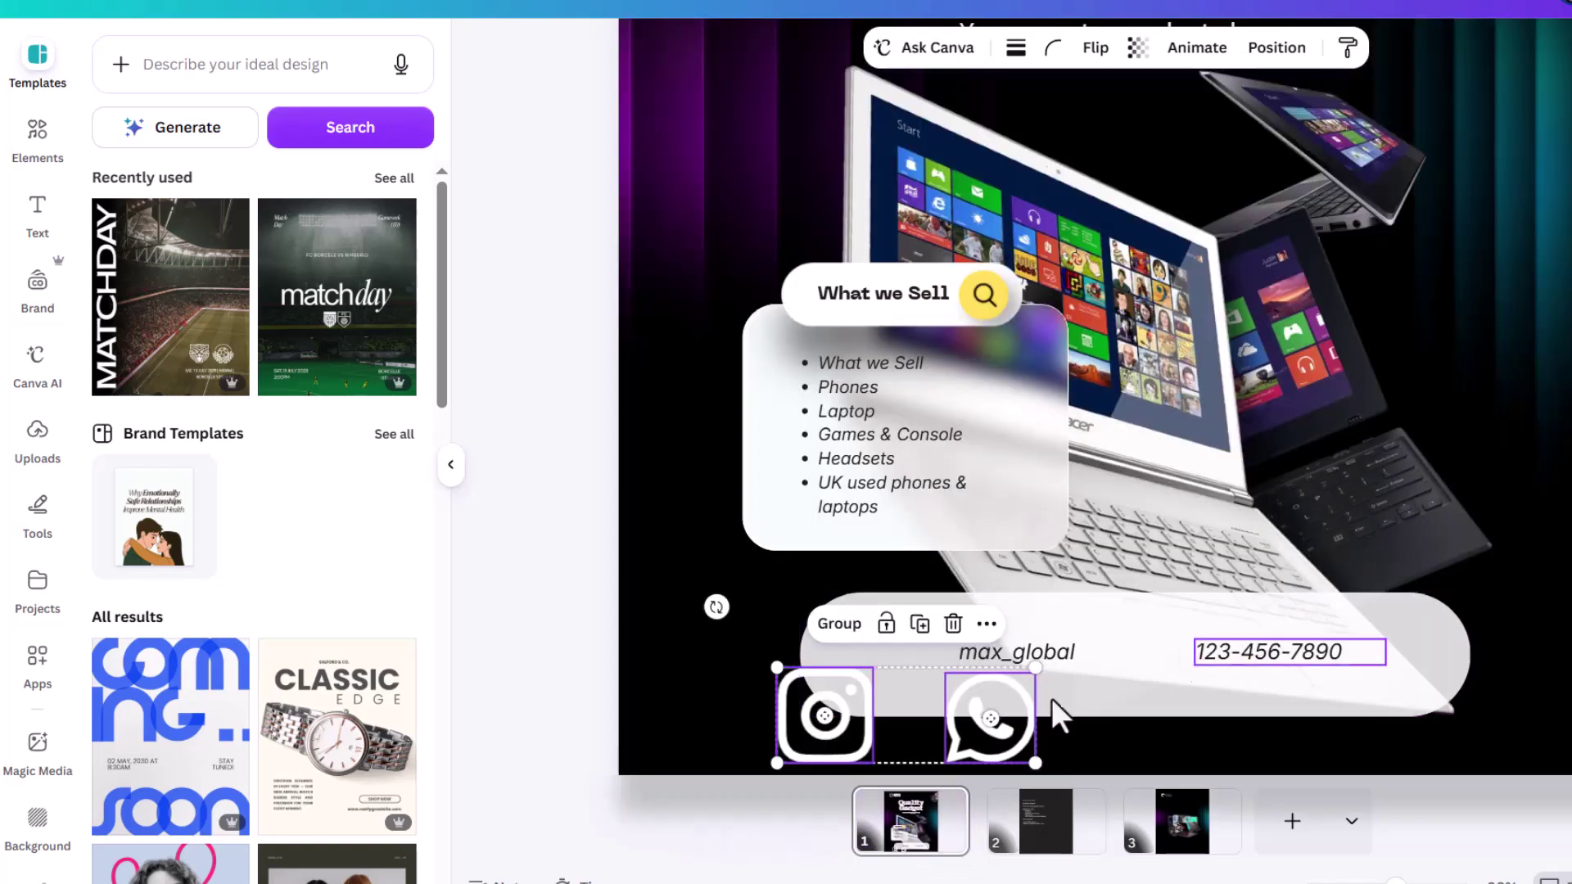
{"action": "left_click_drag", "start_coordinate": [990, 713], "coordinate": [1055, 688]}
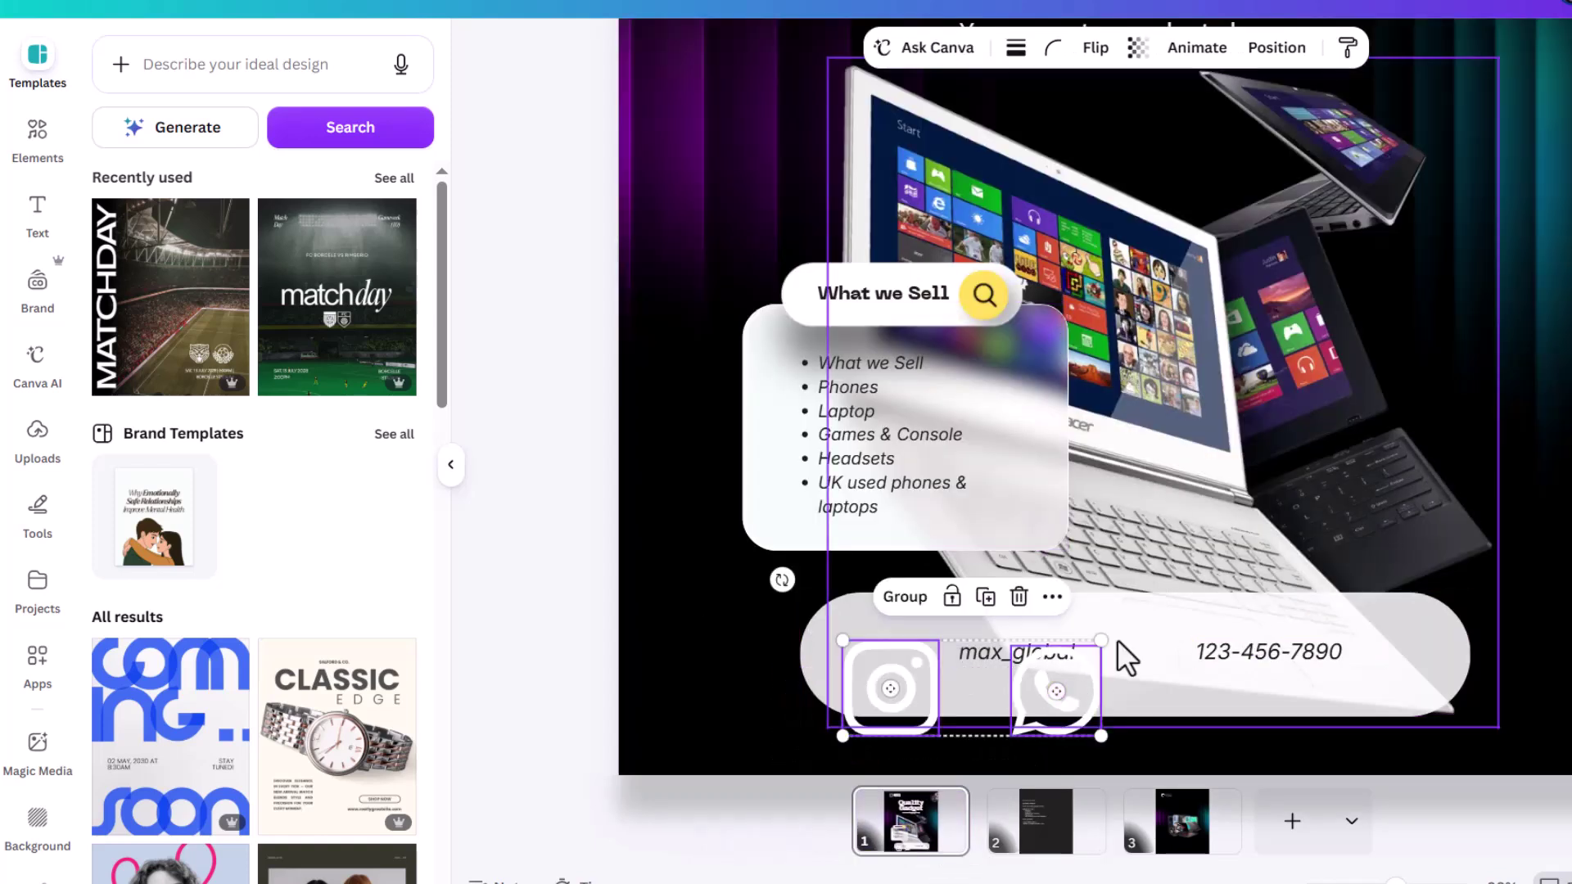
Step: Recolour the WhatsApp and Instagram icons black
{"action": "left_click", "coordinate": [1149, 696]}
{"action": "left_click", "coordinate": [1064, 692]}
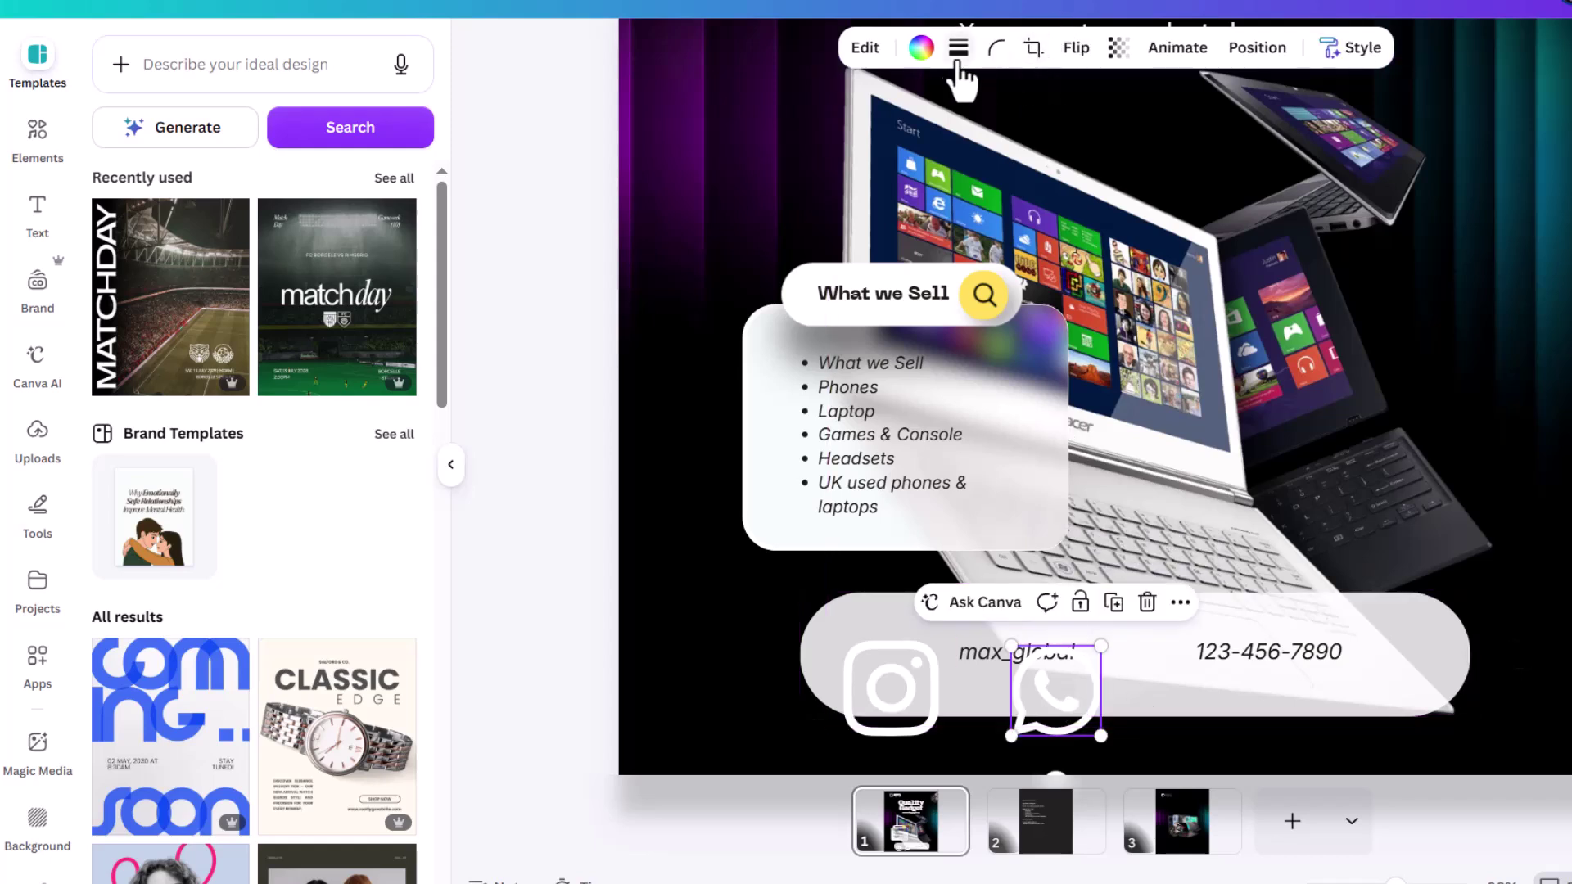
{"action": "left_click", "coordinate": [921, 48]}
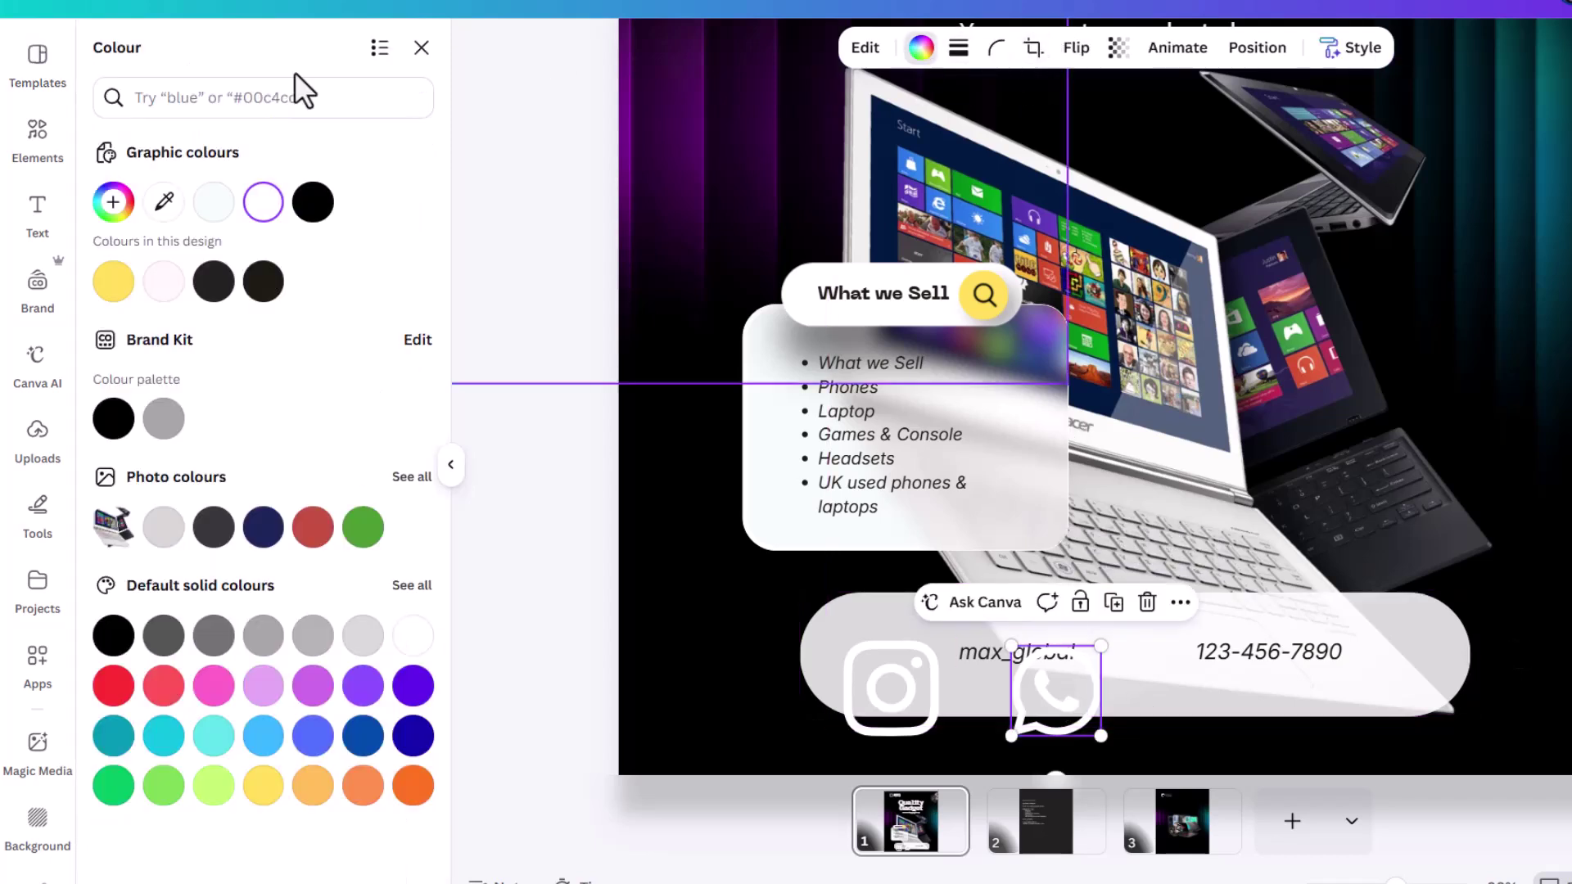
{"action": "left_click", "coordinate": [318, 212]}
{"action": "left_click", "coordinate": [866, 667]}
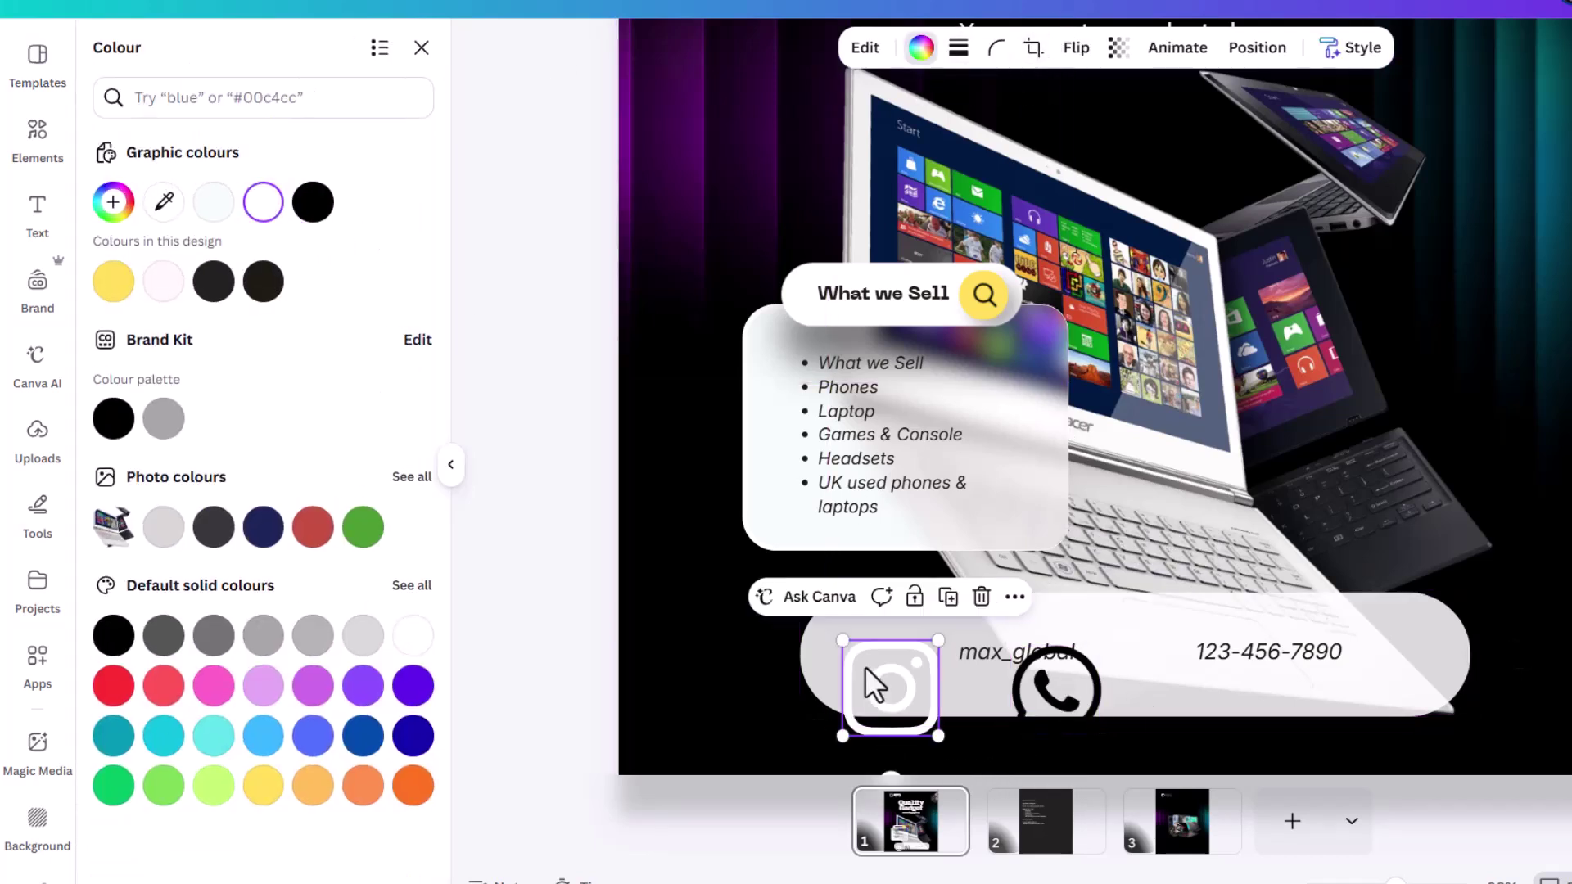
{"action": "left_click", "coordinate": [317, 212]}
Step: Shrink both icons, placing Instagram beside the handle and WhatsApp beside the phone number
{"action": "left_click", "coordinate": [1077, 680]}
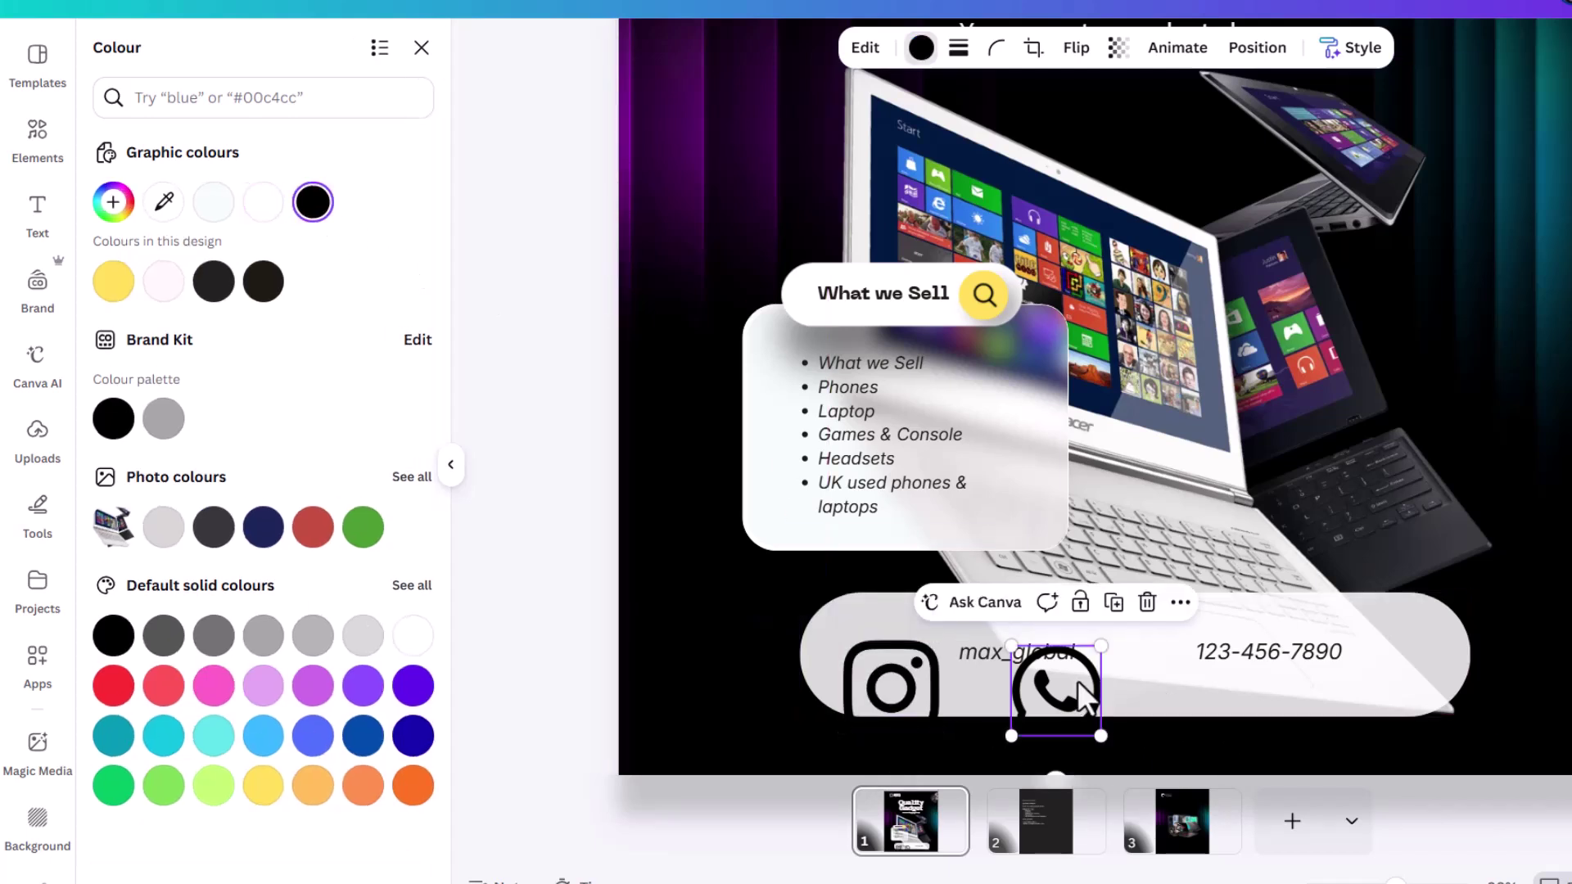
{"action": "left_click", "coordinate": [933, 697], "text": "shift"}
{"action": "left_click_drag", "start_coordinate": [1059, 712], "coordinate": [1134, 657]}
{"action": "left_click", "coordinate": [997, 672]}
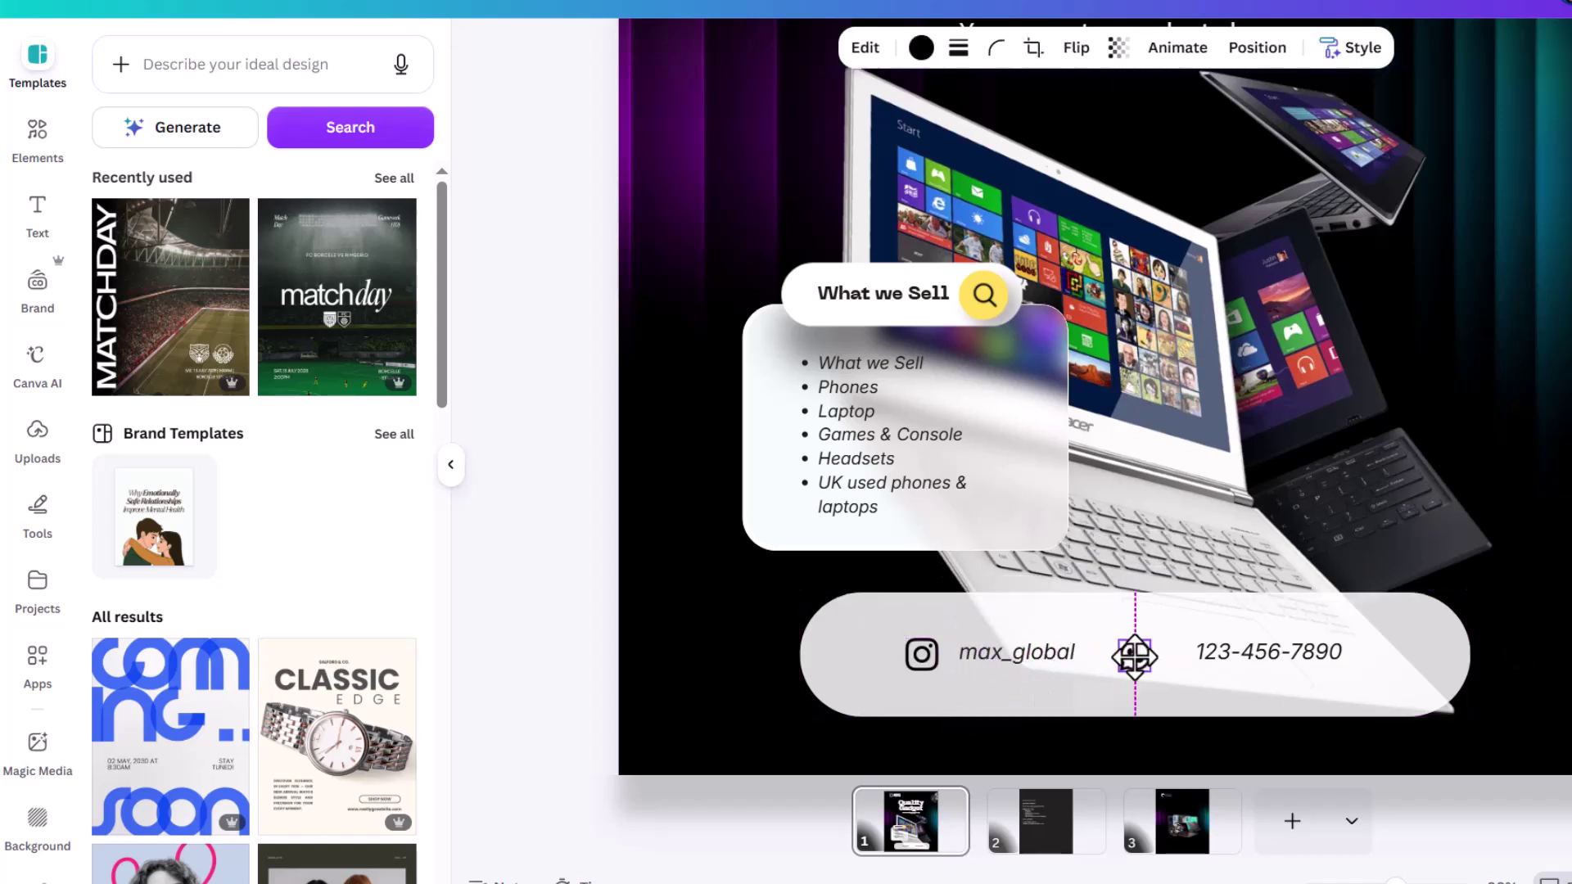
{"action": "left_click", "coordinate": [1162, 547]}
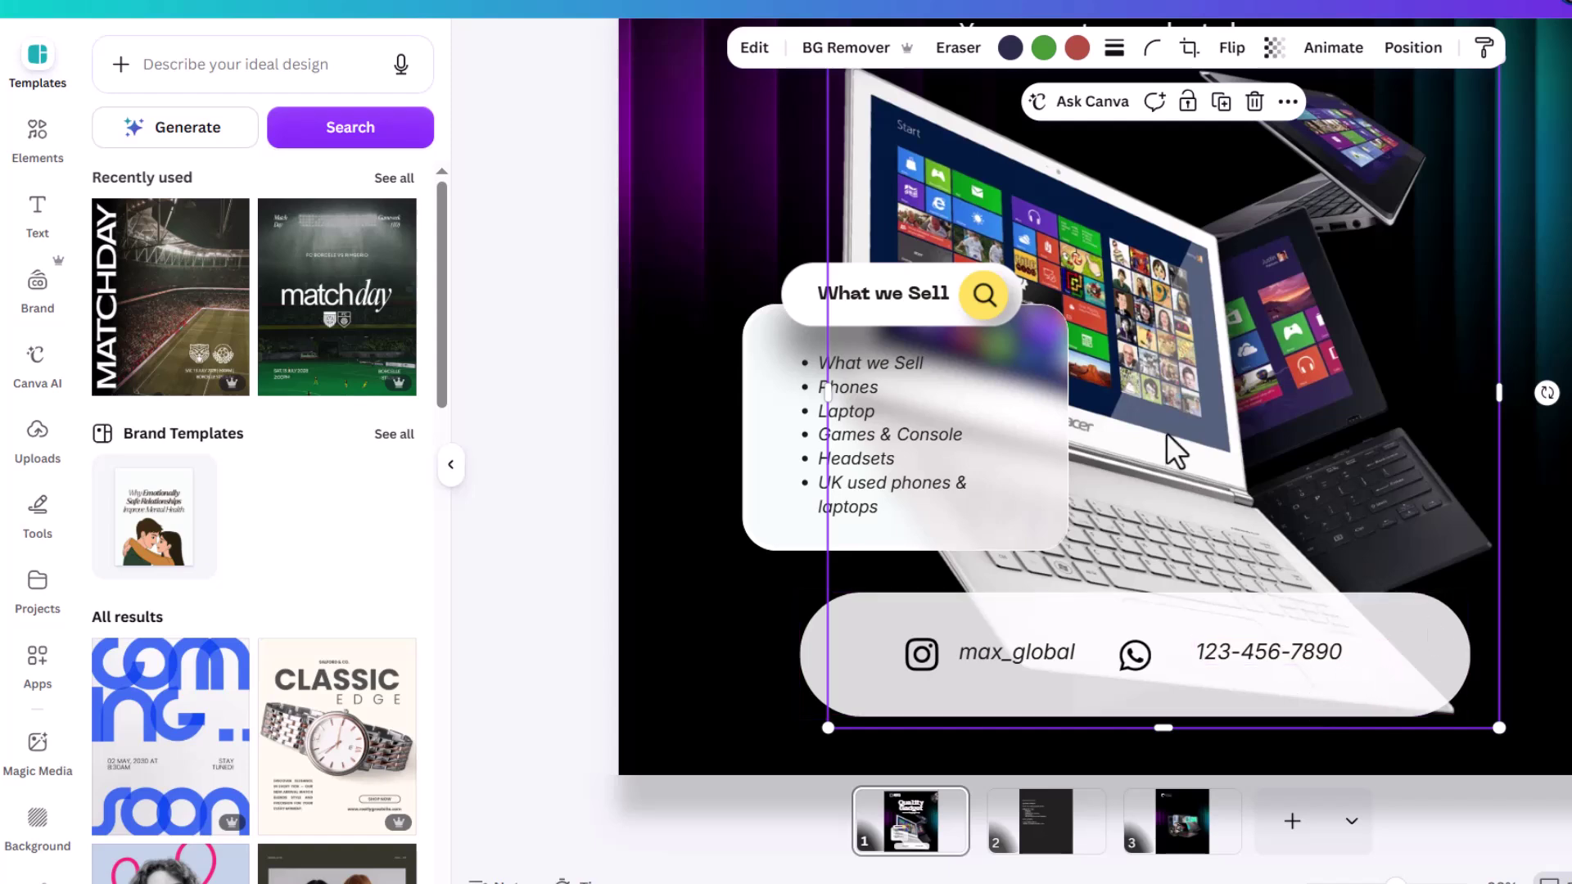
Step: Align the handle, icons and phone number in one row on the contact card, with the WhatsApp icon close to the phone number
{"action": "left_click", "coordinate": [1015, 653]}
{"action": "scroll", "coordinate": [996, 646], "scroll_direction": "up", "scroll_amount": 3}
{"action": "left_click_drag", "start_coordinate": [994, 647], "coordinate": [988, 648]}
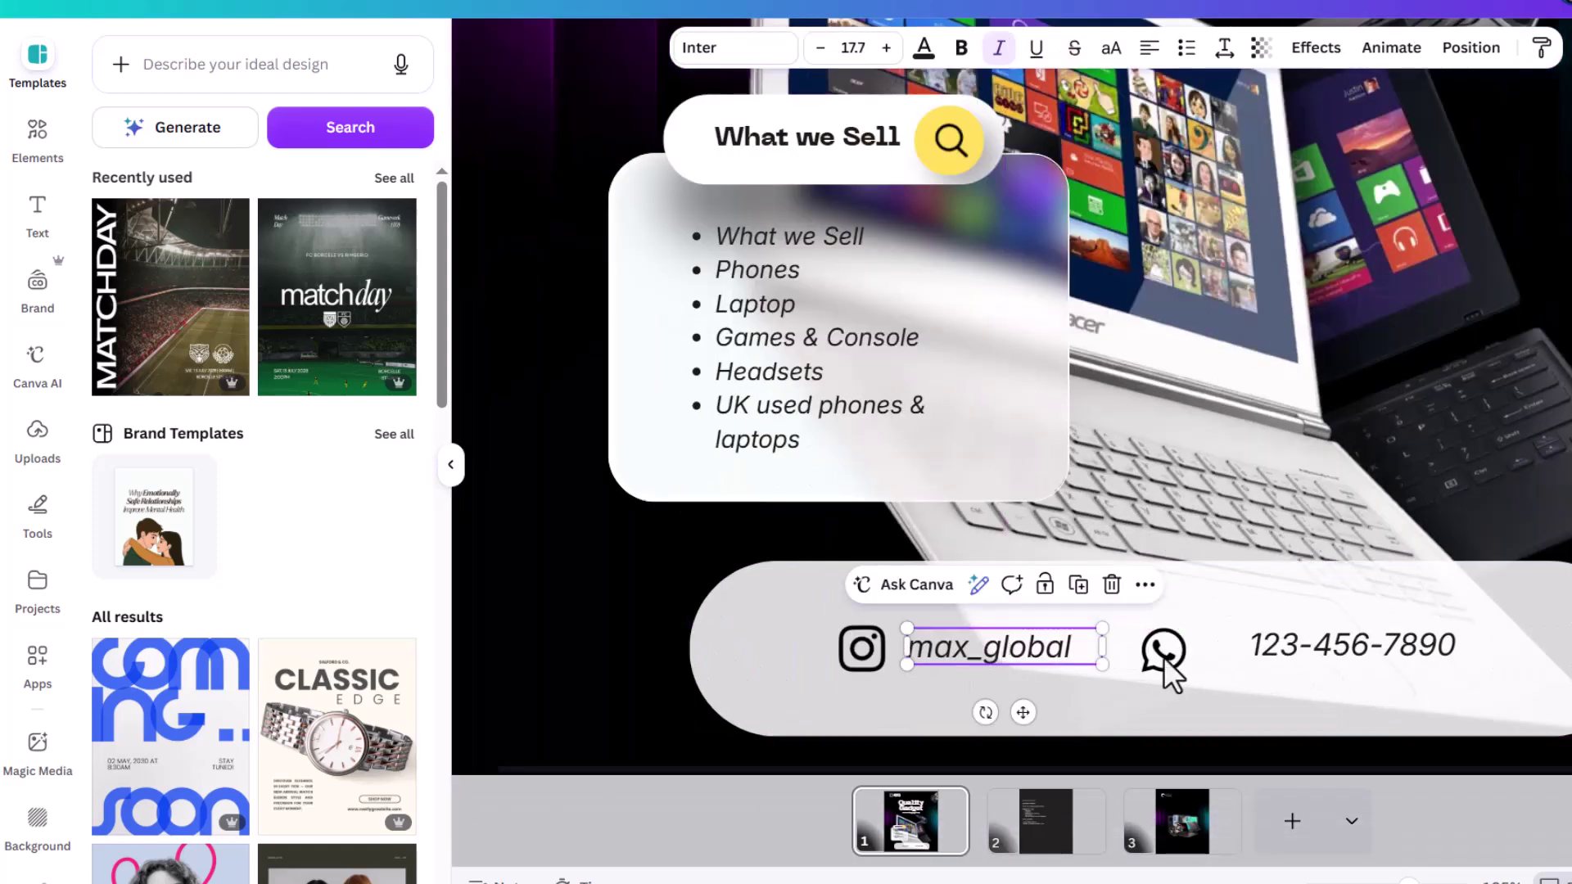
{"action": "left_click_drag", "start_coordinate": [1166, 655], "coordinate": [1203, 651]}
{"action": "left_click", "coordinate": [1347, 660]}
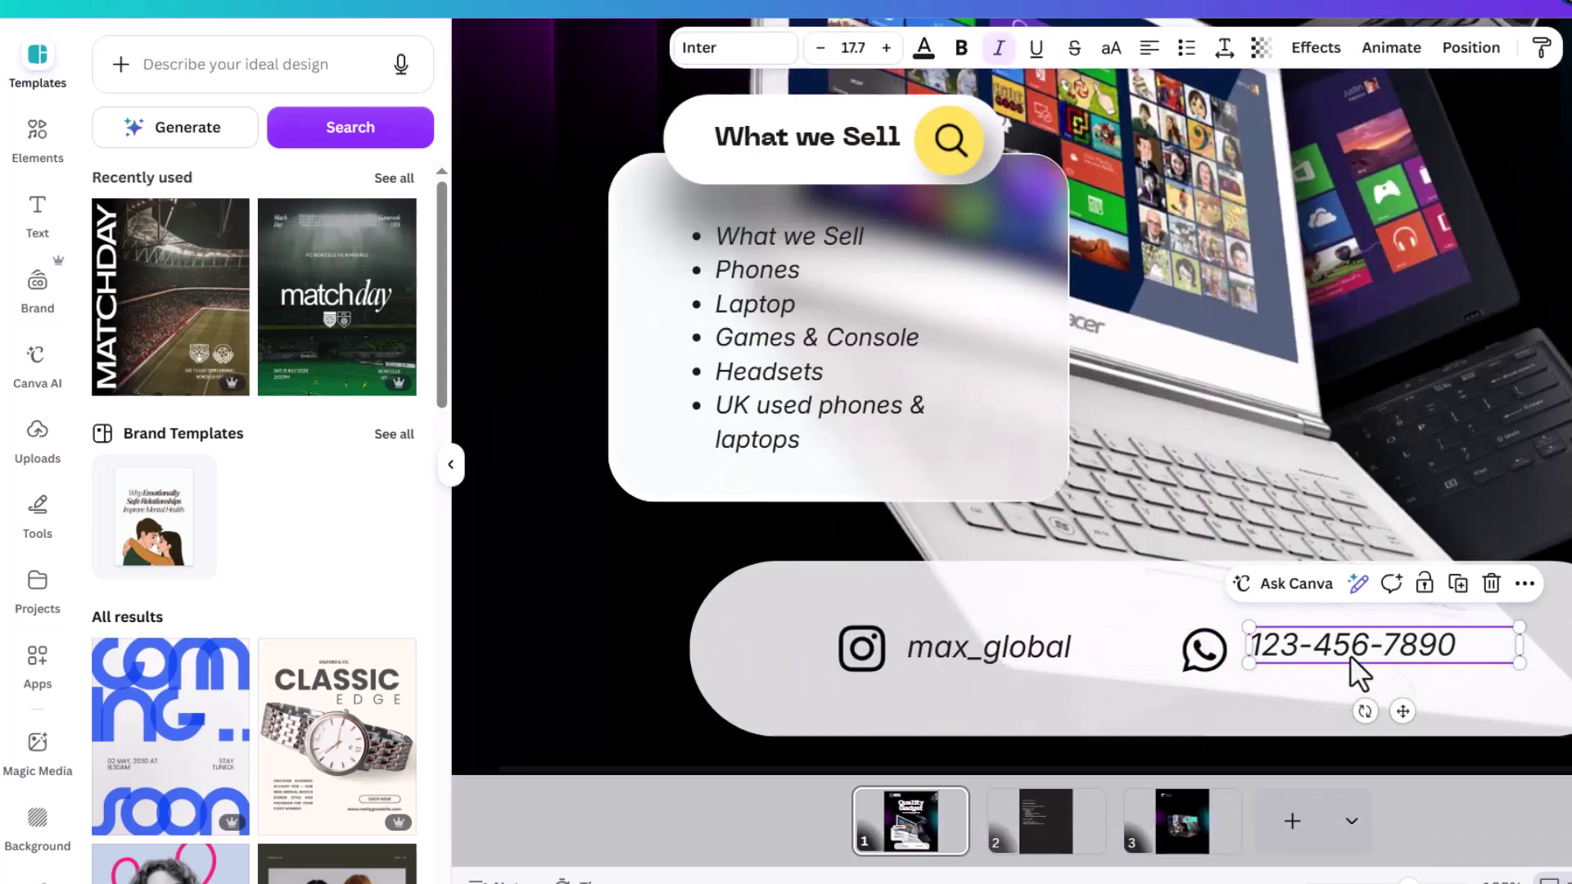
{"action": "left_click_drag", "start_coordinate": [1360, 678], "coordinate": [1342, 666]}
{"action": "left_click", "coordinate": [860, 667]}
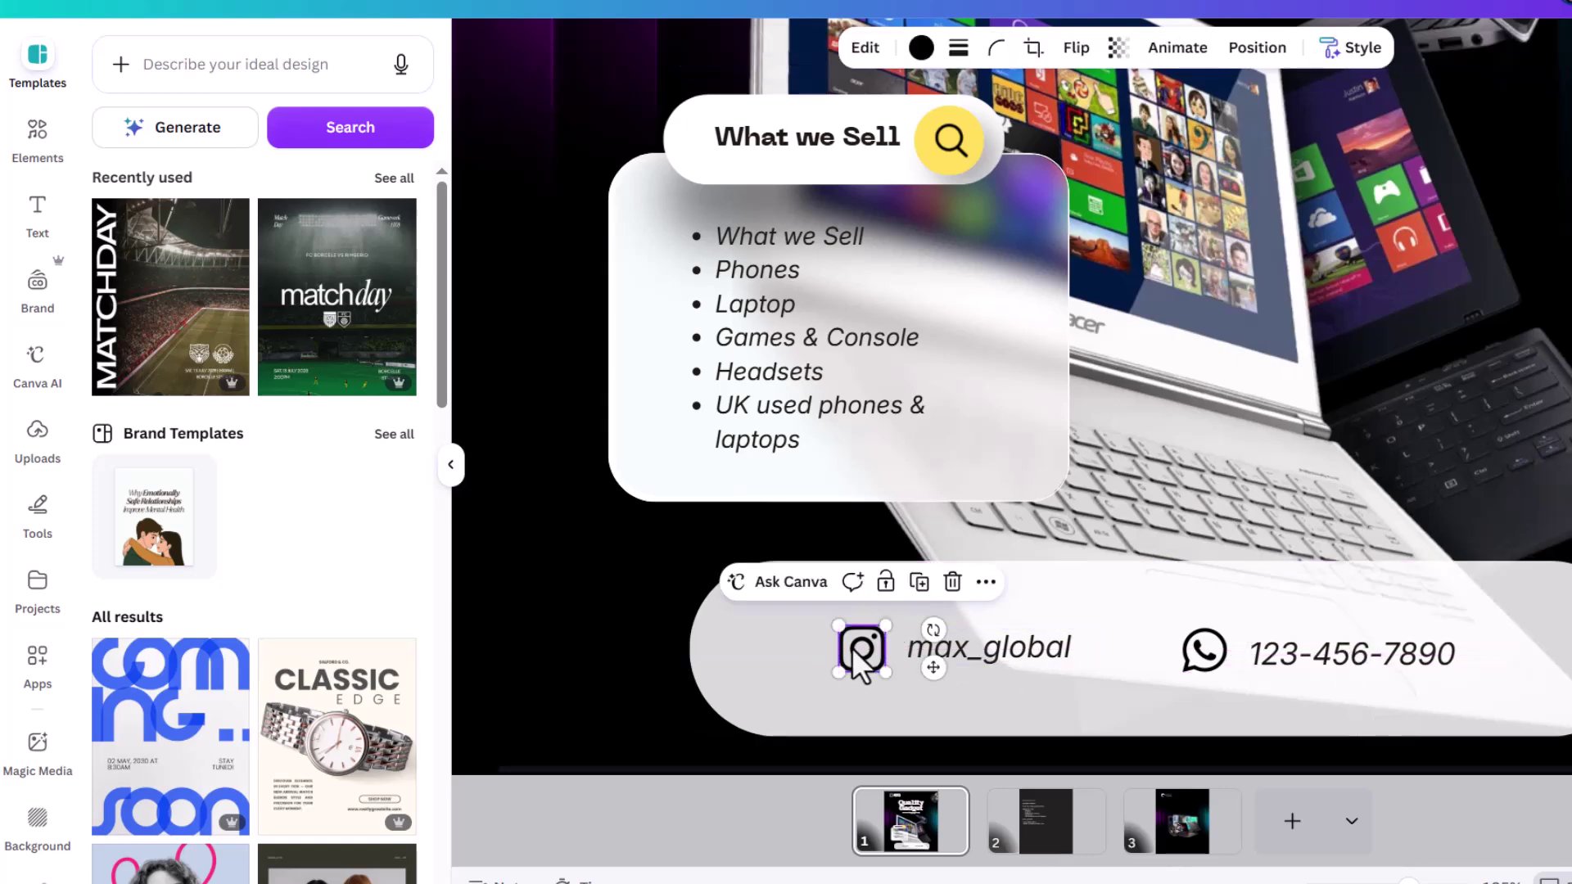
{"action": "left_click", "coordinate": [1204, 651]}
{"action": "left_click", "coordinate": [1305, 660]}
{"action": "left_click_drag", "start_coordinate": [1401, 665], "coordinate": [1399, 641]}
Step: Move the Instagram icon and handle together closer to the WhatsApp icon on the contact card
{"action": "left_click", "coordinate": [861, 651]}
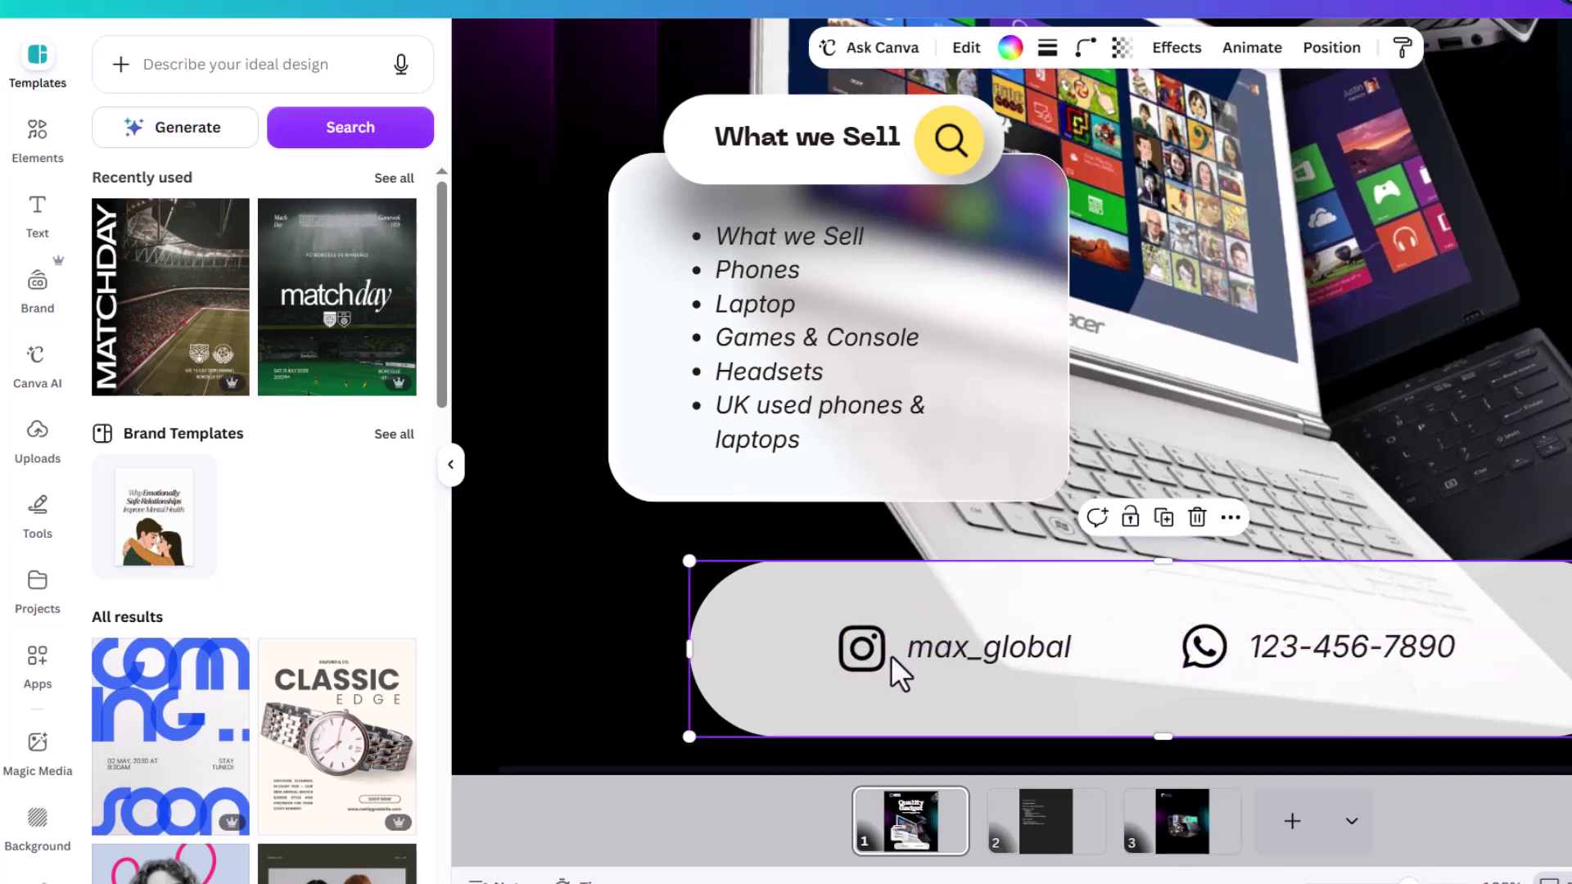
{"action": "left_click", "coordinate": [866, 655]}
{"action": "left_click", "coordinate": [992, 657], "text": "shift"}
{"action": "left_click_drag", "start_coordinate": [996, 656], "coordinate": [1070, 653]}
{"action": "scroll", "coordinate": [1217, 557], "scroll_direction": "down", "scroll_amount": 3}
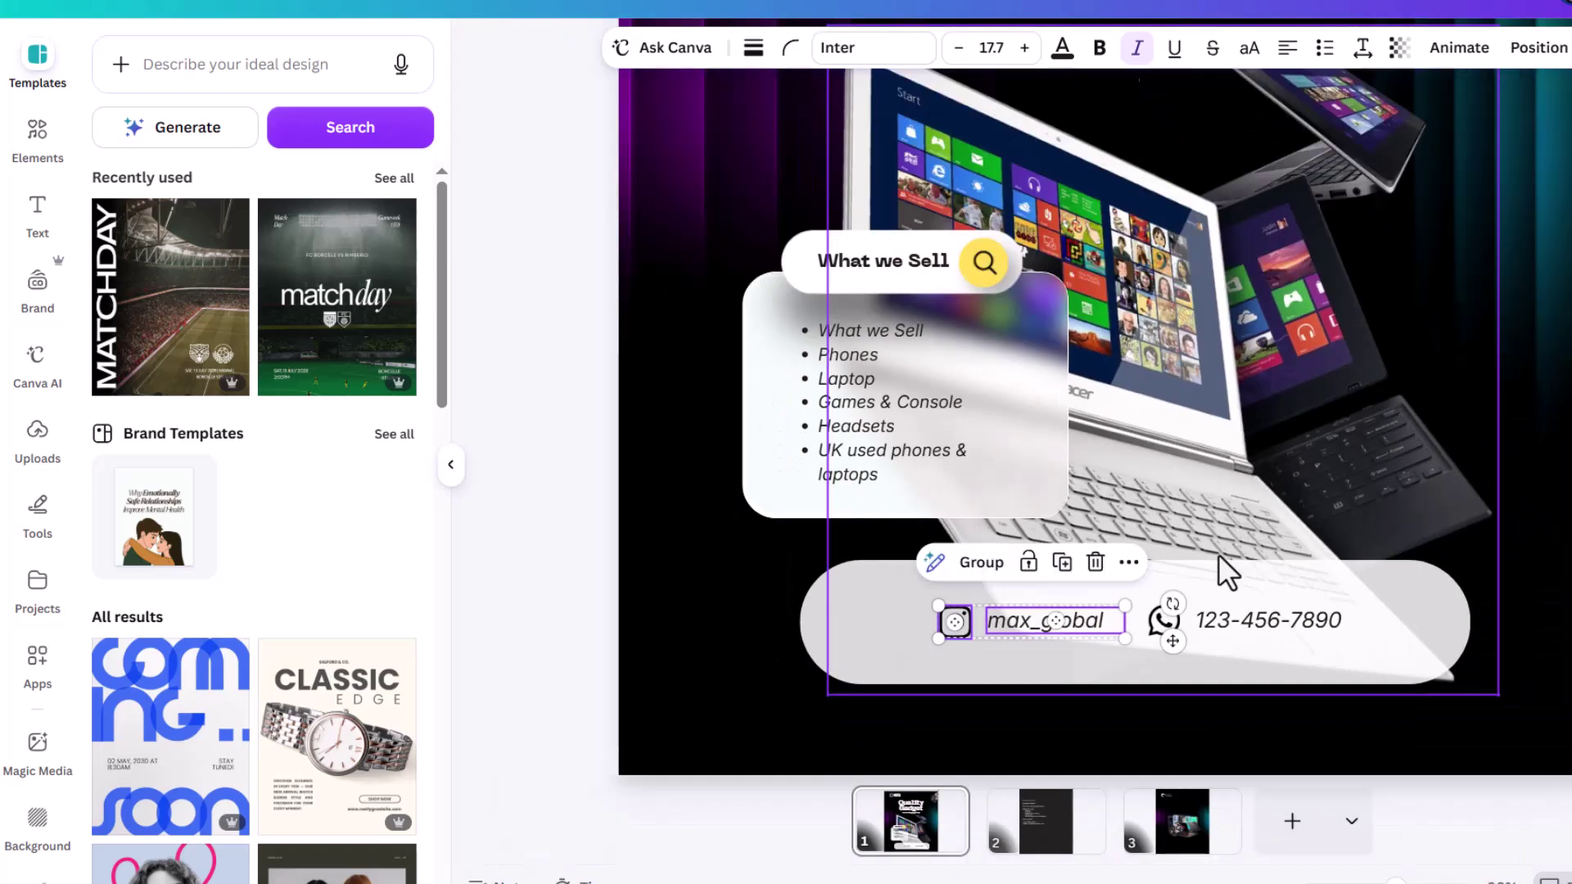
Step: Duplicate the laptop image in place and crop the copy to the area covered by the contact card
{"action": "left_click", "coordinate": [1192, 449]}
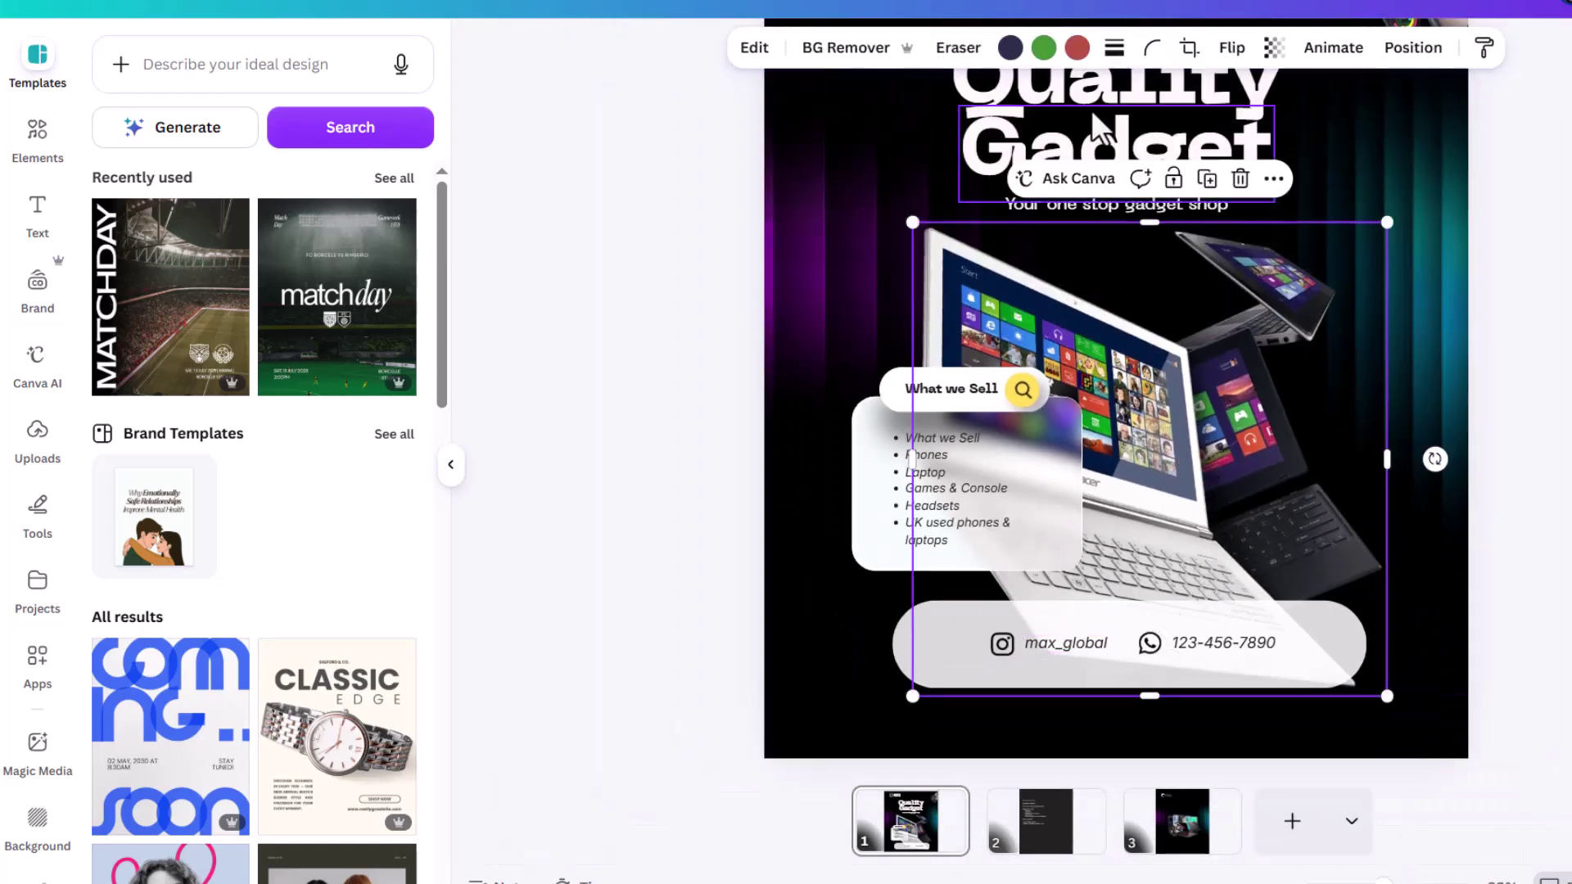
{"action": "left_click", "coordinate": [1206, 180]}
{"action": "left_click_drag", "start_coordinate": [1171, 479], "coordinate": [1166, 473]}
{"action": "left_click_drag", "start_coordinate": [1147, 222], "coordinate": [1147, 600]}
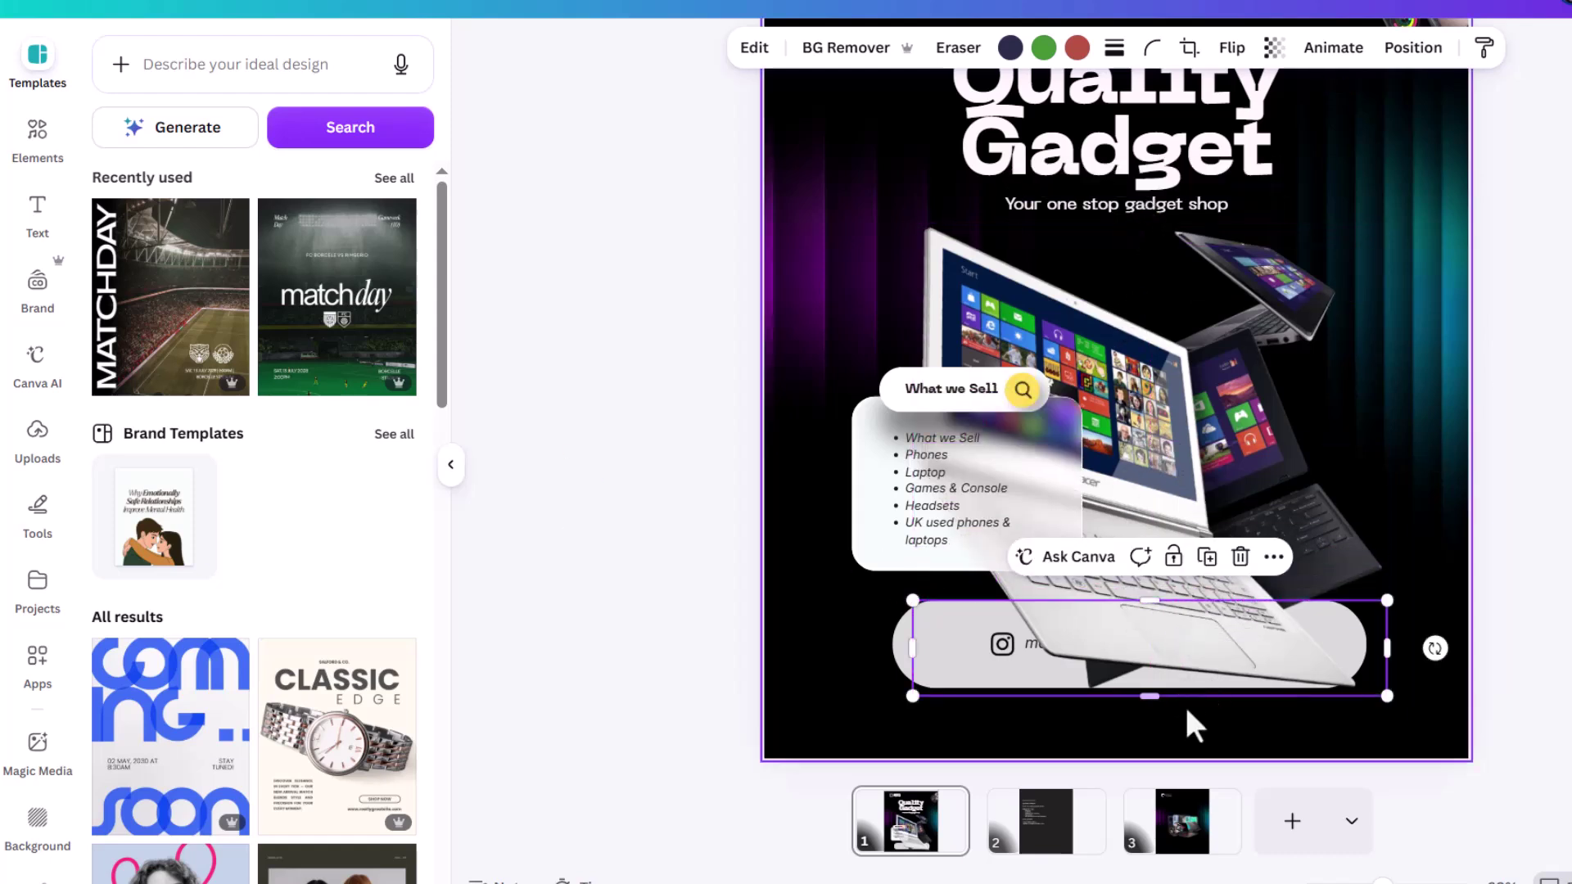
{"action": "left_click_drag", "start_coordinate": [1149, 696], "coordinate": [1142, 686]}
{"action": "left_click_drag", "start_coordinate": [1142, 684], "coordinate": [1142, 683]}
{"action": "left_click_drag", "start_coordinate": [1389, 645], "coordinate": [1375, 647]}
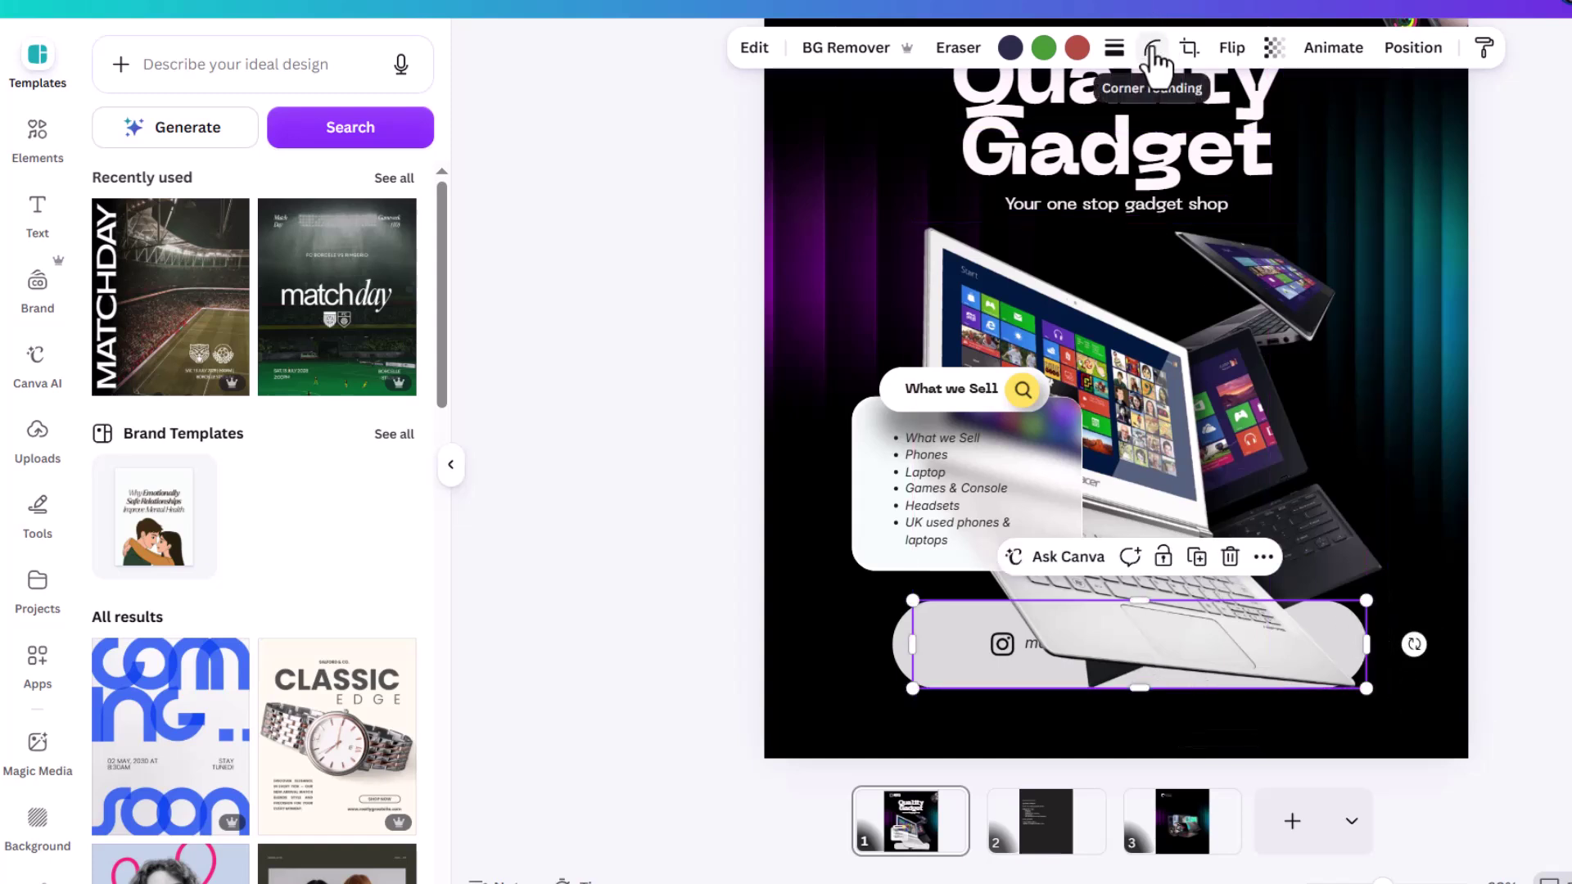
Step: Set the cropped laptop copy's corner rounding to 58 and keep it in place over the contact card
{"action": "left_click", "coordinate": [1154, 57]}
{"action": "left_click_drag", "start_coordinate": [1050, 134], "coordinate": [1138, 160]}
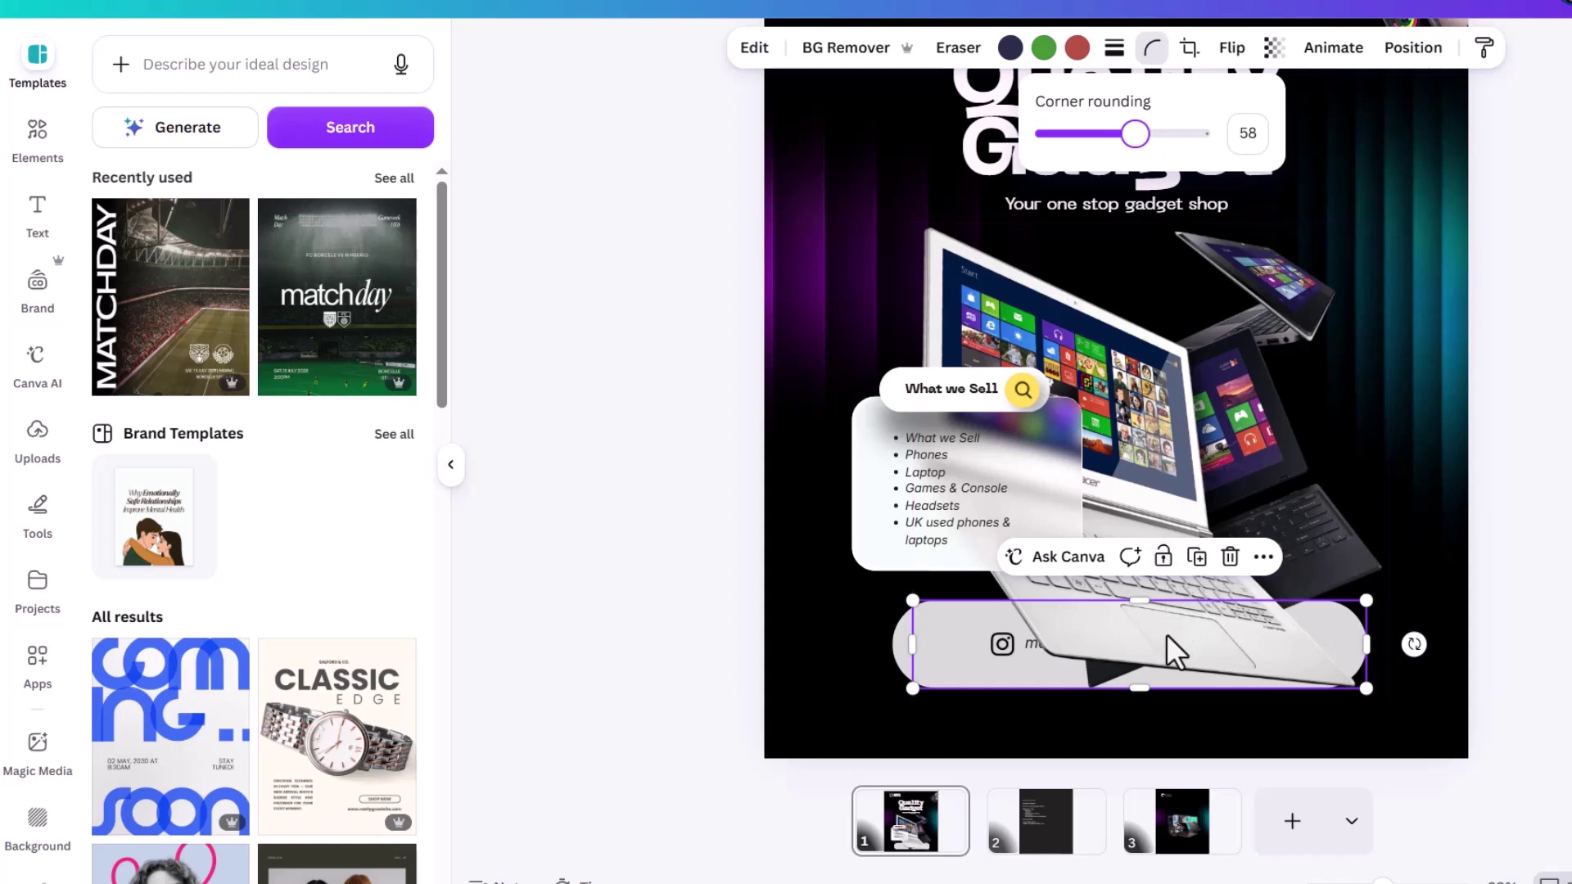
{"action": "left_click_drag", "start_coordinate": [1268, 647], "coordinate": [1294, 346]}
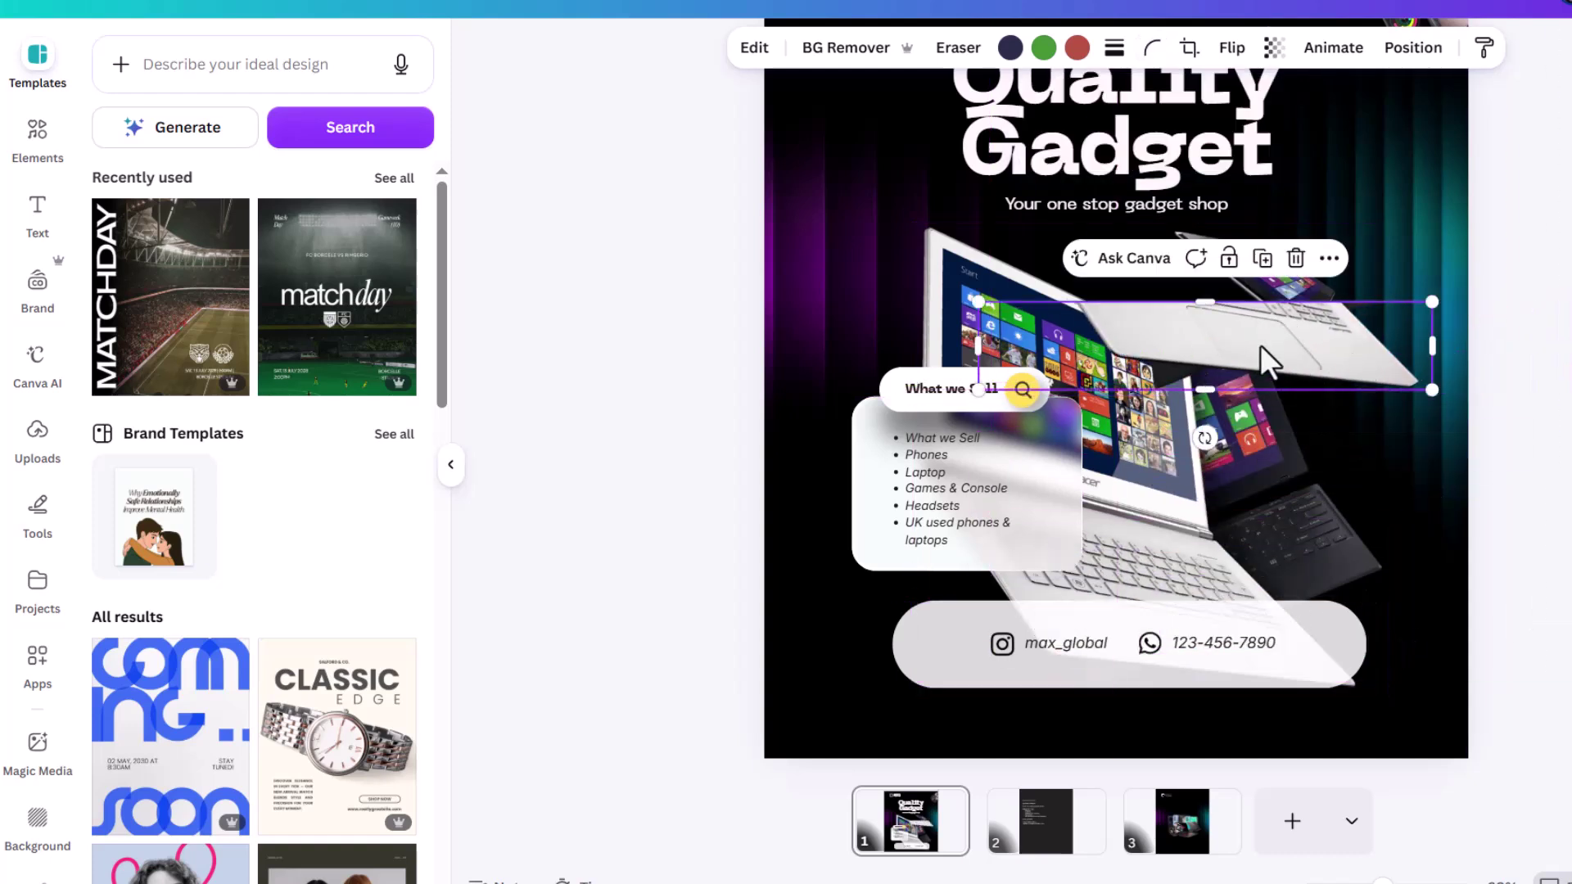
{"action": "key", "text": "ctrl+z"}
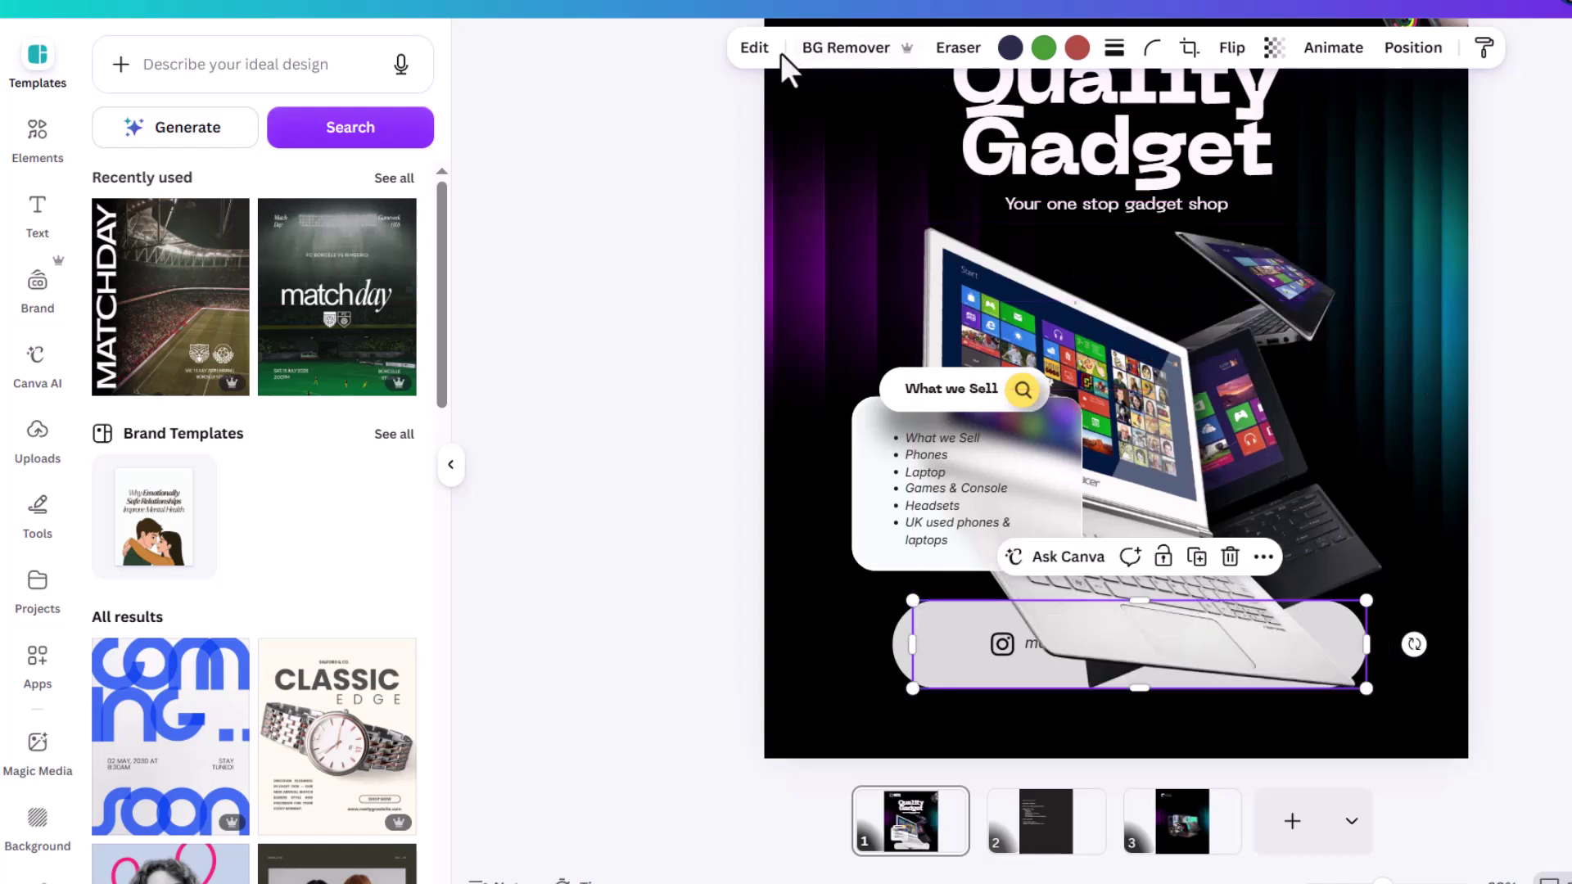
Step: Apply a whole-image blur with intensity 75 to the cropped laptop copy
{"action": "left_click", "coordinate": [753, 52]}
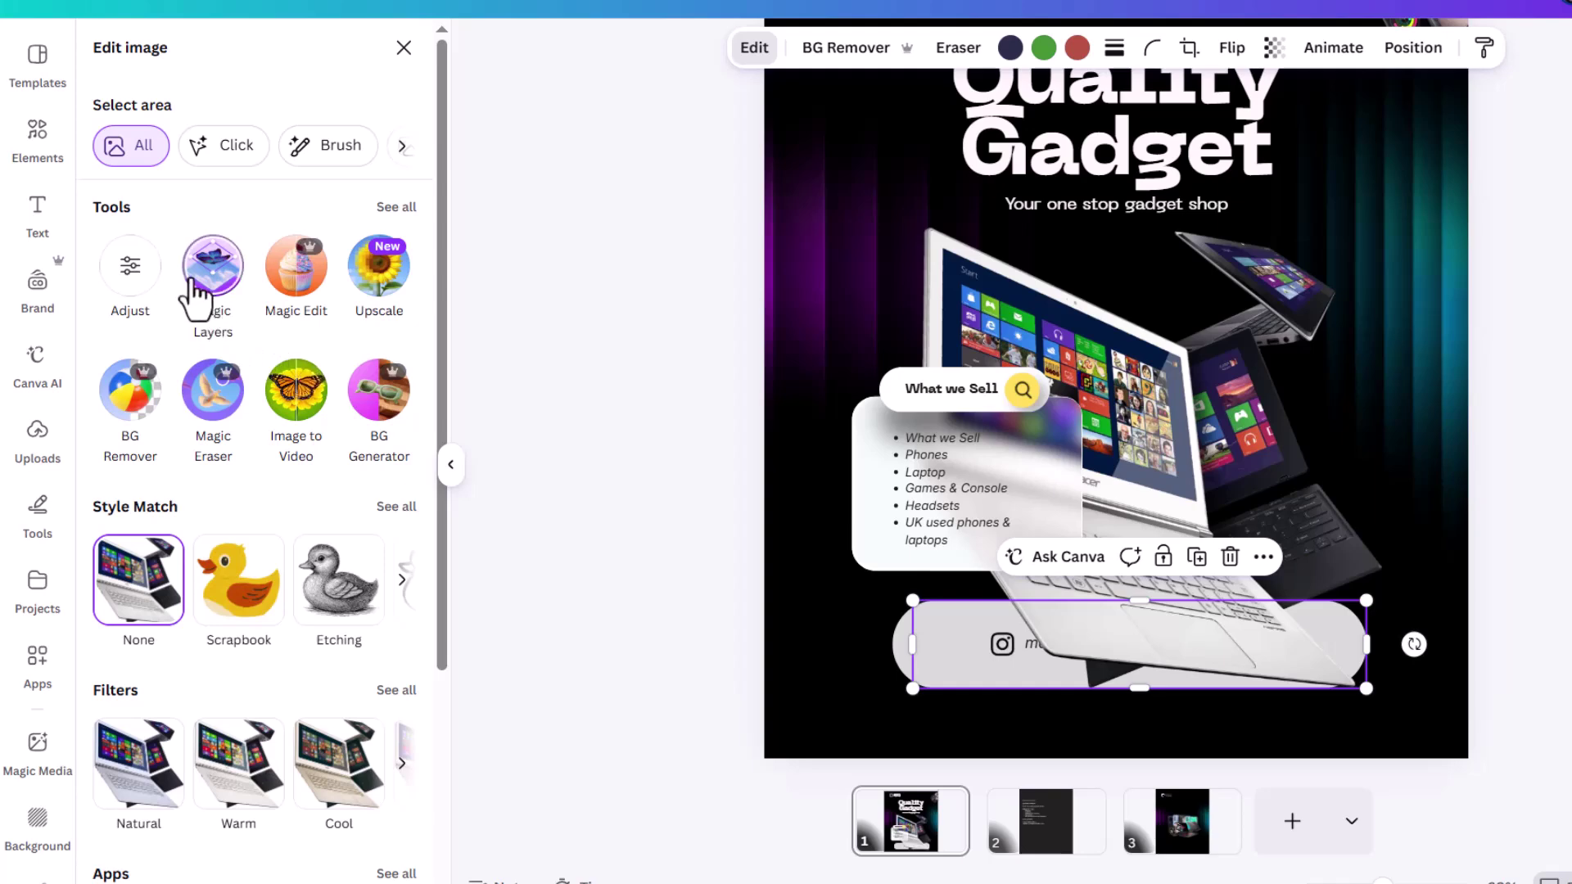
{"action": "left_click", "coordinate": [399, 209]}
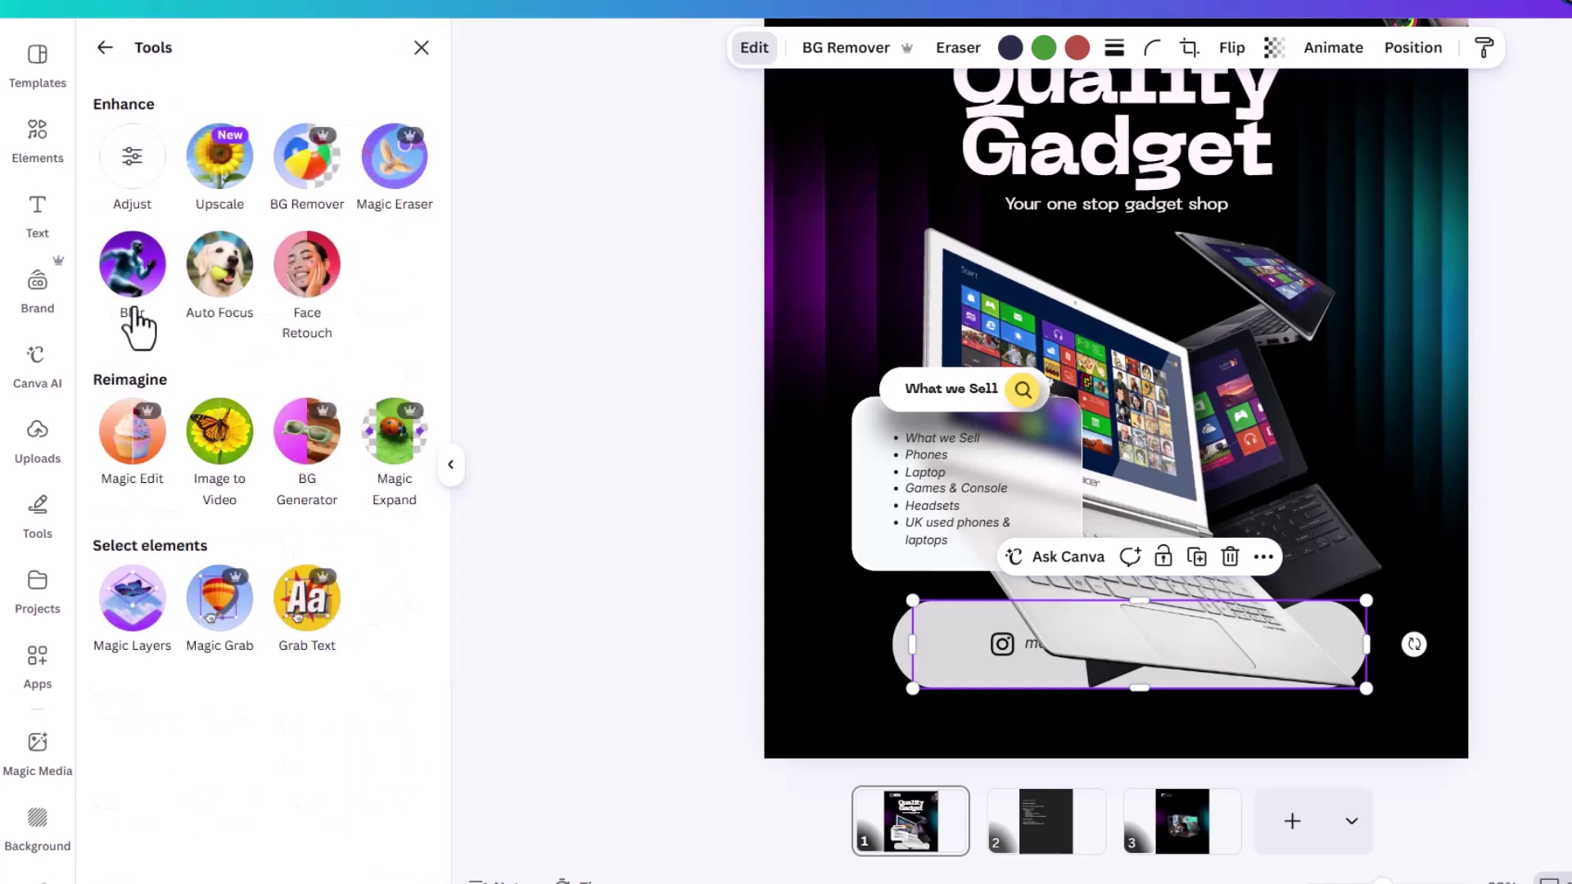
{"action": "left_click", "coordinate": [132, 266]}
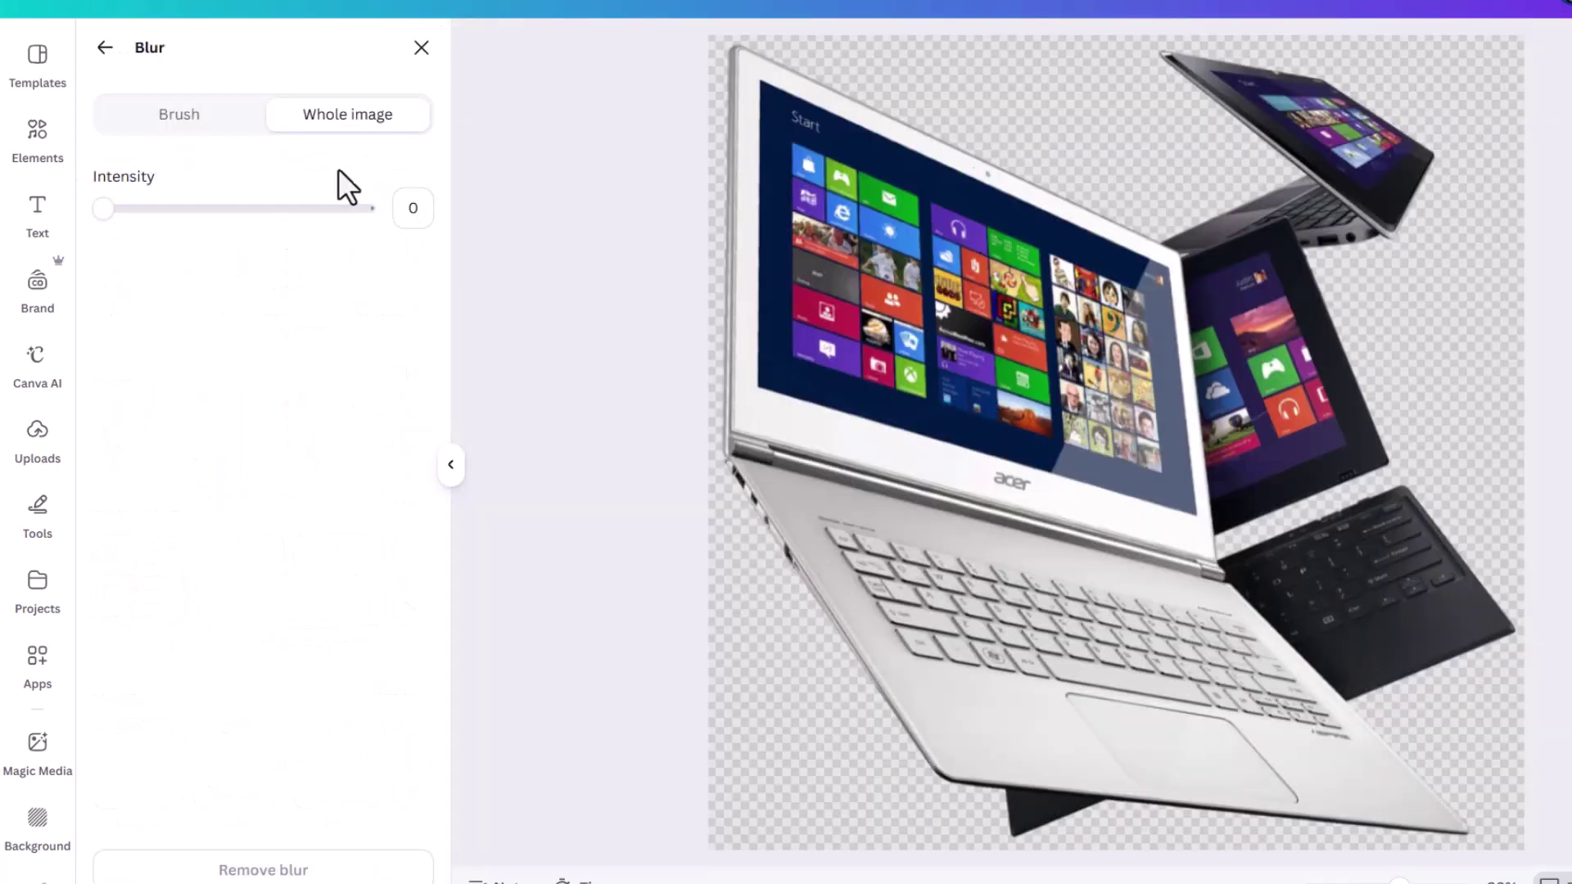
{"action": "left_click_drag", "start_coordinate": [103, 208], "coordinate": [300, 219]}
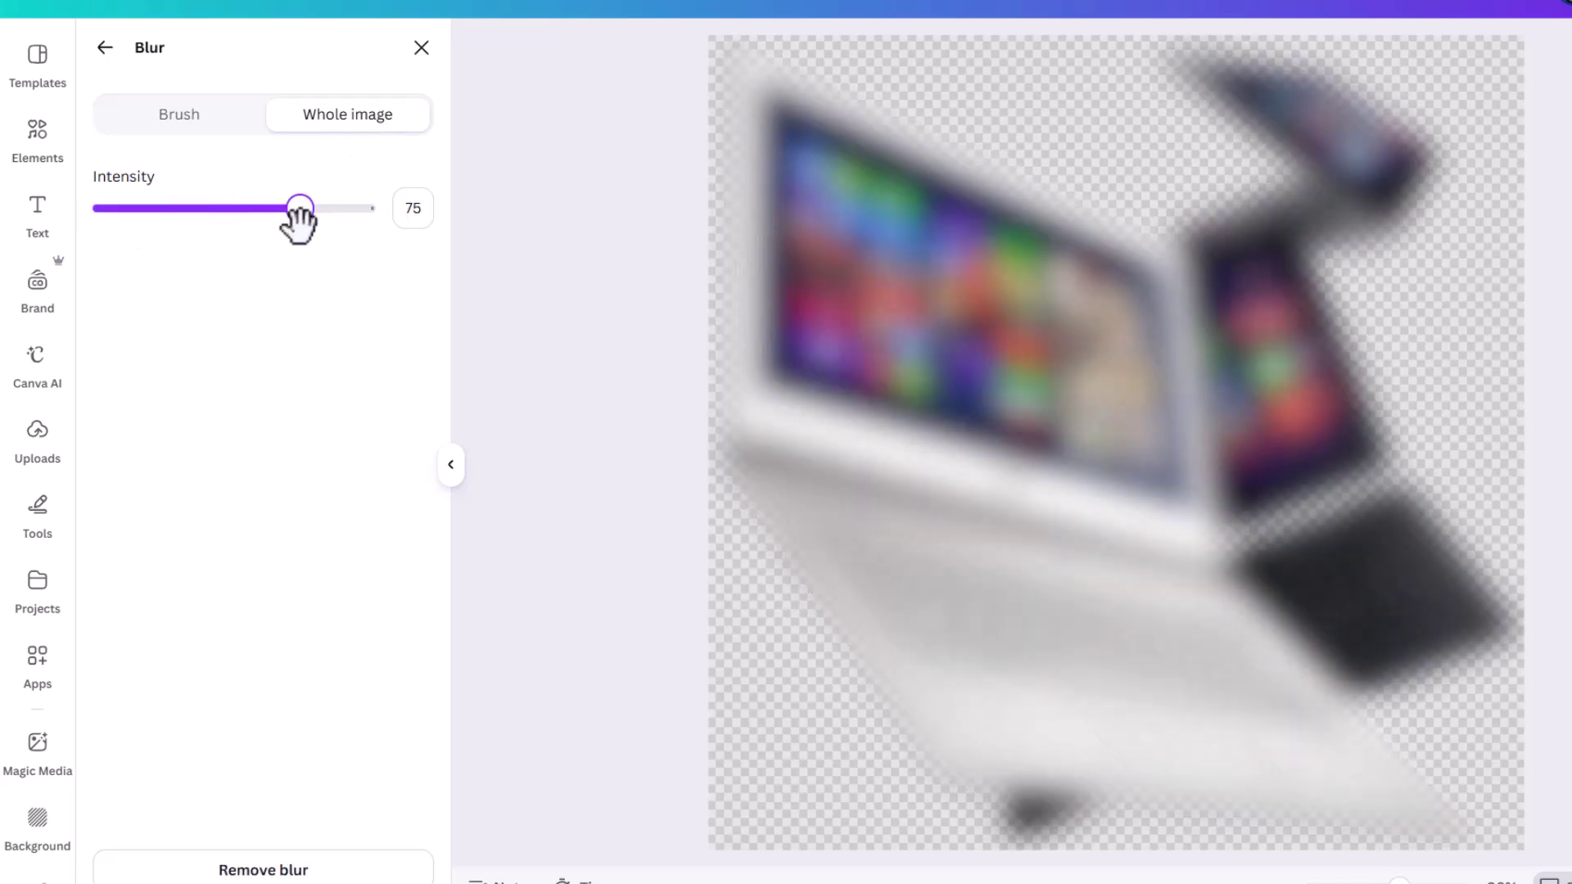
{"action": "left_click", "coordinate": [105, 49]}
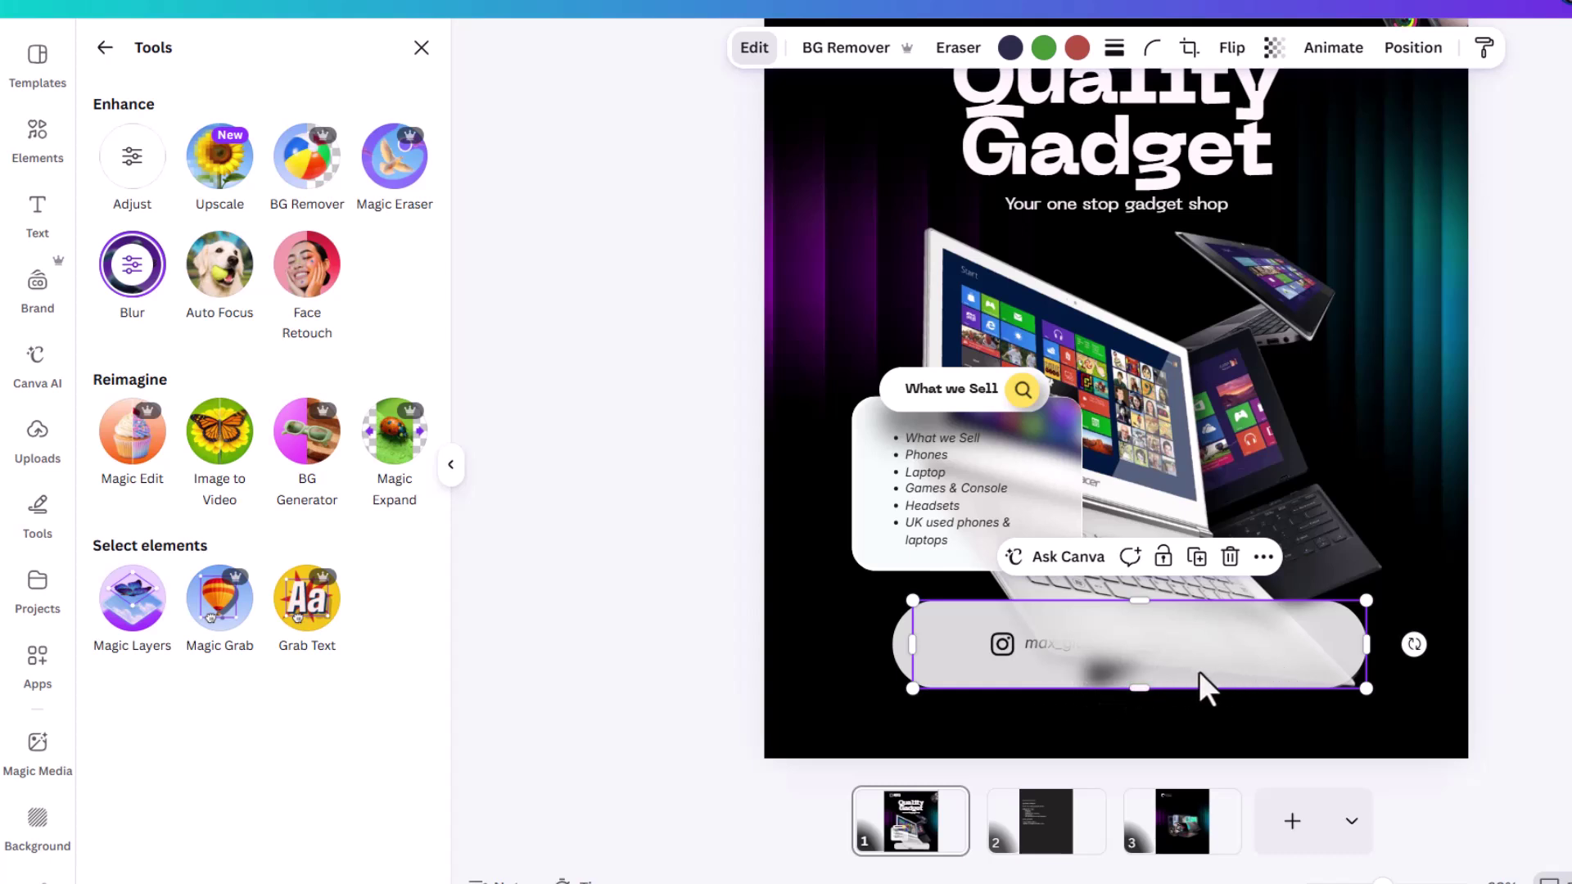
Step: Reorder the blurred laptop copy to sit directly above the contact card shape and below the texts and icons
{"action": "left_click", "coordinate": [1410, 49]}
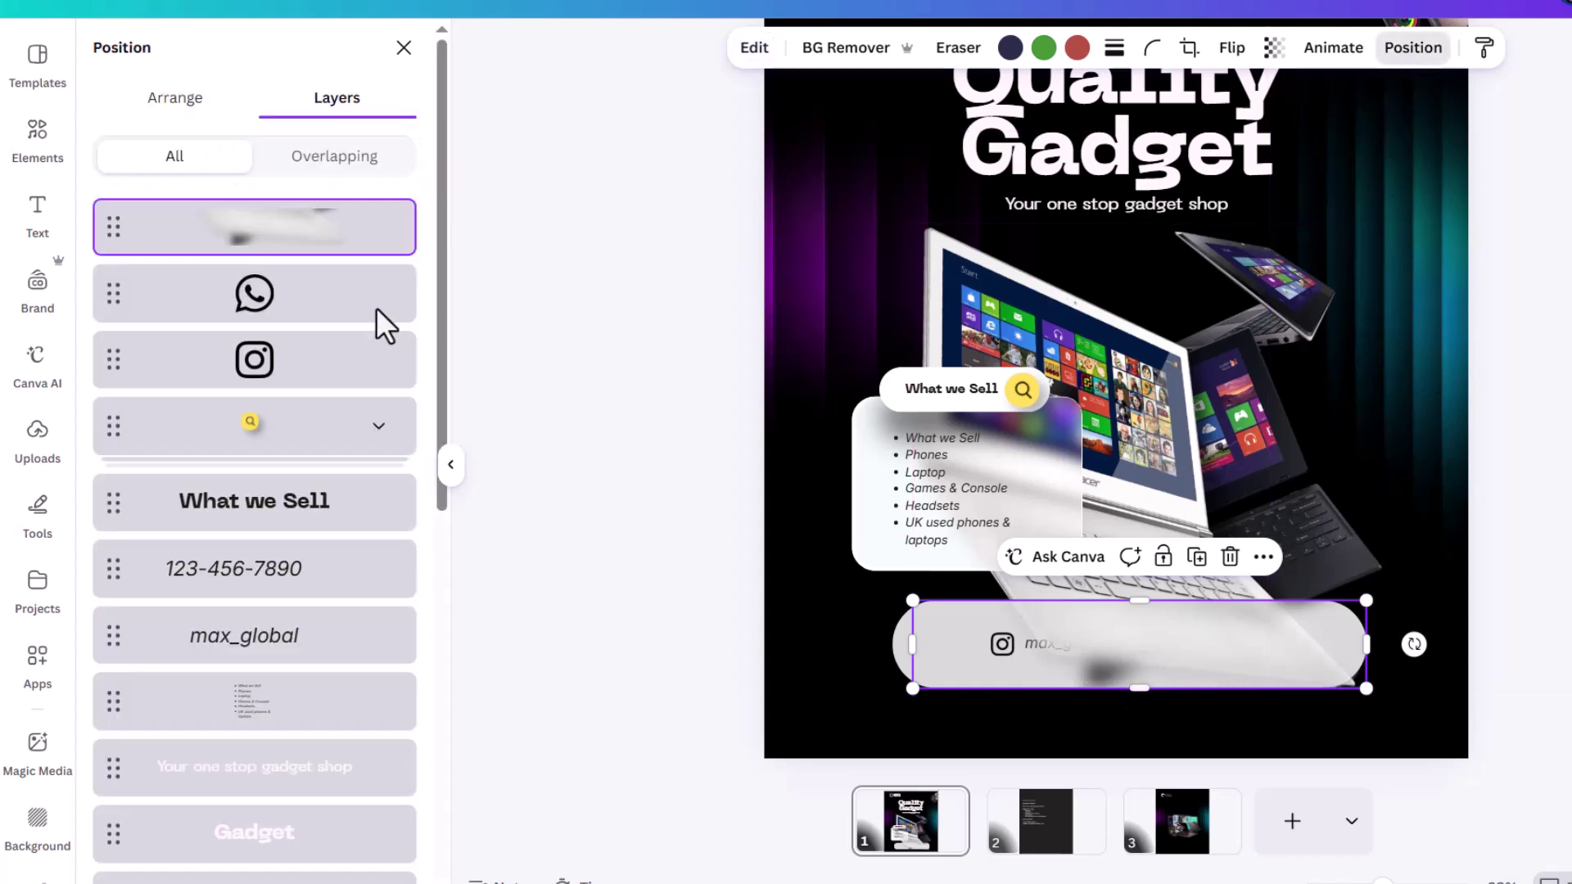
{"action": "left_click_drag", "start_coordinate": [340, 233], "coordinate": [299, 721]}
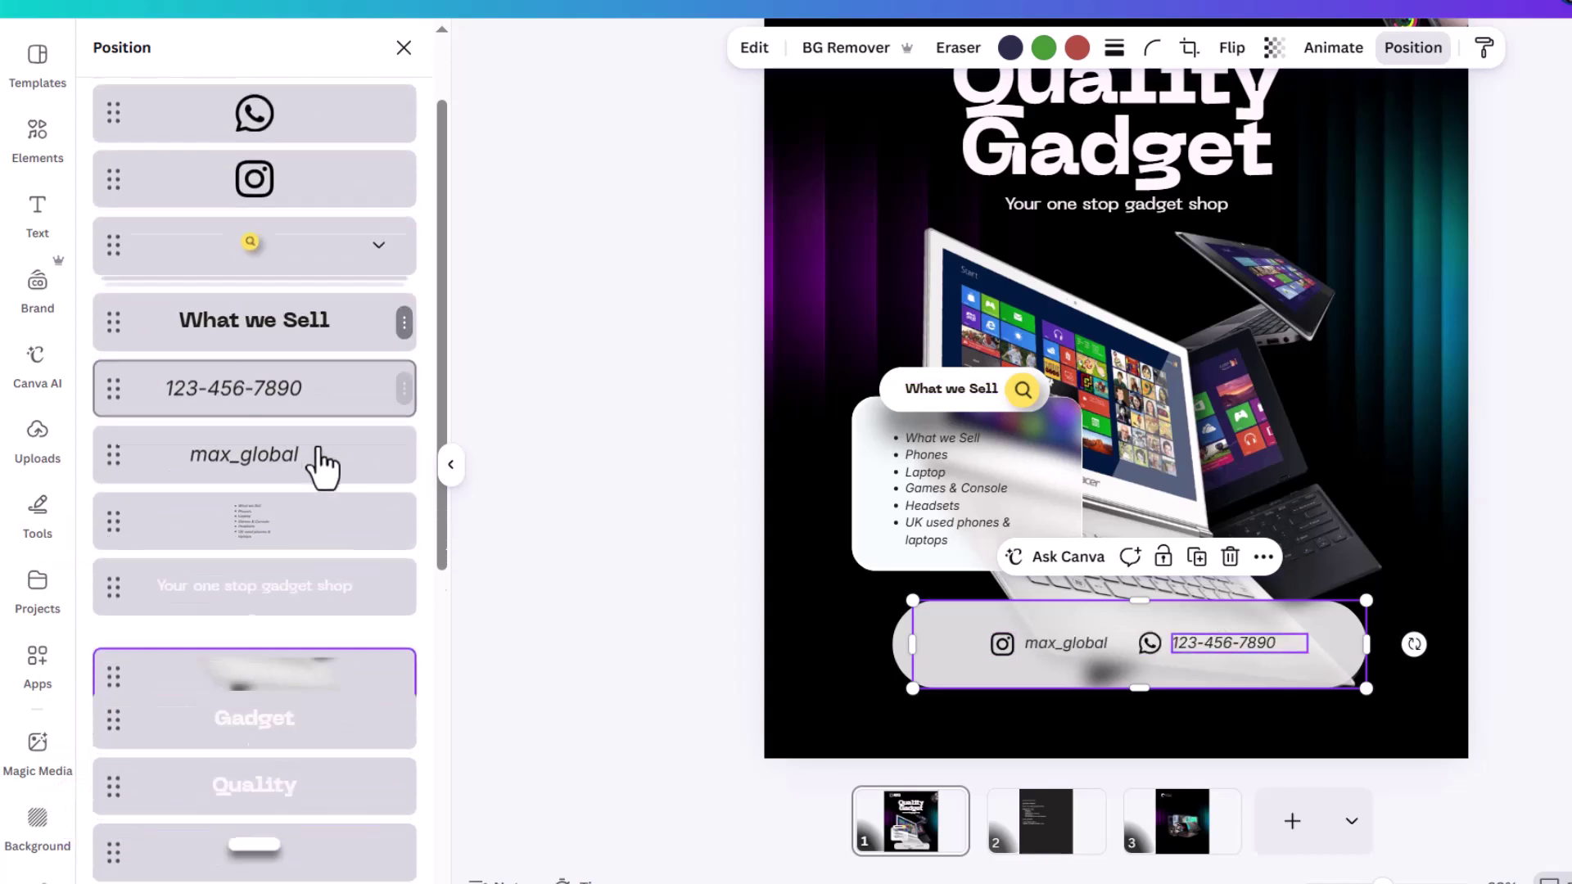
{"action": "left_click_drag", "start_coordinate": [316, 518], "coordinate": [303, 573]}
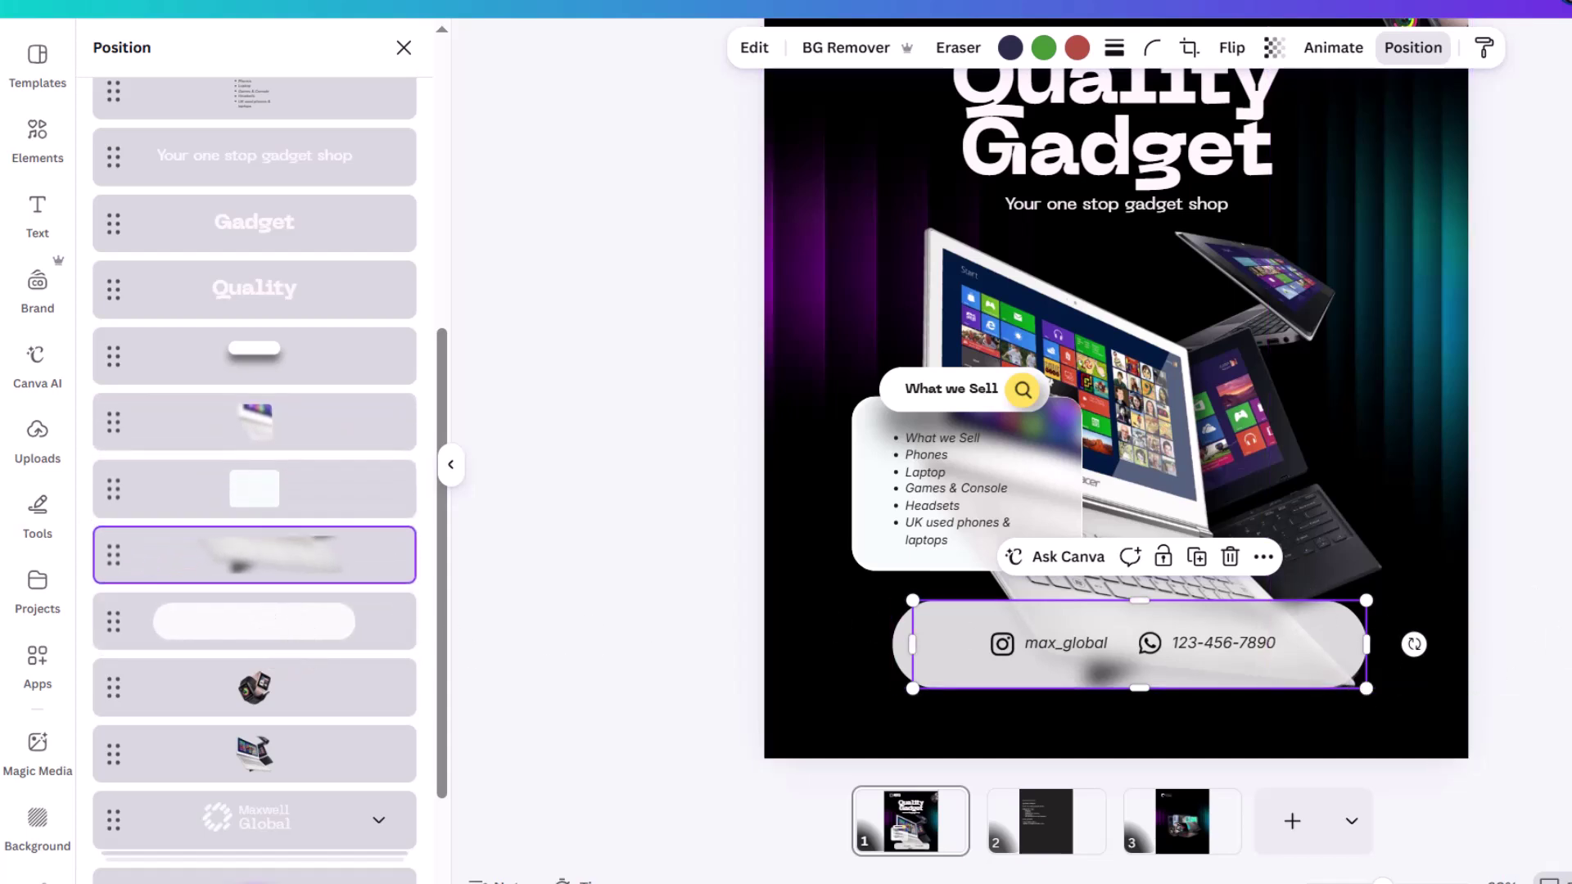
{"action": "key", "text": "Escape"}
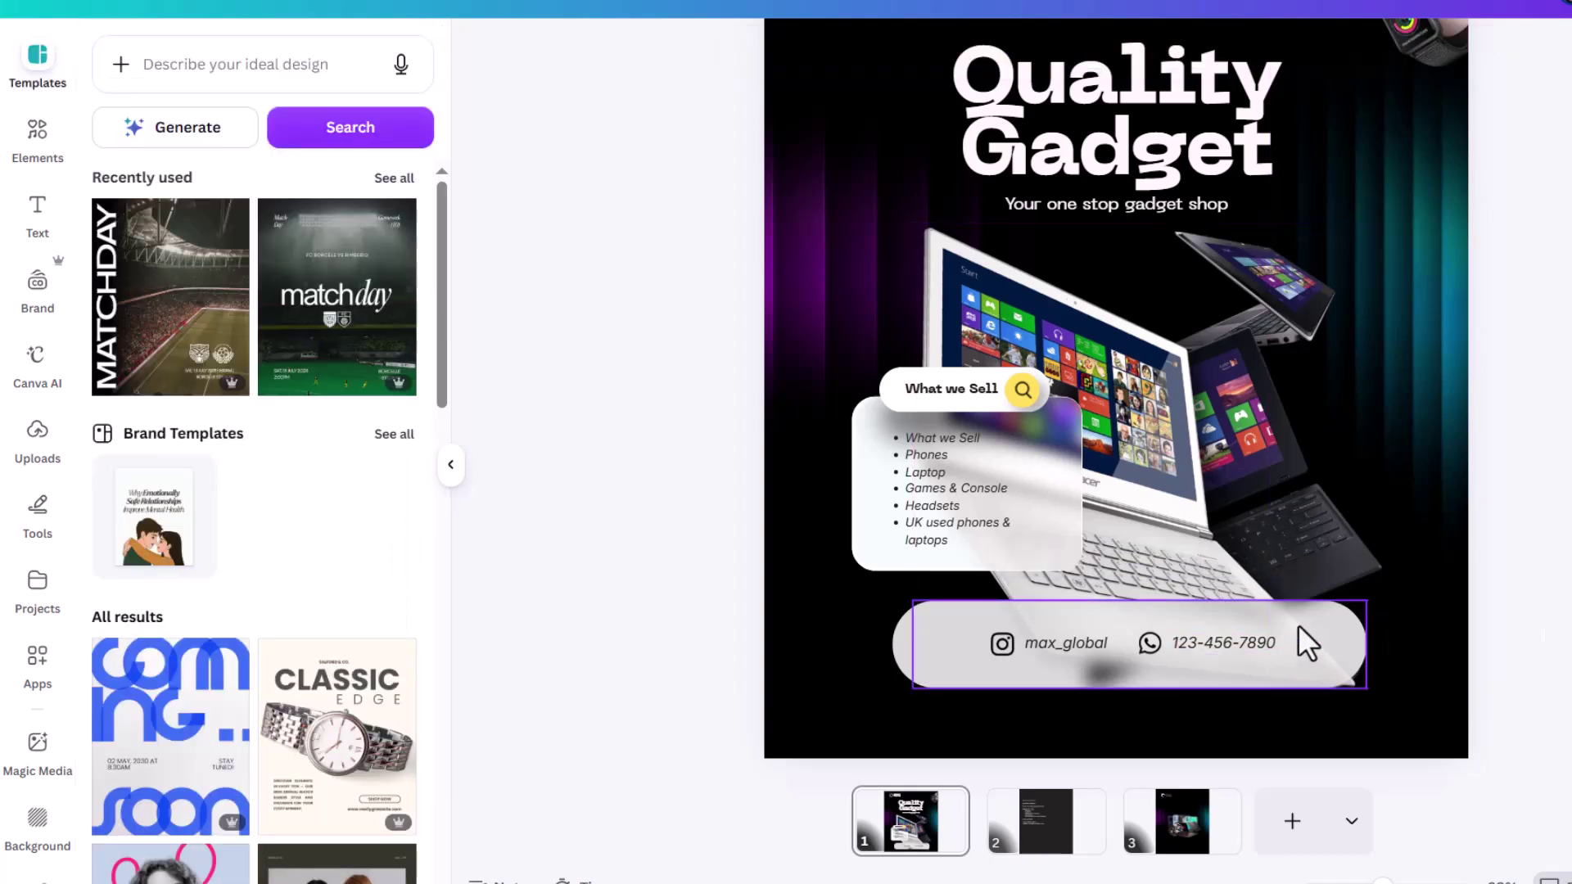
Step: Make the contact card's background shape fully opaque
{"action": "left_click", "coordinate": [896, 650]}
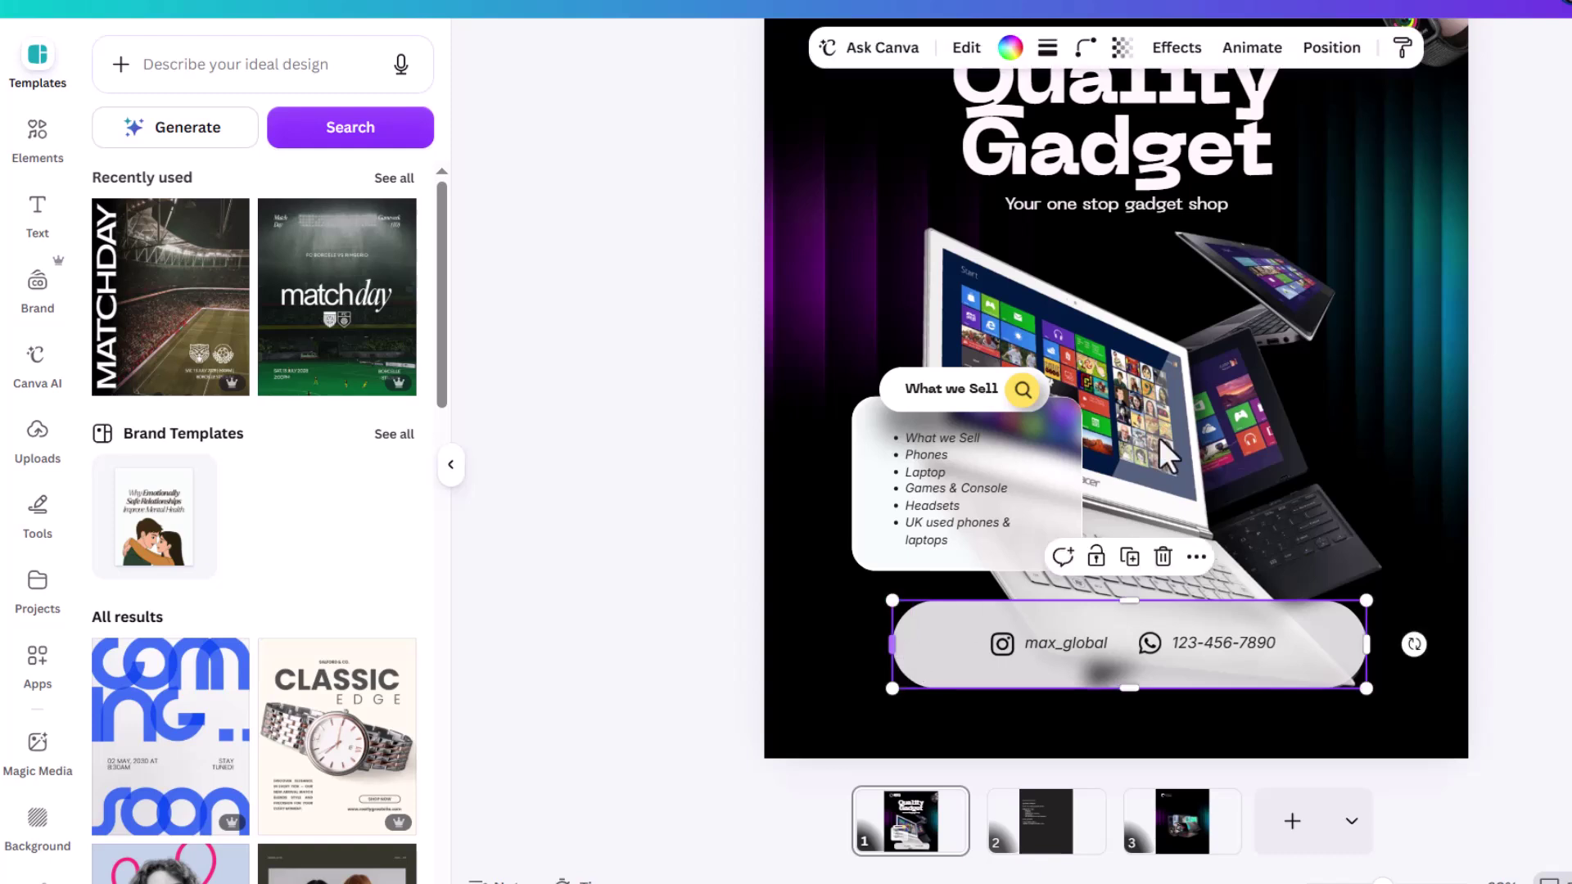
{"action": "left_click", "coordinate": [1122, 48]}
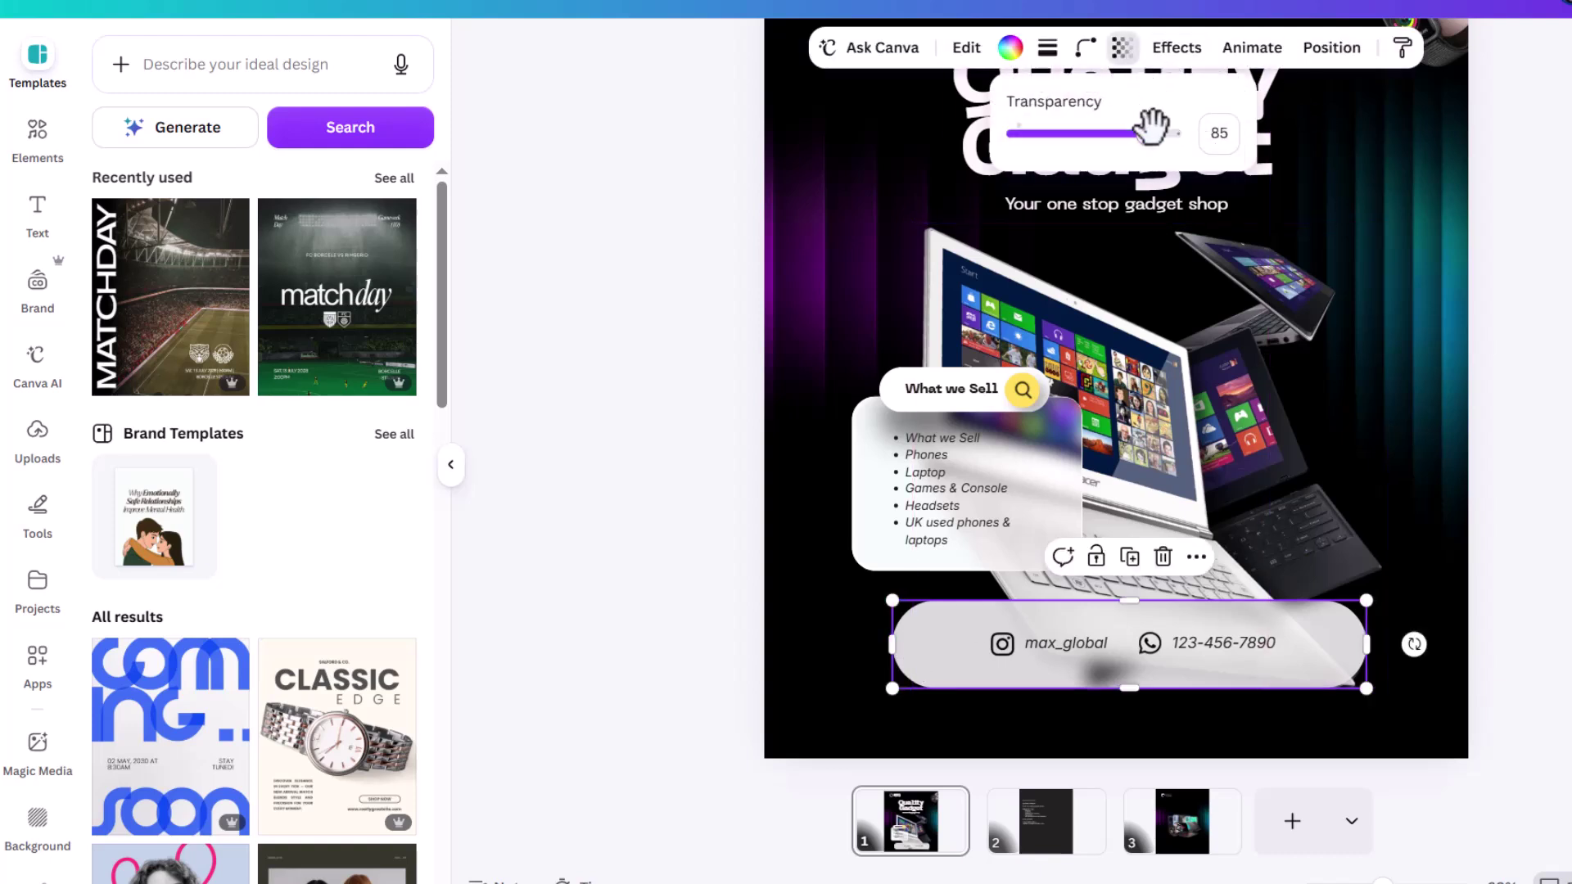
{"action": "left_click_drag", "start_coordinate": [1150, 127], "coordinate": [1340, 155]}
{"action": "key", "text": "Escape"}
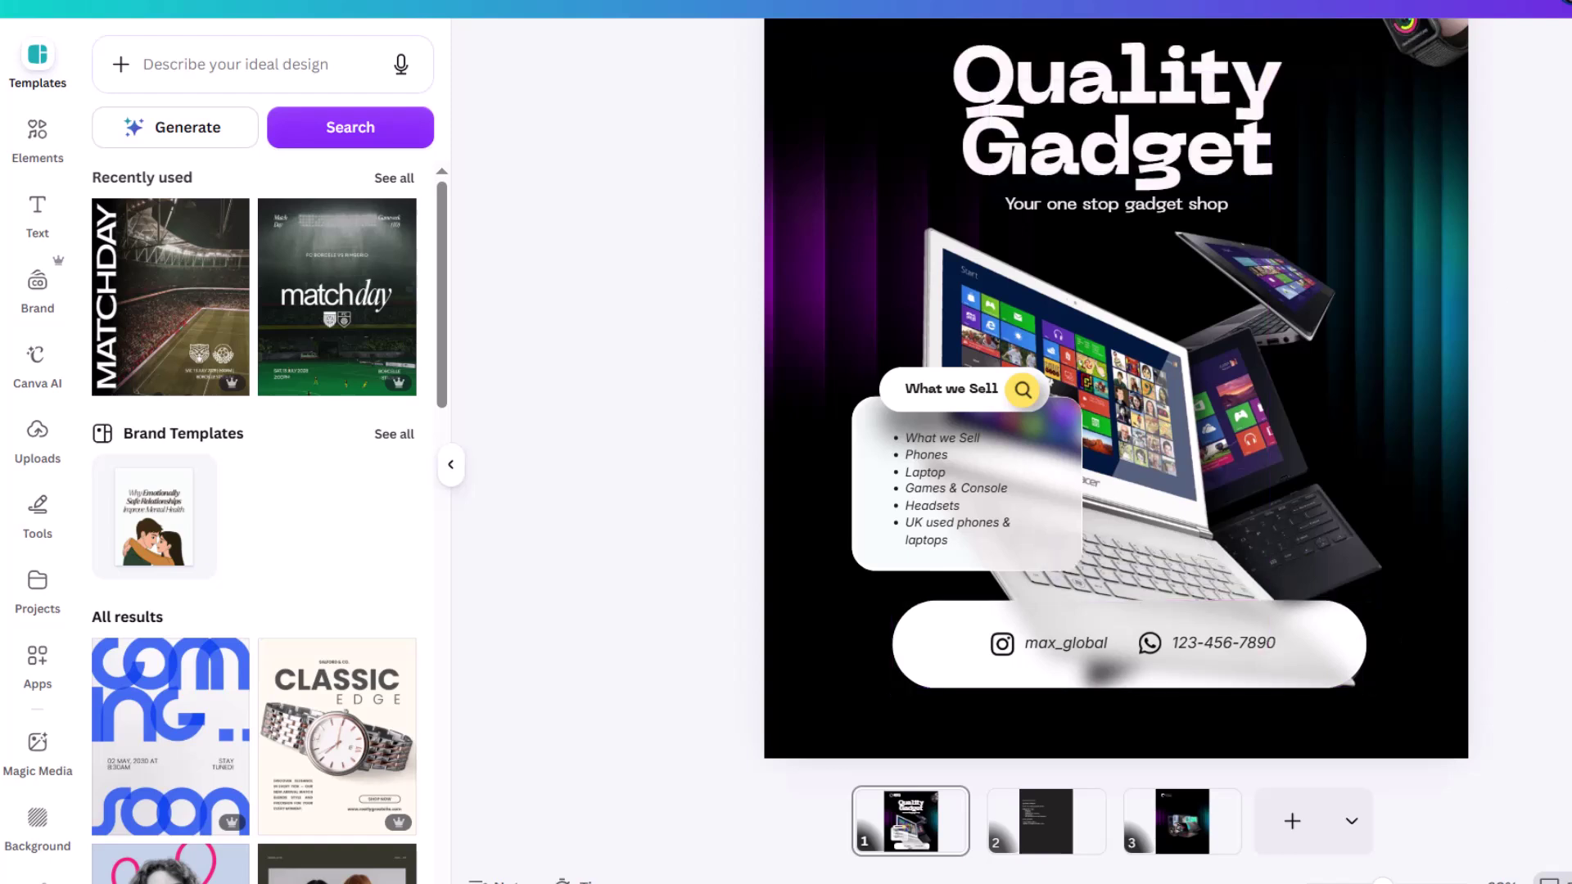
Step: Recolour the contact card's background shape to grey #8A8A8A
{"action": "key", "text": "ctrl+minus"}
{"action": "left_click", "coordinate": [974, 659]}
{"action": "left_click_drag", "start_coordinate": [974, 660], "coordinate": [964, 655]}
{"action": "key", "text": "ctrl+plus"}
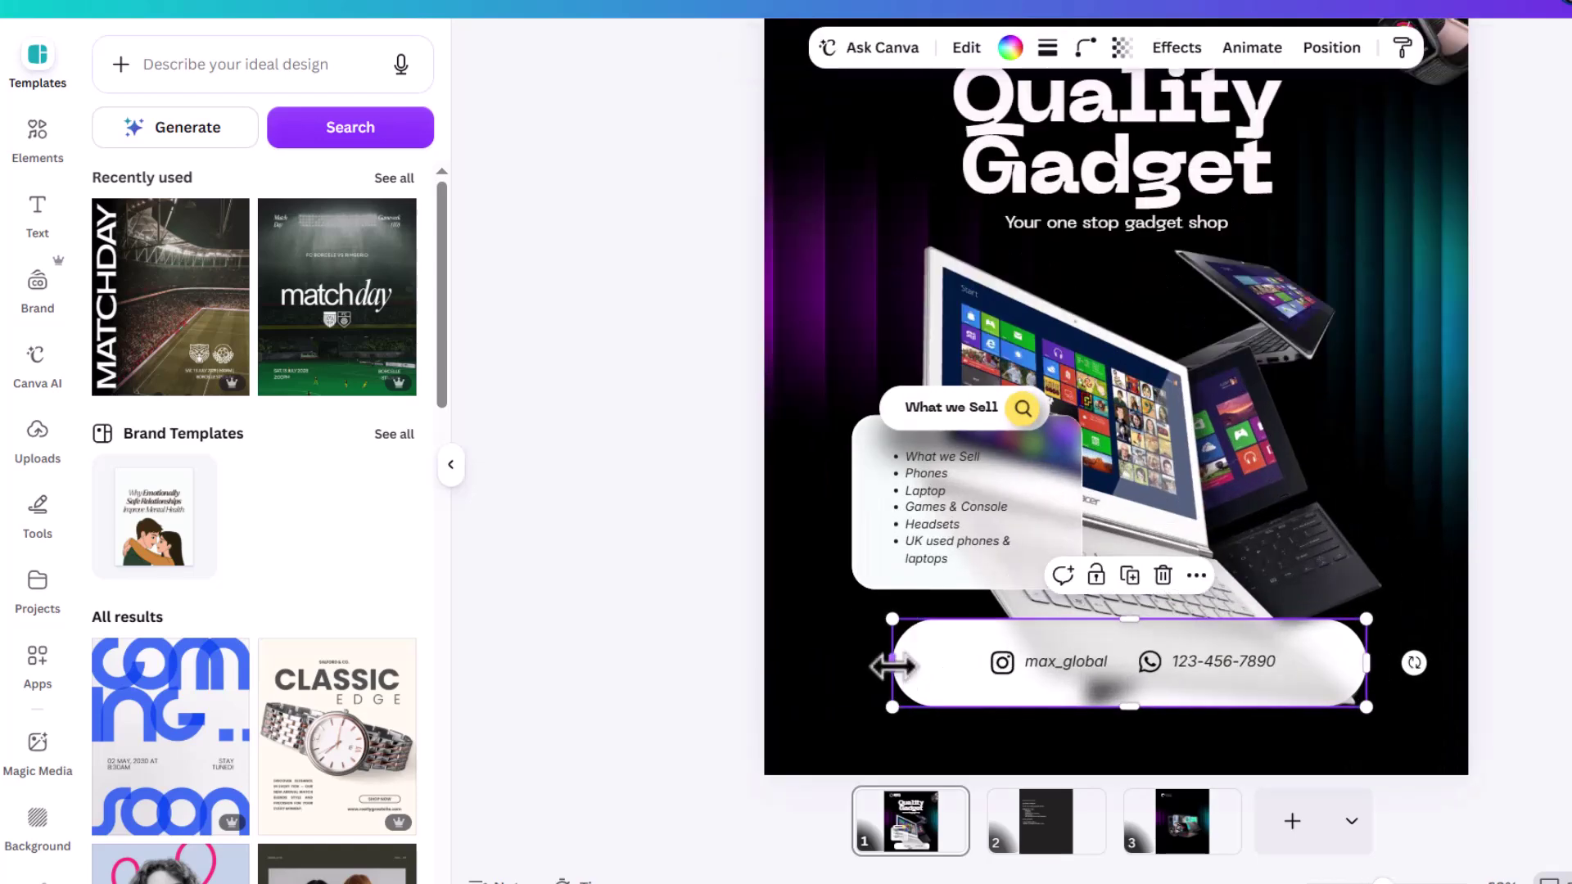
{"action": "left_click", "coordinate": [1010, 47]}
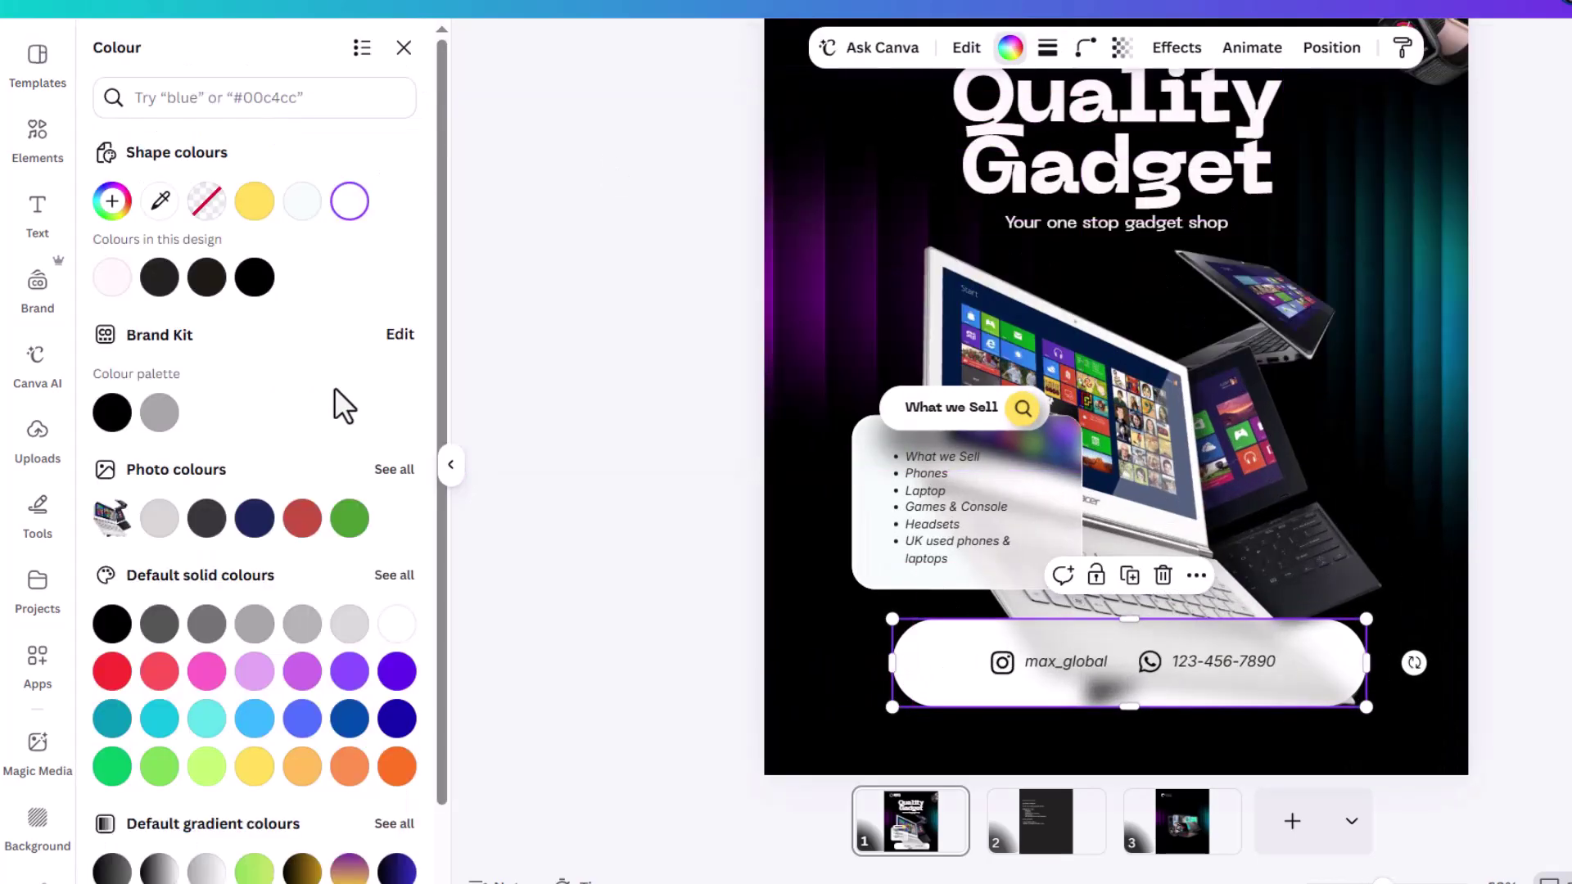
{"action": "left_click", "coordinate": [255, 278]}
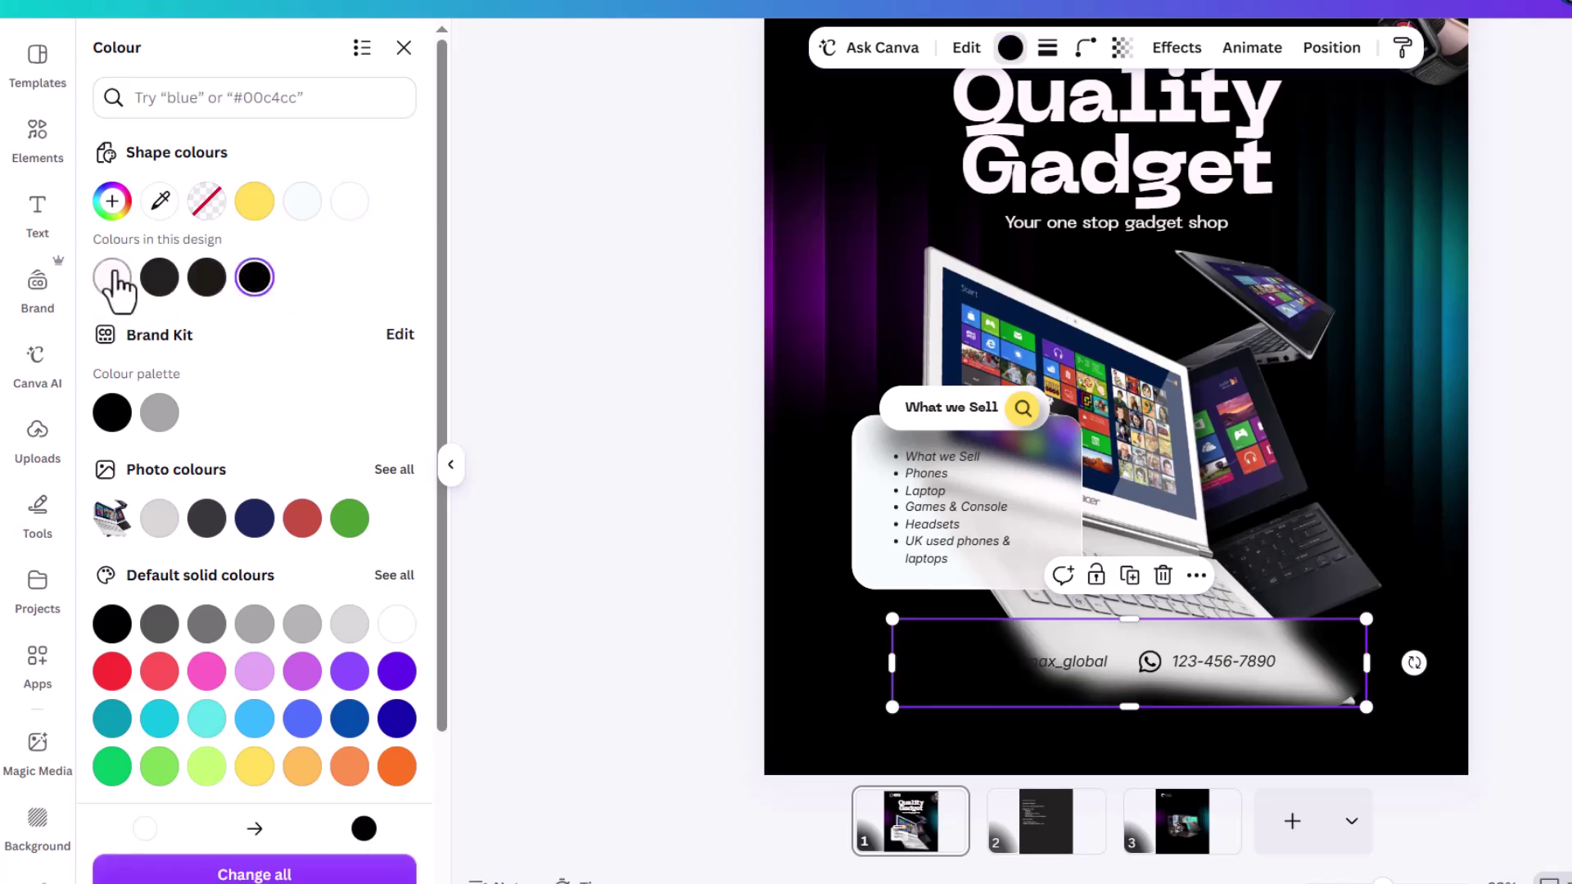
{"action": "left_click", "coordinate": [113, 202]}
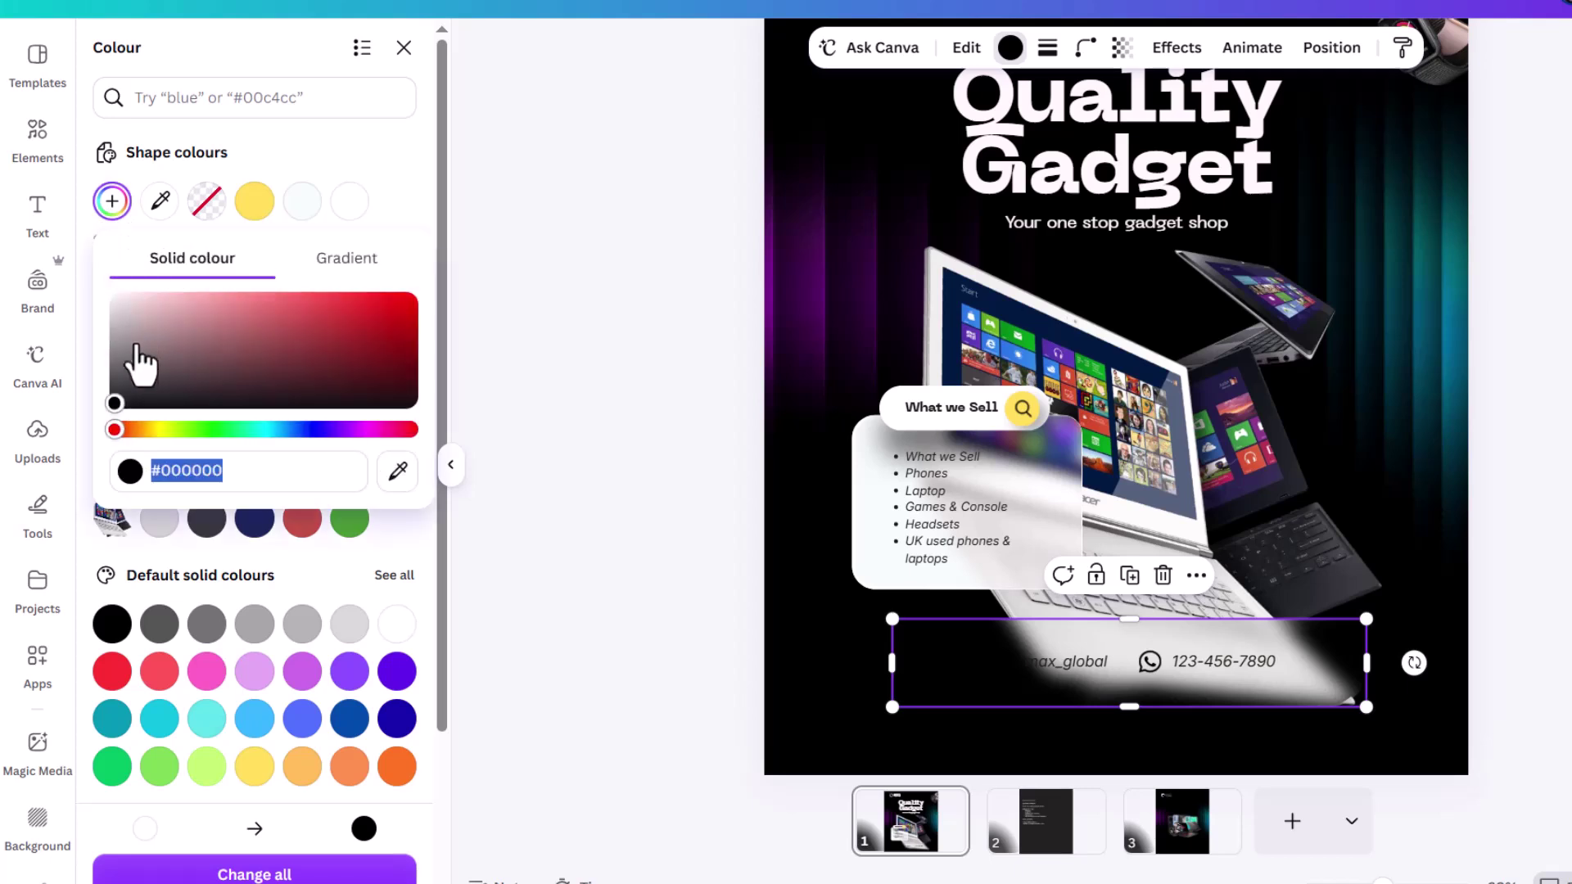
{"action": "left_click_drag", "start_coordinate": [120, 407], "coordinate": [33, 346]}
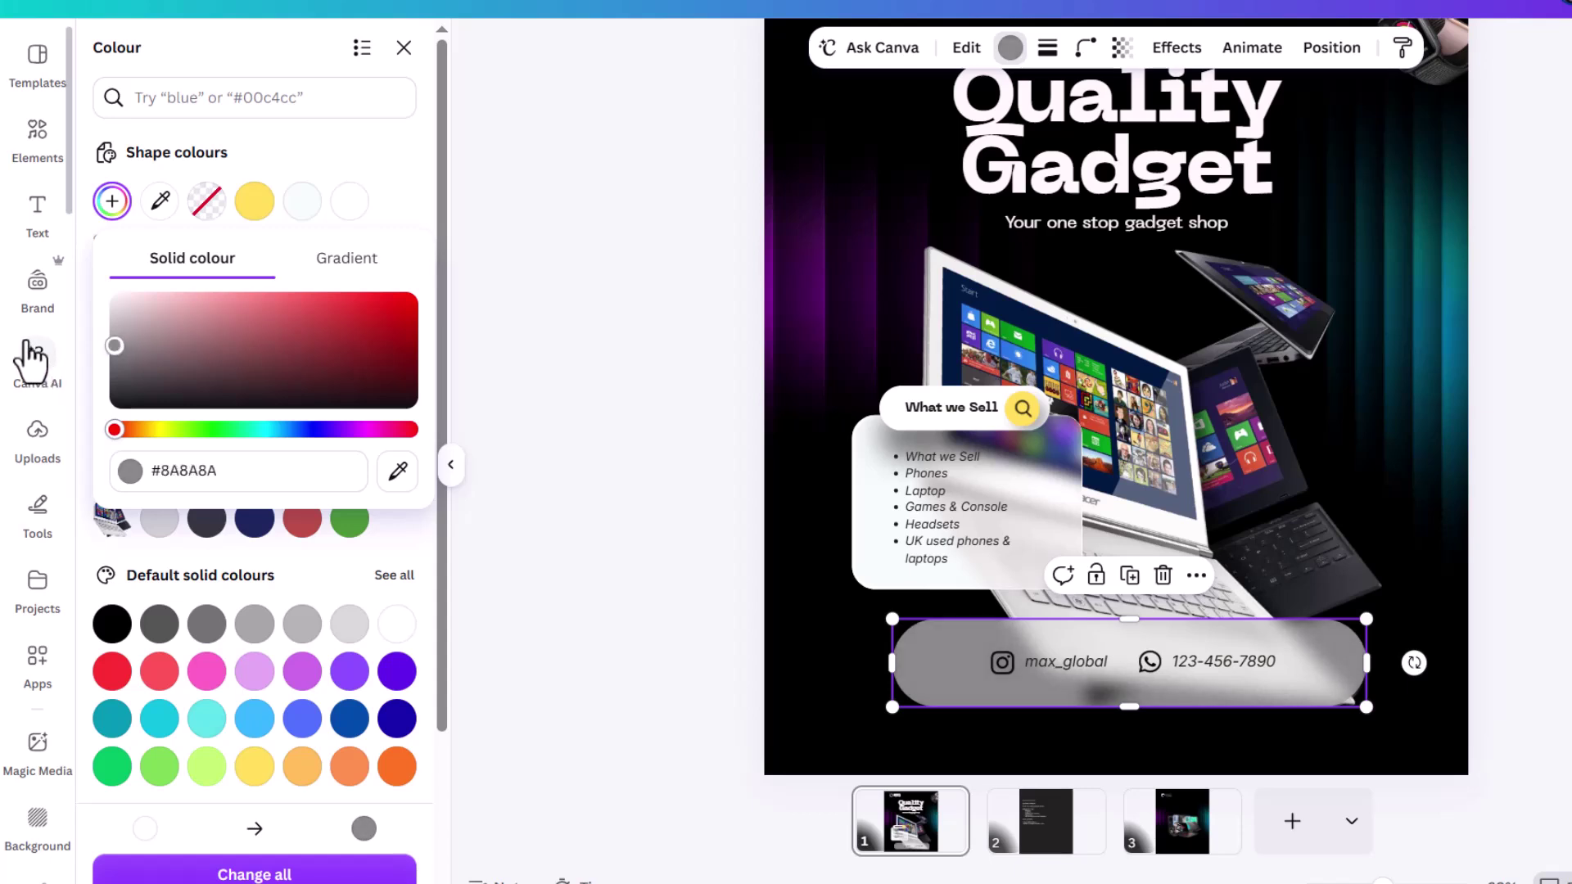
{"action": "key", "text": "Escape"}
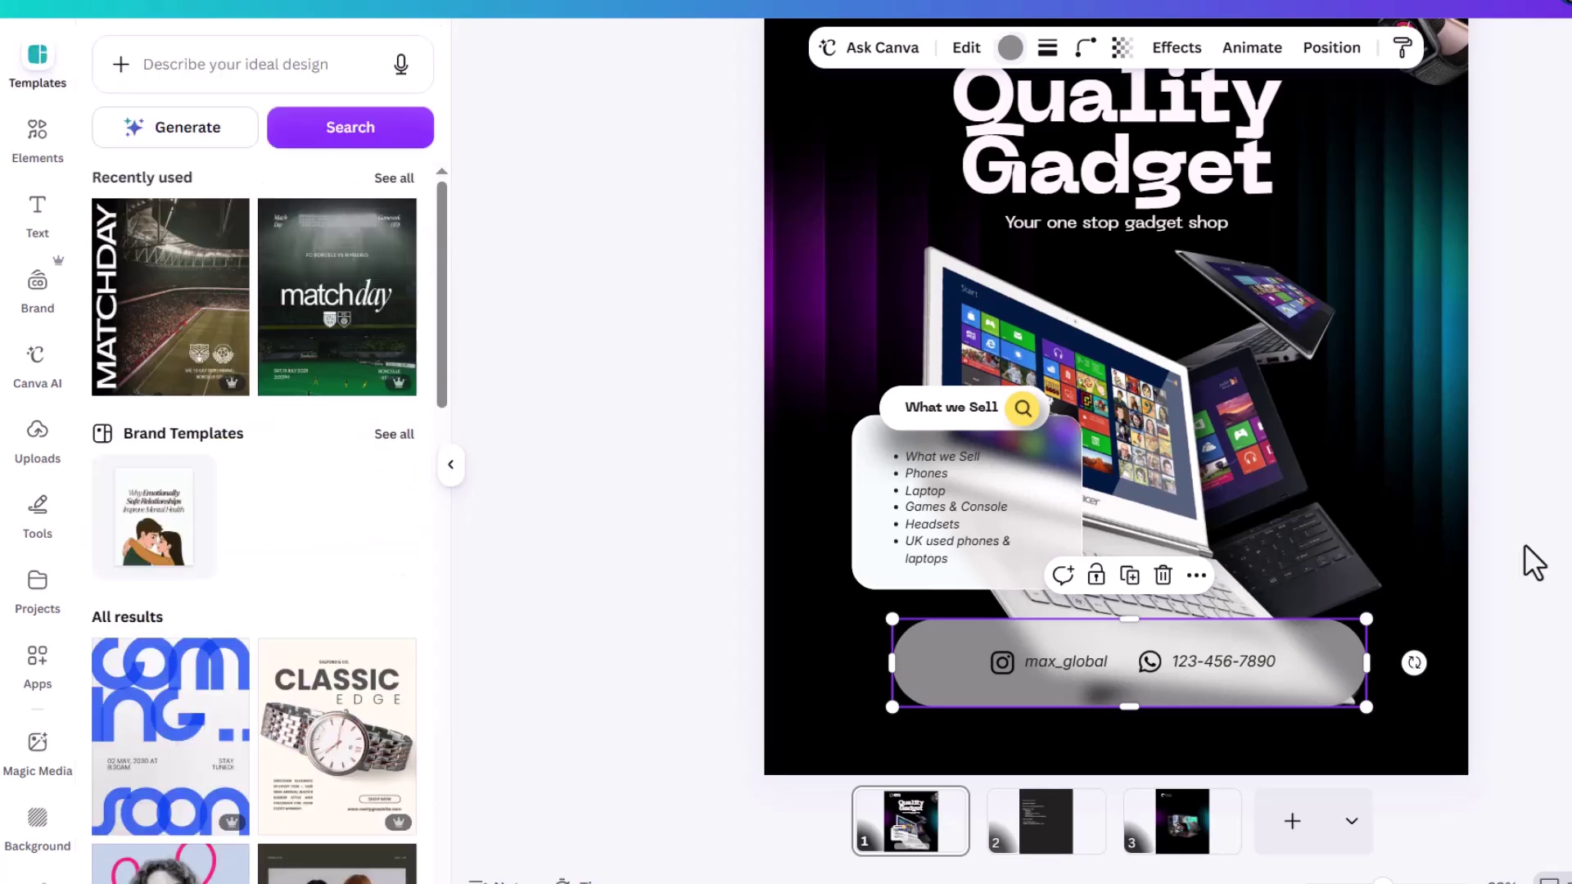
{"action": "key", "text": "ctrl+minus"}
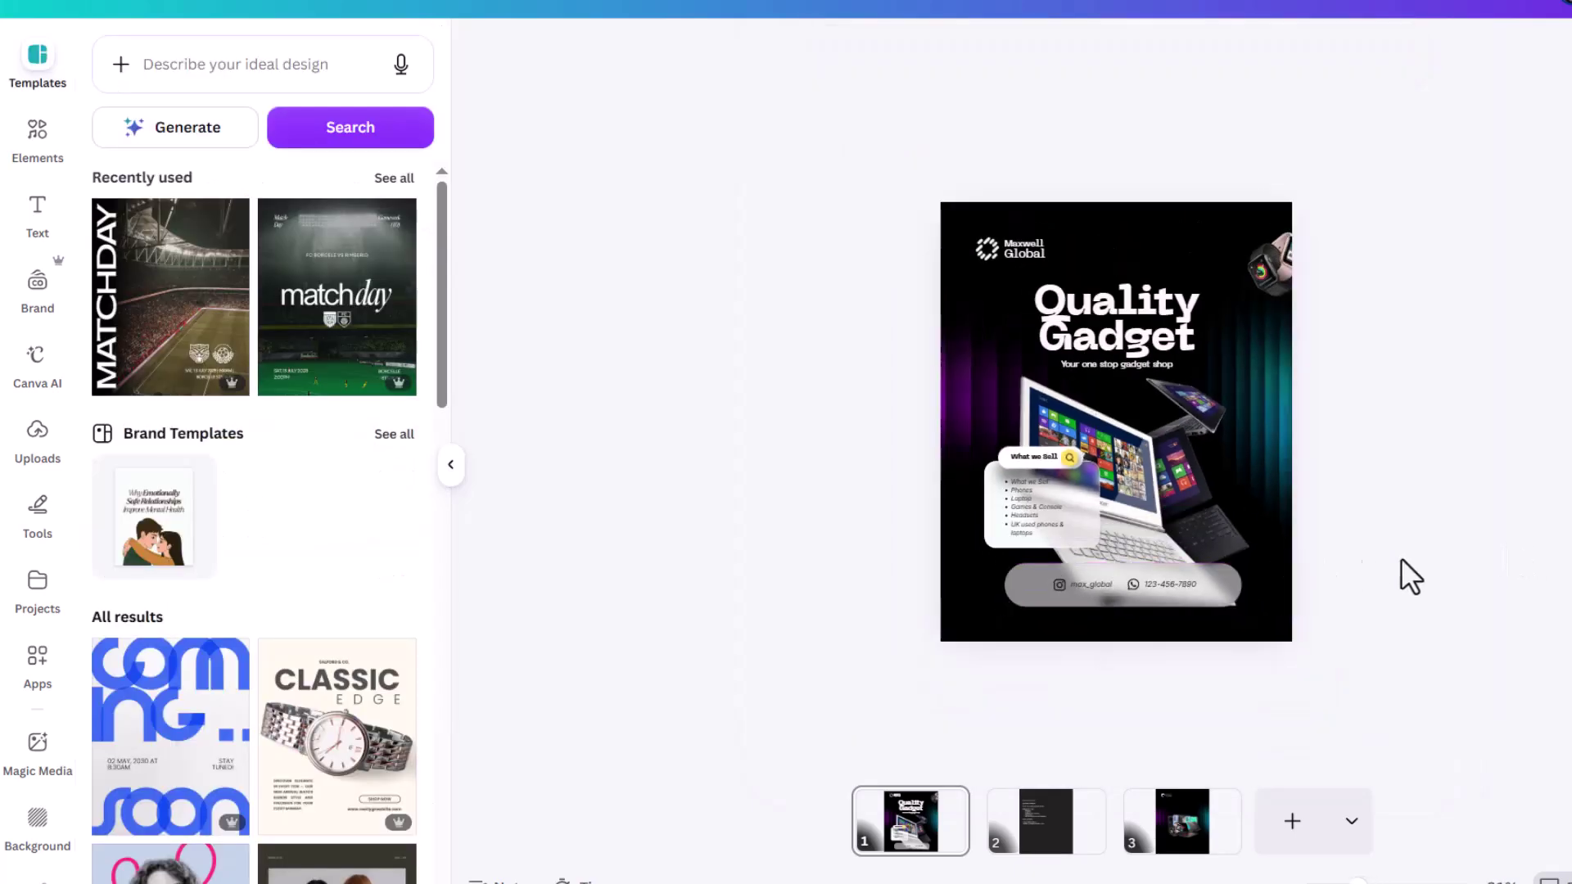
{"action": "key", "text": "ctrl+0"}
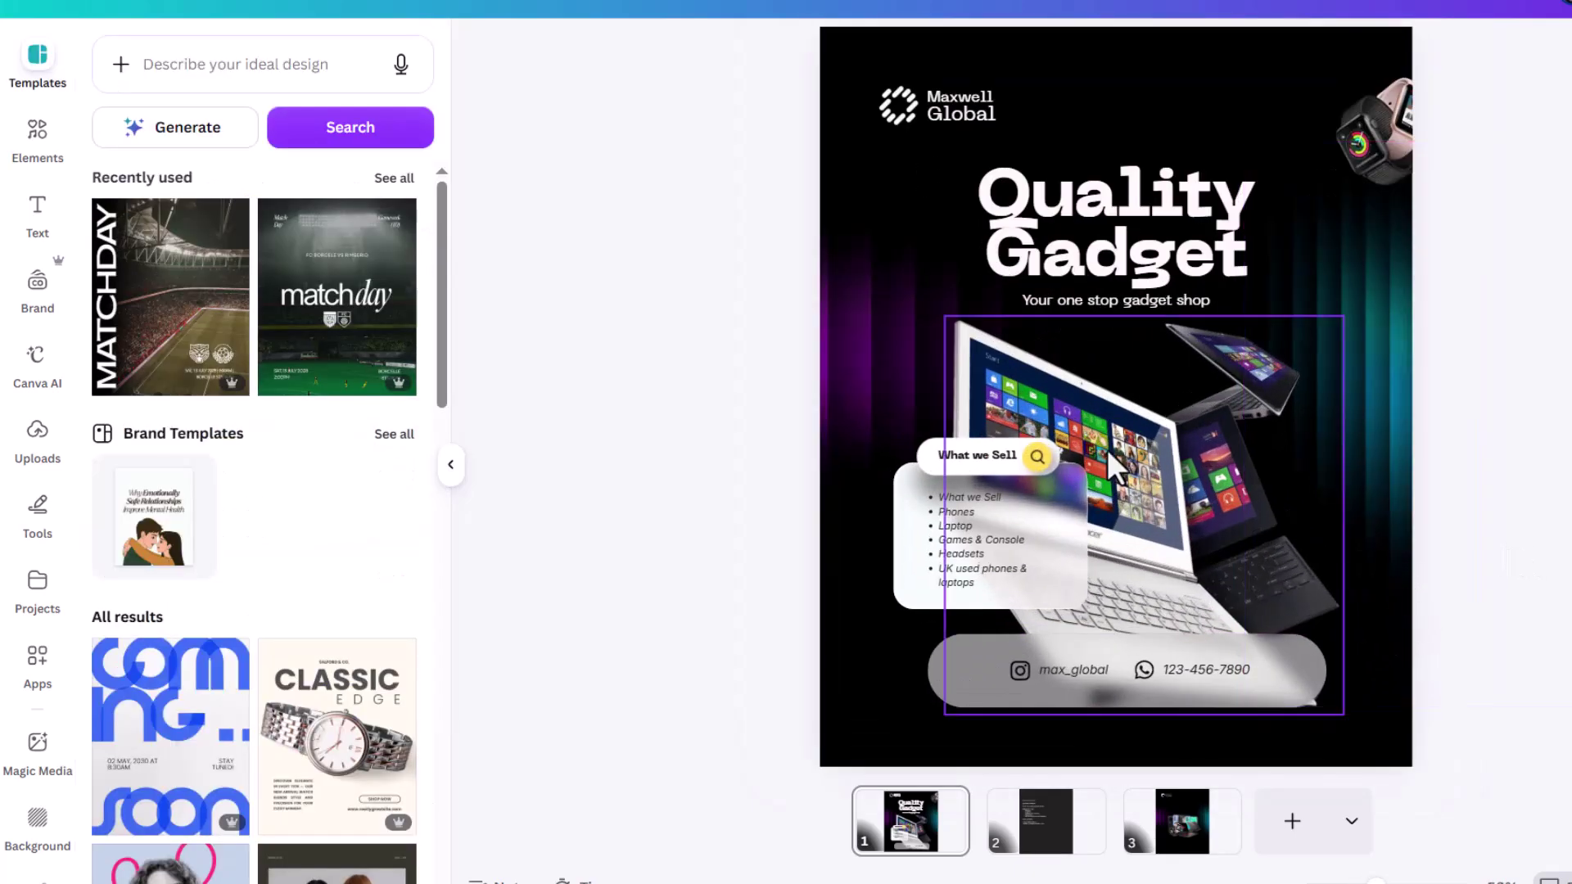
{"action": "left_click", "coordinate": [1051, 828]}
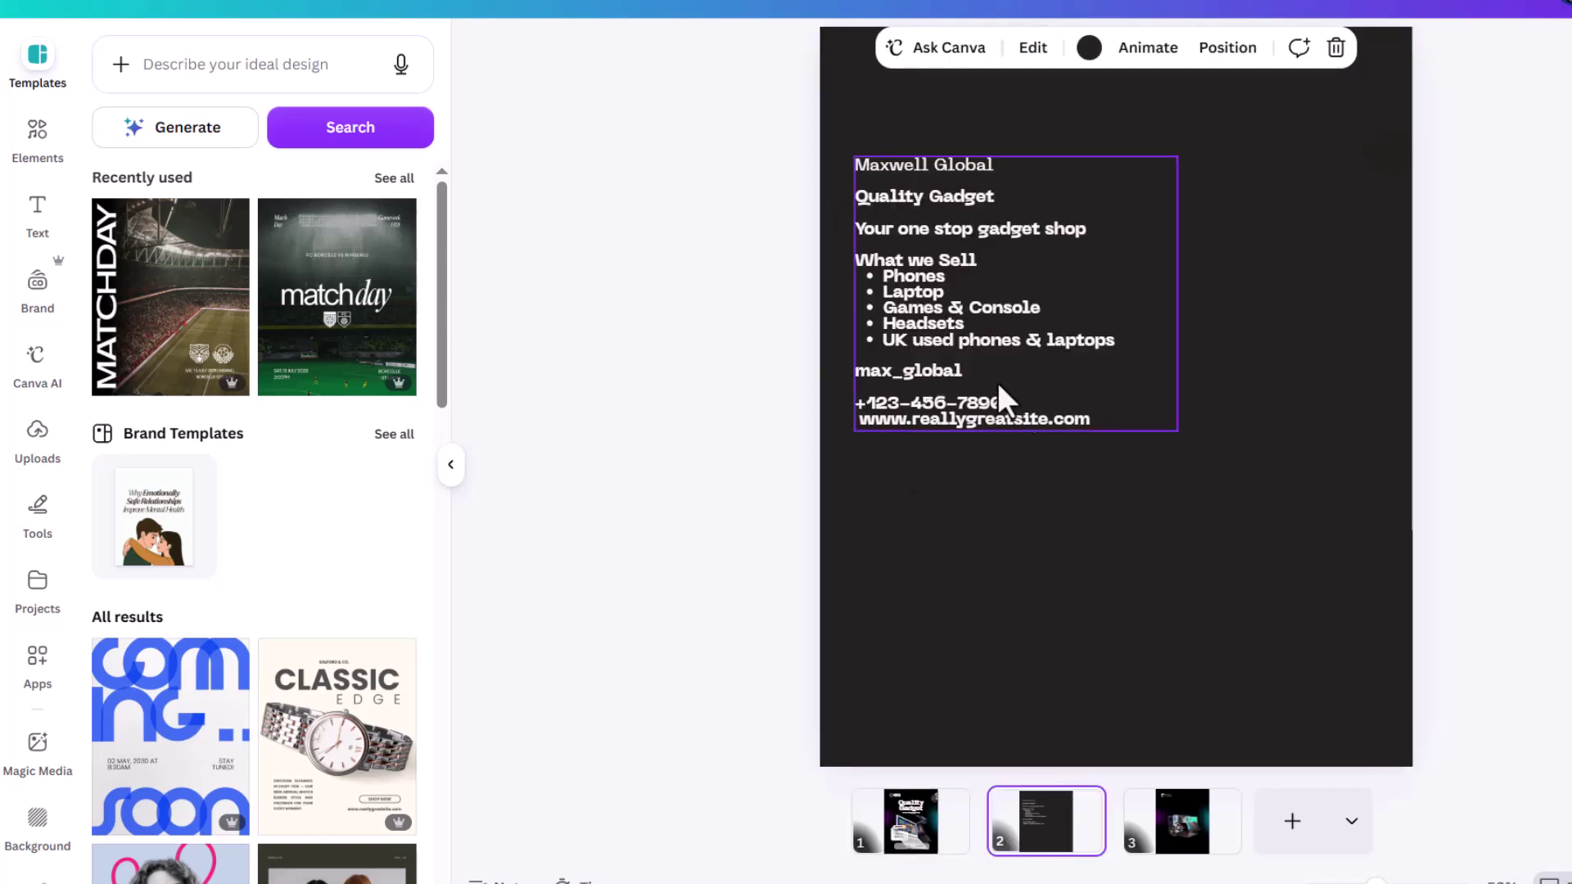
{"action": "left_click", "coordinate": [1003, 425]}
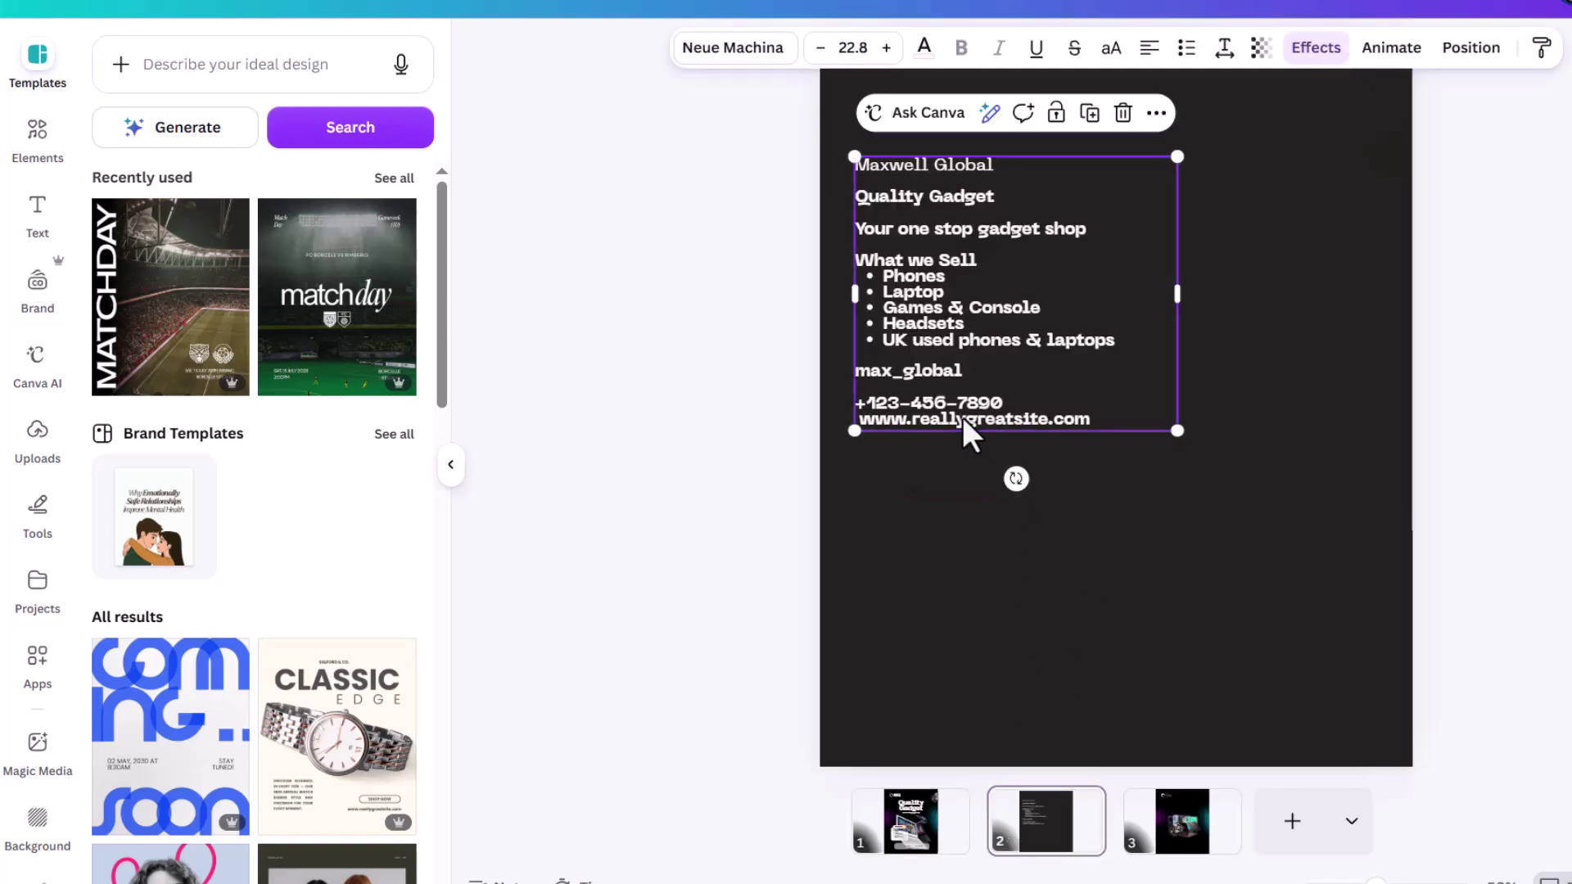
{"action": "left_click_drag", "start_coordinate": [857, 420], "coordinate": [1110, 425]}
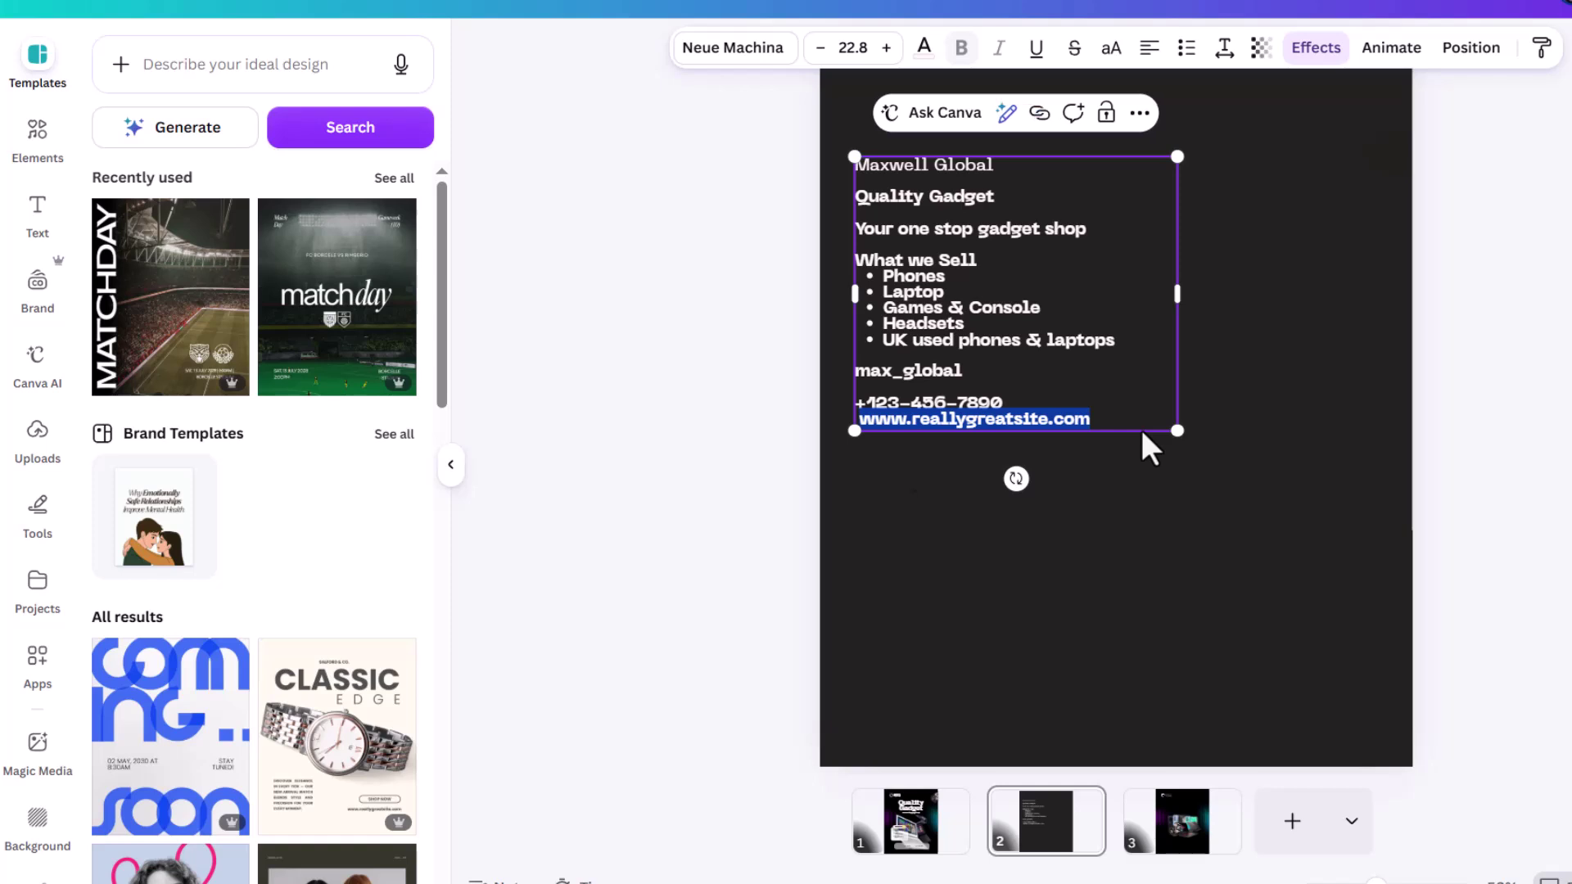
{"action": "left_click", "coordinate": [907, 827]}
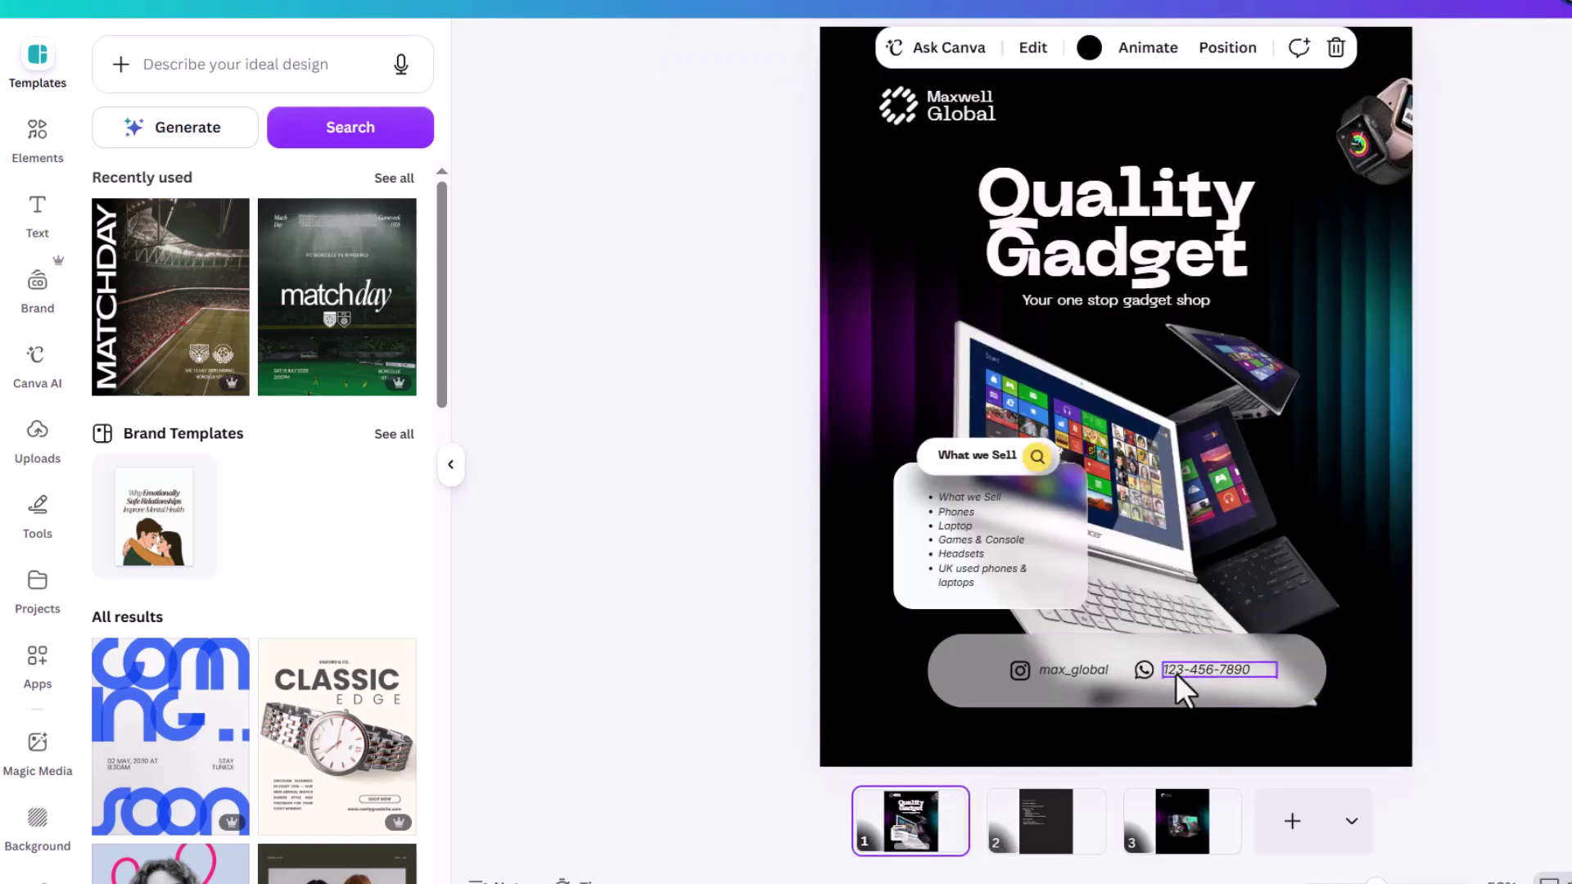
{"action": "left_click", "coordinate": [1197, 670]}
{"action": "left_click_drag", "start_coordinate": [1229, 671], "coordinate": [1115, 733]}
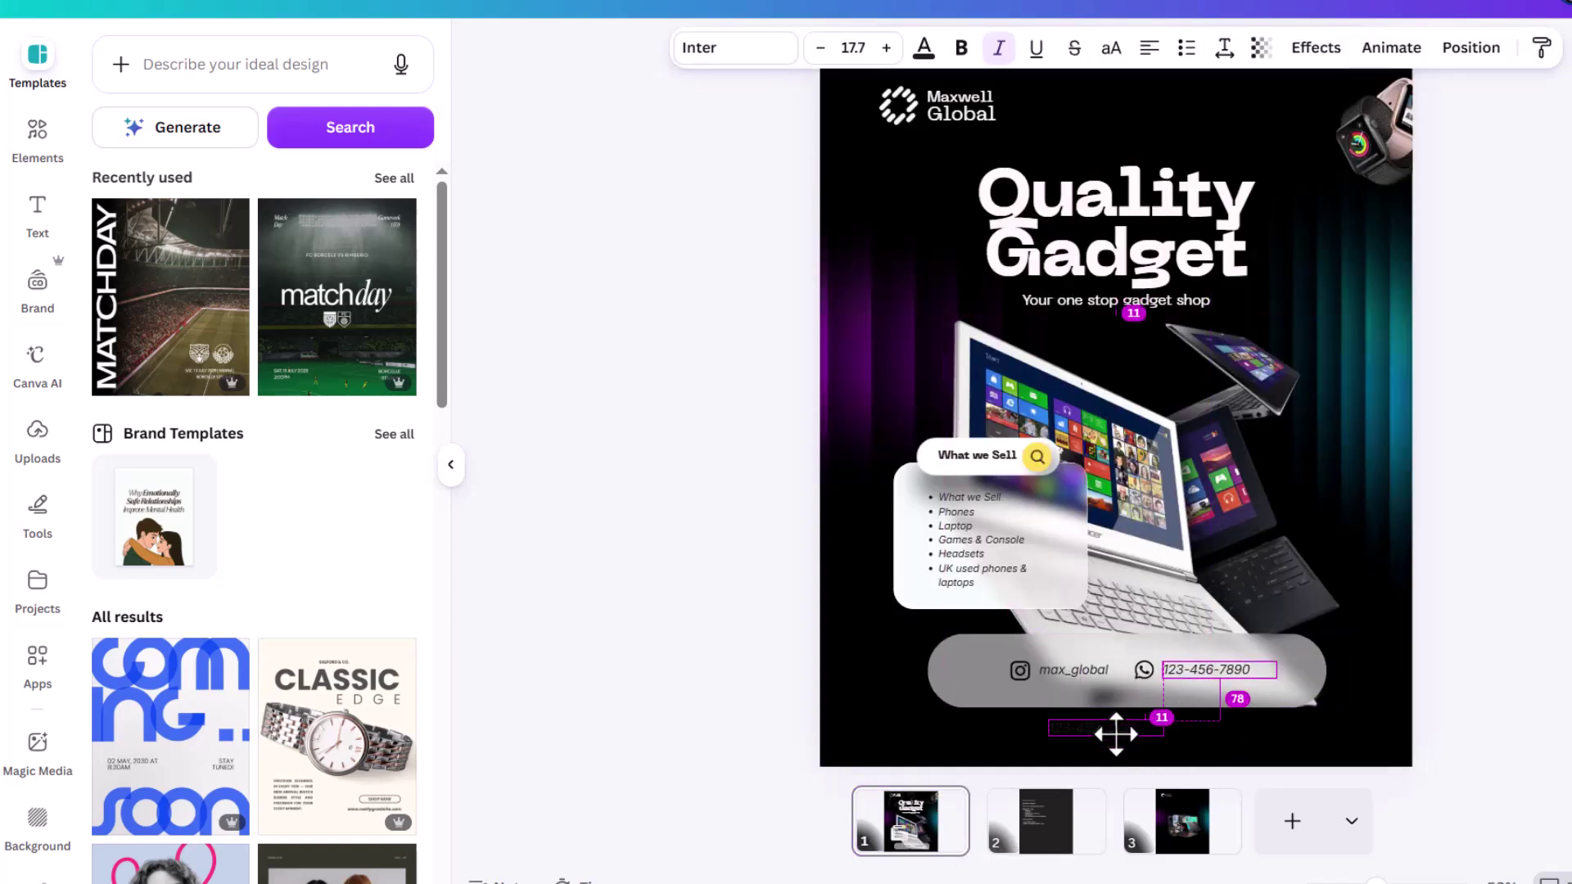
{"action": "double_click", "coordinate": [1115, 733]}
{"action": "type", "text": "www.reallygreatsite.com"}
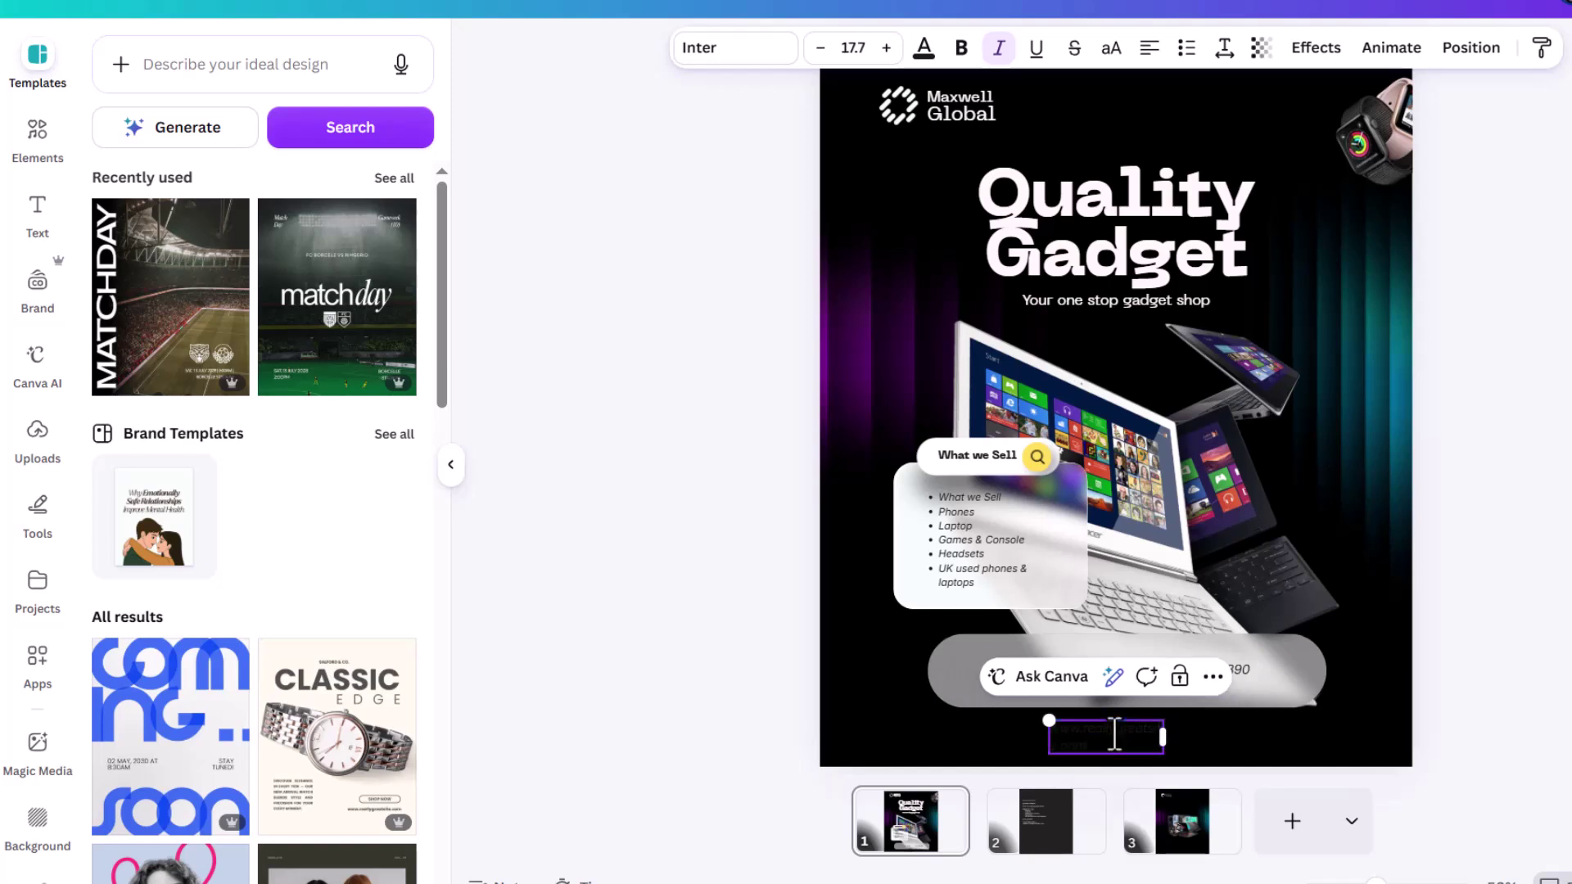
{"action": "left_click_drag", "start_coordinate": [1167, 737], "coordinate": [1268, 742]}
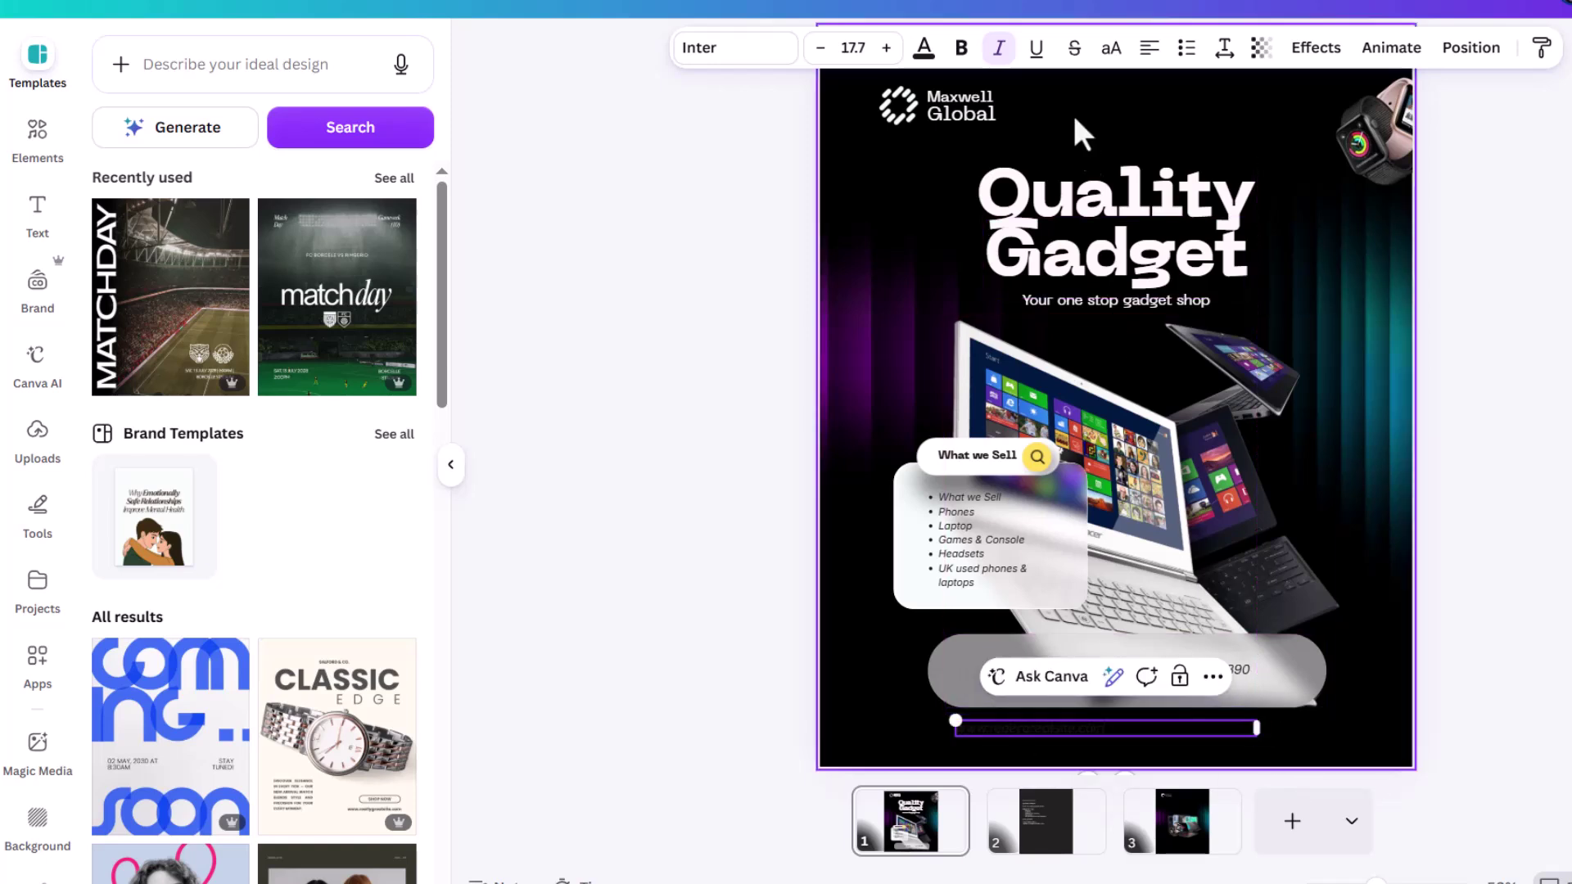
Step: Format the website text as white, centre-aligned and non-italic
{"action": "left_click", "coordinate": [924, 47]}
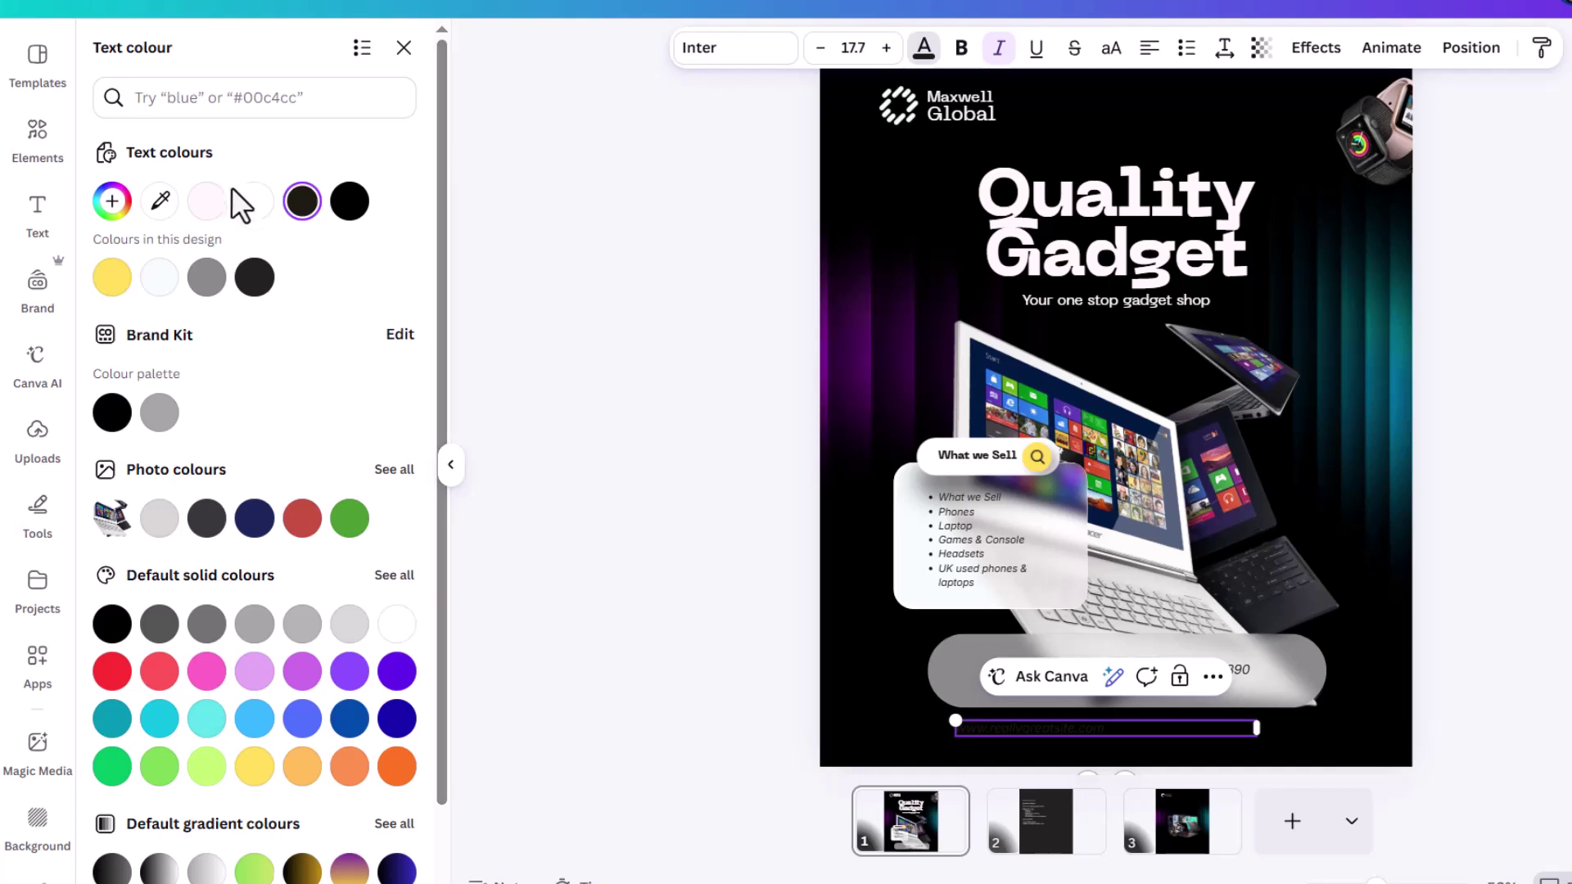
{"action": "left_click", "coordinate": [245, 215]}
{"action": "double_click", "coordinate": [1040, 726]}
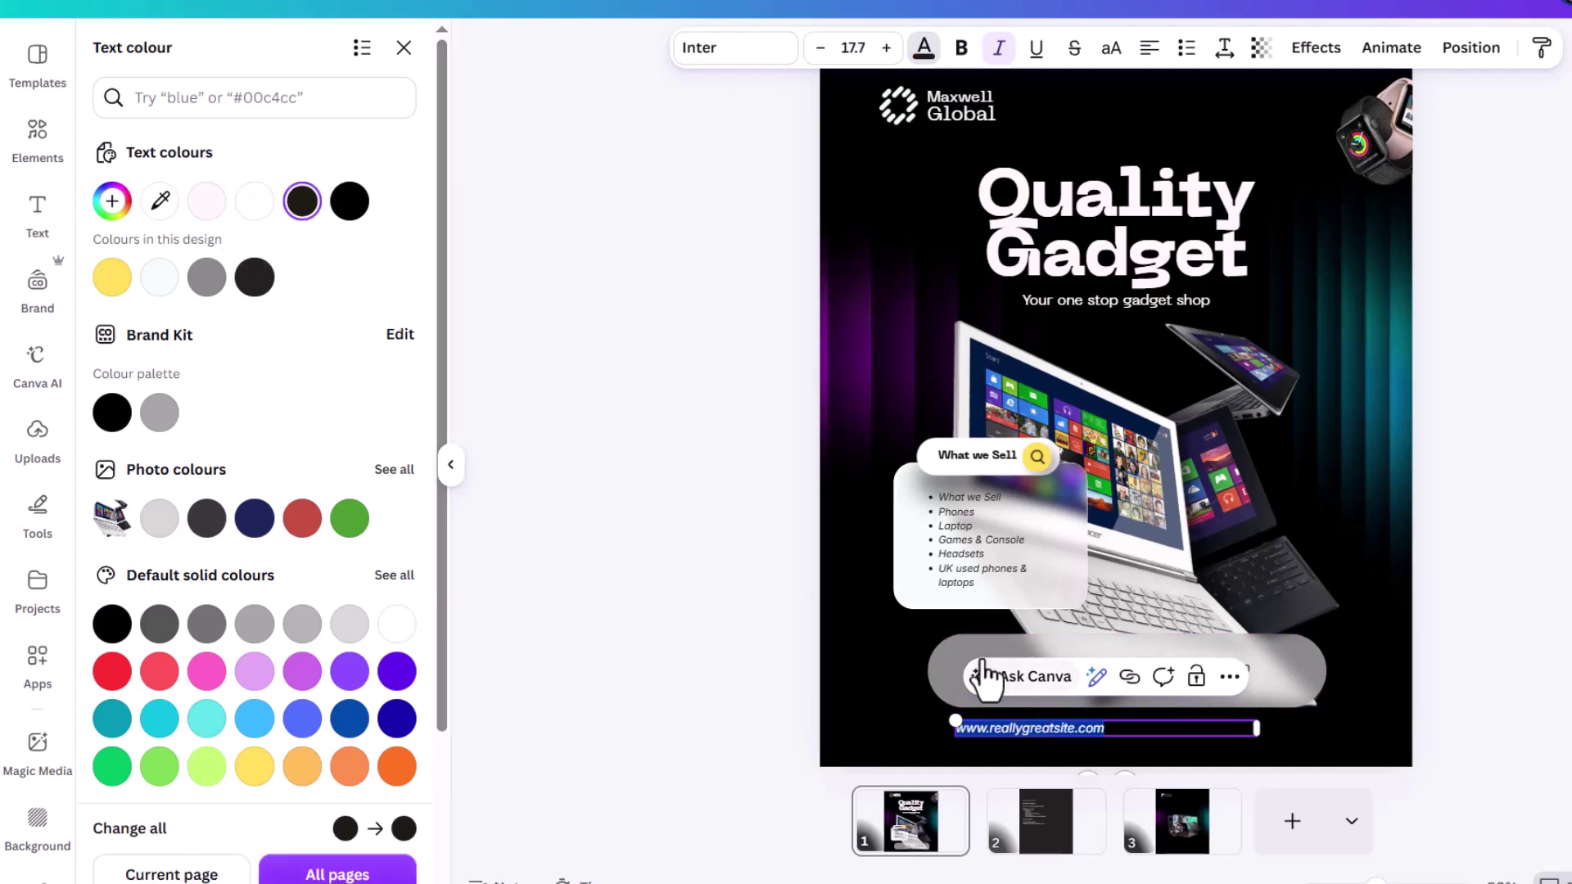
{"action": "left_click", "coordinate": [254, 205]}
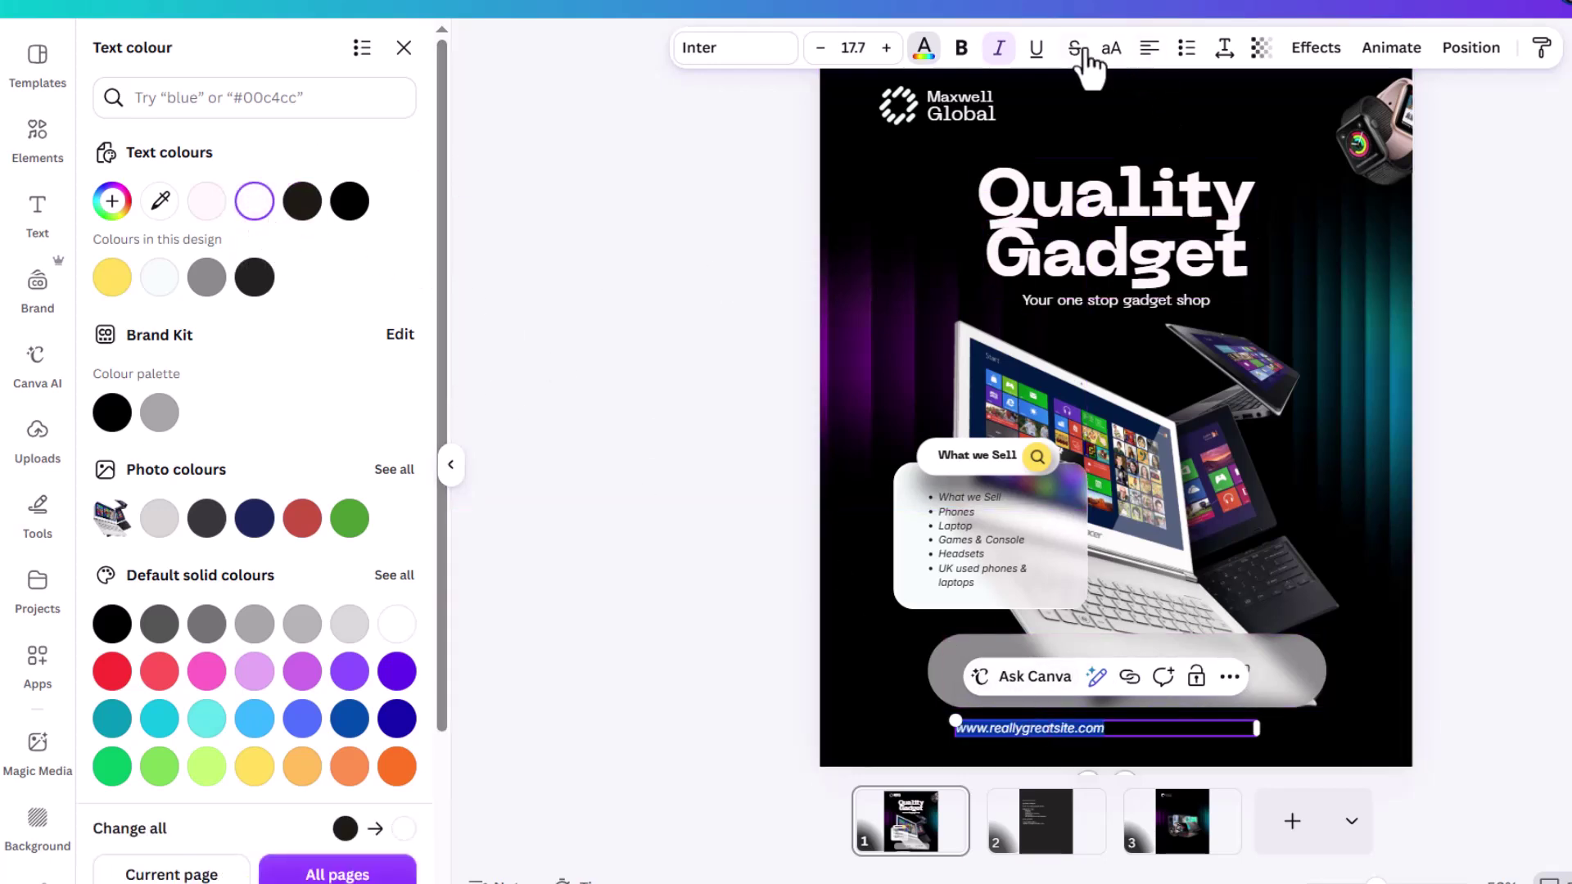
{"action": "left_click", "coordinate": [1148, 53]}
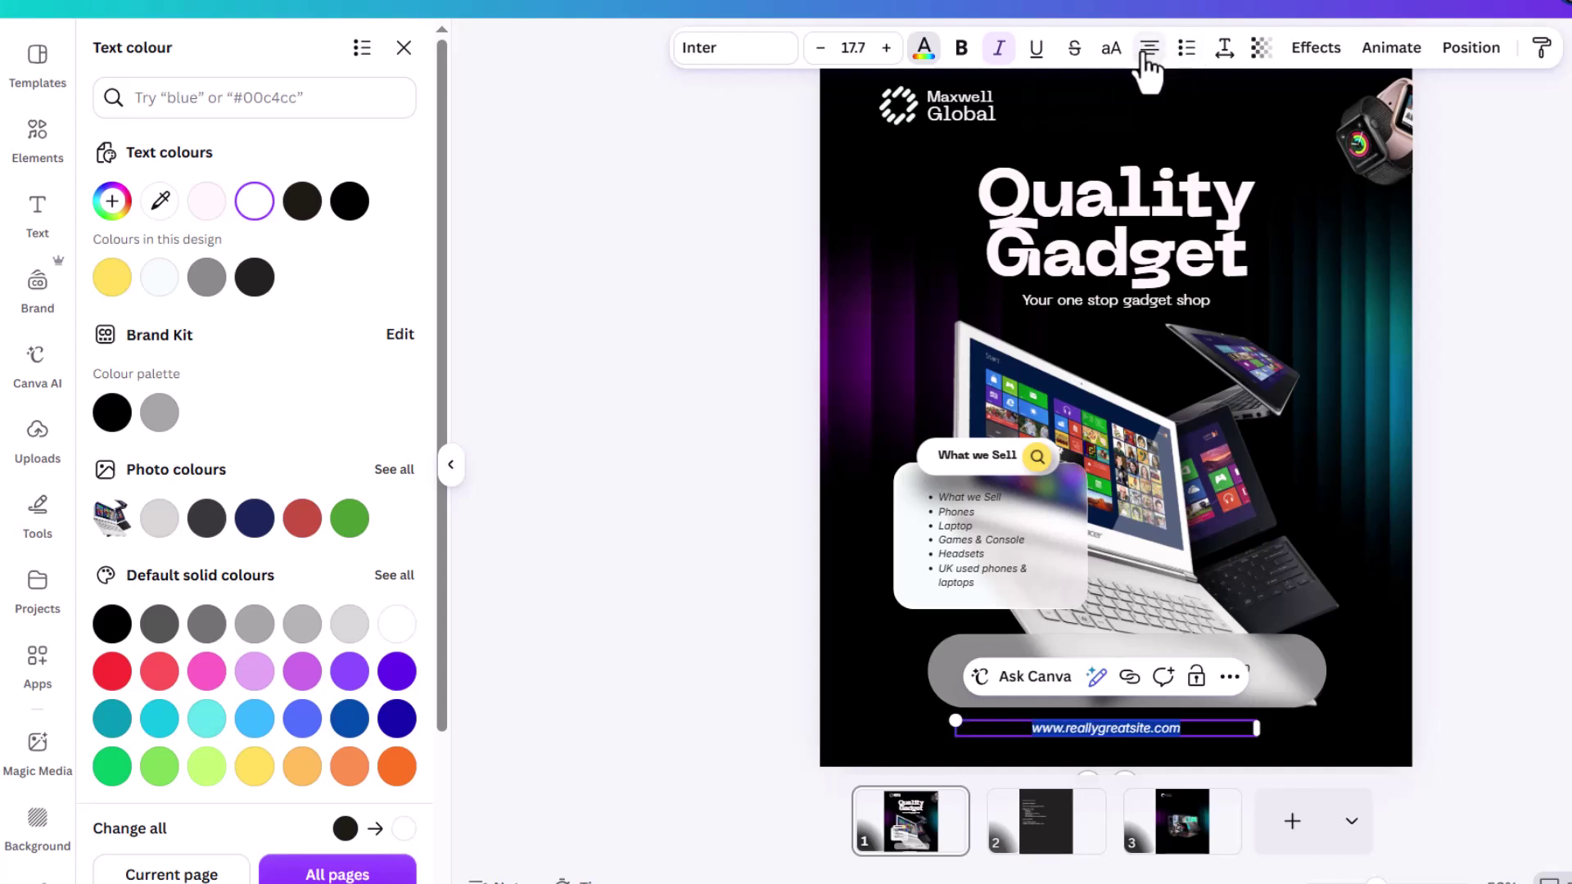
{"action": "left_click", "coordinate": [997, 51]}
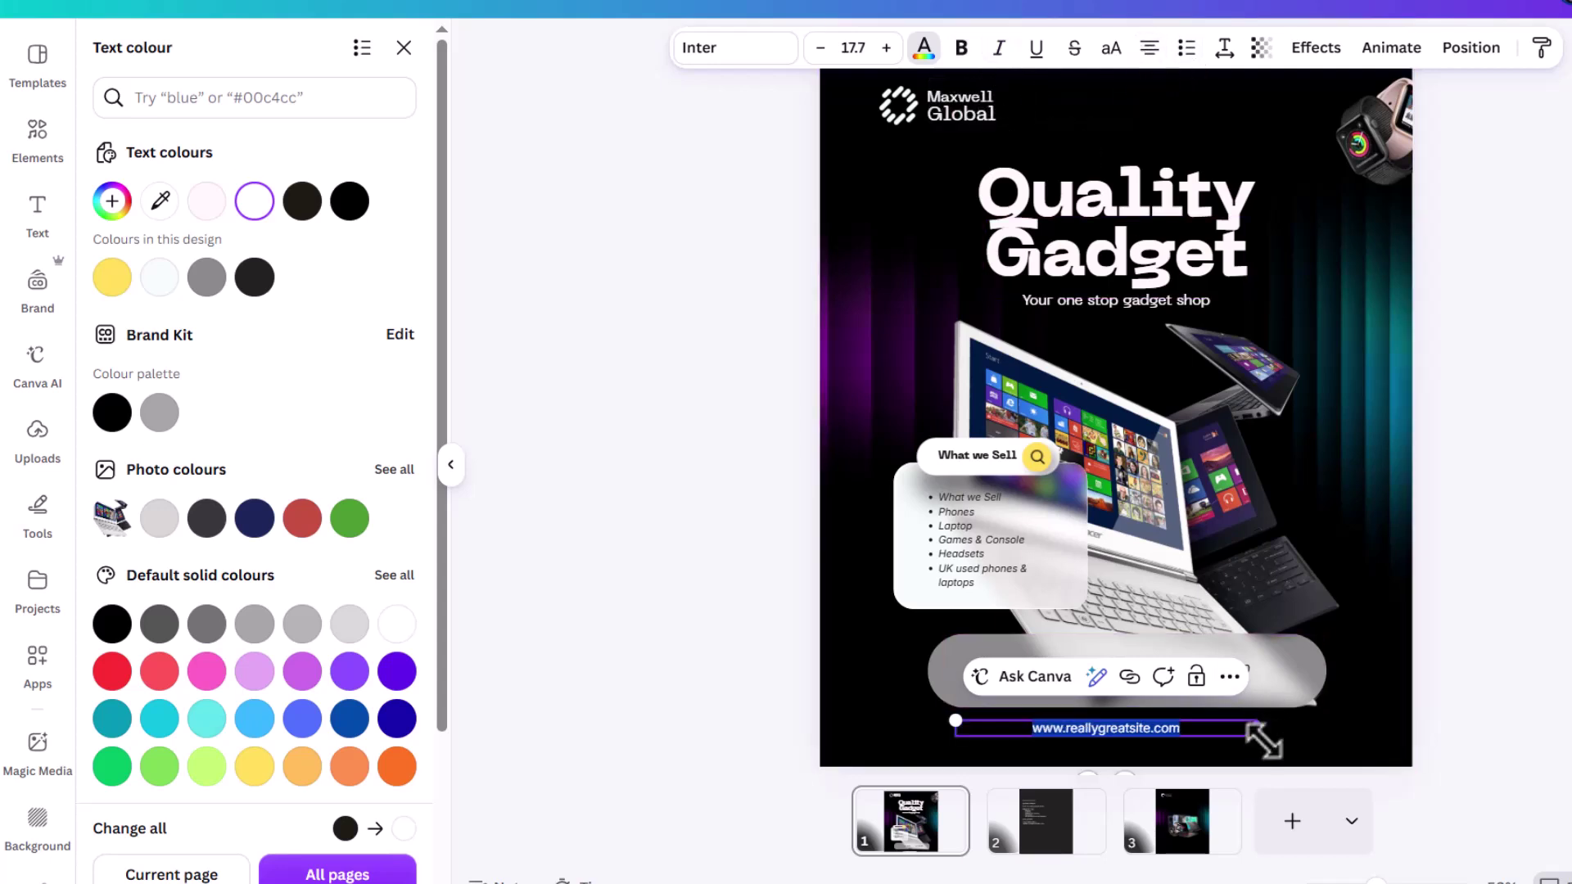
Step: Resize the website text below the contact card to size 15.9 and make it italic
{"action": "left_click_drag", "start_coordinate": [1263, 744], "coordinate": [1302, 747]}
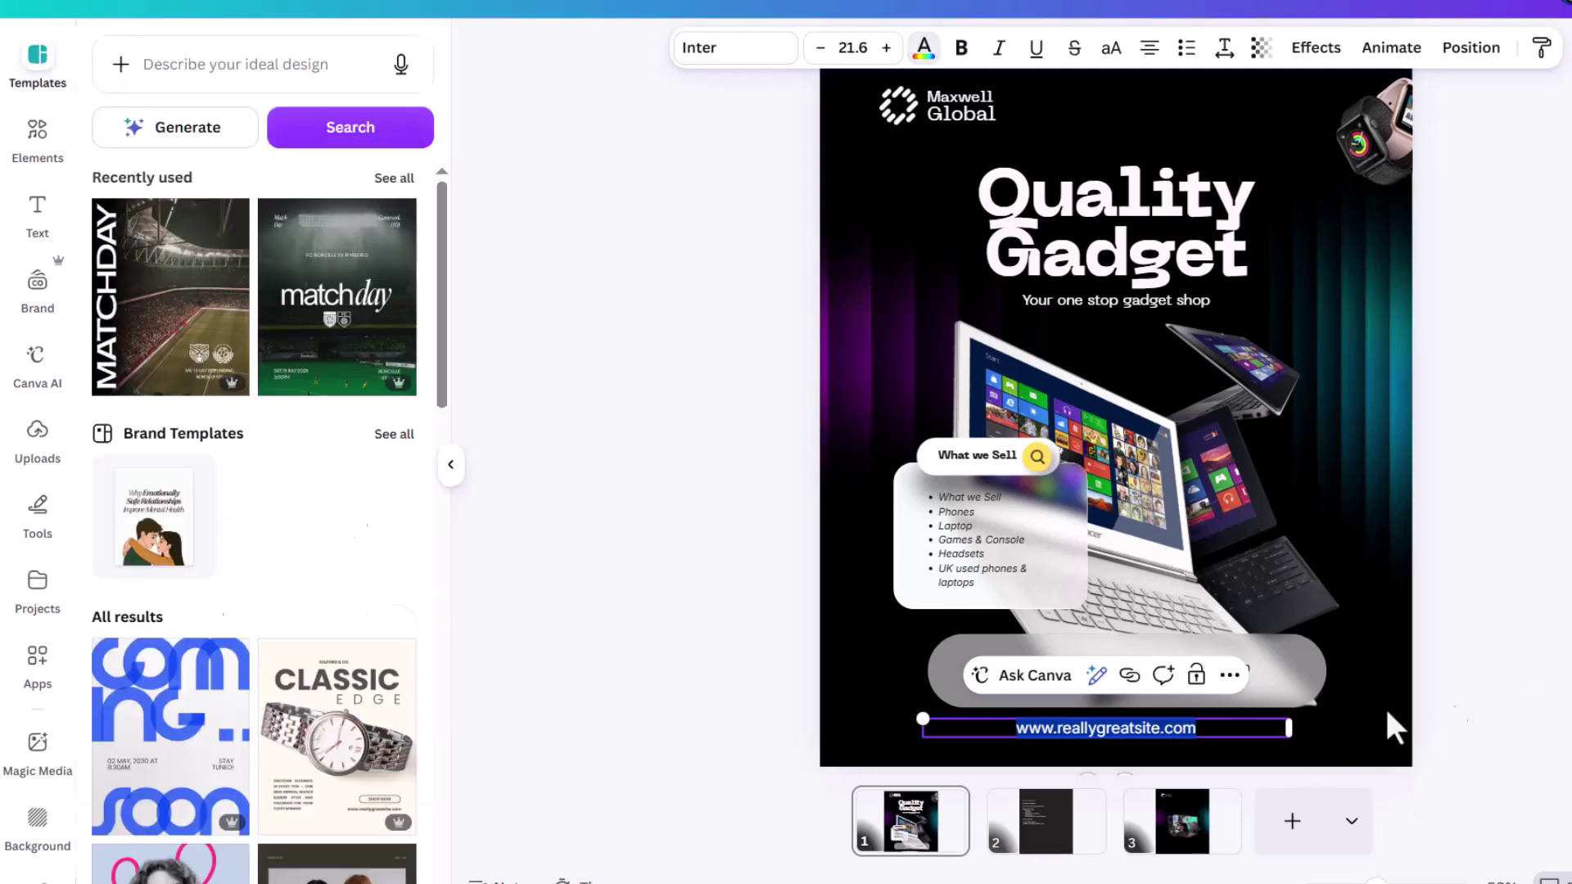
{"action": "left_click", "coordinate": [1376, 745]}
{"action": "left_click_drag", "start_coordinate": [1168, 744], "coordinate": [1177, 731]}
{"action": "left_click_drag", "start_coordinate": [1308, 738], "coordinate": [1269, 721]}
{"action": "left_click", "coordinate": [1168, 737]}
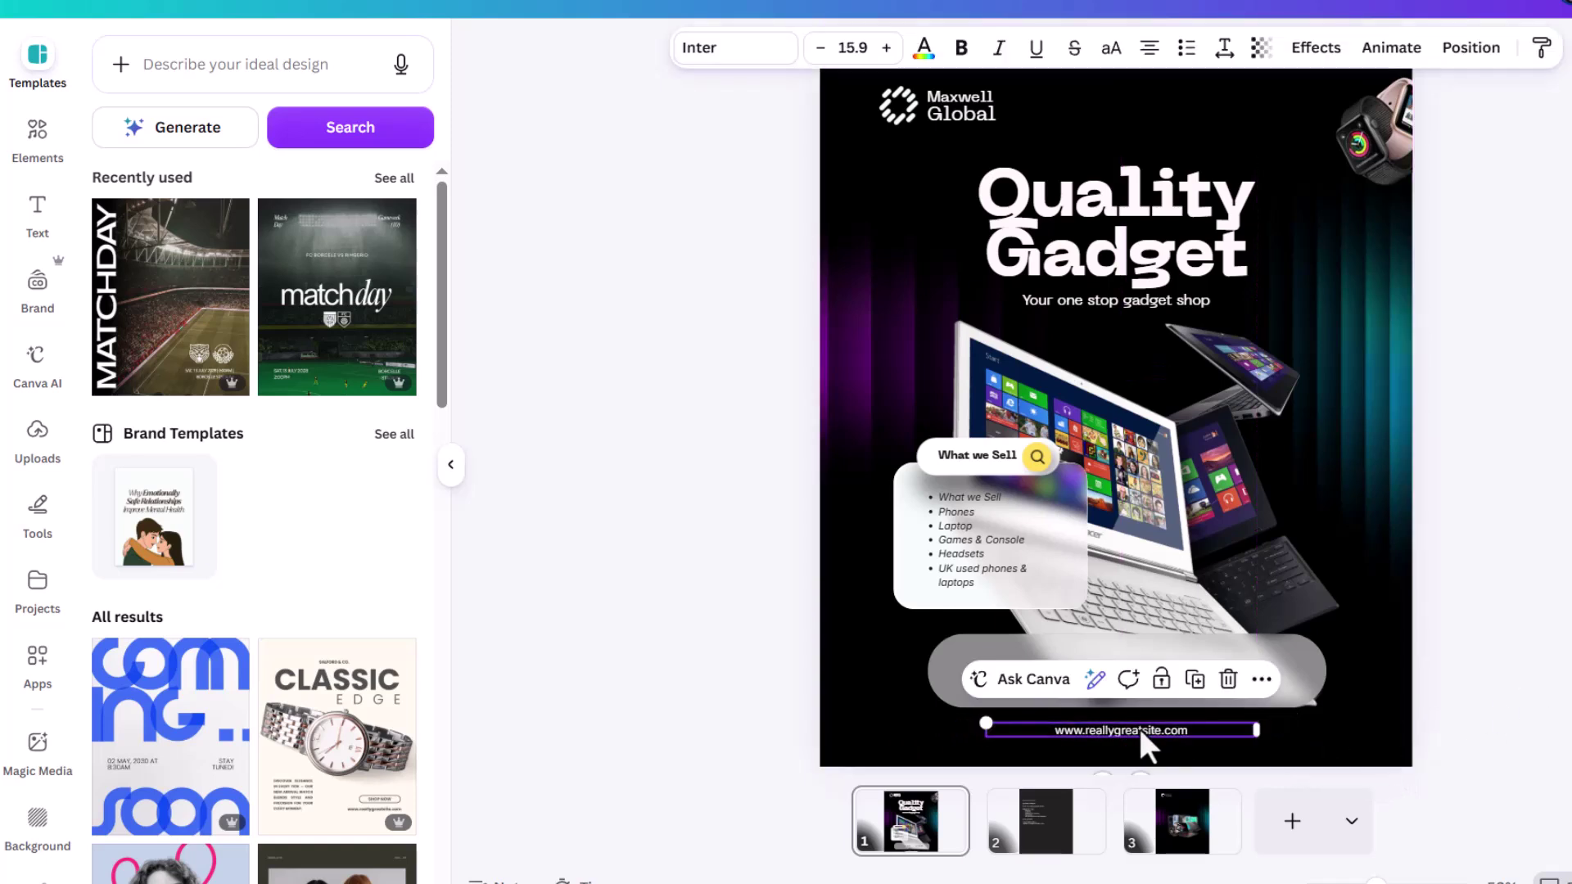
{"action": "left_click", "coordinate": [995, 50]}
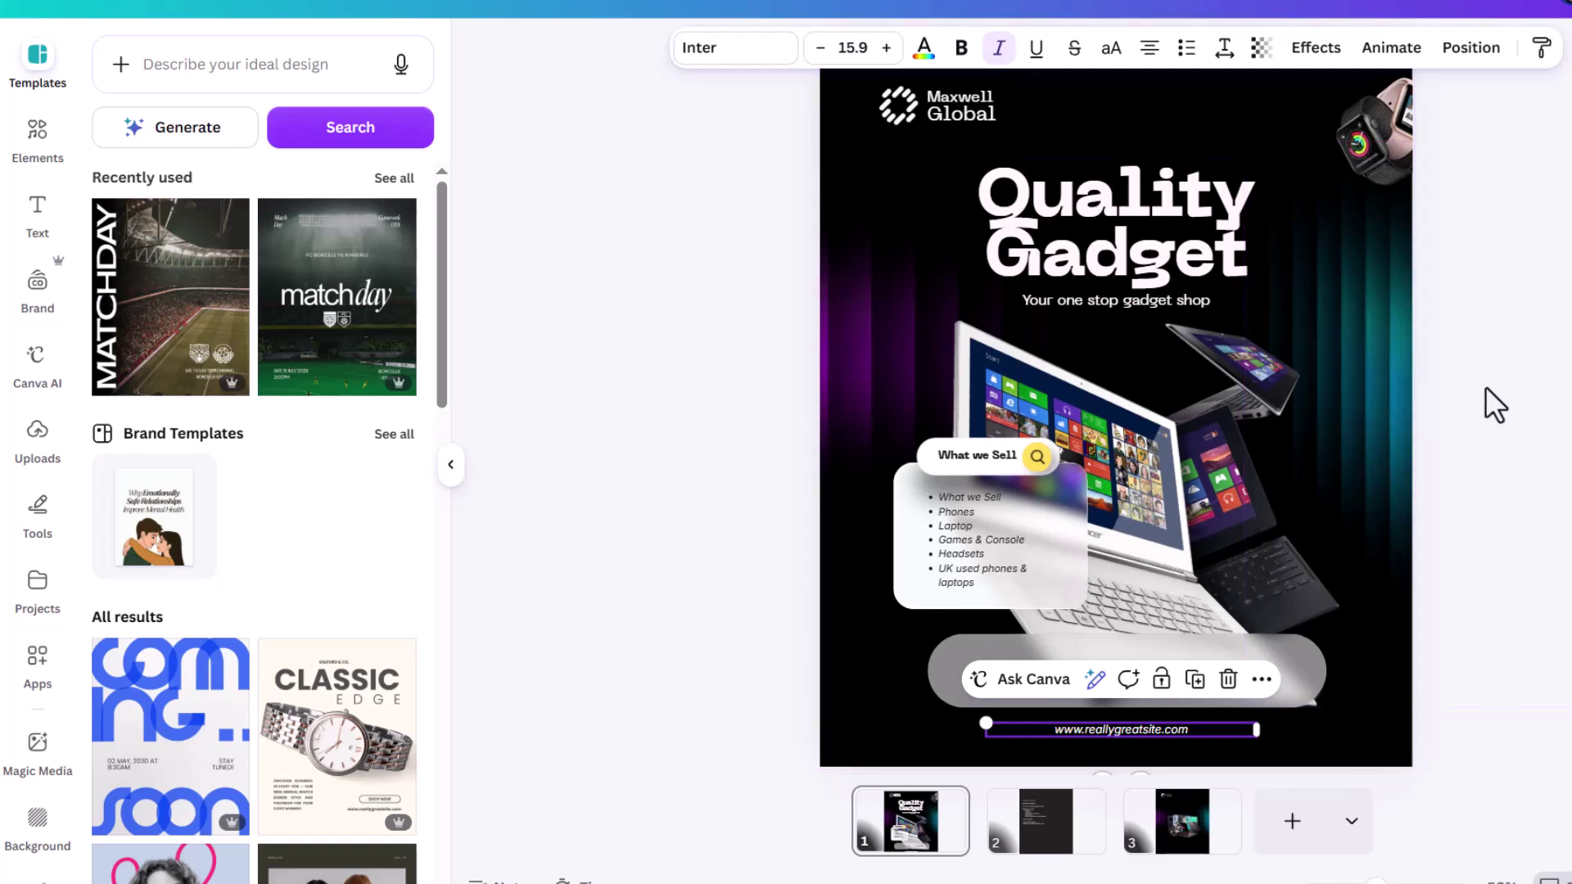
Step: Enlarge the website text slightly beneath the contact card
{"action": "key", "text": "ctrl+minus"}
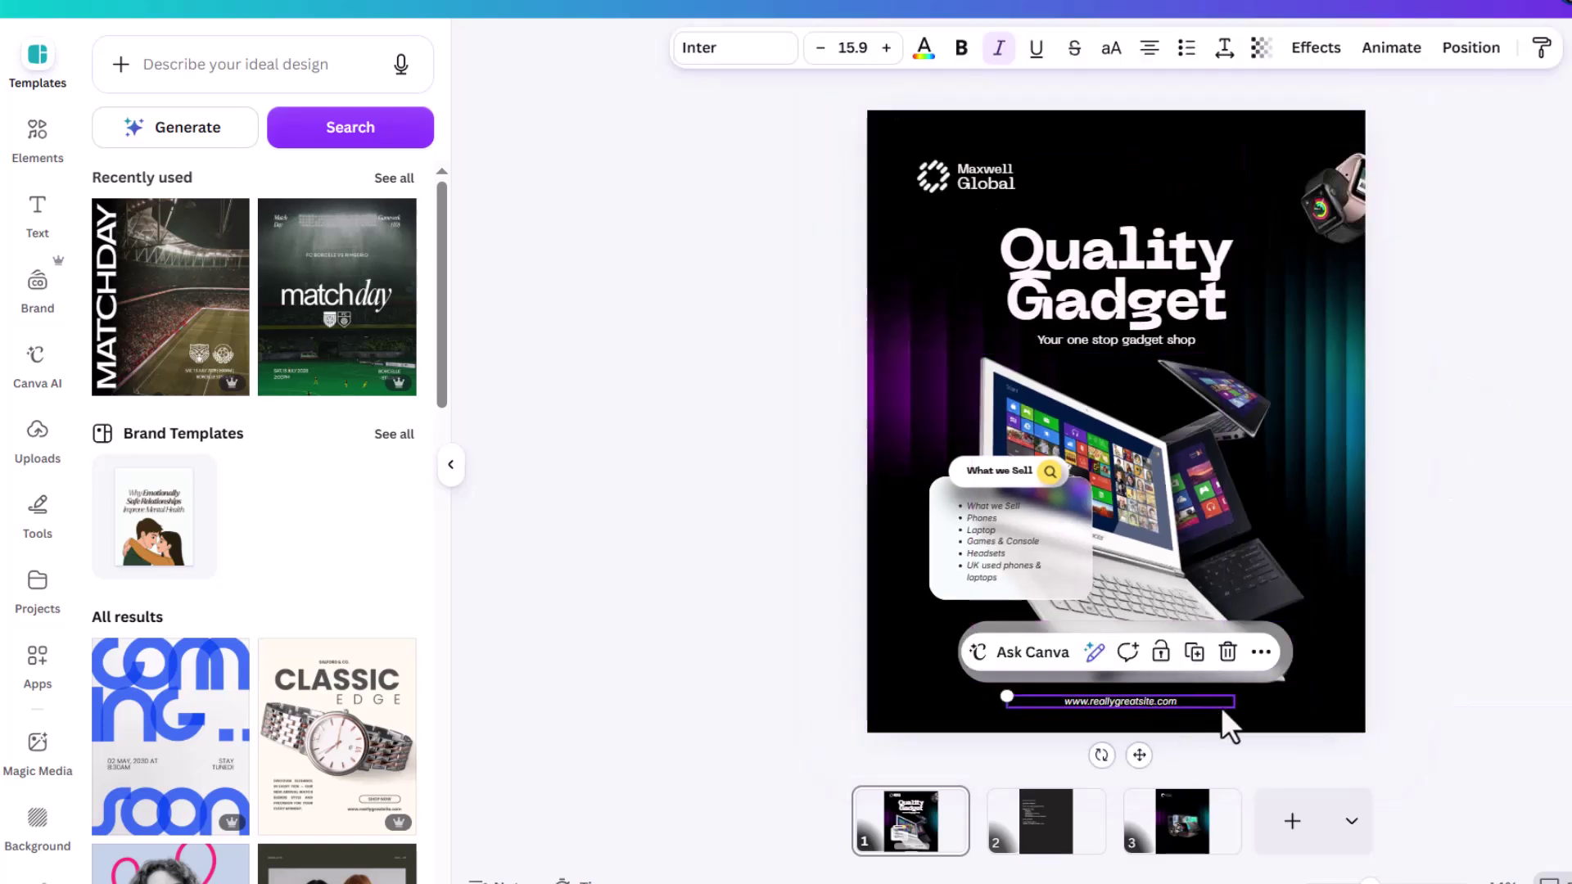
{"action": "left_click_drag", "start_coordinate": [1228, 705], "coordinate": [1258, 709]}
{"action": "left_click", "coordinate": [1392, 669]}
{"action": "scroll", "coordinate": [1327, 573], "scroll_direction": "up", "scroll_amount": 3}
{"action": "scroll", "coordinate": [1256, 509], "scroll_direction": "down", "scroll_amount": 5}
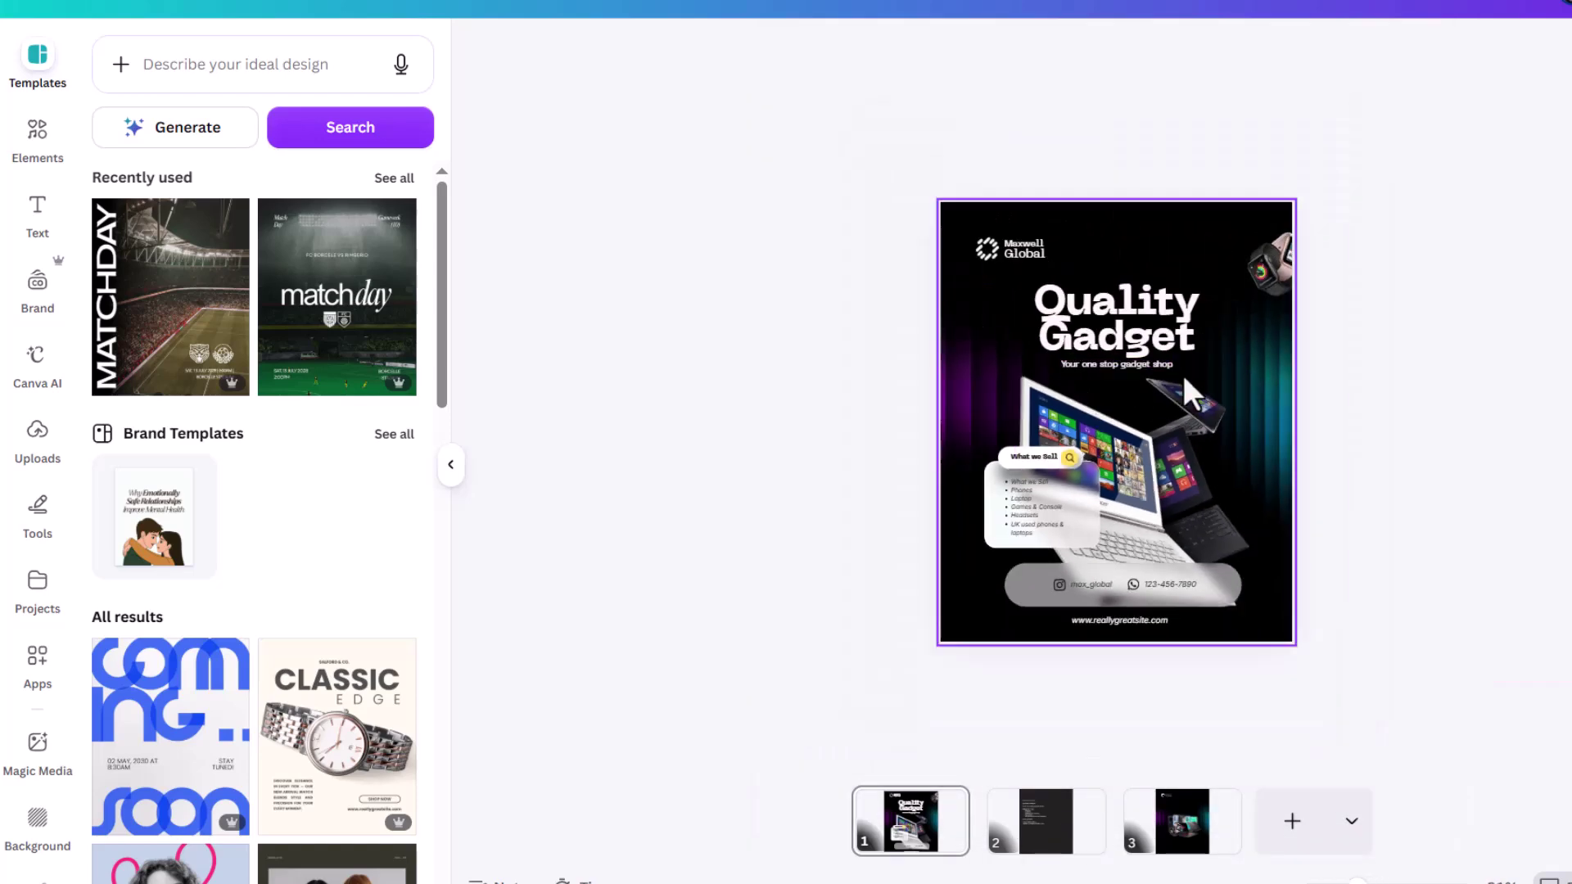
Step: Duplicate the smartwatch image into the flyer's bottom-left corner, enlarged and partly off the page edge
{"action": "left_click_drag", "start_coordinate": [1482, 270], "coordinate": [1259, 273]}
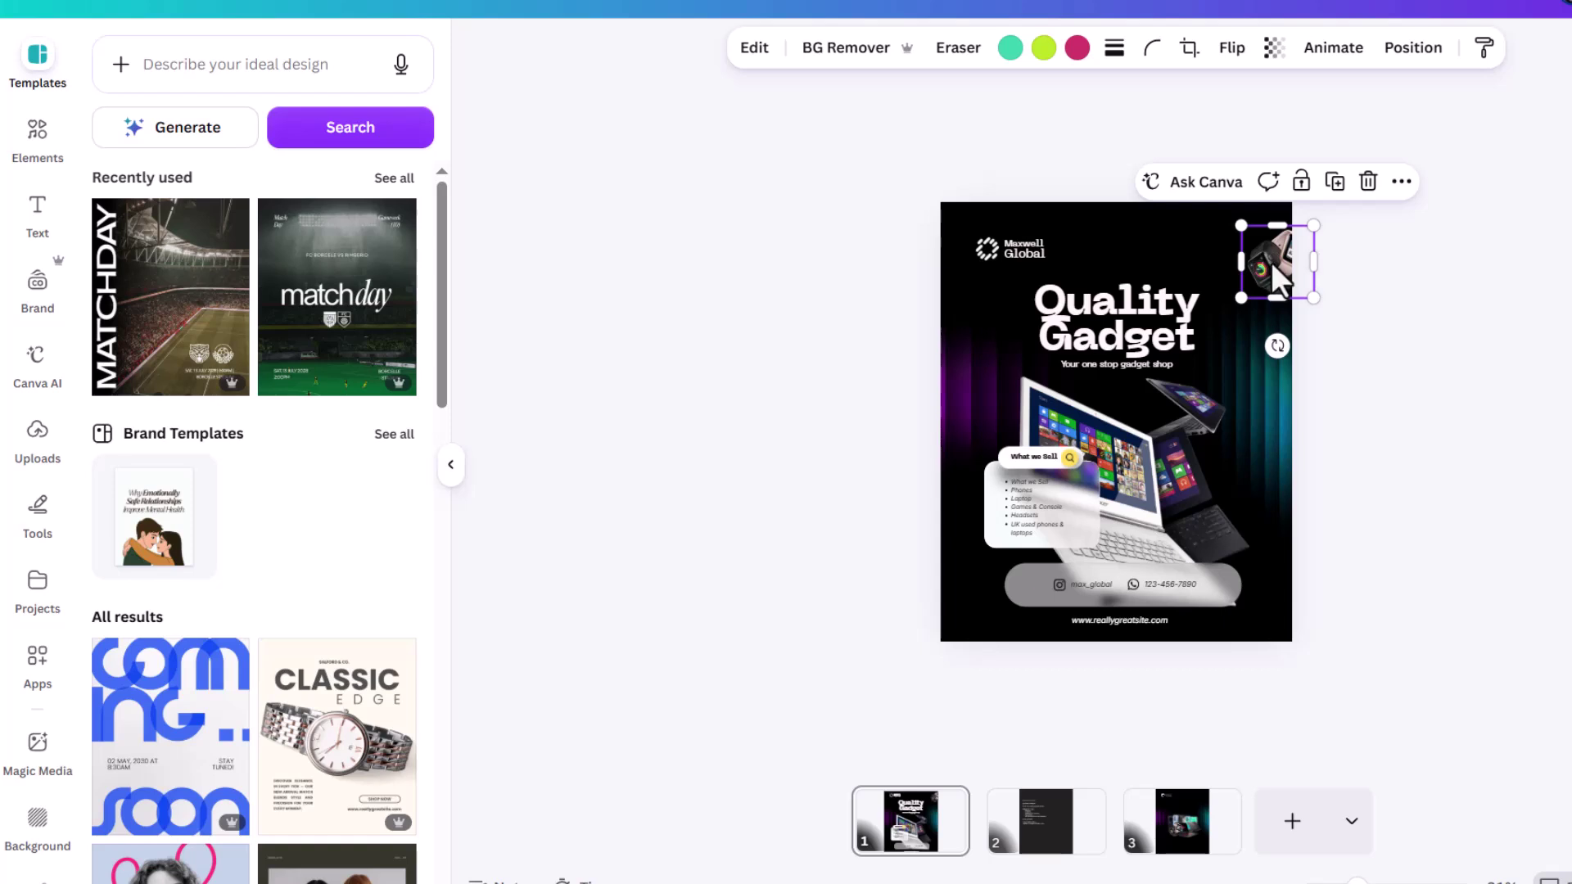
{"action": "left_click_drag", "start_coordinate": [1271, 262], "coordinate": [1025, 673]}
{"action": "left_click_drag", "start_coordinate": [996, 595], "coordinate": [989, 595]}
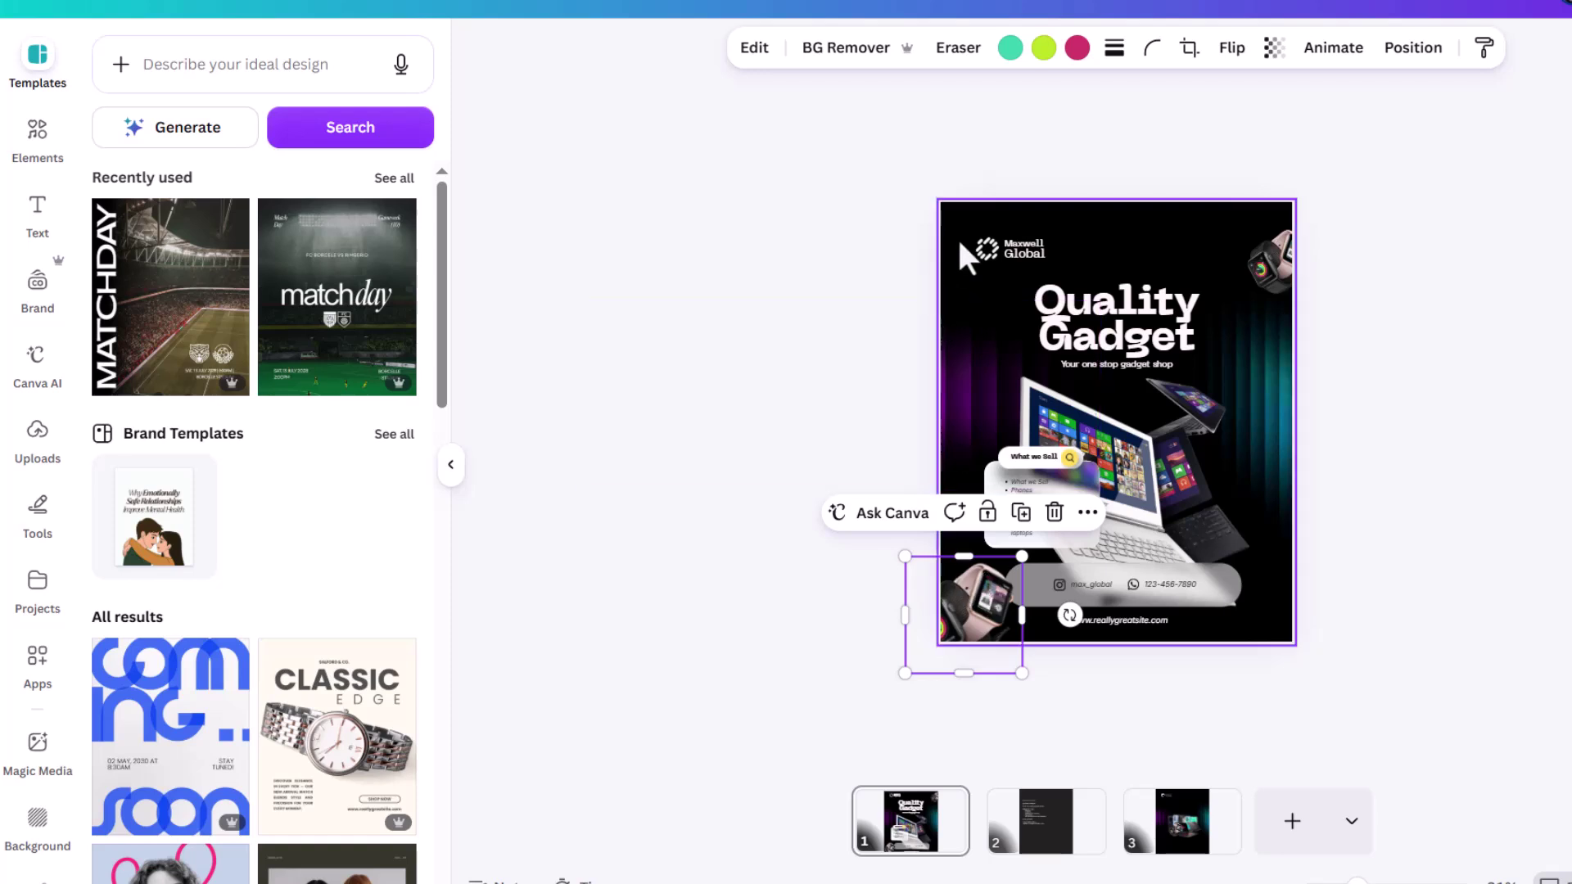
Step: Apply a whole-image blur with intensity 65 to the smartwatch copy in the flyer's bottom-left corner
{"action": "left_click", "coordinate": [751, 50]}
{"action": "left_click", "coordinate": [395, 209]}
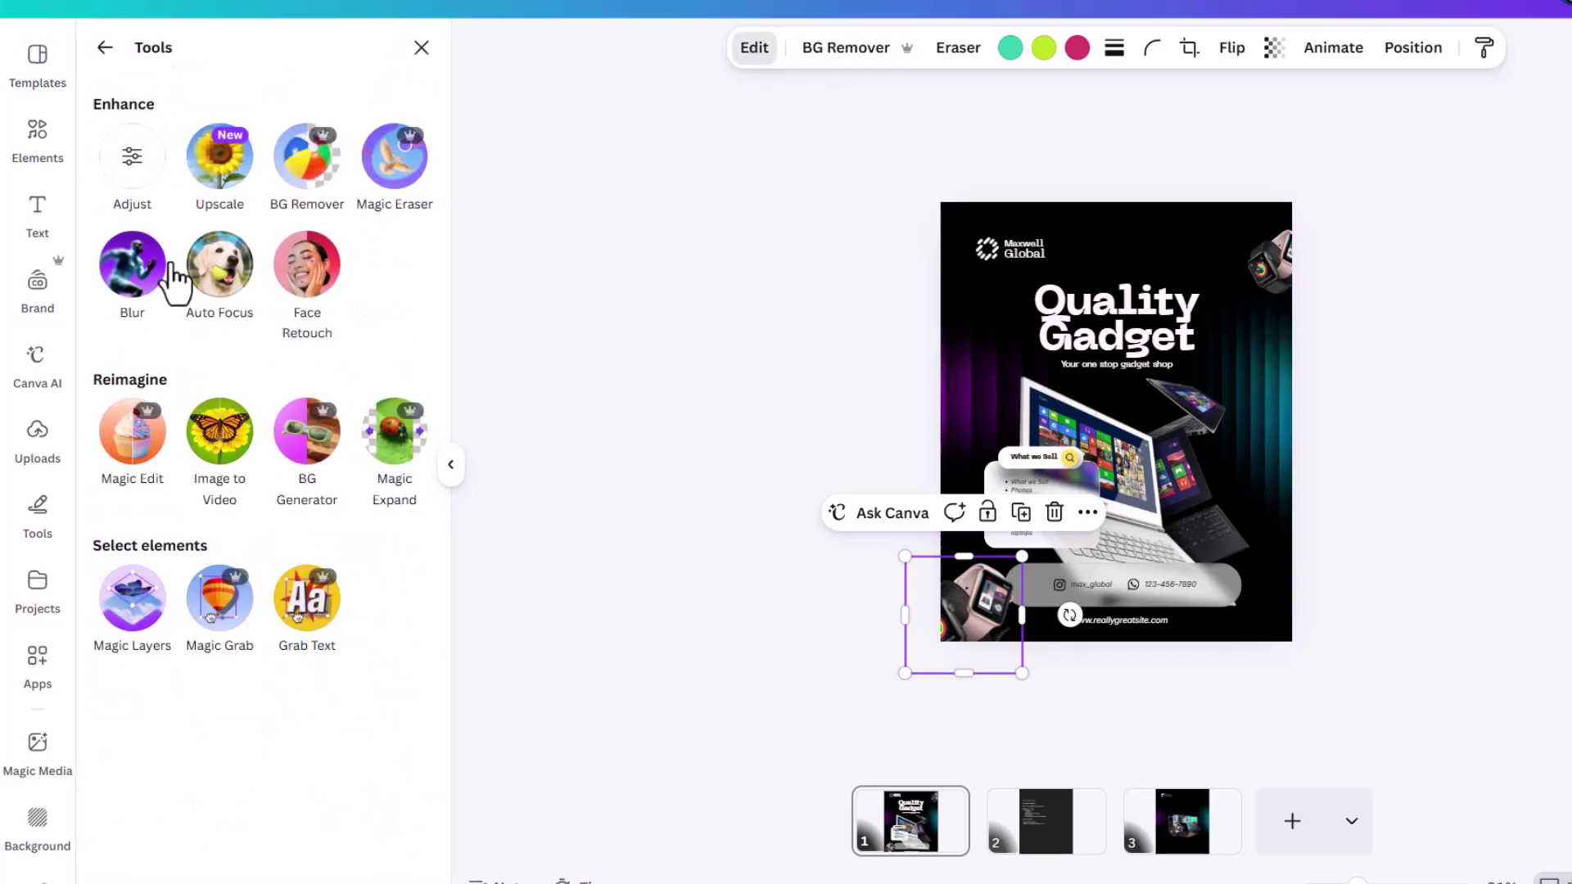
{"action": "left_click", "coordinate": [133, 266]}
{"action": "left_click_drag", "start_coordinate": [198, 211], "coordinate": [273, 216]}
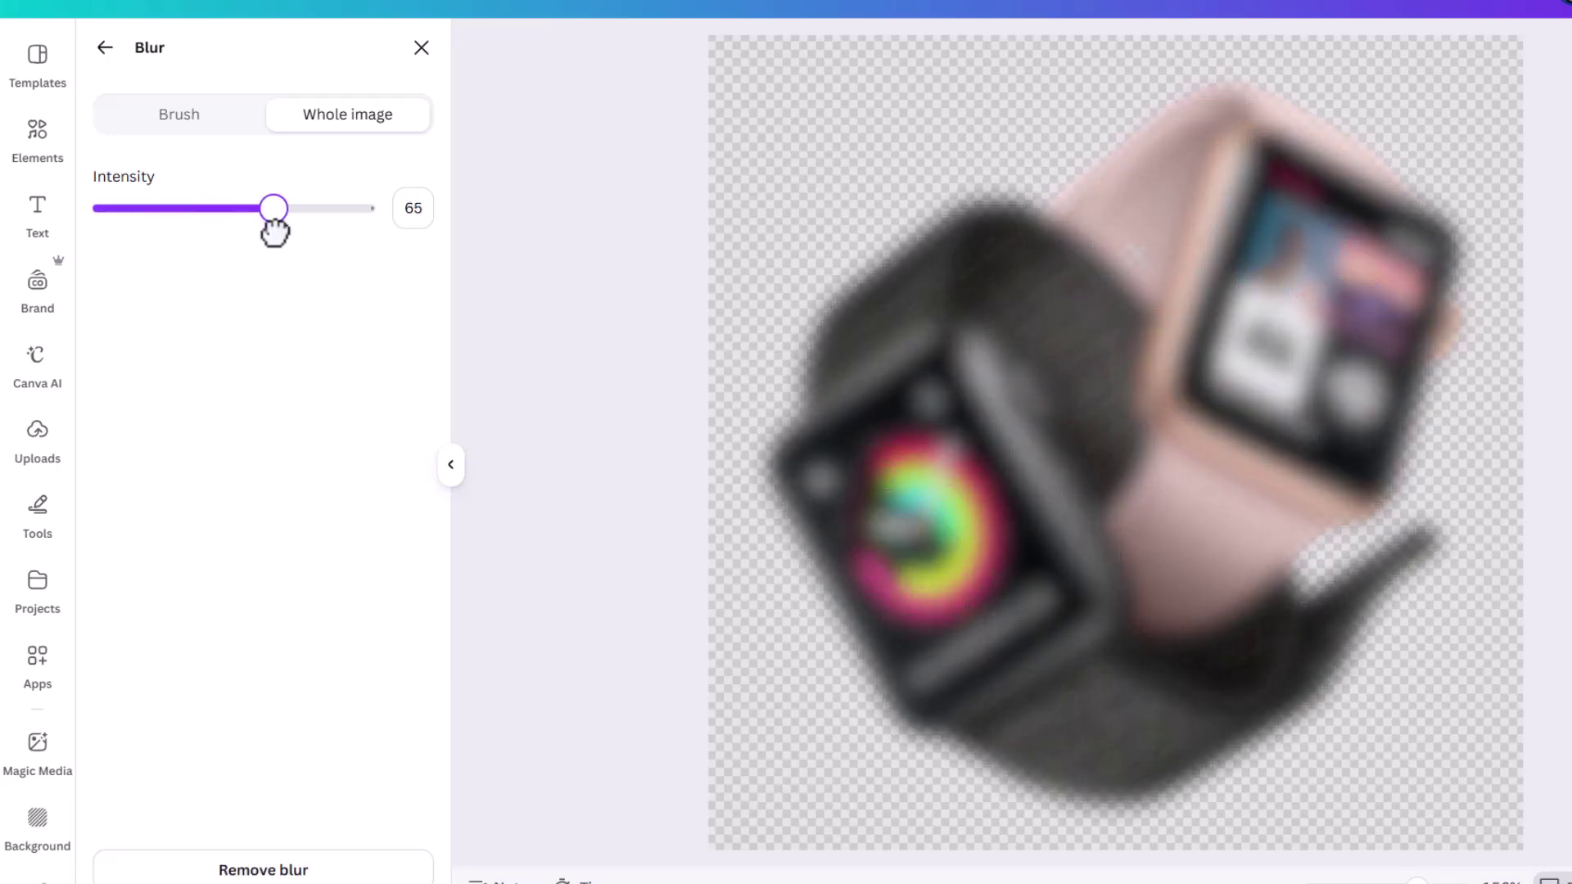
{"action": "left_click", "coordinate": [105, 47]}
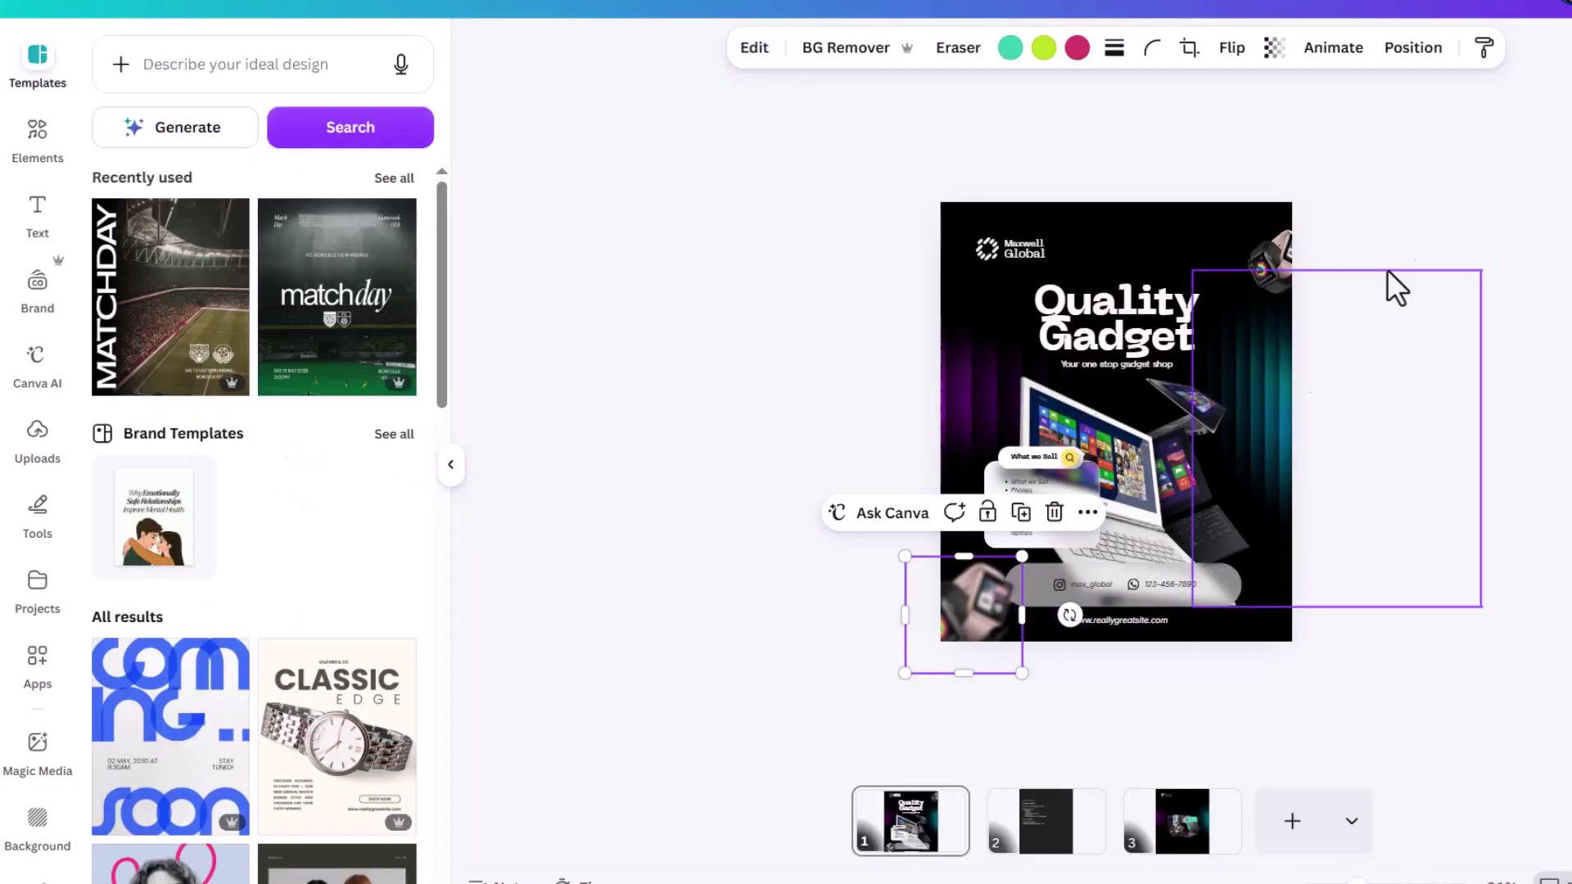
{"action": "left_click", "coordinate": [1412, 334]}
{"action": "key", "text": "ctrl+plus"}
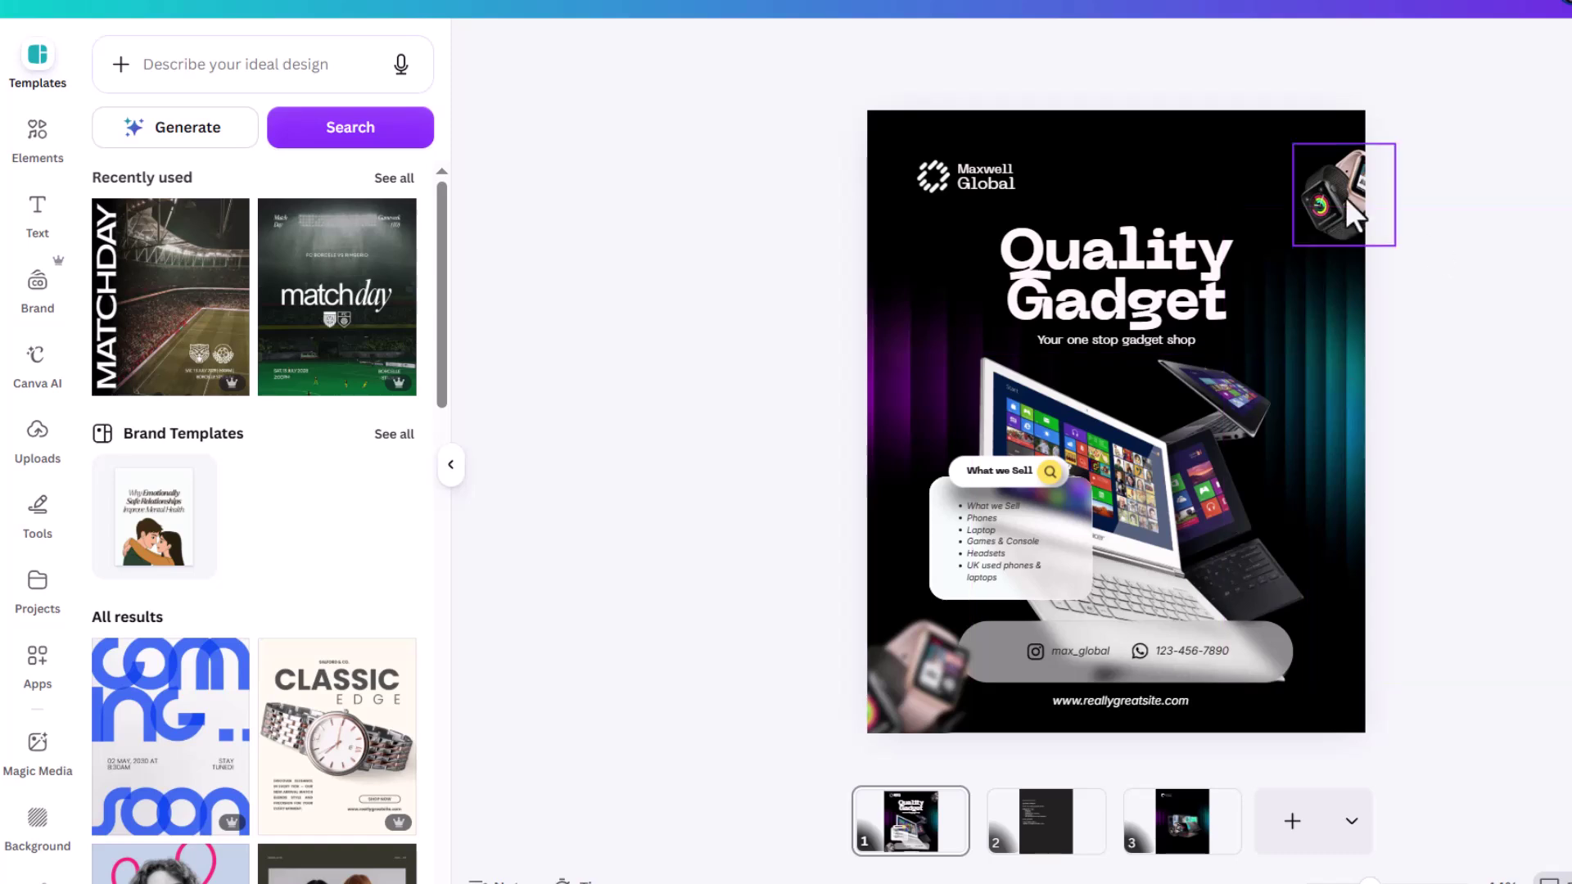
Step: Copy the blurred smartwatch's style onto the smartwatch image in the flyer's top-right corner
{"action": "left_click", "coordinate": [930, 667]}
{"action": "left_click", "coordinate": [1482, 51]}
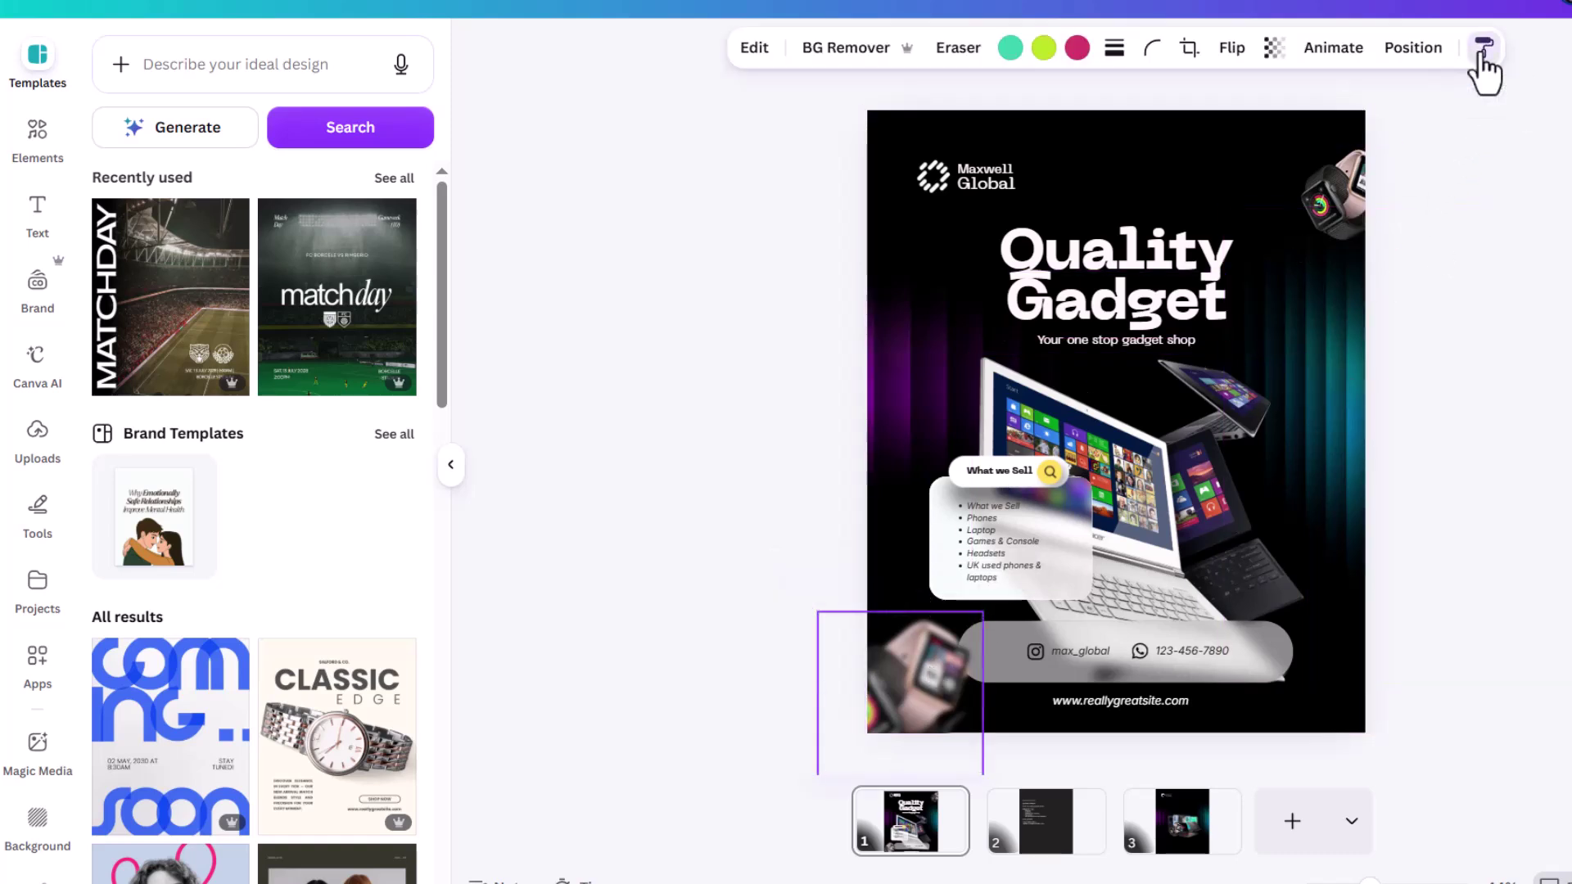
{"action": "left_click", "coordinate": [1351, 200]}
{"action": "key", "text": "Escape"}
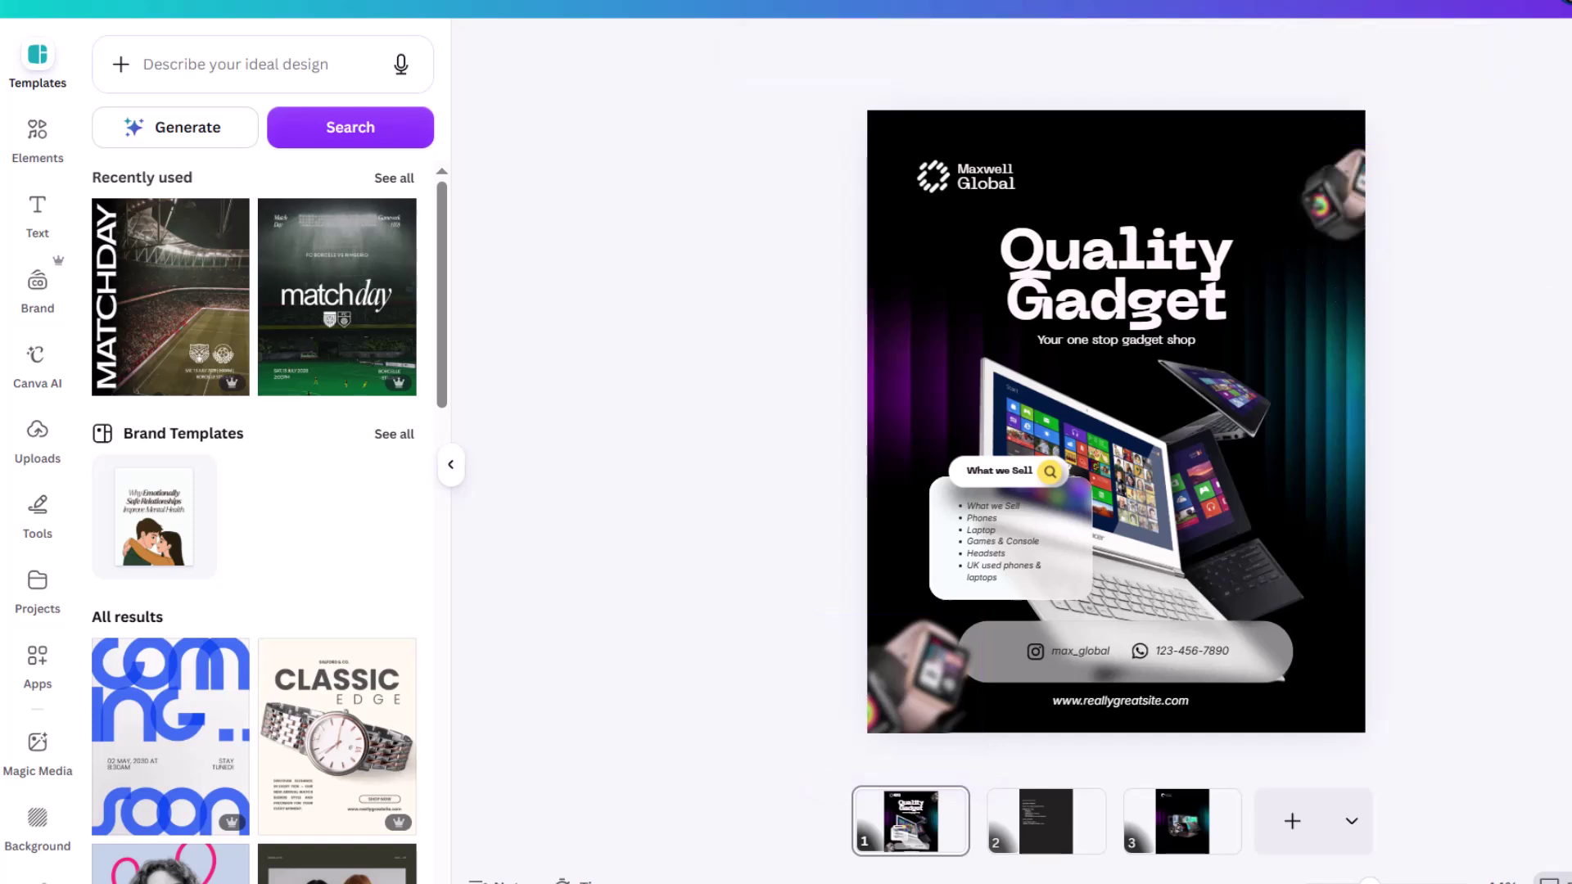
Step: Recolour the headline word "Quality" yellow #FFDE59
{"action": "left_click", "coordinate": [1189, 255]}
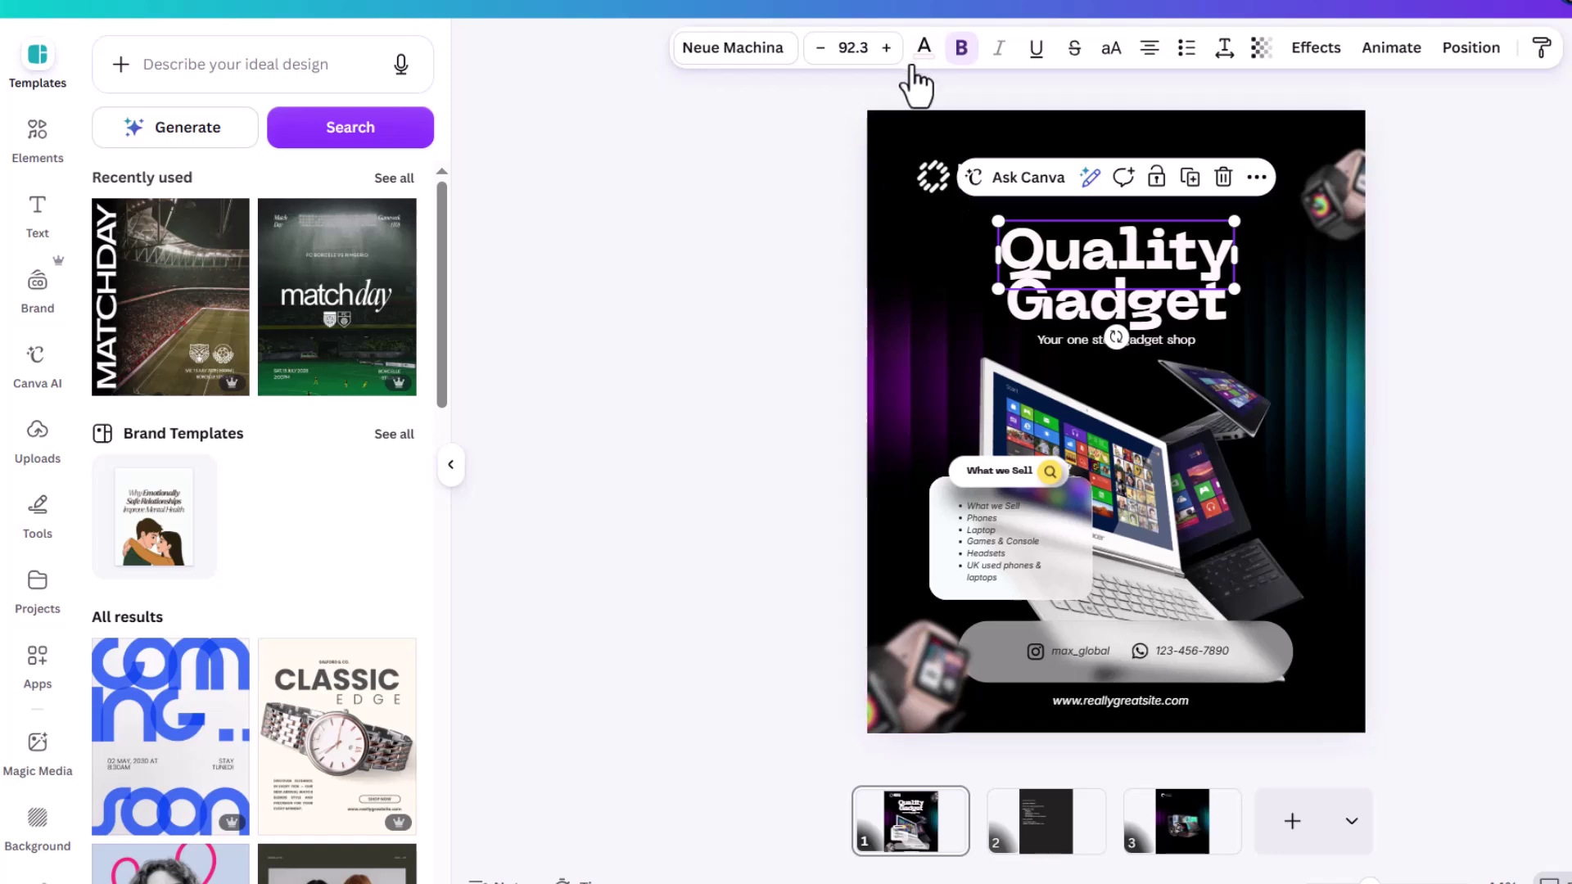
{"action": "left_click", "coordinate": [924, 49]}
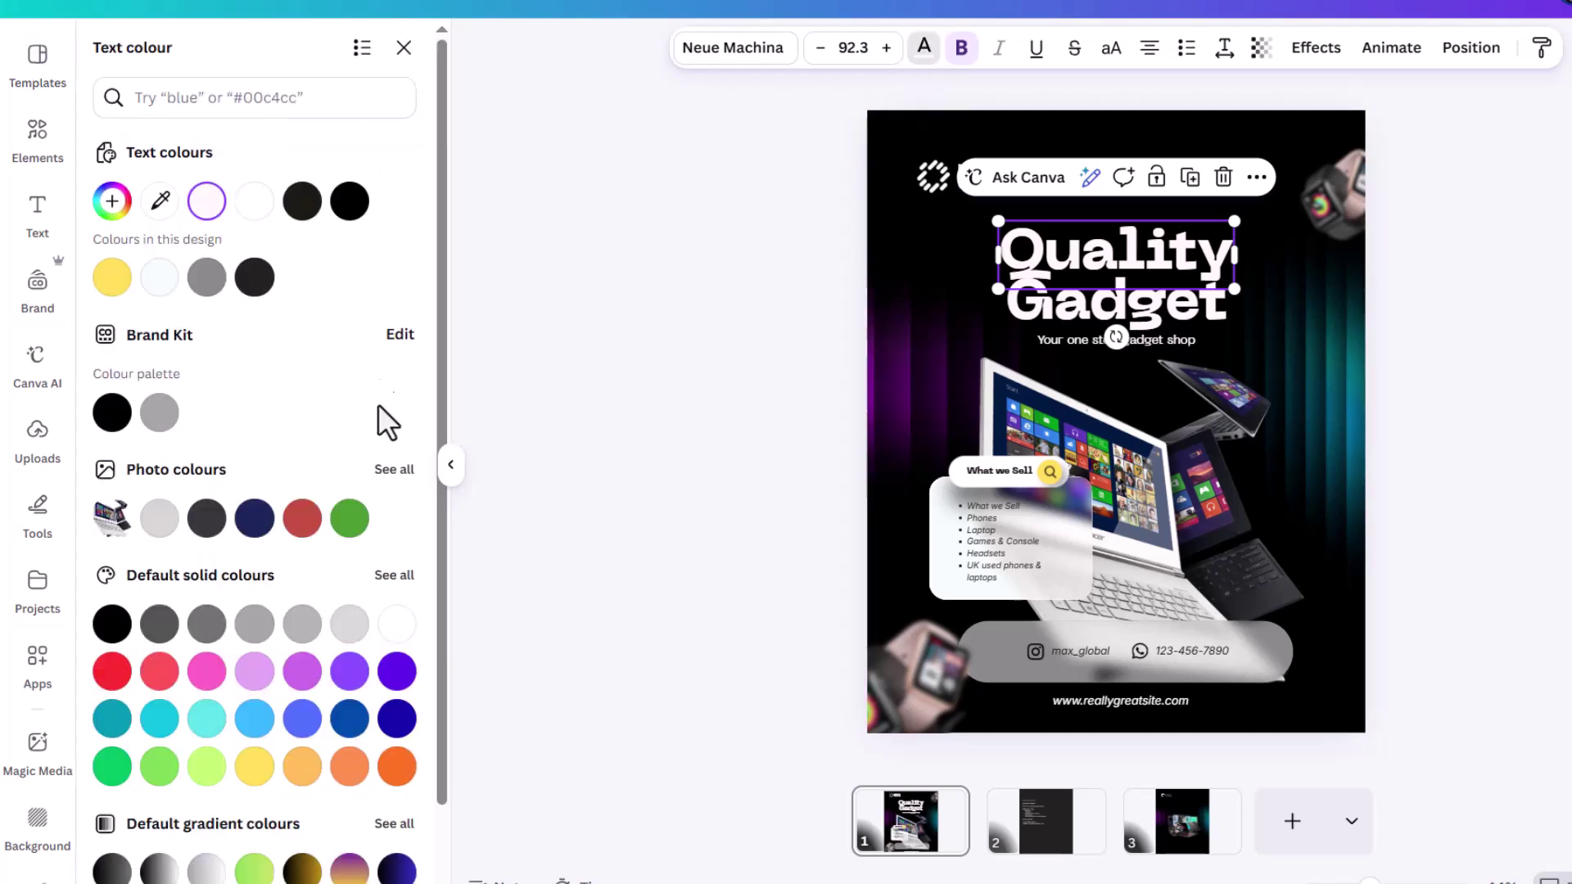
{"action": "left_click", "coordinate": [112, 278]}
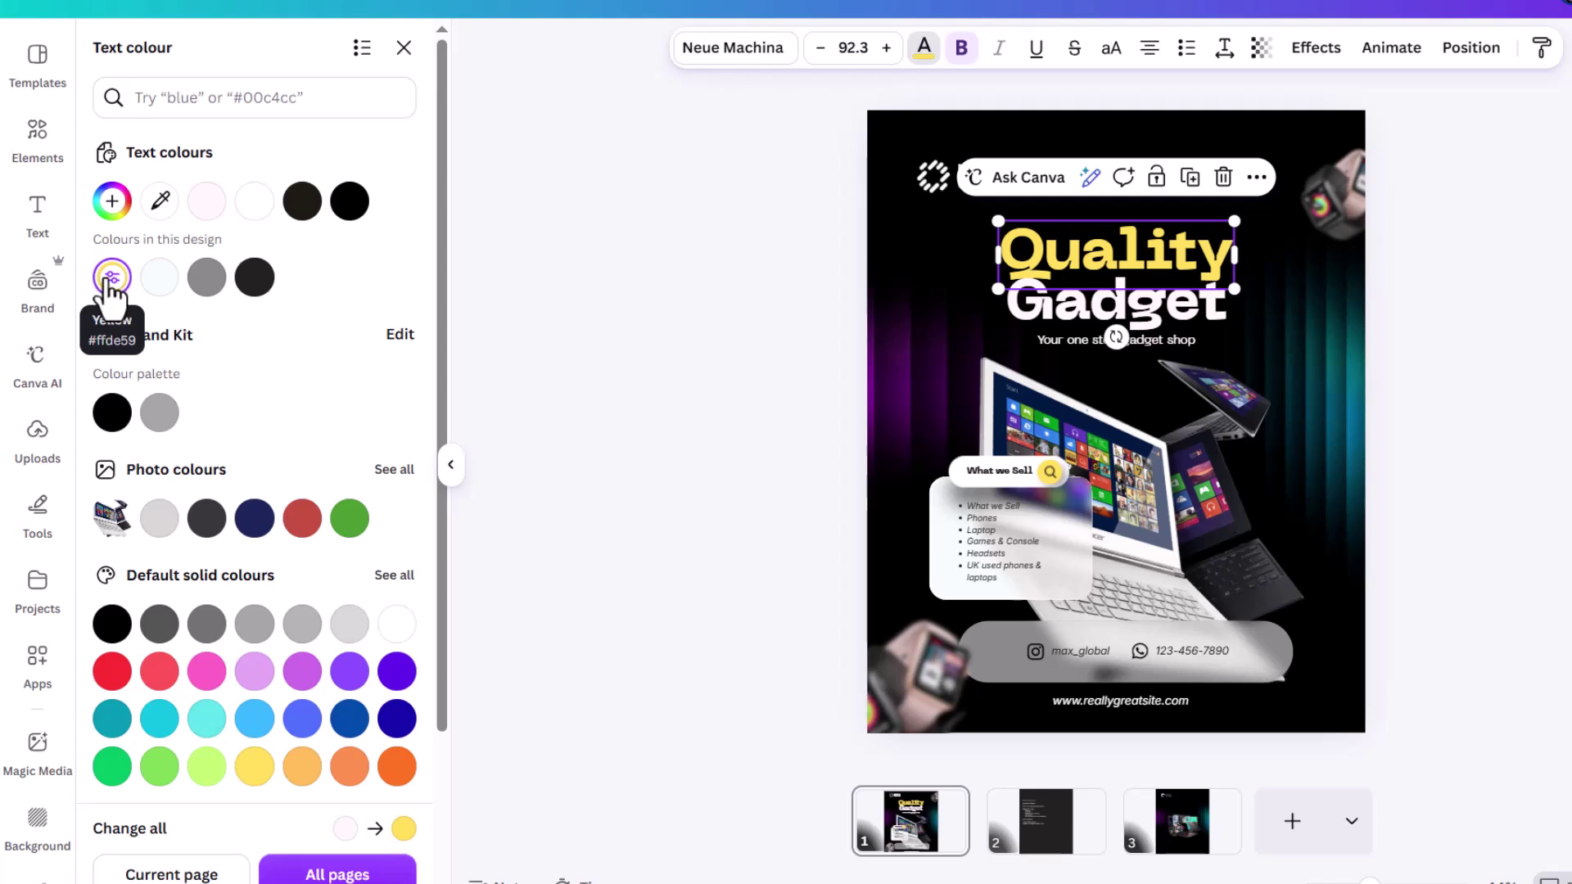
{"action": "left_click", "coordinate": [1010, 308]}
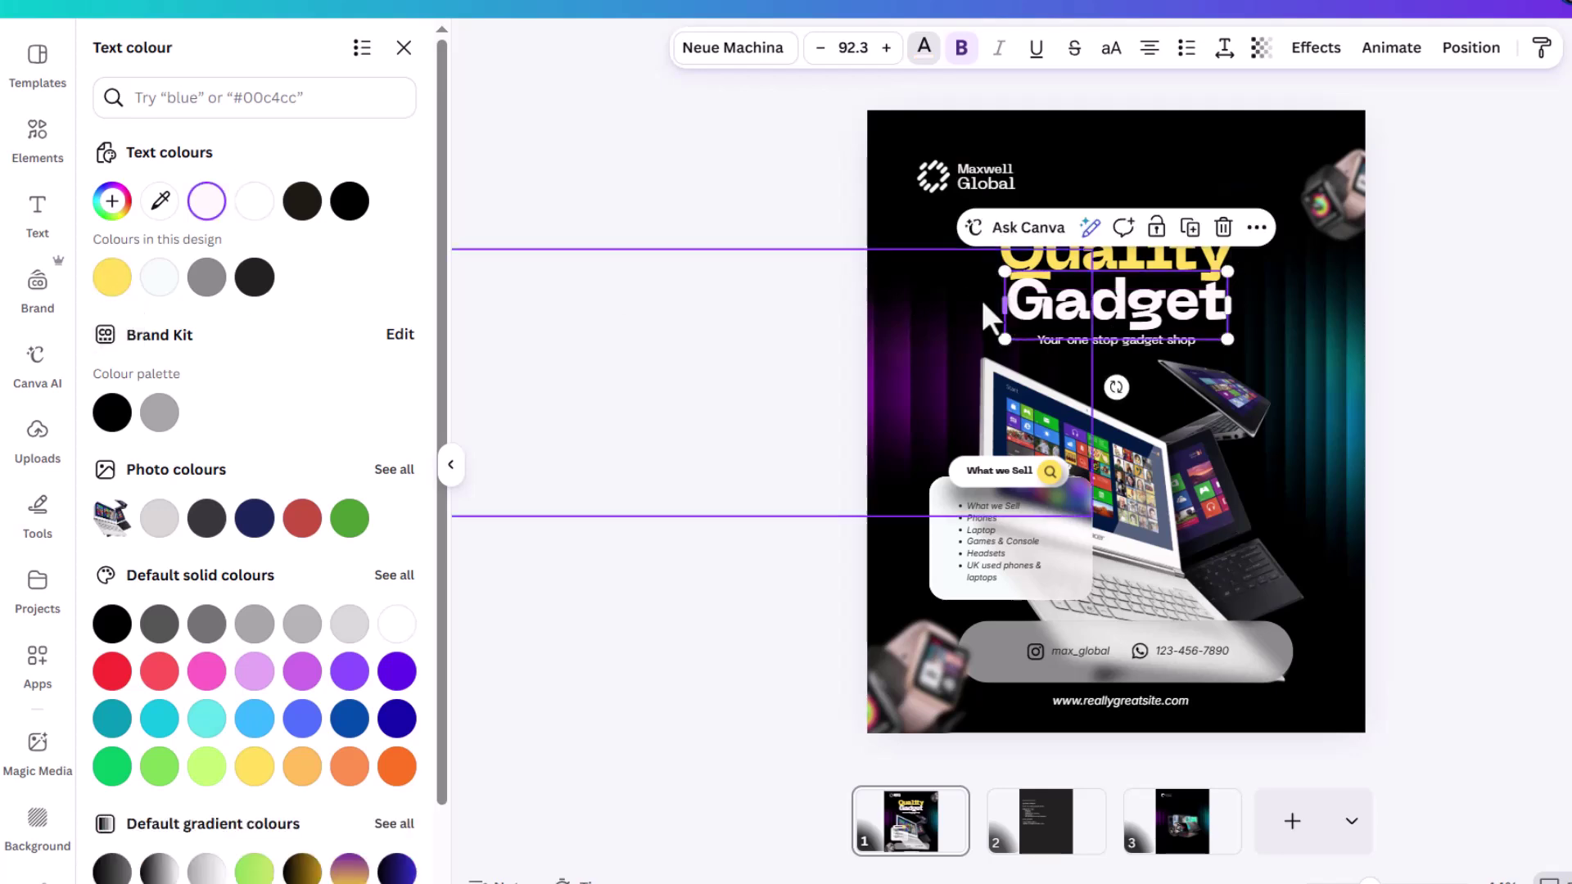
{"action": "key", "text": "Escape"}
{"action": "key", "text": "Escape"}
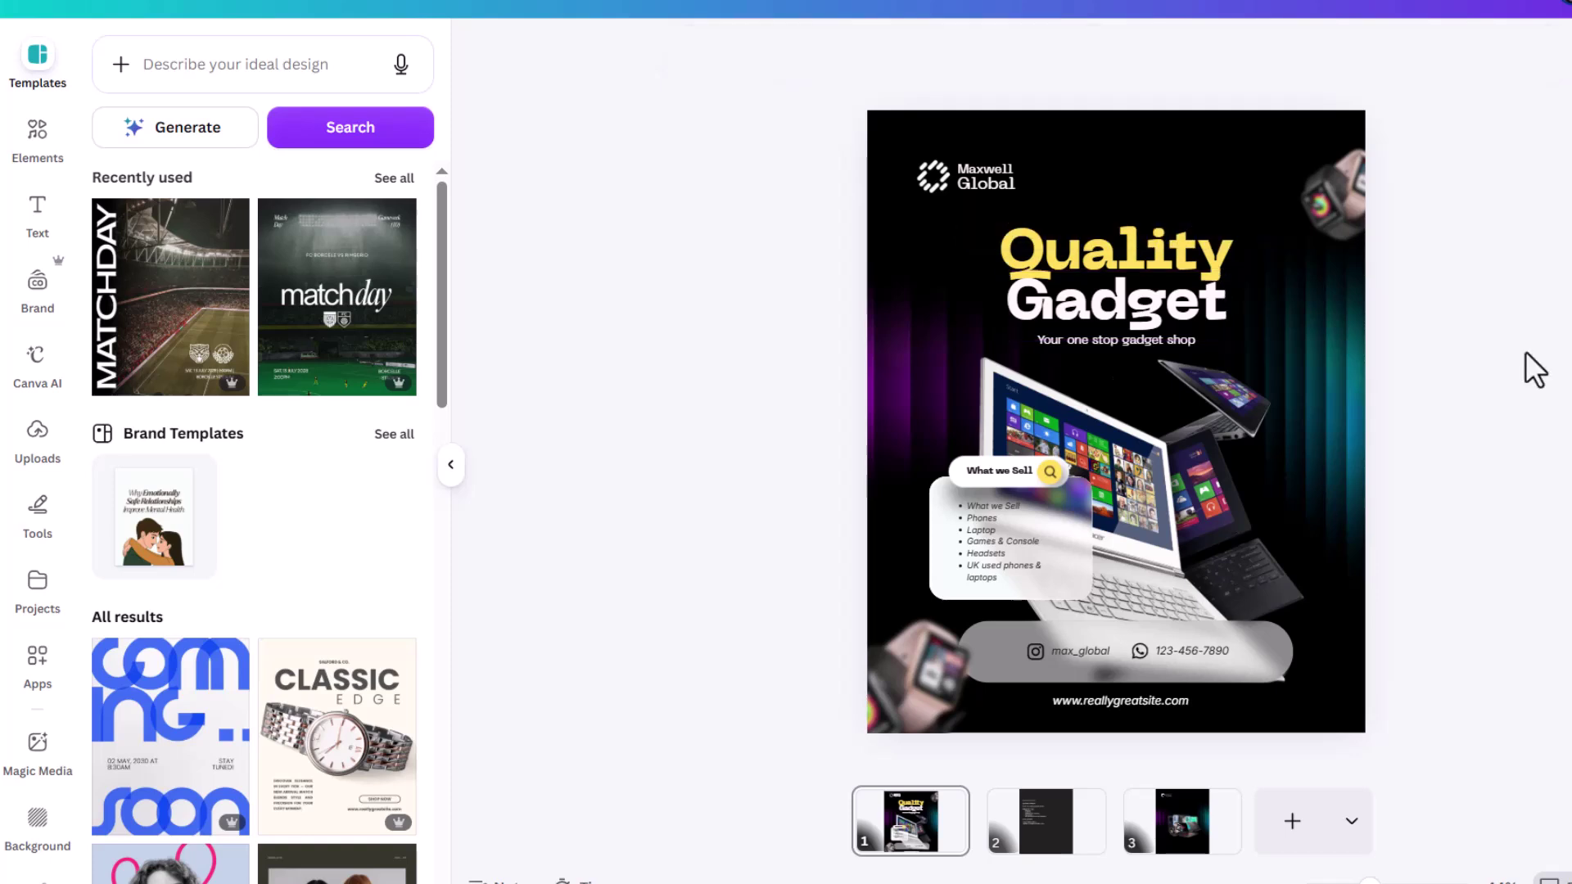
Step: Fill the headline word "Gadget" with a linear gradient from yellow #FFDE59 to white #FFFFFF
{"action": "left_click", "coordinate": [1116, 274]}
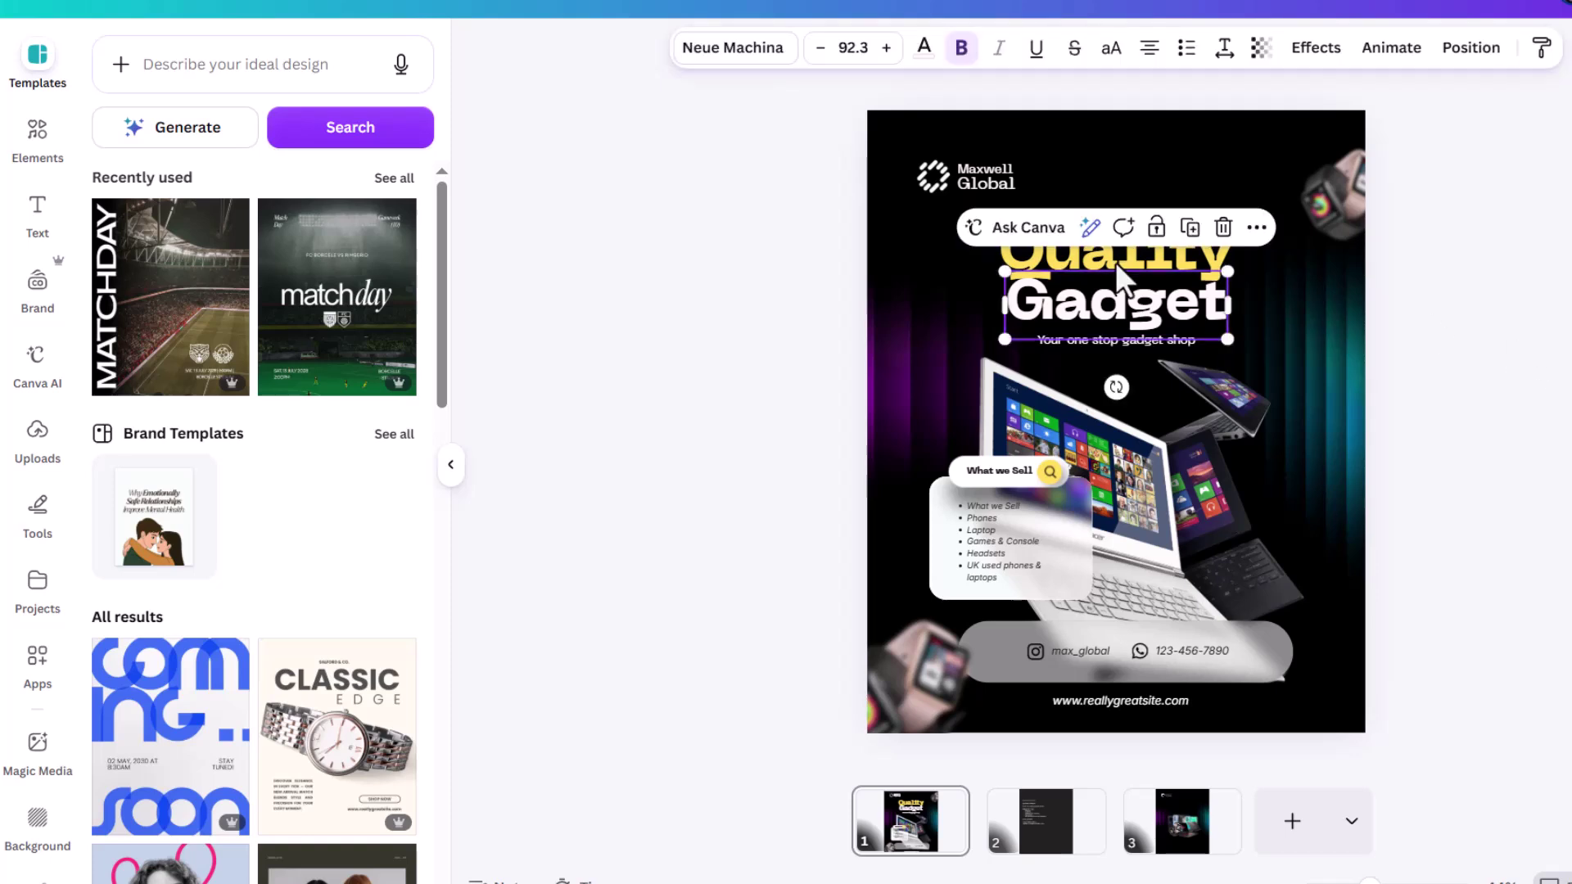
{"action": "left_click", "coordinate": [924, 51]}
{"action": "left_click", "coordinate": [205, 205]}
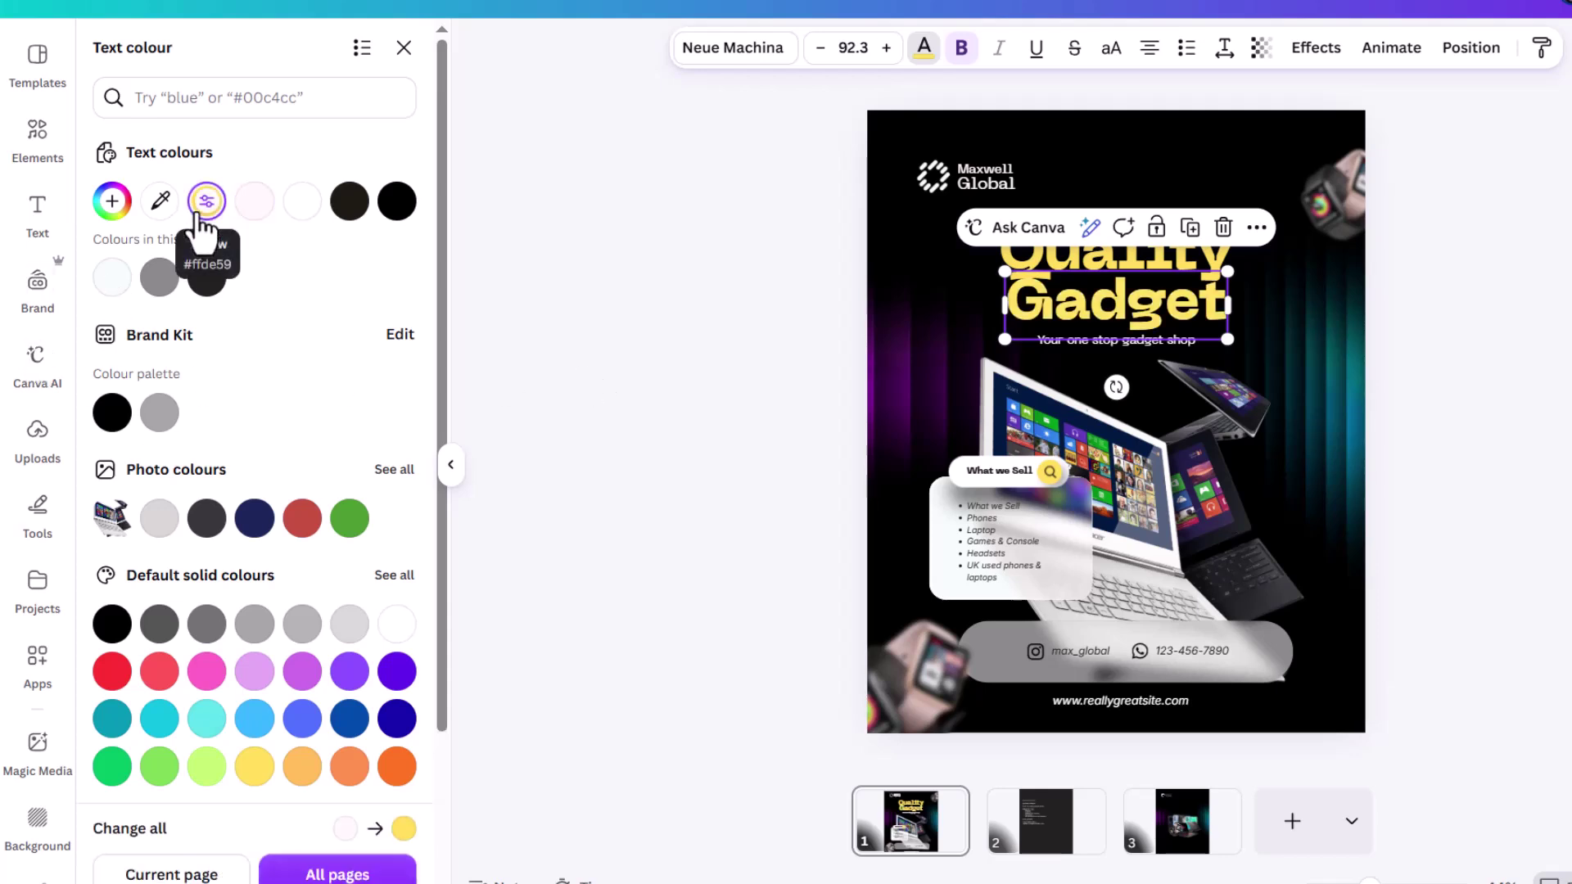
{"action": "left_click", "coordinate": [113, 202]}
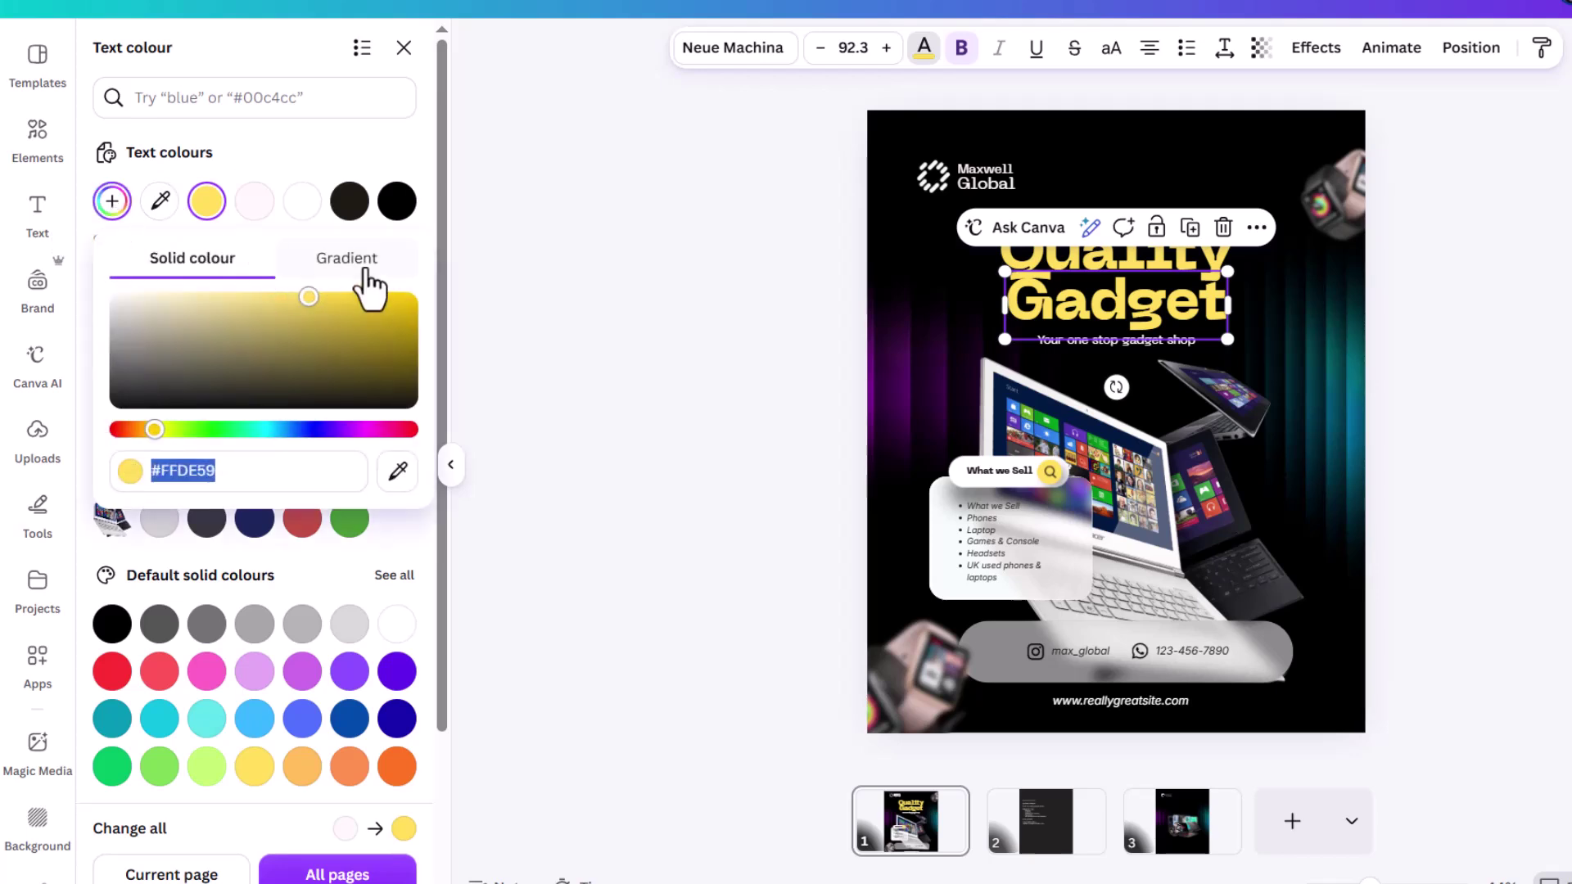
{"action": "left_click", "coordinate": [366, 278]}
{"action": "left_click", "coordinate": [182, 360]}
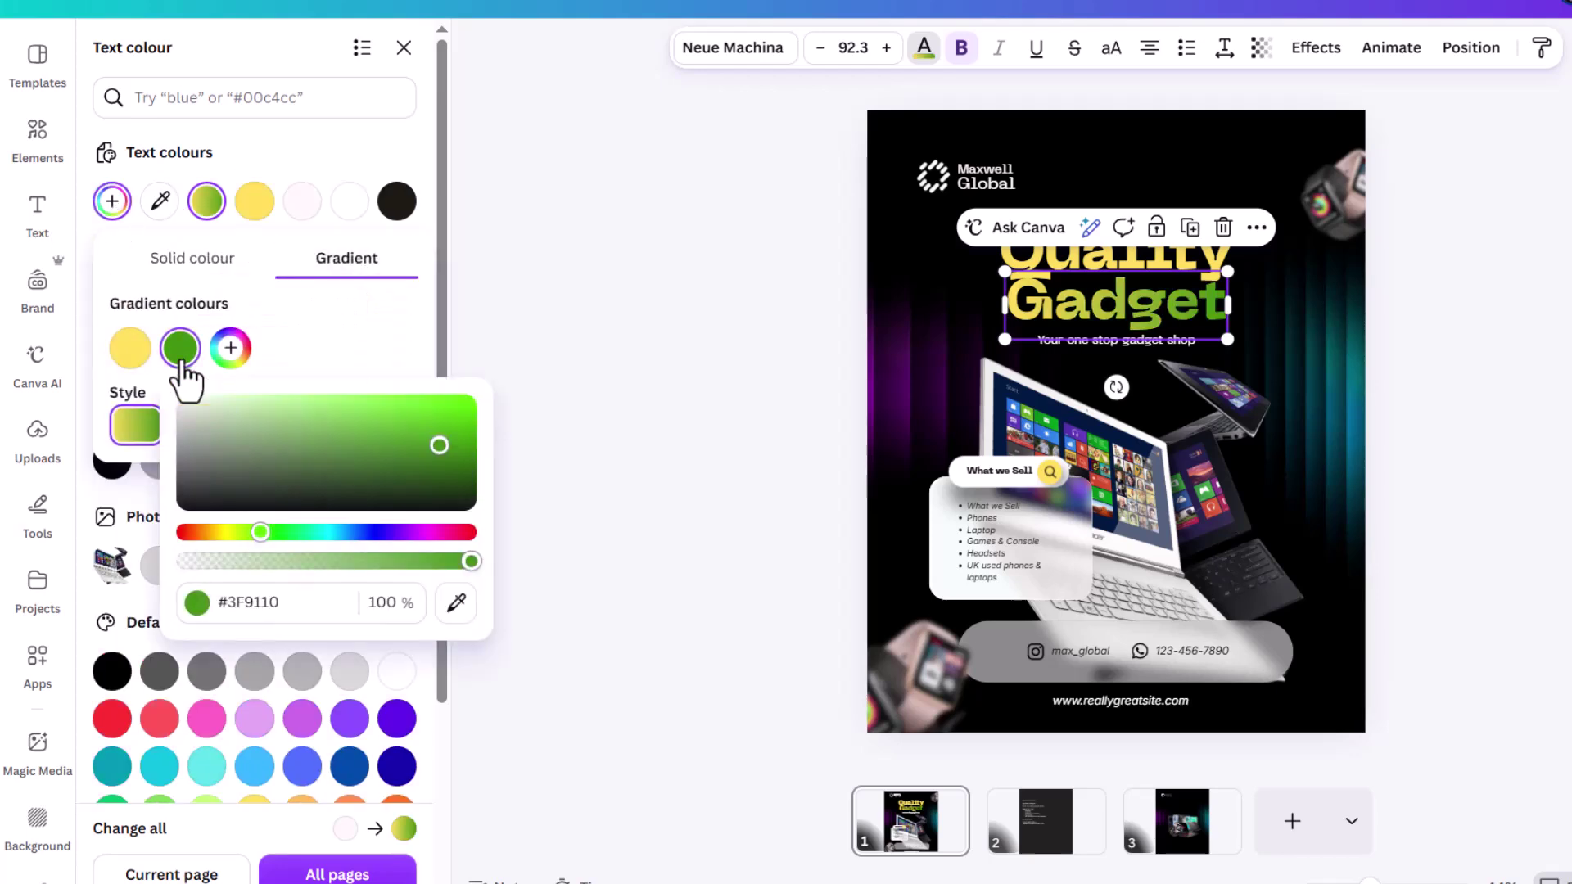
{"action": "left_click_drag", "start_coordinate": [224, 450], "coordinate": [119, 381]}
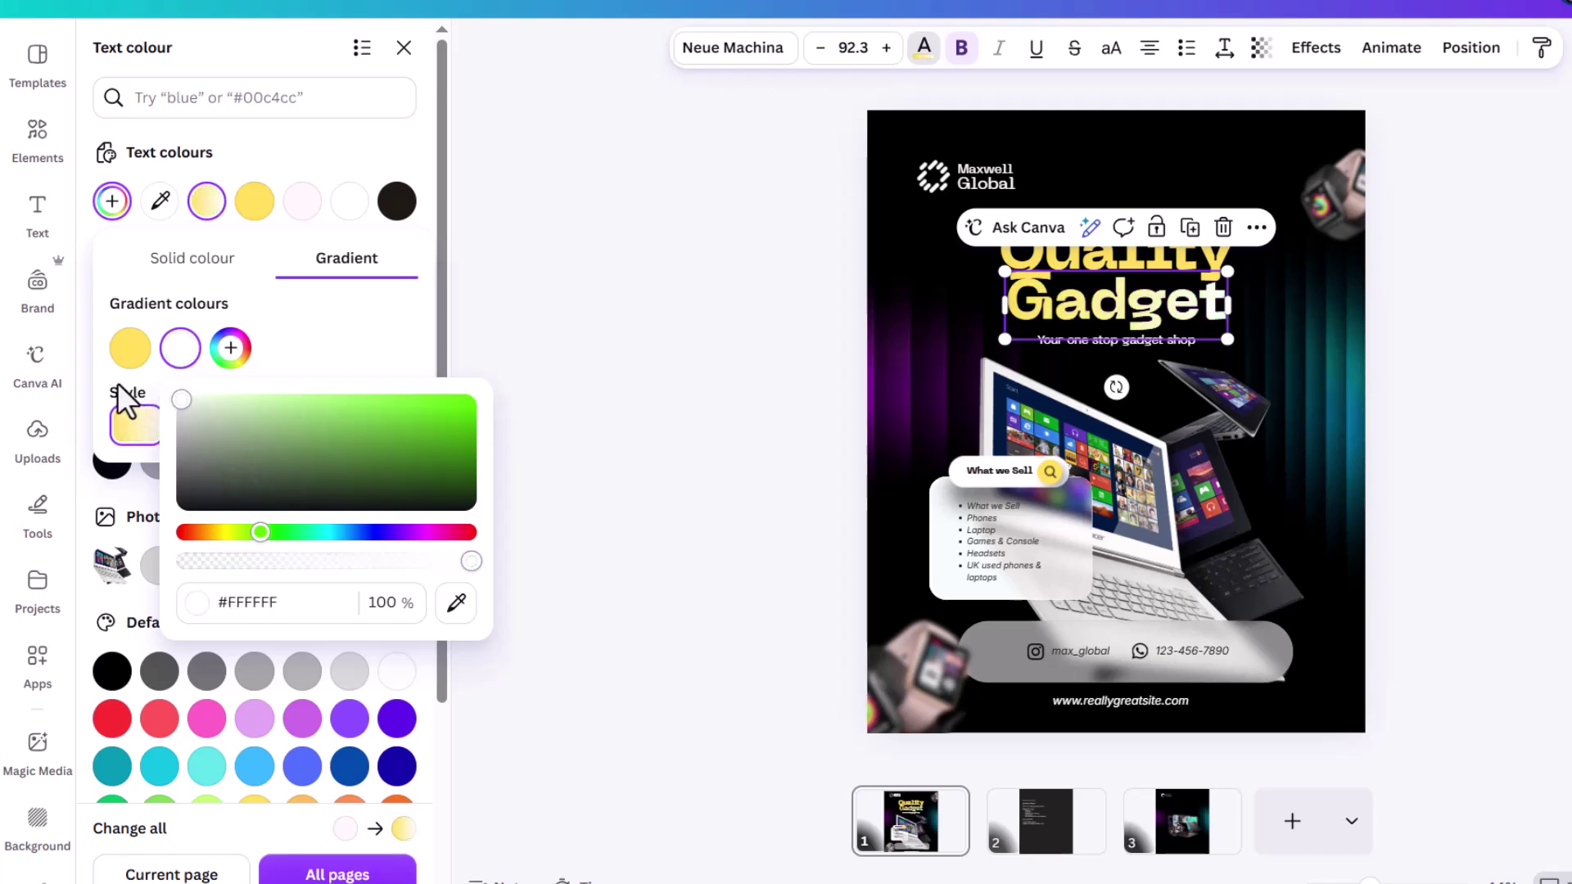
{"action": "left_click", "coordinate": [298, 323]}
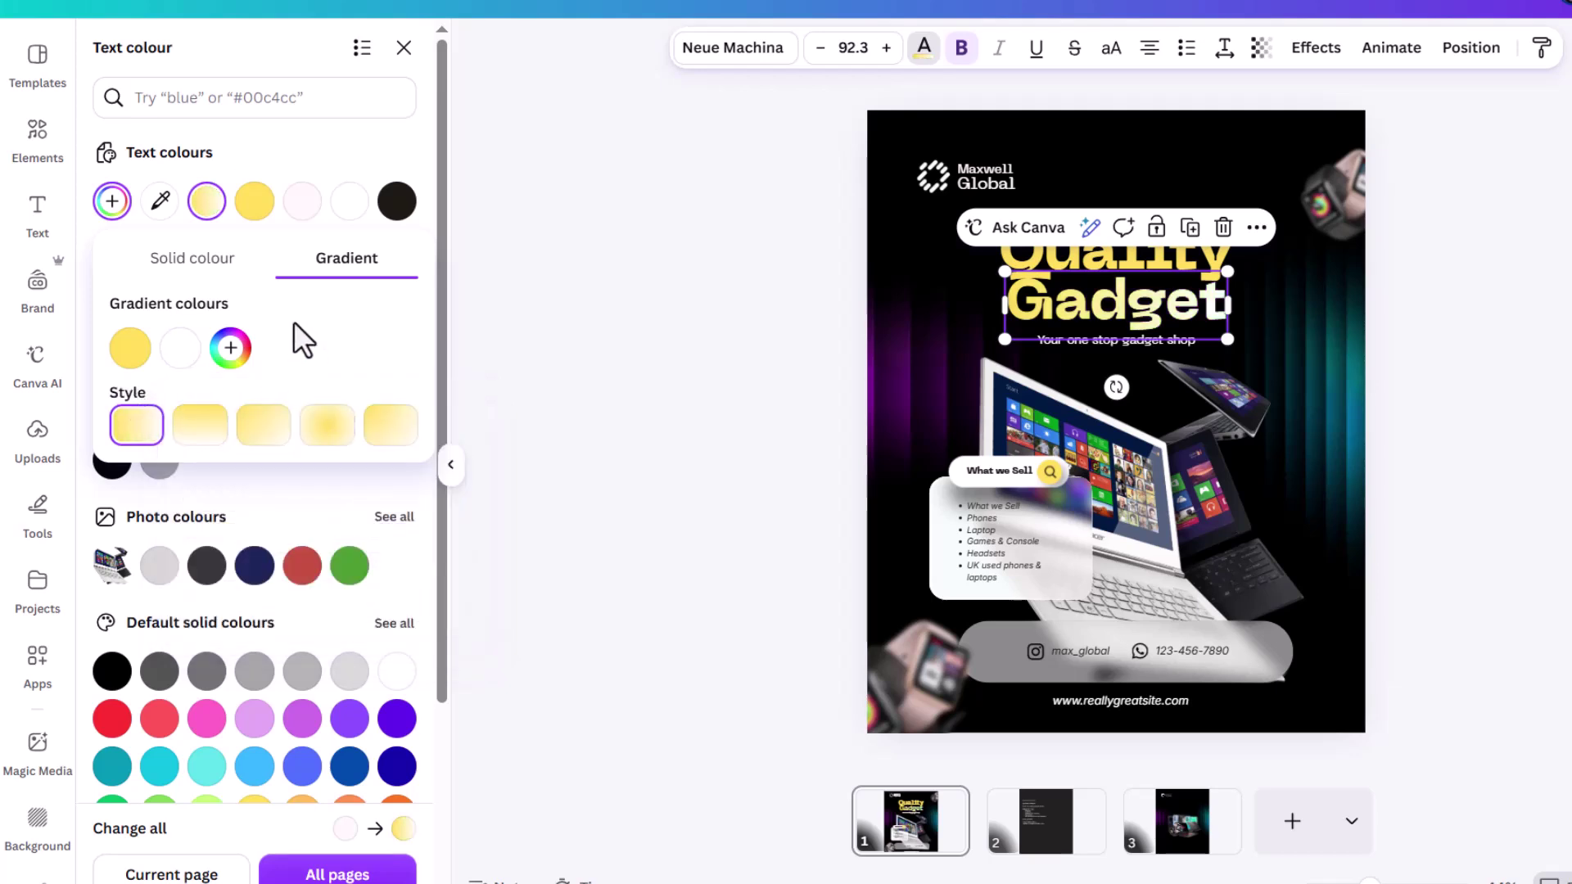
{"action": "left_click", "coordinate": [1163, 258]}
{"action": "key", "text": "Escape"}
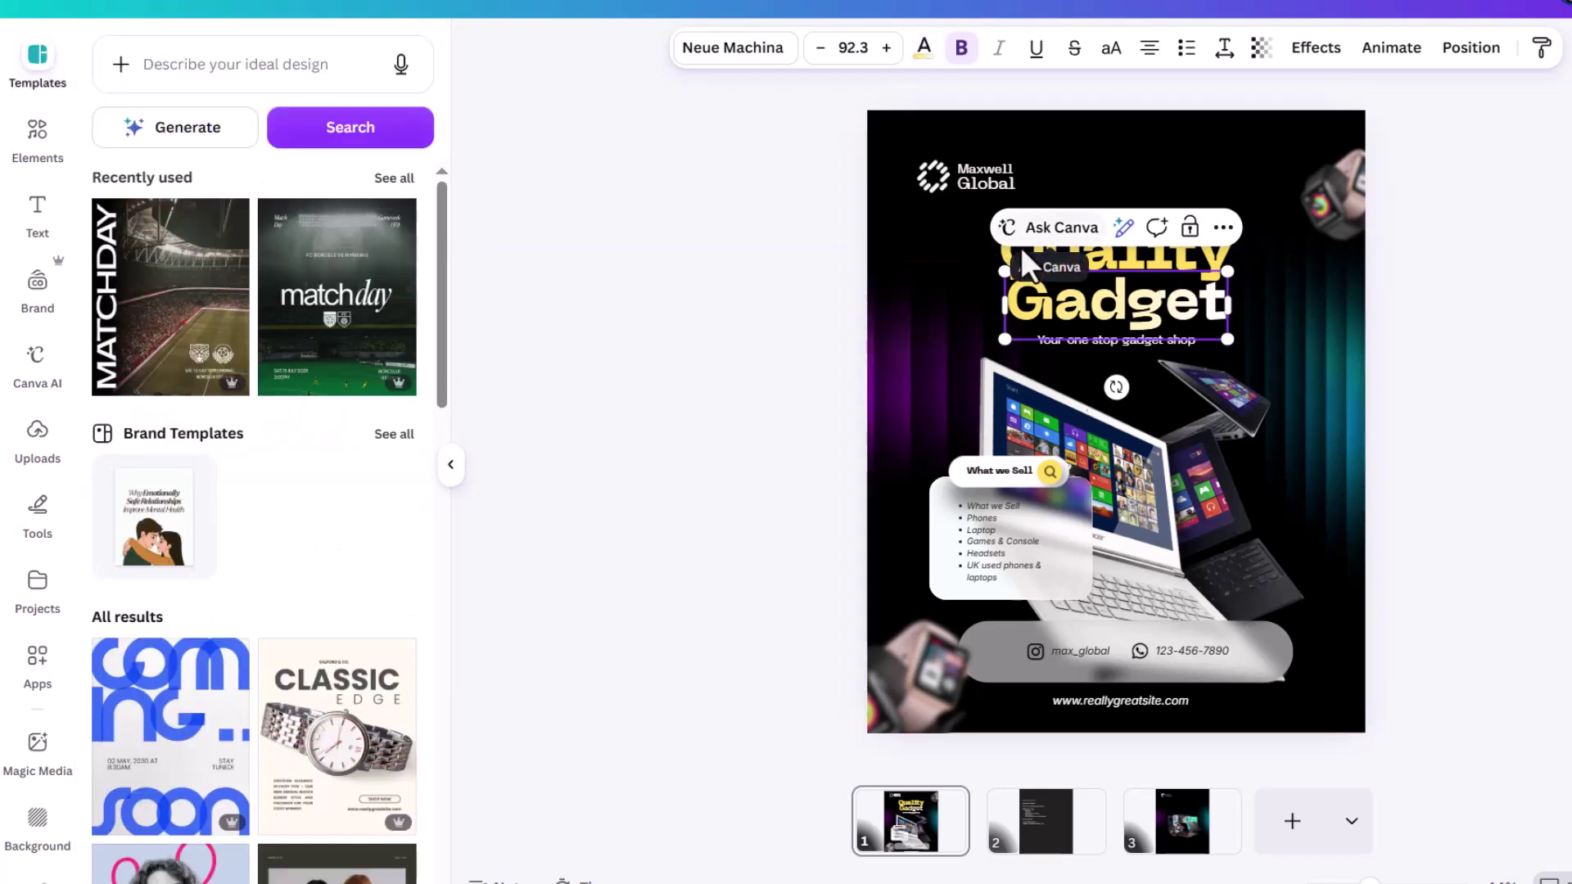
Step: Apply the same yellow-to-white linear gradient to the headline word "Quality"
{"action": "left_click", "coordinate": [1564, 267]}
{"action": "left_click", "coordinate": [1175, 266]}
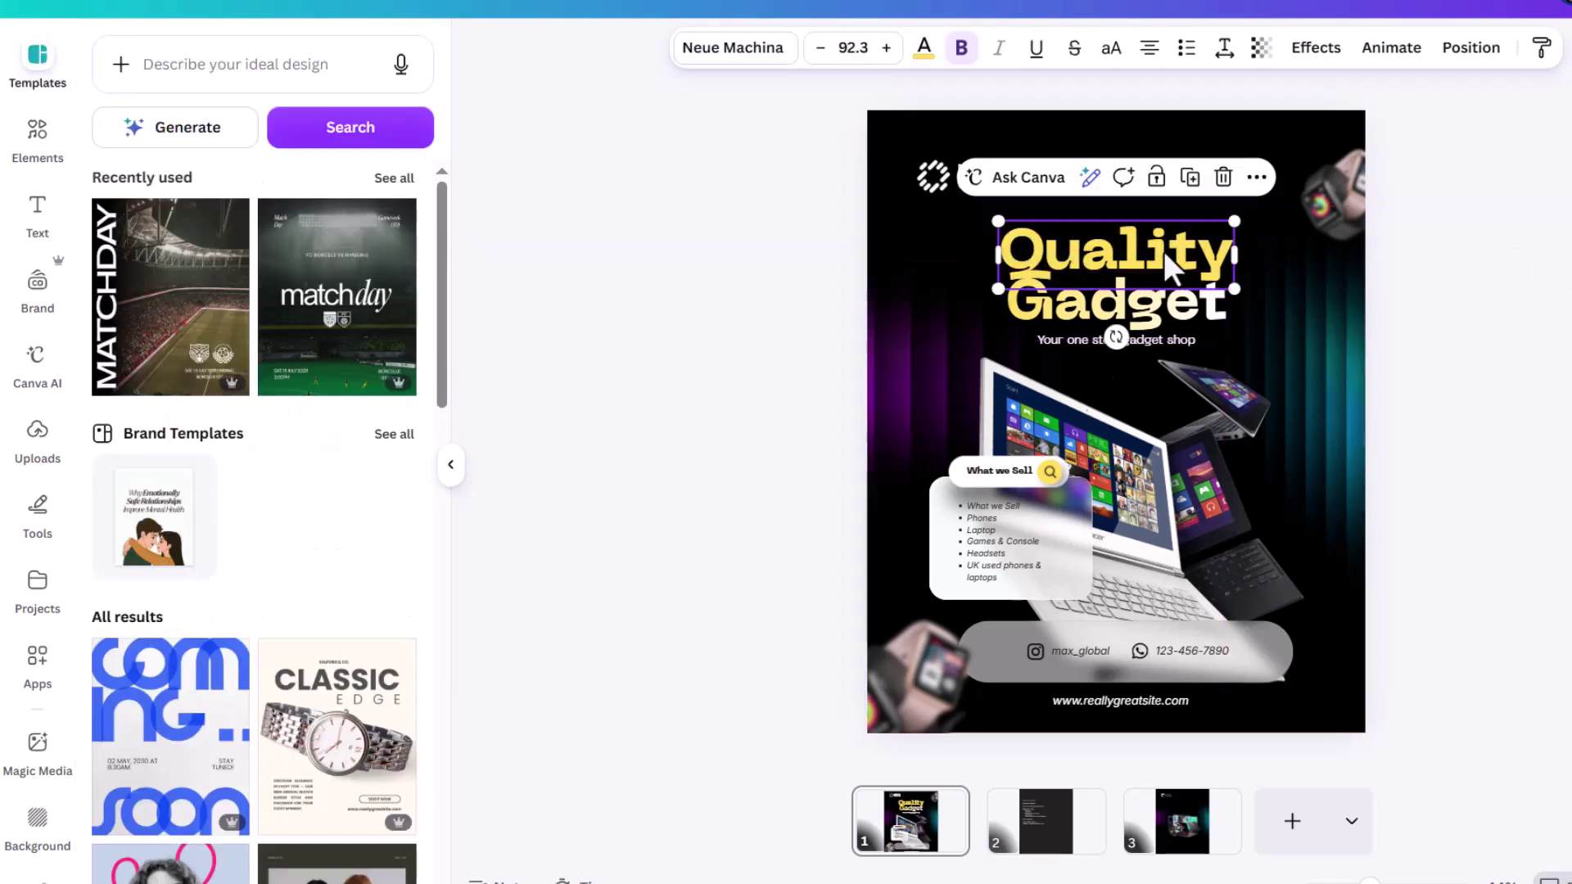
{"action": "left_click", "coordinate": [924, 47]}
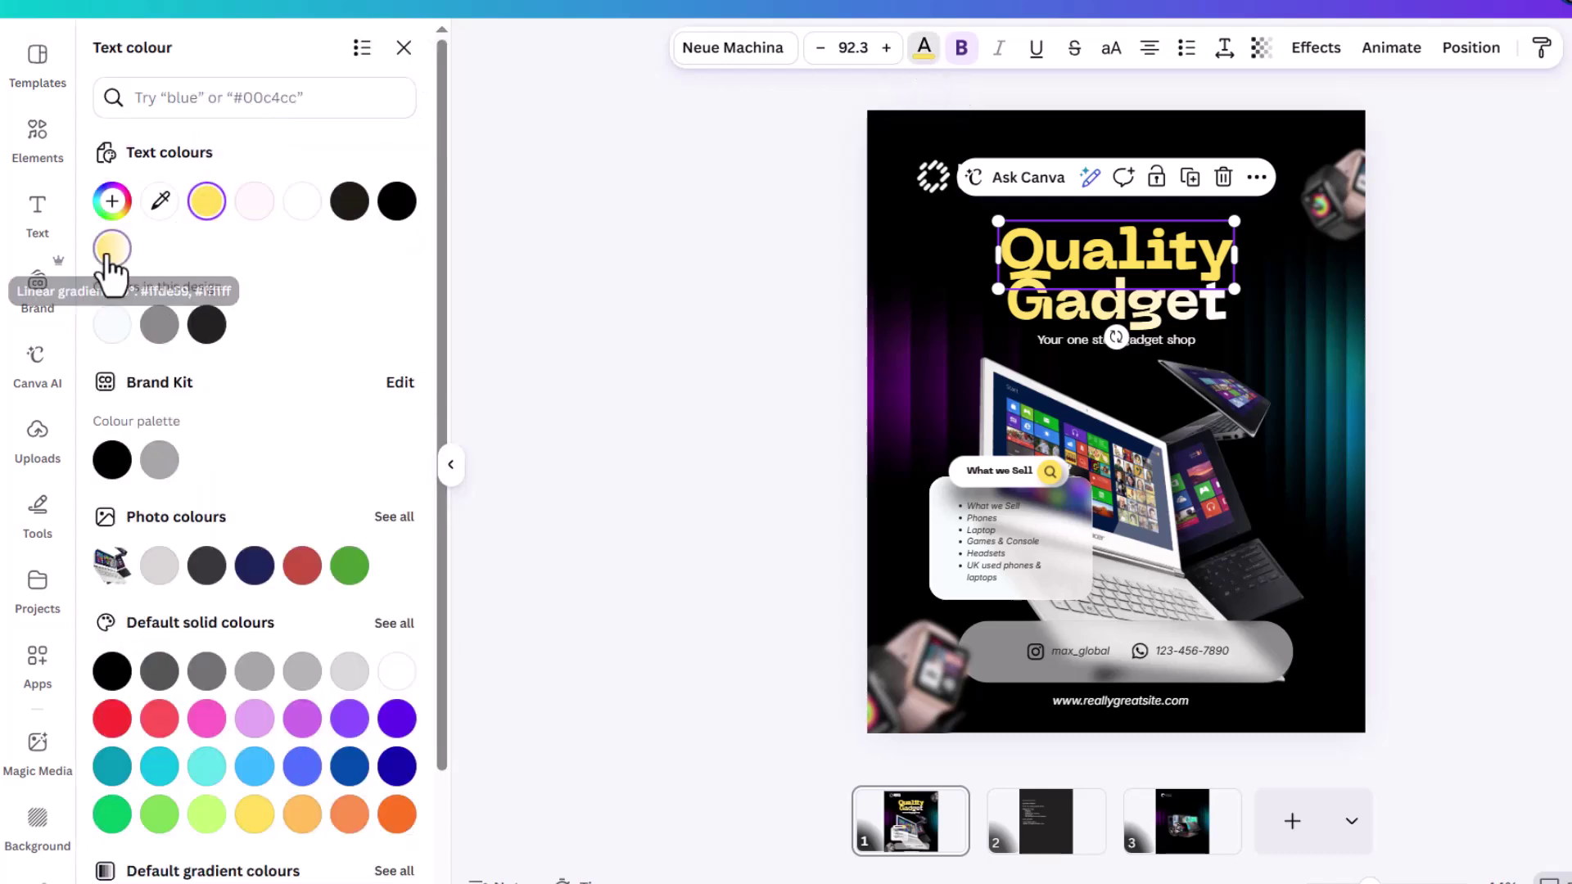
{"action": "key", "text": "Escape"}
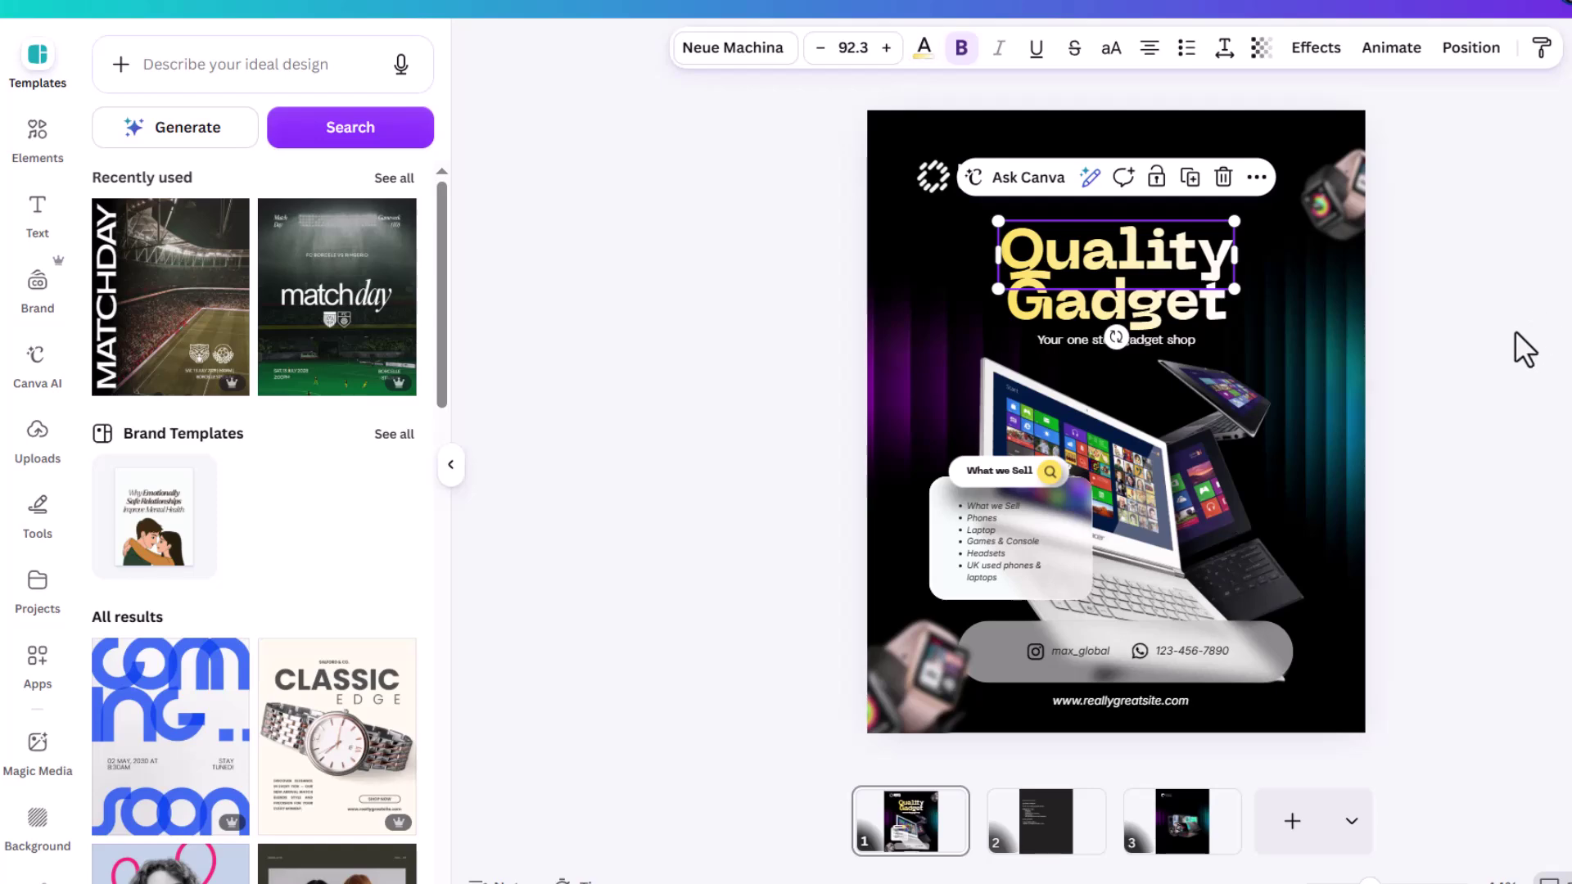
{"action": "left_click", "coordinate": [1511, 332]}
Step: Move both headline words and the subtitle "Your one stop gadget shop" together slightly down, closer to the laptop image
{"action": "scroll", "coordinate": [1151, 352], "scroll_direction": "up", "scroll_amount": 2}
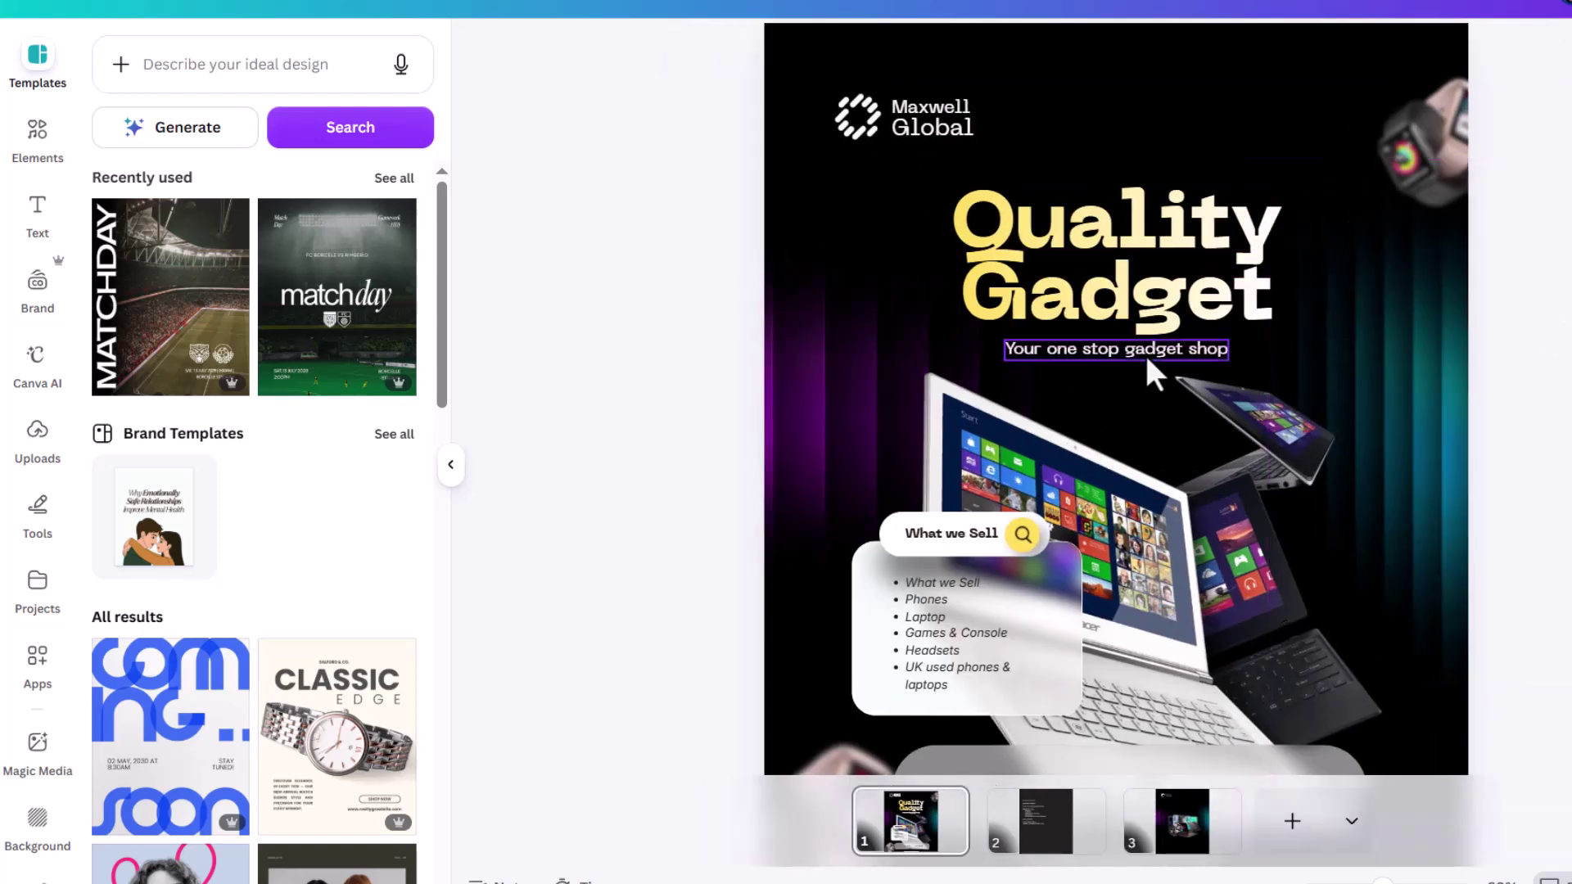
{"action": "left_click", "coordinate": [1109, 262]}
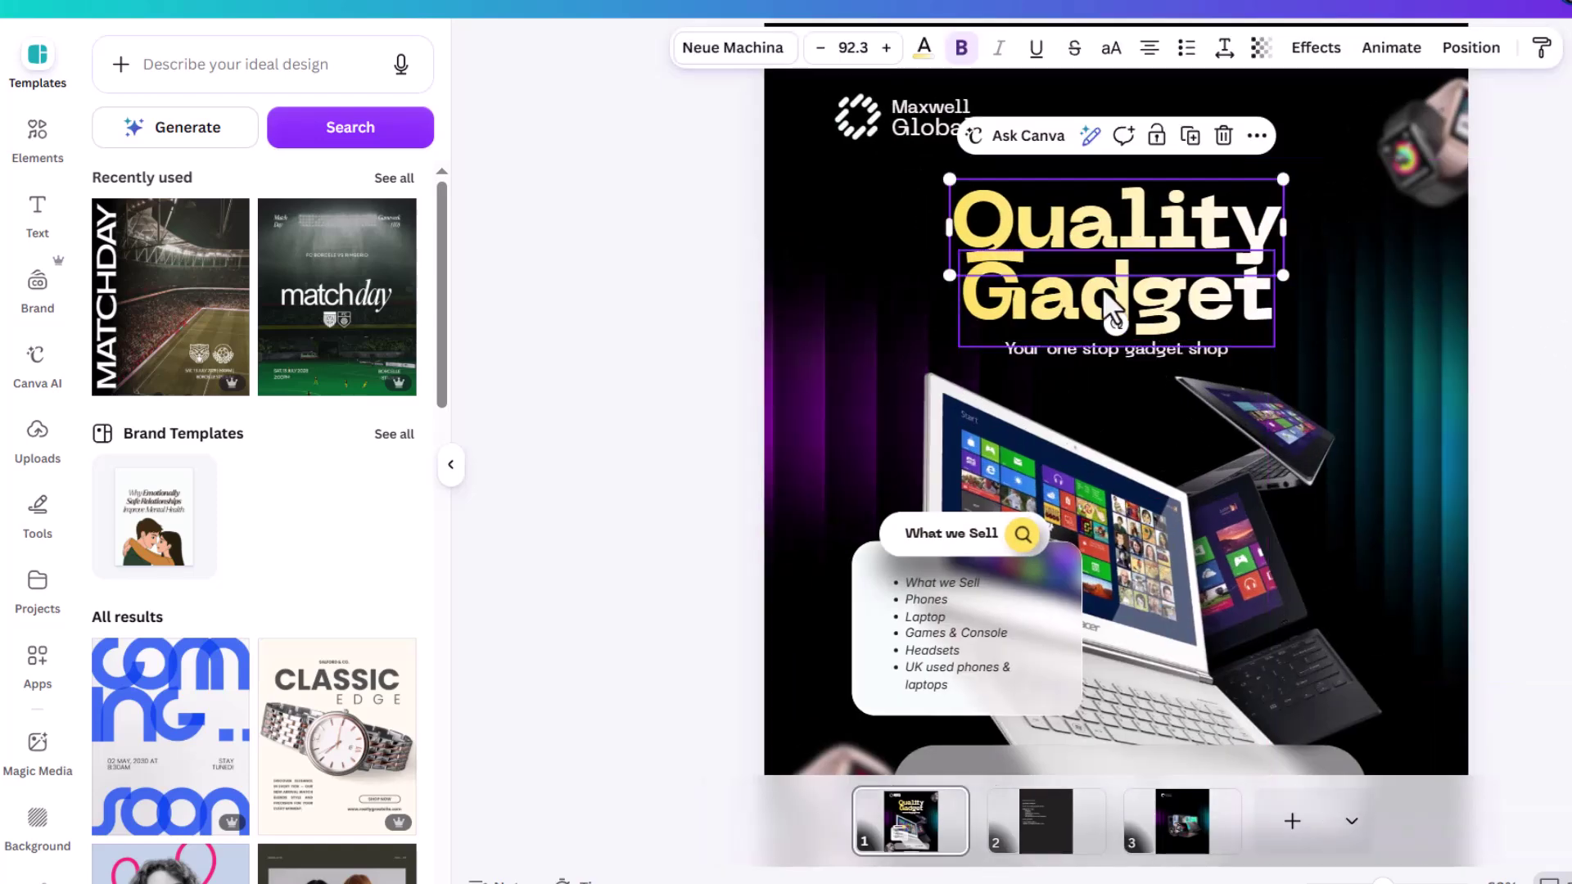
{"action": "left_click", "coordinate": [1067, 354], "text": "shift"}
{"action": "left_click_drag", "start_coordinate": [1066, 304], "coordinate": [1066, 312]}
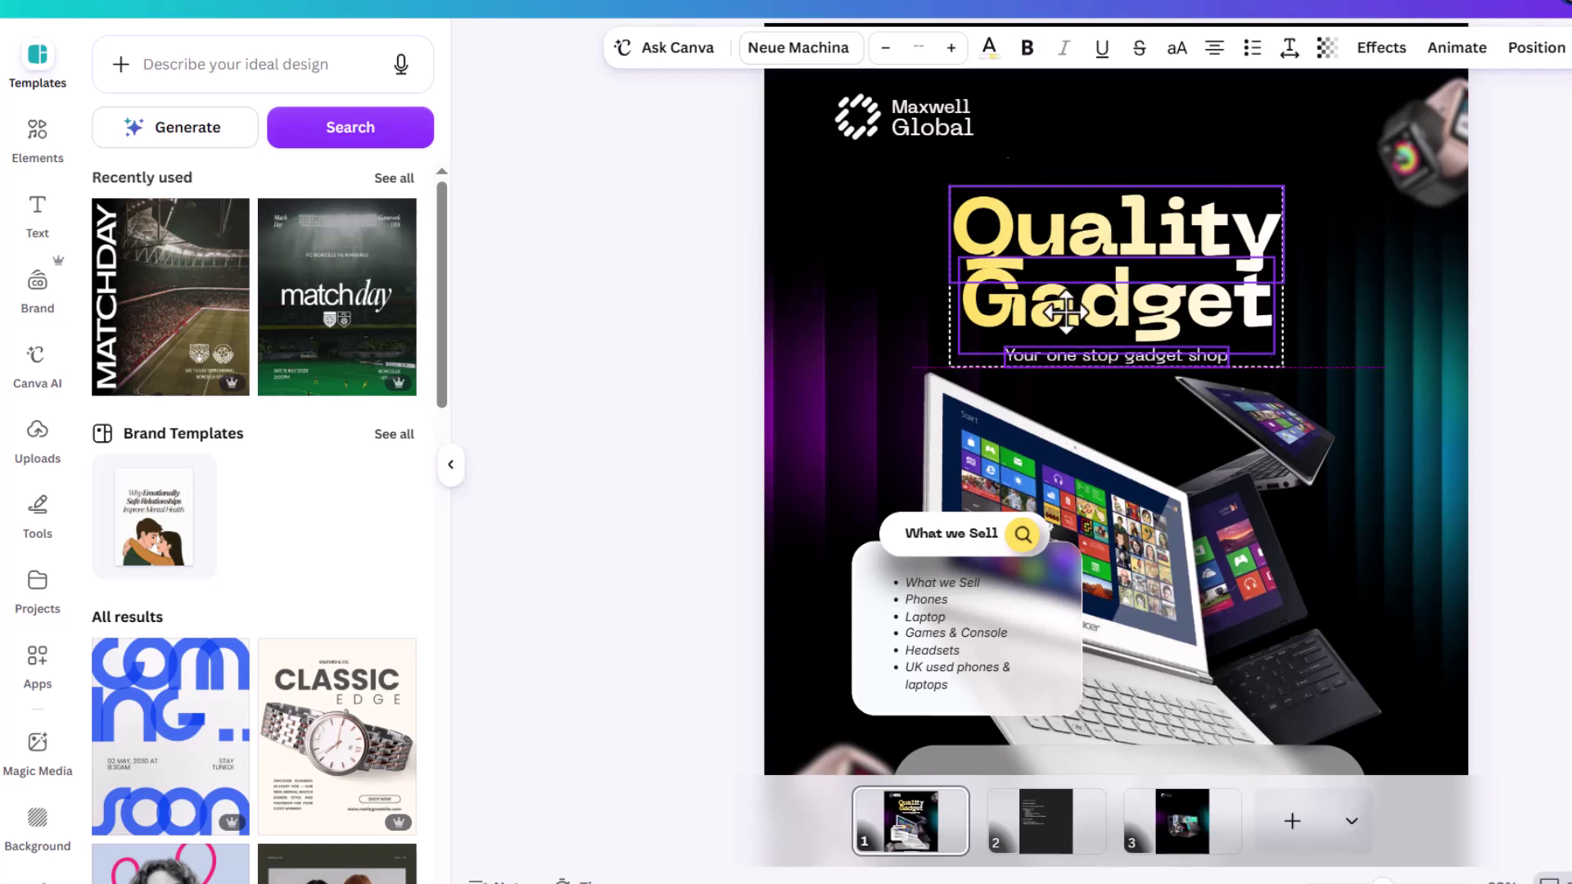
{"action": "key", "text": "Escape"}
{"action": "left_click", "coordinate": [1093, 235]}
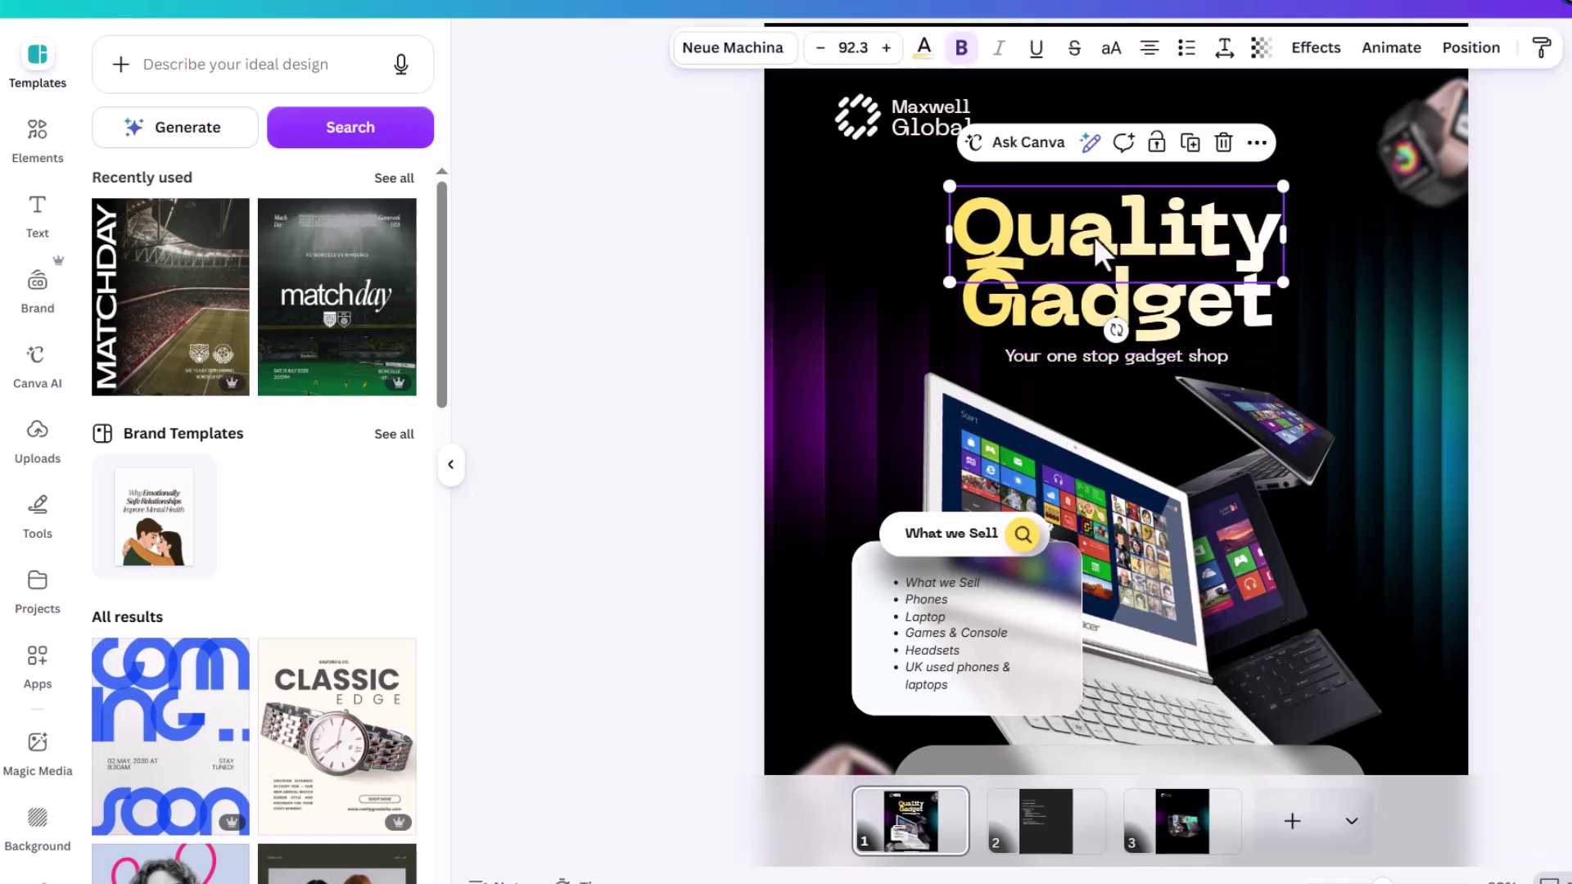
{"action": "left_click", "coordinate": [1082, 365], "text": "shift"}
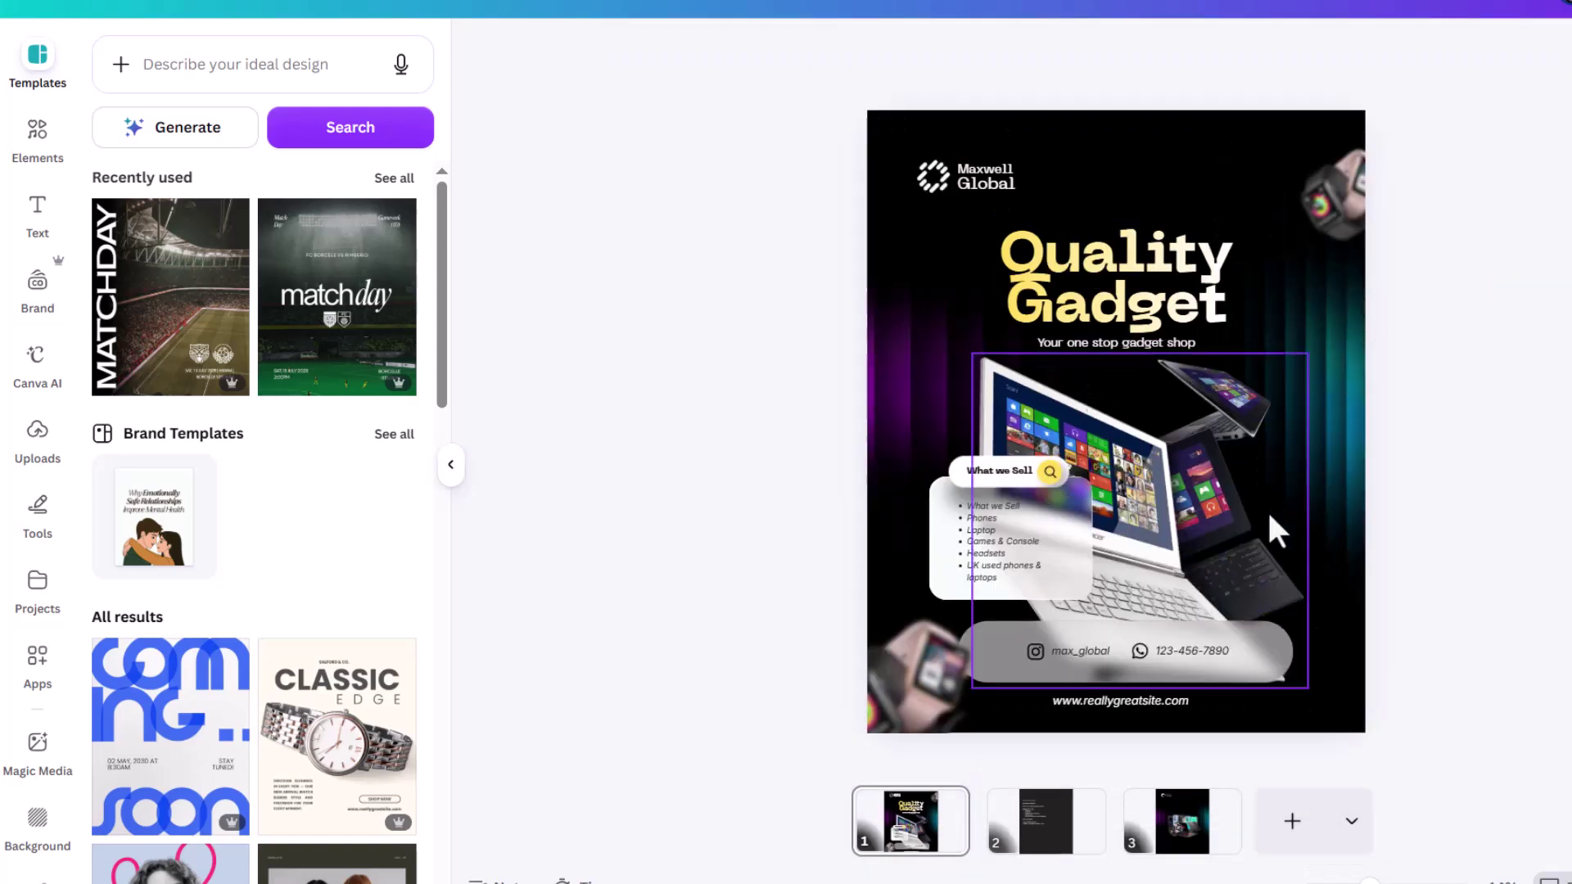
Step: Duplicate the finished flyer page, check the gadget collage on page 4, and open the copy on page 2
{"action": "left_click", "coordinate": [916, 845]}
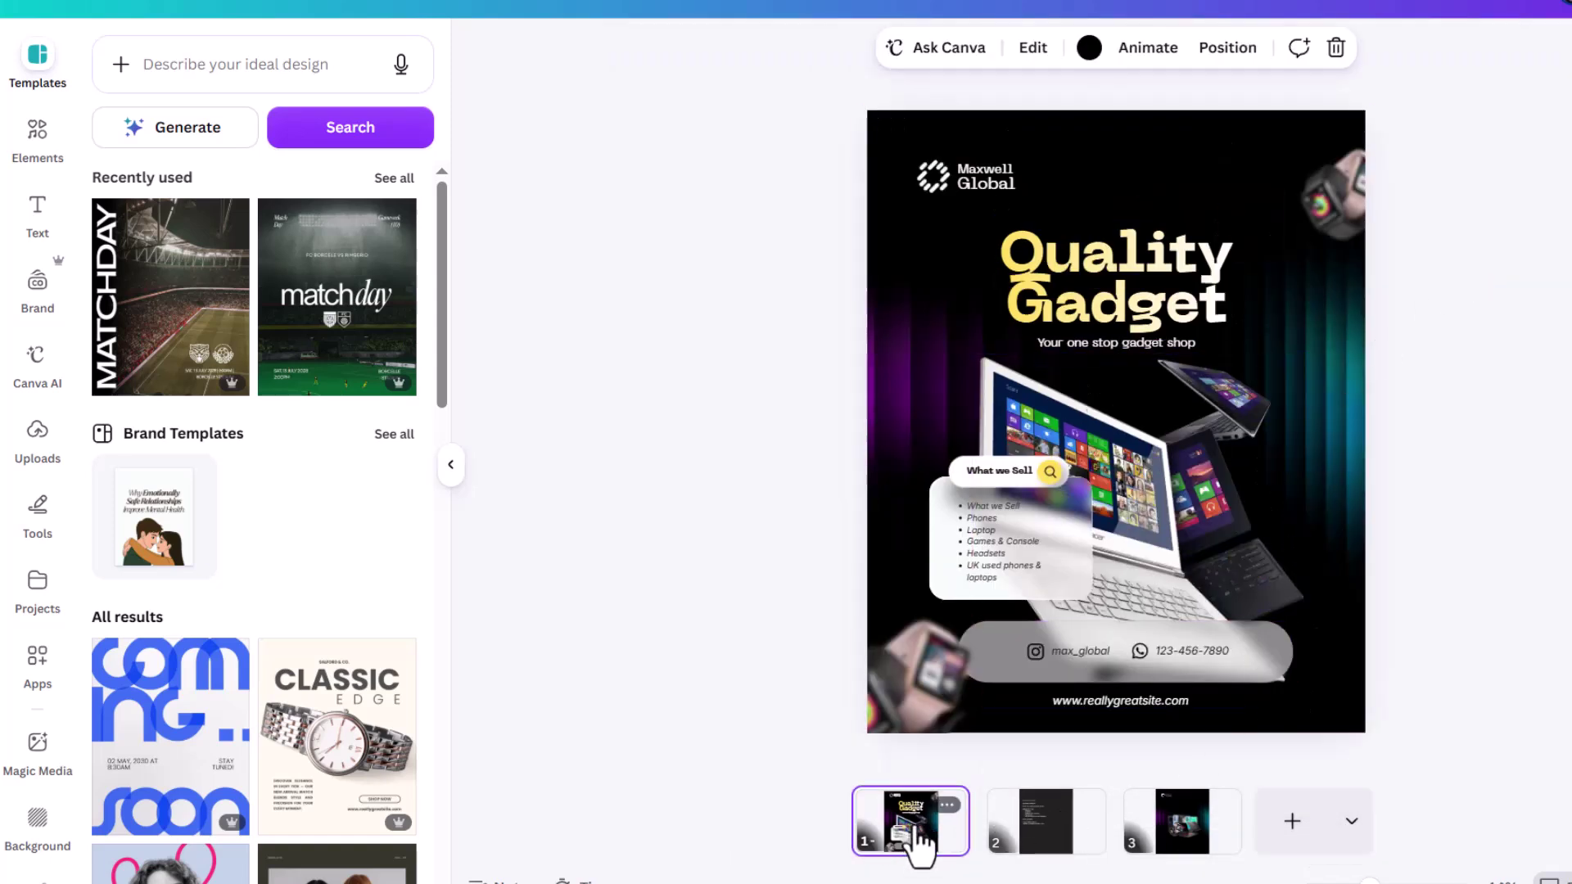
{"action": "key", "text": "ctrl+d"}
{"action": "left_click", "coordinate": [1249, 829]}
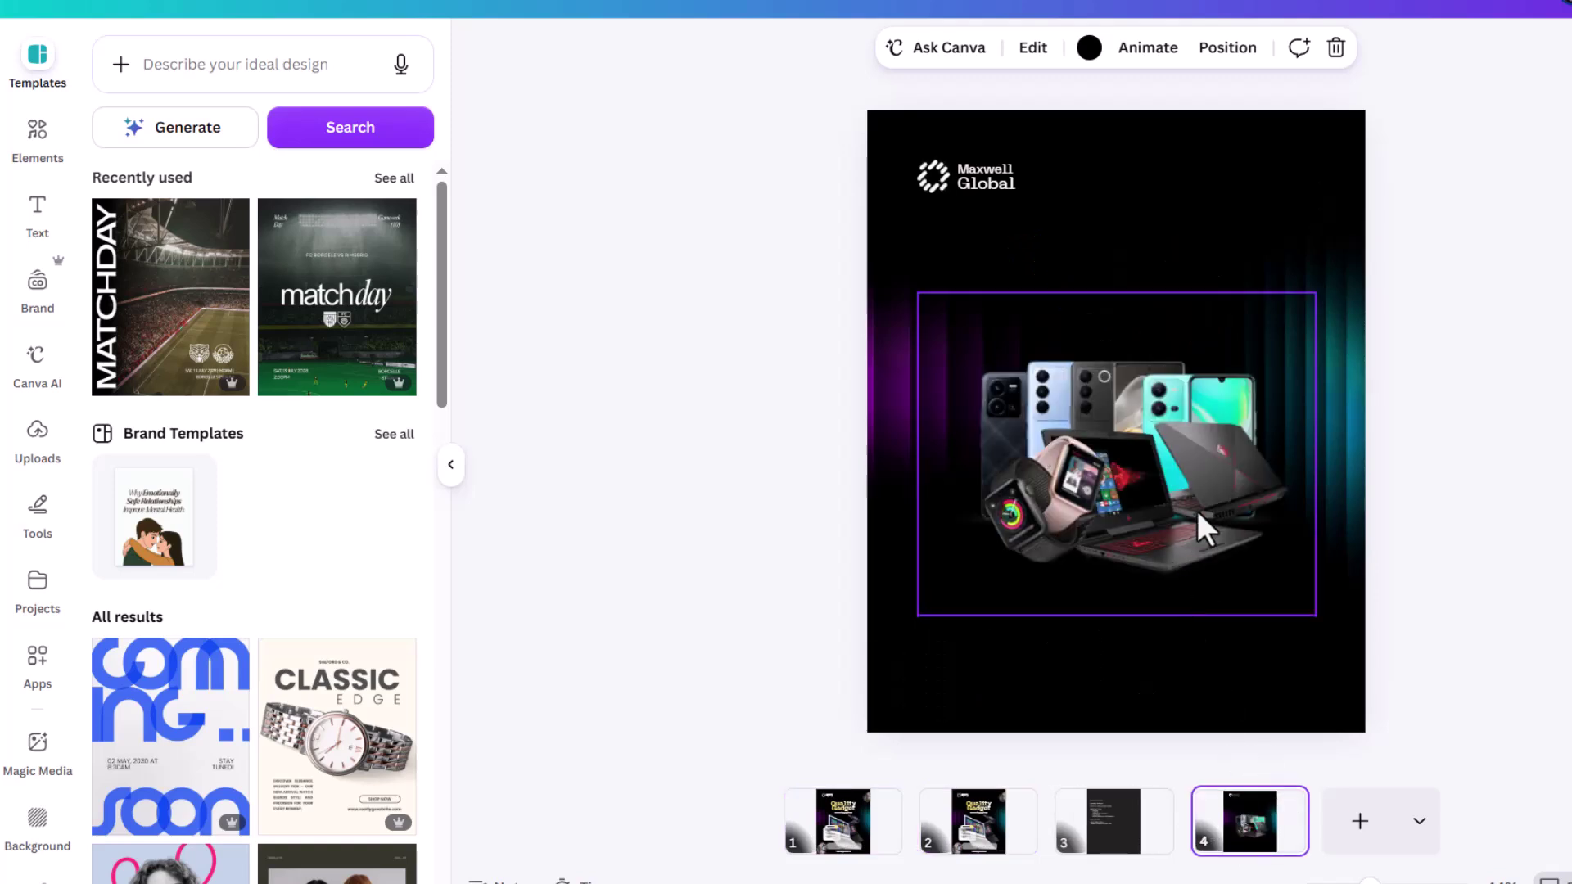
{"action": "left_click_drag", "start_coordinate": [1197, 510], "coordinate": [1176, 491]}
{"action": "left_click", "coordinate": [987, 829]}
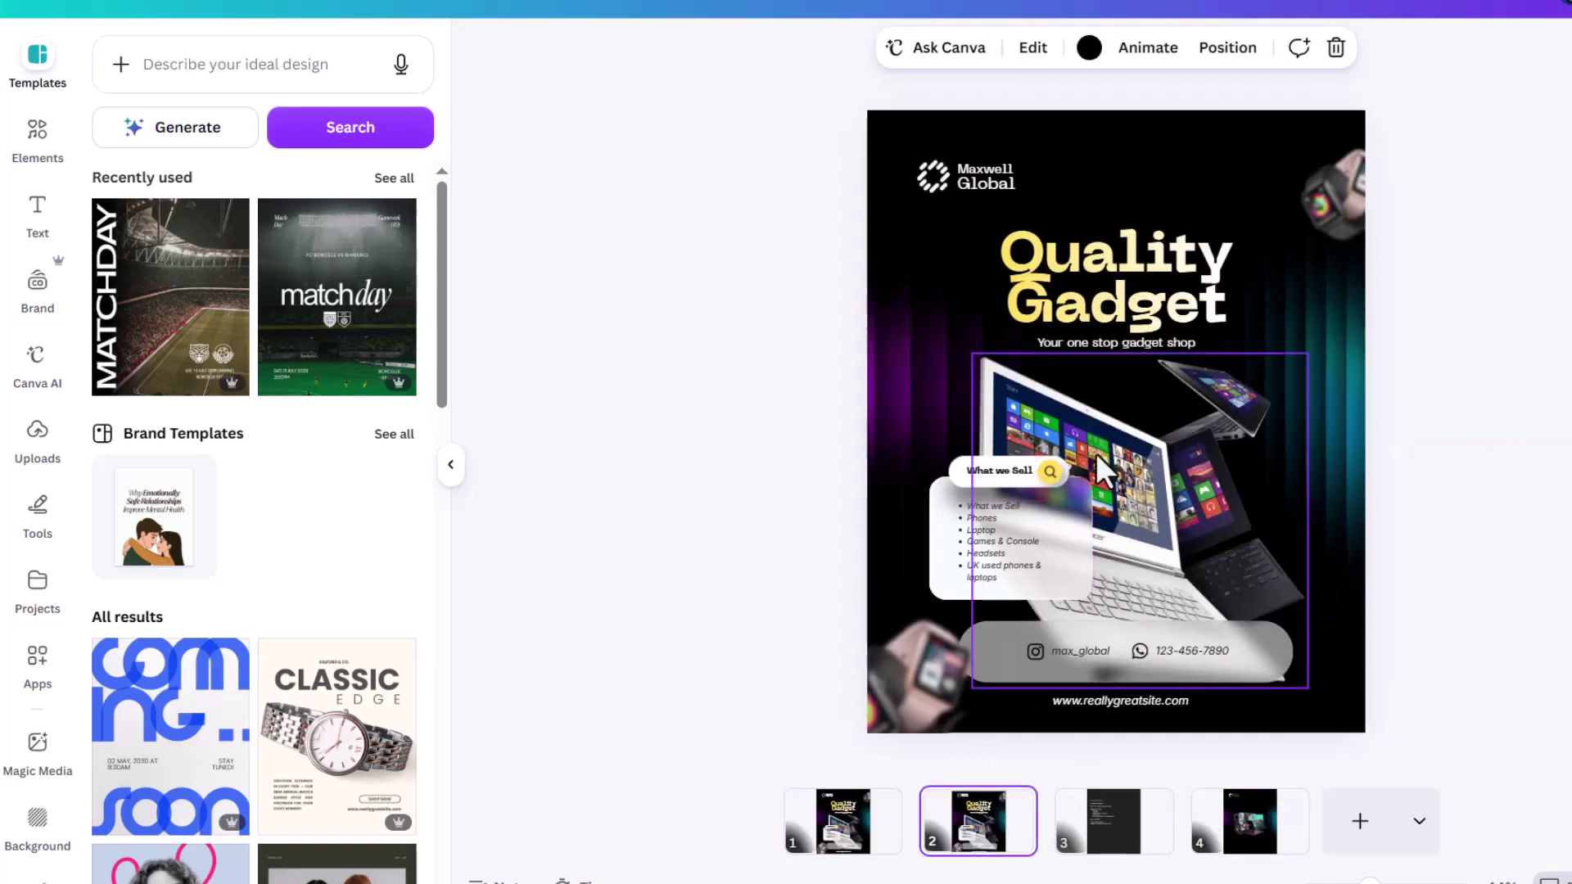
Step: Delete the laptop image and the blurred laptop reflections on the glass cards from the duplicated flyer on page 2
{"action": "left_click", "coordinate": [1108, 444]}
{"action": "key", "text": "Delete"}
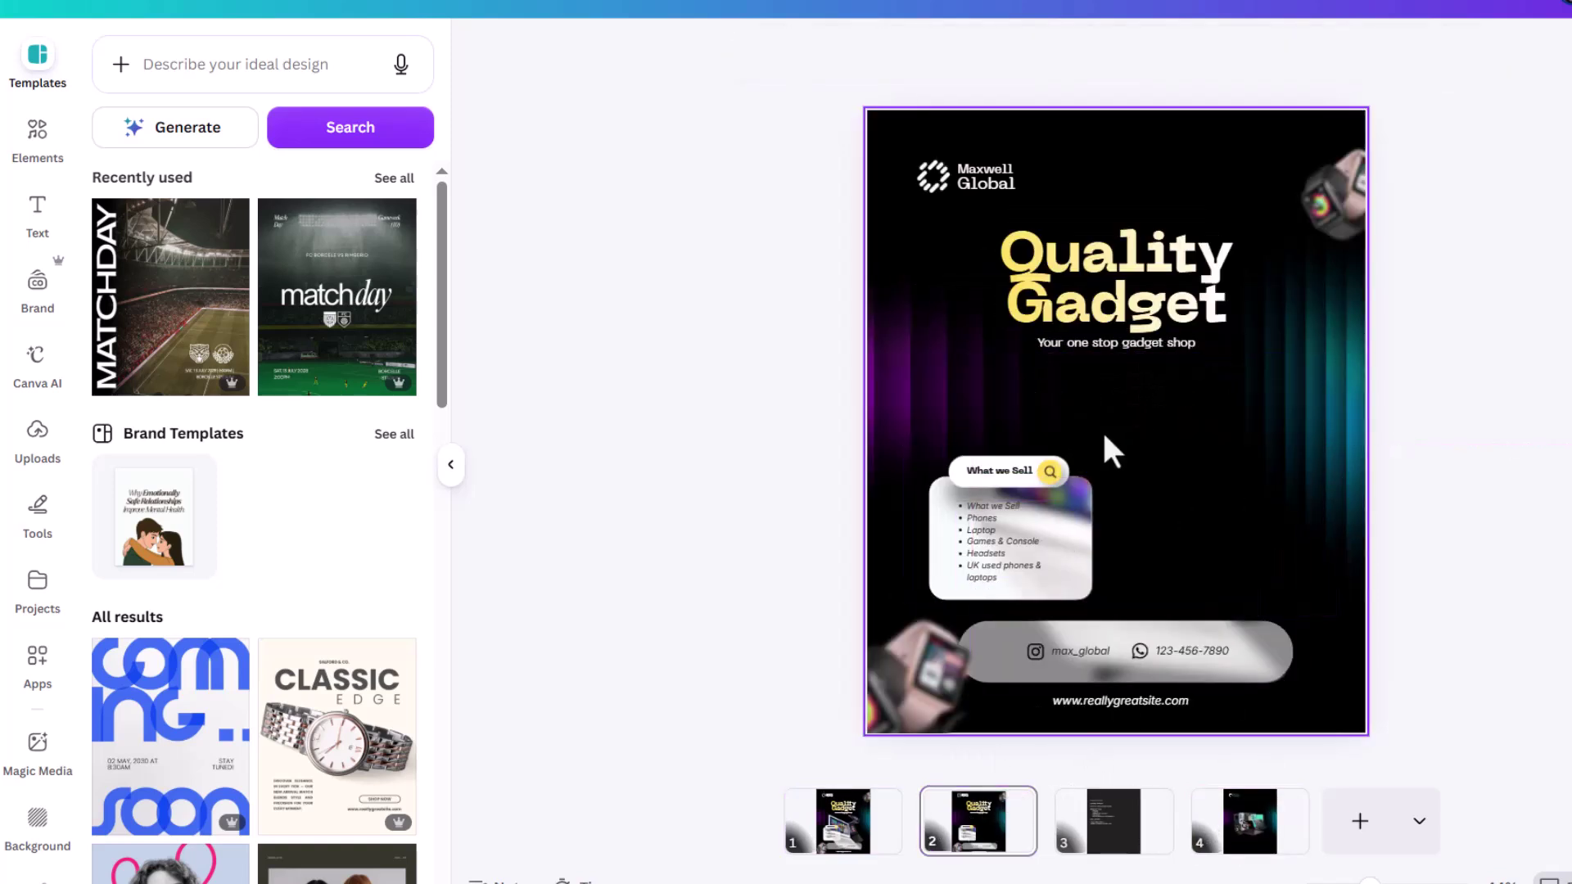
{"action": "left_click", "coordinate": [1068, 523]}
{"action": "key", "text": "Delete"}
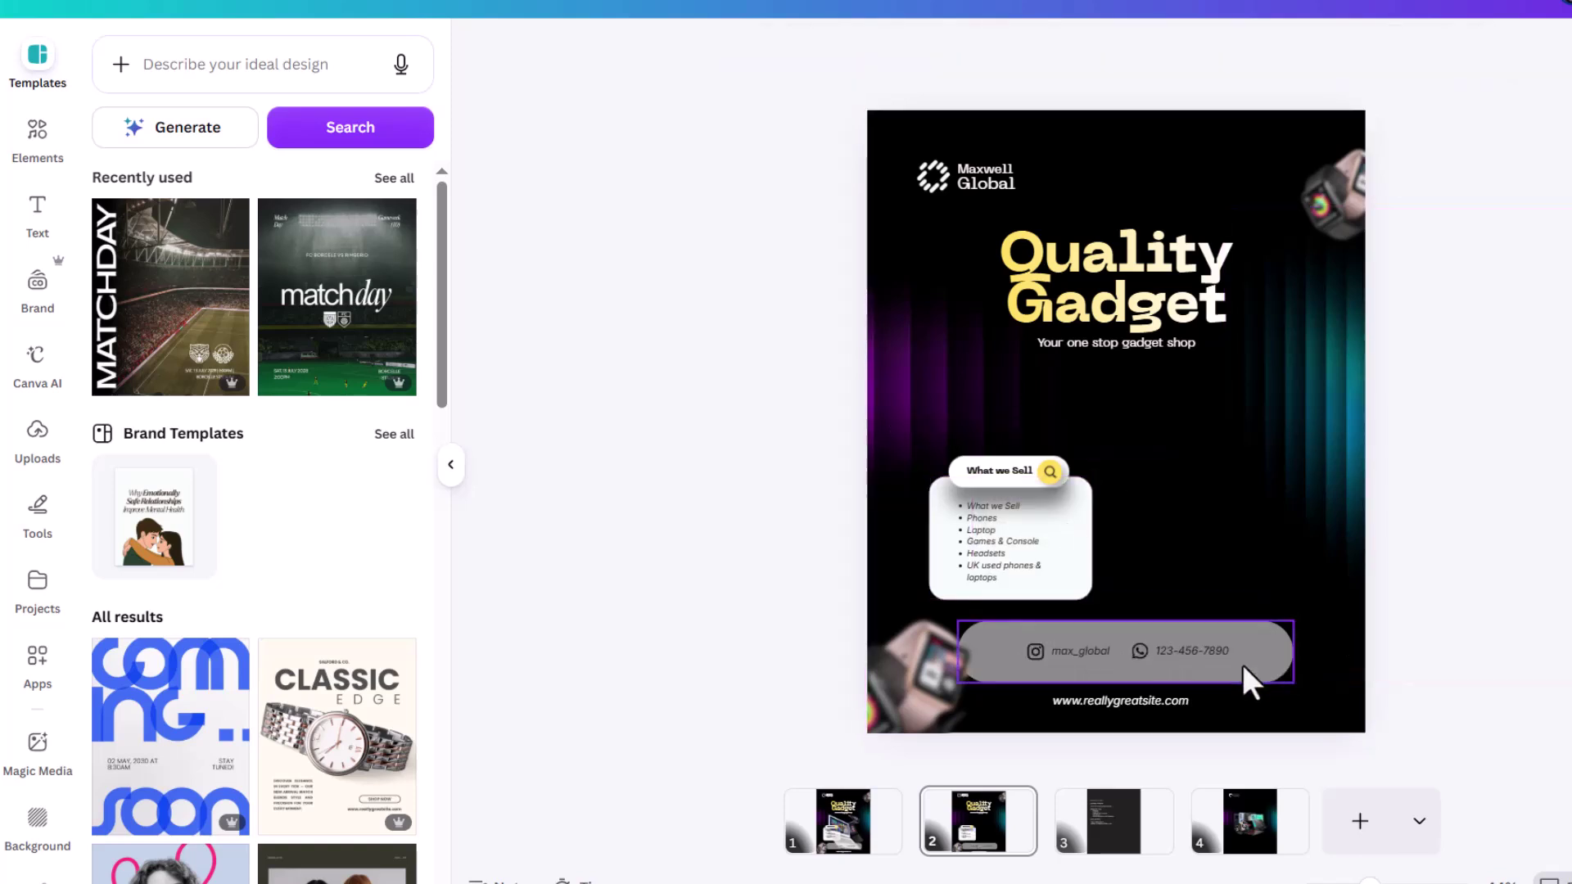
Step: Move the grouped phones, laptops and watches collage from page 4 onto the page 2 flyer, below the subtitle
{"action": "left_click", "coordinate": [1251, 833]}
{"action": "left_click_drag", "start_coordinate": [1105, 635], "coordinate": [993, 847]}
{"action": "left_click_drag", "start_coordinate": [1244, 506], "coordinate": [1236, 578]}
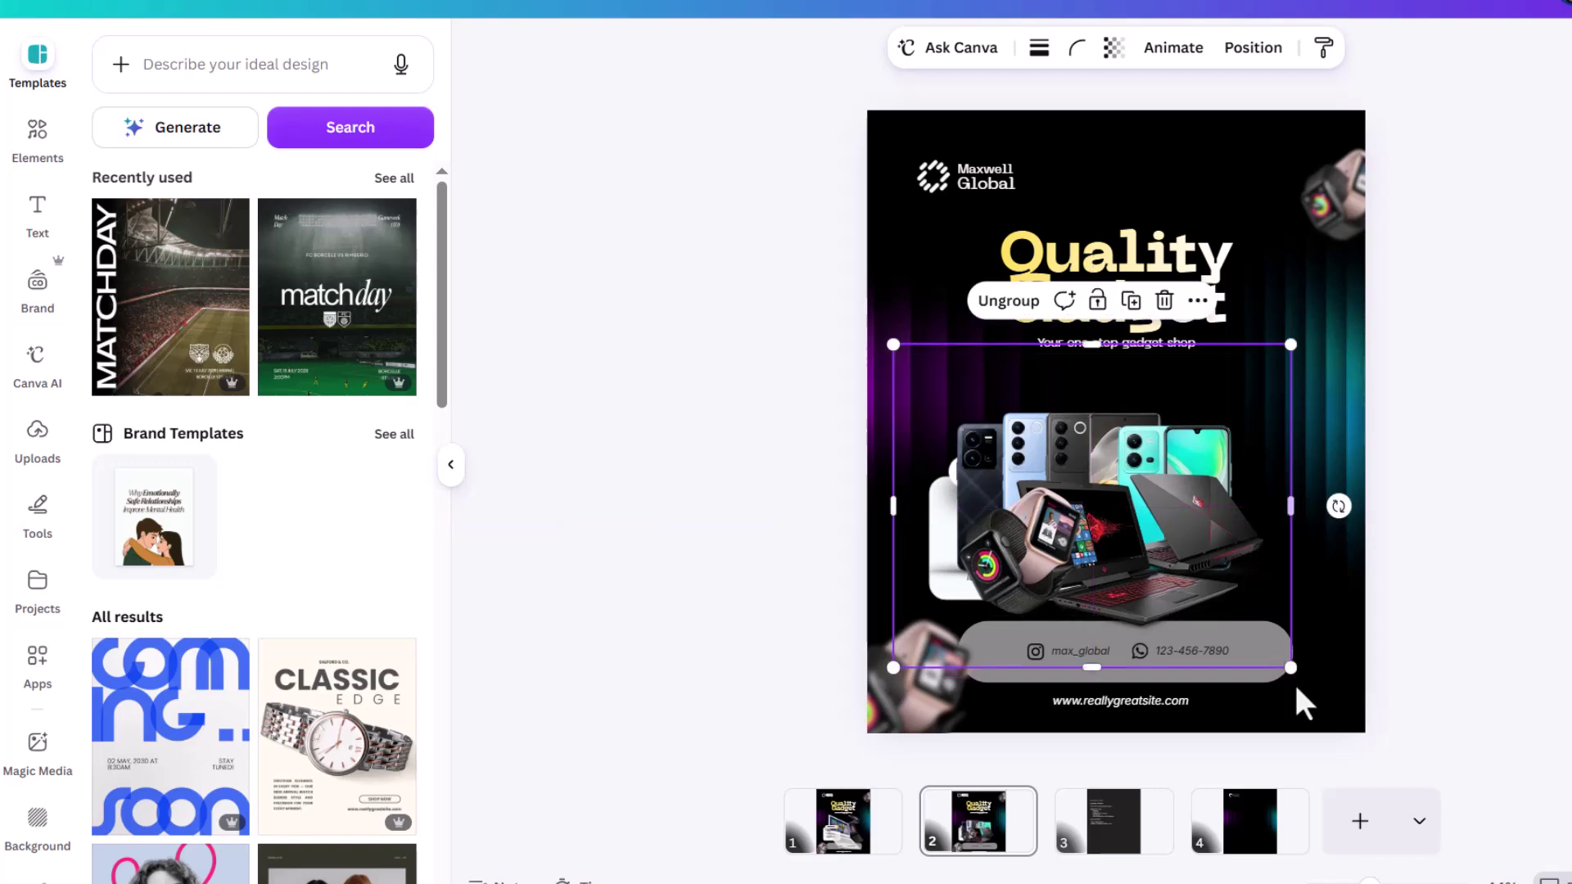
Step: Enlarge the gadget collage to almost the full page width, centred under the subtitle and layered behind the "What we Sell" card
{"action": "left_click_drag", "start_coordinate": [1291, 669], "coordinate": [1331, 691]}
{"action": "left_click_drag", "start_coordinate": [1244, 542], "coordinate": [1253, 534]}
{"action": "left_click_drag", "start_coordinate": [1333, 668], "coordinate": [1343, 687]}
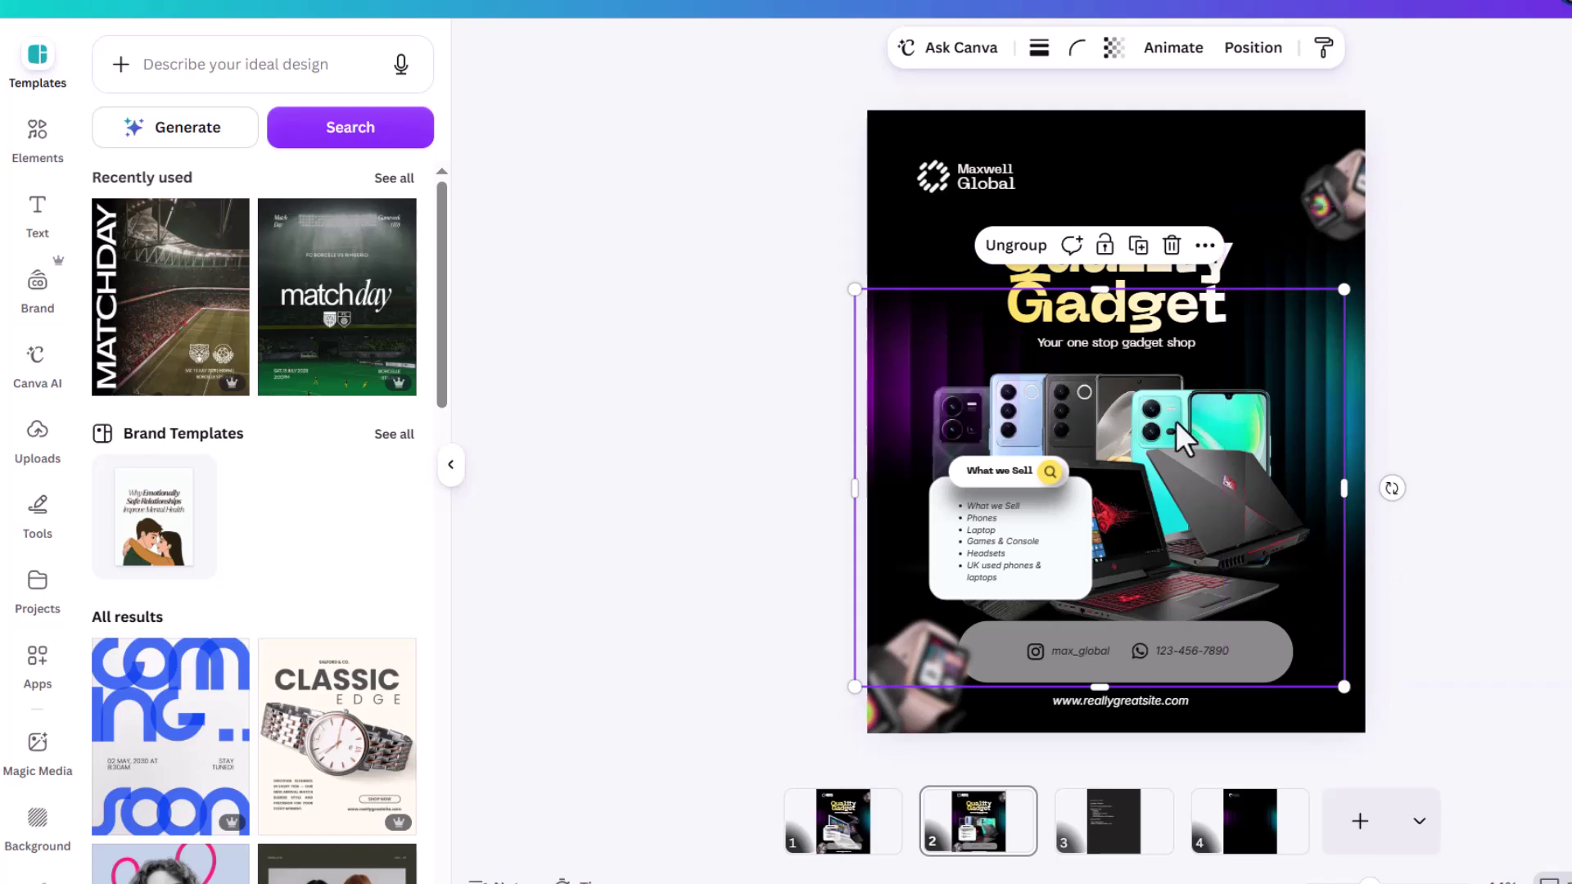
{"action": "mouse_move", "coordinate": [1131, 409]}
{"action": "left_mouse_down"}
{"action": "mouse_move", "coordinate": [1117, 398]}
{"action": "mouse_move", "coordinate": [1131, 393]}
{"action": "left_mouse_up"}
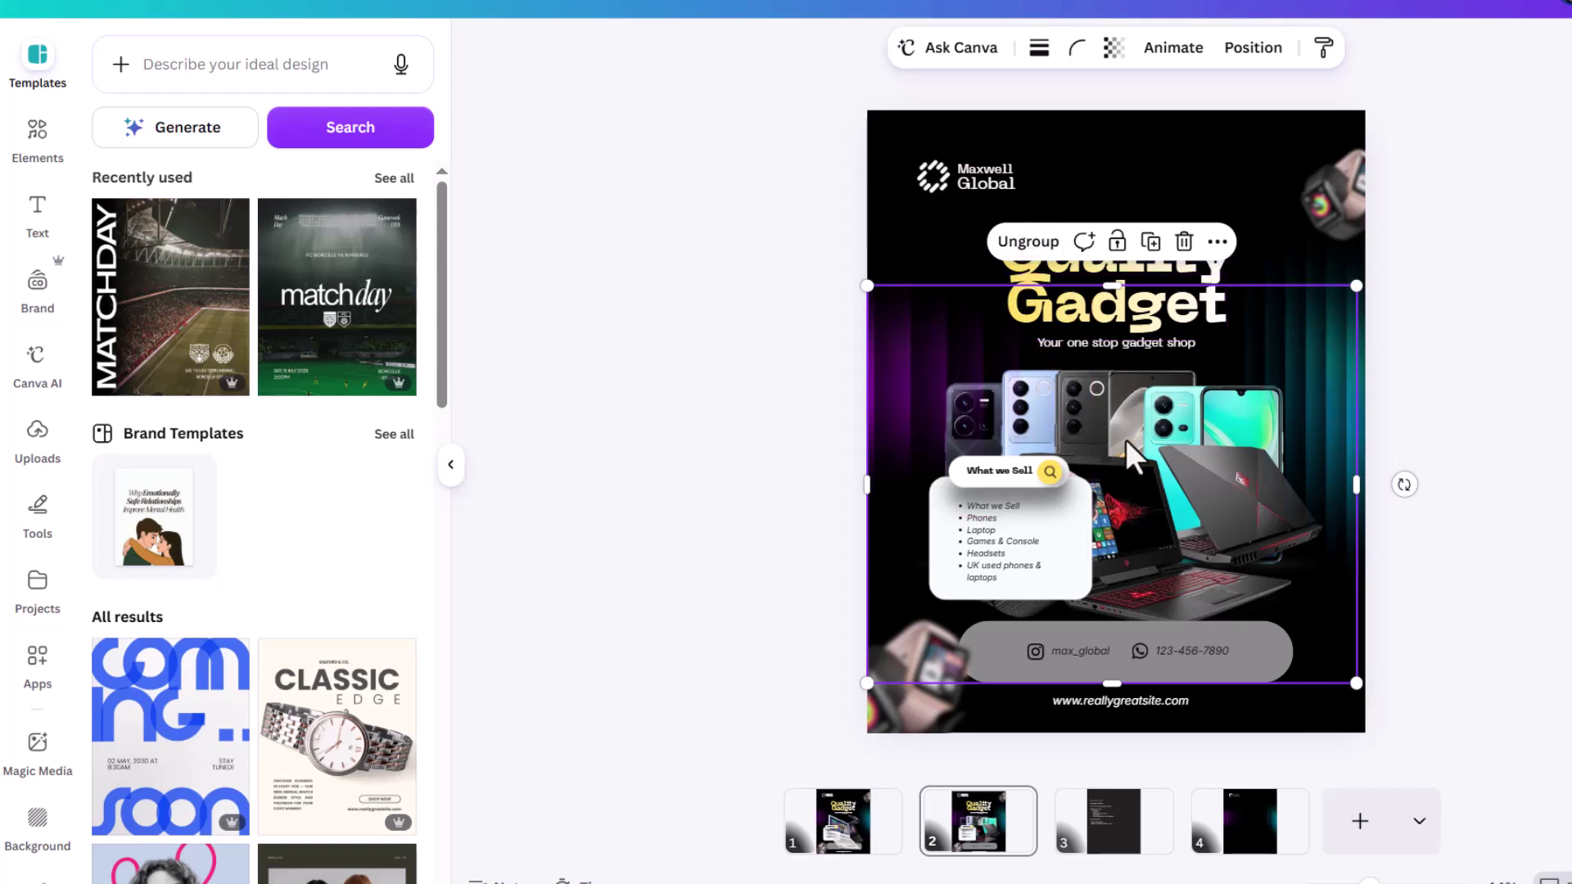
{"action": "left_click", "coordinate": [813, 292]}
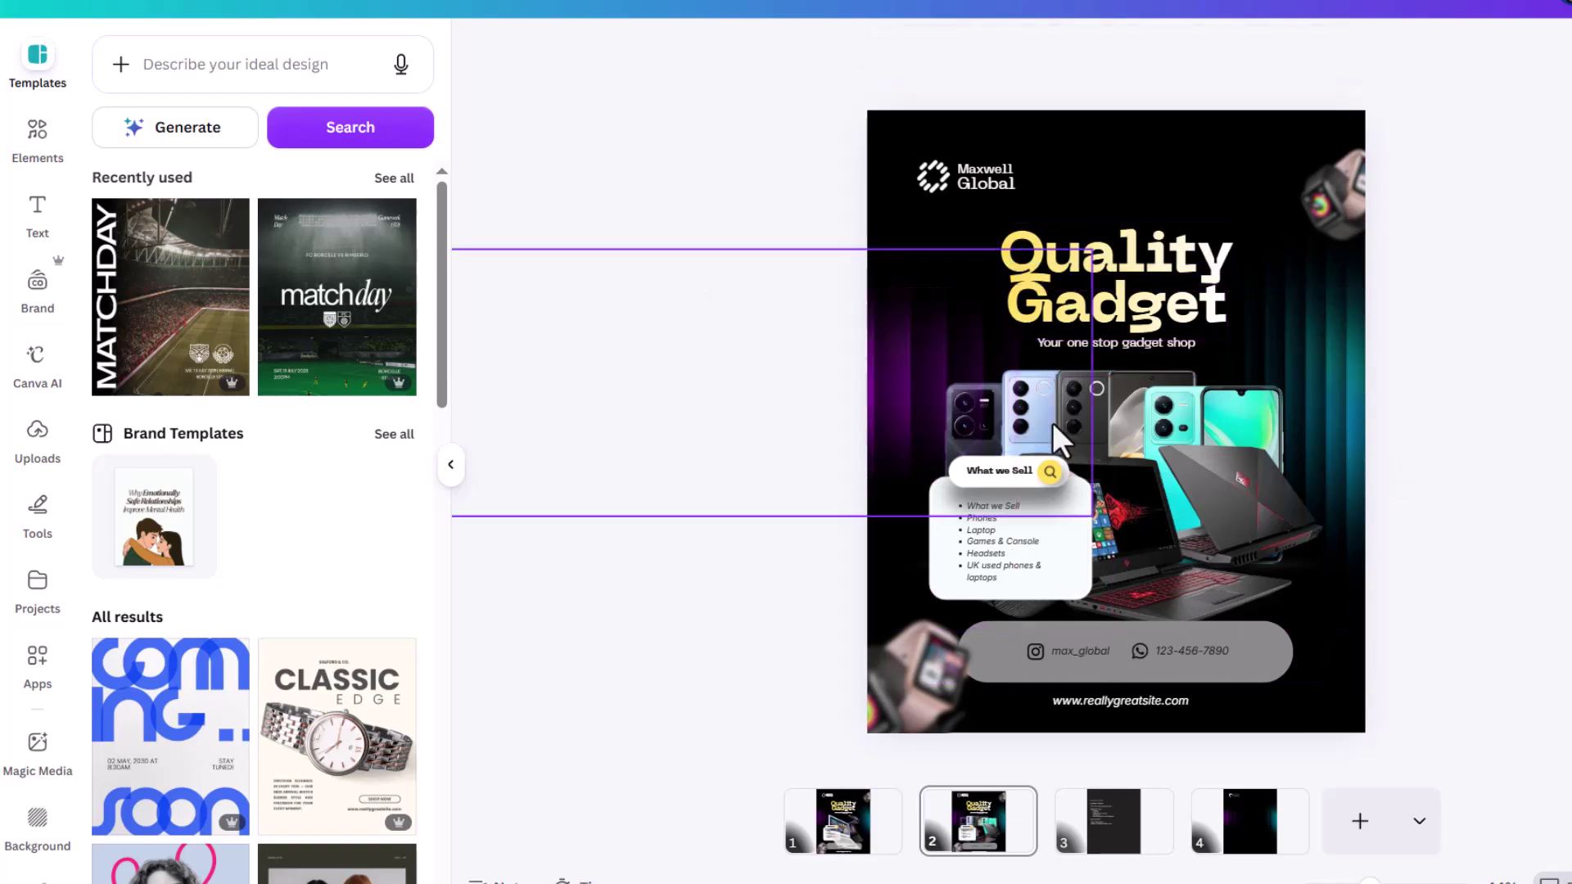
{"action": "left_click", "coordinate": [1145, 464]}
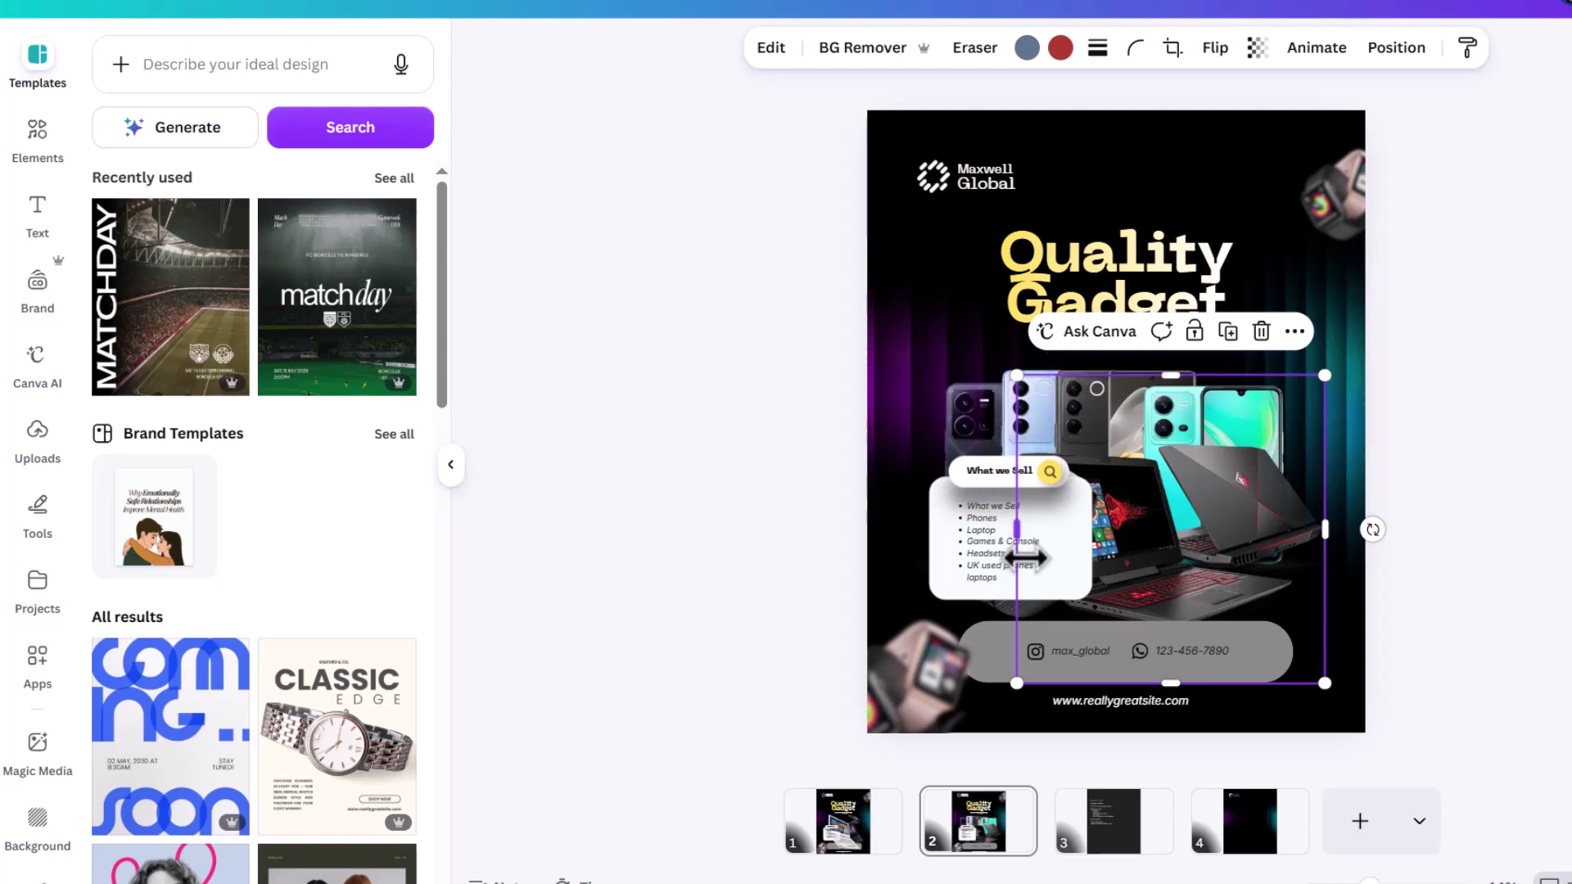
{"action": "left_click", "coordinate": [1538, 451]}
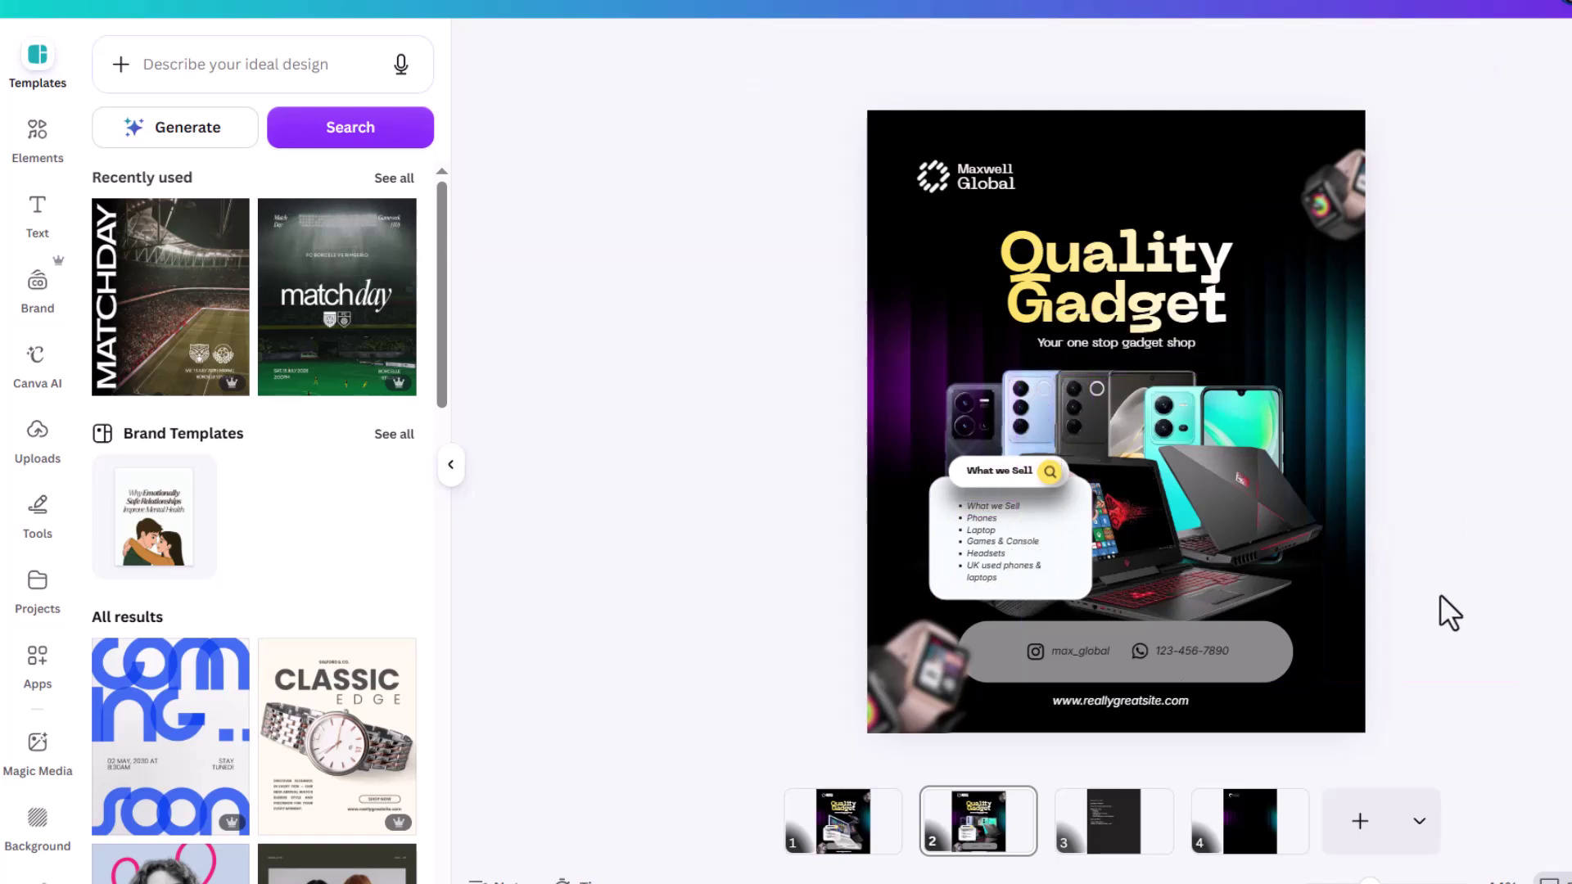